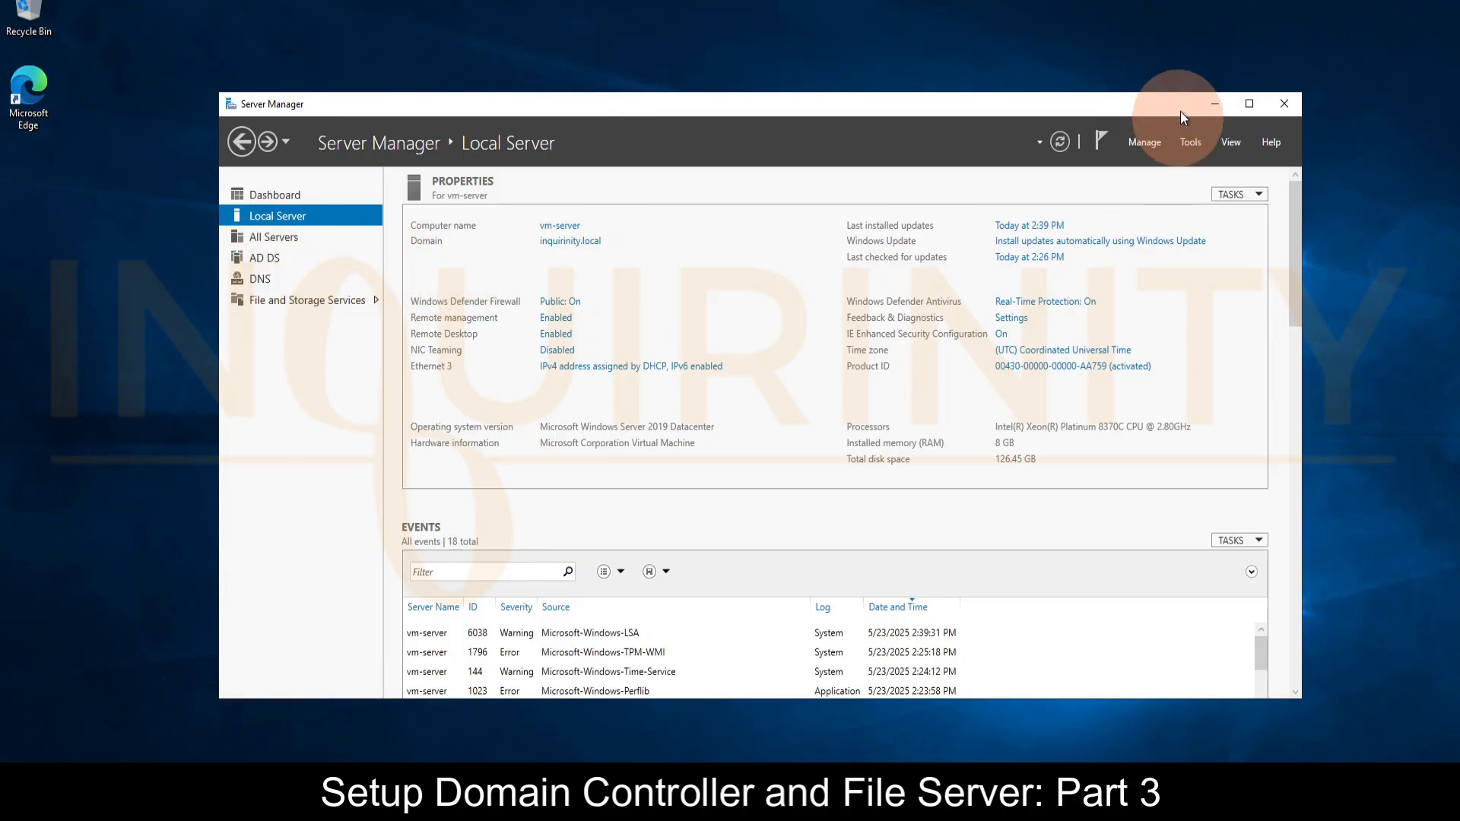
left_click(1191, 142)
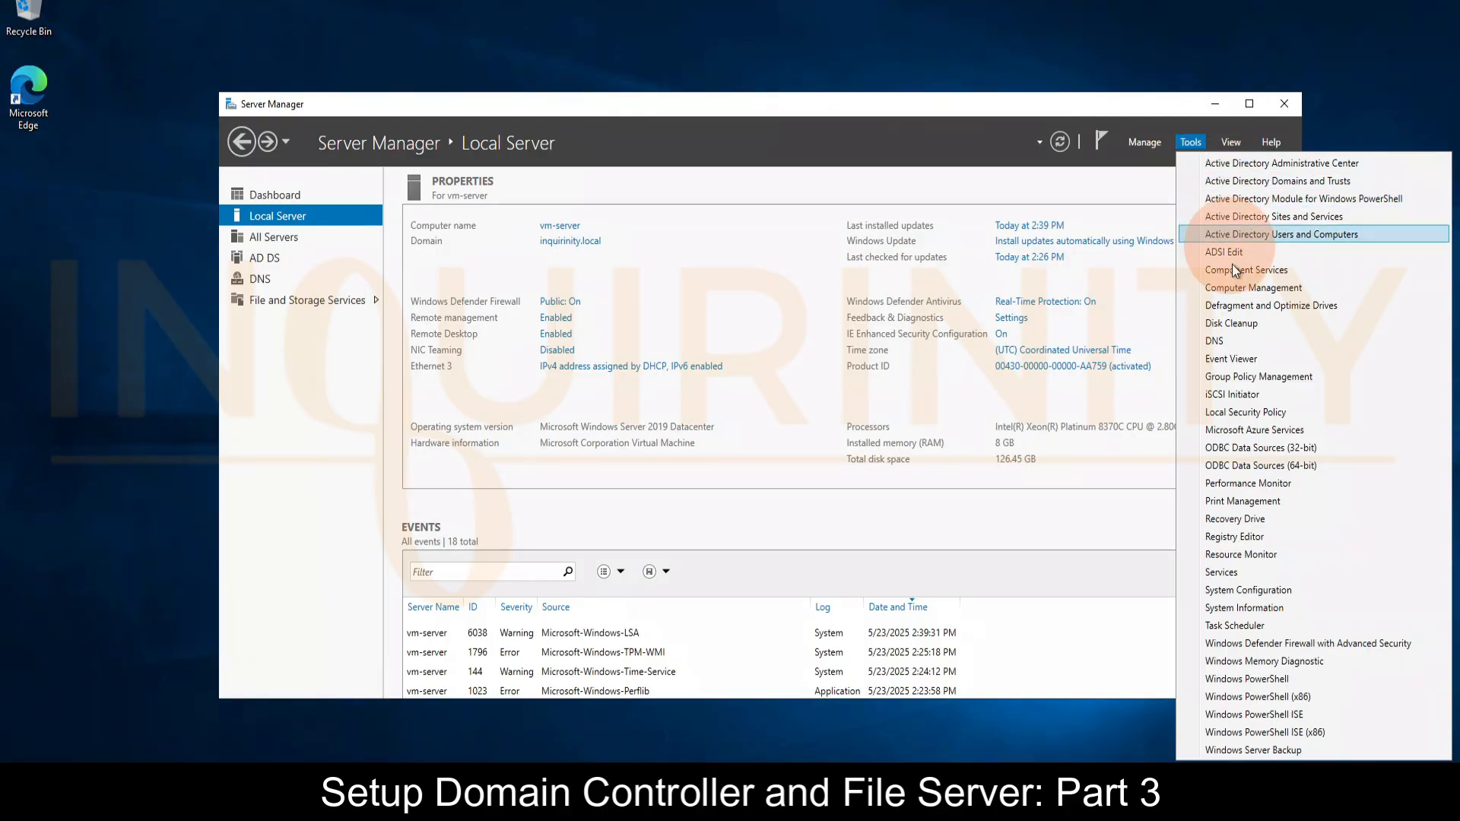
left_click(1238, 377)
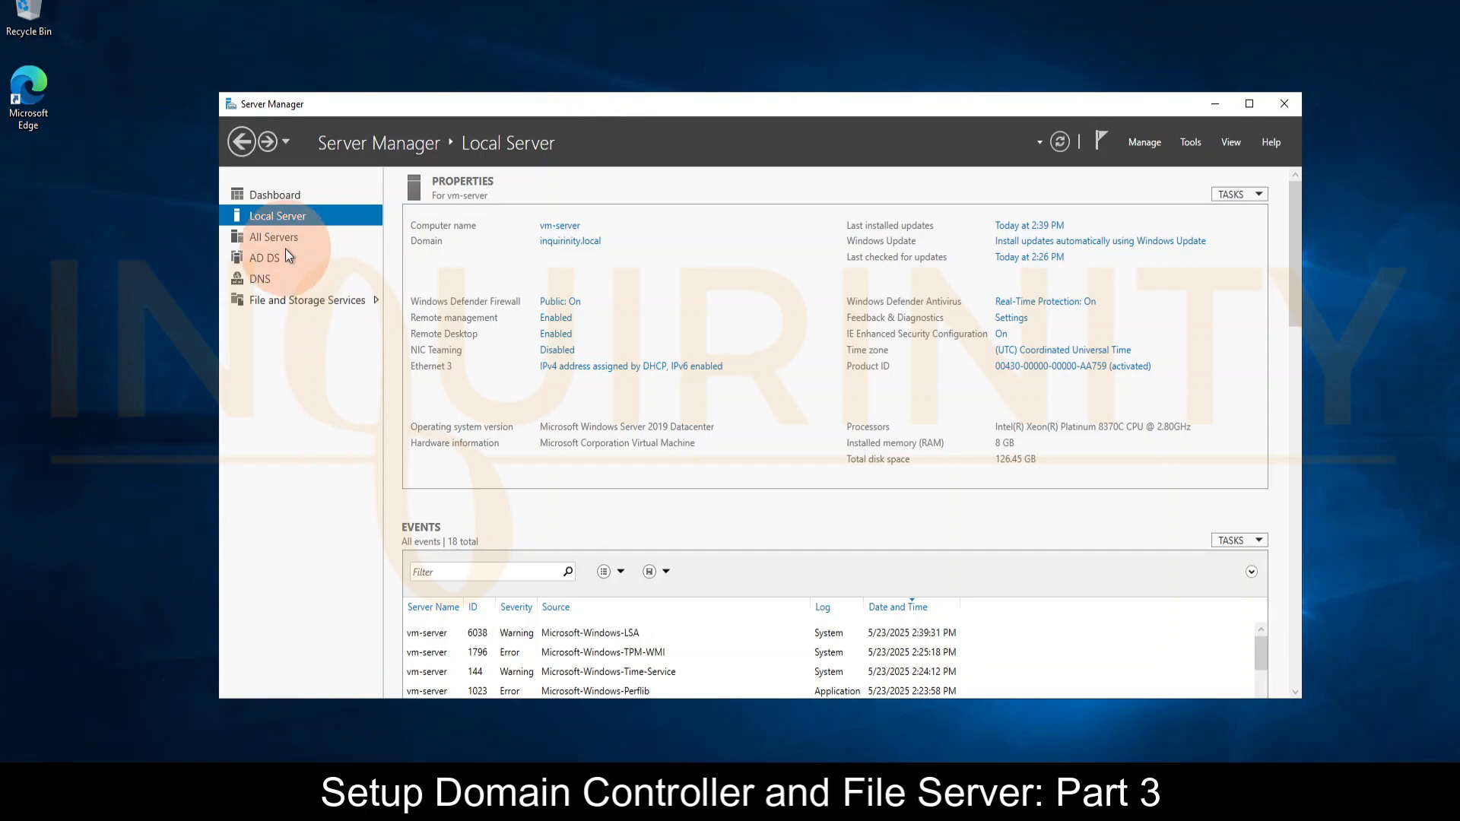
- Start adding roles and features from the Dashboard and advance to the server roles with a role-based or feature-based installation
left_click(270, 199)
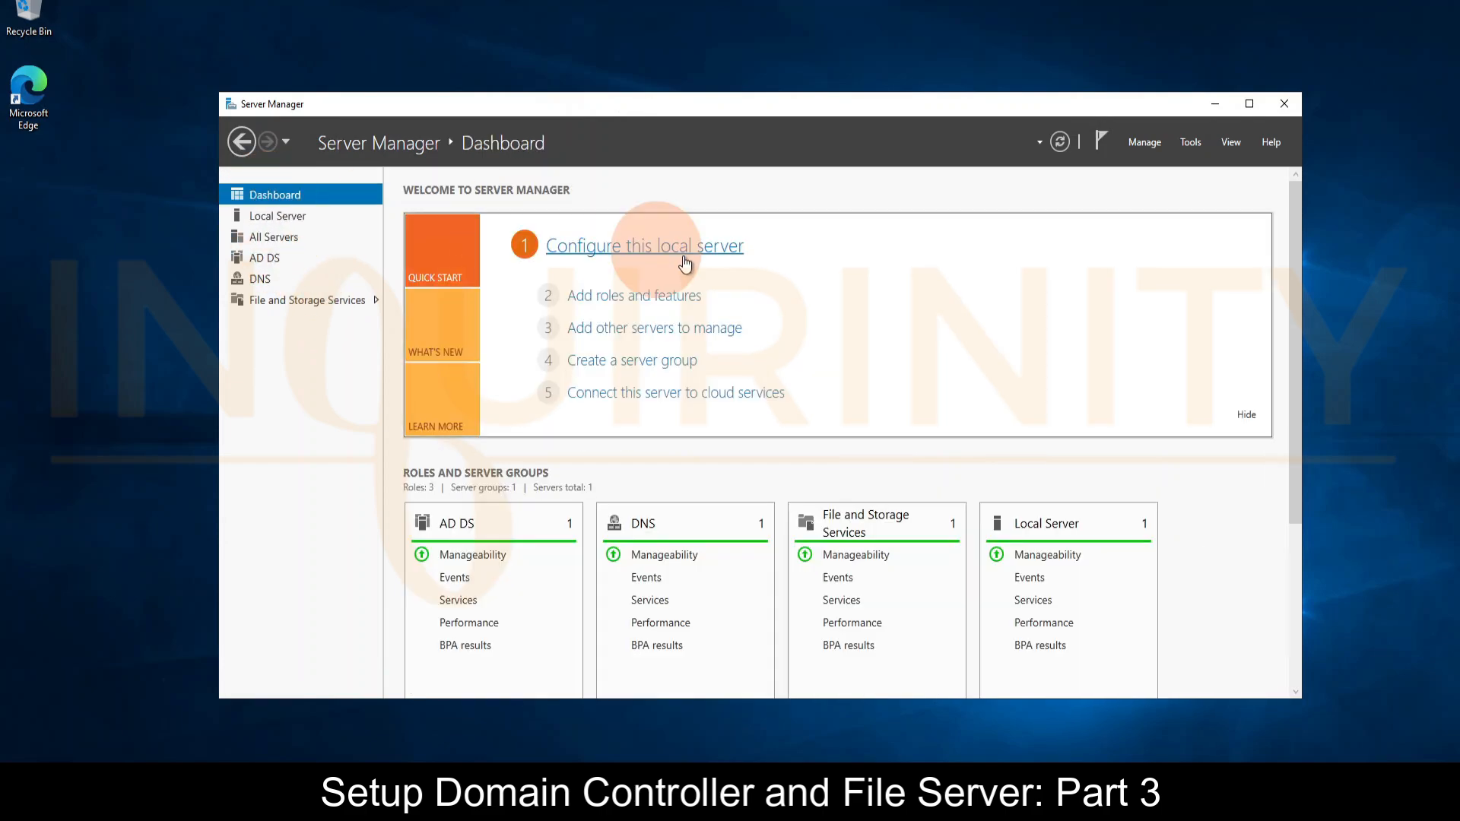
left_click(603, 302)
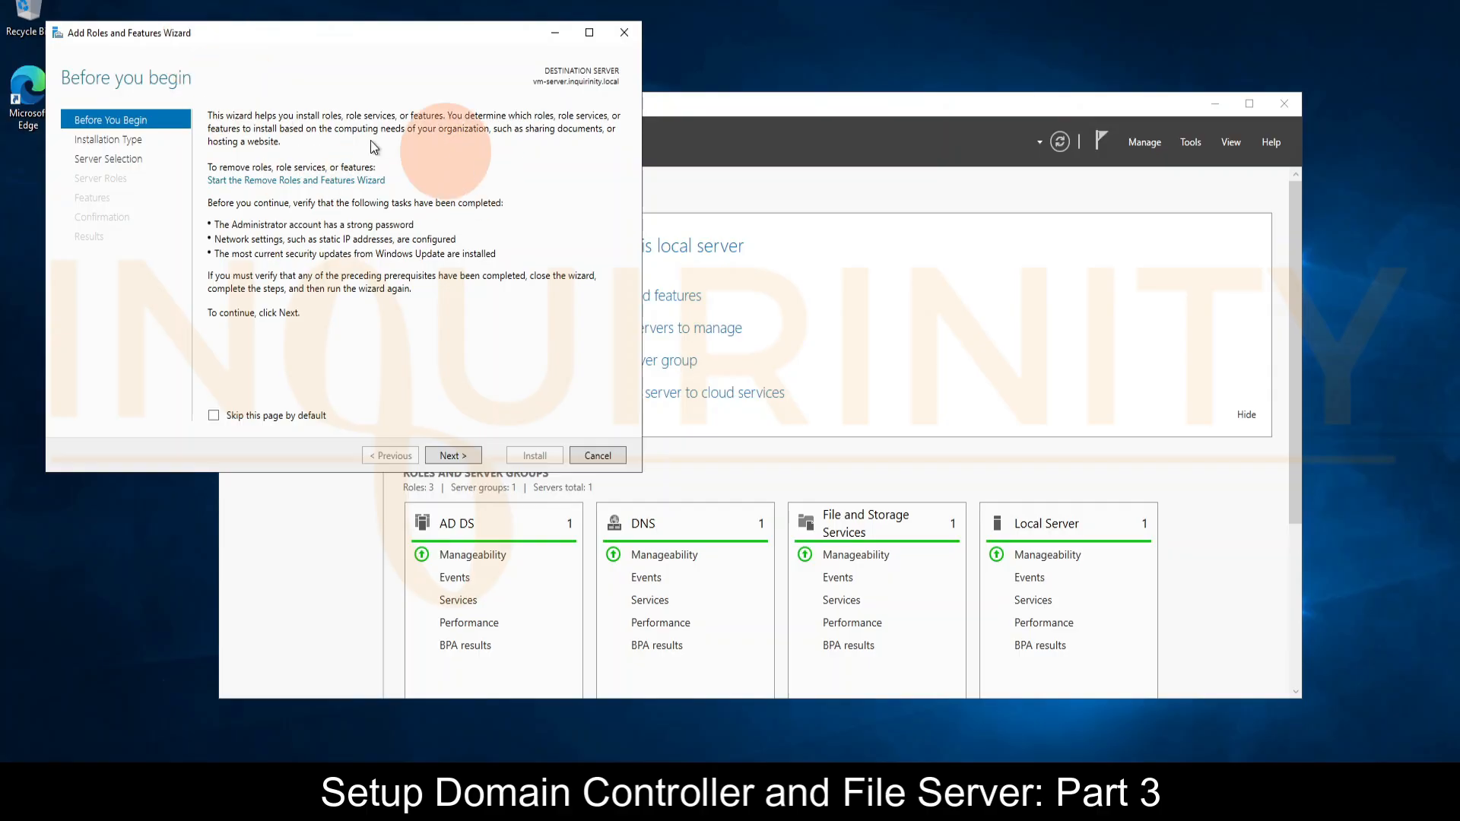
left_click_drag(216, 32, 489, 202)
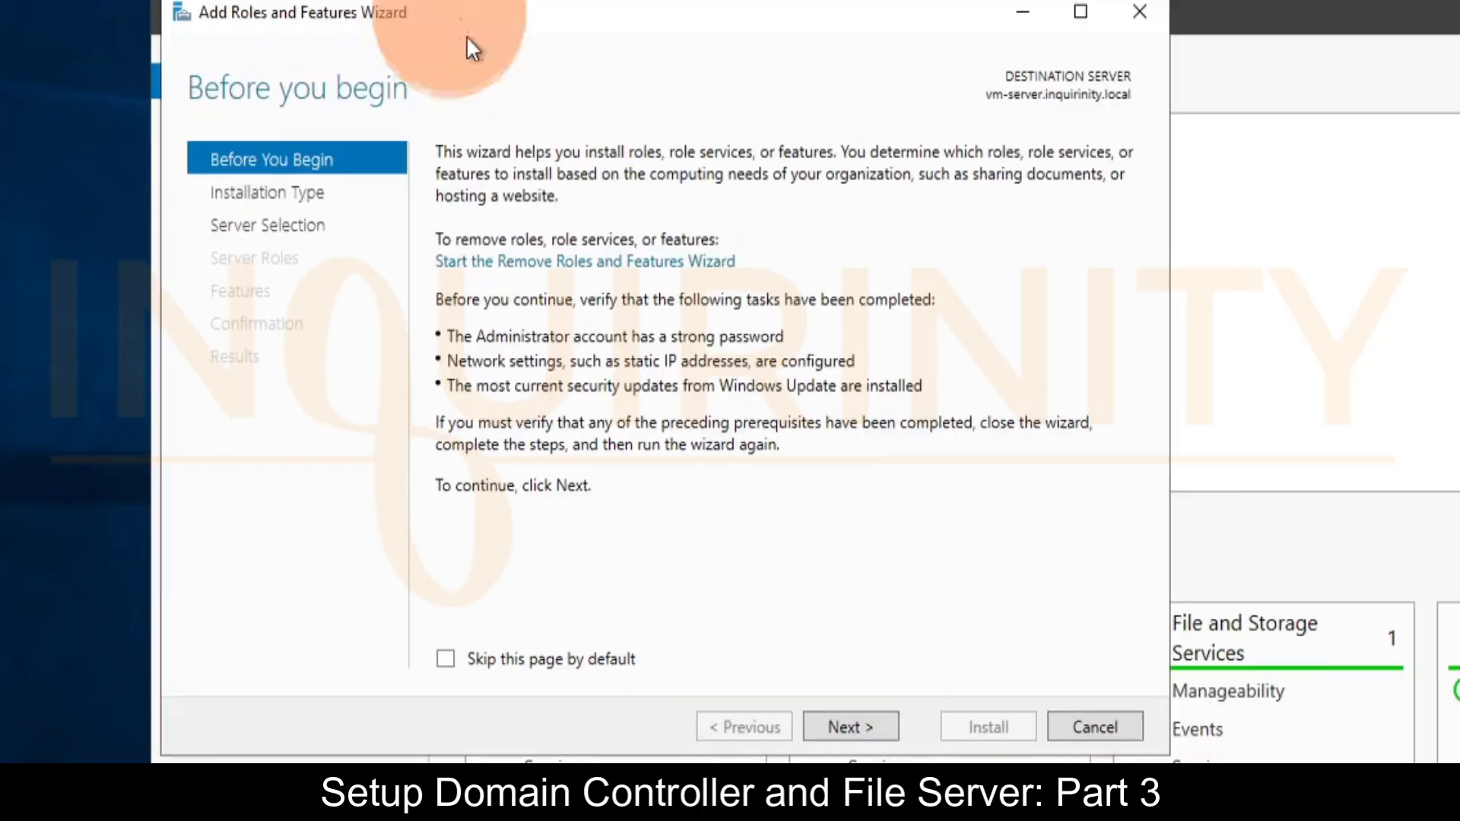
left_click(857, 722)
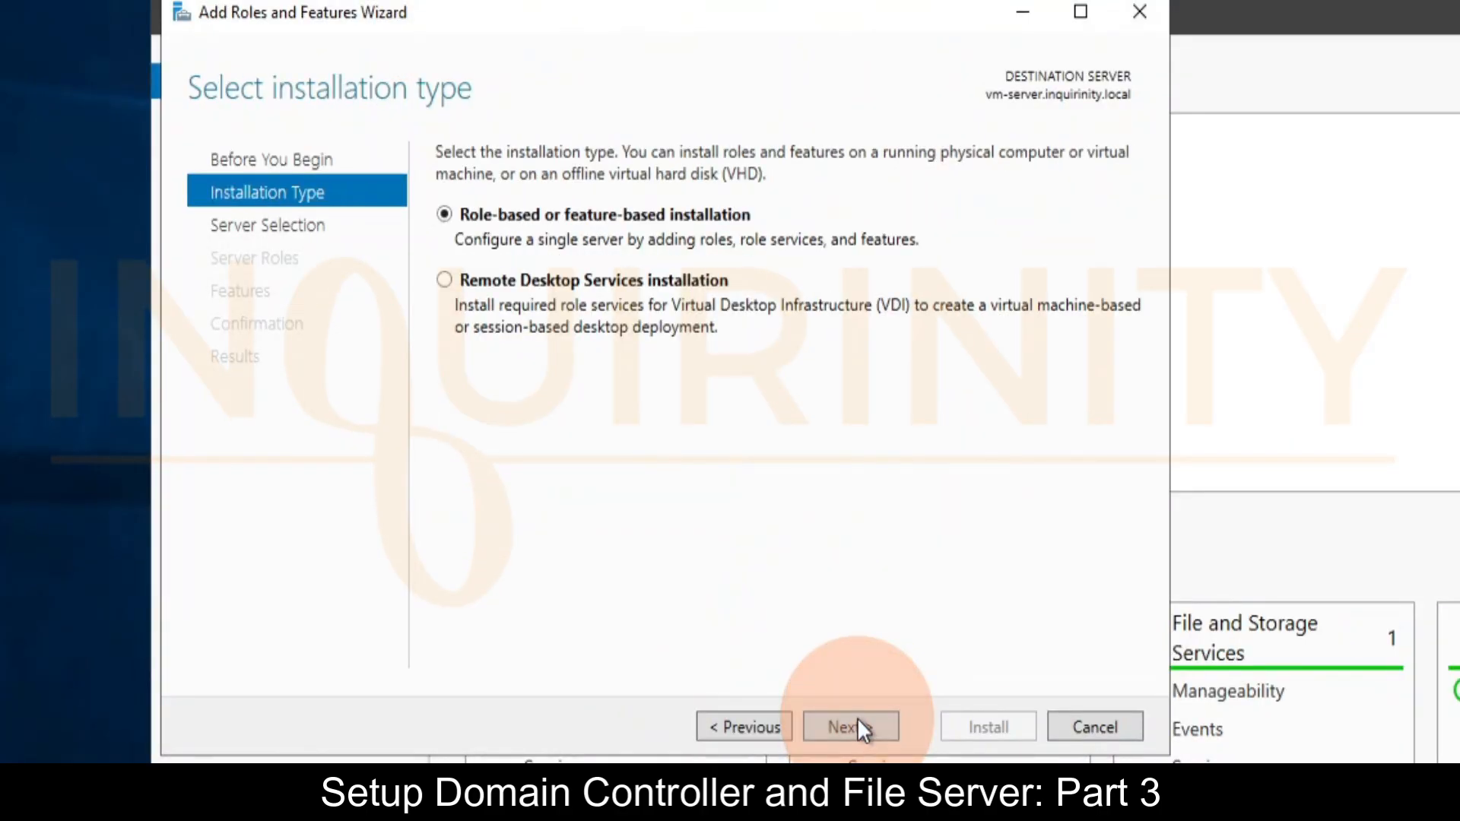
left_click(857, 721)
left_click(856, 721)
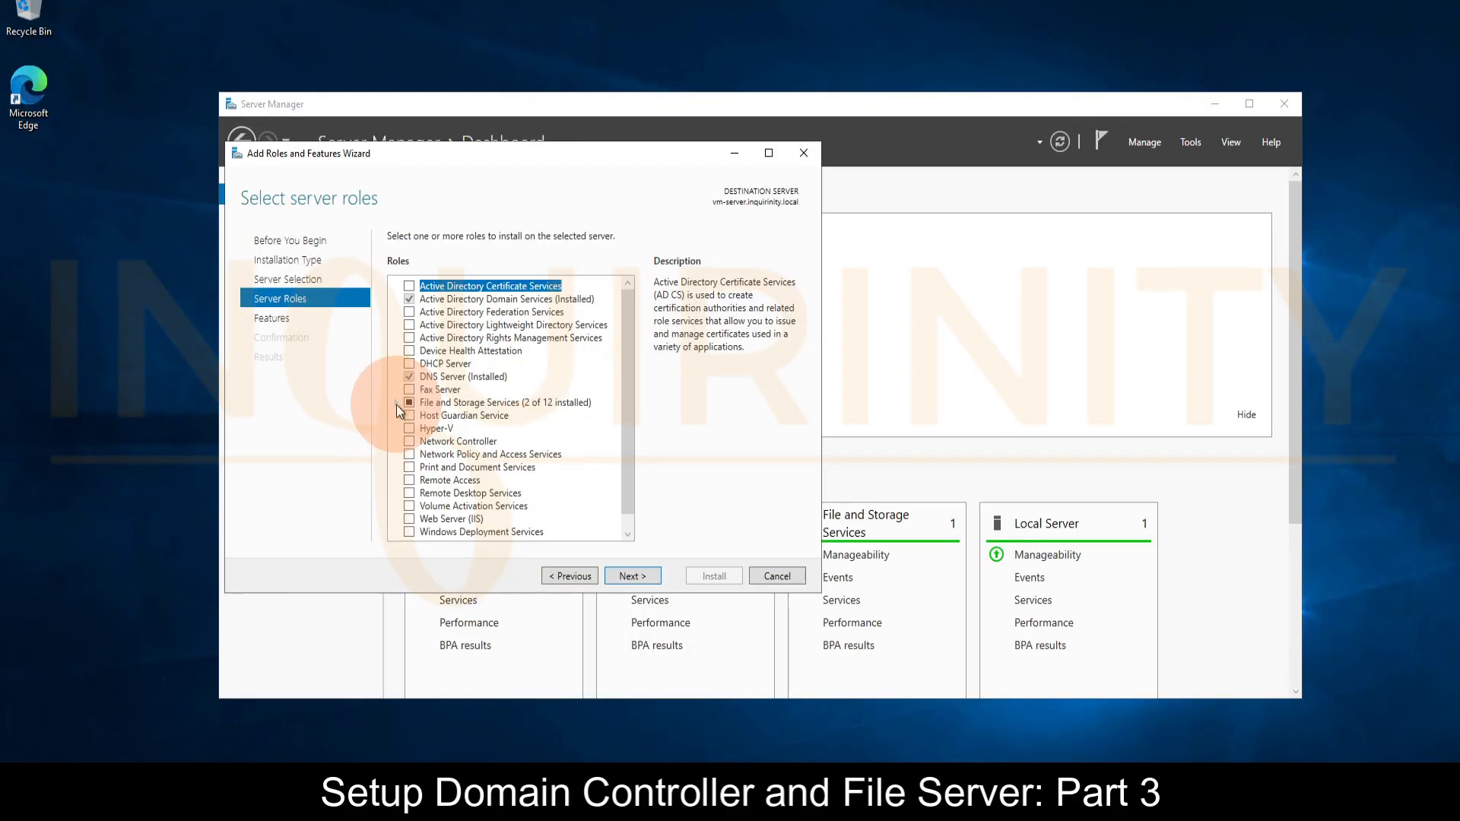
- Examine the role services under File and iSCSI Services in File and Storage Services, and cancel the wizard
left_click(395, 405)
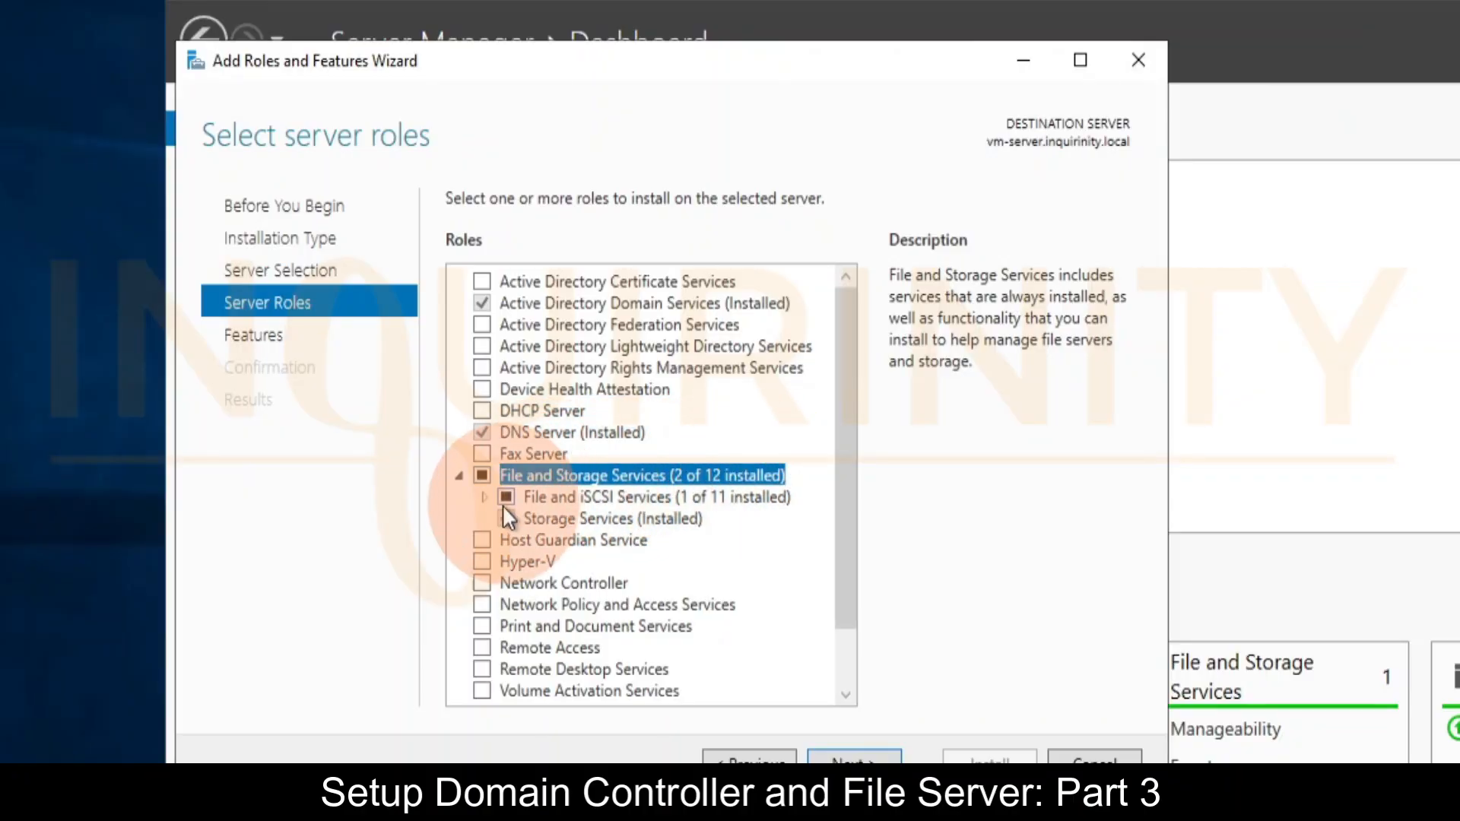
left_click(483, 496)
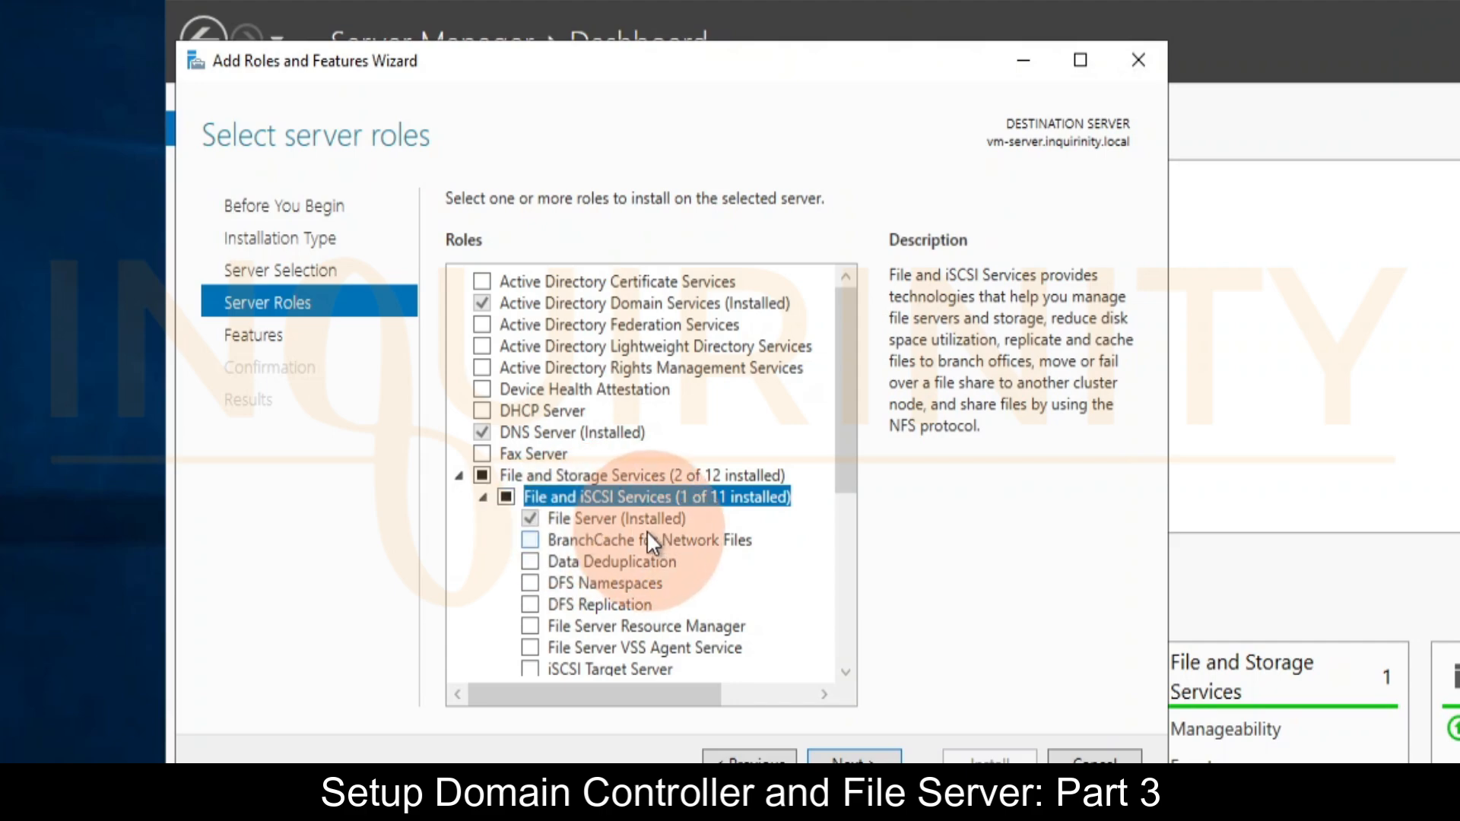
left_click_drag(839, 462, 842, 533)
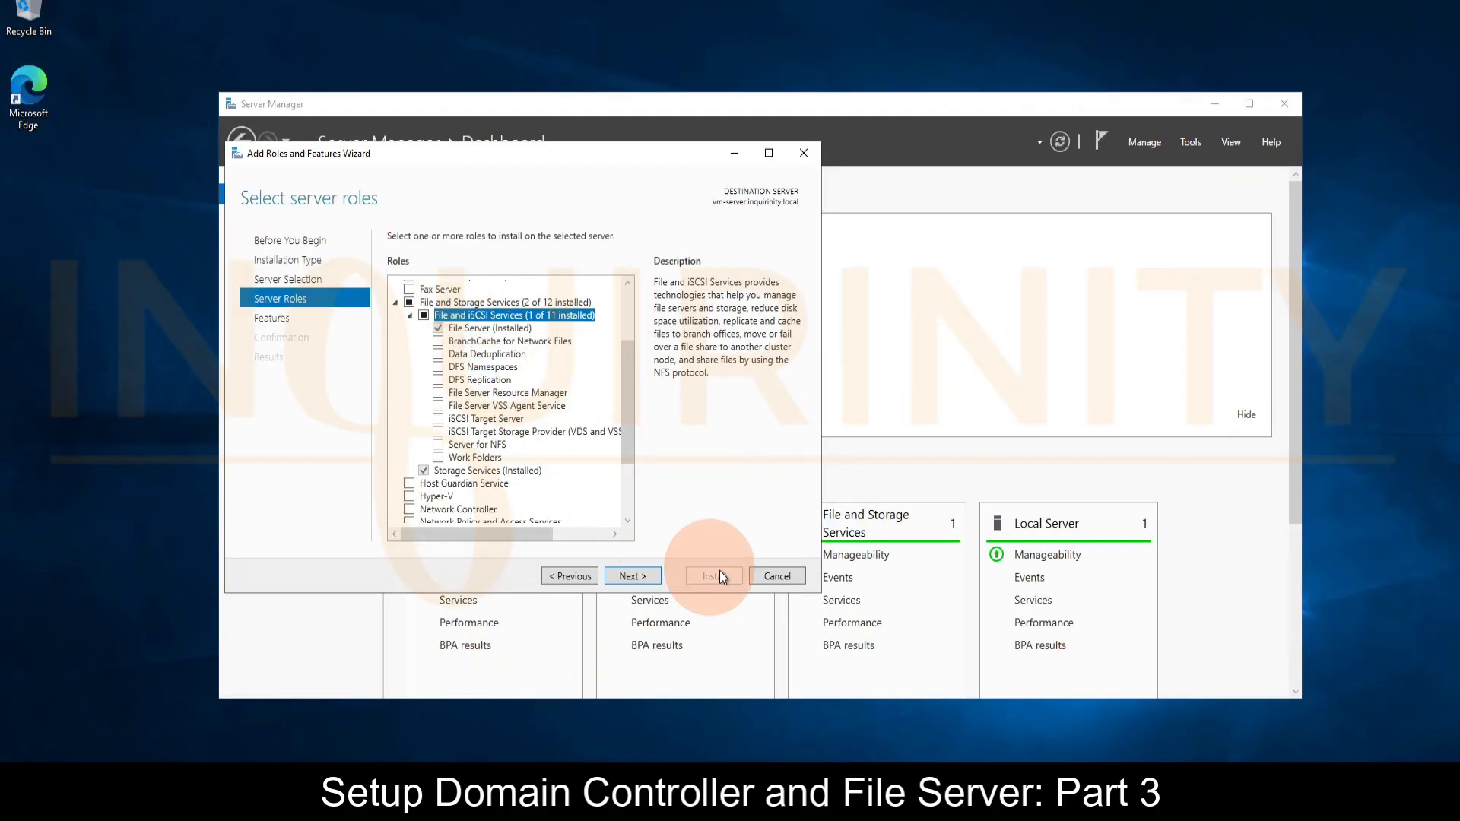
left_click(765, 576)
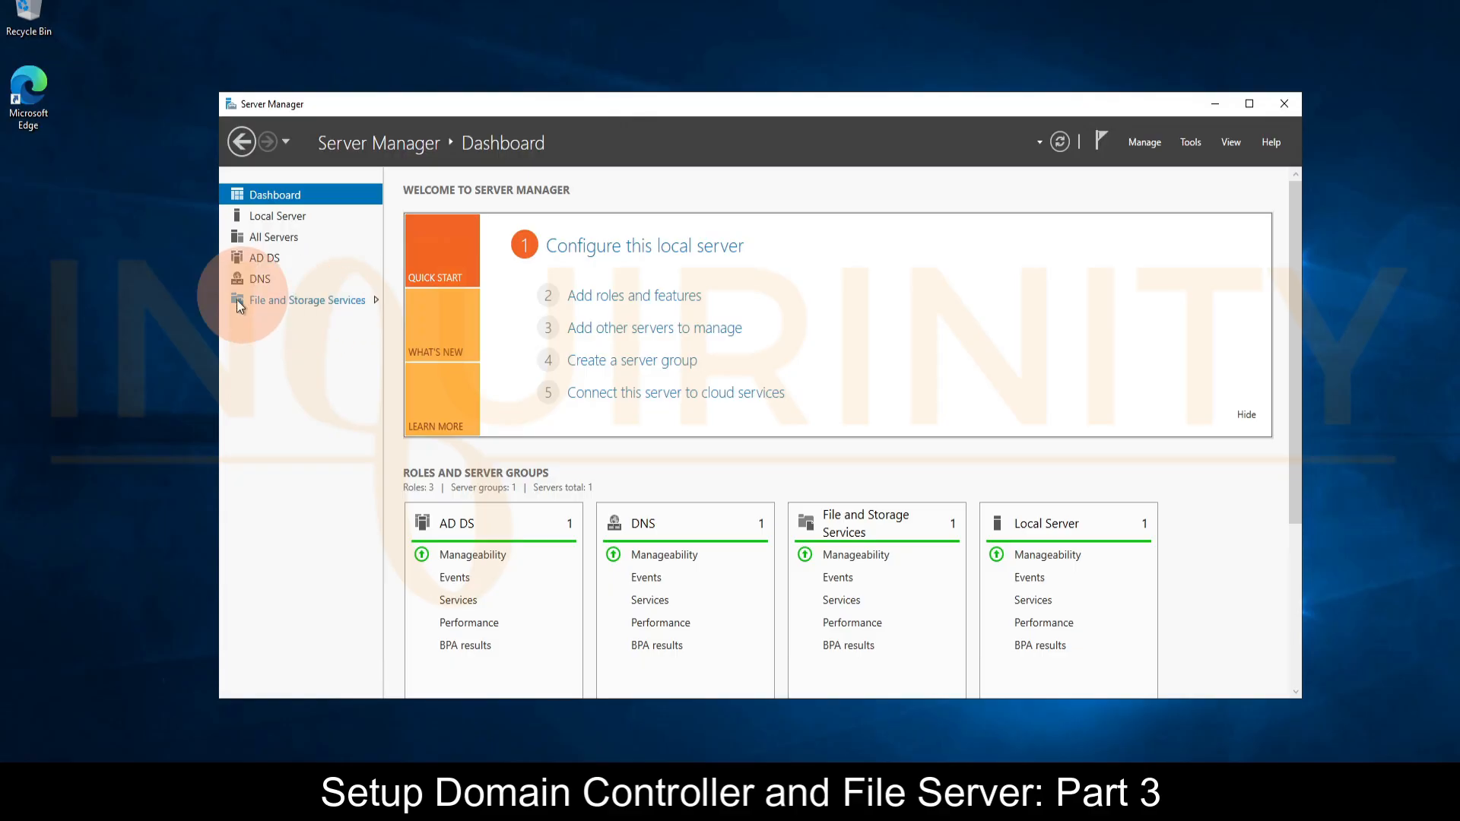
- View File and Storage Services, and browse the Windows (C:) drive's folders in File Explorer
left_click(318, 300)
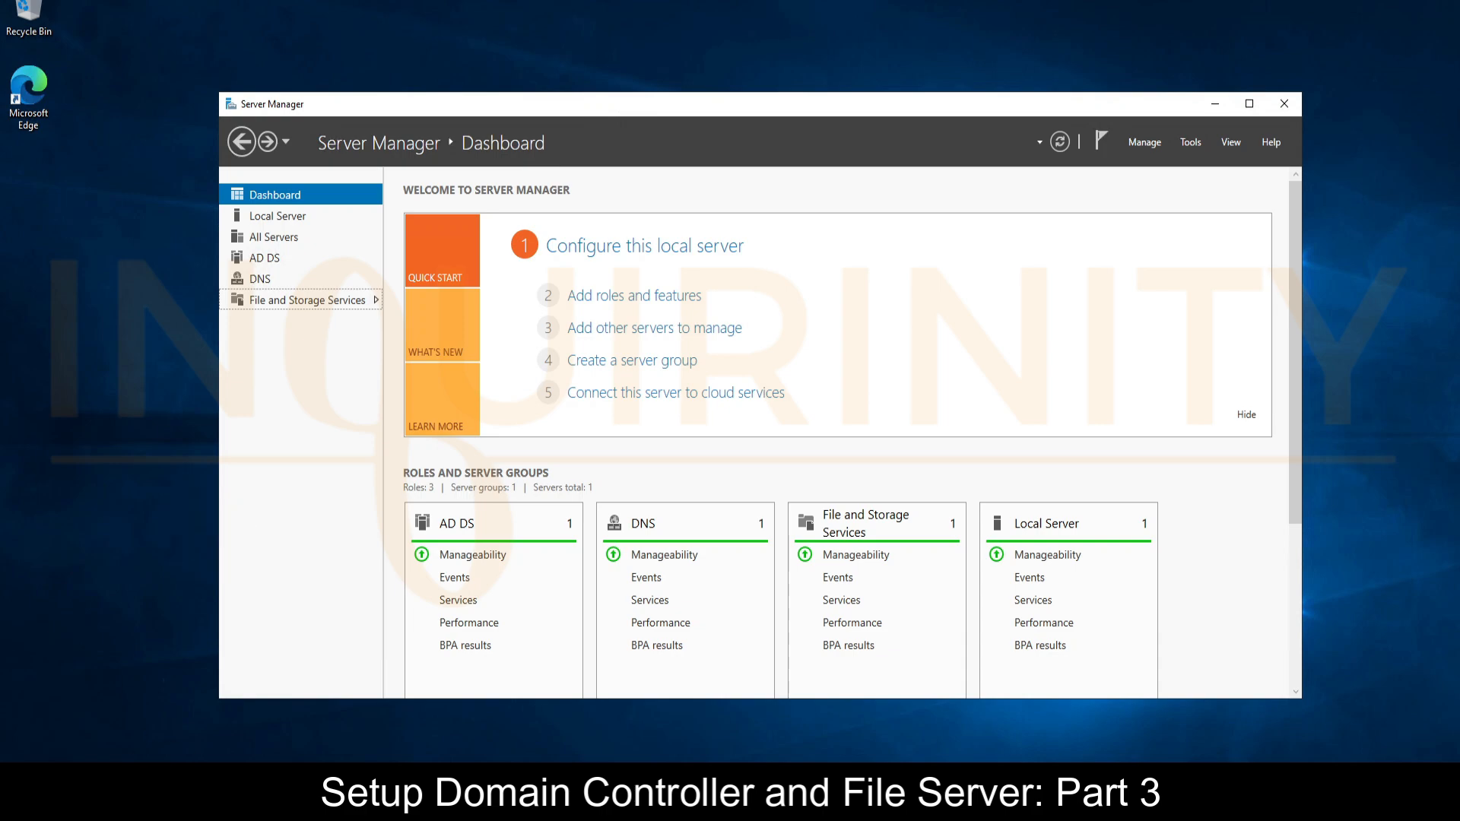
key("super+e")
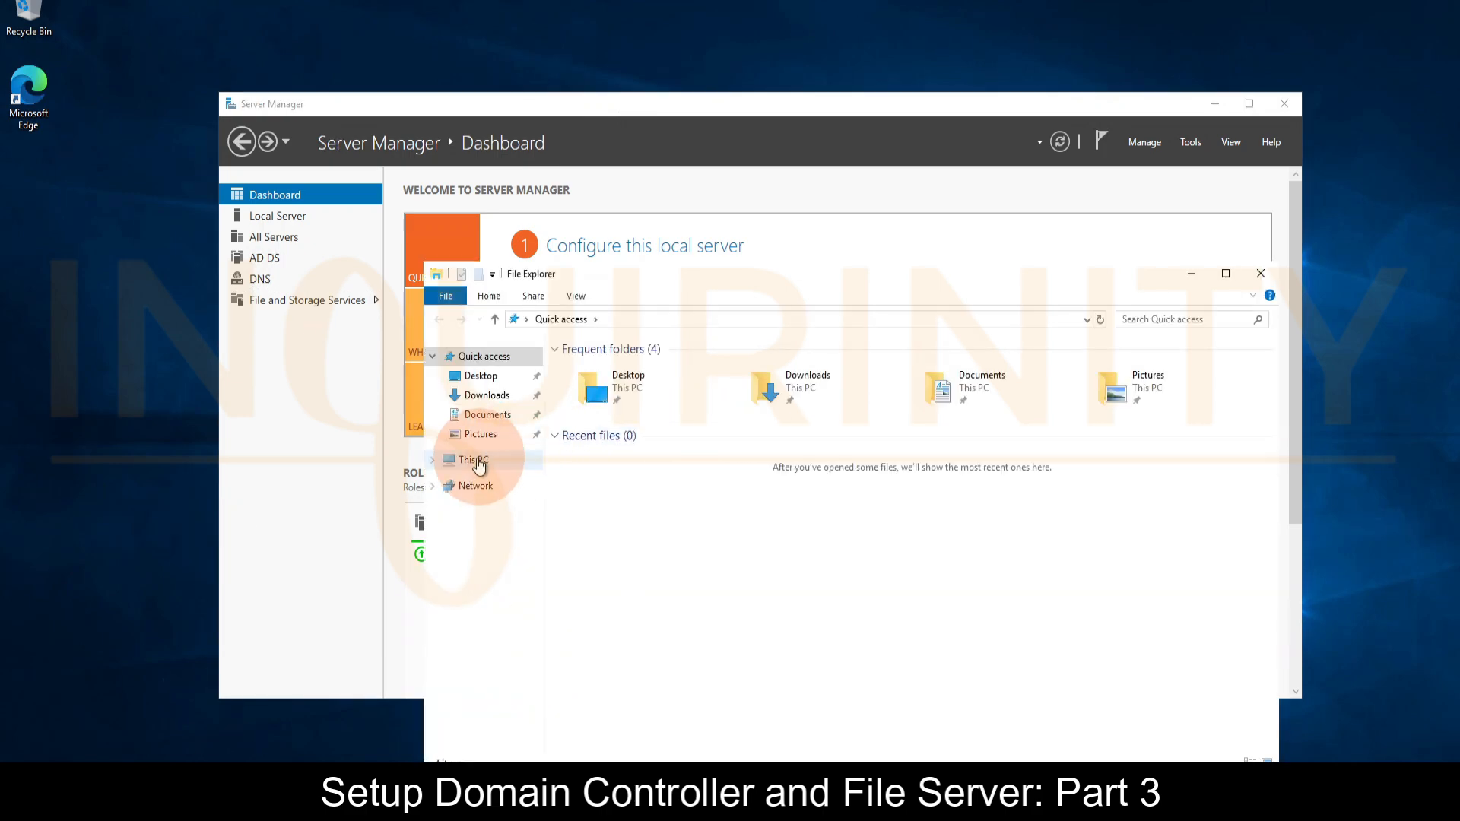
left_click(473, 460)
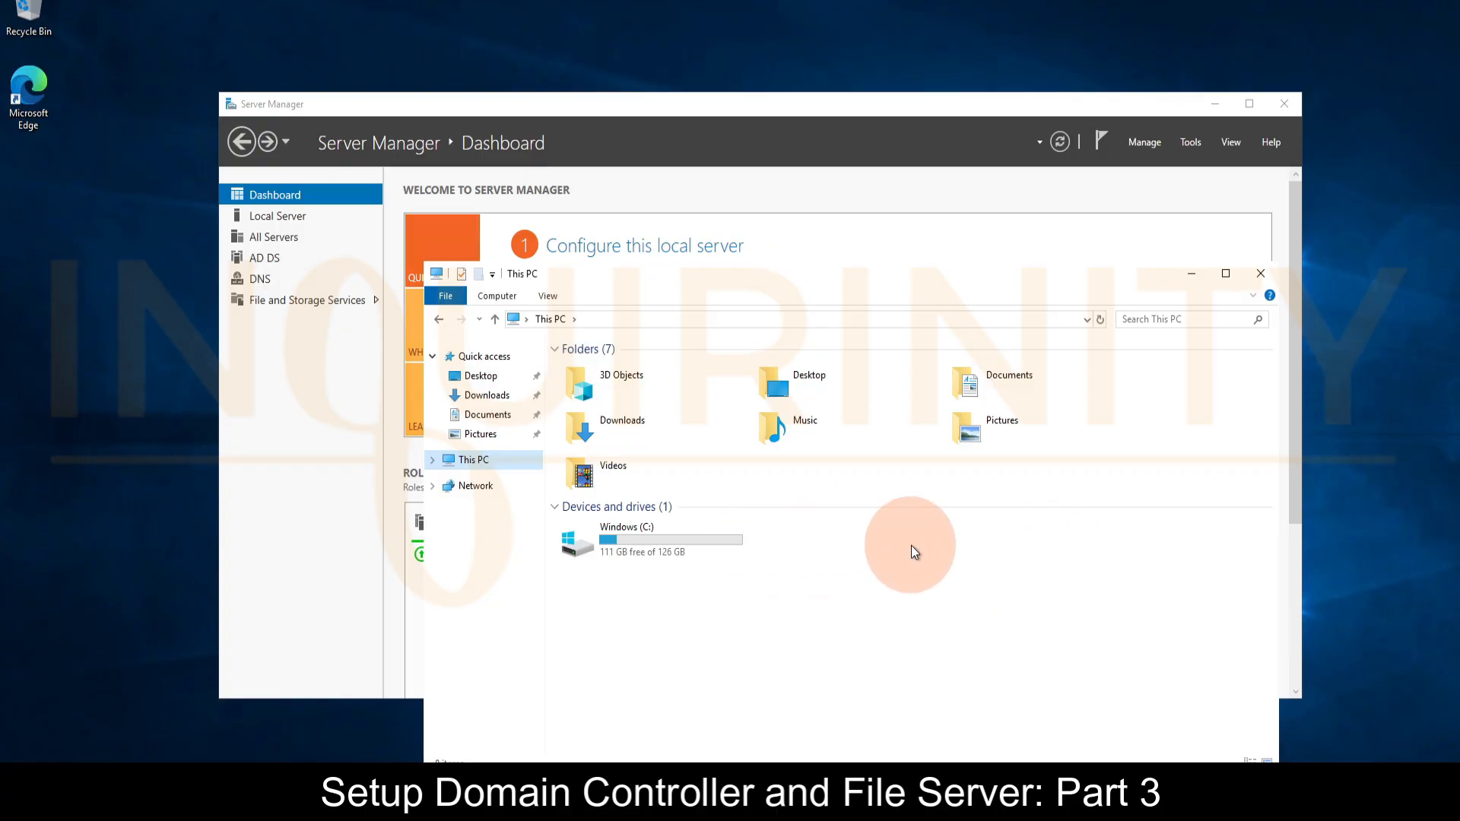
double_click(612, 547)
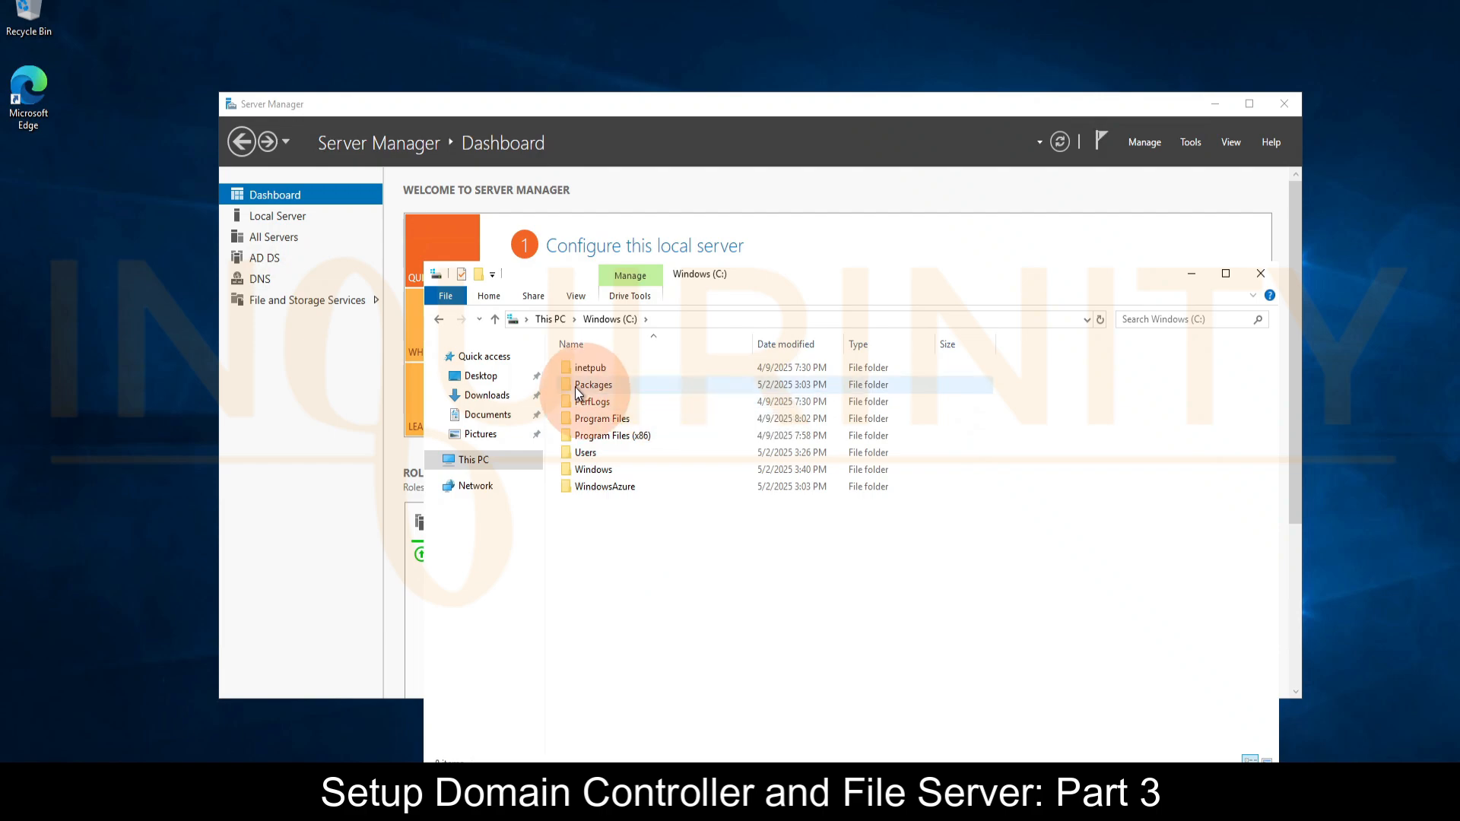
left_click(434, 319)
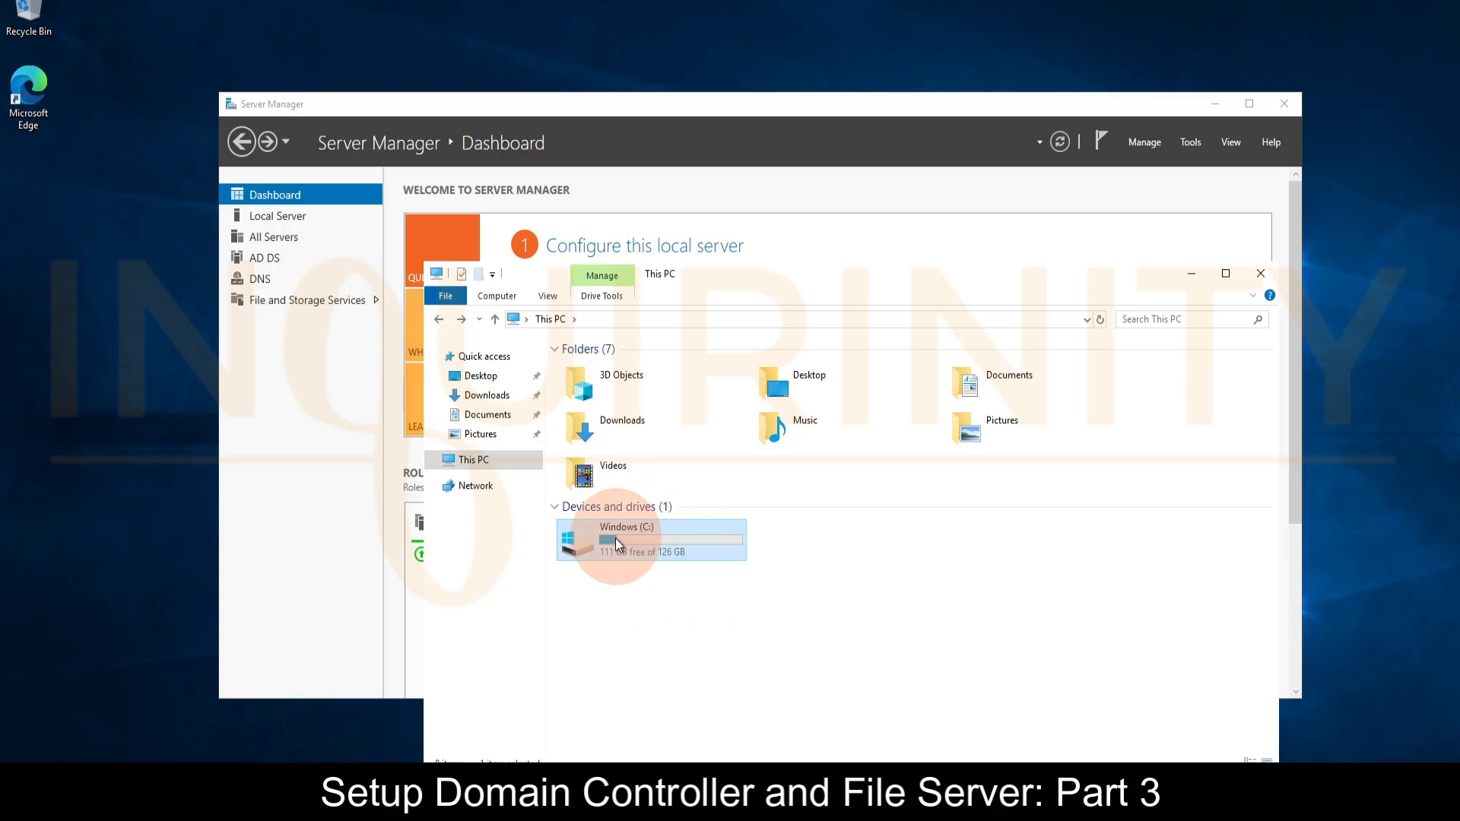
double_click(643, 541)
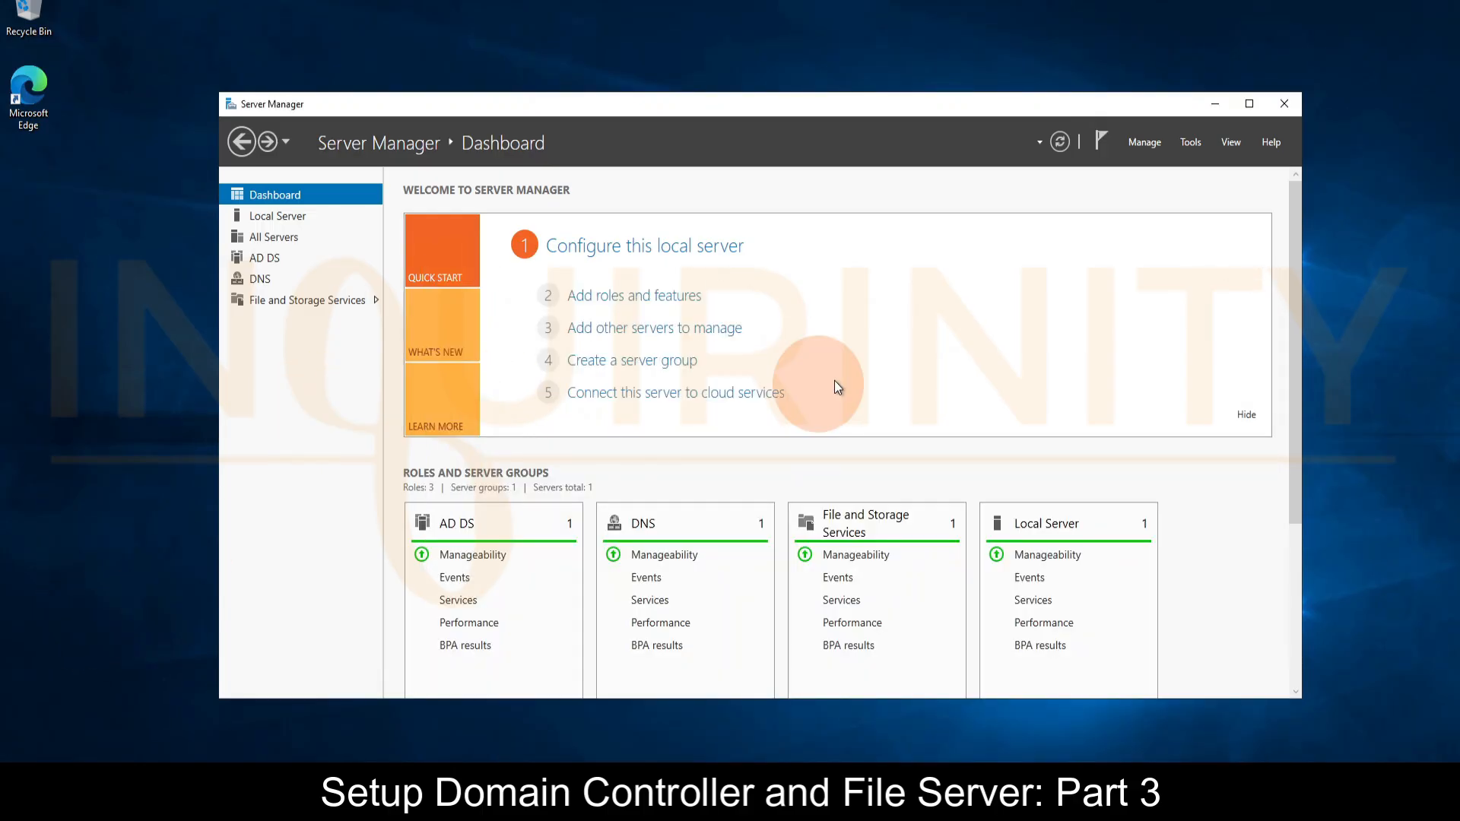
- Examine the members of FINANCE GRP in the FINANCE OU using Active Directory Users and Computers
left_click(1195, 144)
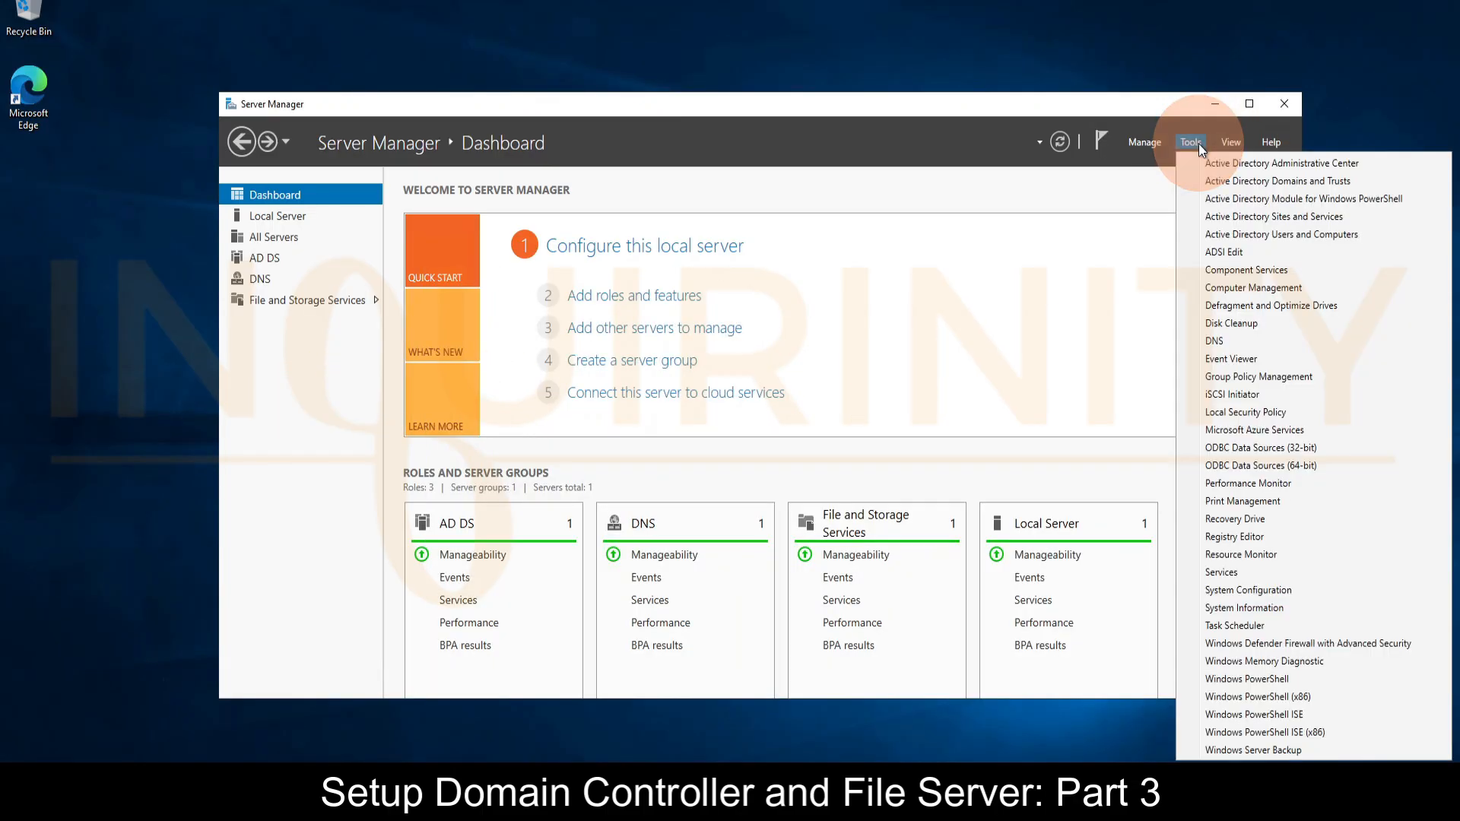
left_click(1237, 236)
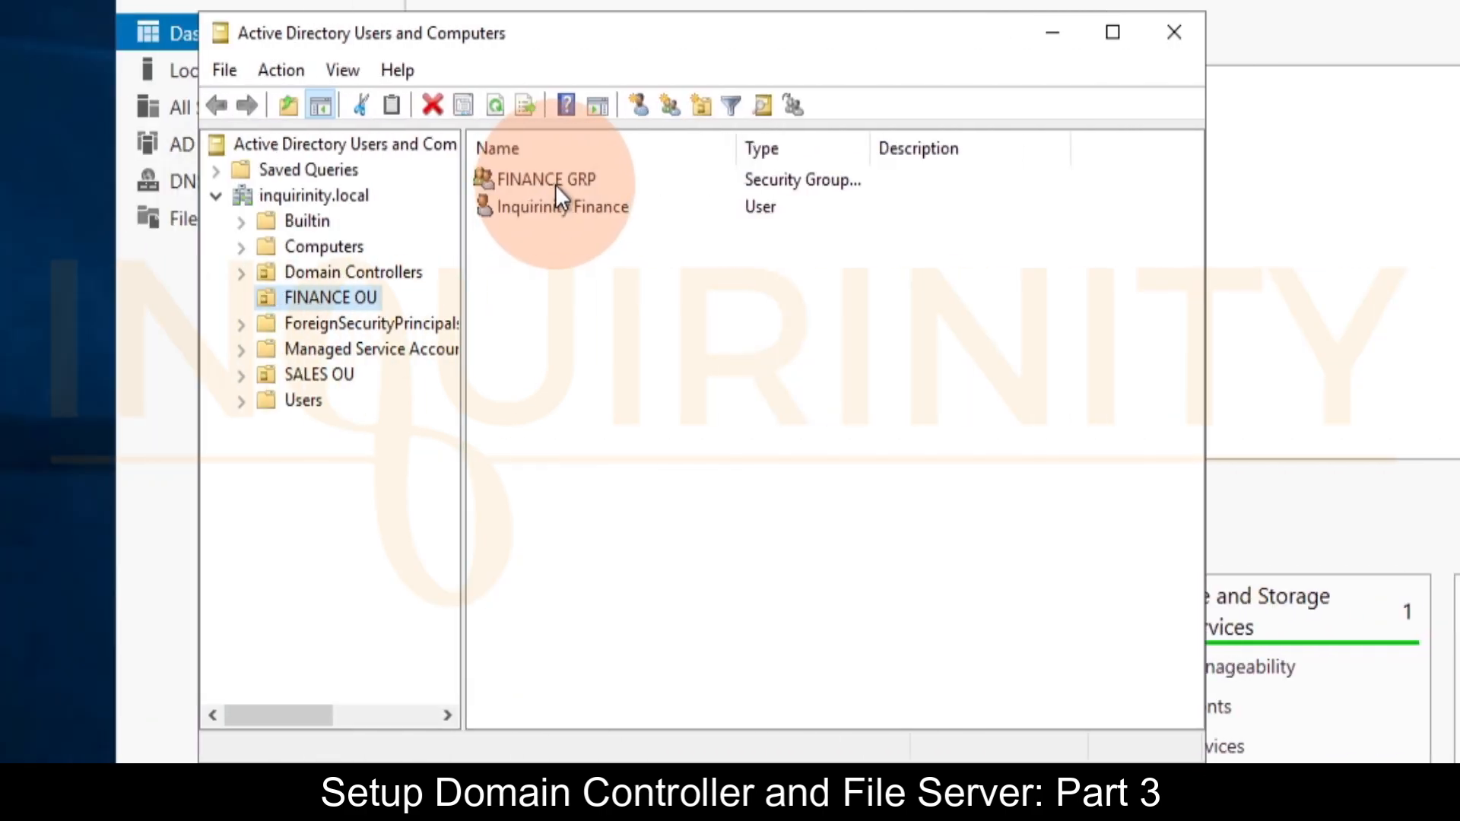
left_click(539, 206)
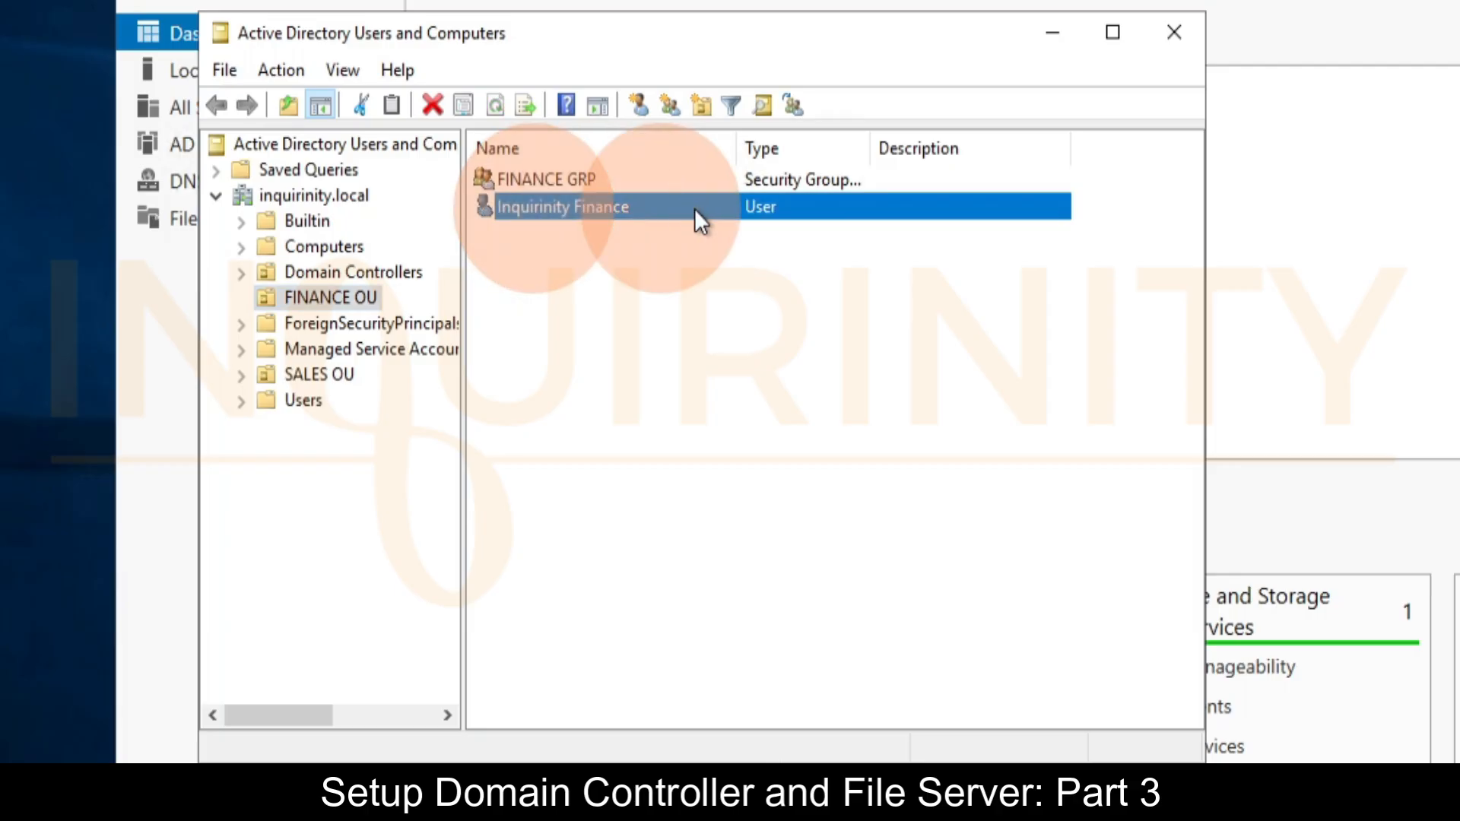
double_click(575, 181)
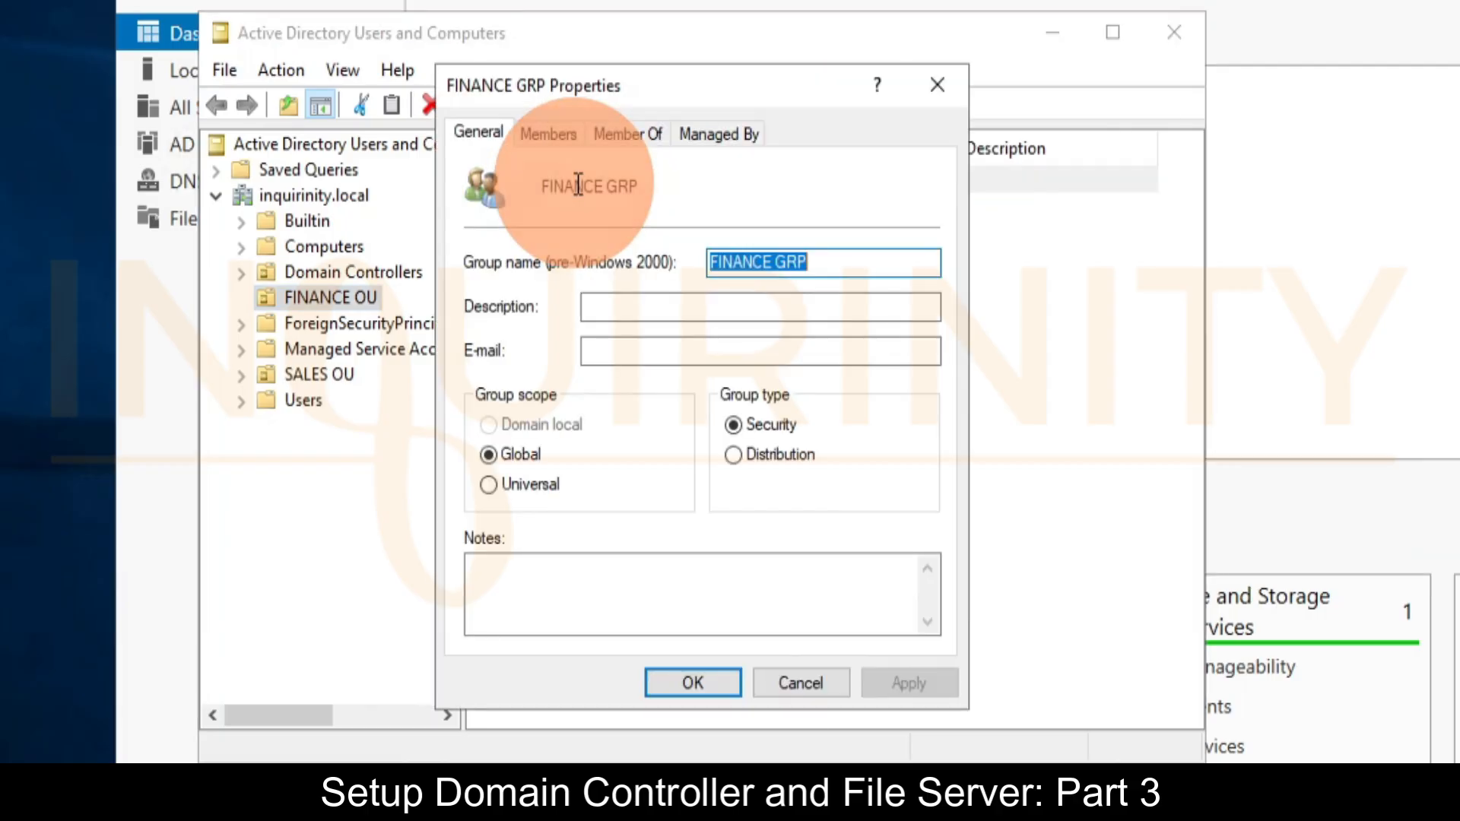
left_click(548, 133)
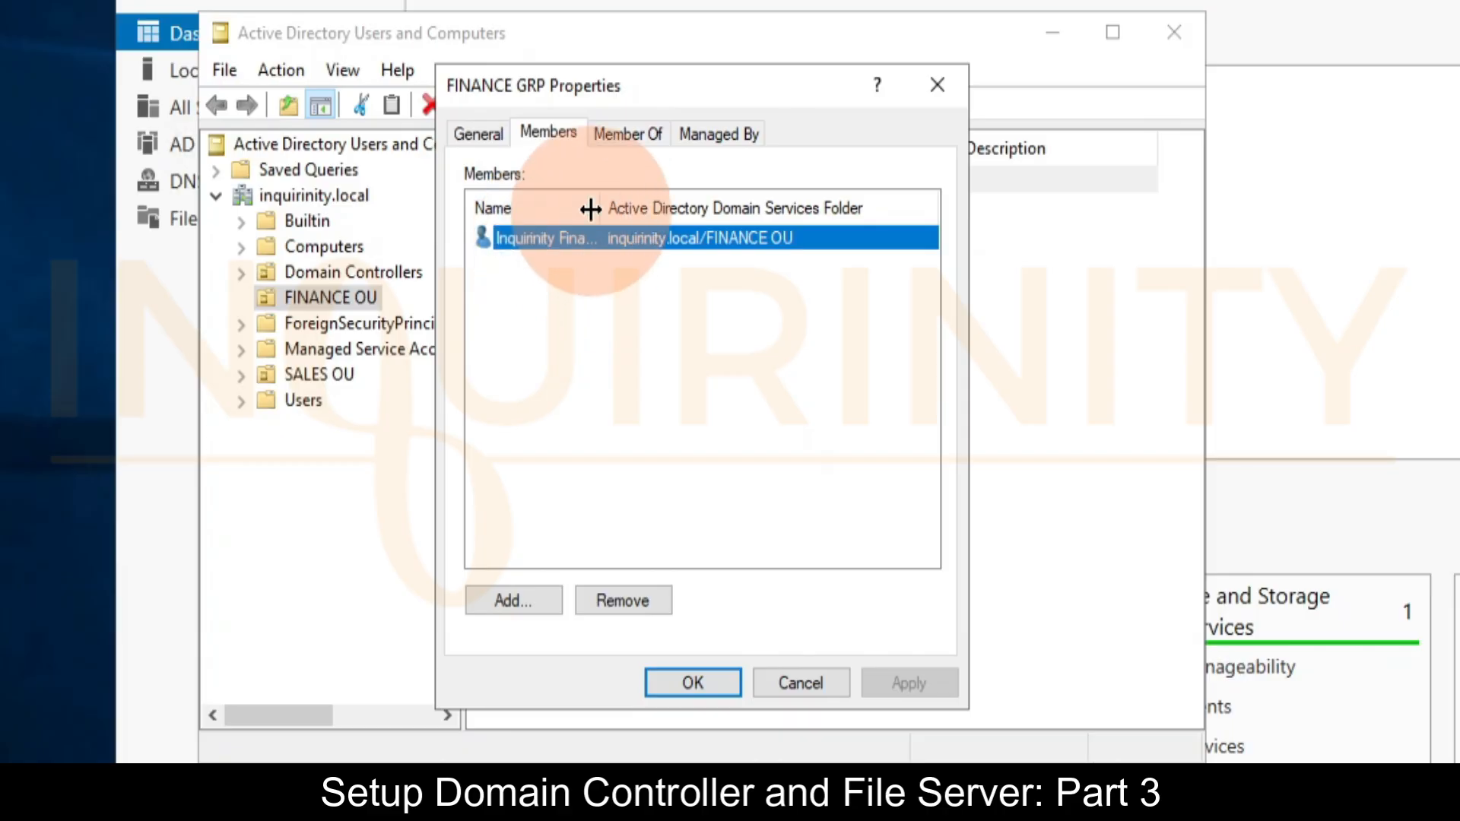
left_click_drag(600, 207, 670, 220)
left_click(791, 673)
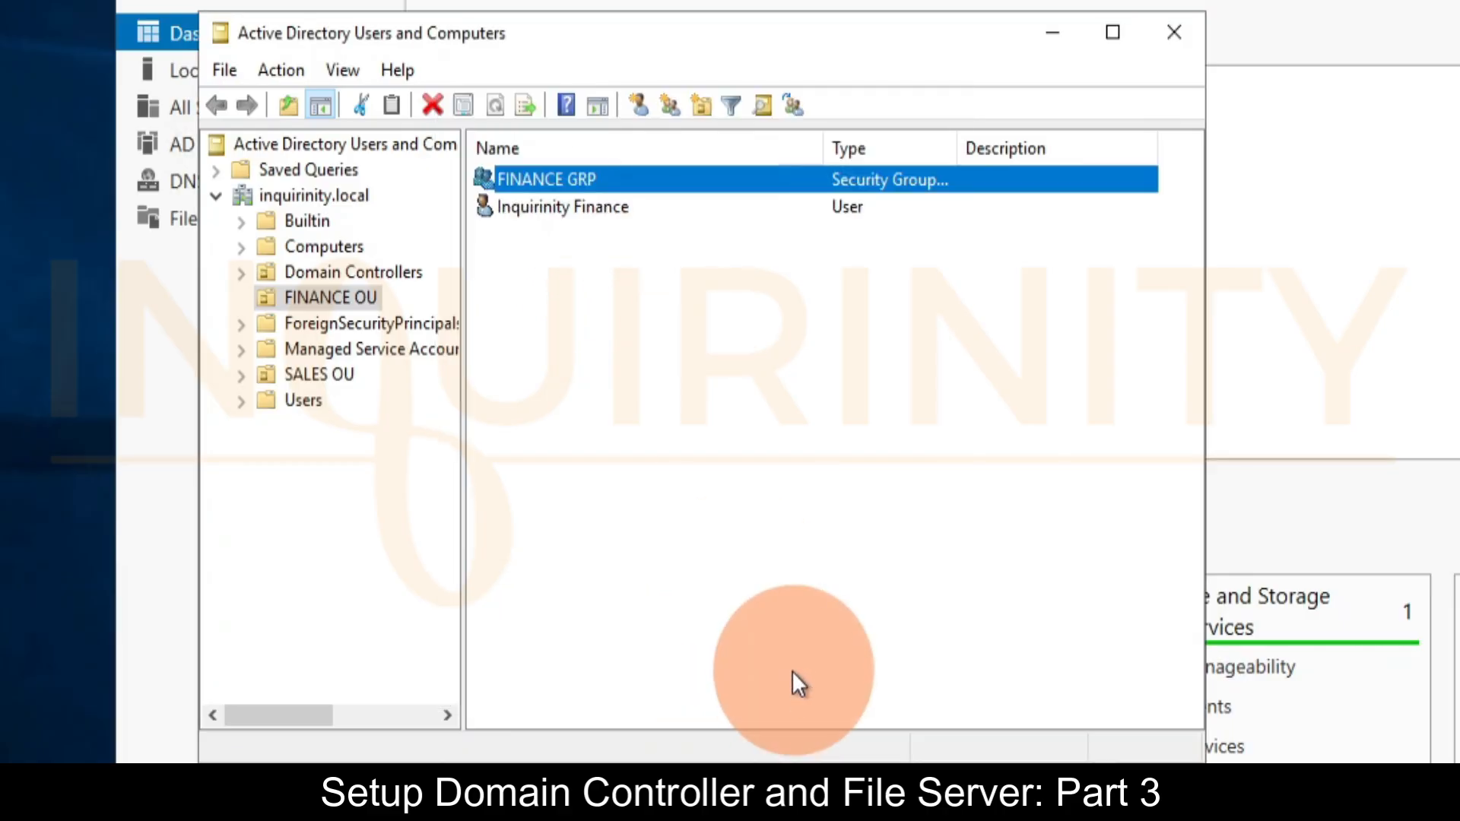
- Examine the members of SALES GRP in the SALES OU and the Inquirinity Sales user's account settings
left_click(323, 385)
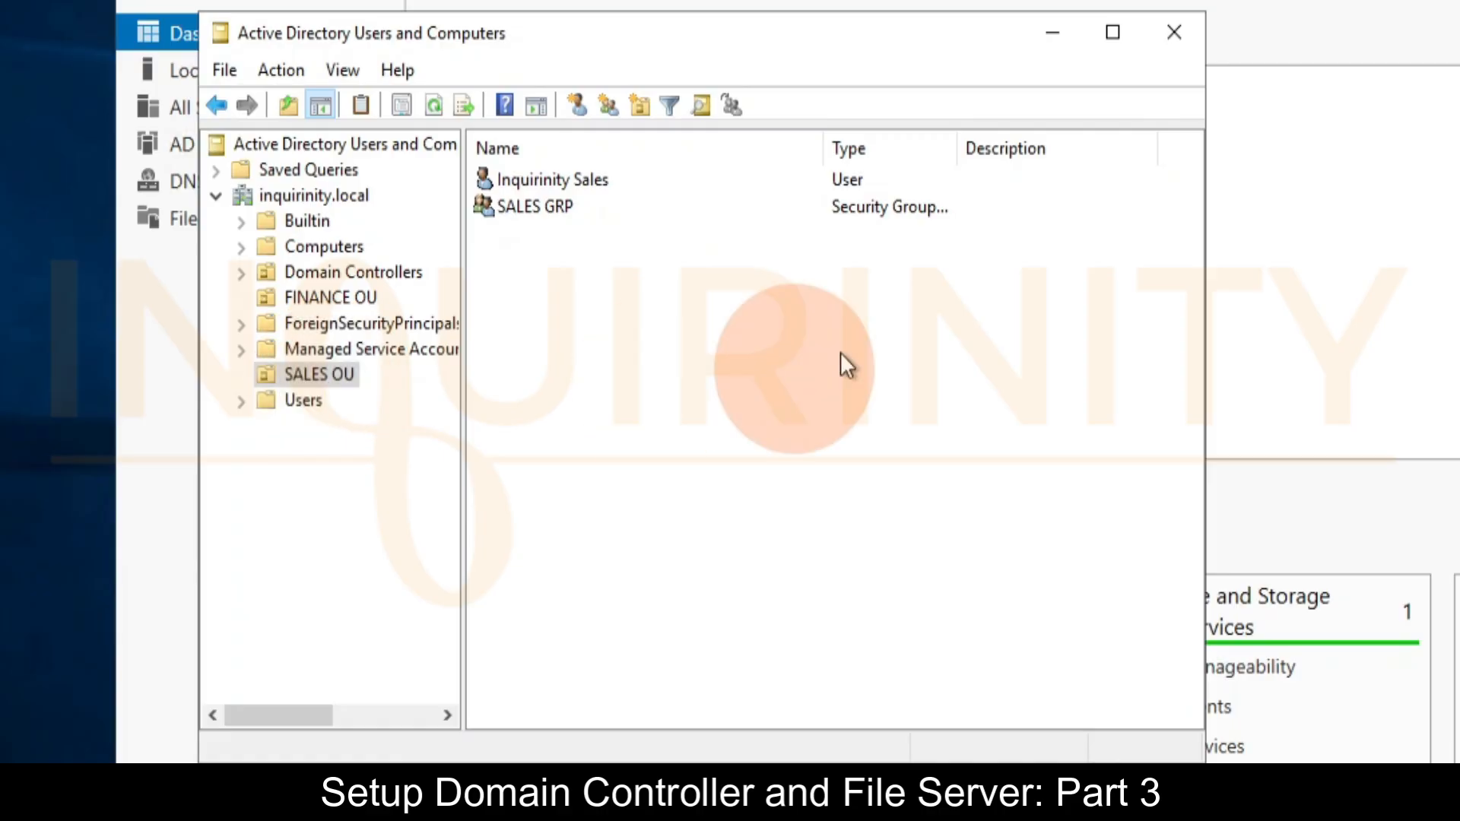
double_click(531, 207)
left_click(548, 134)
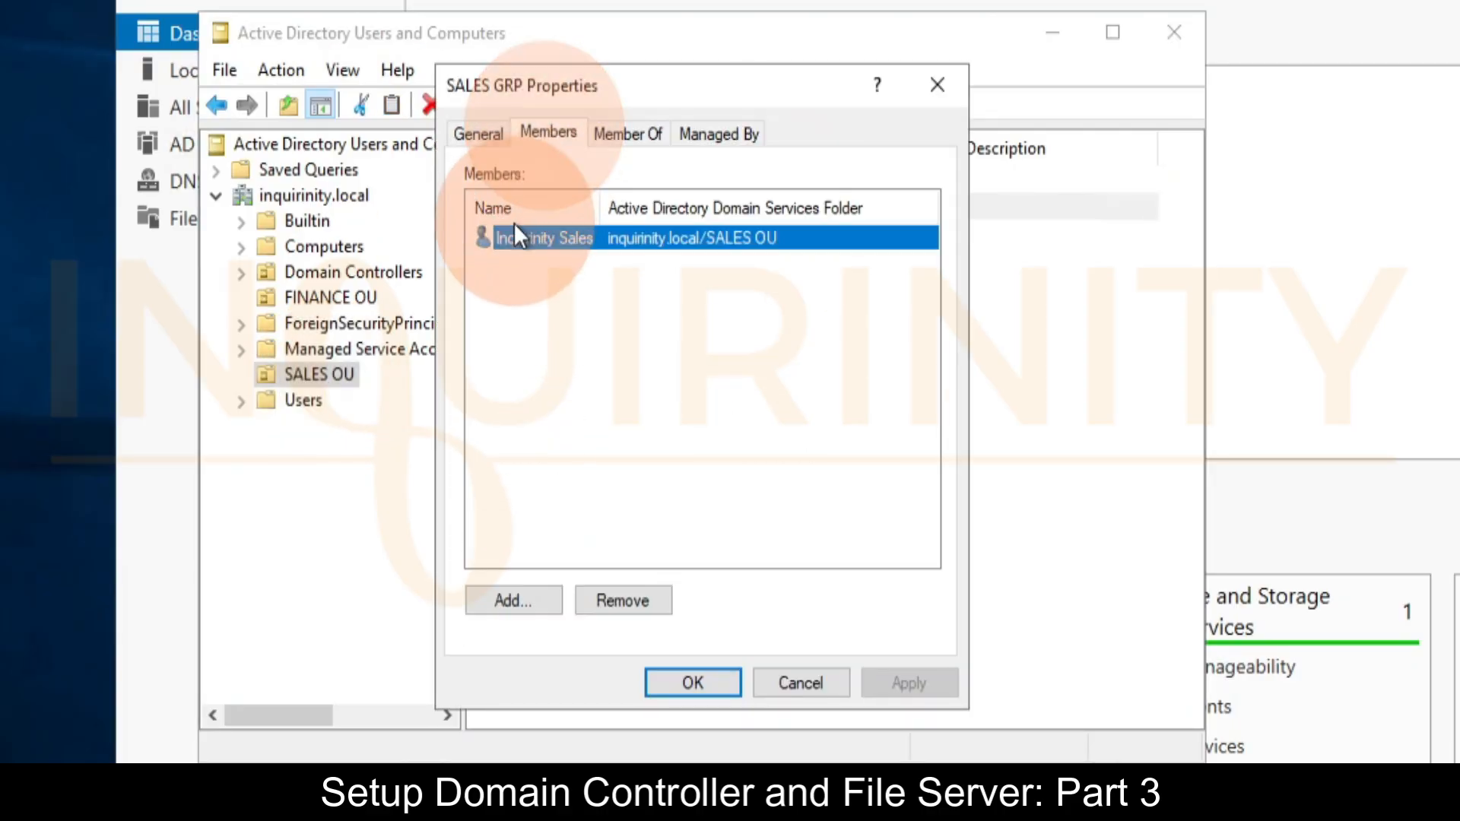
left_click(795, 689)
double_click(571, 187)
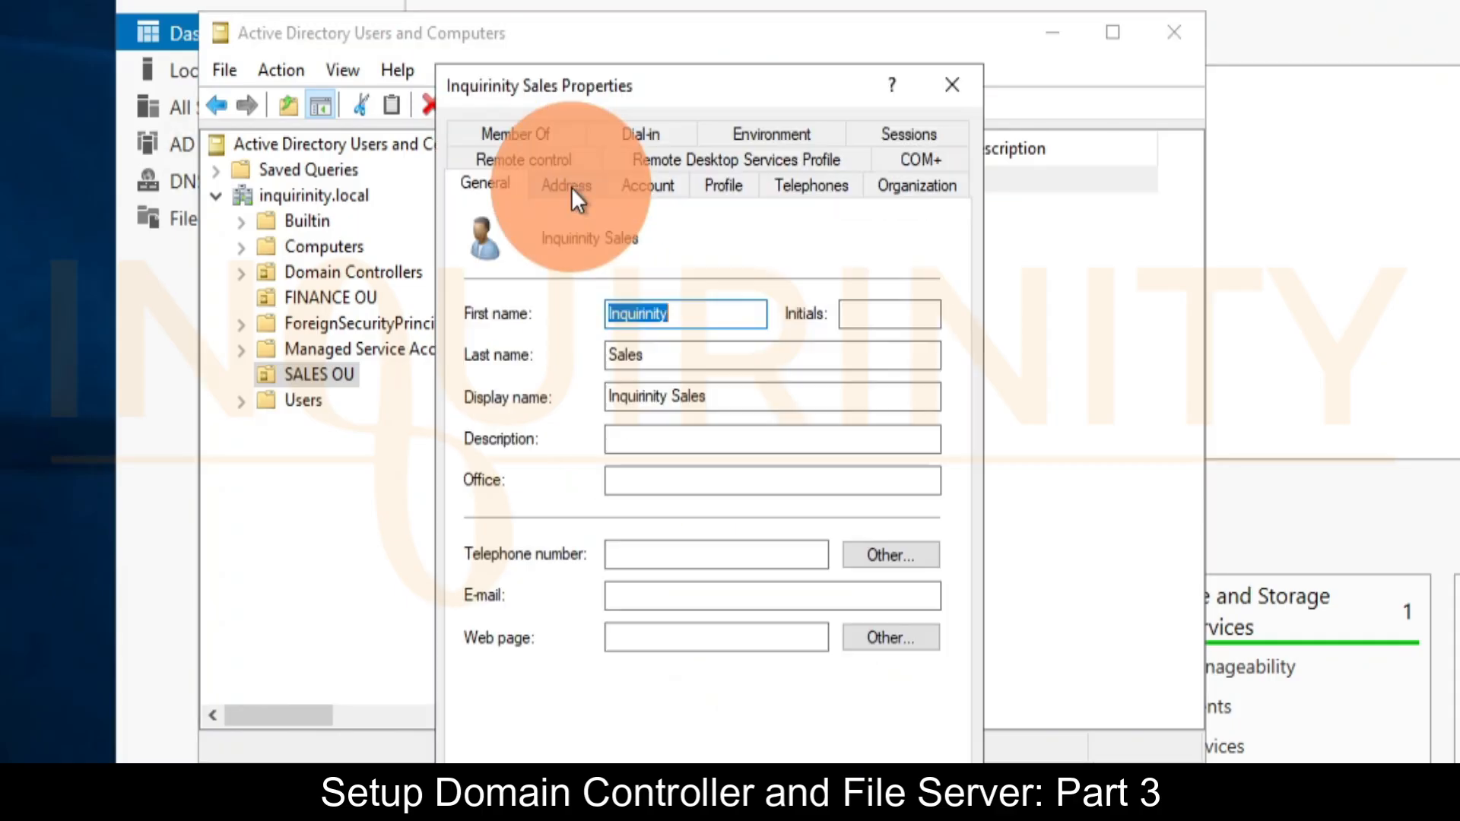
left_click(647, 183)
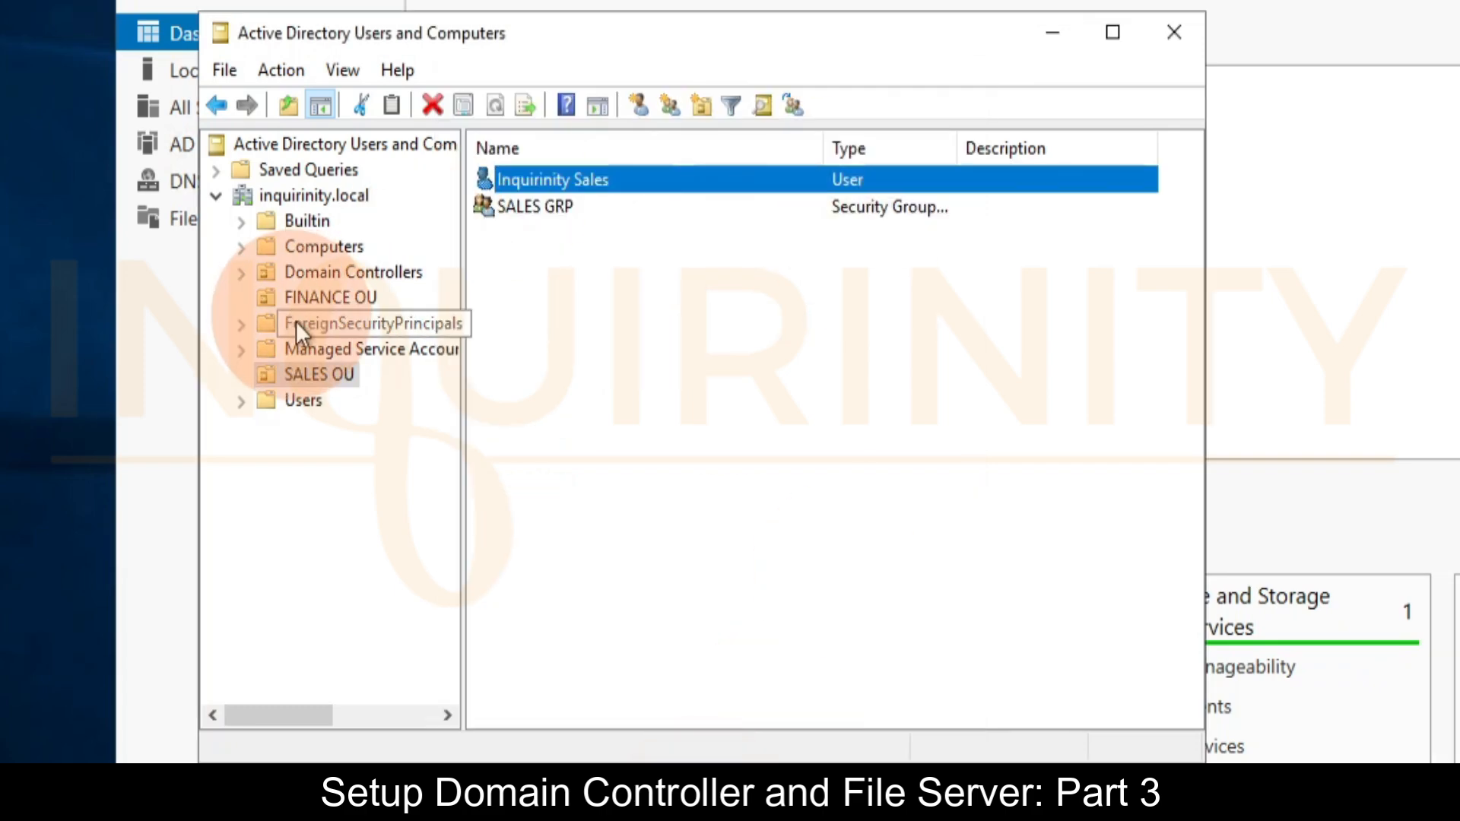
- Examine the account settings of the Inquirinity Finance user in the FINANCE OU, and close them without changes
left_click(356, 299)
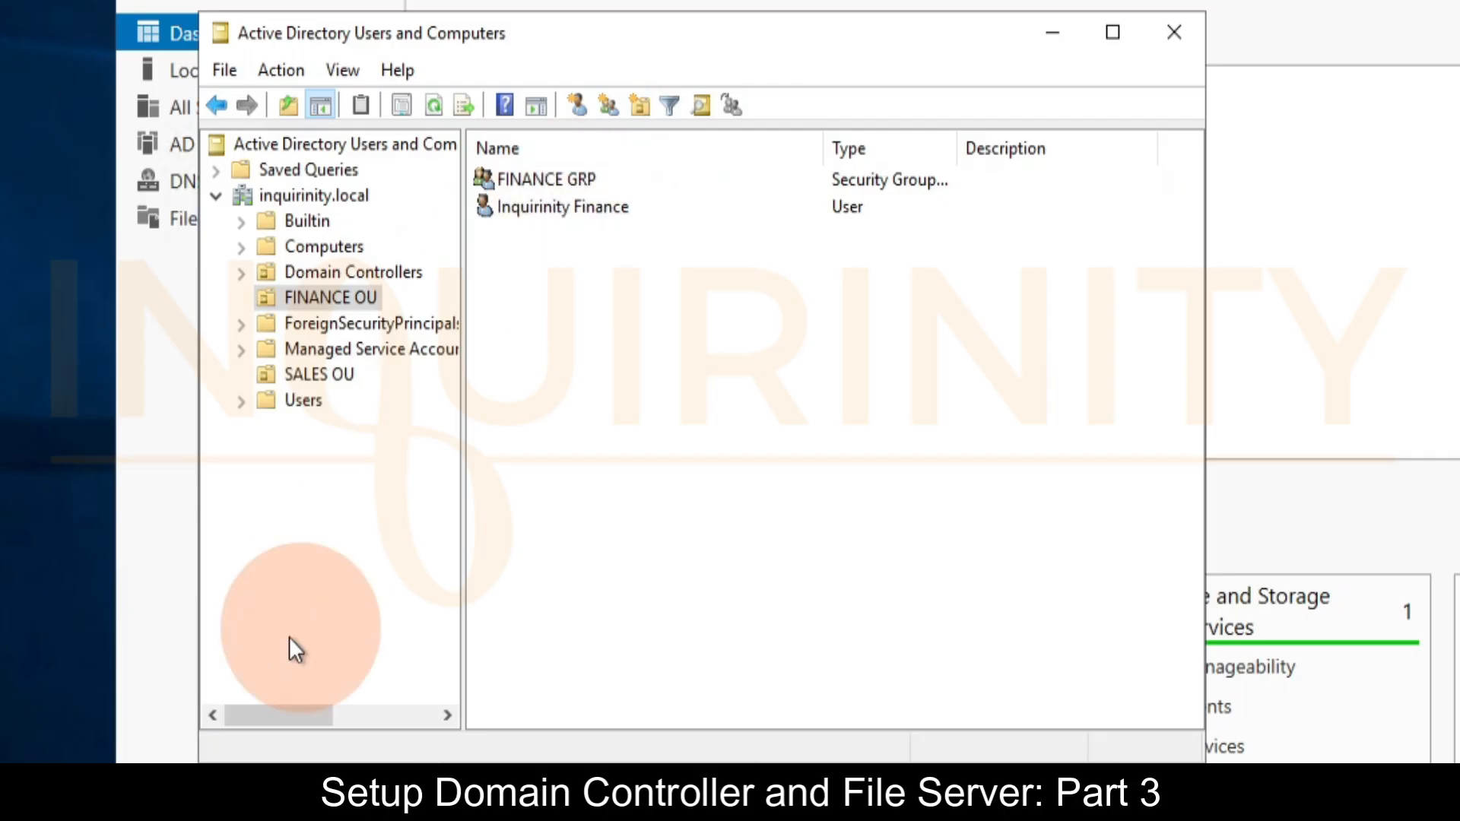
double_click(545, 212)
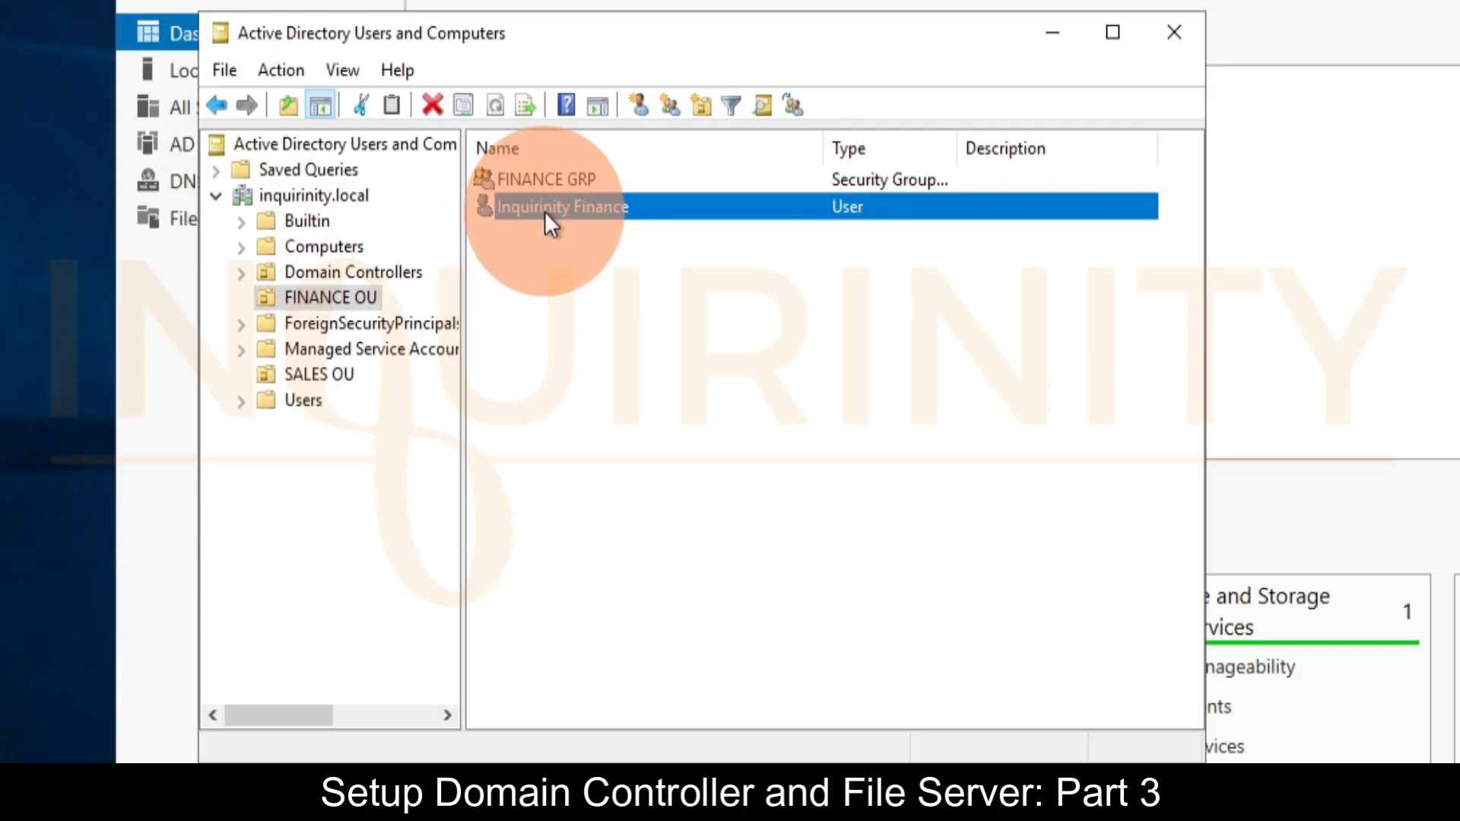
left_click(647, 185)
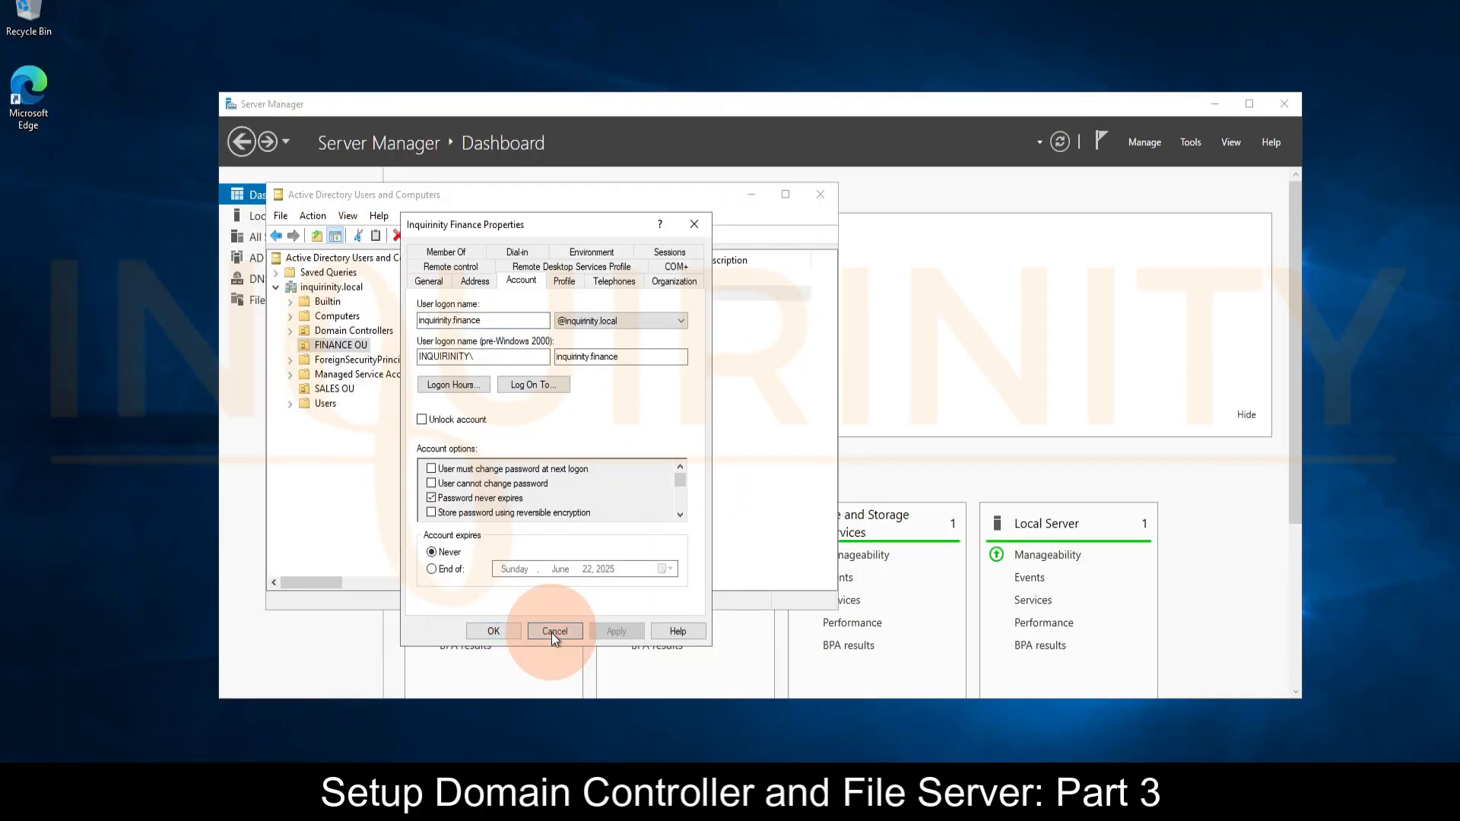
left_click(551, 633)
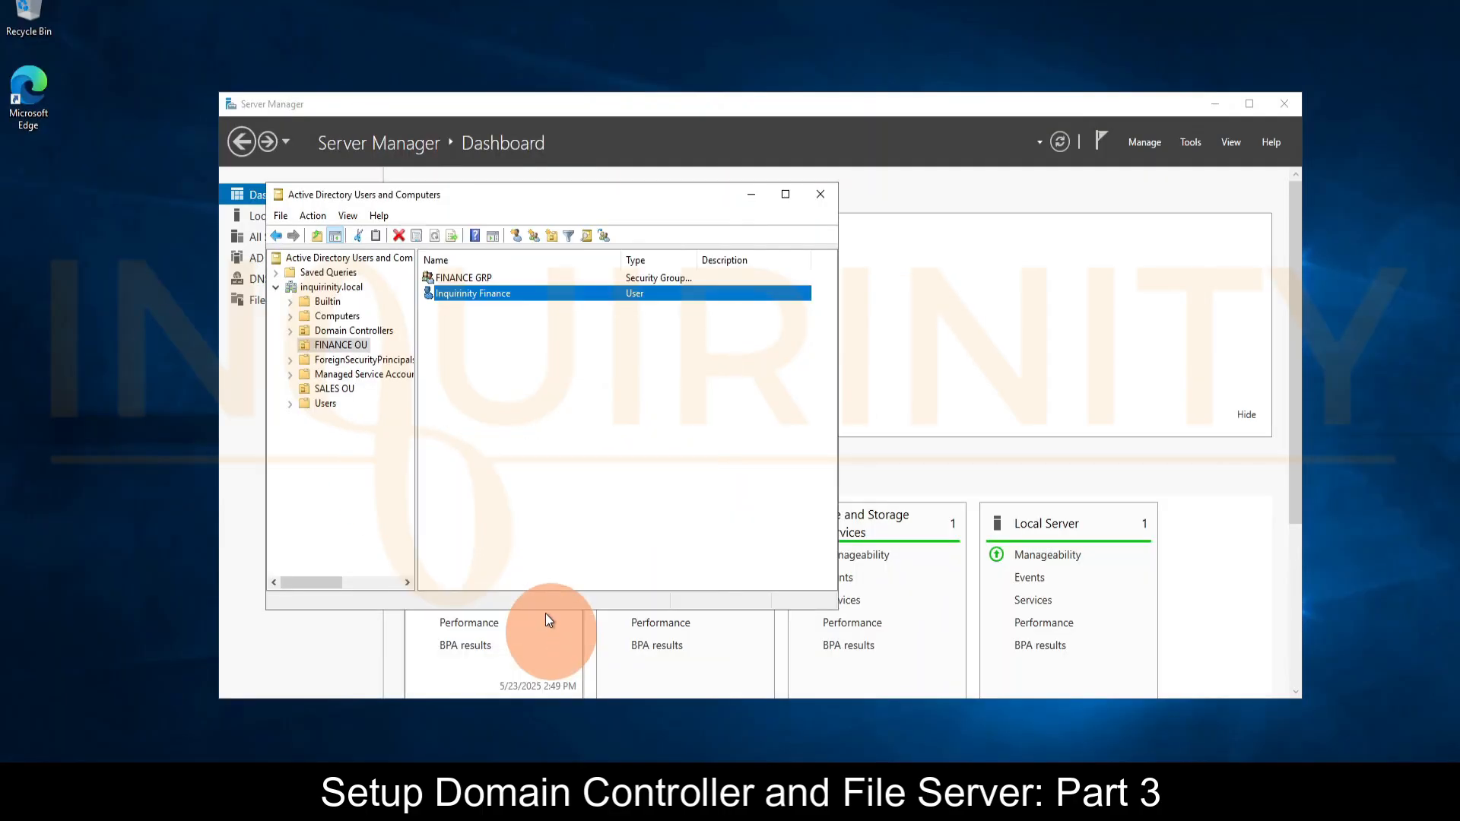
left_click(545, 613)
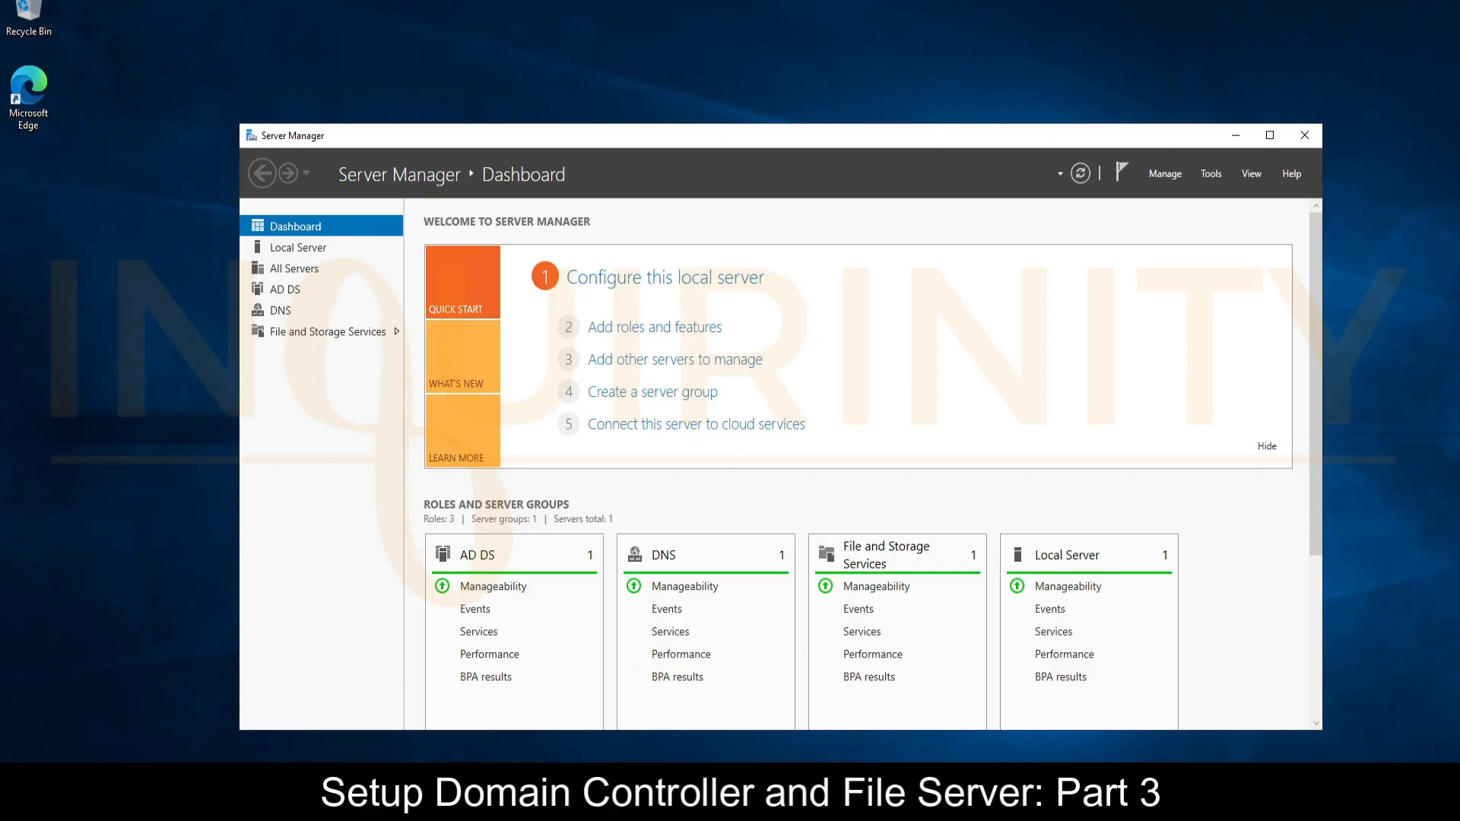
- View the servers under File and Storage Services in Server Manager, and return to the dashboard
key("super+e")
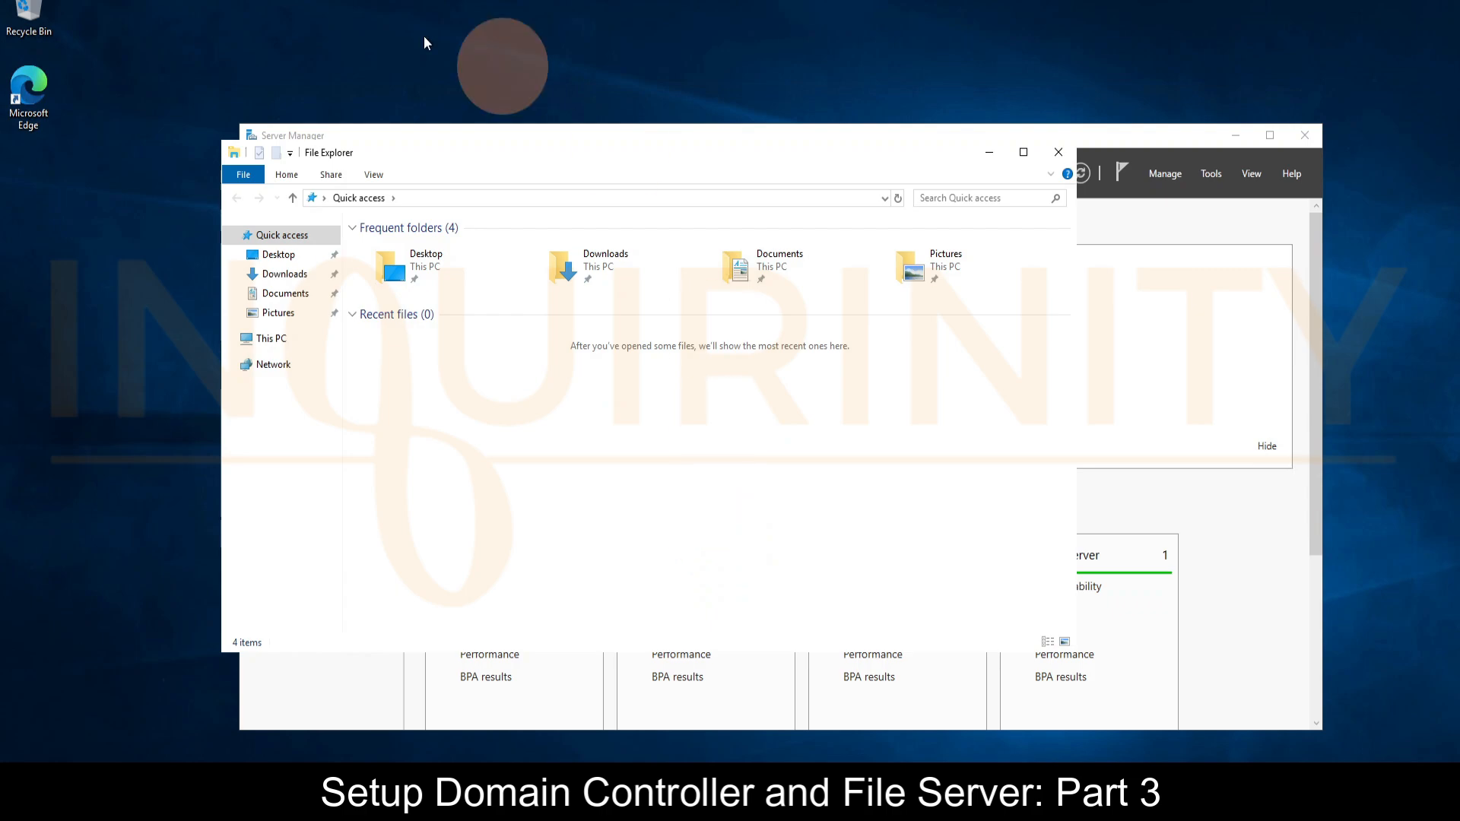
left_click(1058, 152)
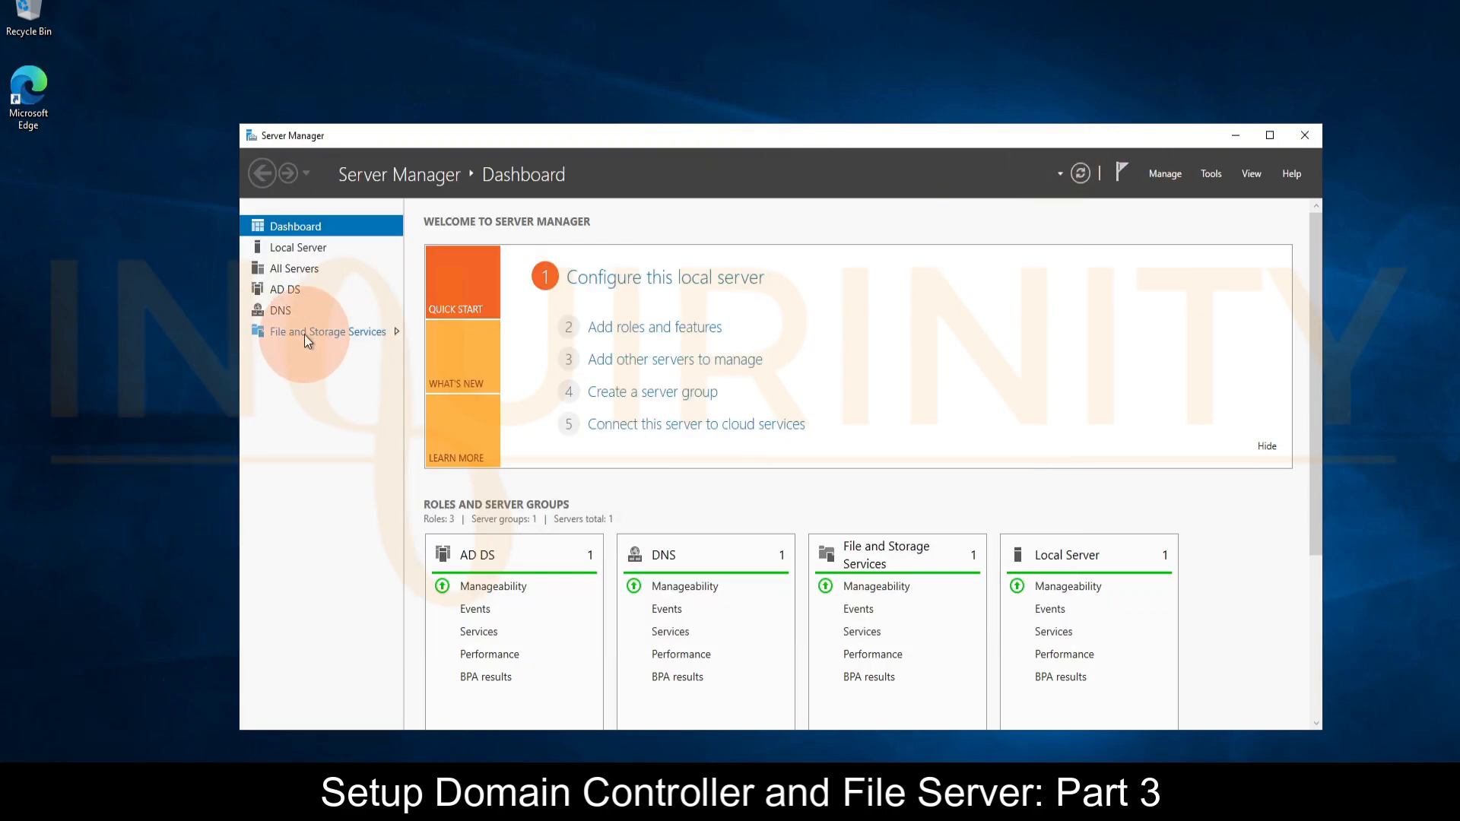
left_click(304, 334)
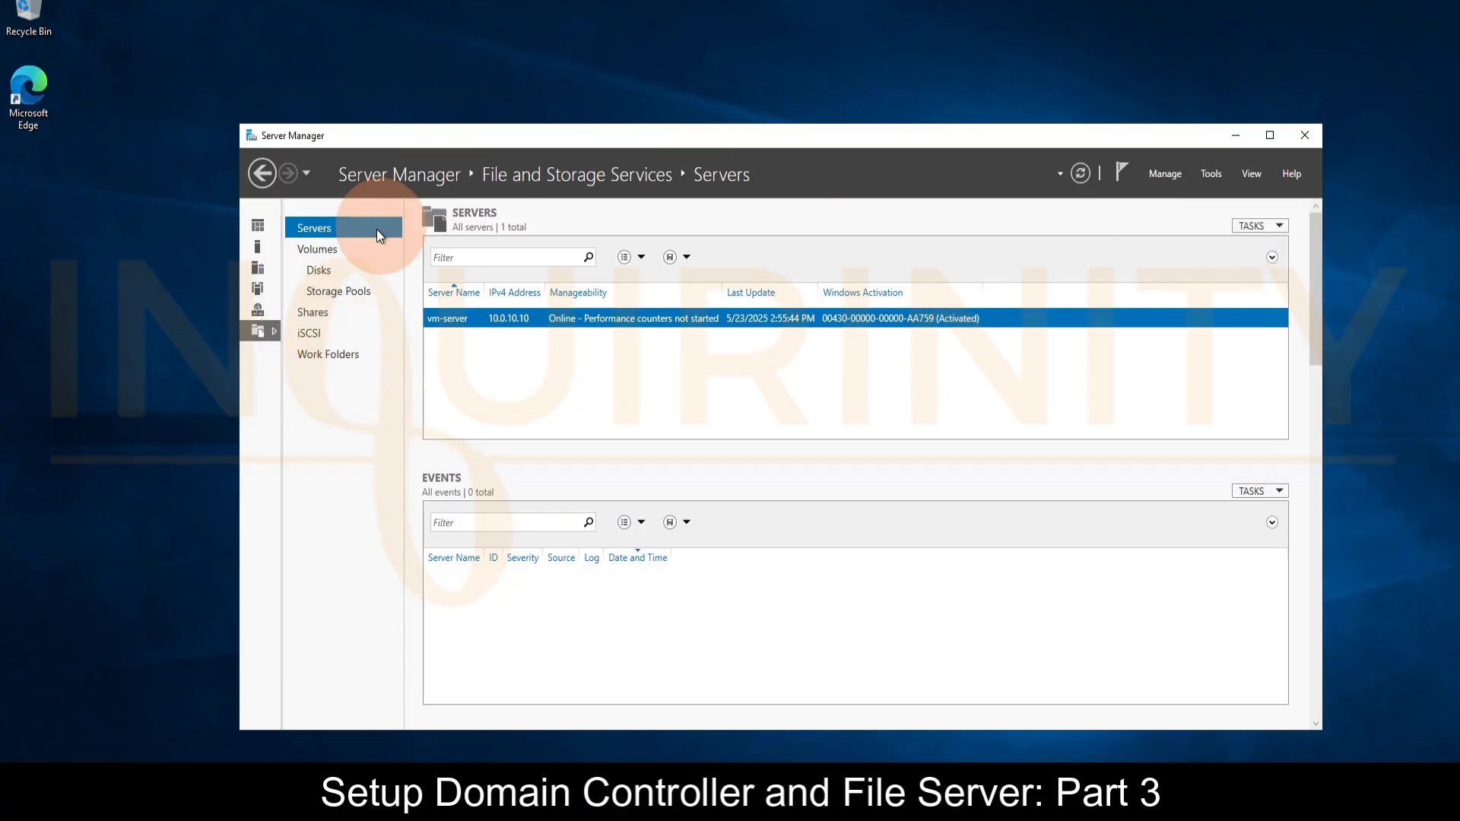
left_click(263, 173)
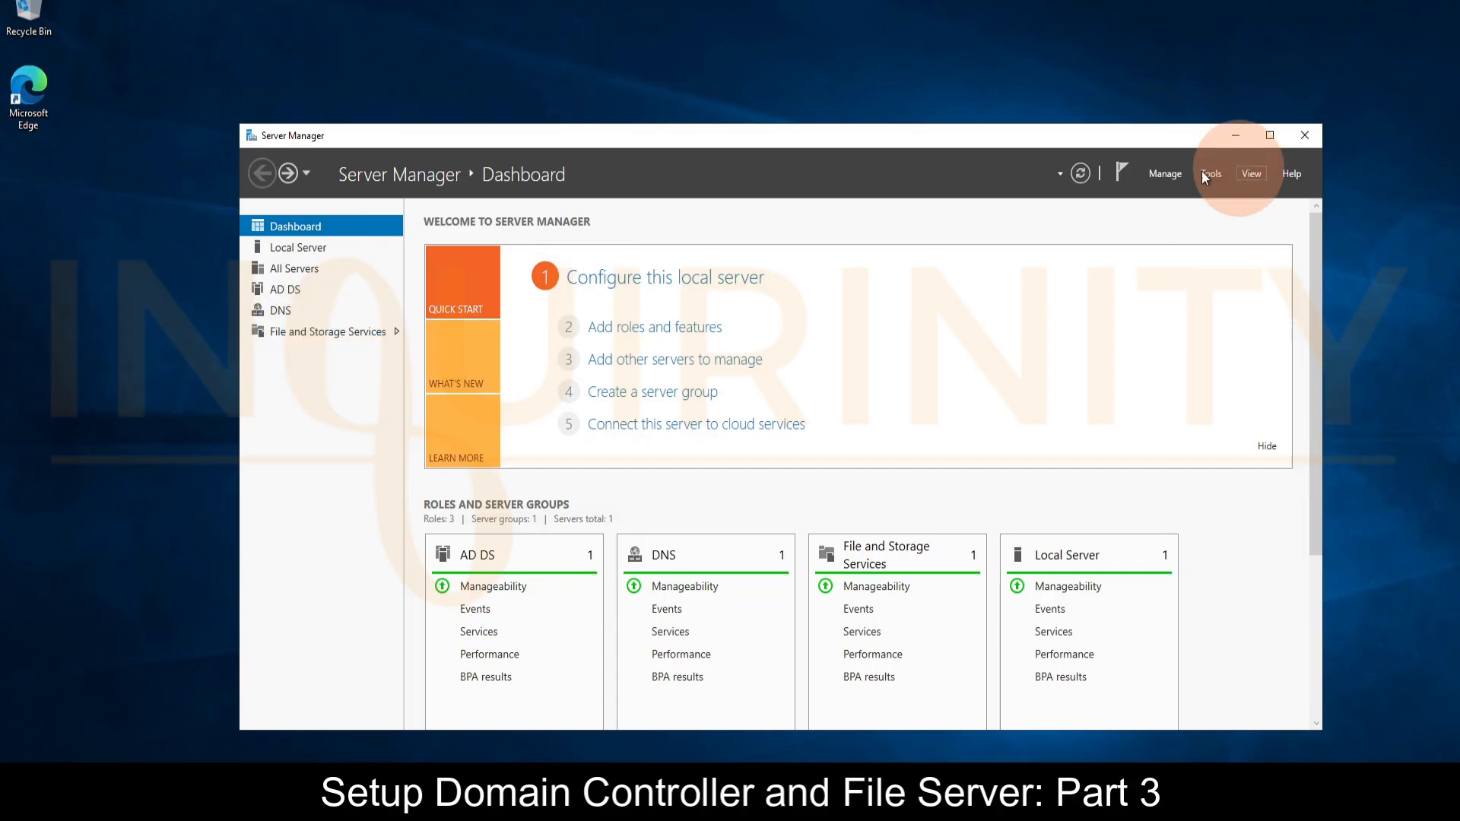
- Switch to File Explorer and open the Windows (C:) drive
left_click(764, 784)
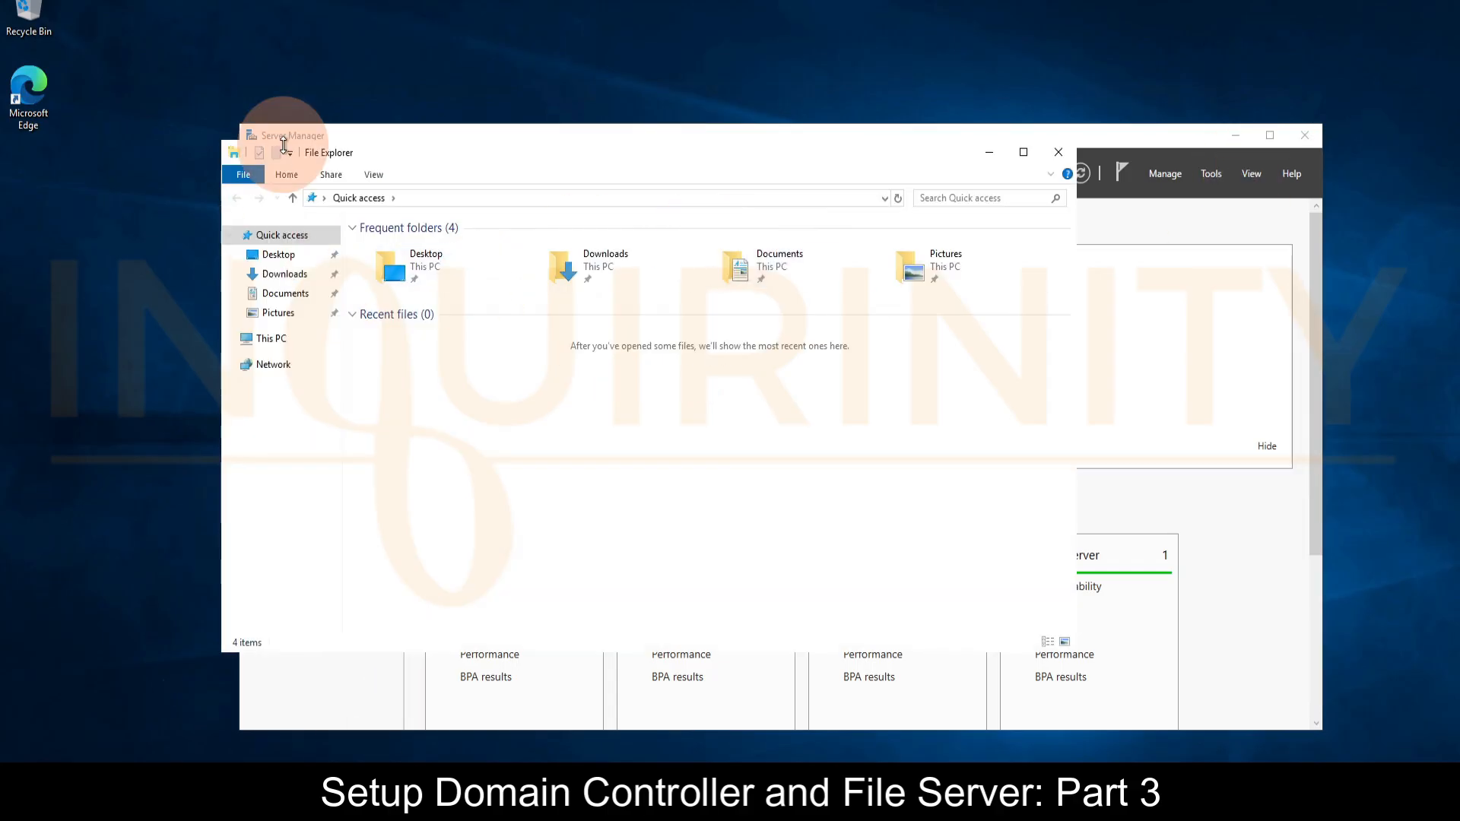
left_click(251, 342)
double_click(444, 423)
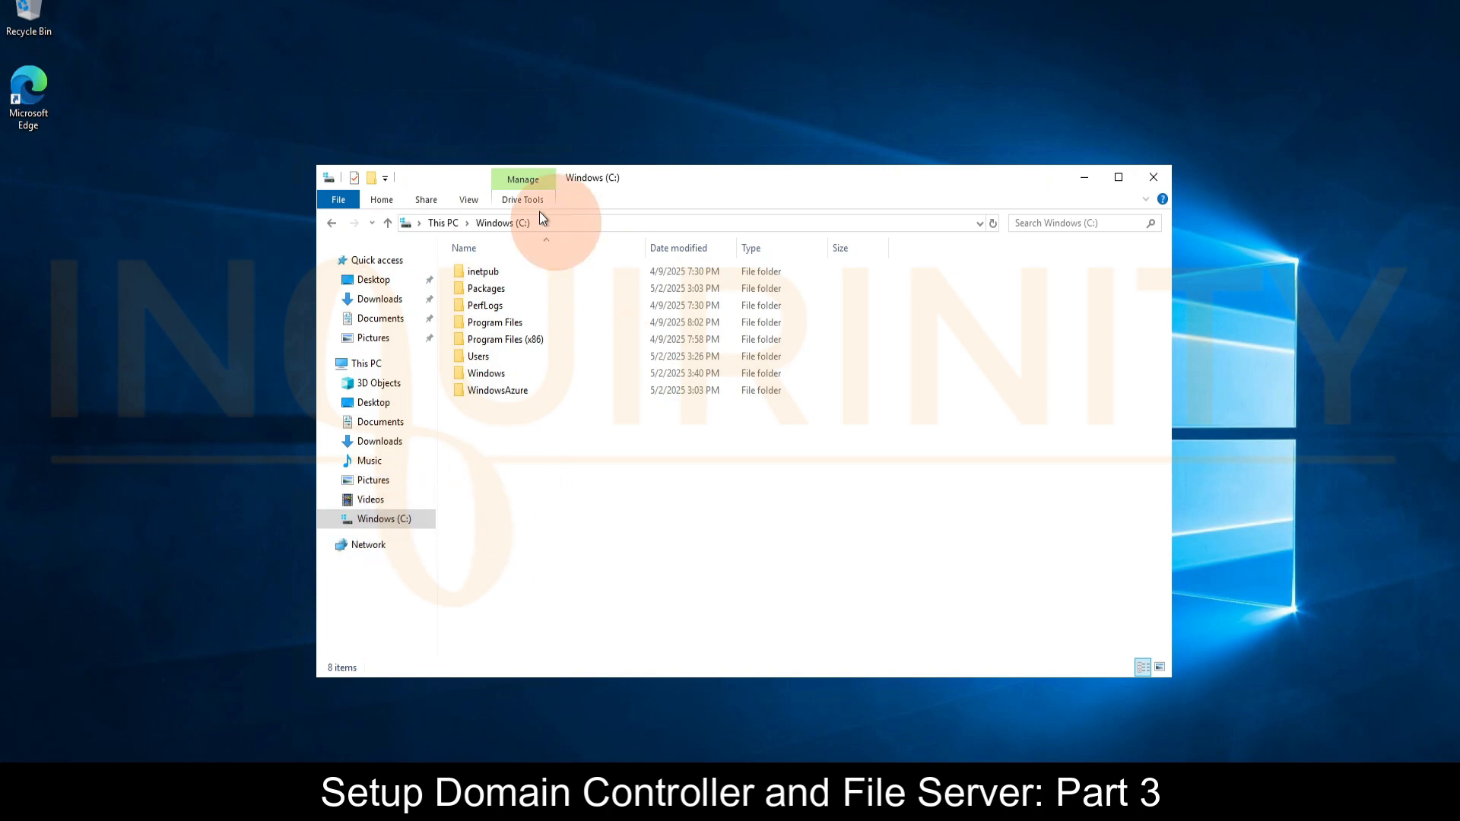
mouse_move(693, 190)
left_mouse_down()
mouse_move(606, 186)
mouse_move(679, 195)
left_mouse_up()
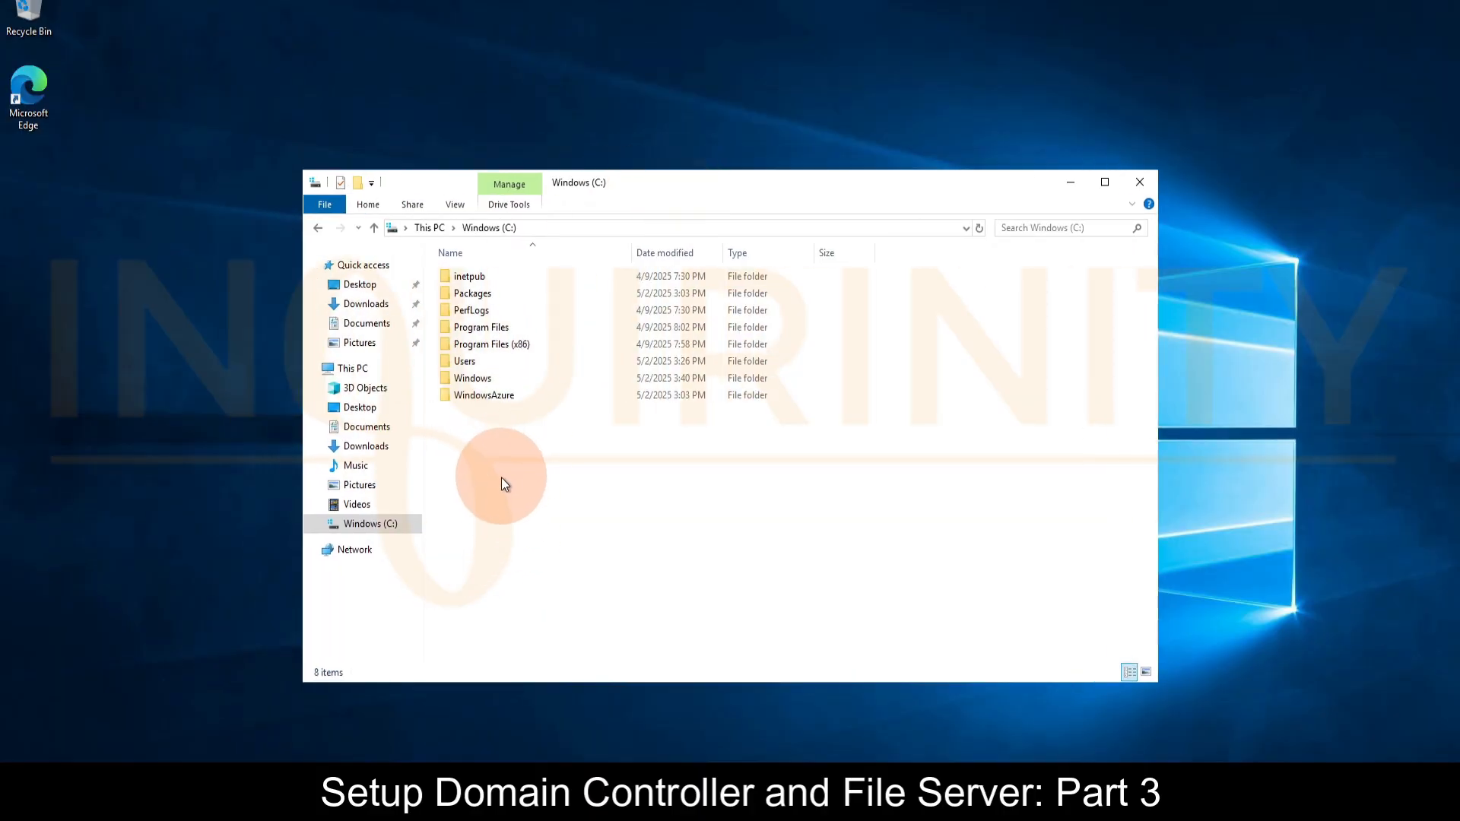
- Create a folder named SHARE1 in the root of the Windows (C:) drive
right_click(481, 452)
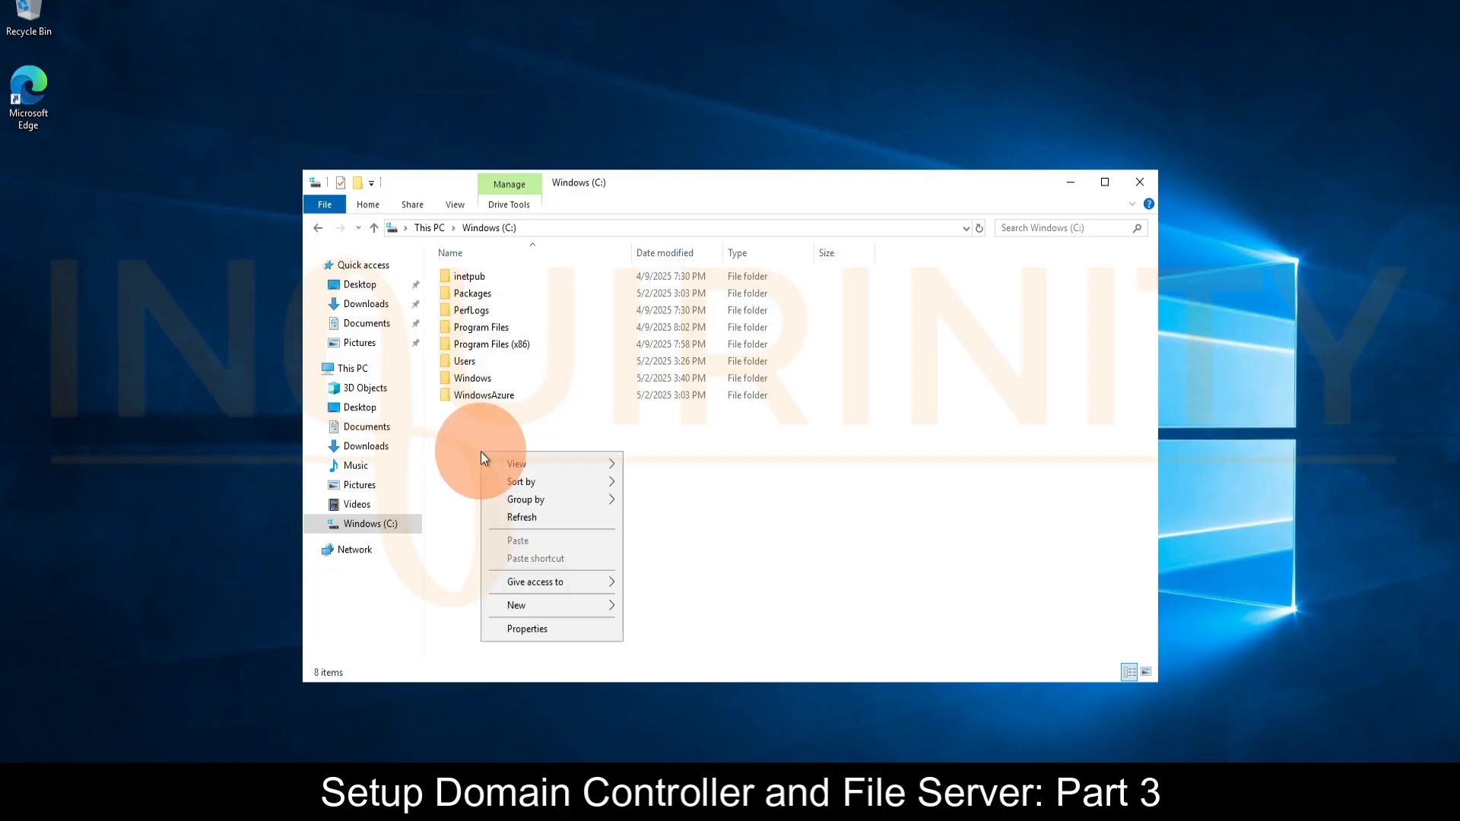
mouse_move(539, 611)
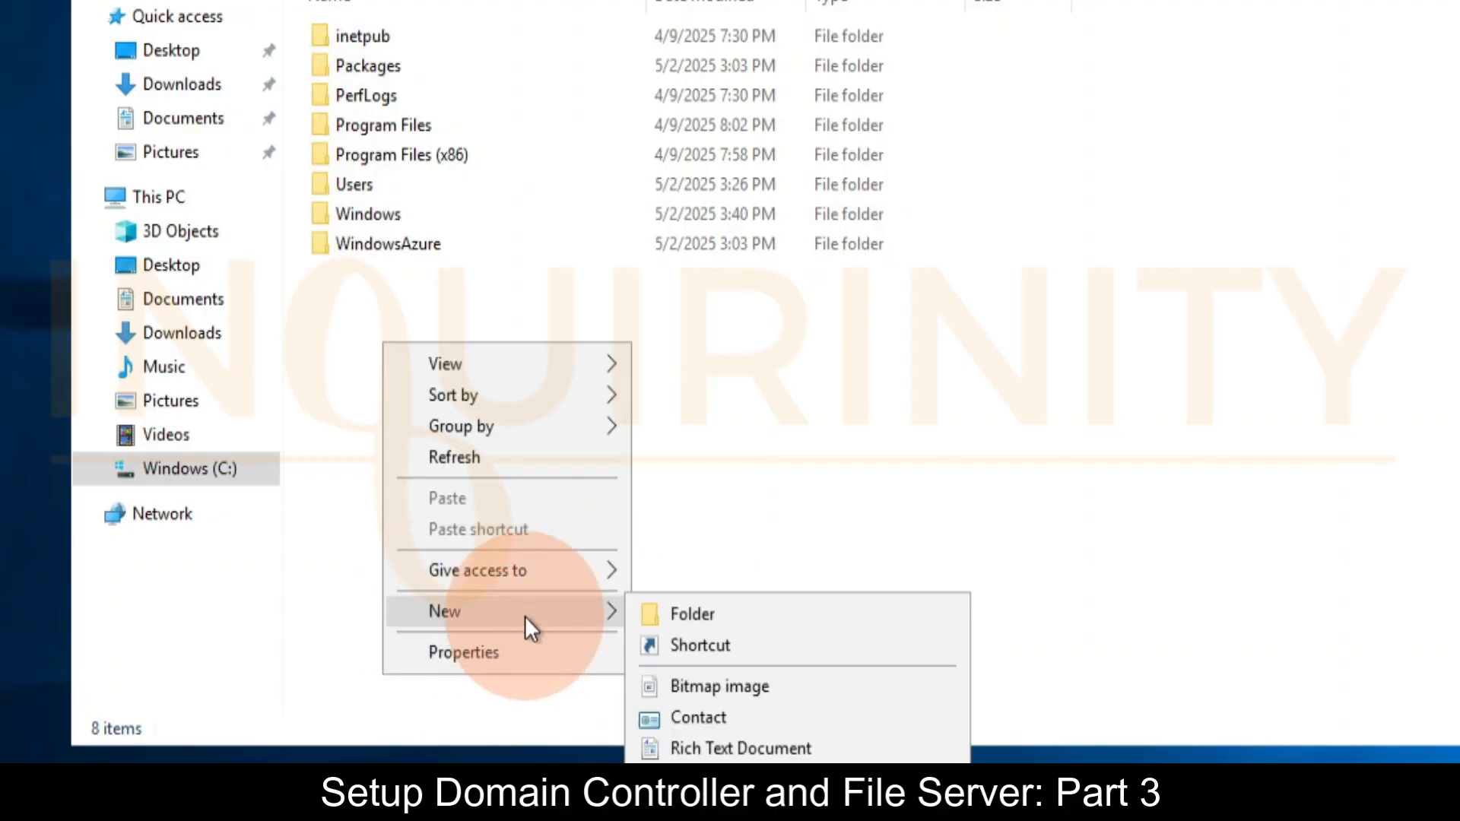
left_click(704, 618)
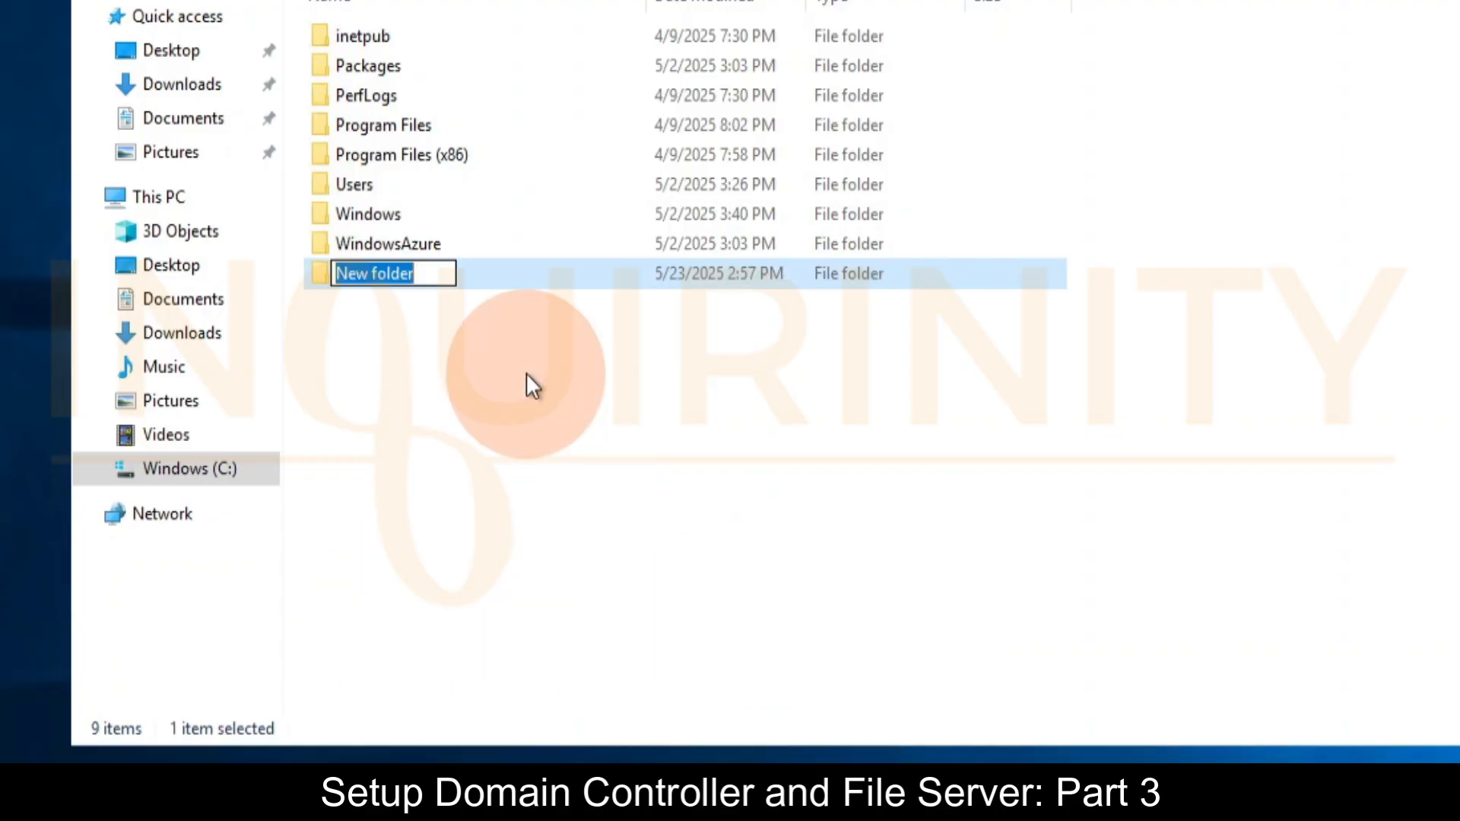
type("SHAER")
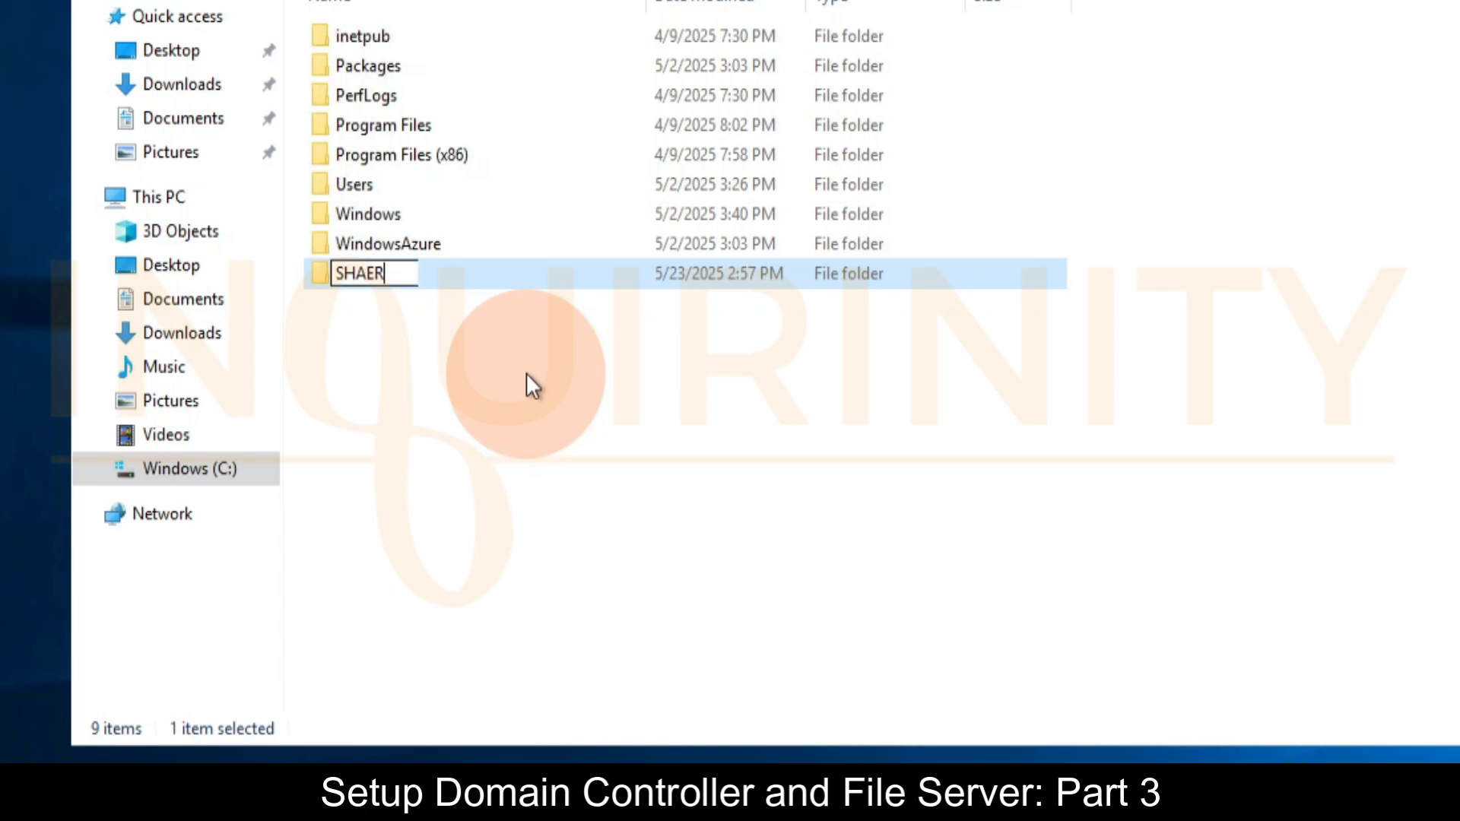
key("BackSpace")
key("BackSpace")
type("RE1")
left_click(422, 388)
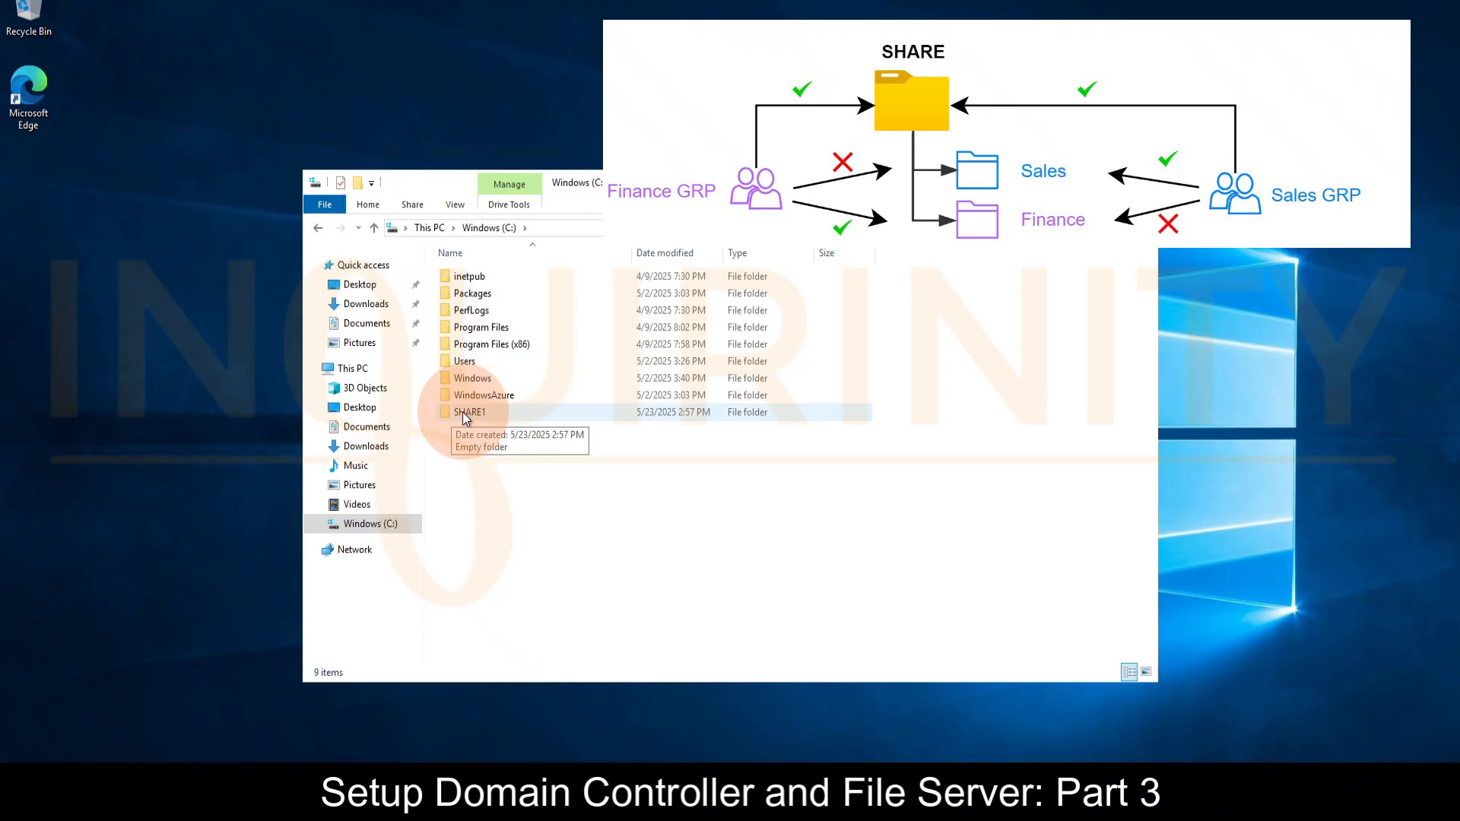
- Examine the sharing and security settings in the SHARE1 folder's properties, and close them without changes
right_click(474, 494)
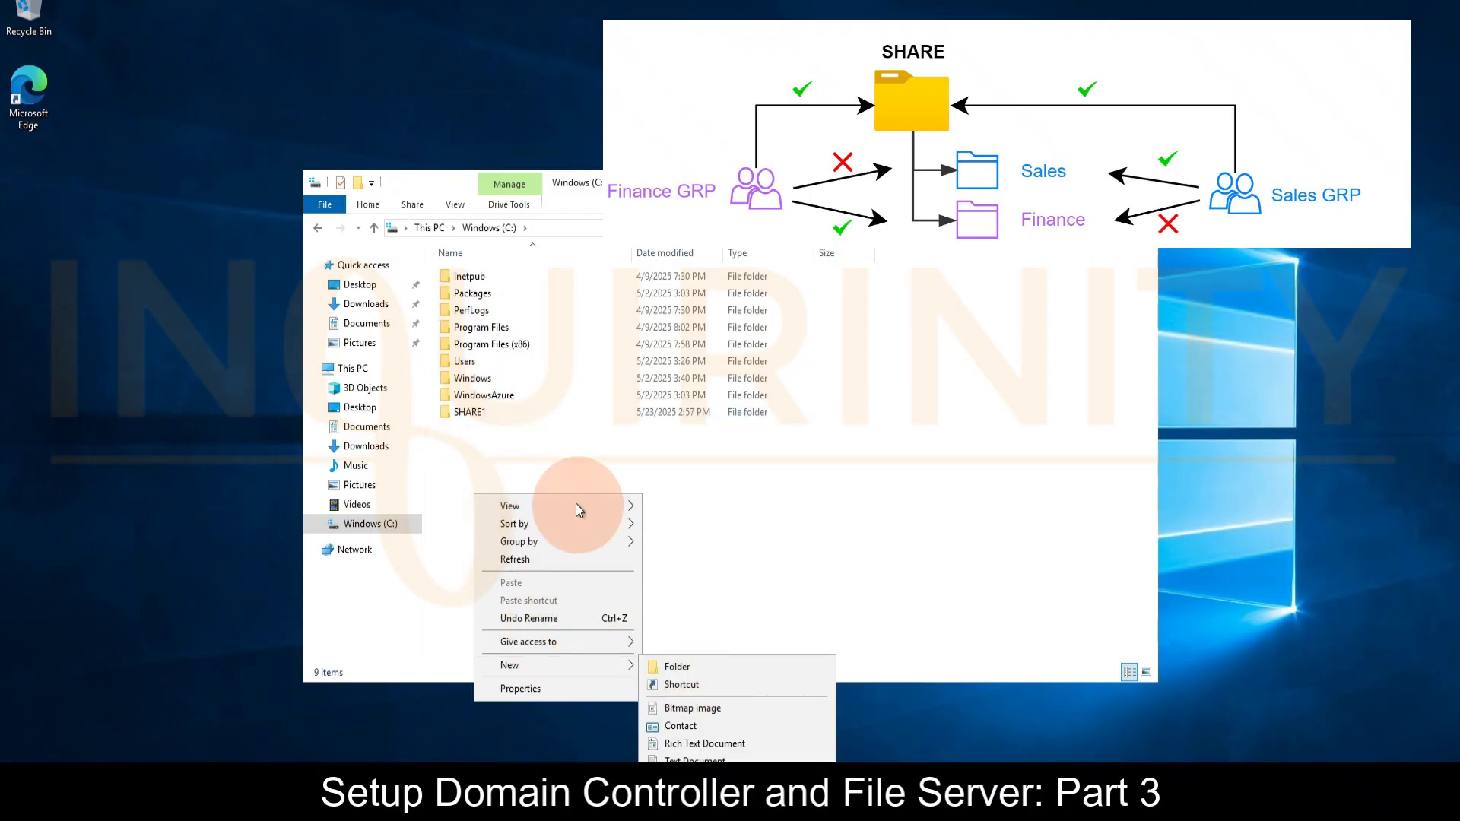
left_click(467, 413)
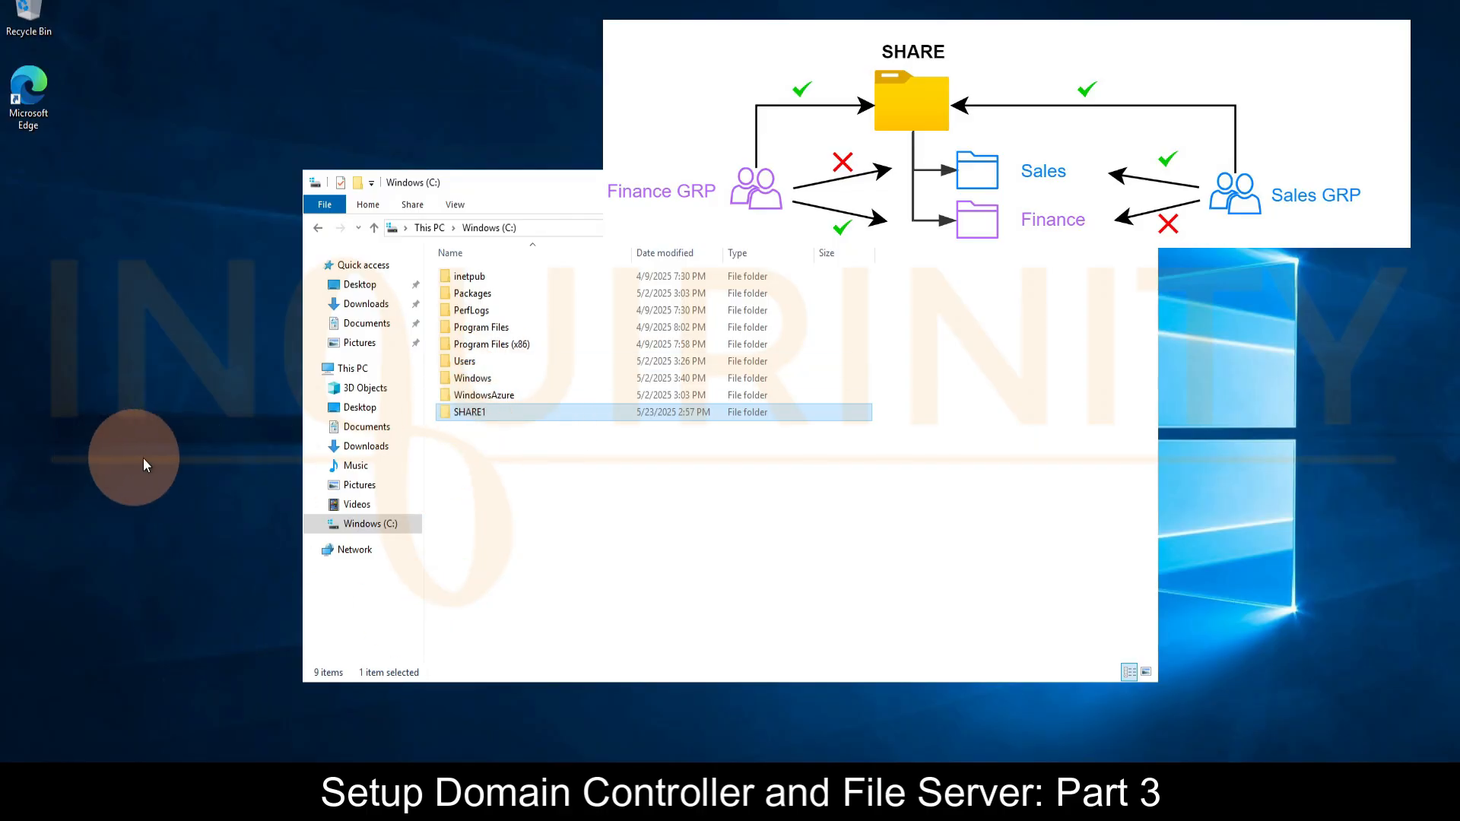
right_click(473, 415)
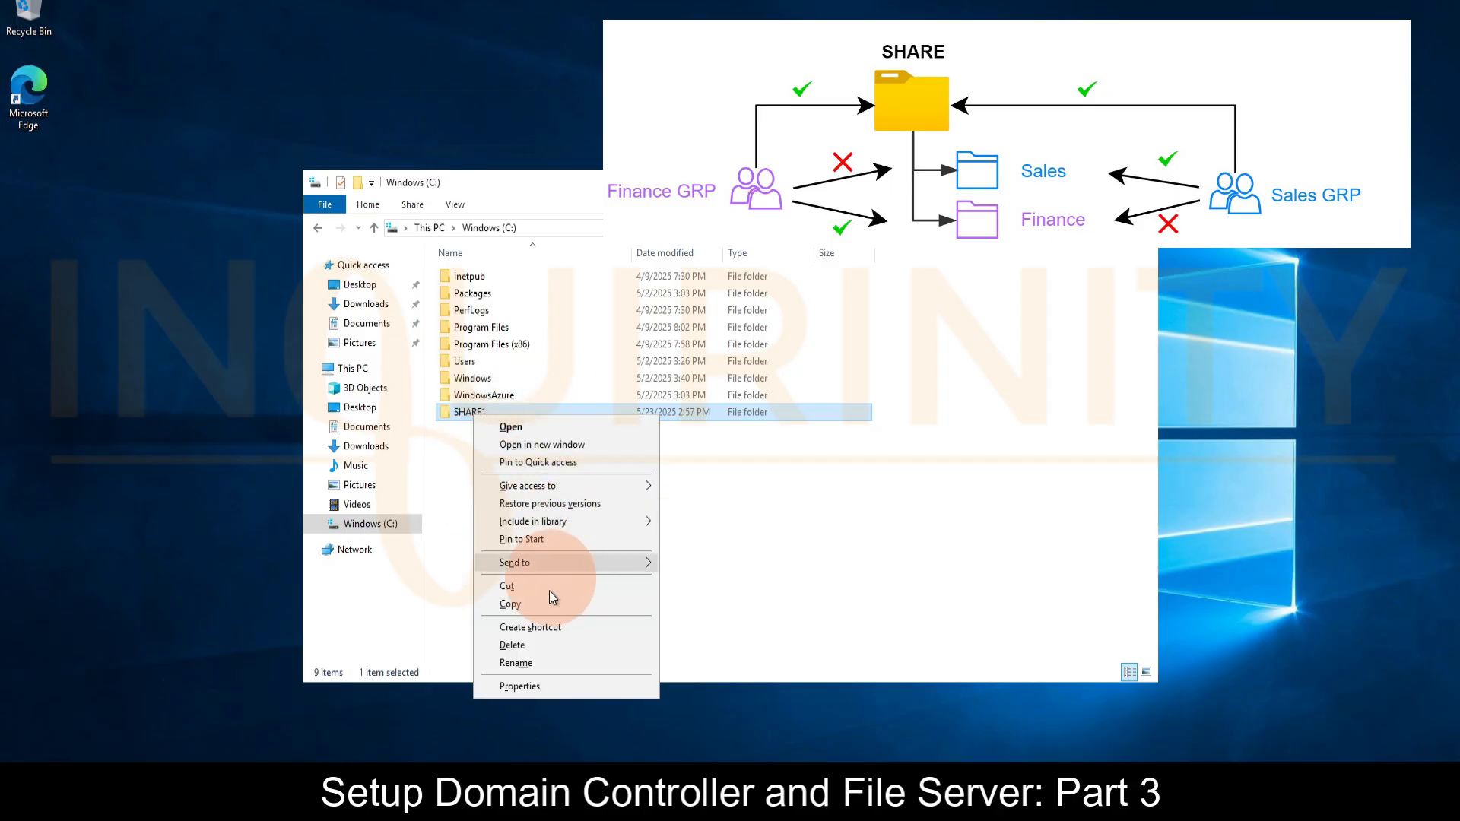
left_click(518, 686)
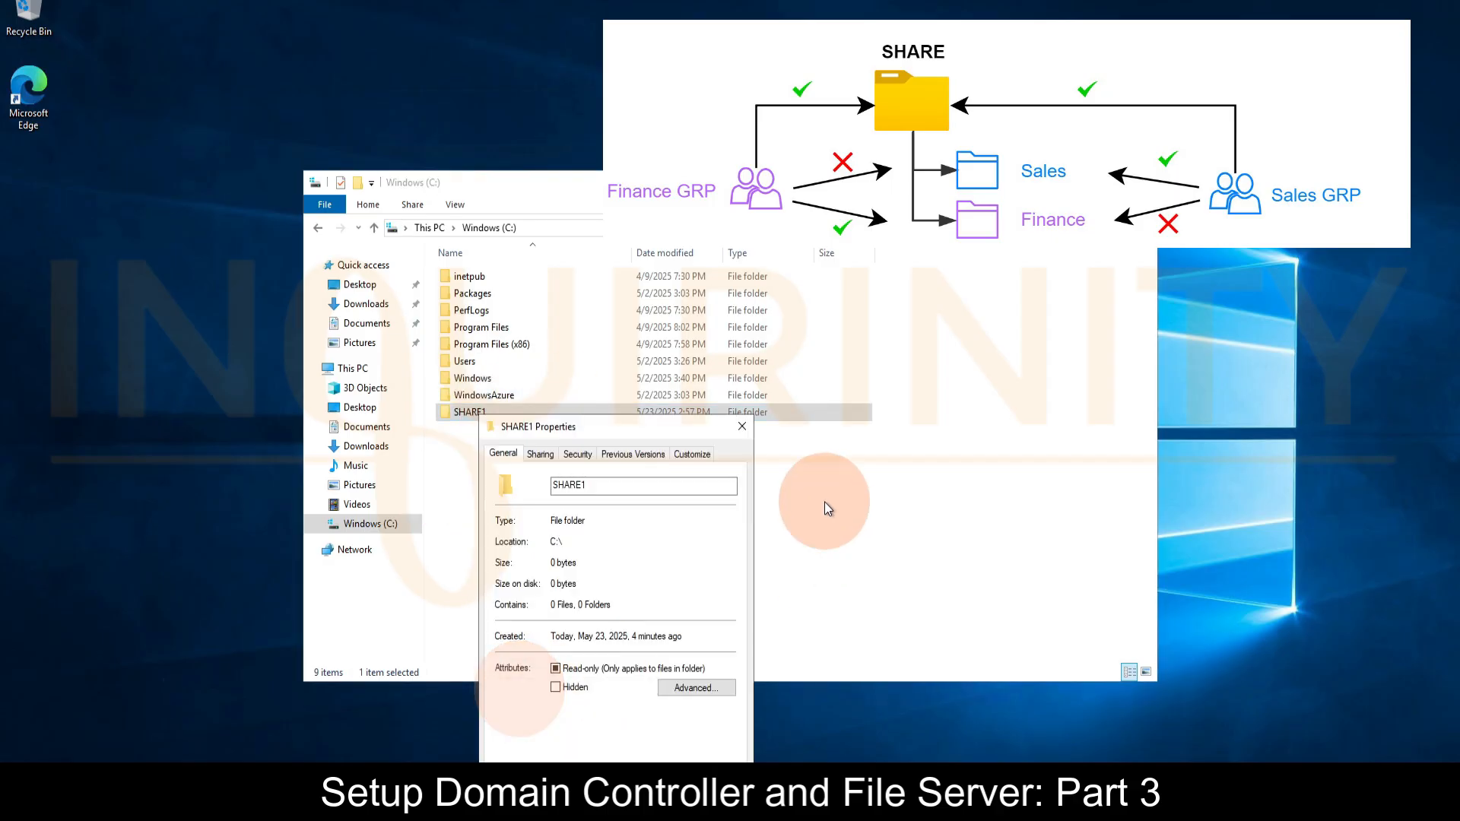
left_click_drag(600, 426, 616, 268)
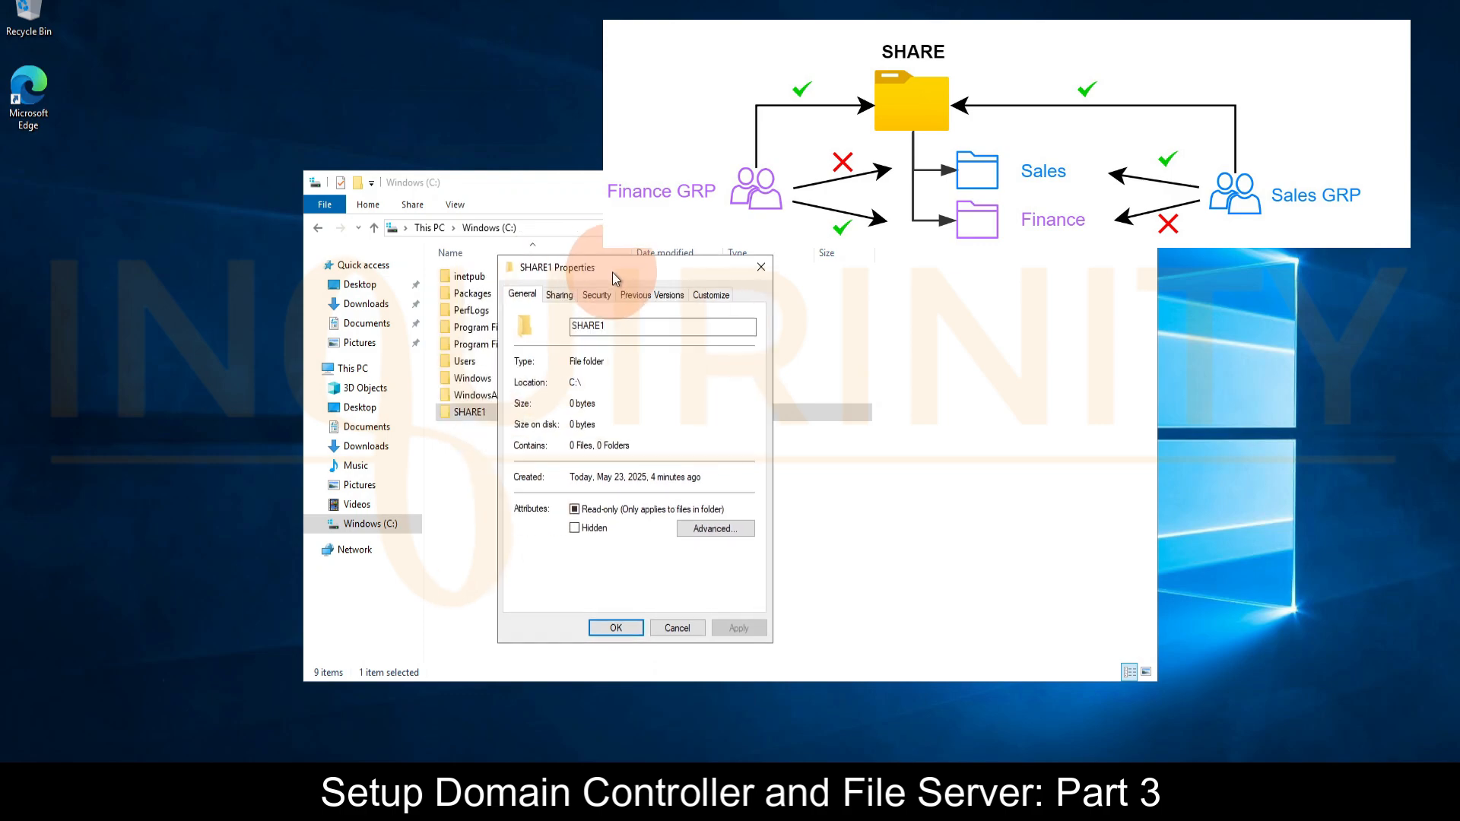
left_click(558, 295)
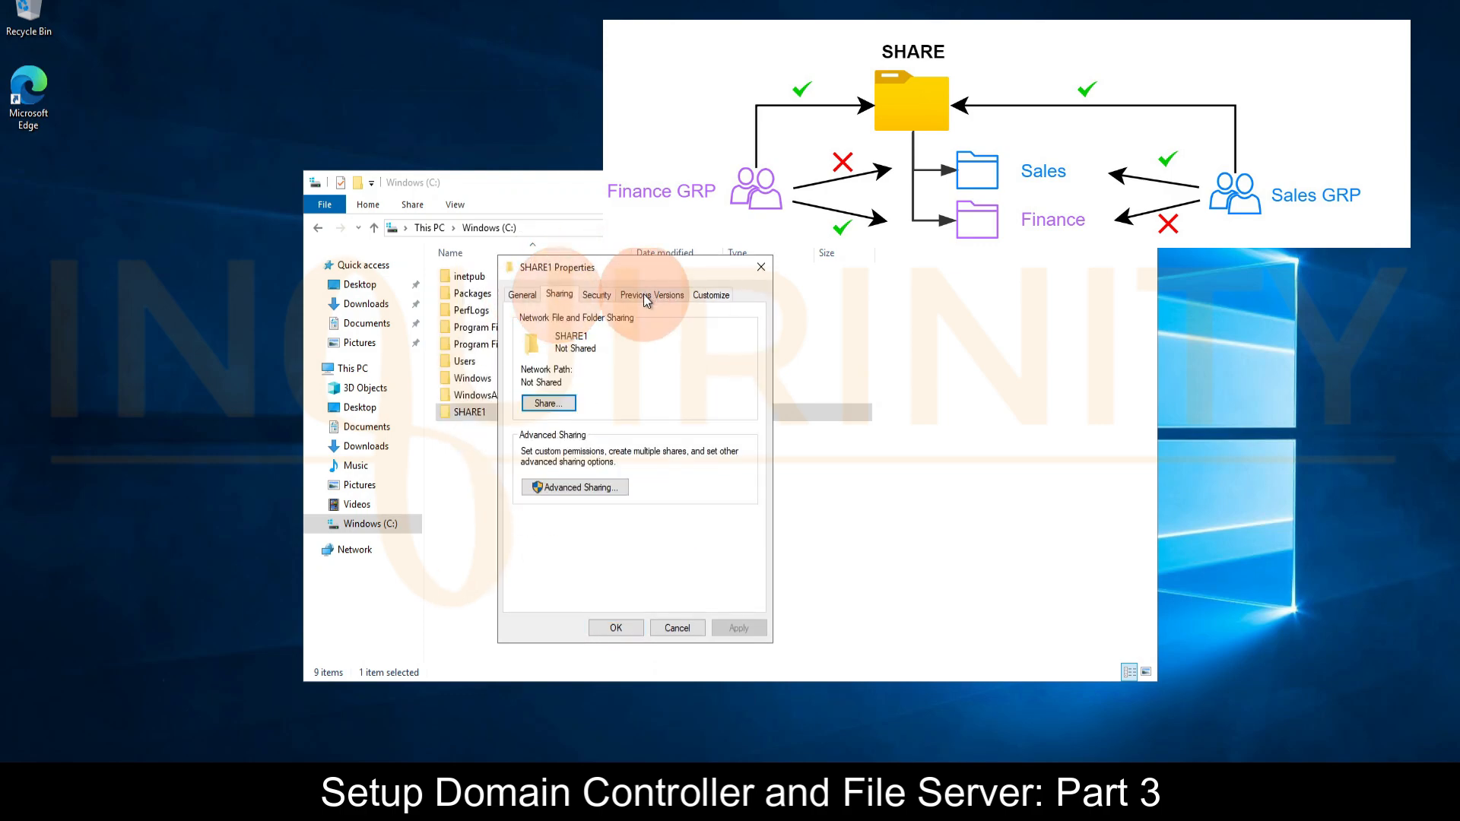
left_click(597, 295)
left_click(559, 295)
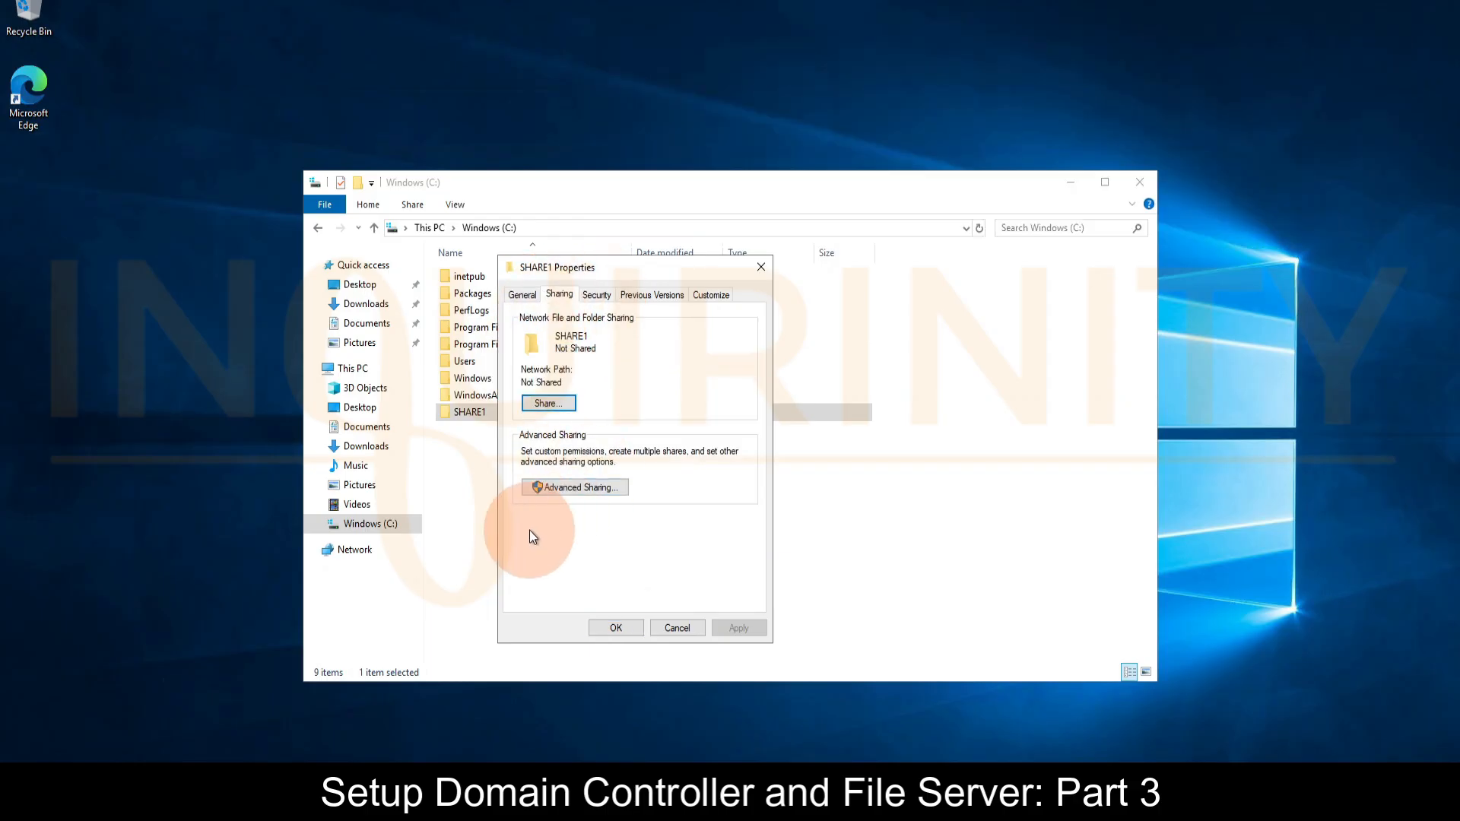
left_click(597, 297)
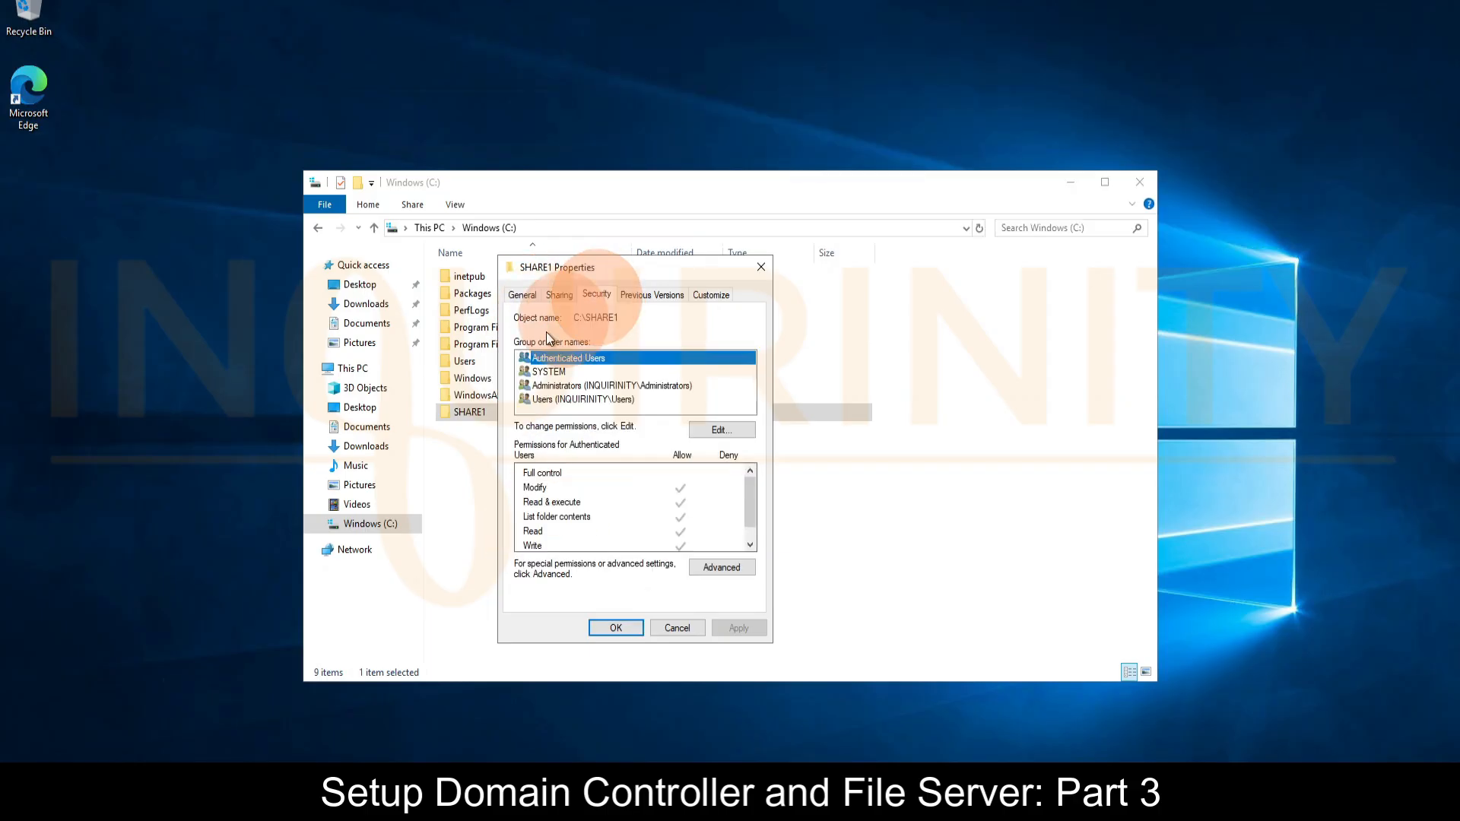
left_click(558, 294)
left_click(762, 269)
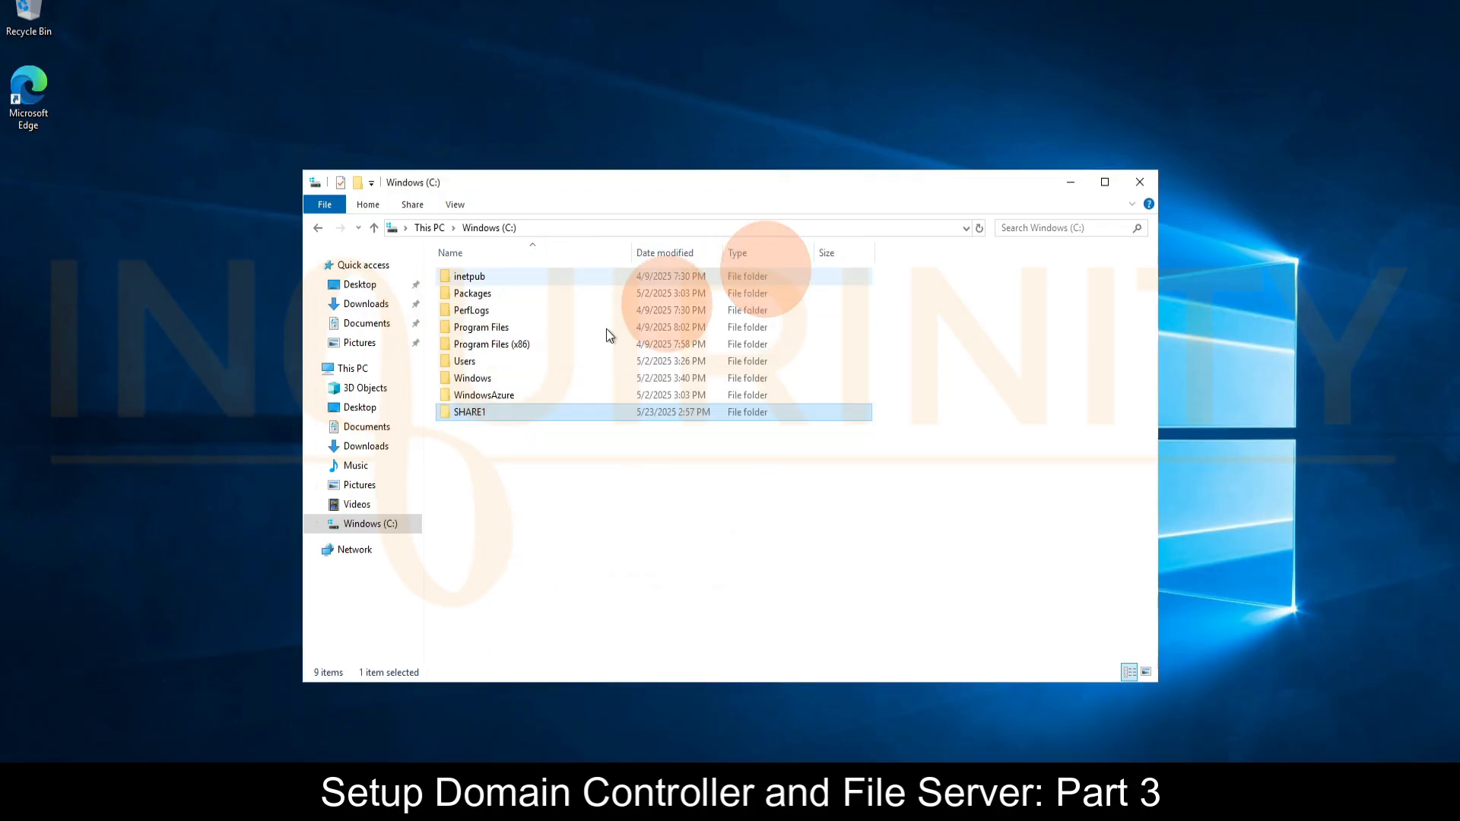
- Open the sharing settings in the SHARE1 folder's properties
right_click(479, 418)
left_click(524, 683)
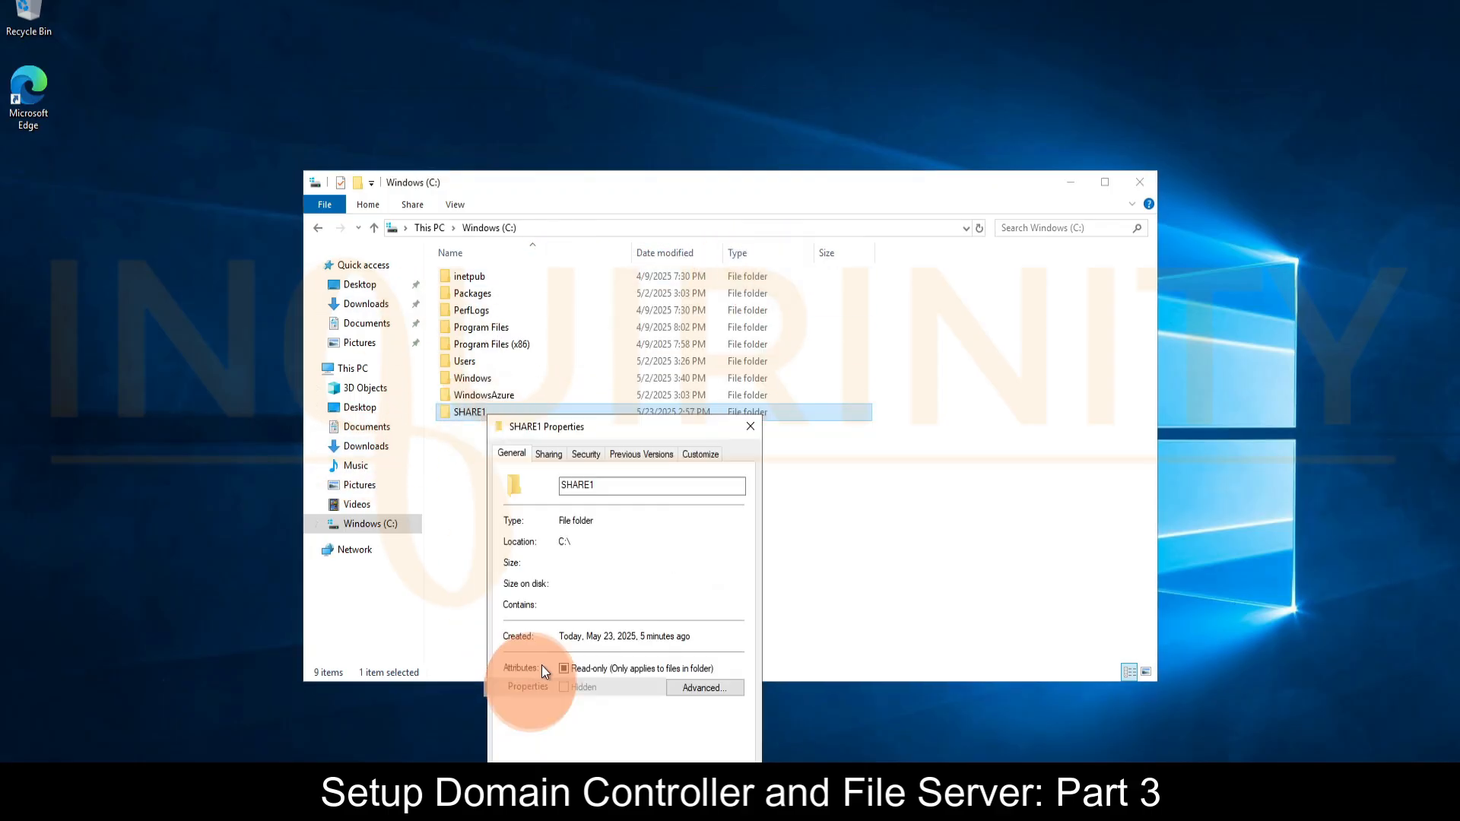
left_click_drag(559, 428, 526, 338)
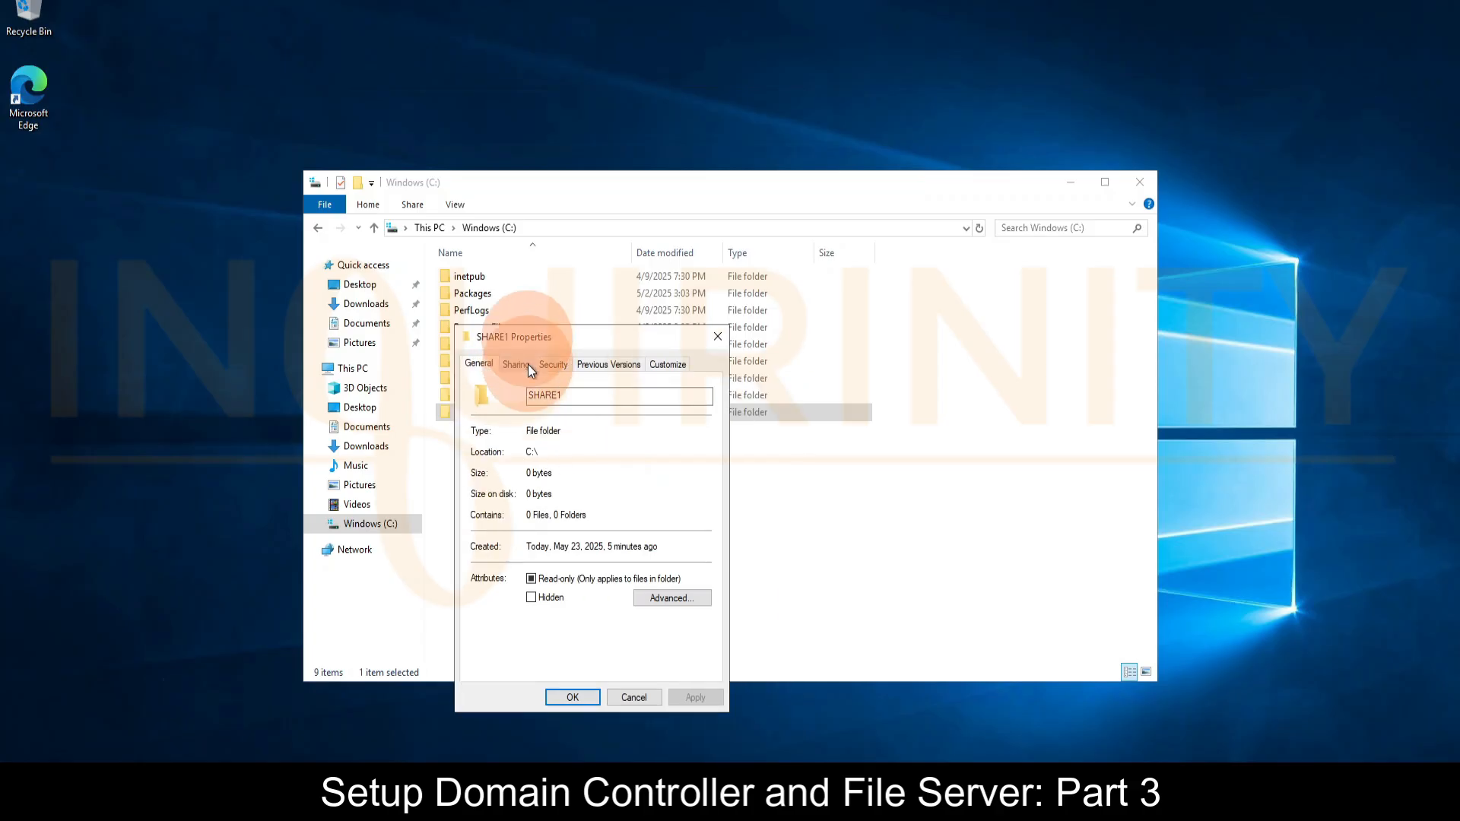
left_click(517, 363)
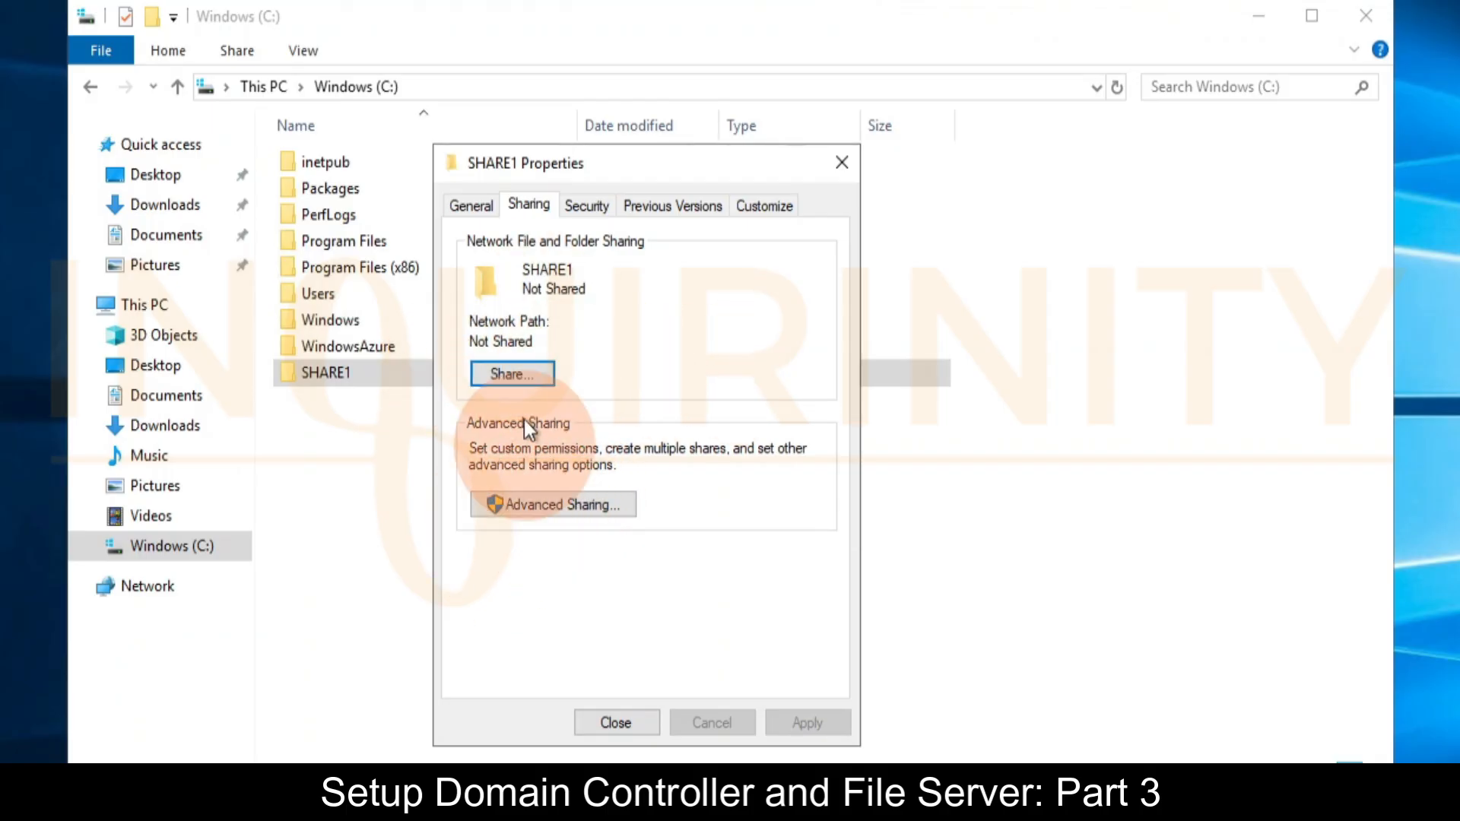
- Look up the Domain Users group in inquirinity.local for SHARE1's network access, and cancel without sharing the folder
left_click(526, 373)
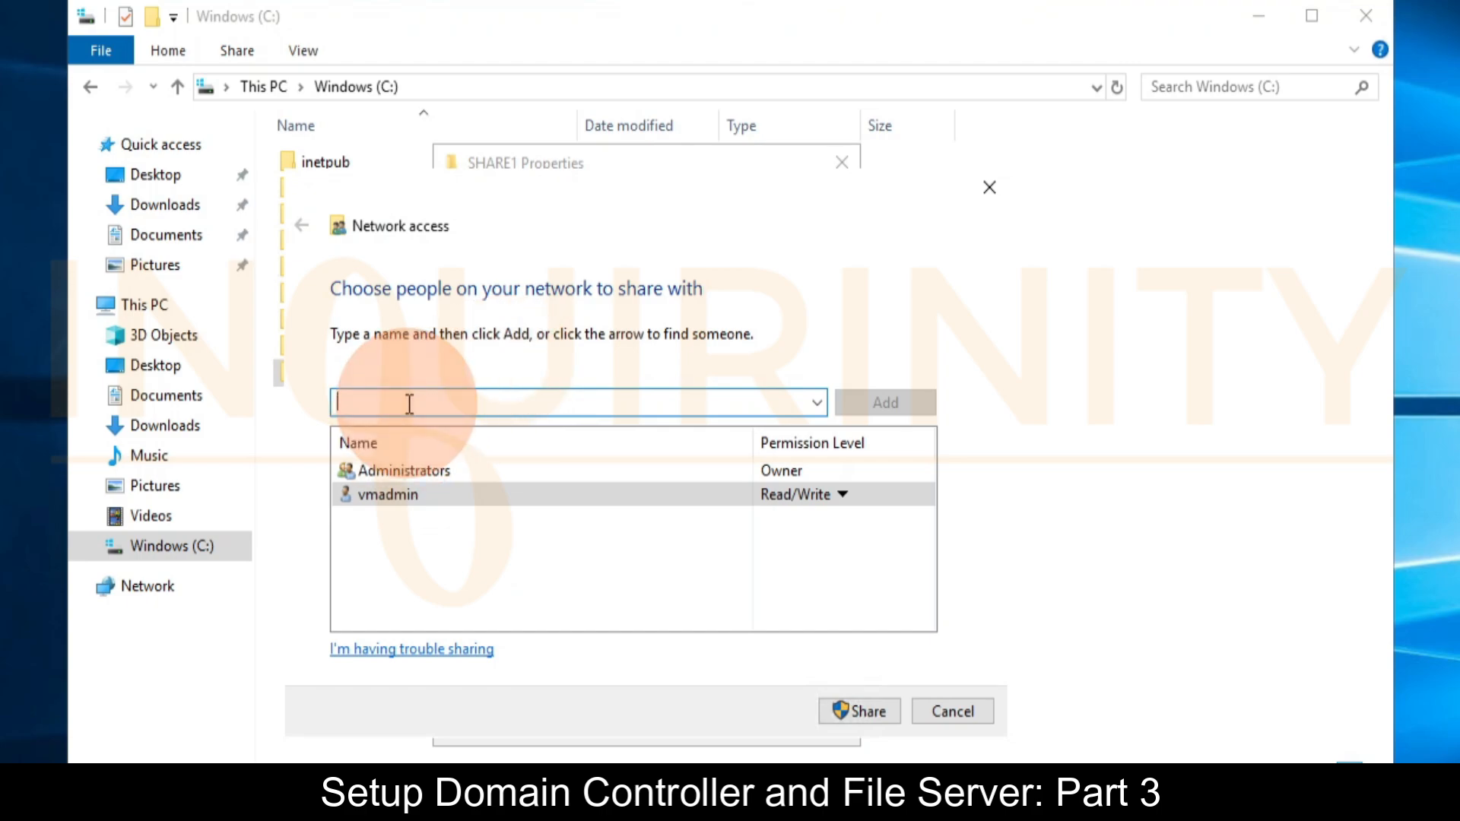
type("domain users")
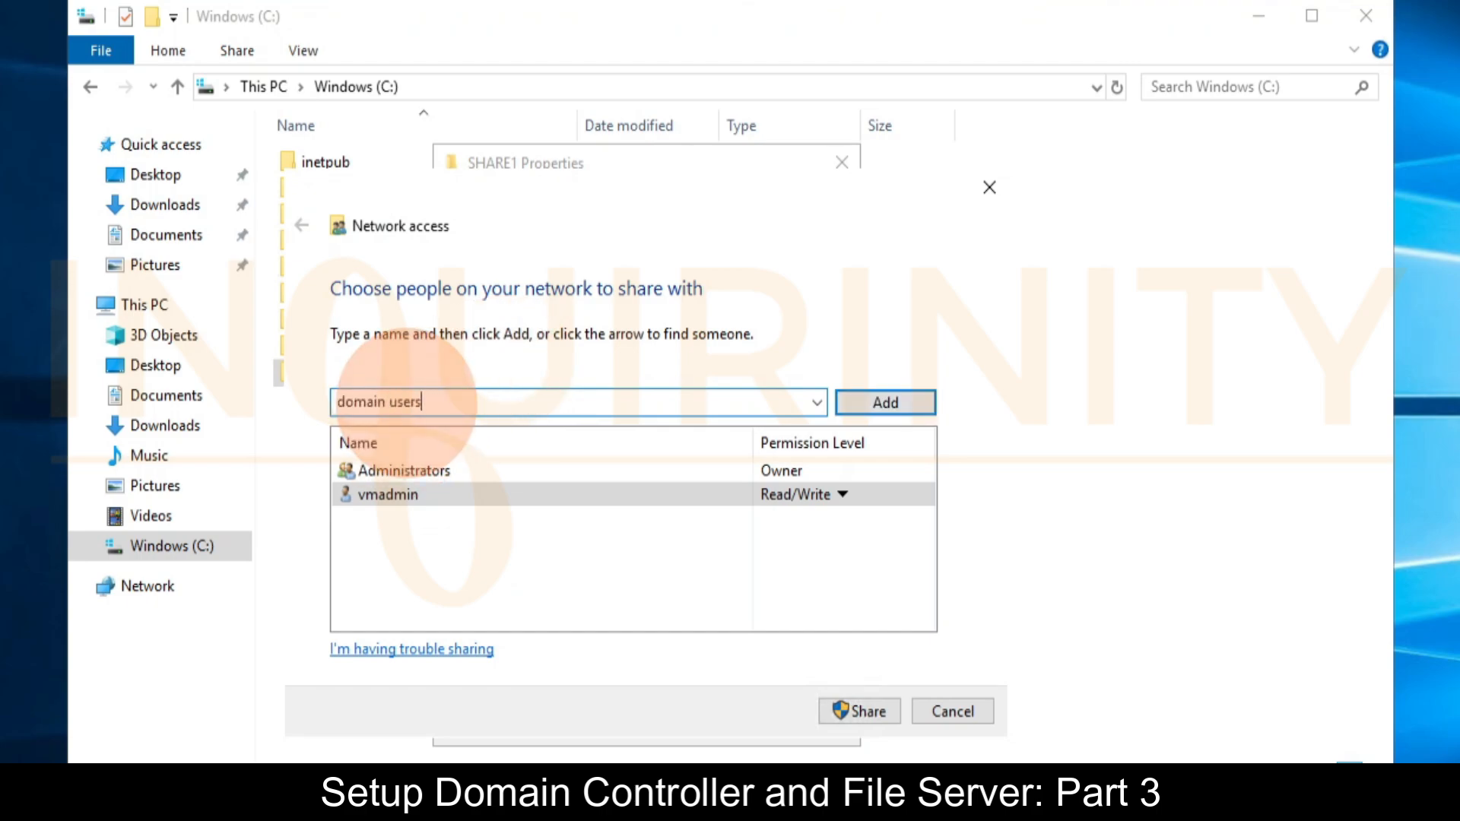
left_click(817, 402)
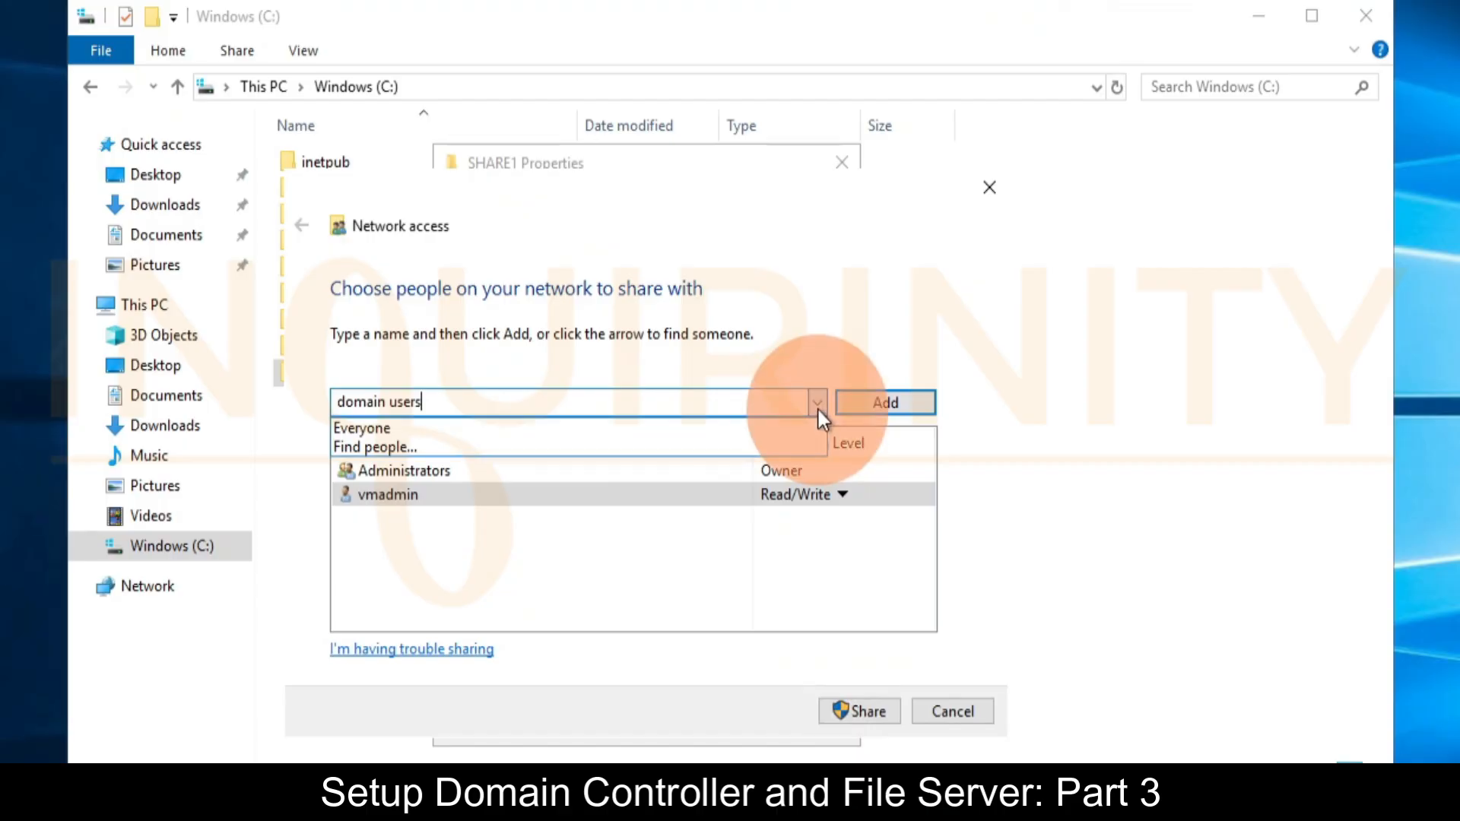
left_click(371, 448)
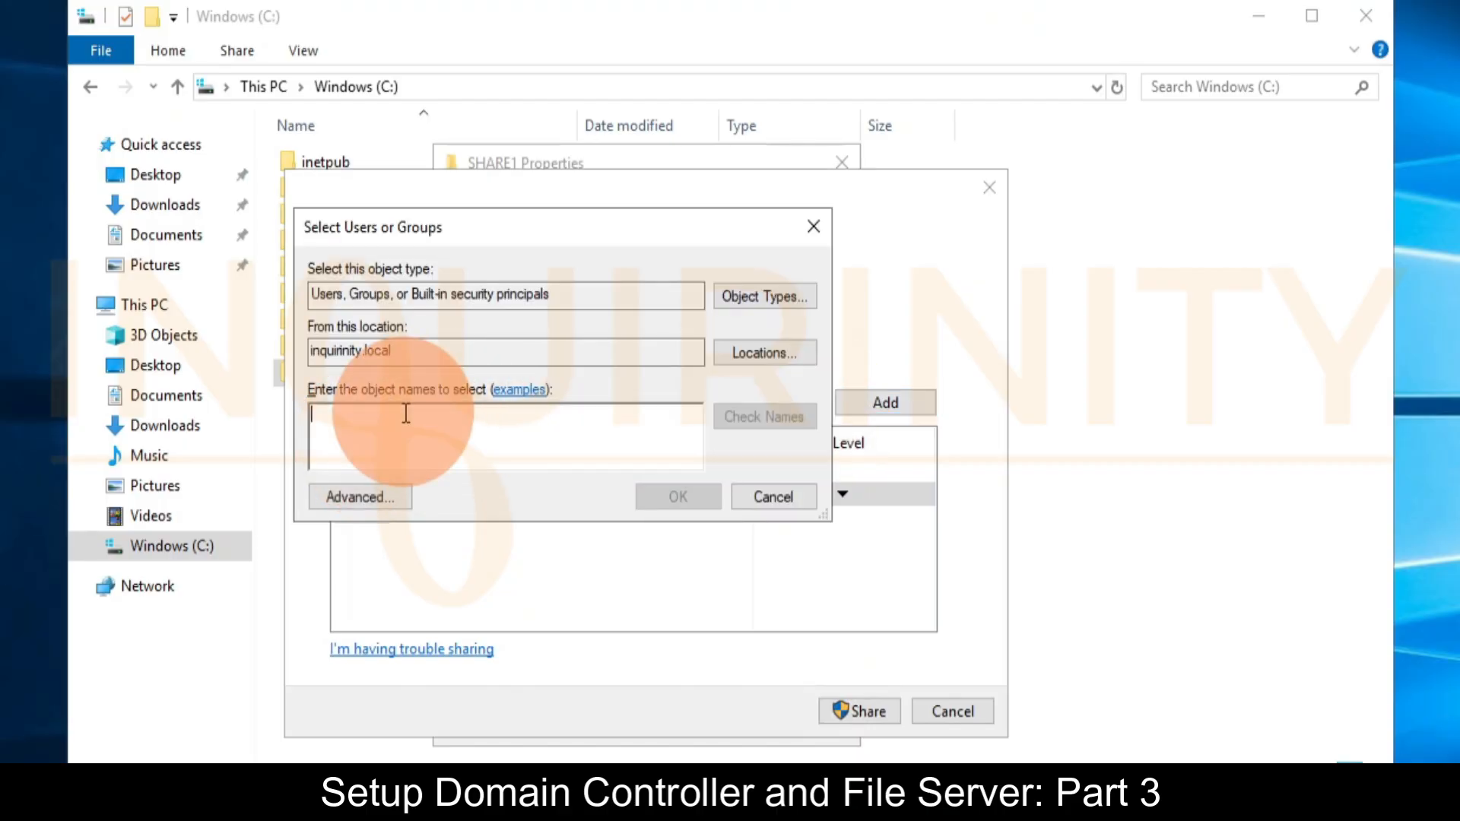
type("d")
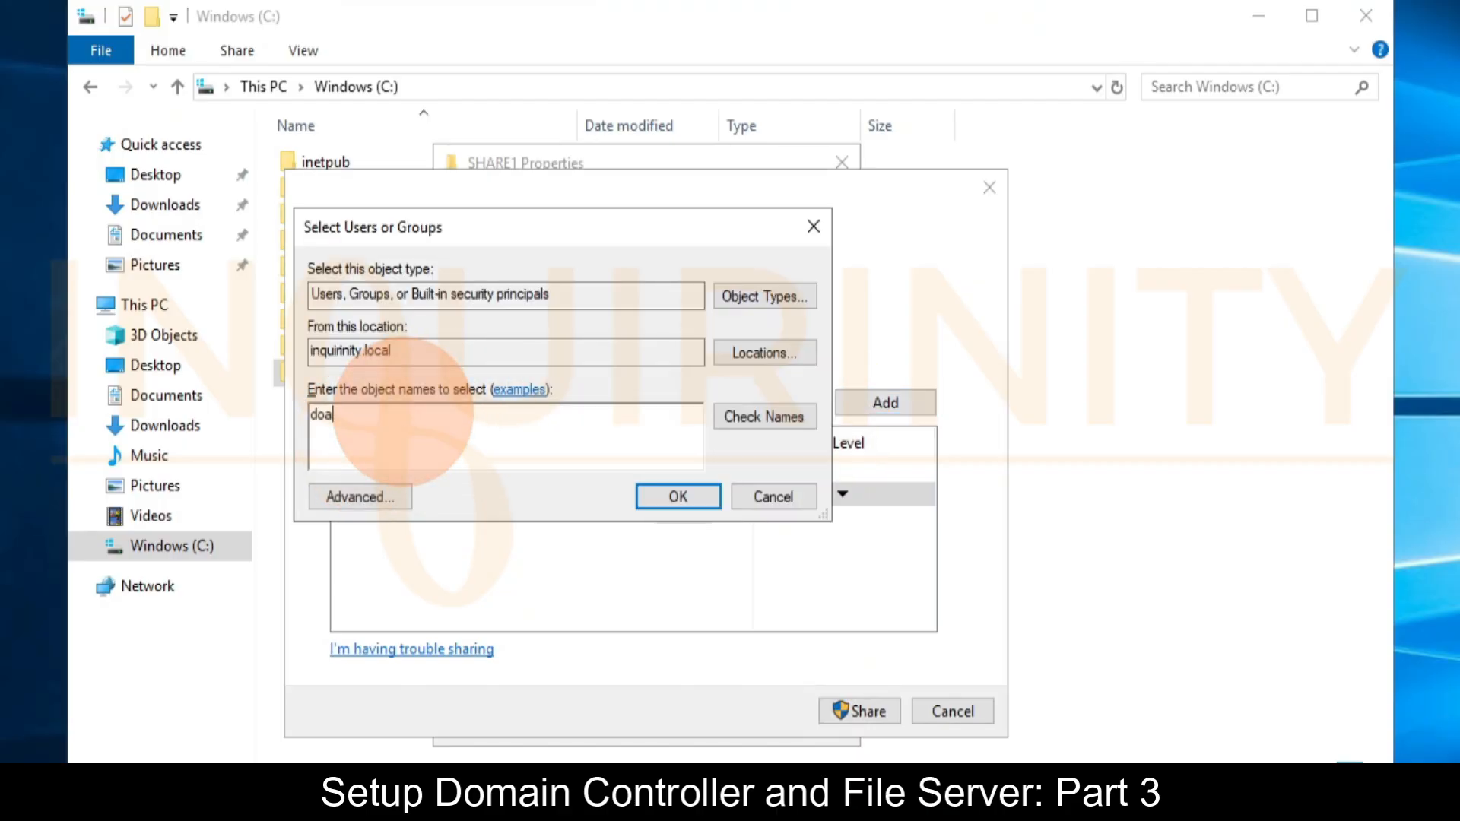
type("omain users")
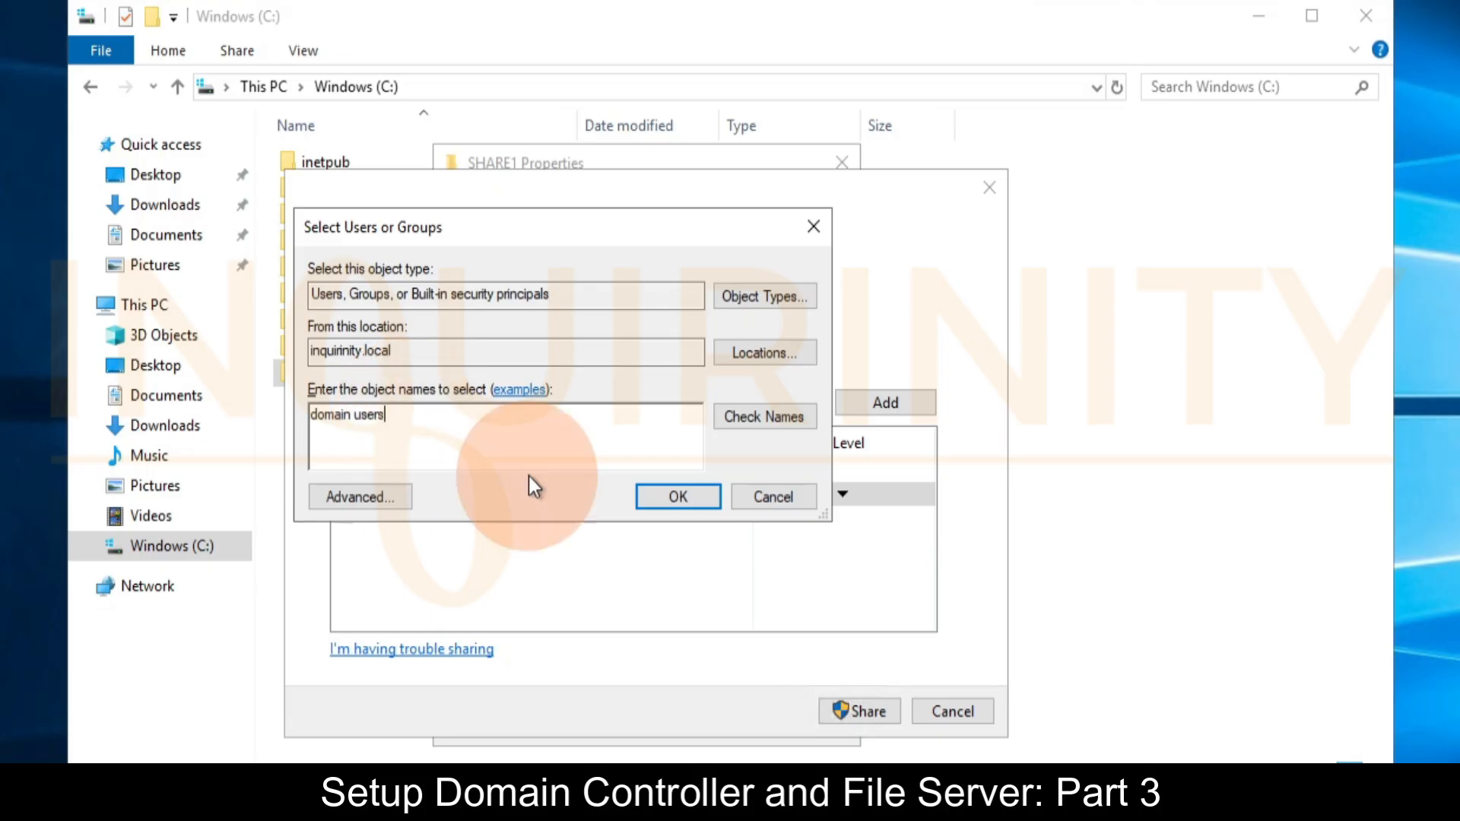
left_click(783, 415)
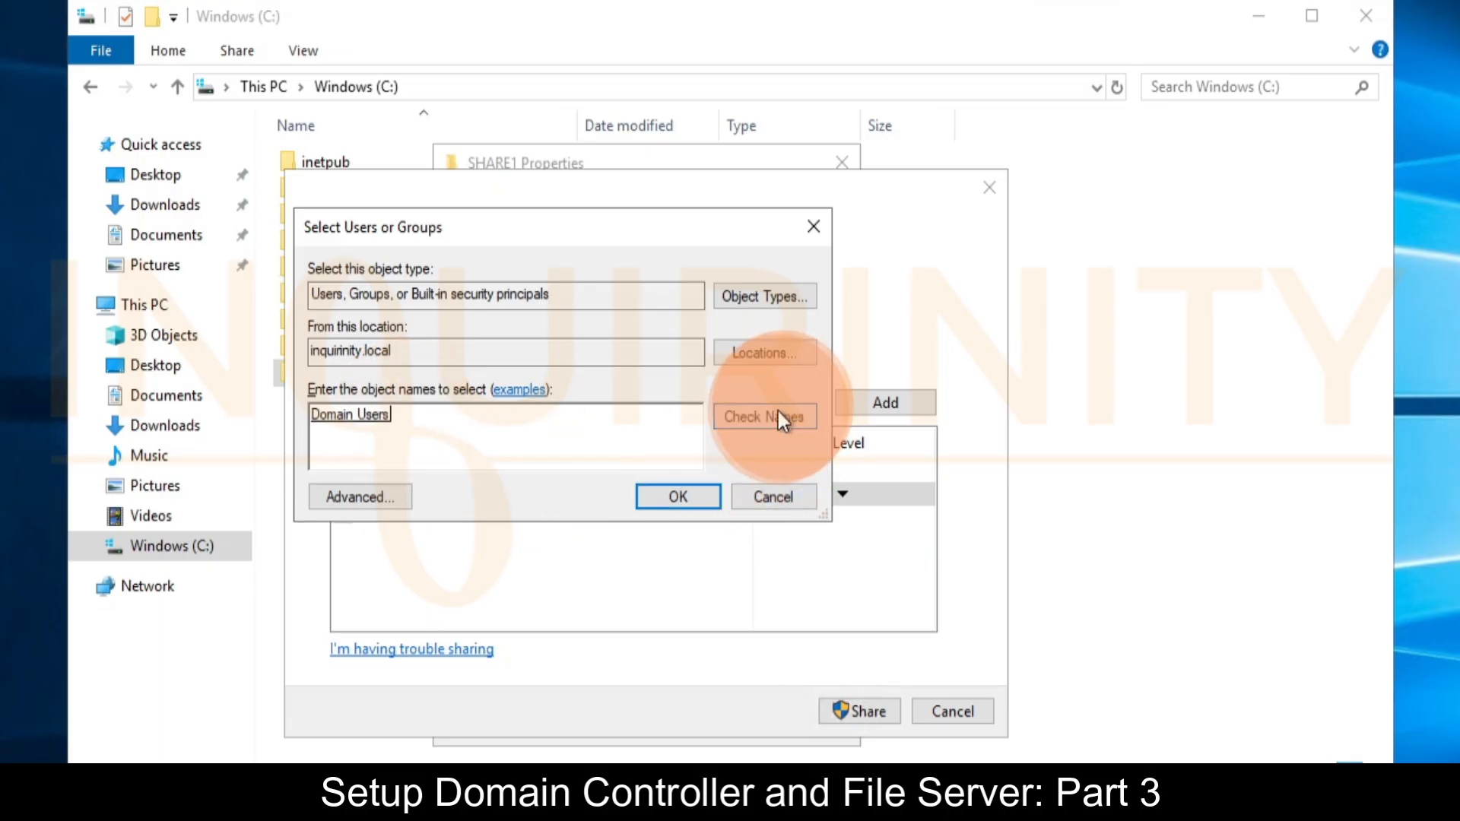
left_click(770, 497)
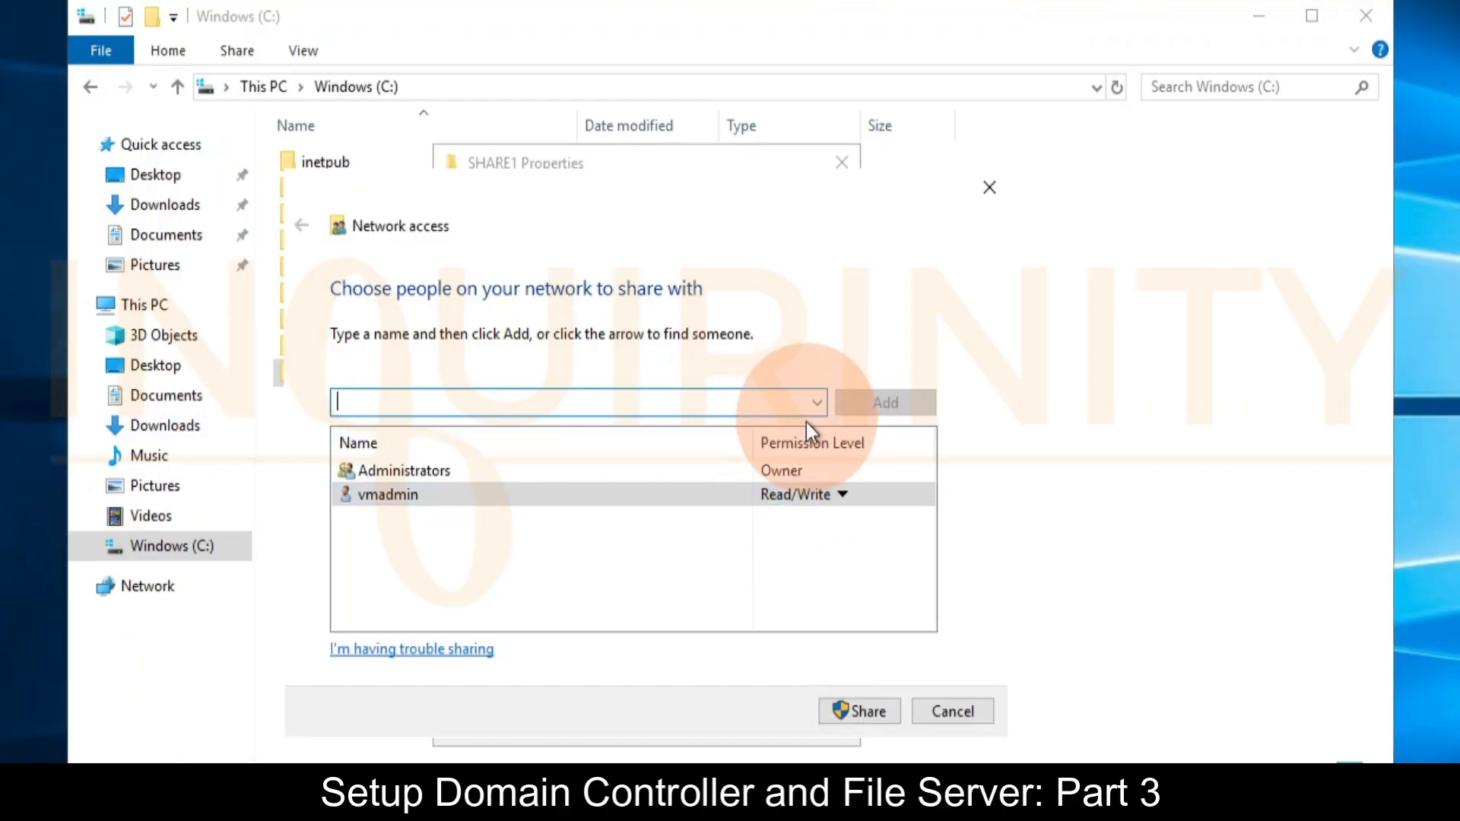
left_click(937, 713)
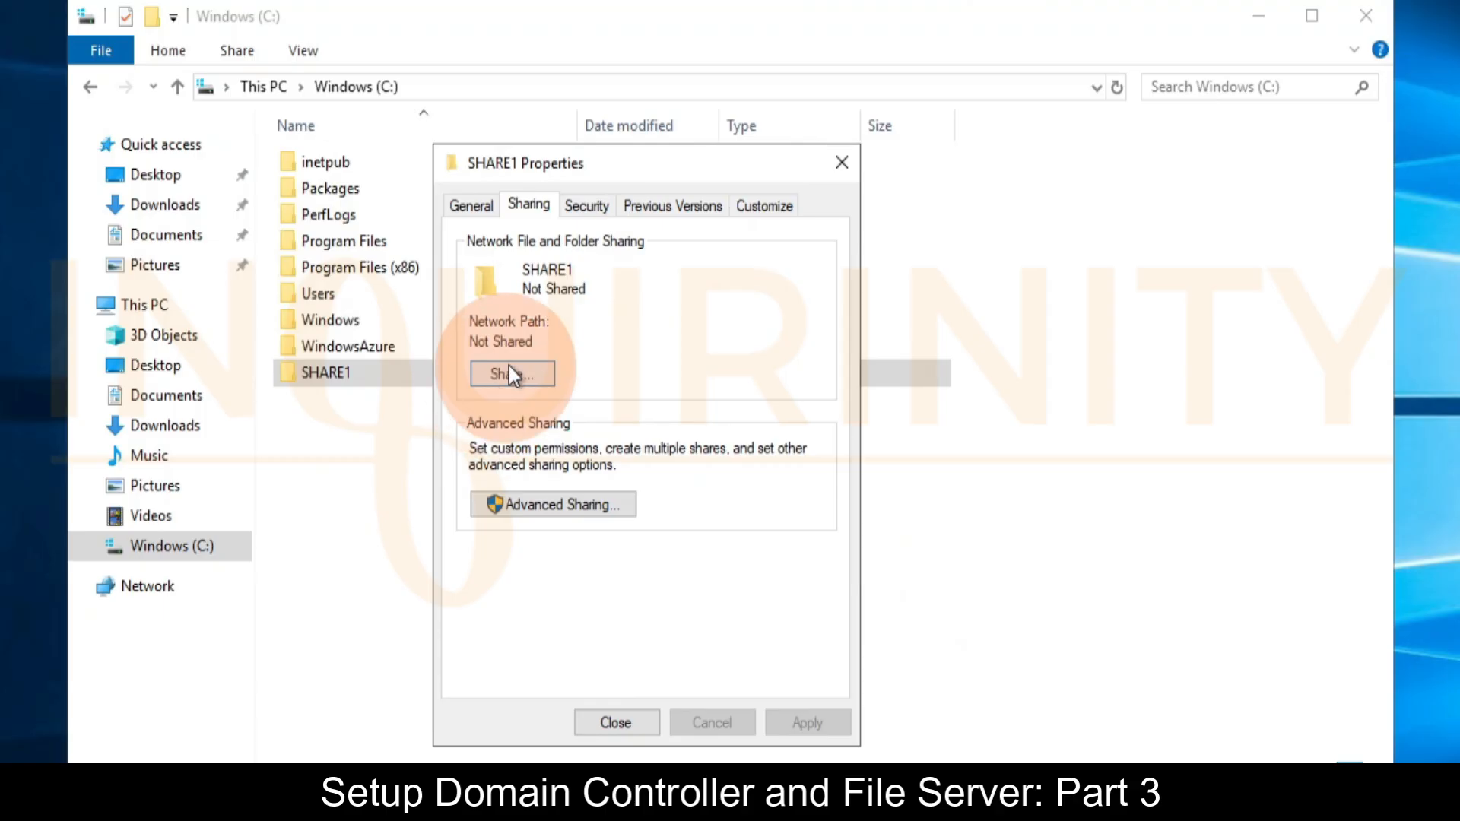
- Examine SHARE1's advanced sharing settings and network access list, and cancel both without changes
left_click(531, 504)
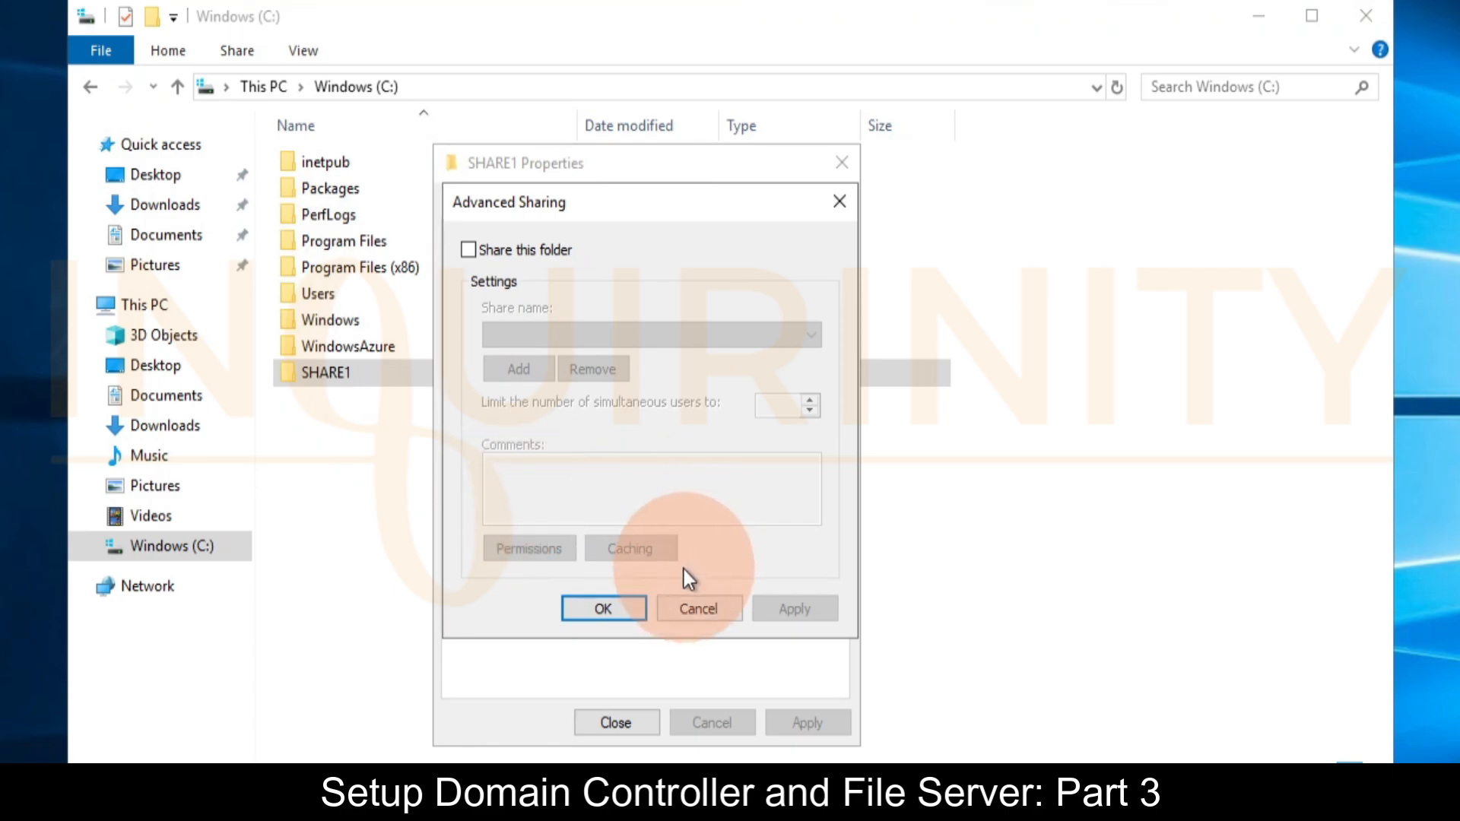
left_click(693, 609)
left_click(527, 387)
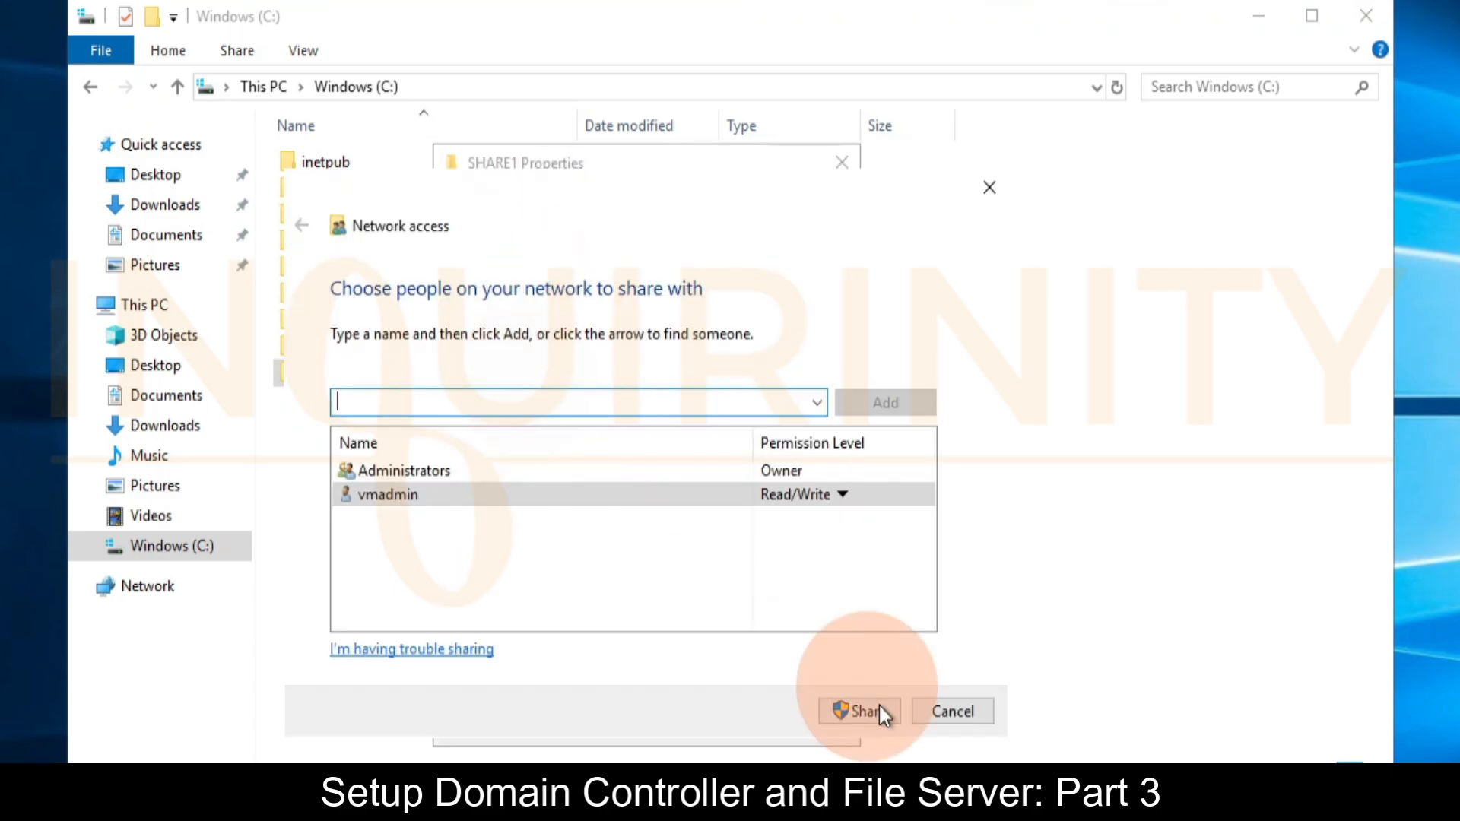
left_click(952, 711)
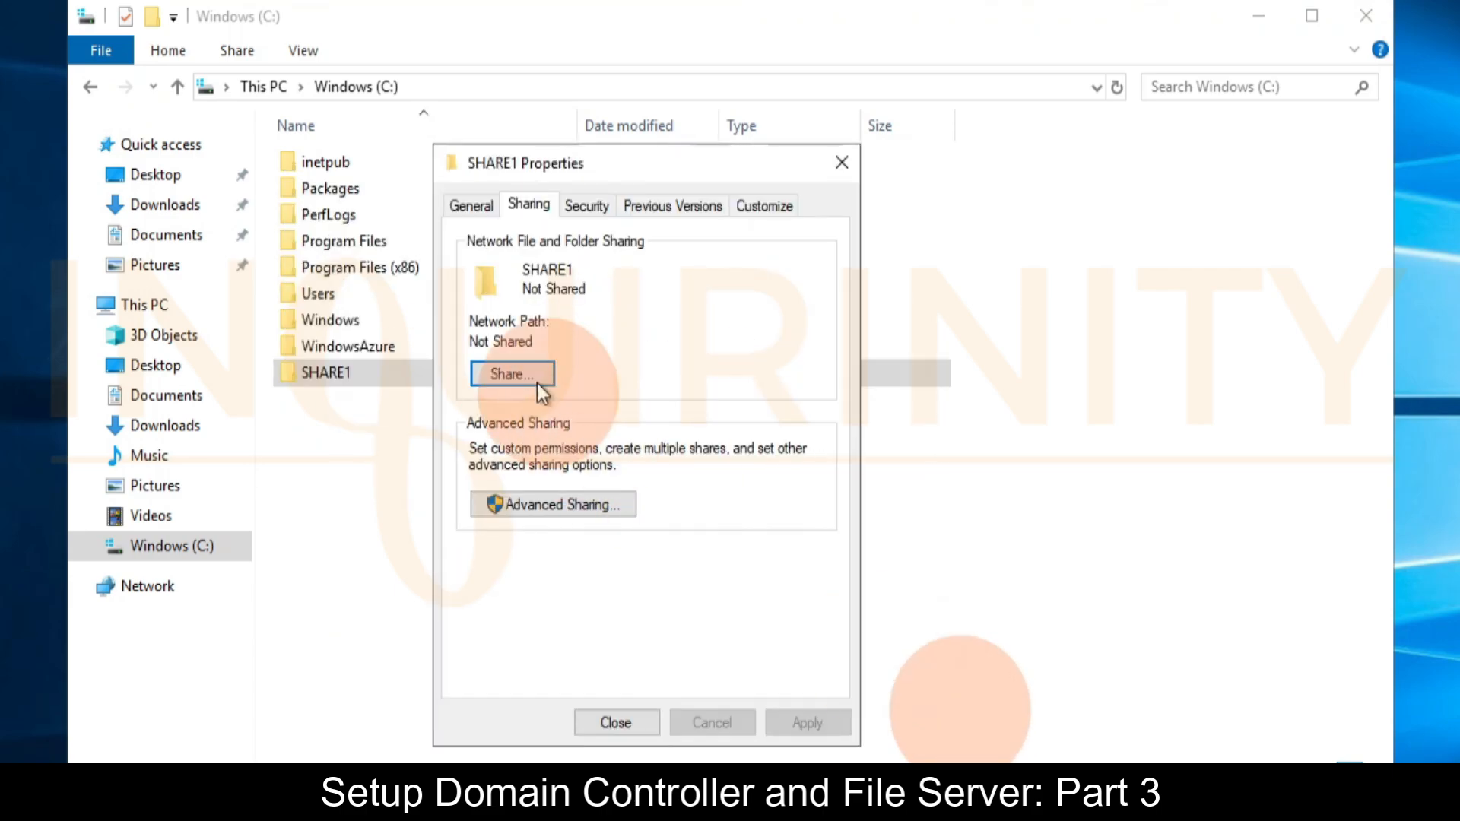
- Enable sharing in SHARE1's advanced sharing settings to examine the share name, comments and share permissions options
left_click(558, 508)
left_click(468, 250)
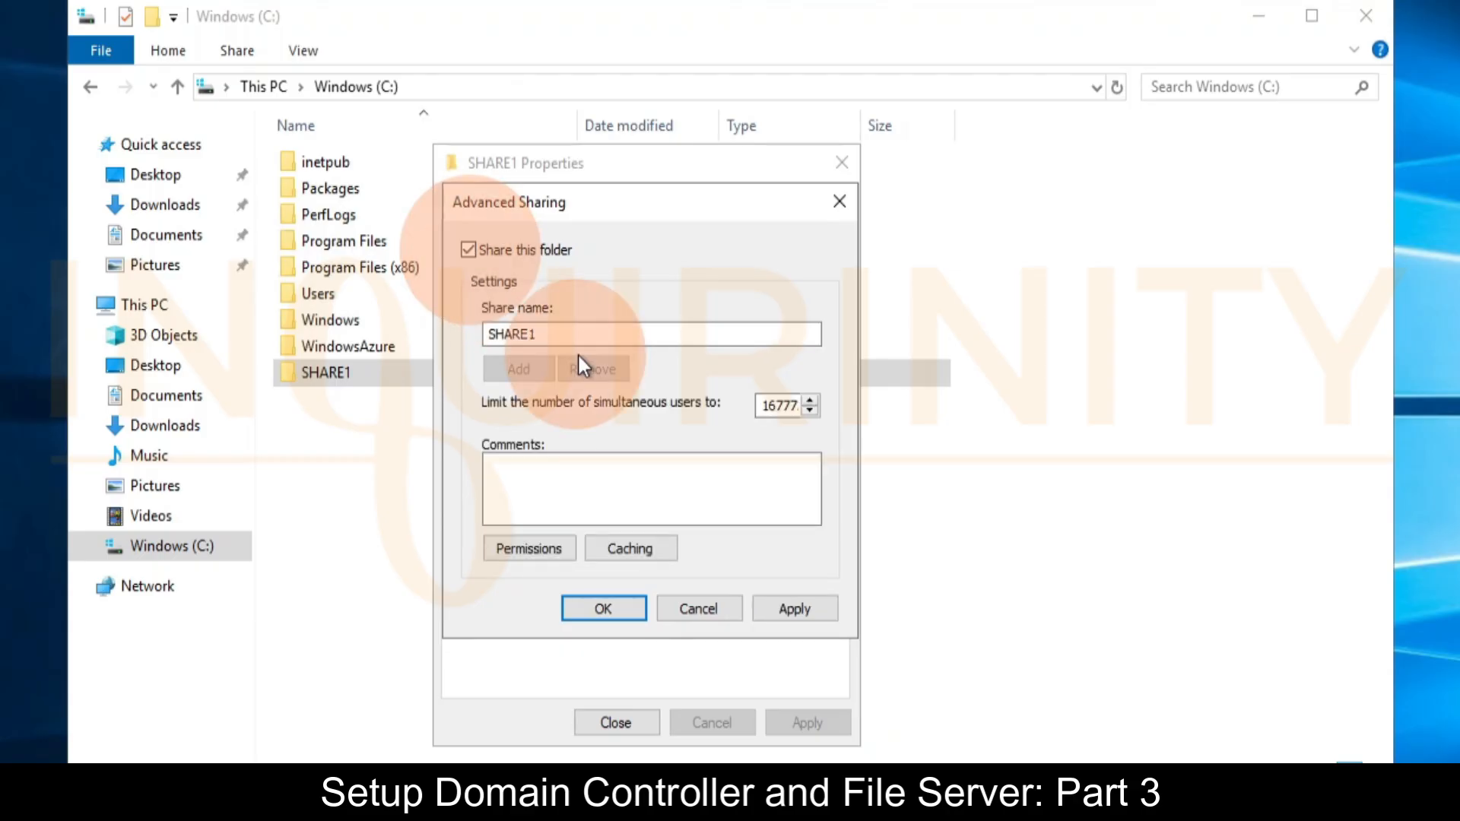
left_click_drag(544, 335, 426, 339)
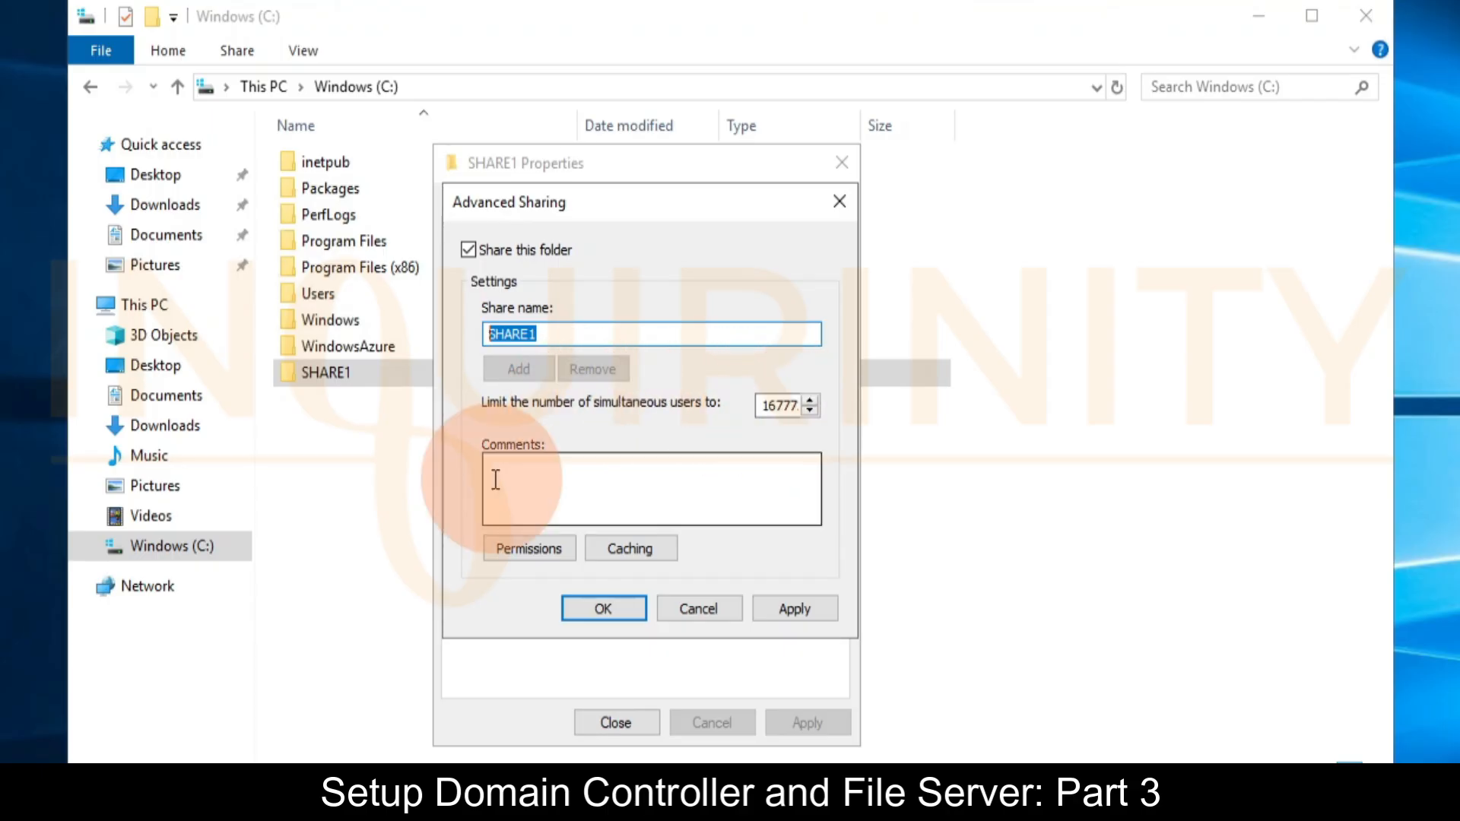
left_click(544, 467)
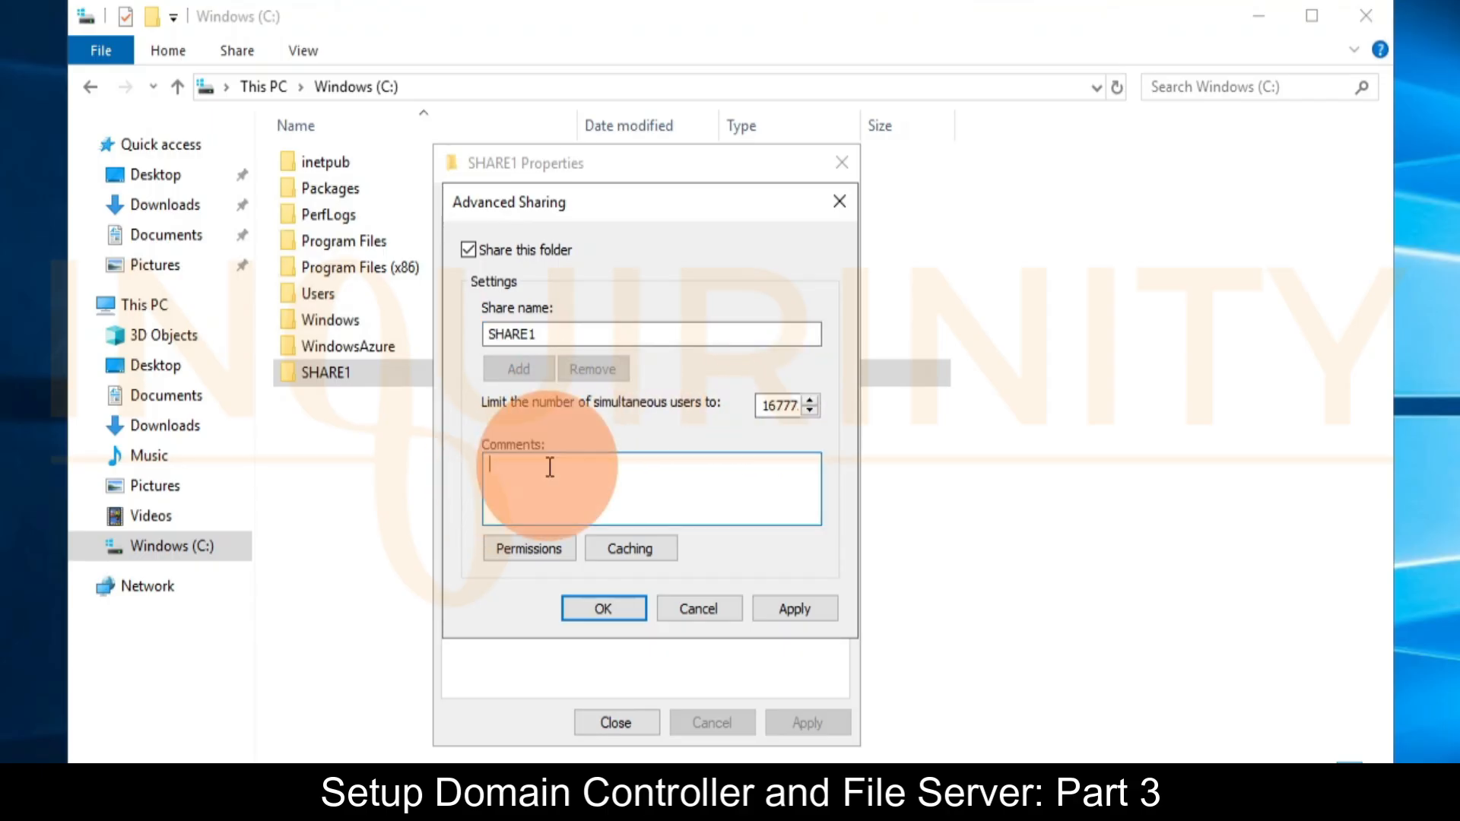
left_click(529, 552)
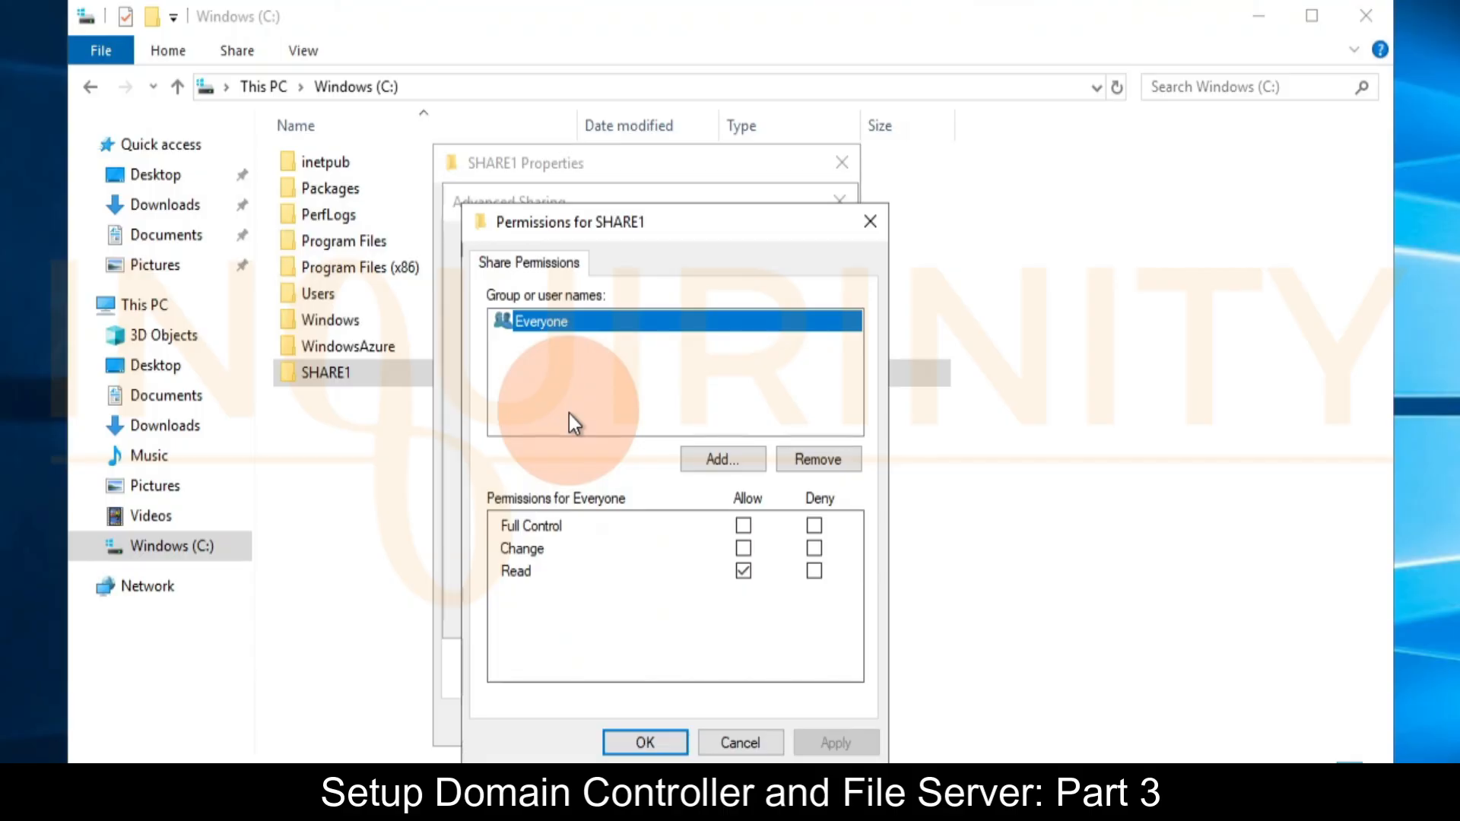
left_click_drag(520, 238, 723, 240)
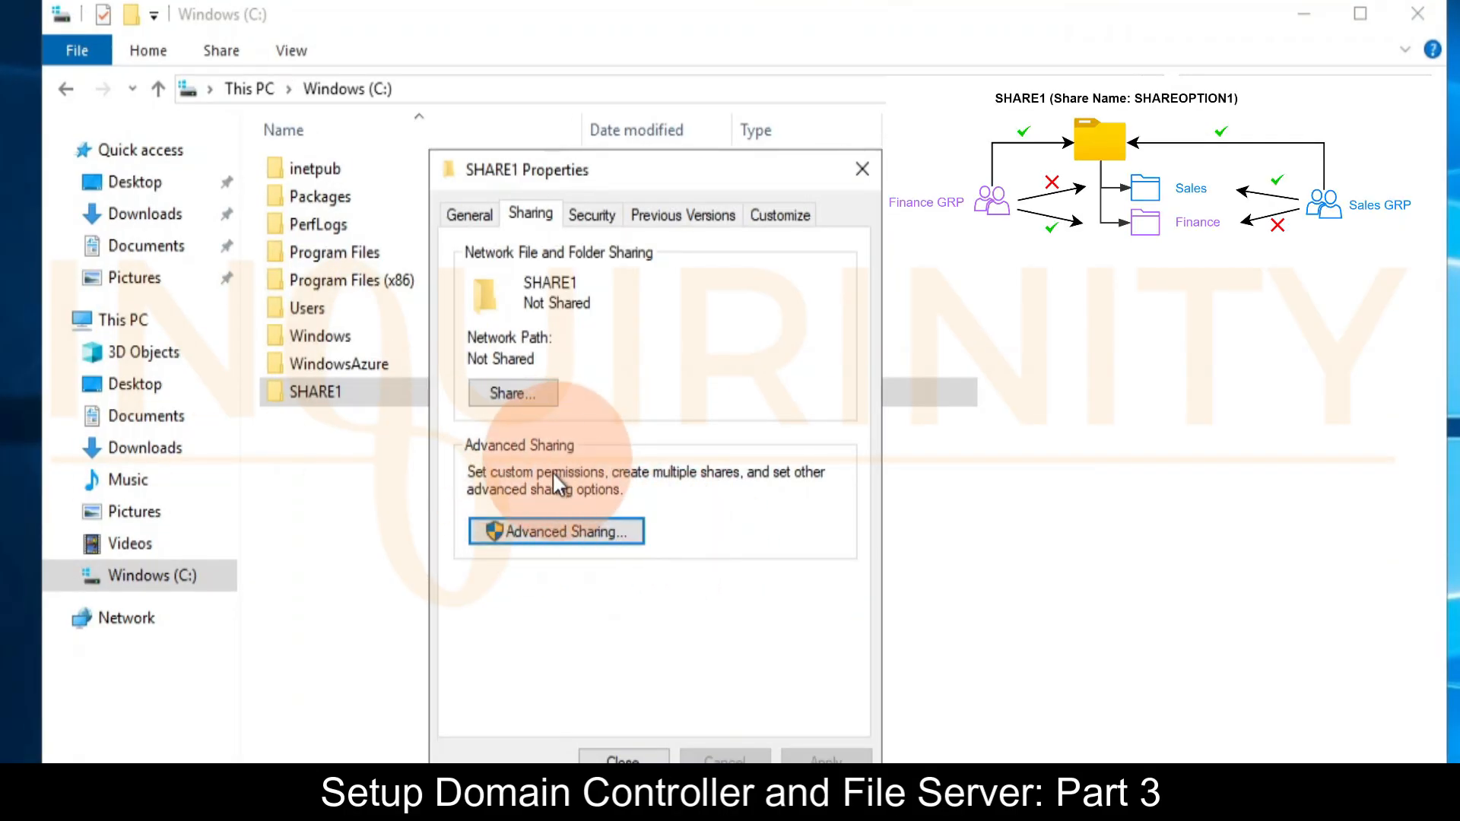
- Enable advanced sharing for the SHARE1 folder with the share name SHAREOPTION1, and apply it
left_click(522, 528)
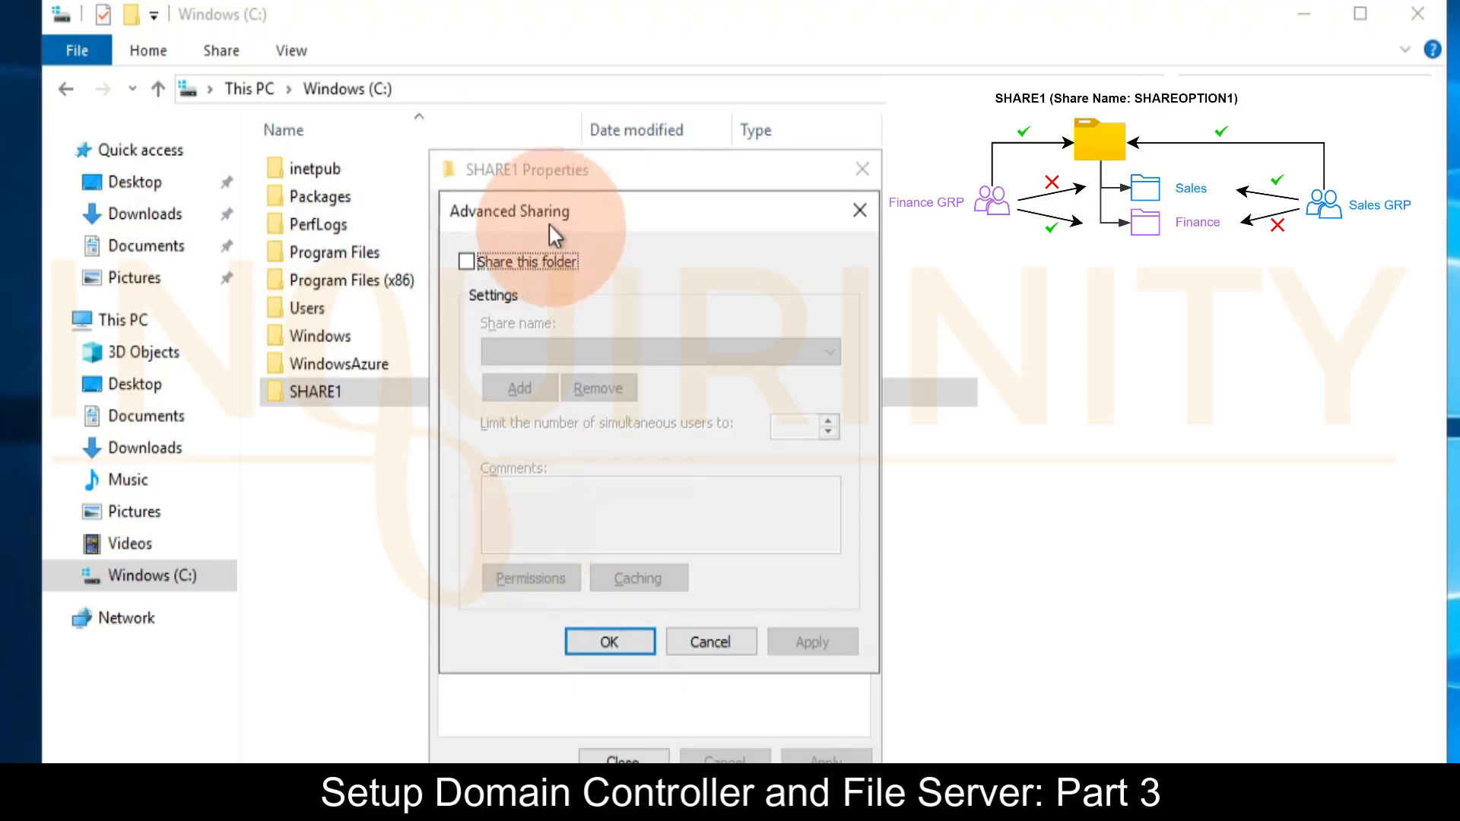
left_click_drag(535, 210, 690, 203)
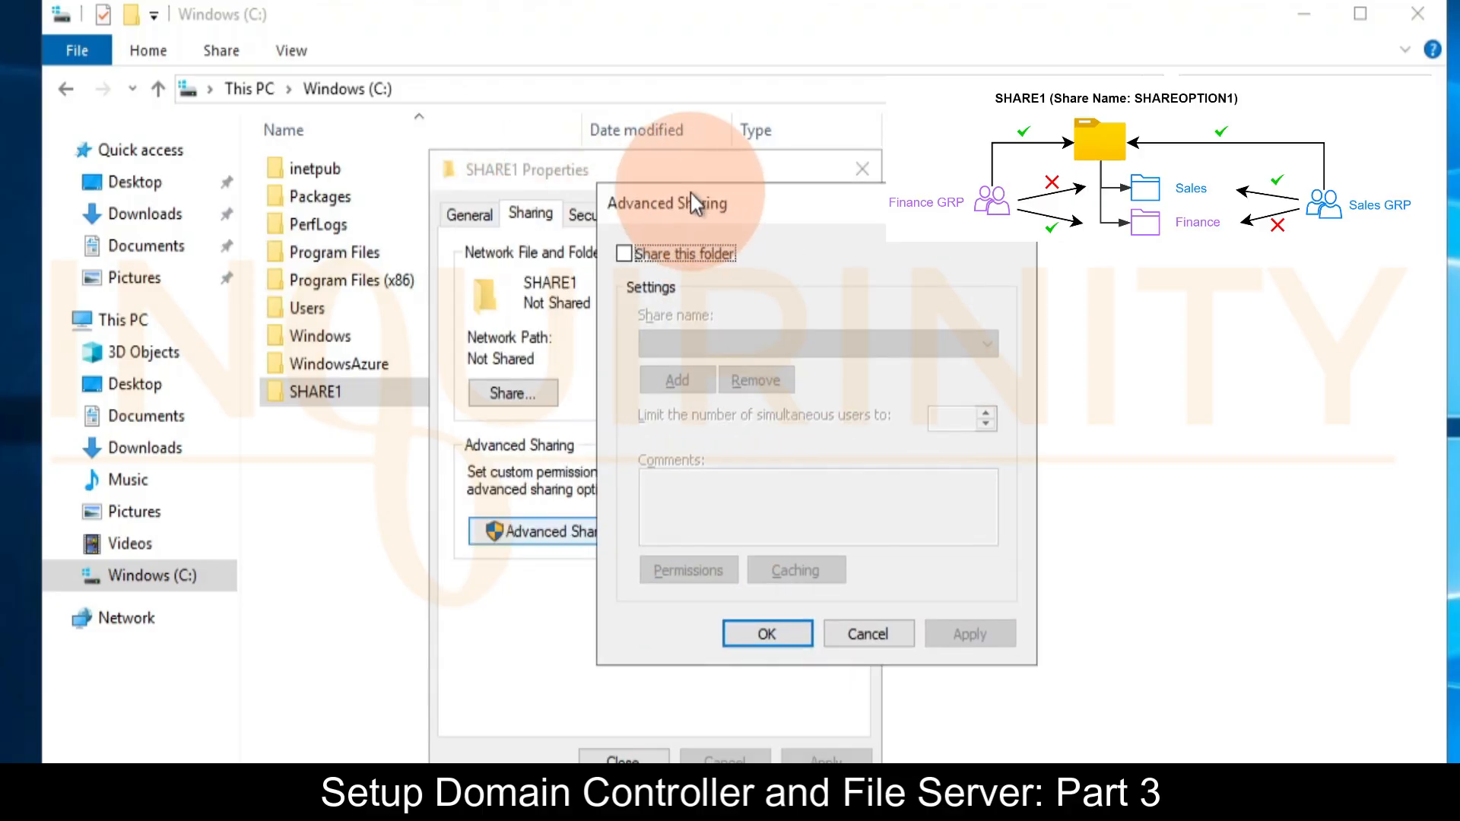
left_click(625, 254)
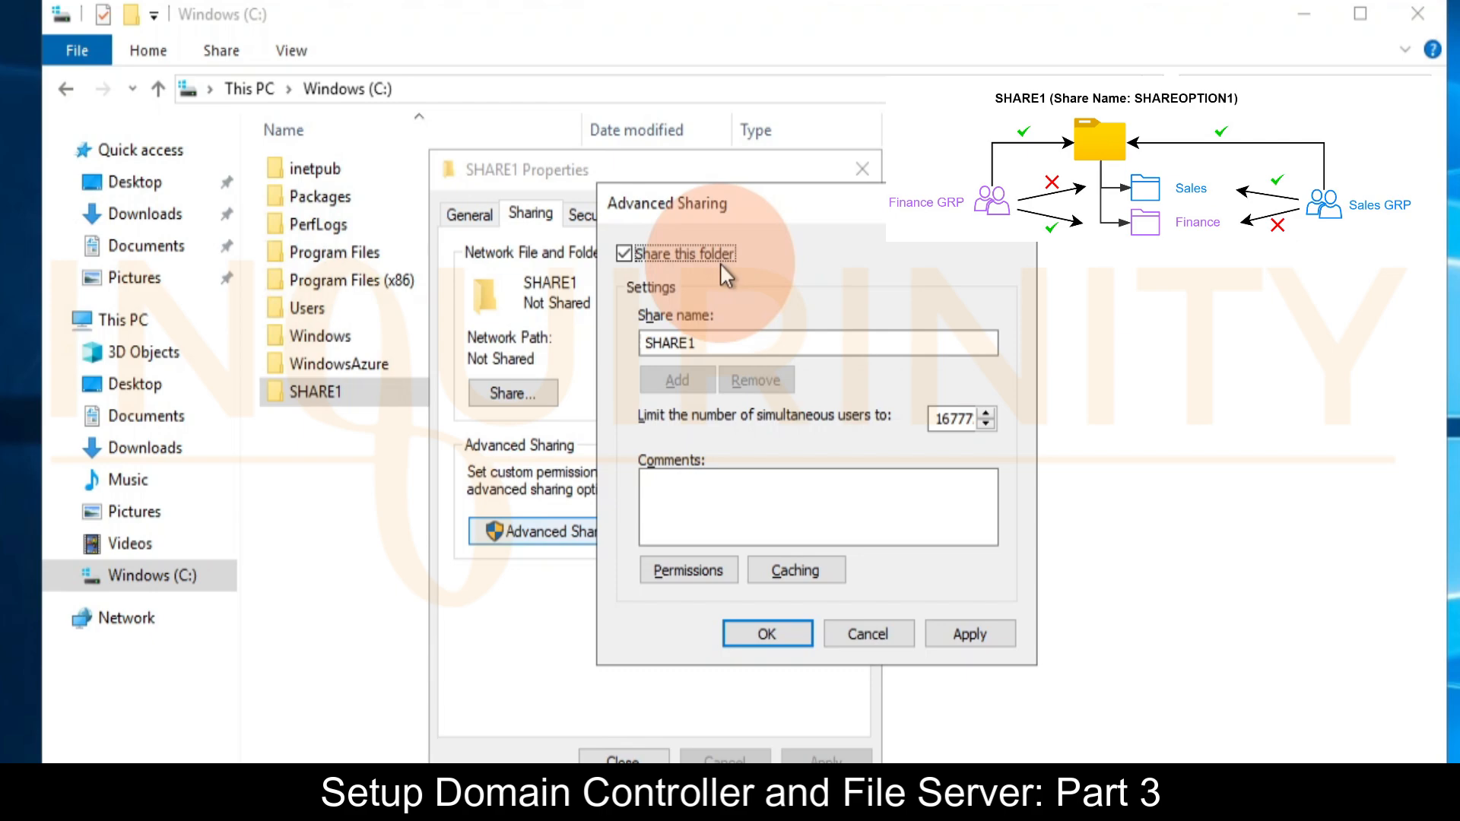
double_click(669, 344)
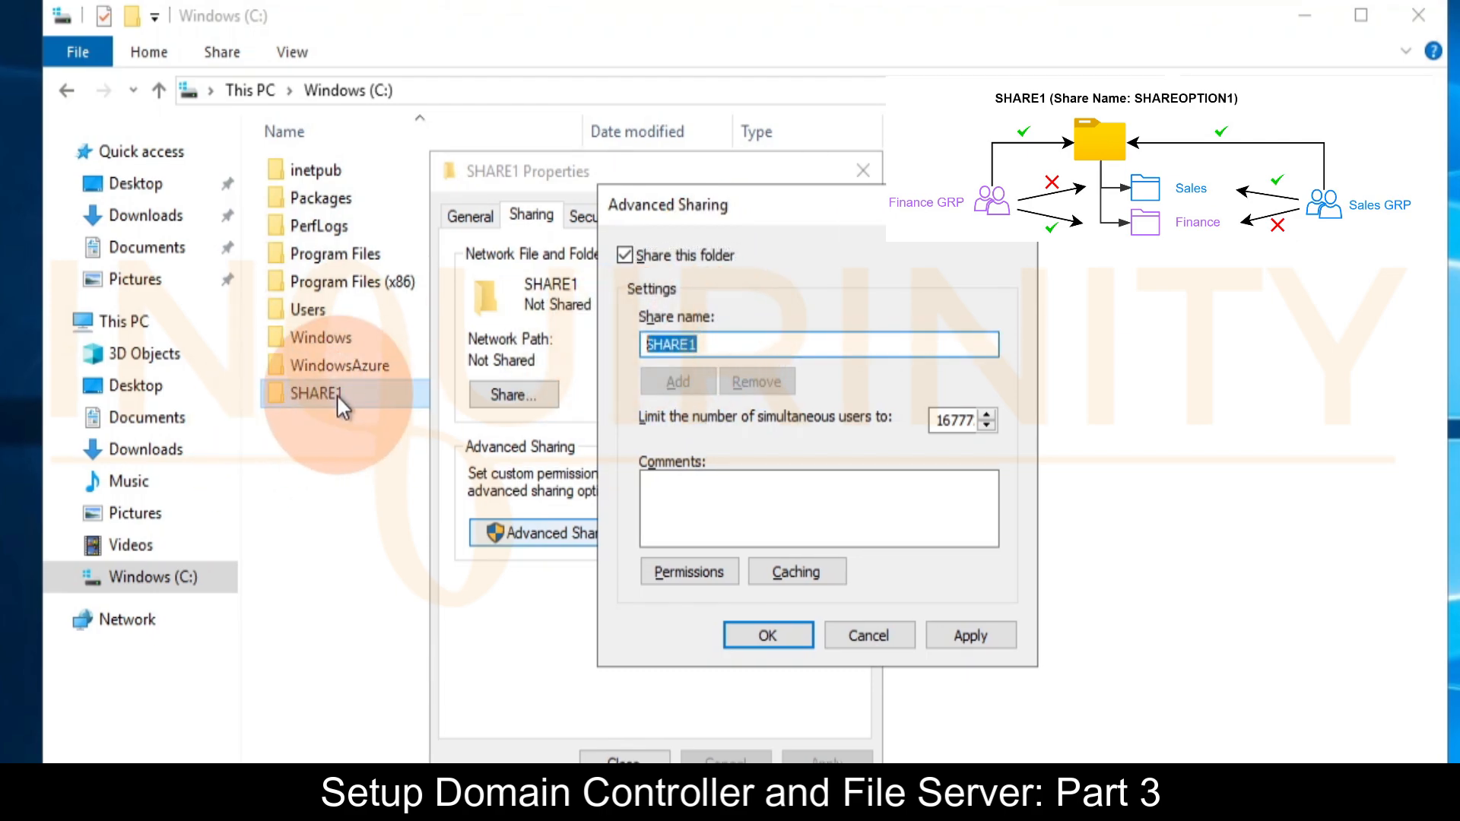
left_click(719, 343)
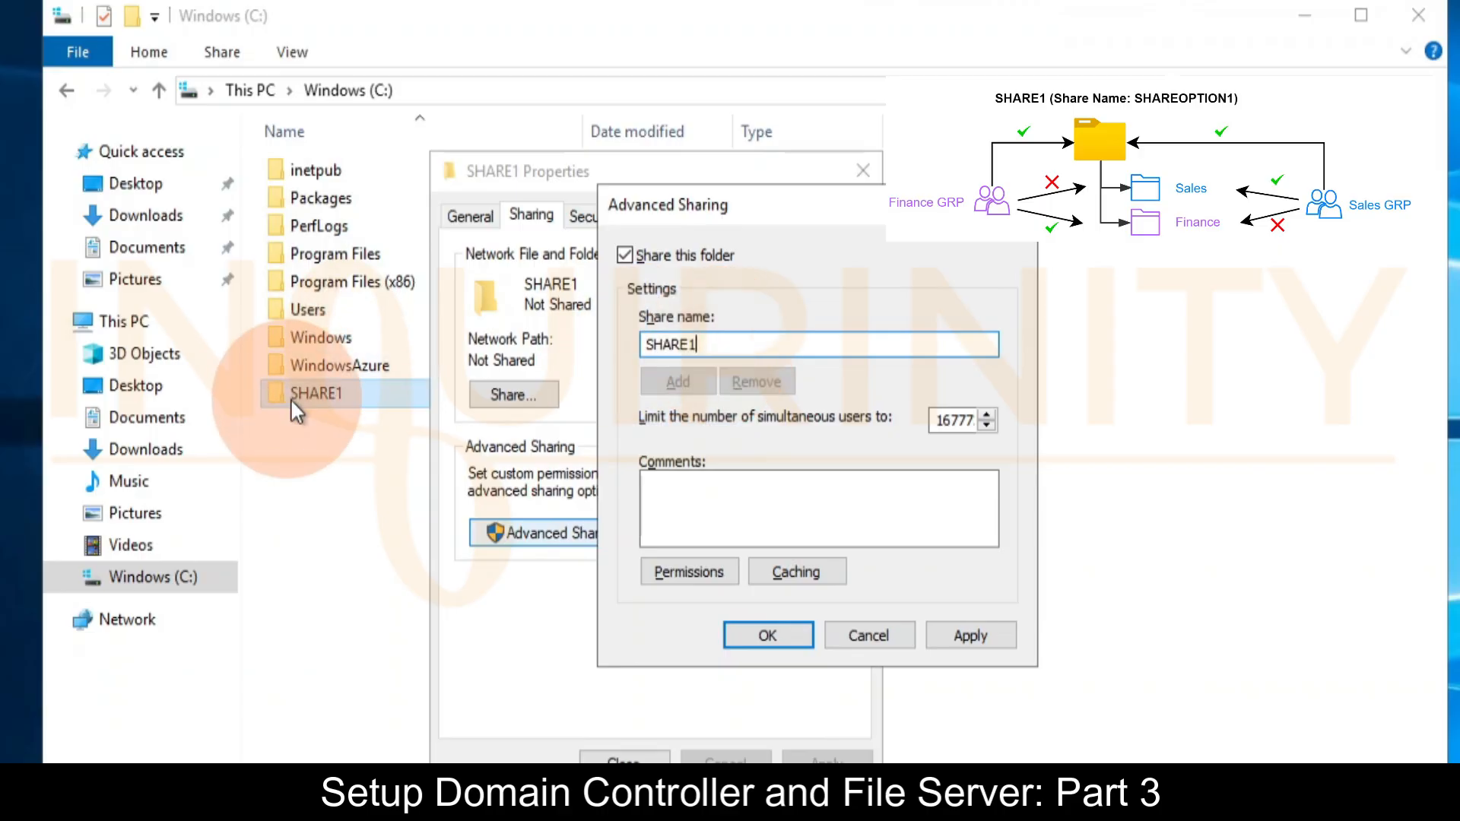
left_click_drag(696, 343, 686, 344)
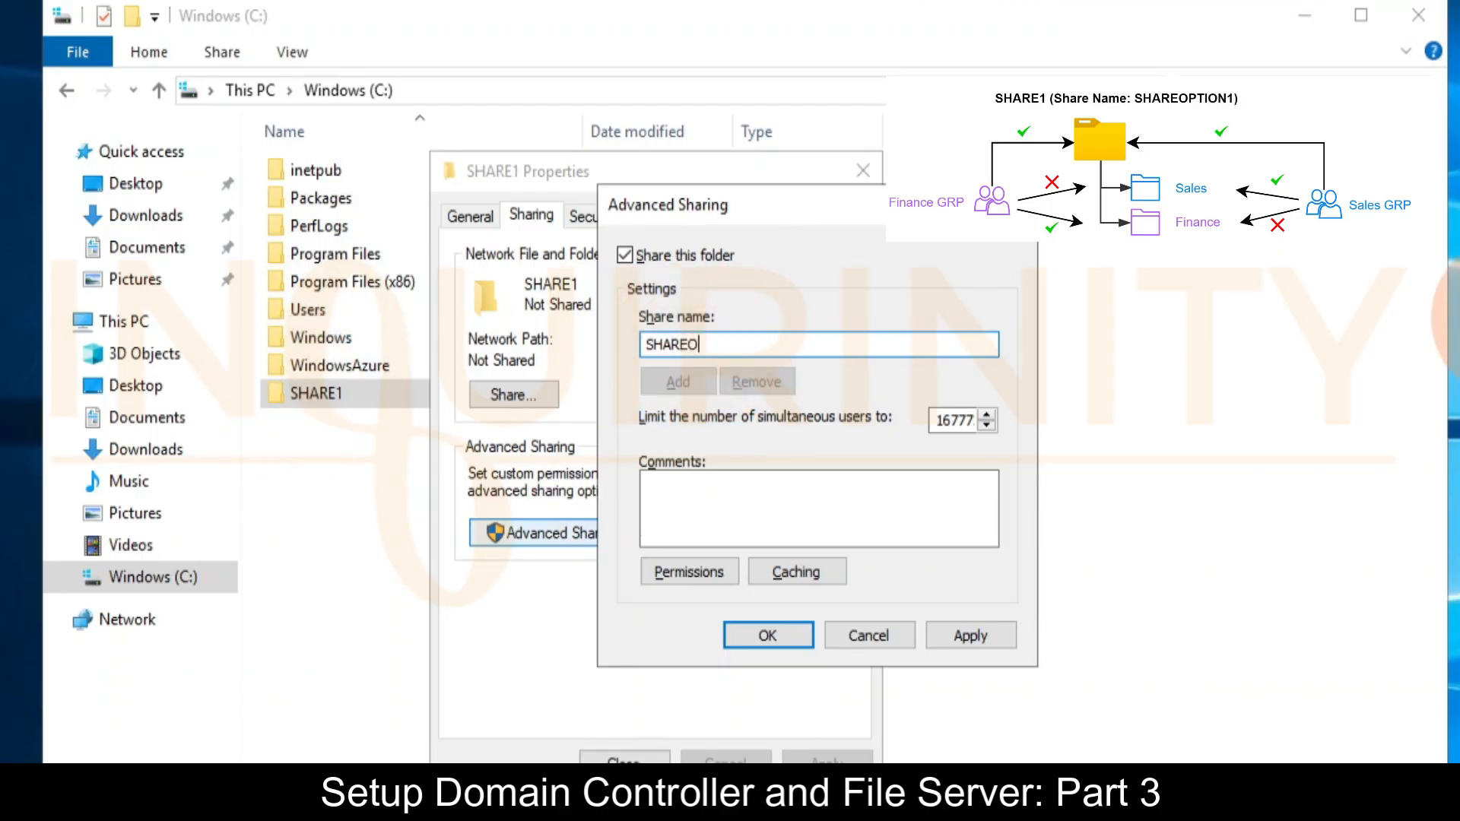
type("OPTION1")
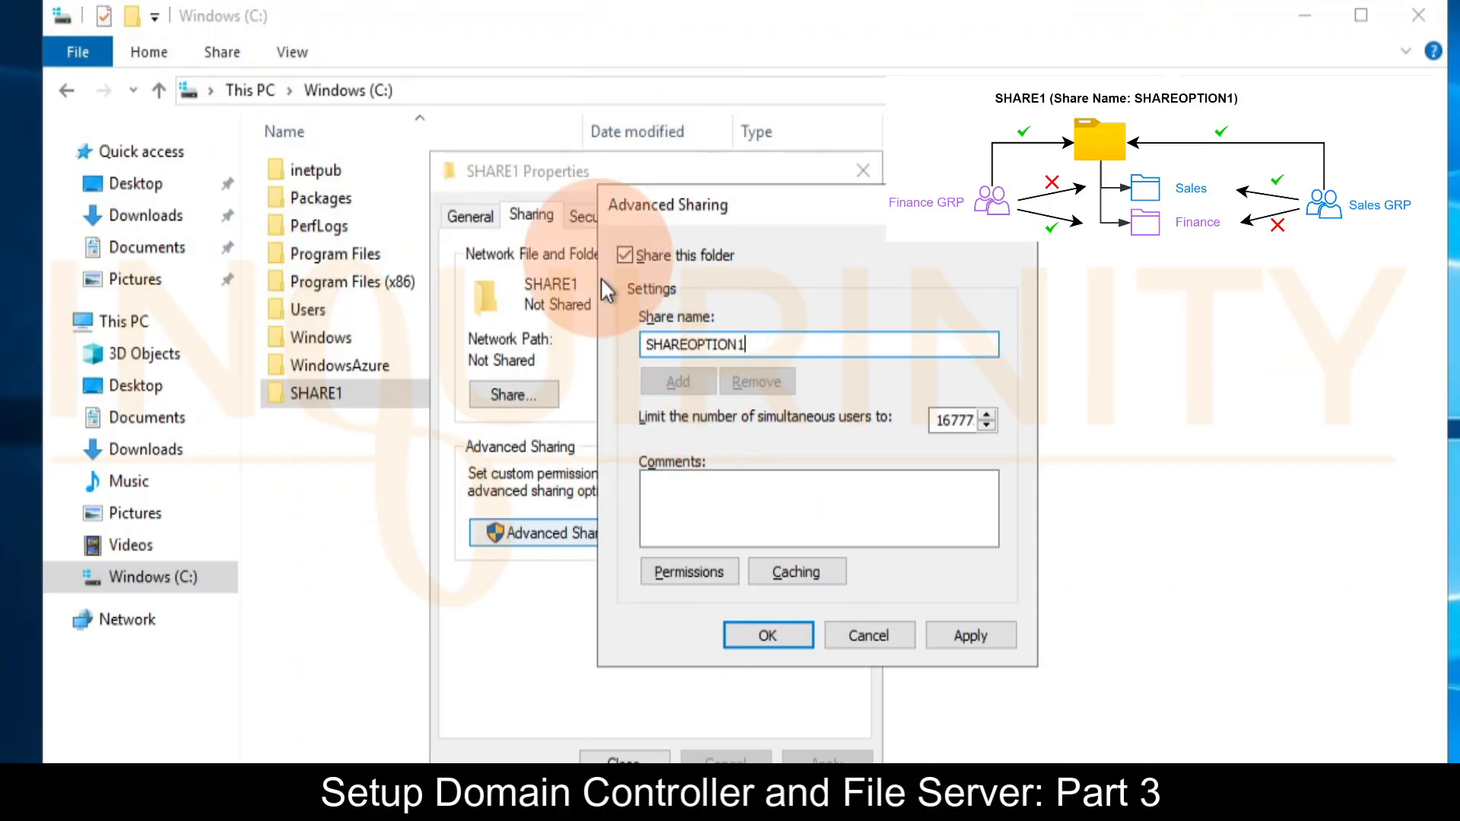
double_click(779, 347)
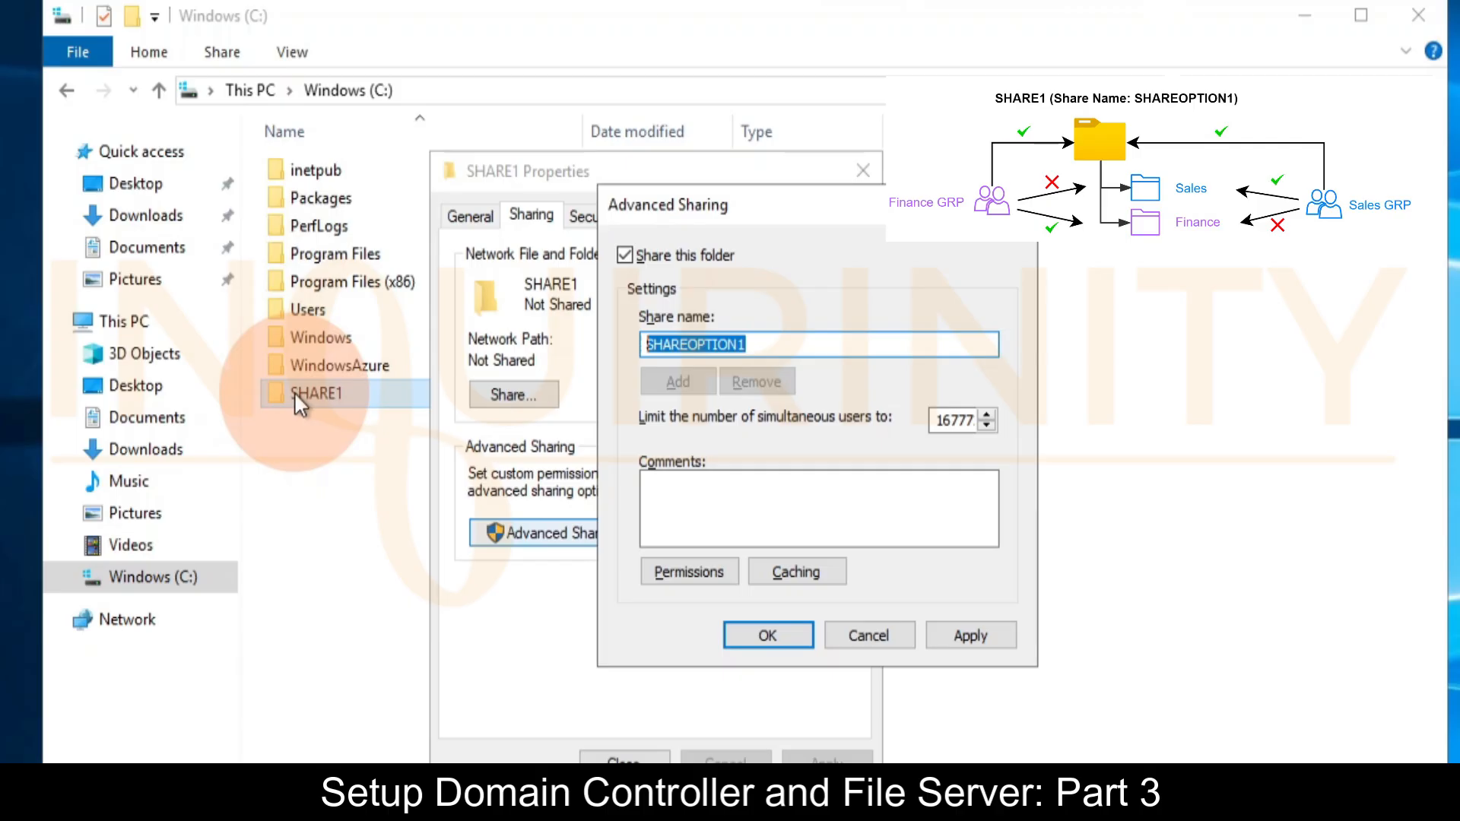
left_click(996, 634)
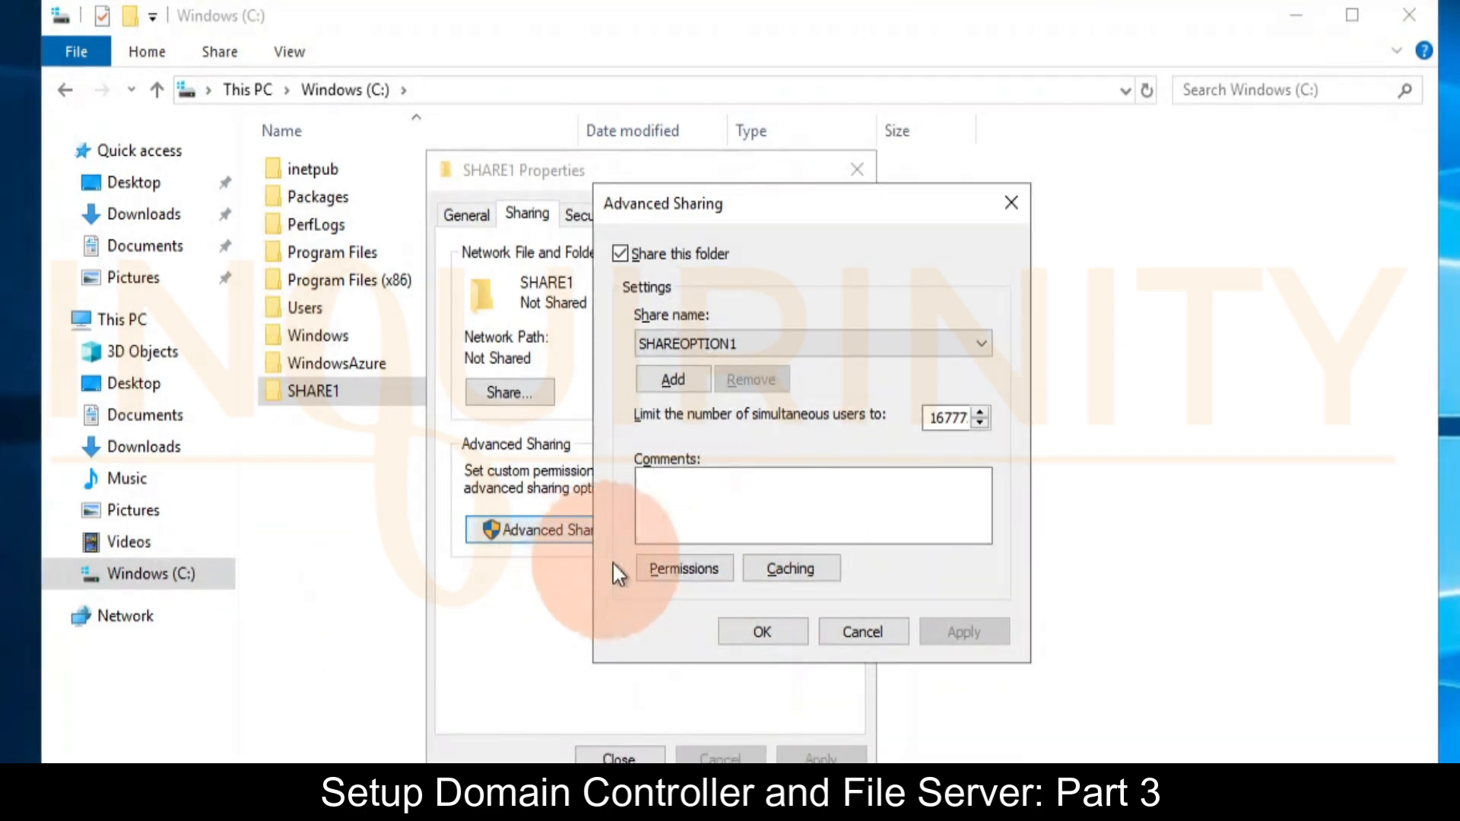
- Look up the Domain Users group in inquirinity.local as a new entry for SHAREOPTION1's share permissions
left_click(692, 570)
left_click(686, 329)
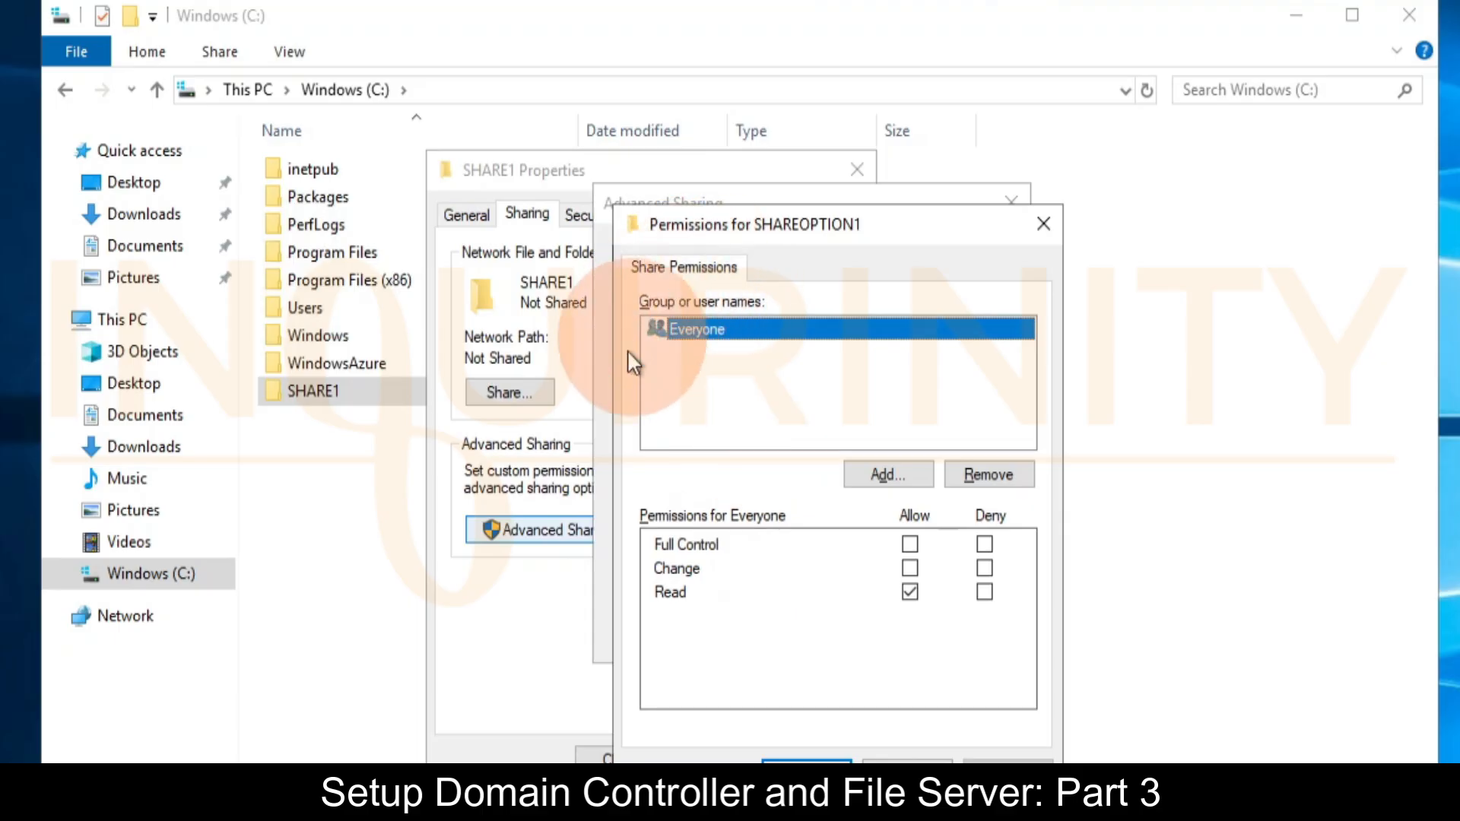
left_click(882, 475)
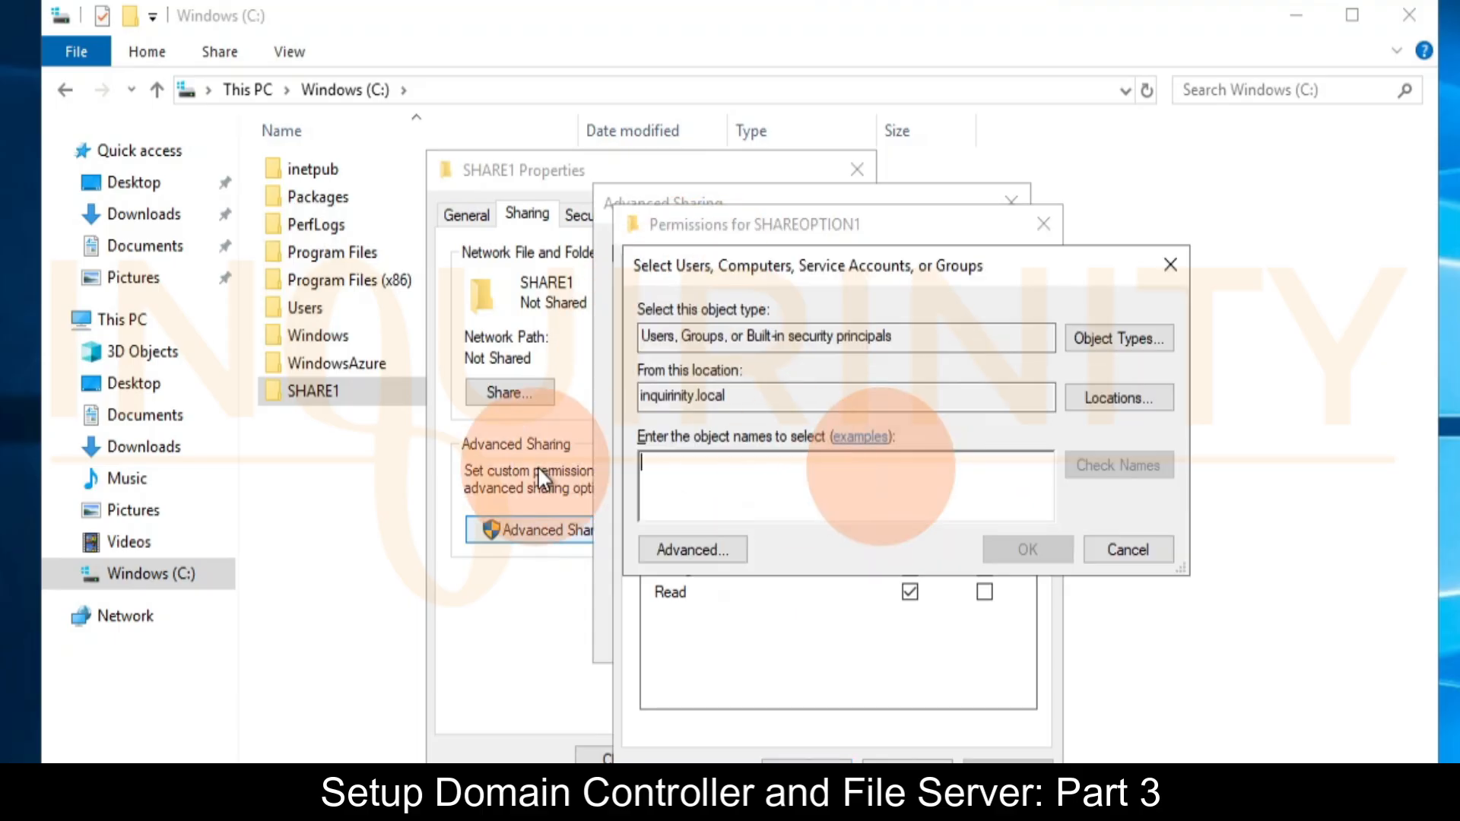
type("domain users")
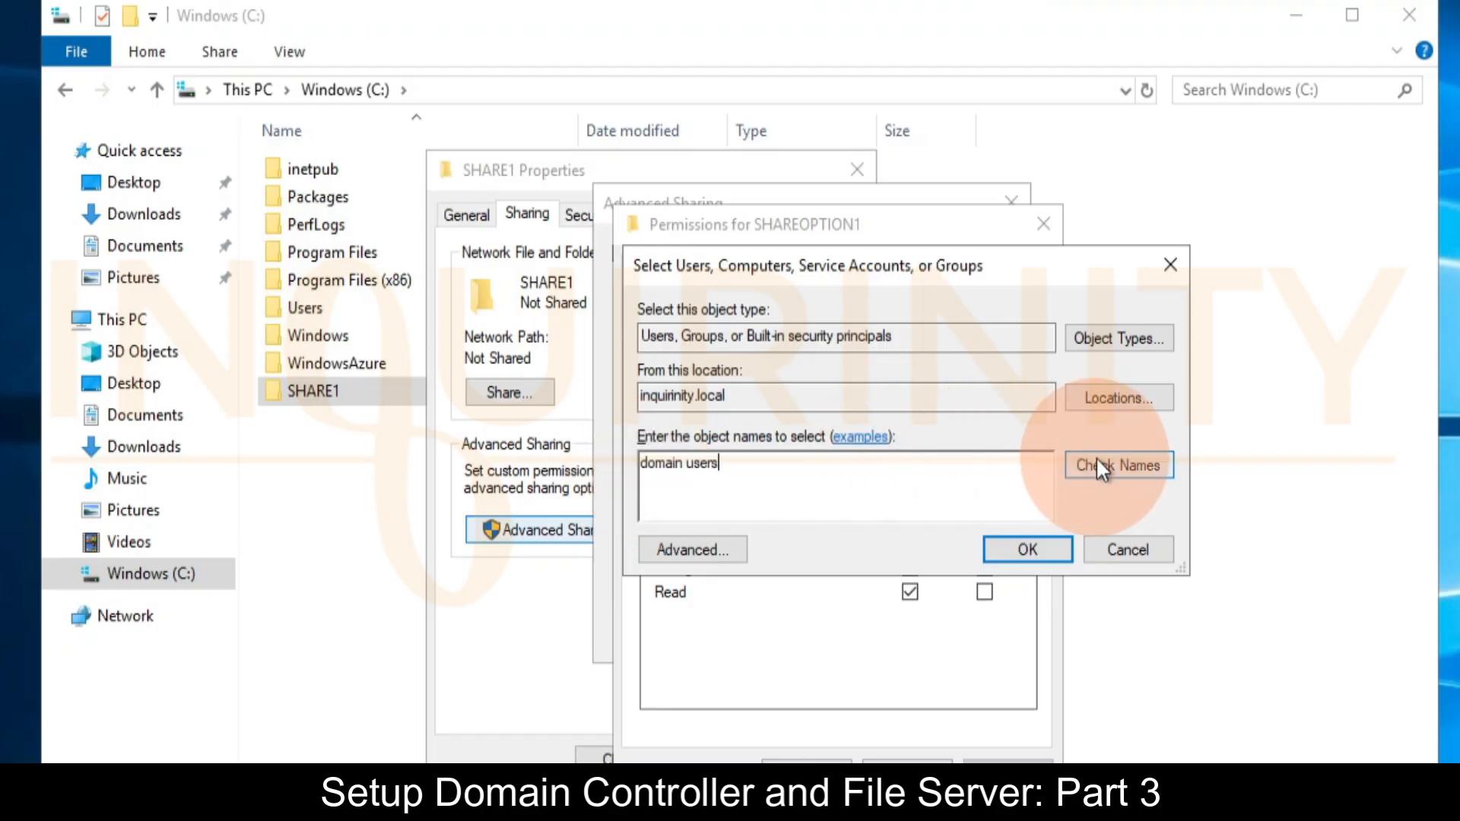
left_click(1096, 463)
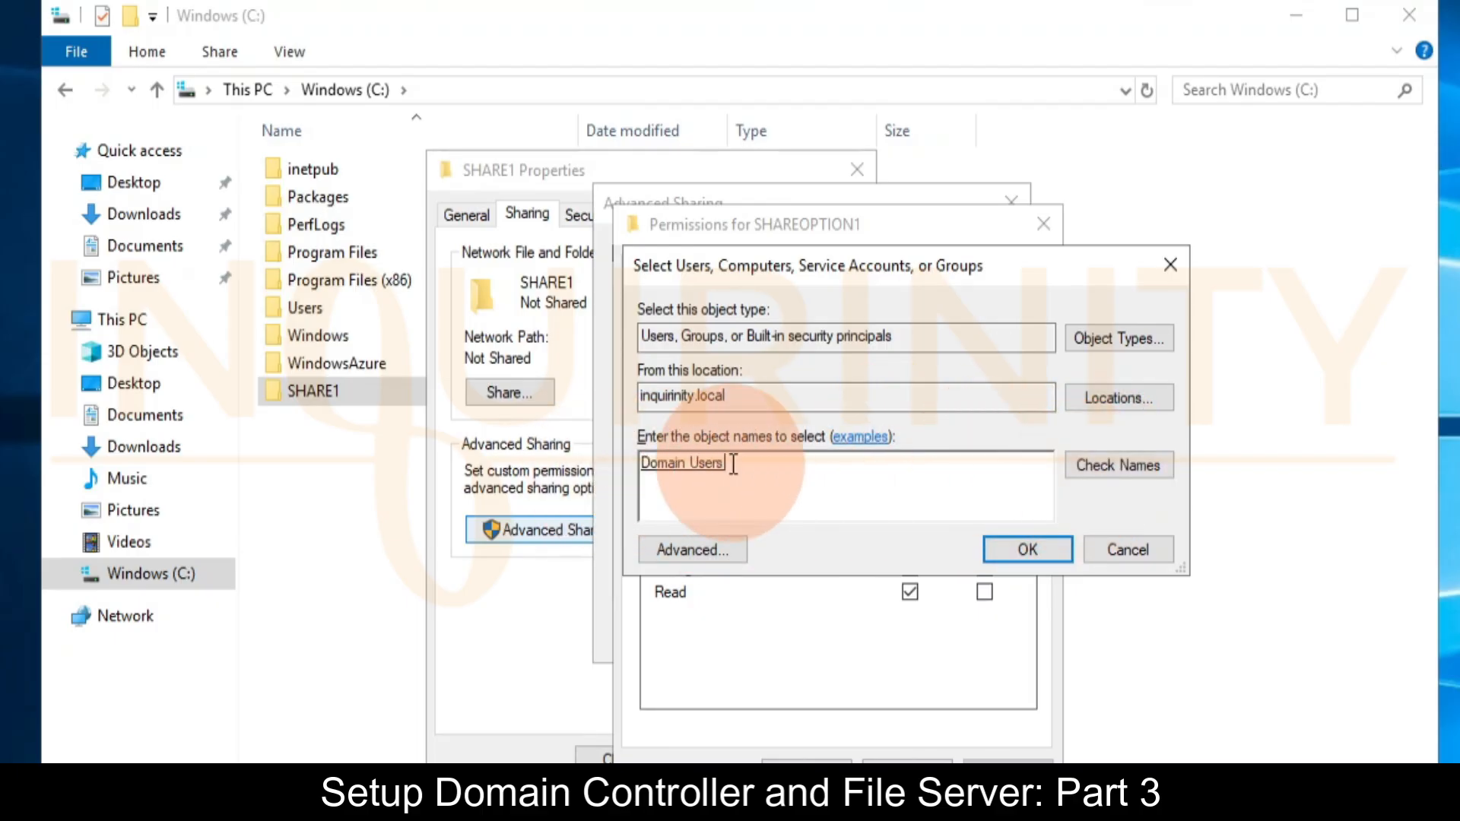
- Replace the Domain Users entry with Authenticated Users and add that group to SHAREOPTION1's share permissions
left_click_drag(733, 463, 602, 464)
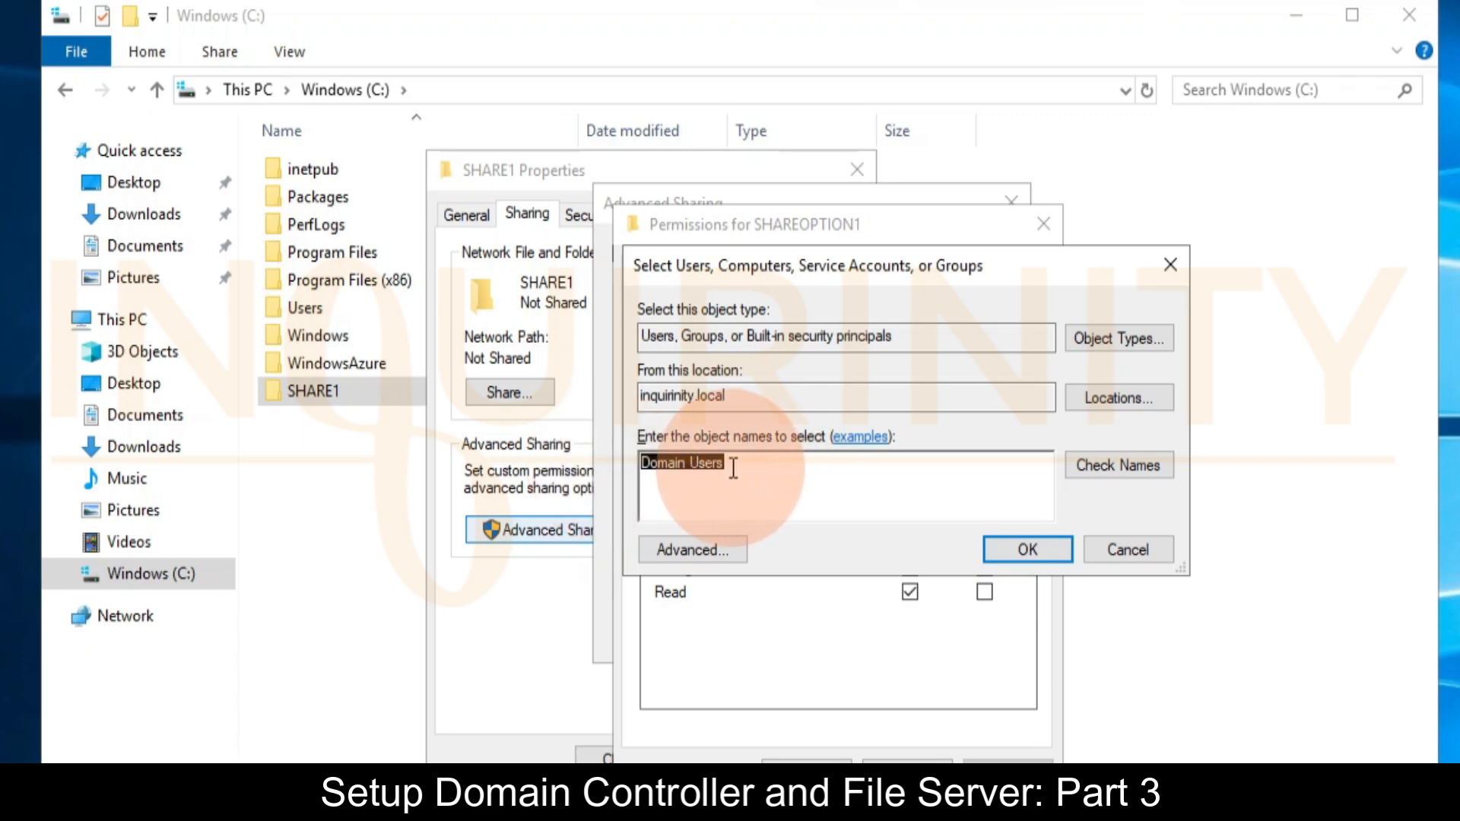
type("authenticated")
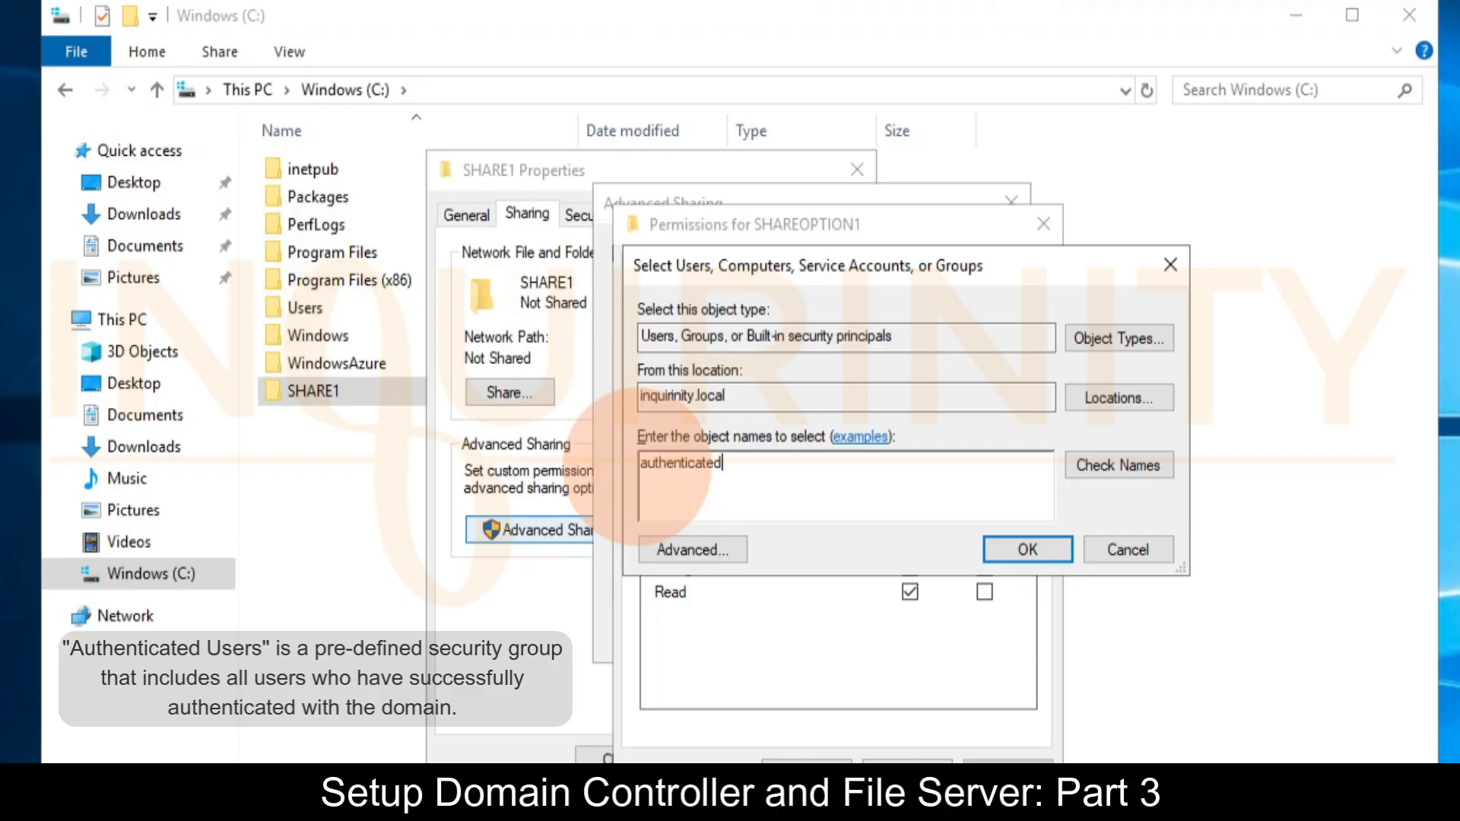
type(" users")
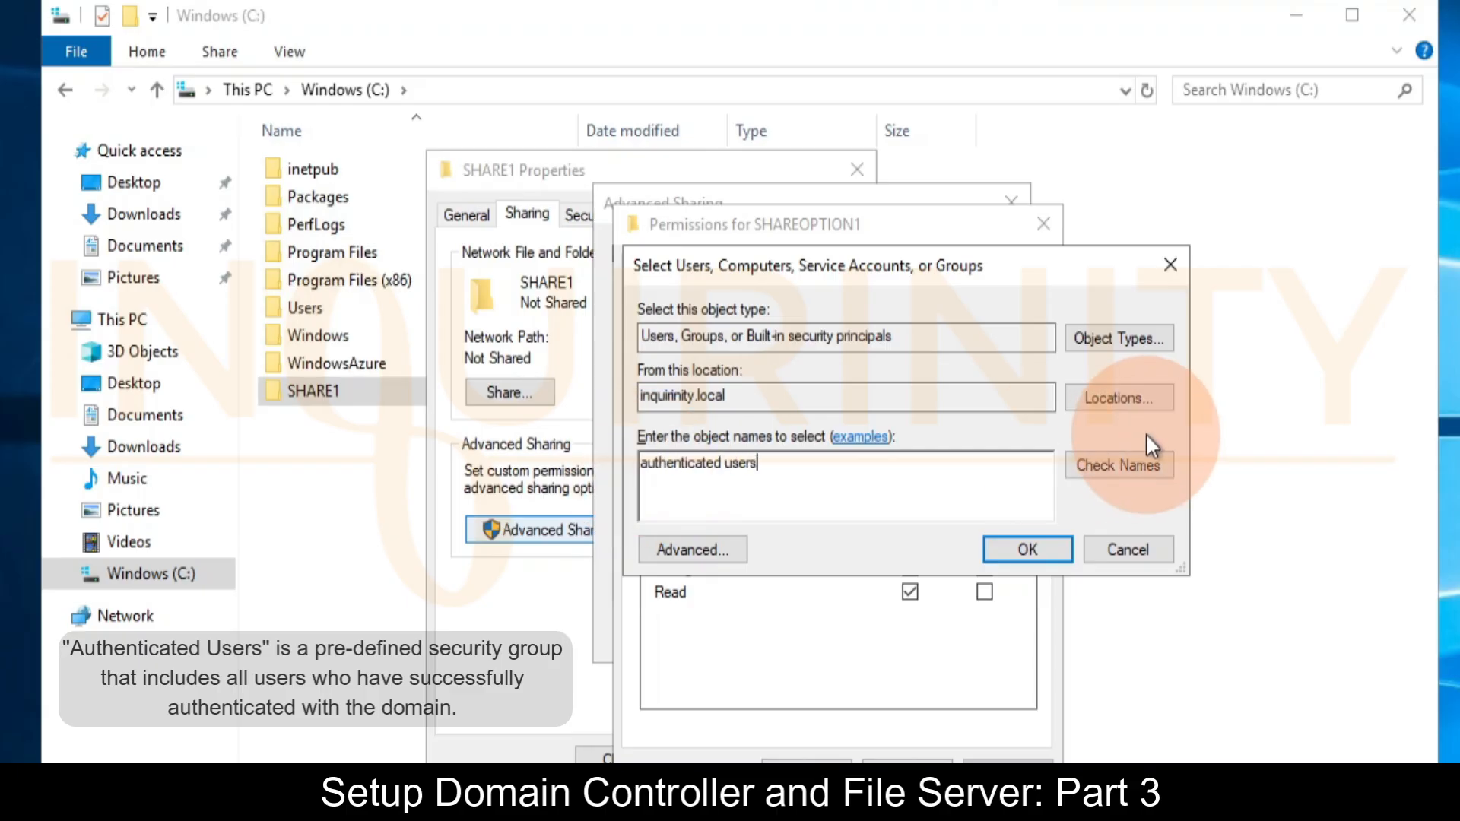
left_click(1116, 462)
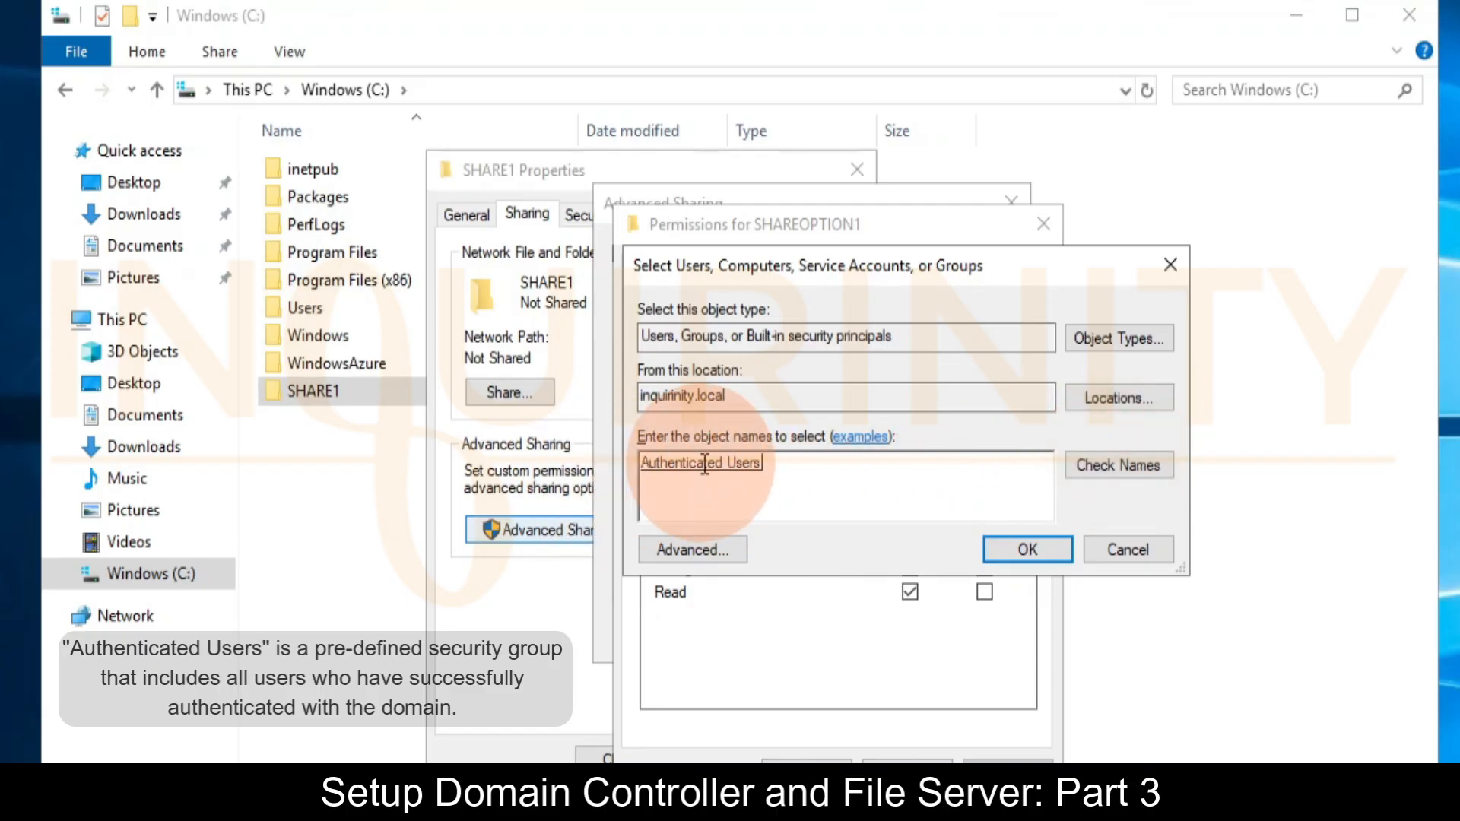
left_click(1004, 550)
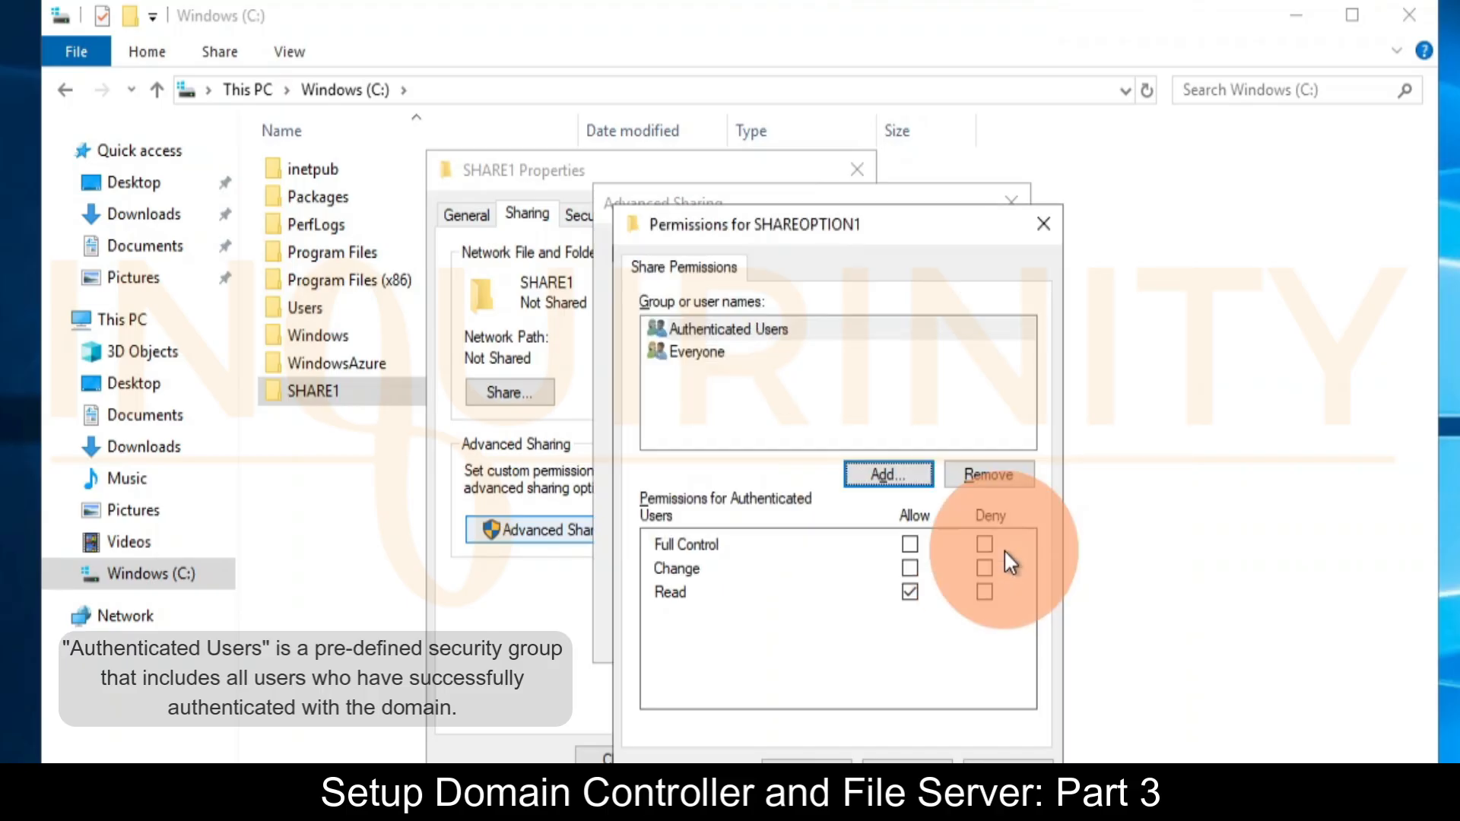
- Allow Full Control for Authenticated Users on SHAREOPTION1 and remove Everyone from the share permissions
left_click(740, 327)
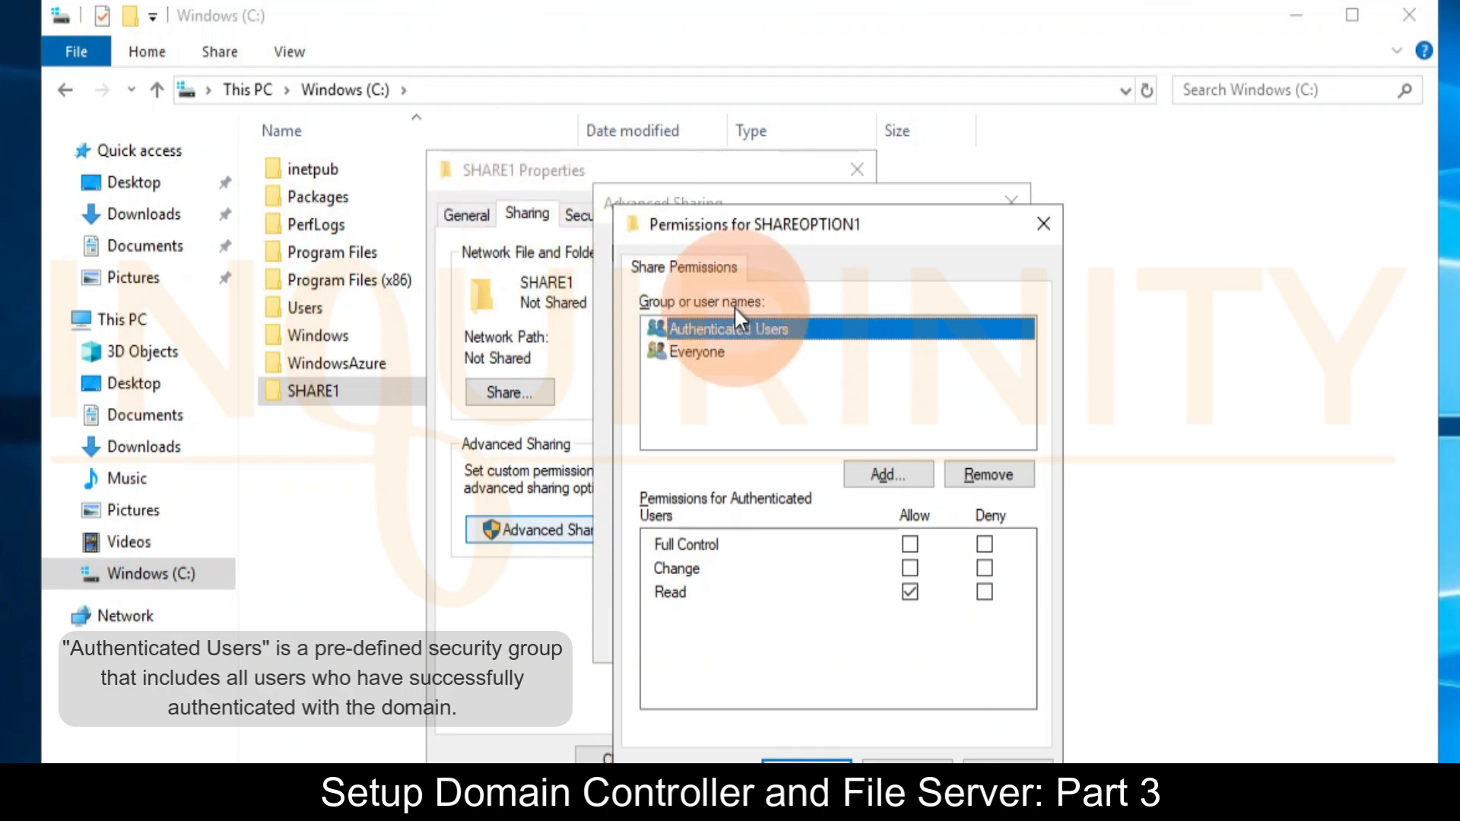
left_click(910, 544)
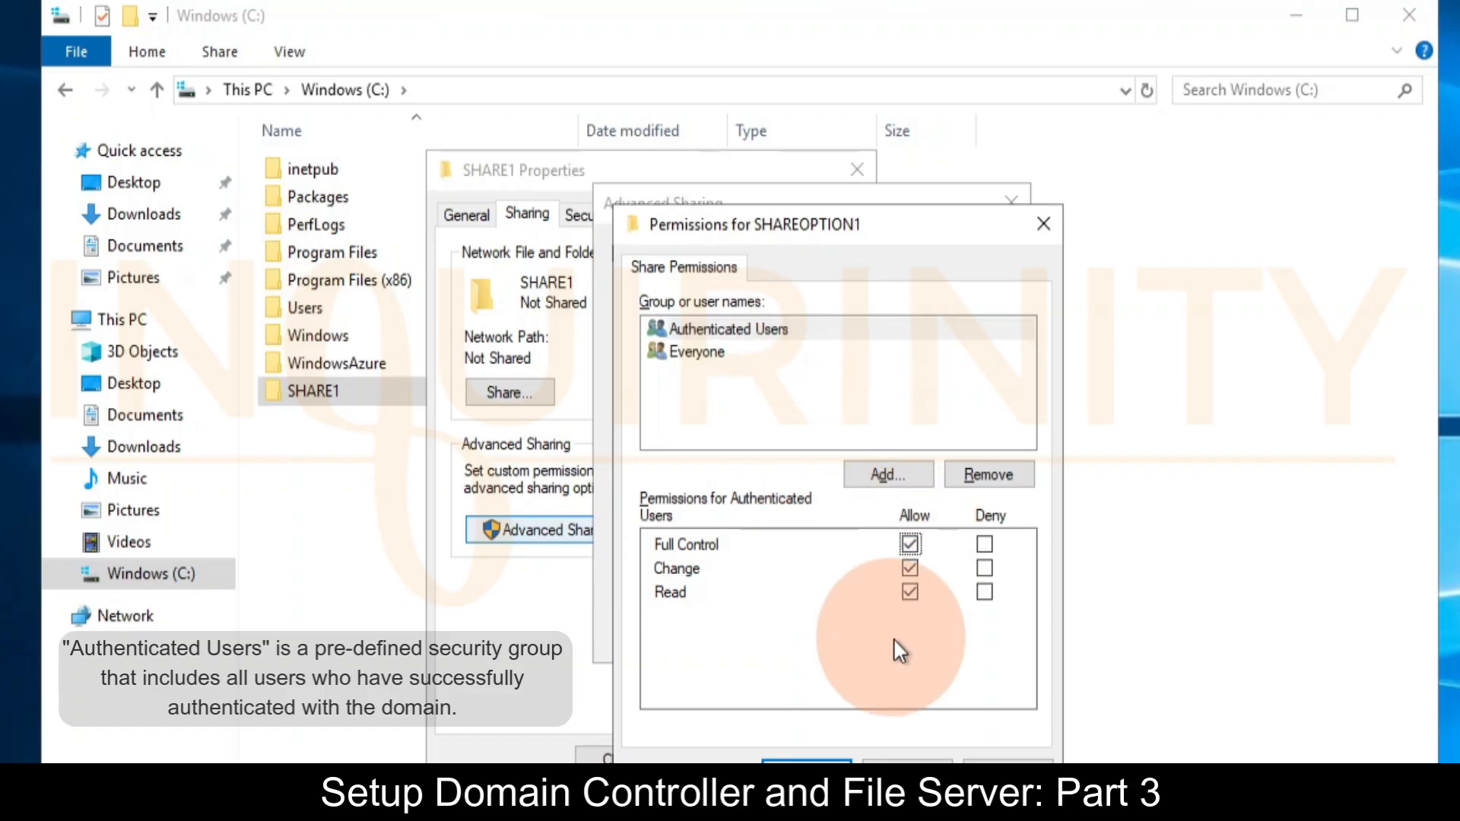
left_click(736, 332)
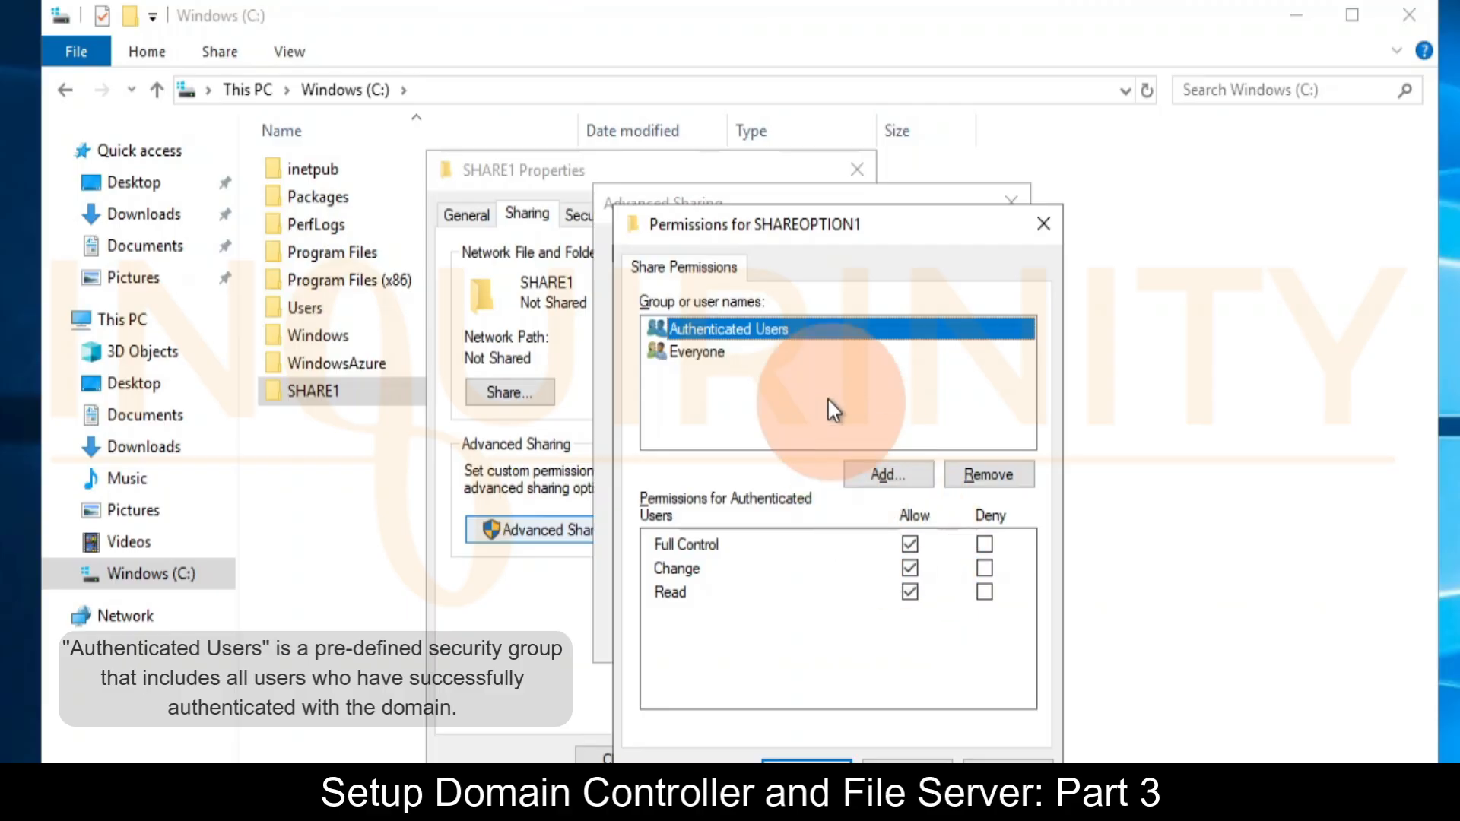
left_click(698, 351)
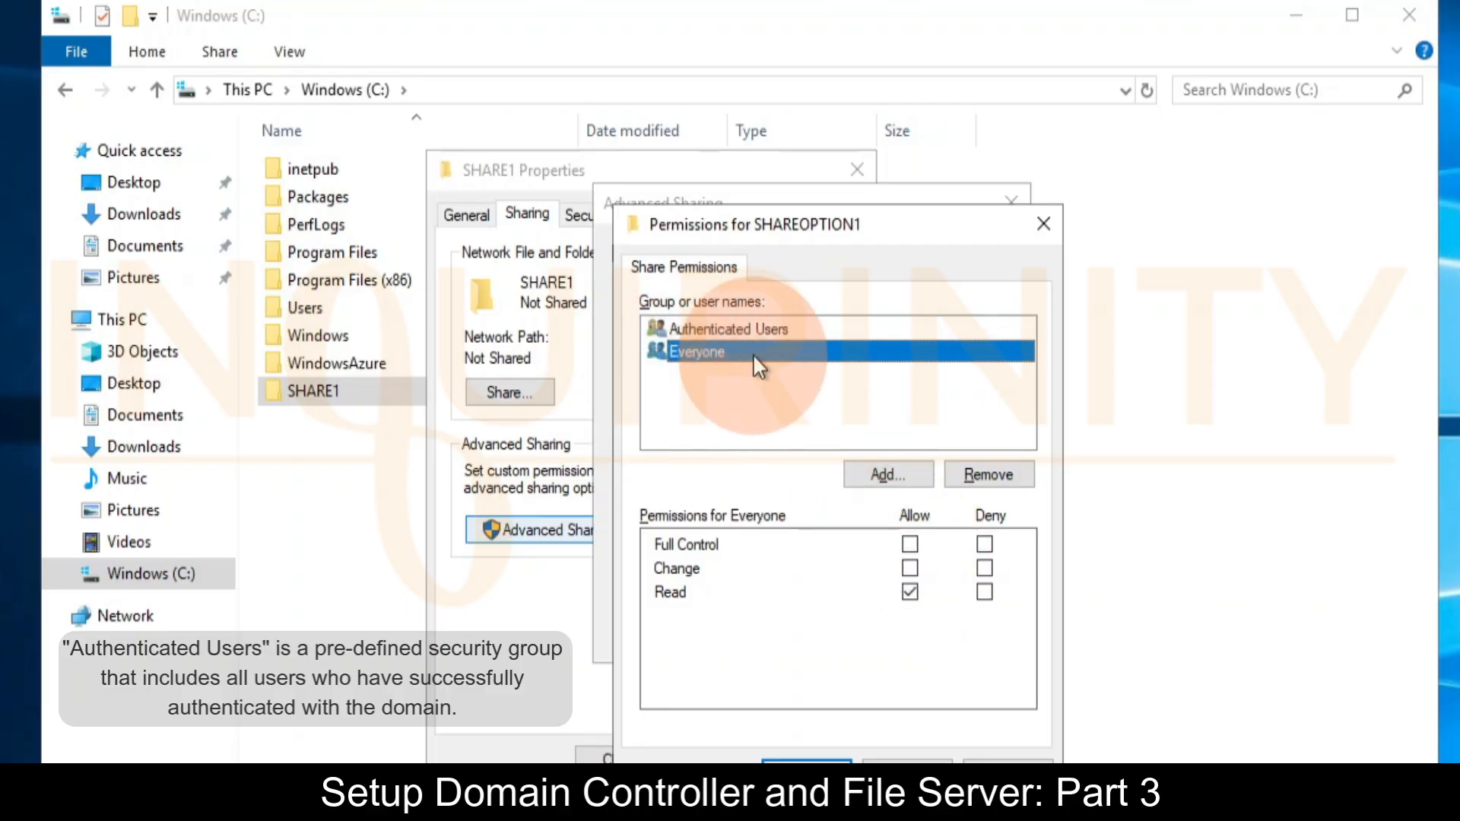
left_click(988, 476)
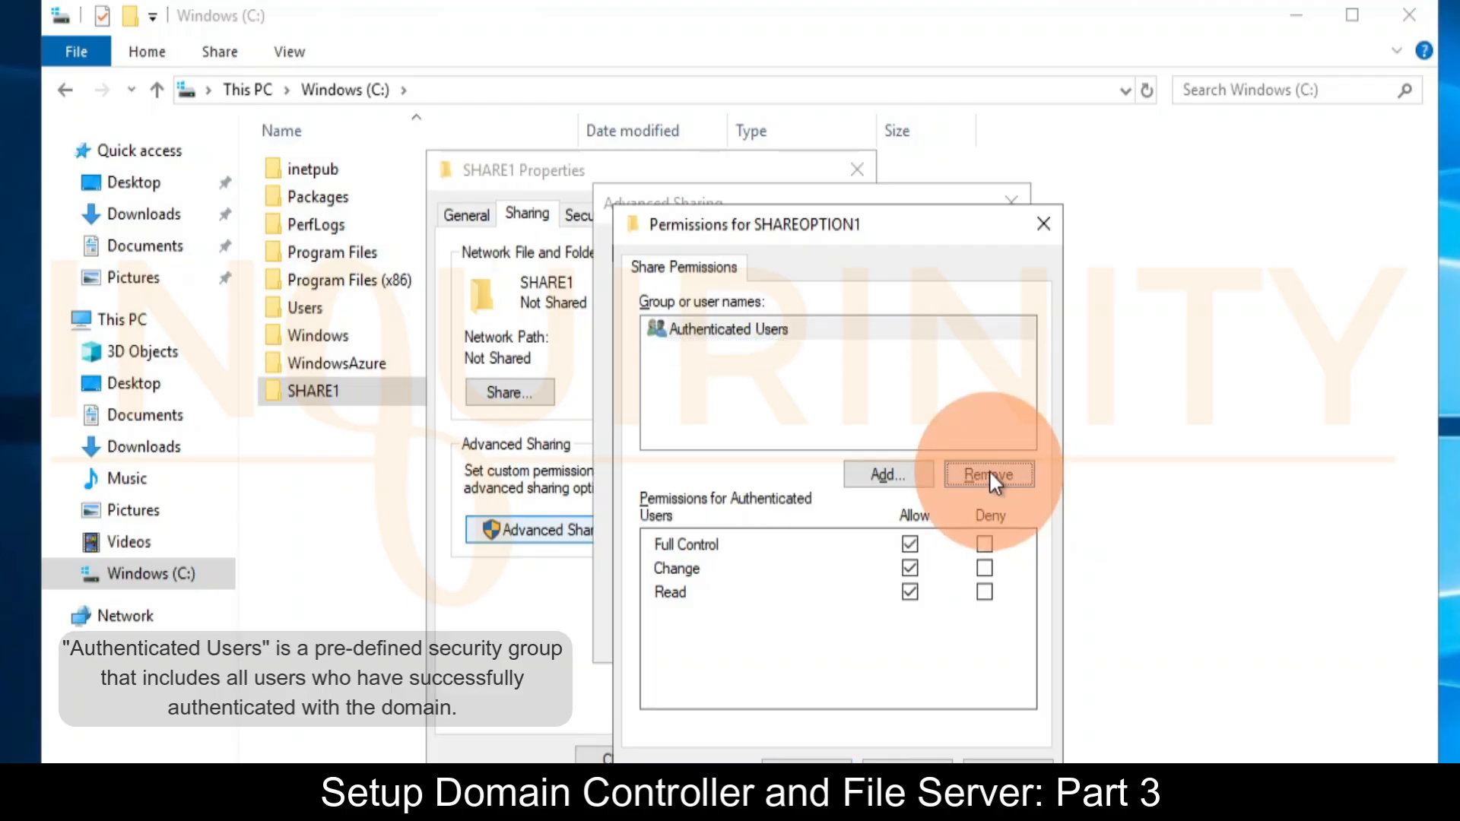
- Clear Full Control and Change for Authenticated Users, allow Full Control again, and apply the share permissions
left_click(730, 329)
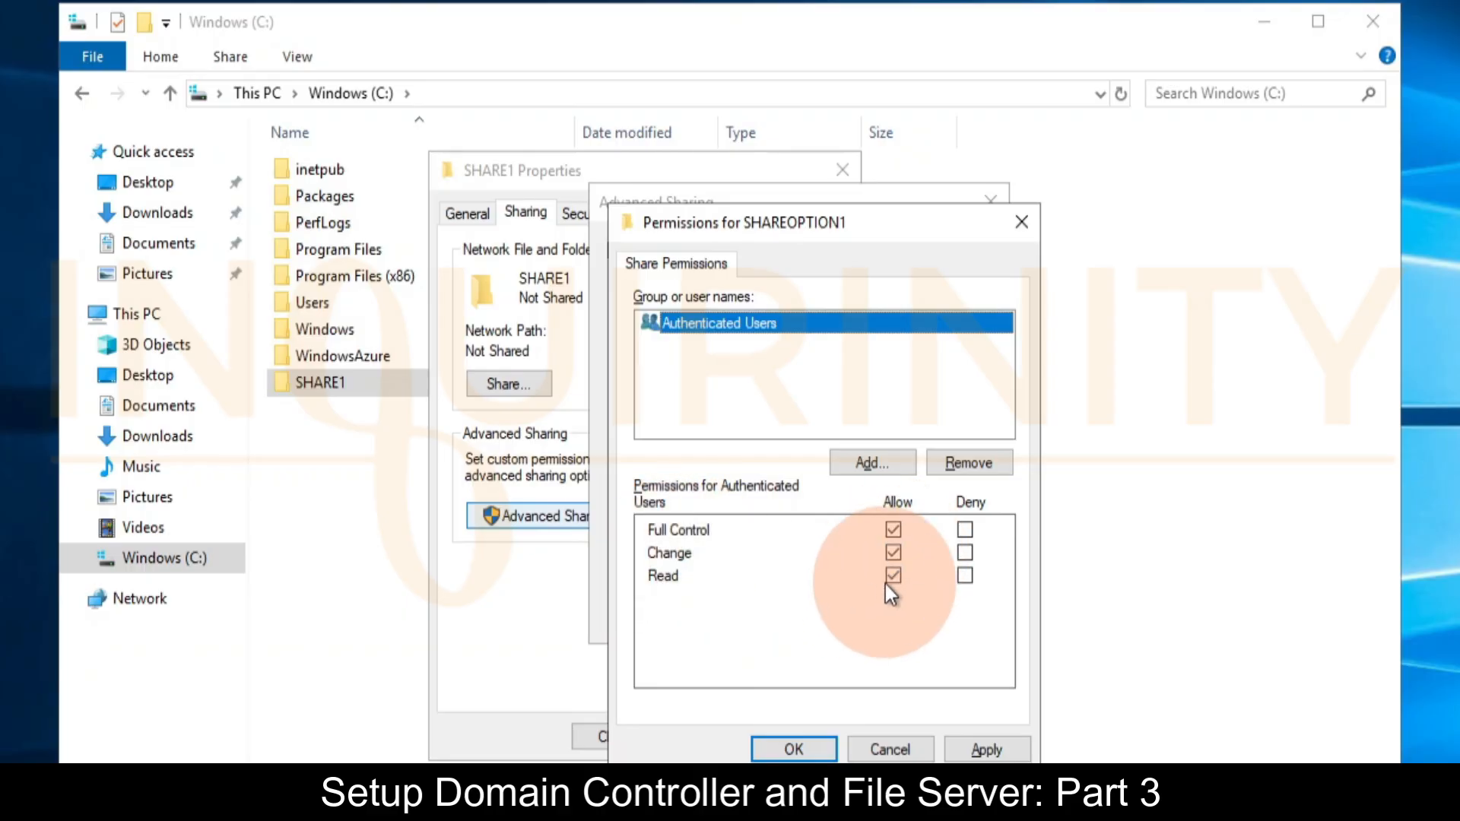
left_click(894, 530)
left_click(893, 552)
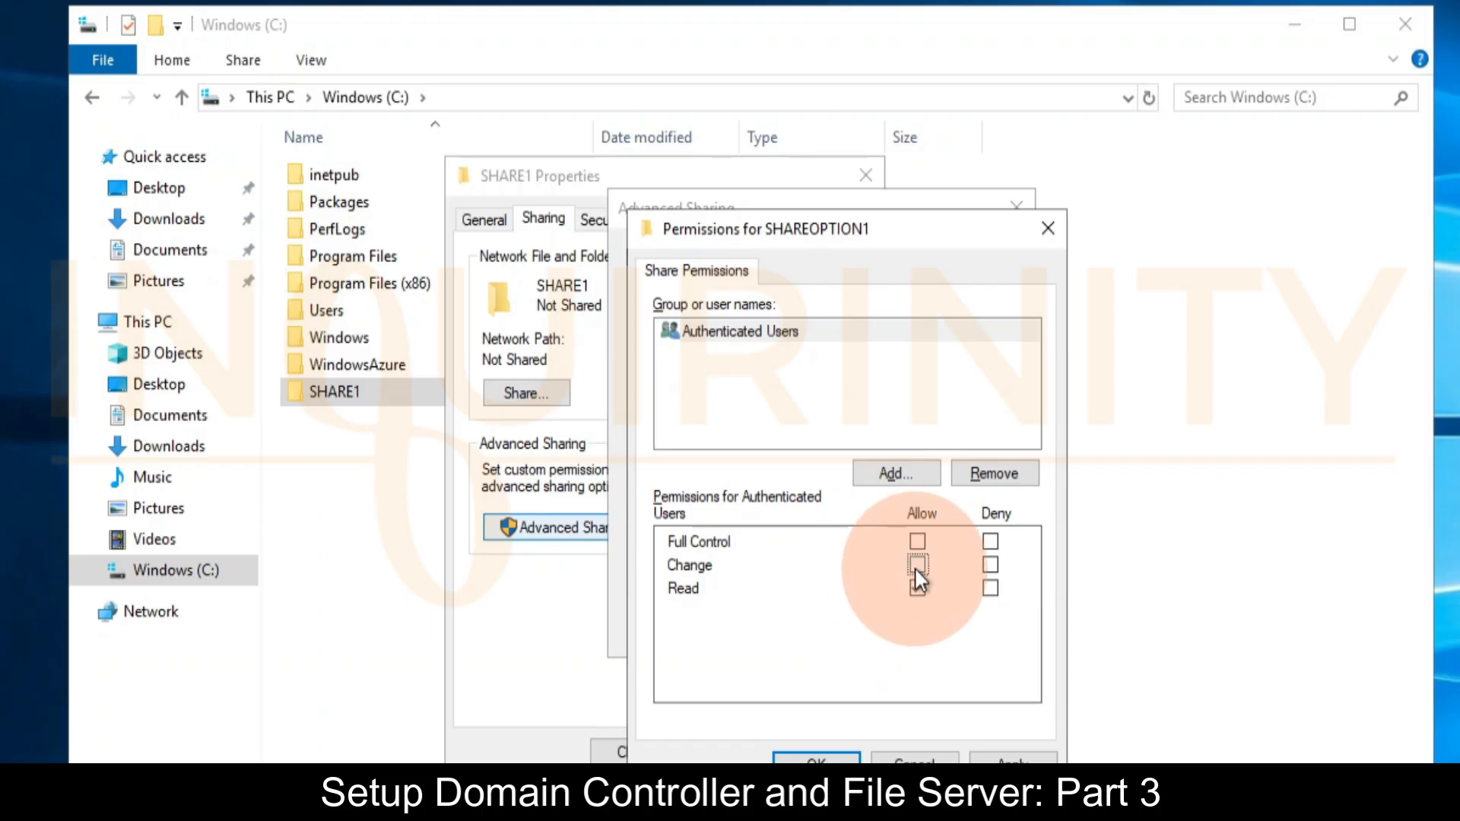
left_click(917, 542)
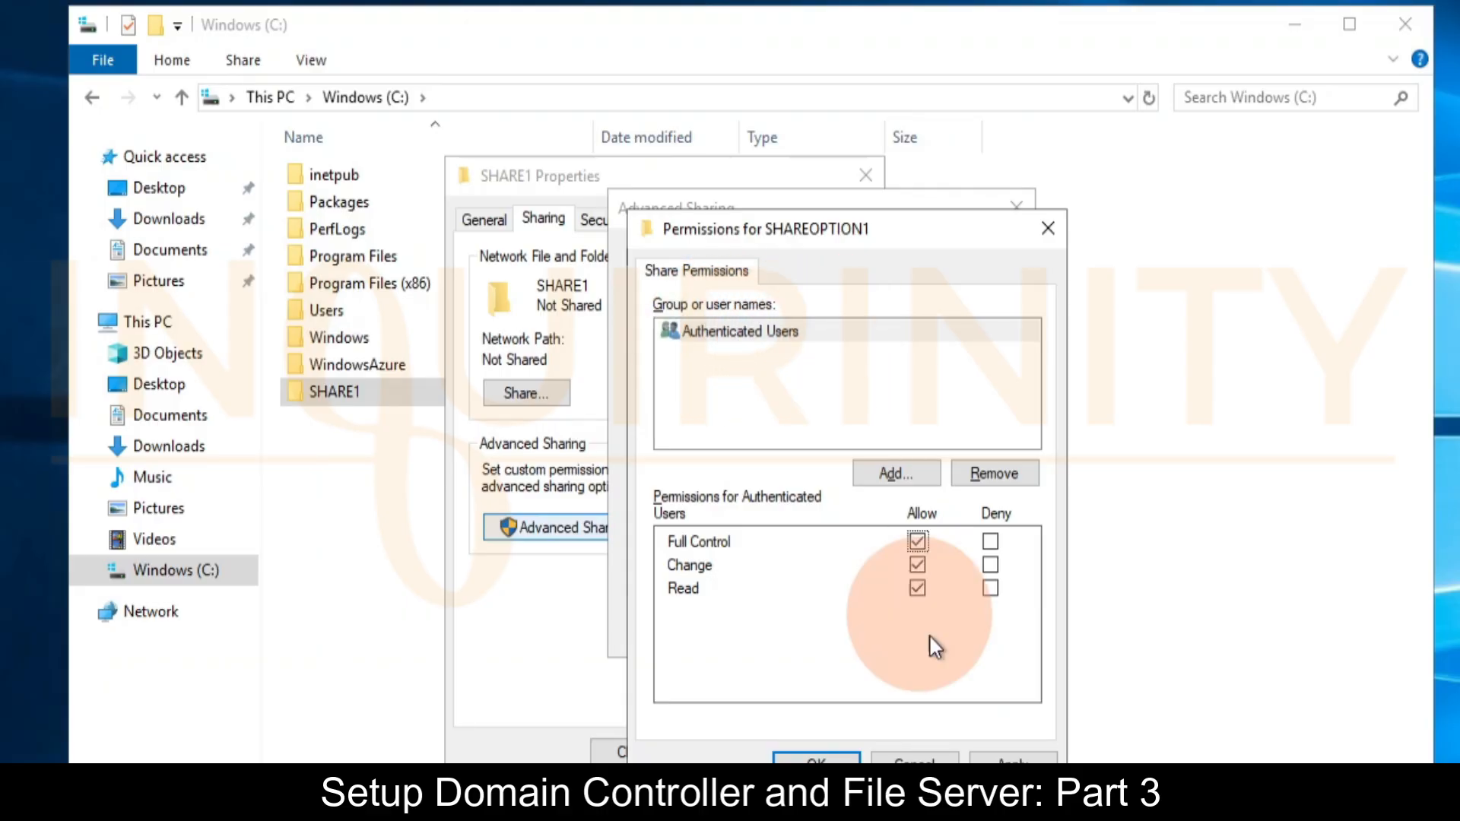
left_click(1011, 759)
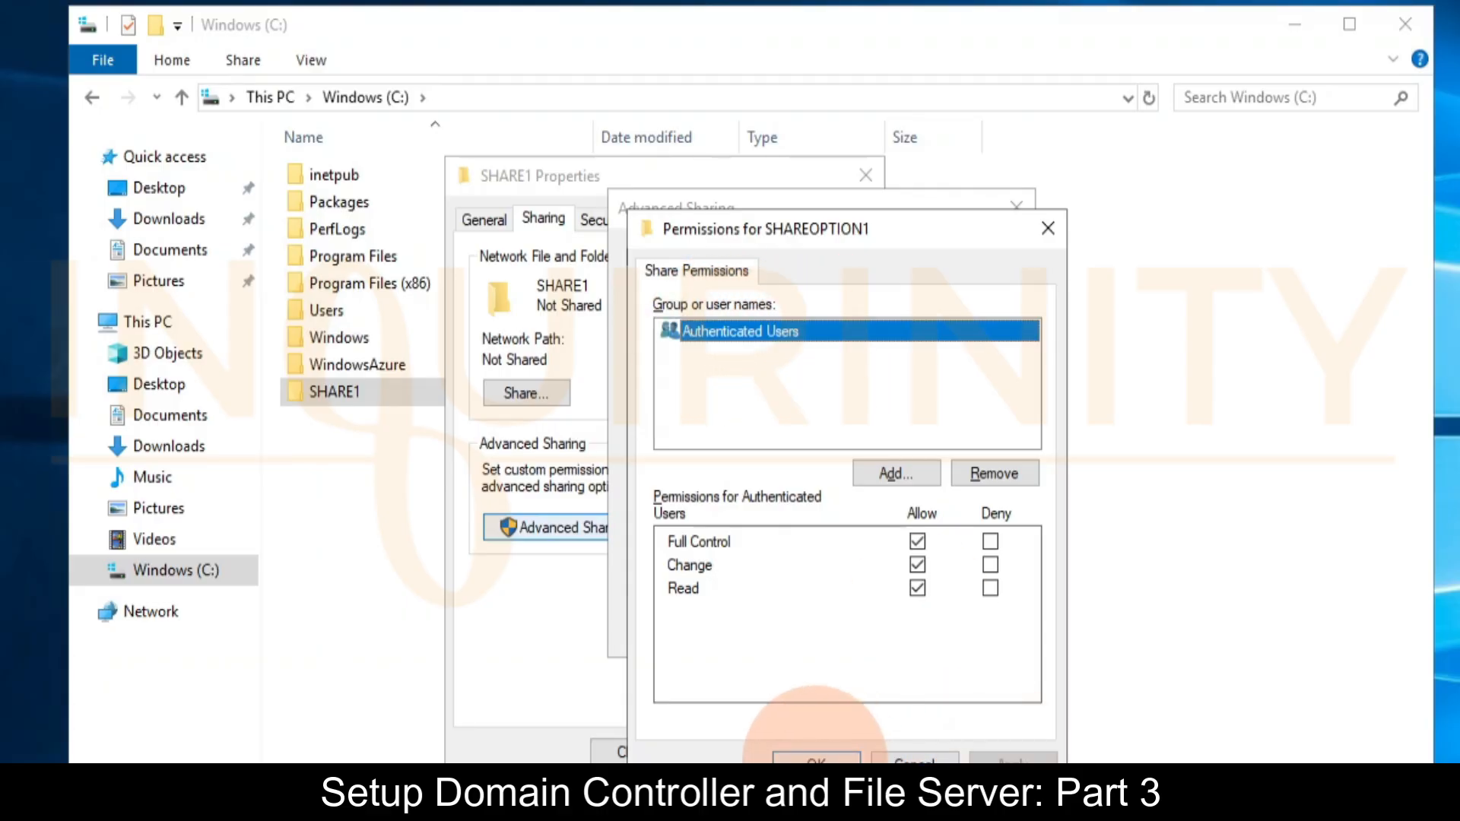
- Confirm the SHAREOPTION1 sharing settings and review the folder security permissions of SHARE1 without changing them
left_click(816, 759)
left_click(769, 623)
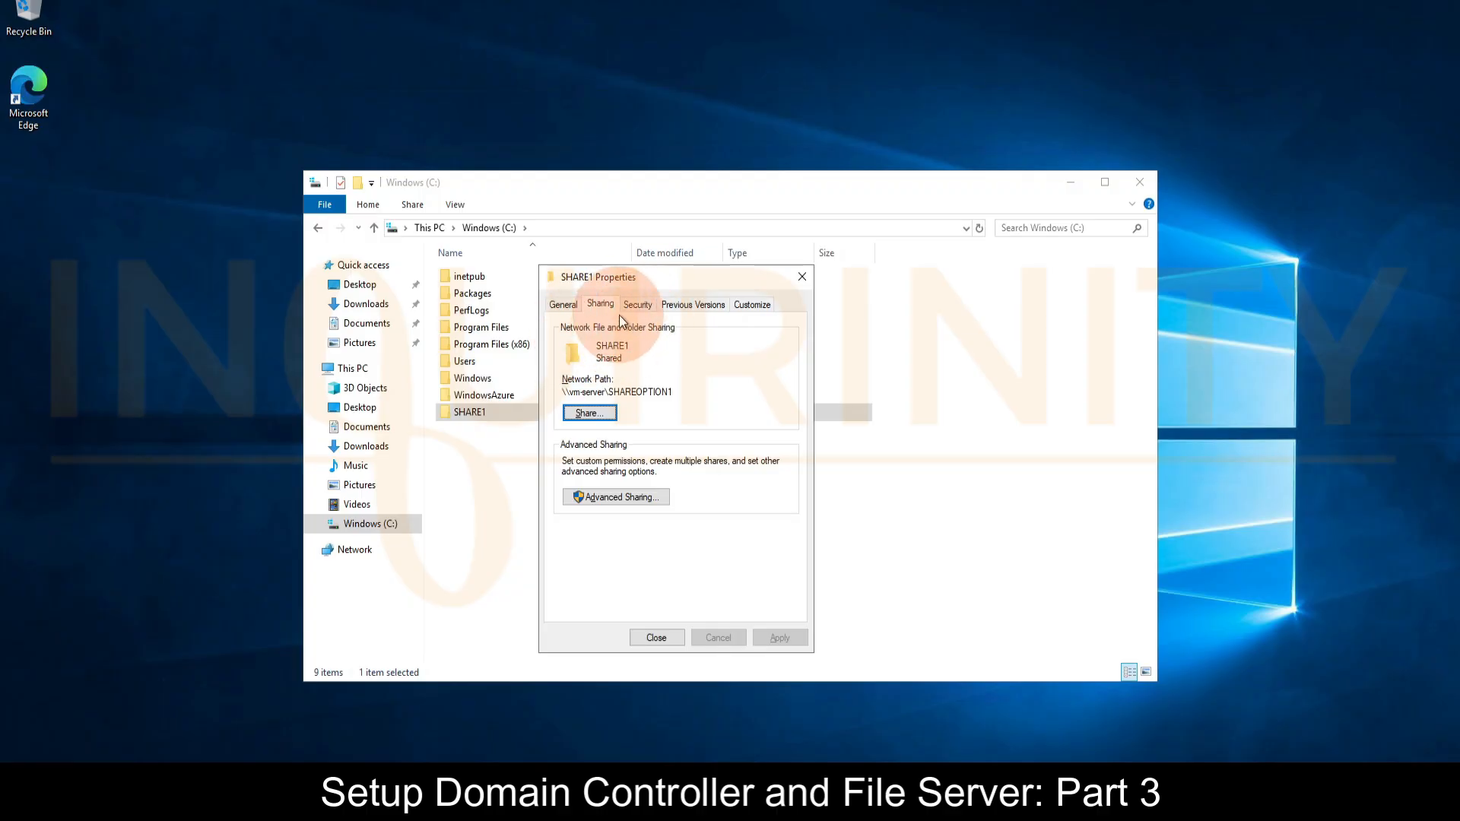
left_click(649, 303)
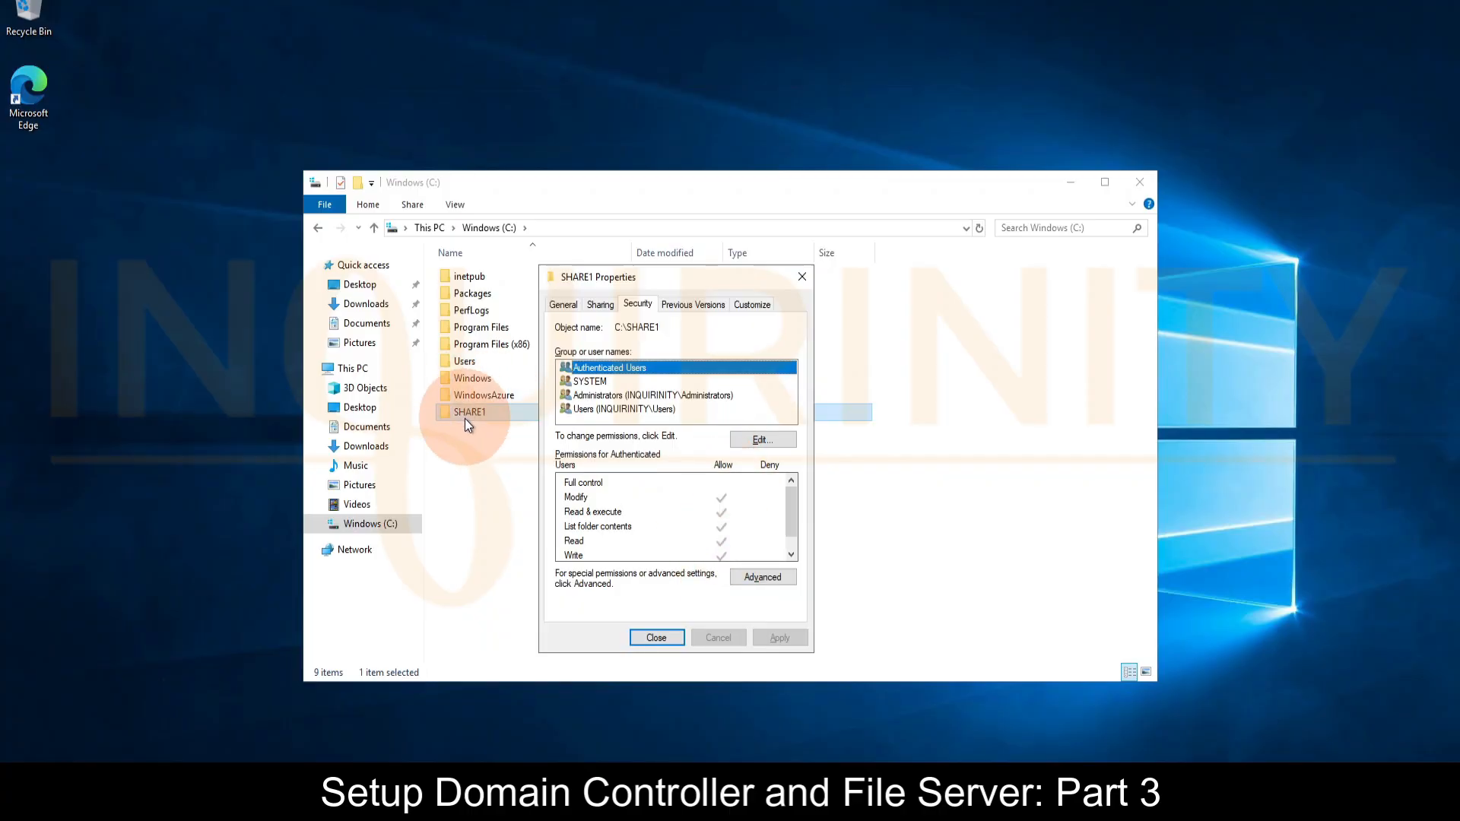
left_click(762, 439)
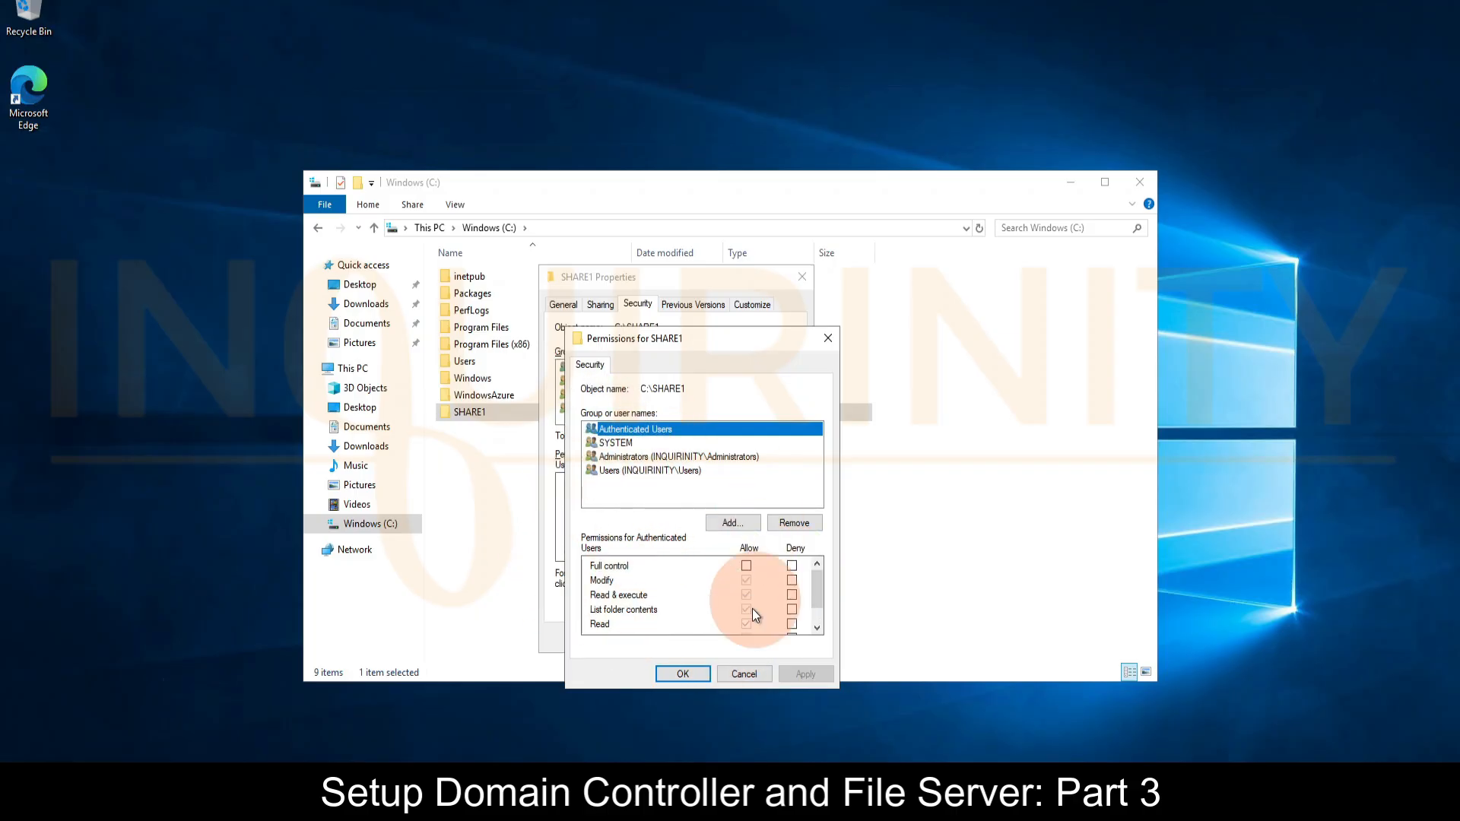
left_click(759, 674)
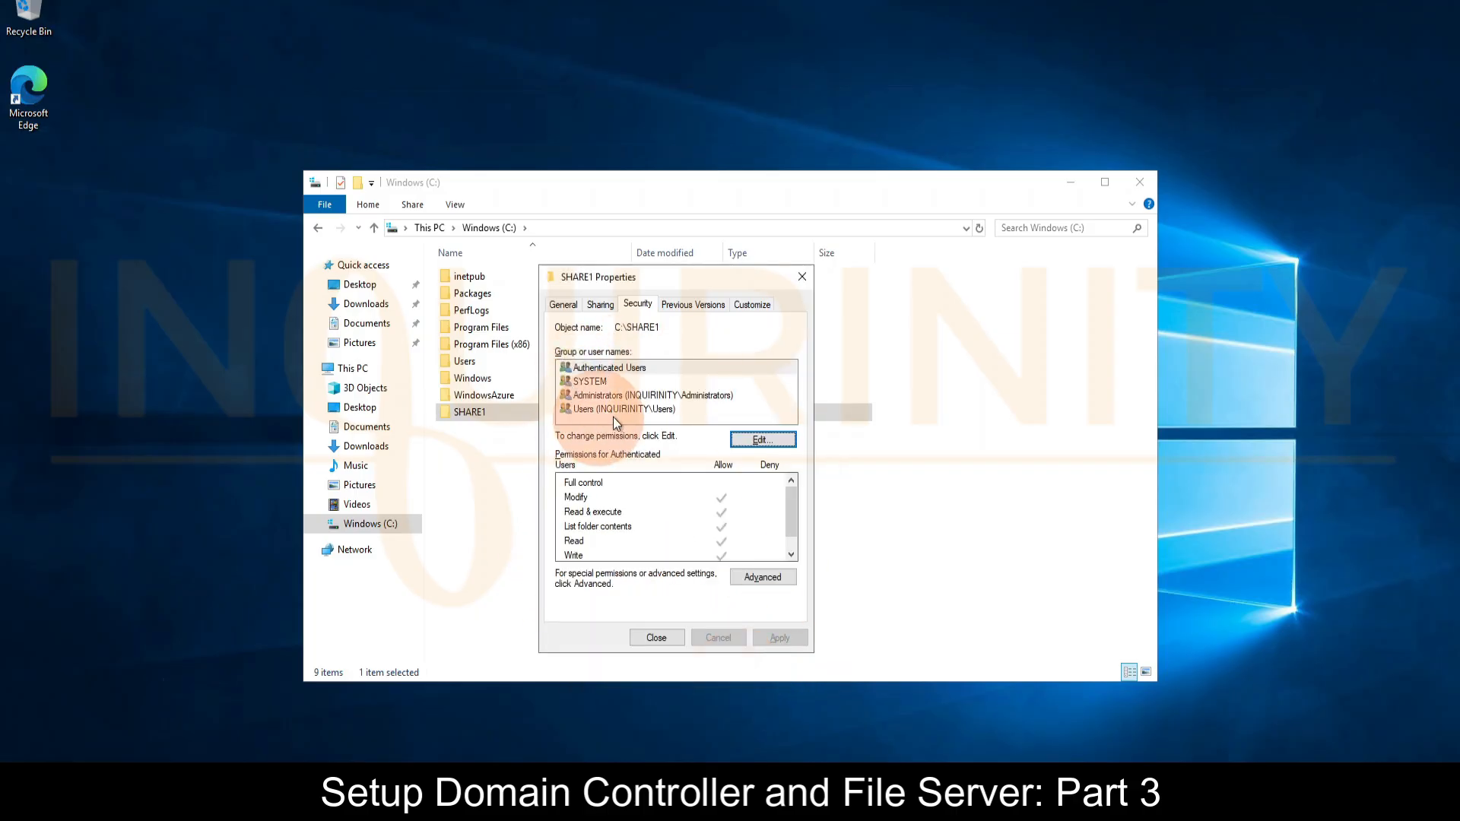
- Examine SHARE1's advanced security settings, comparing its share permissions with the inherited Authenticated Users and Users entries
left_click(756, 578)
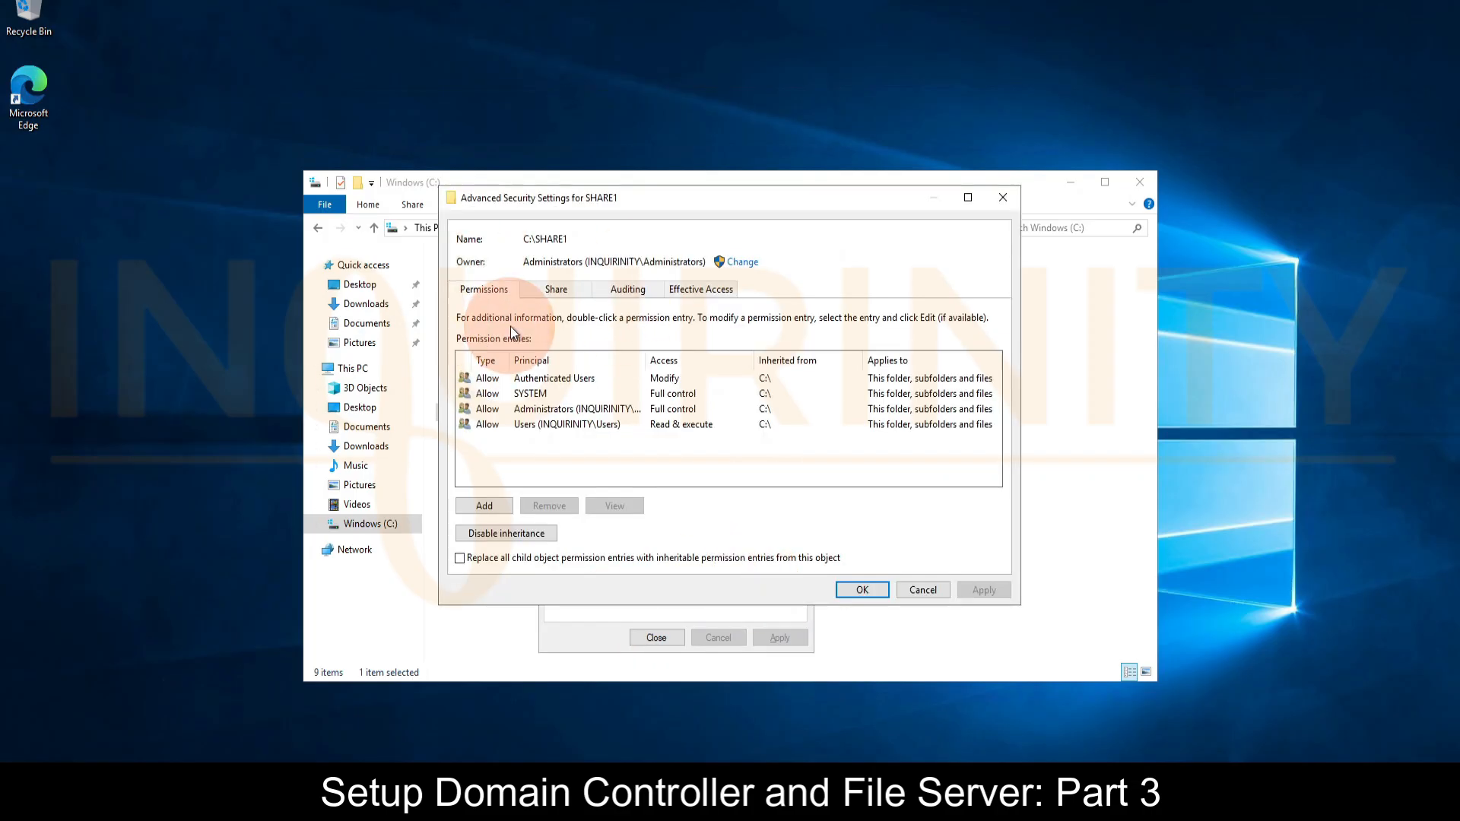
left_click_drag(517, 204, 549, 235)
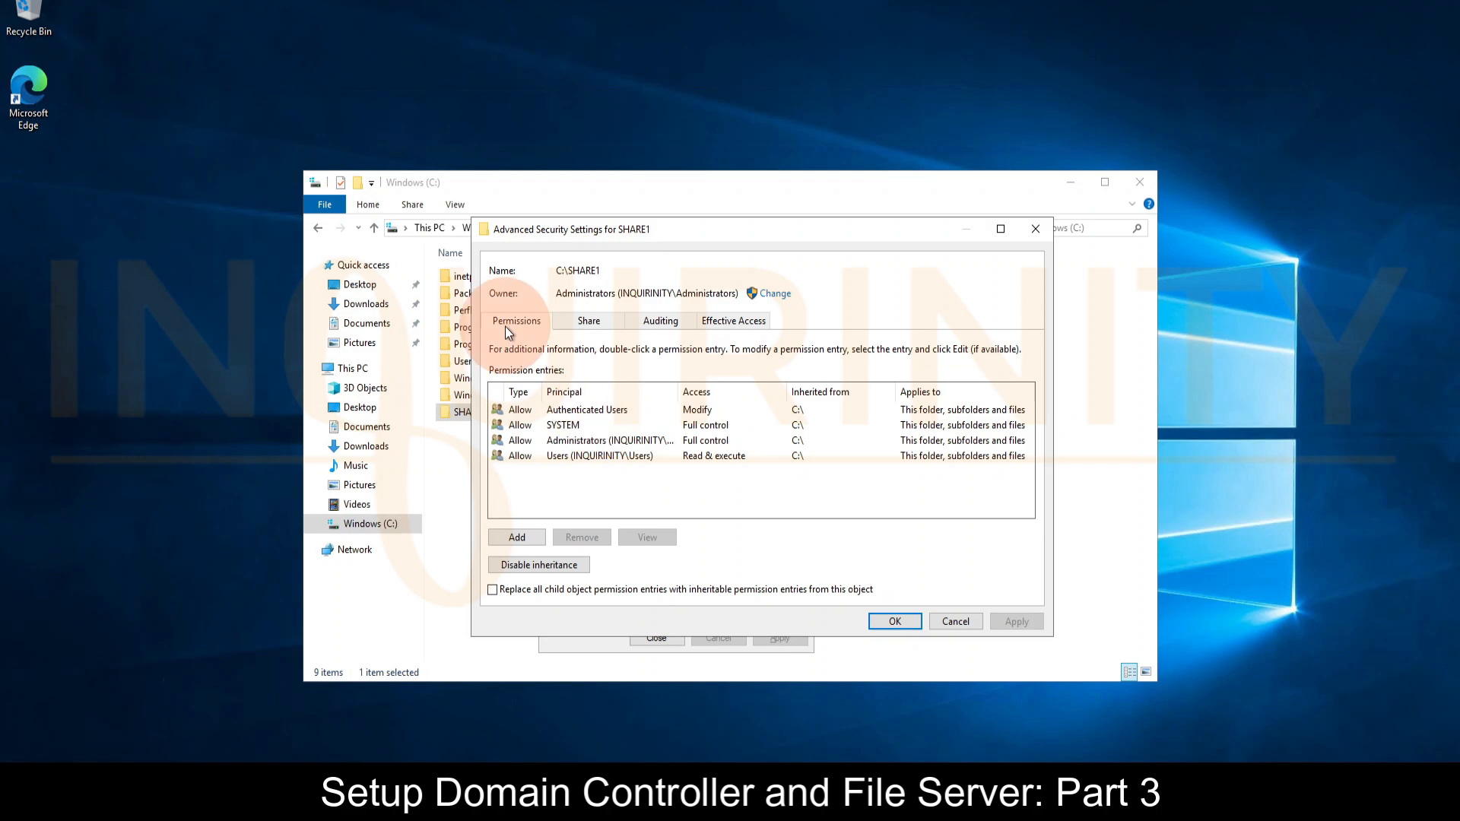
left_click(593, 327)
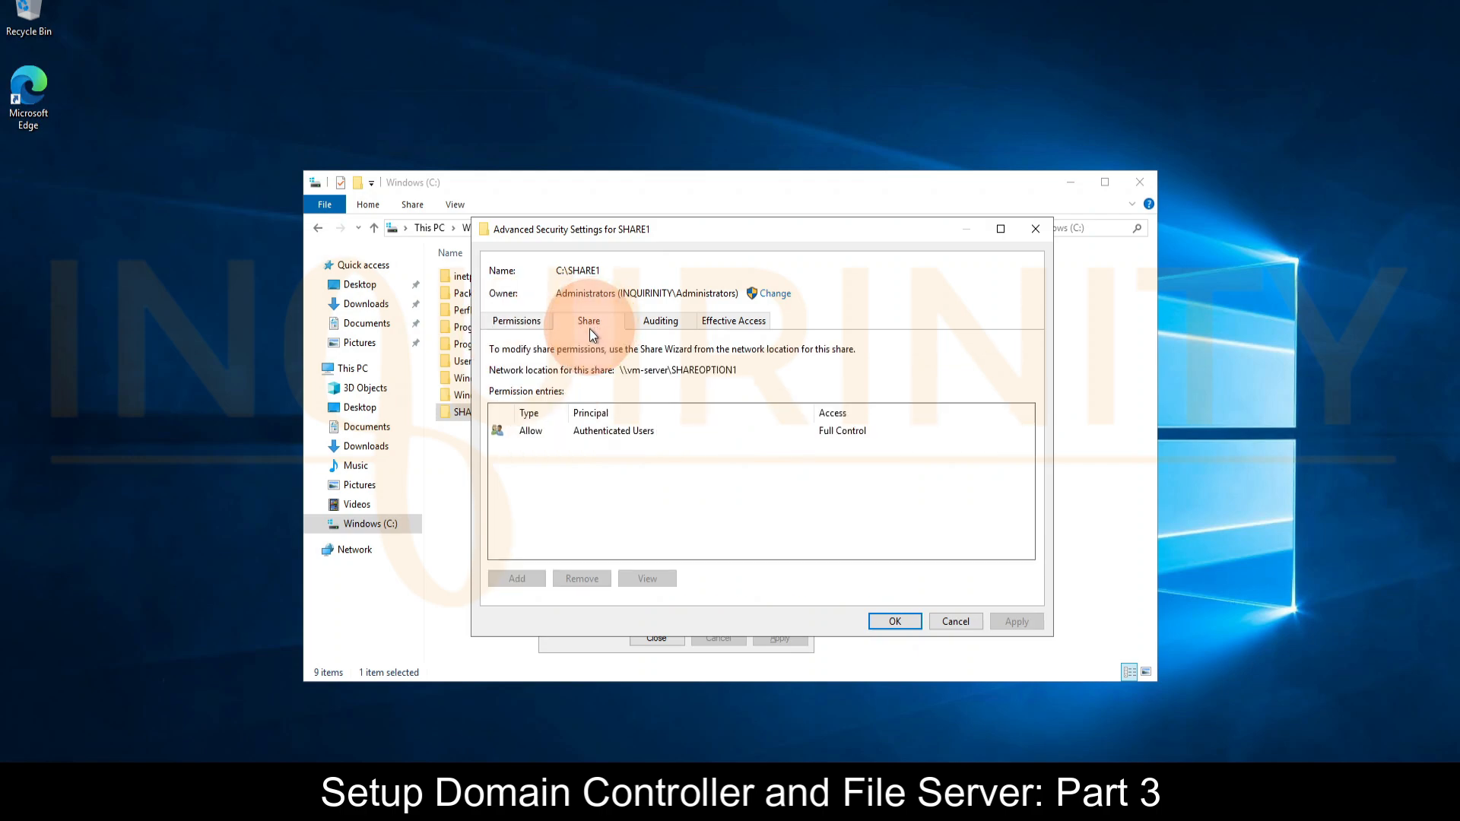
left_click(518, 318)
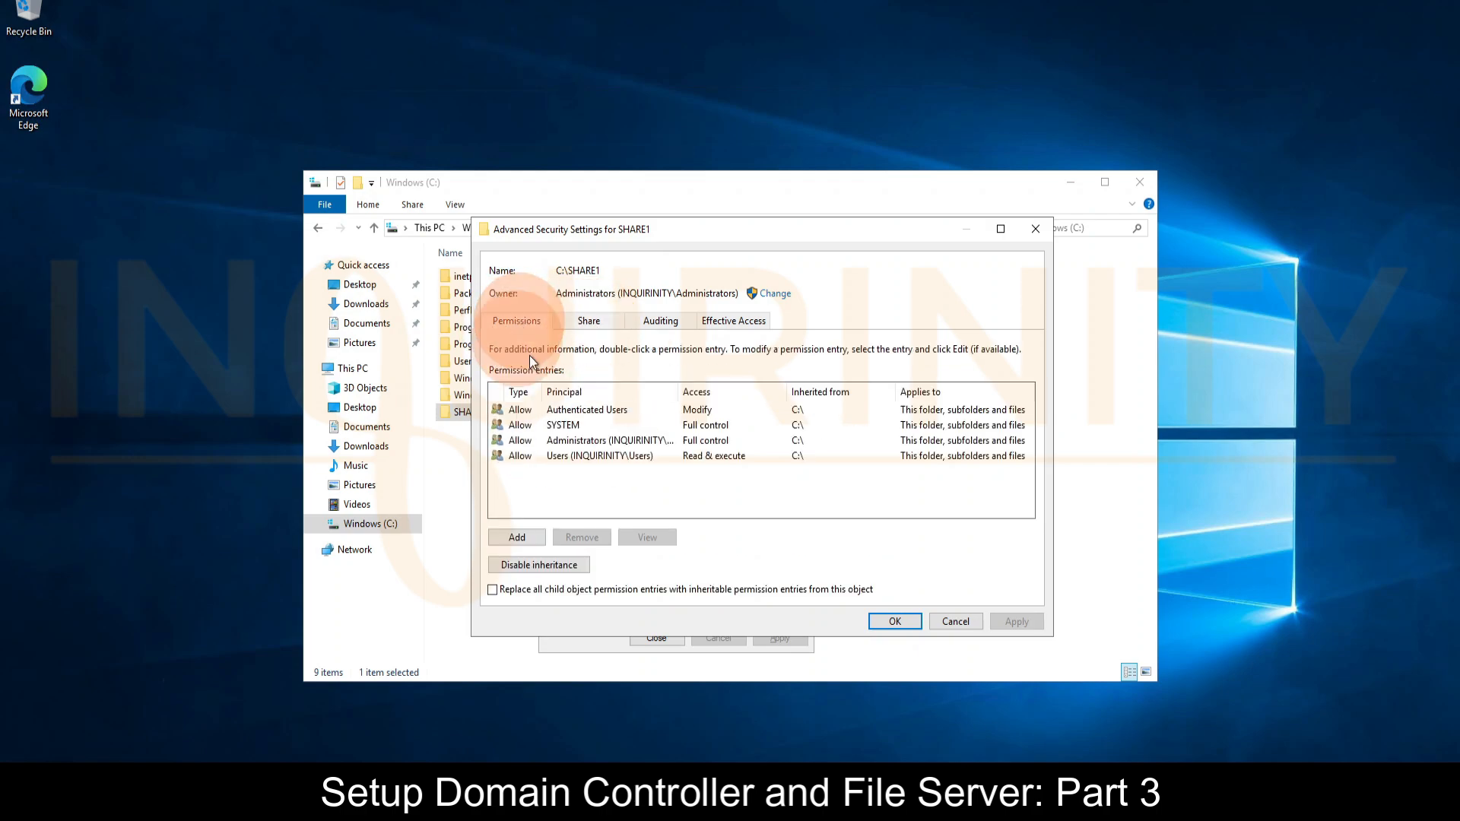
left_click(600, 411)
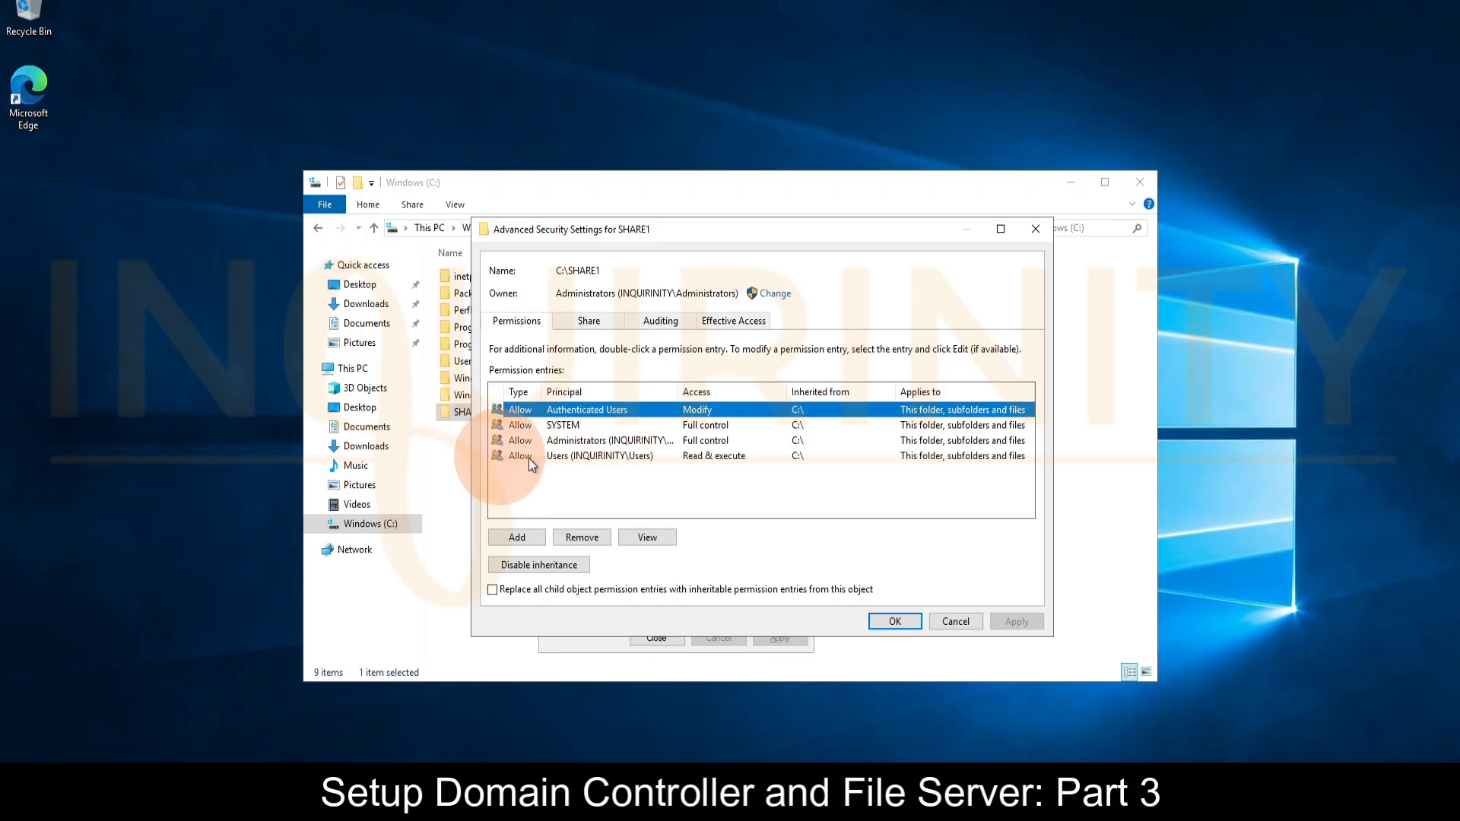
left_click(562, 456)
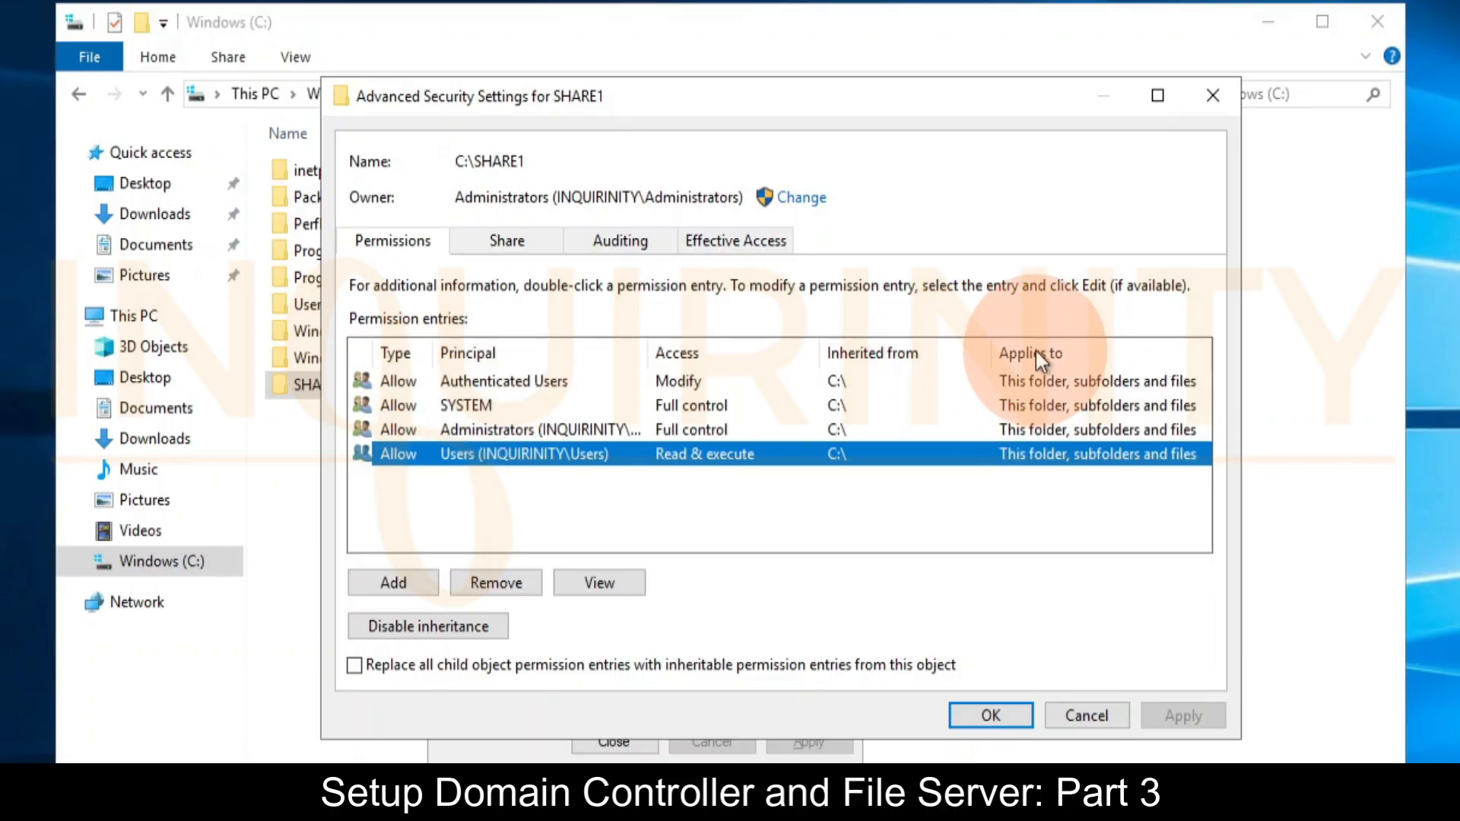
left_click(487, 378)
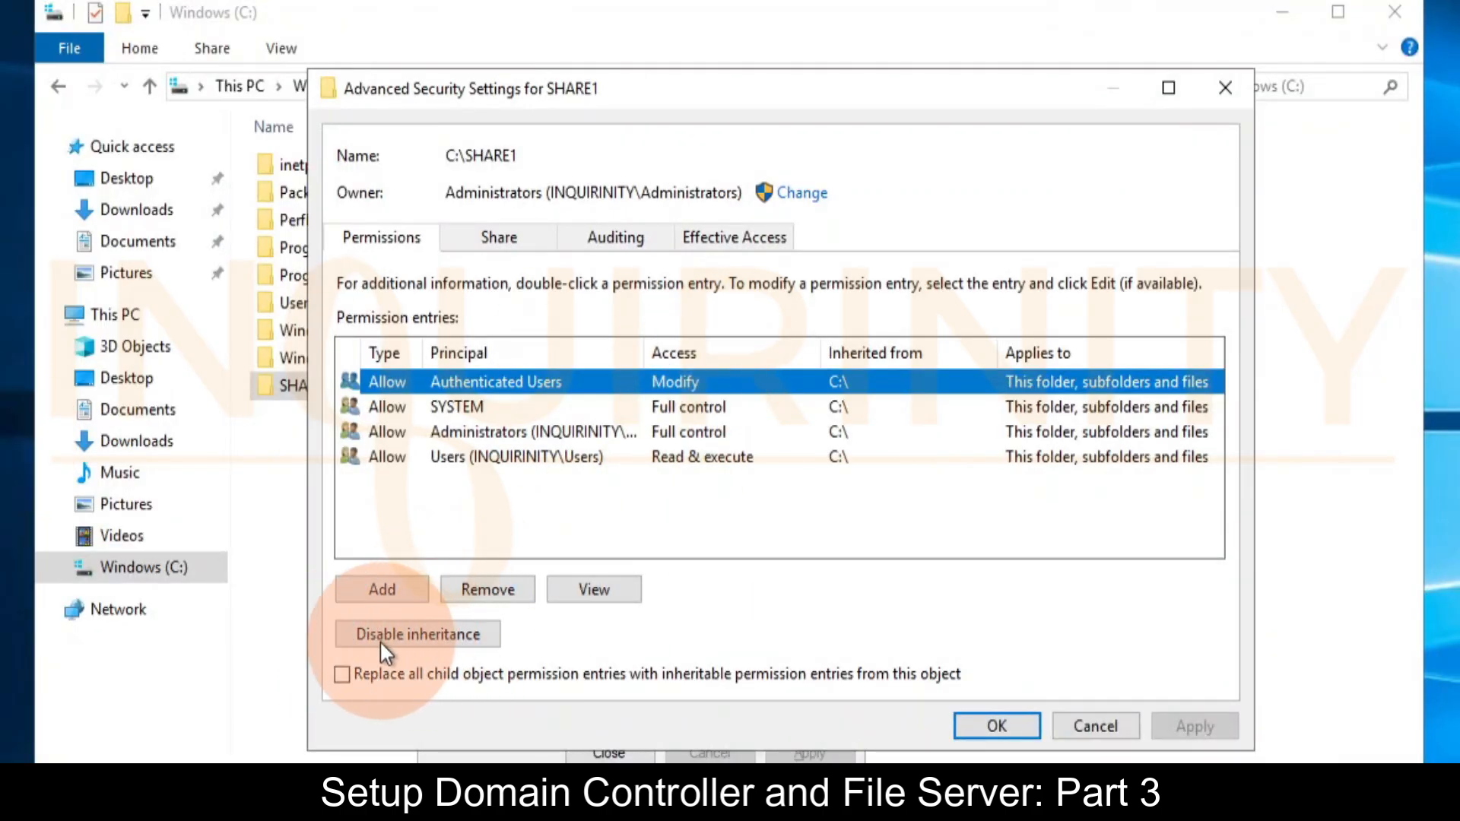
- Disable inheritance on SHARE1, convert the inherited permissions into explicit permissions, and apply the change
left_click(400, 635)
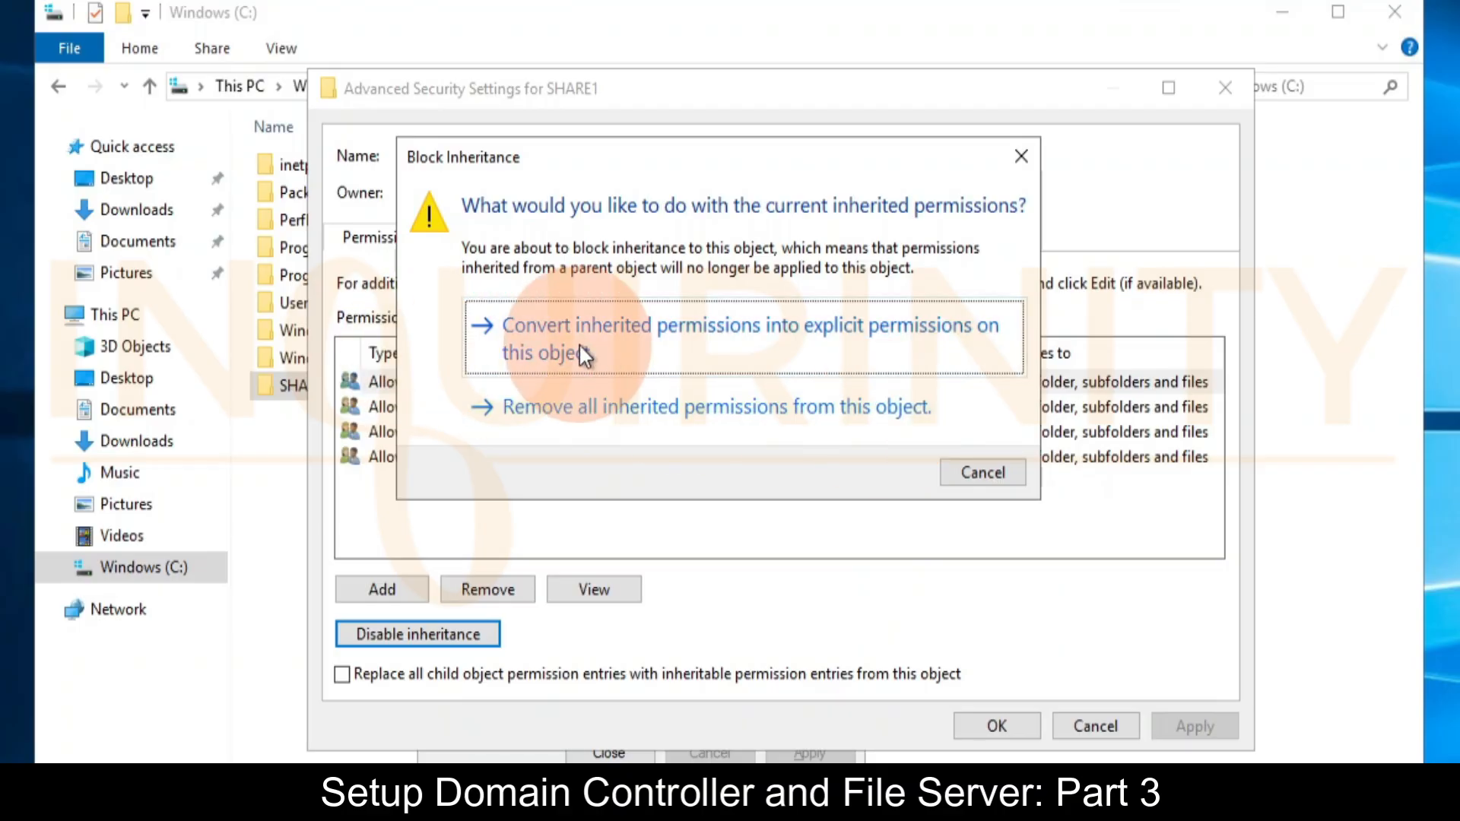
left_click_drag(553, 153, 911, 128)
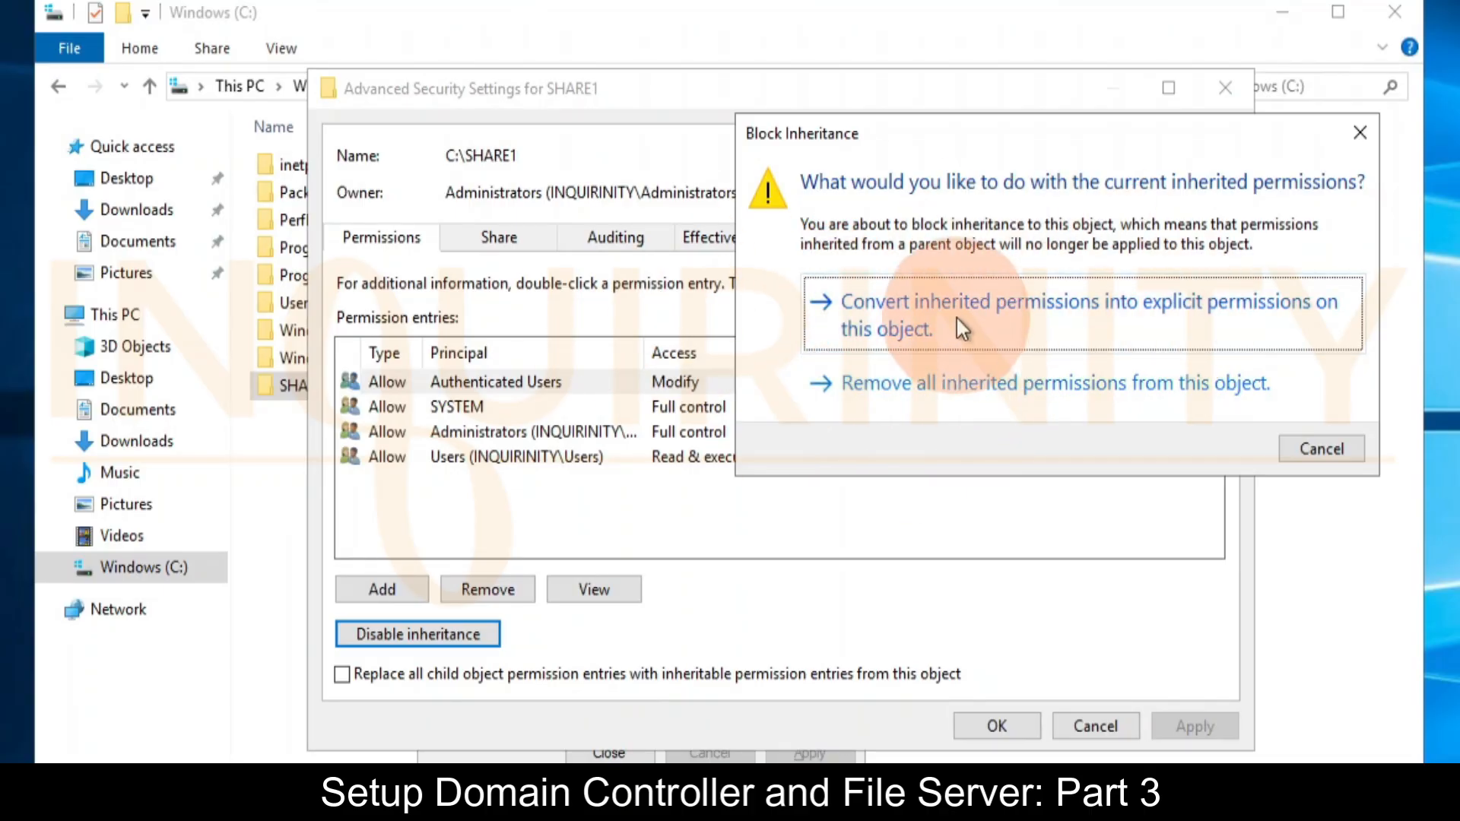
left_click_drag(979, 134, 998, 190)
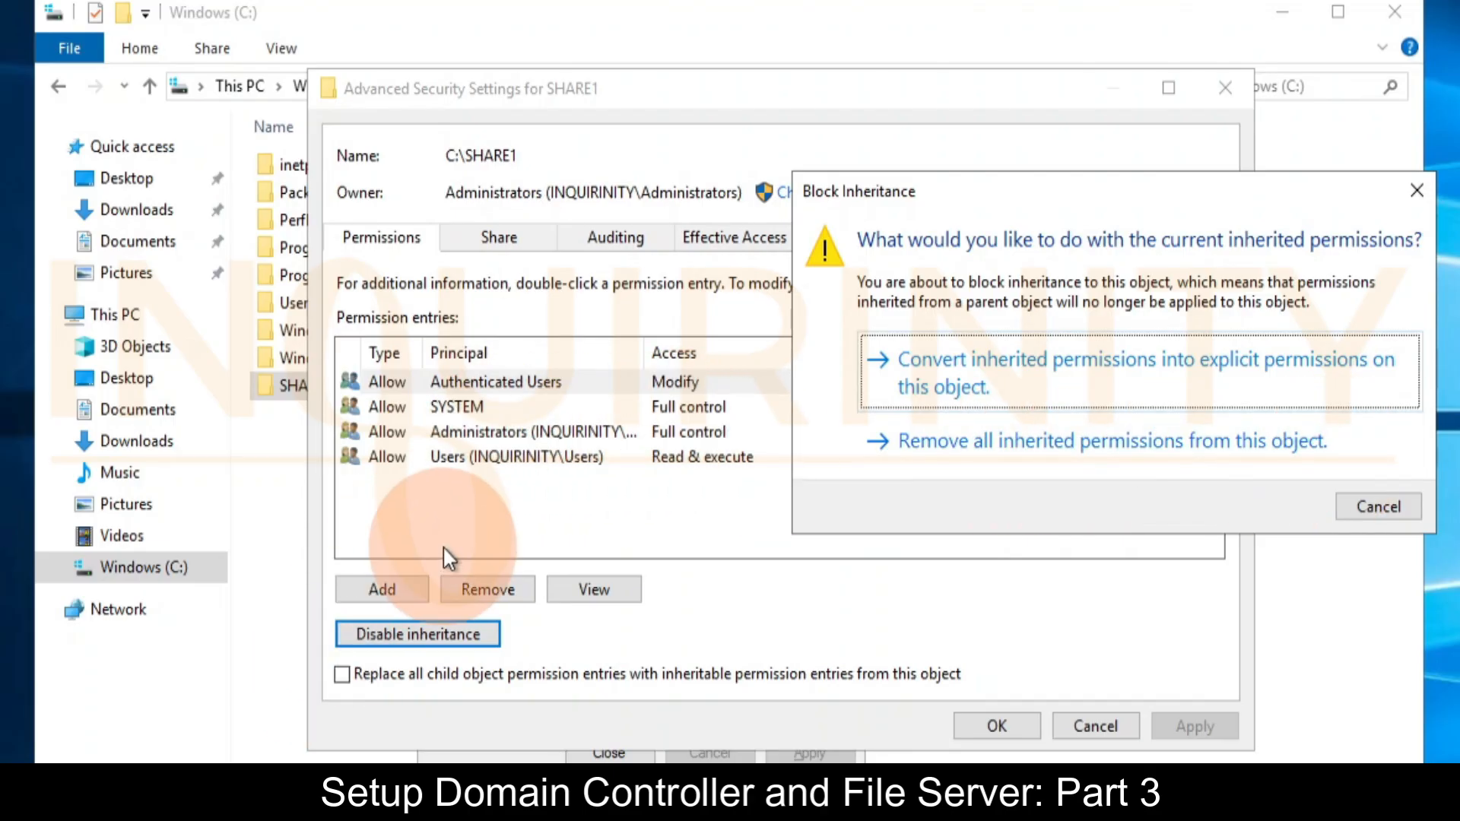
left_click_drag(983, 194, 923, 222)
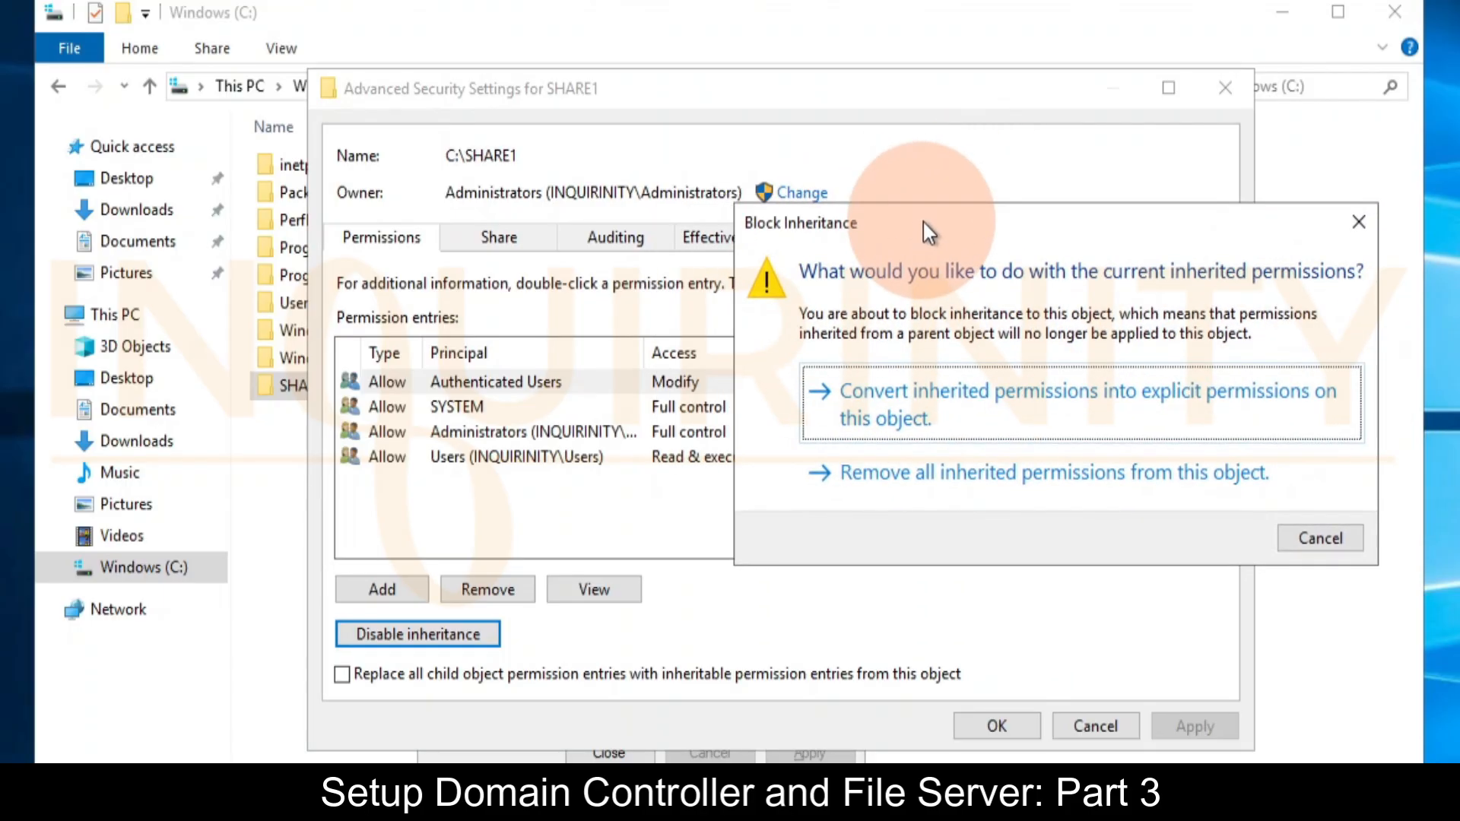
left_click(952, 406)
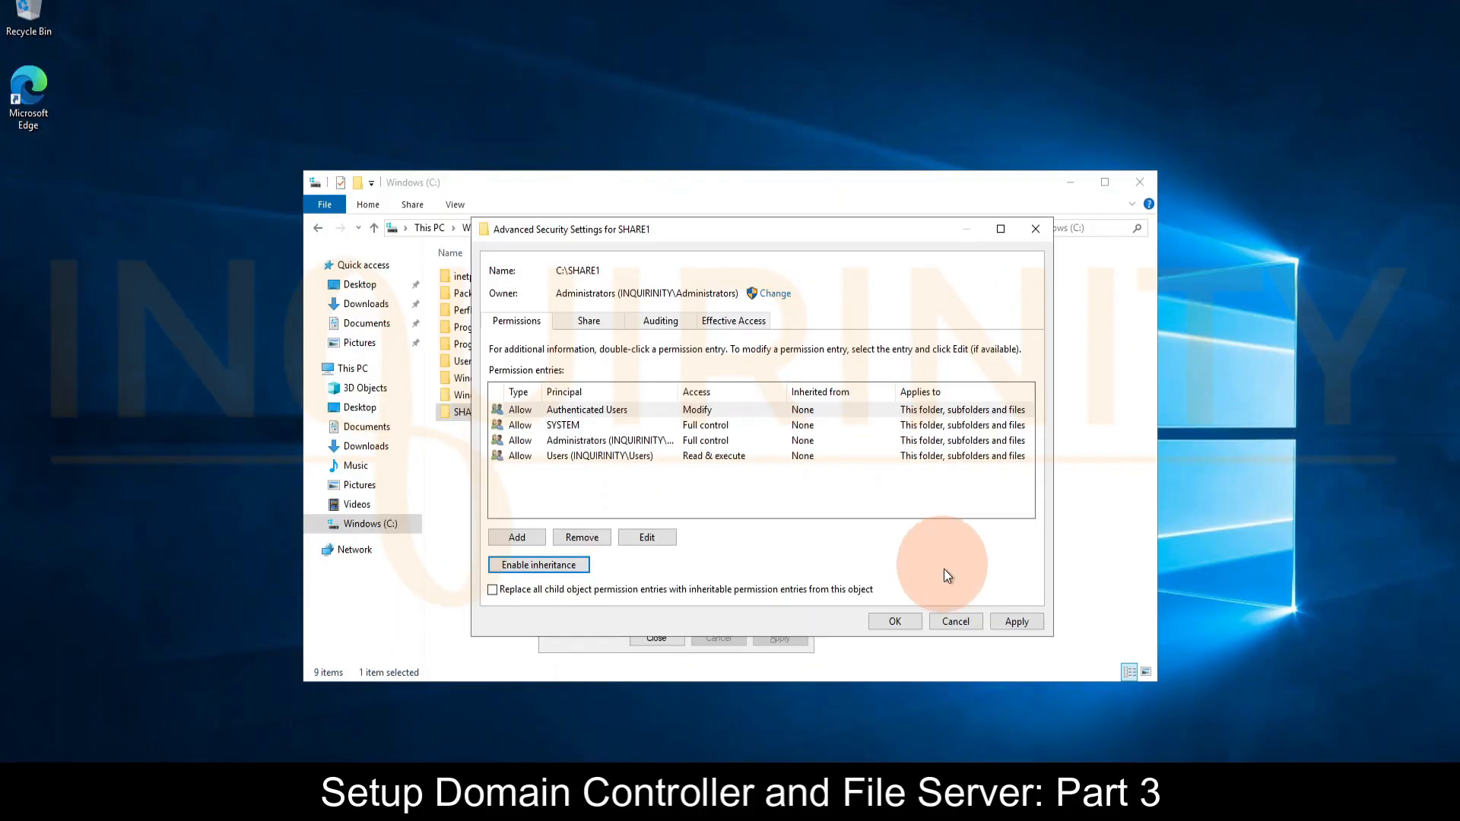
left_click(1195, 726)
- Limit the Authenticated Users permission entry on SHARE1 to "This folder only"
left_click(560, 378)
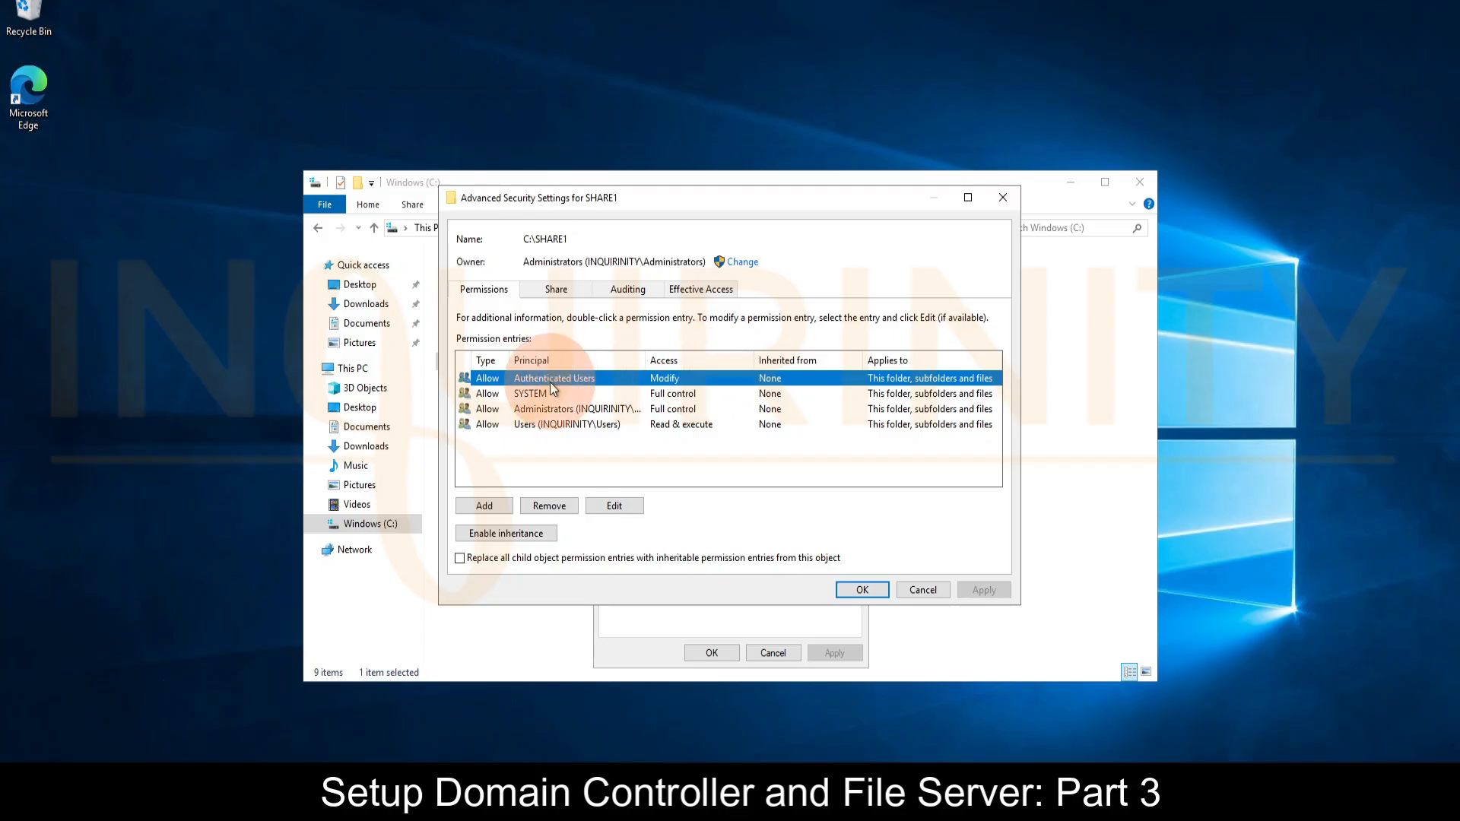
left_click(615, 506)
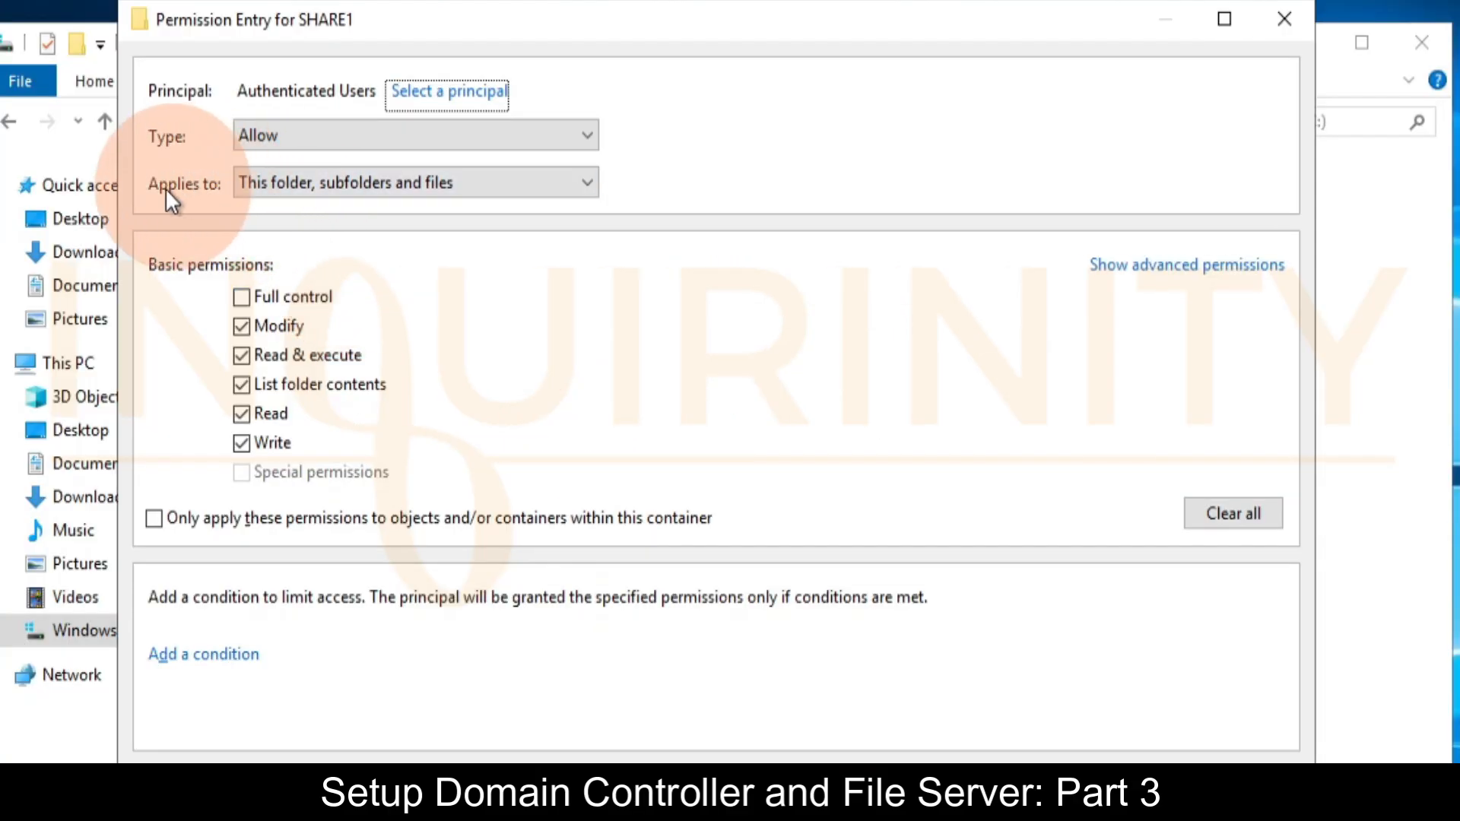
left_click(312, 181)
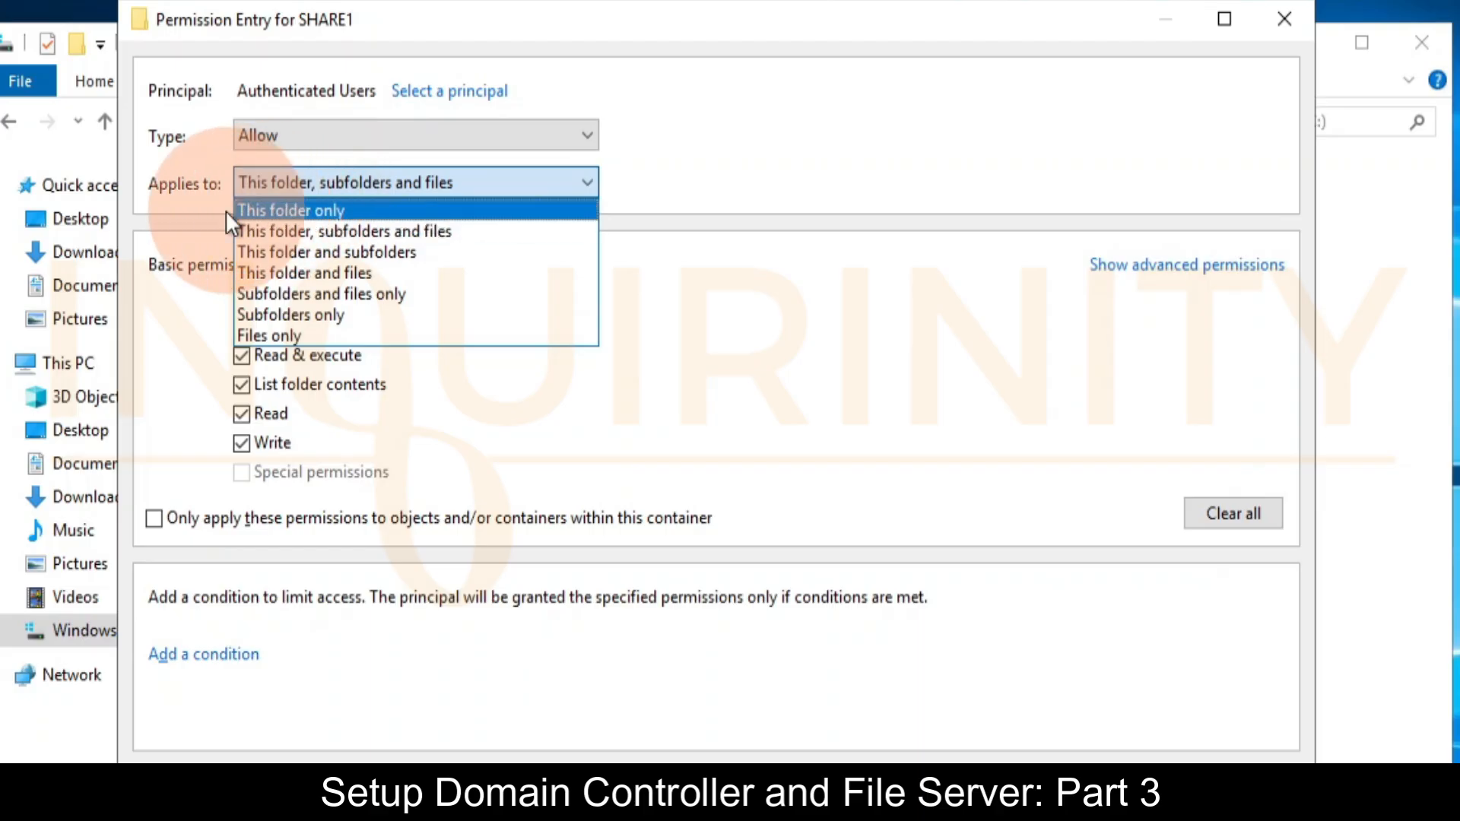
left_click(295, 209)
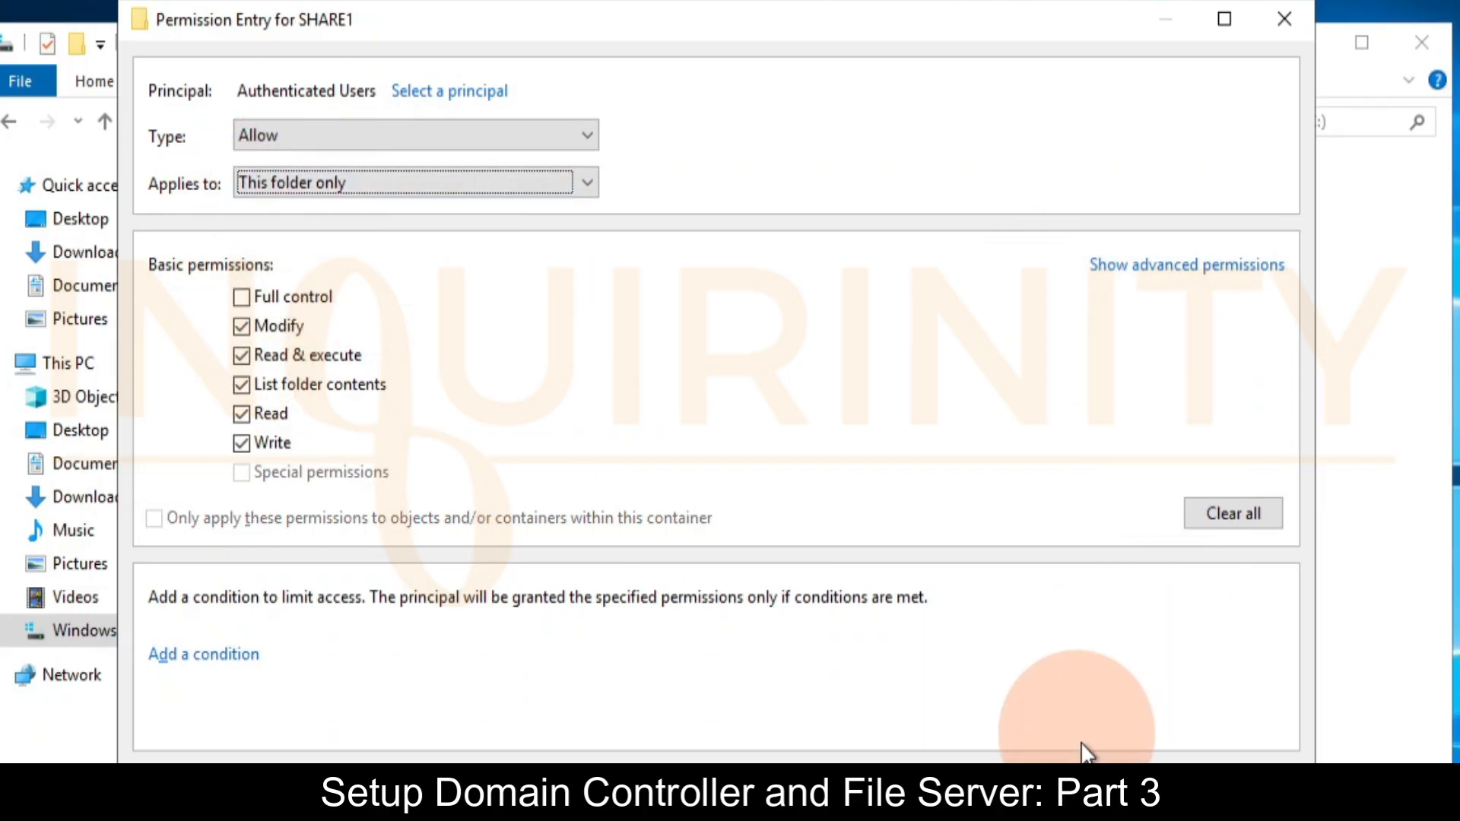
left_click(1084, 753)
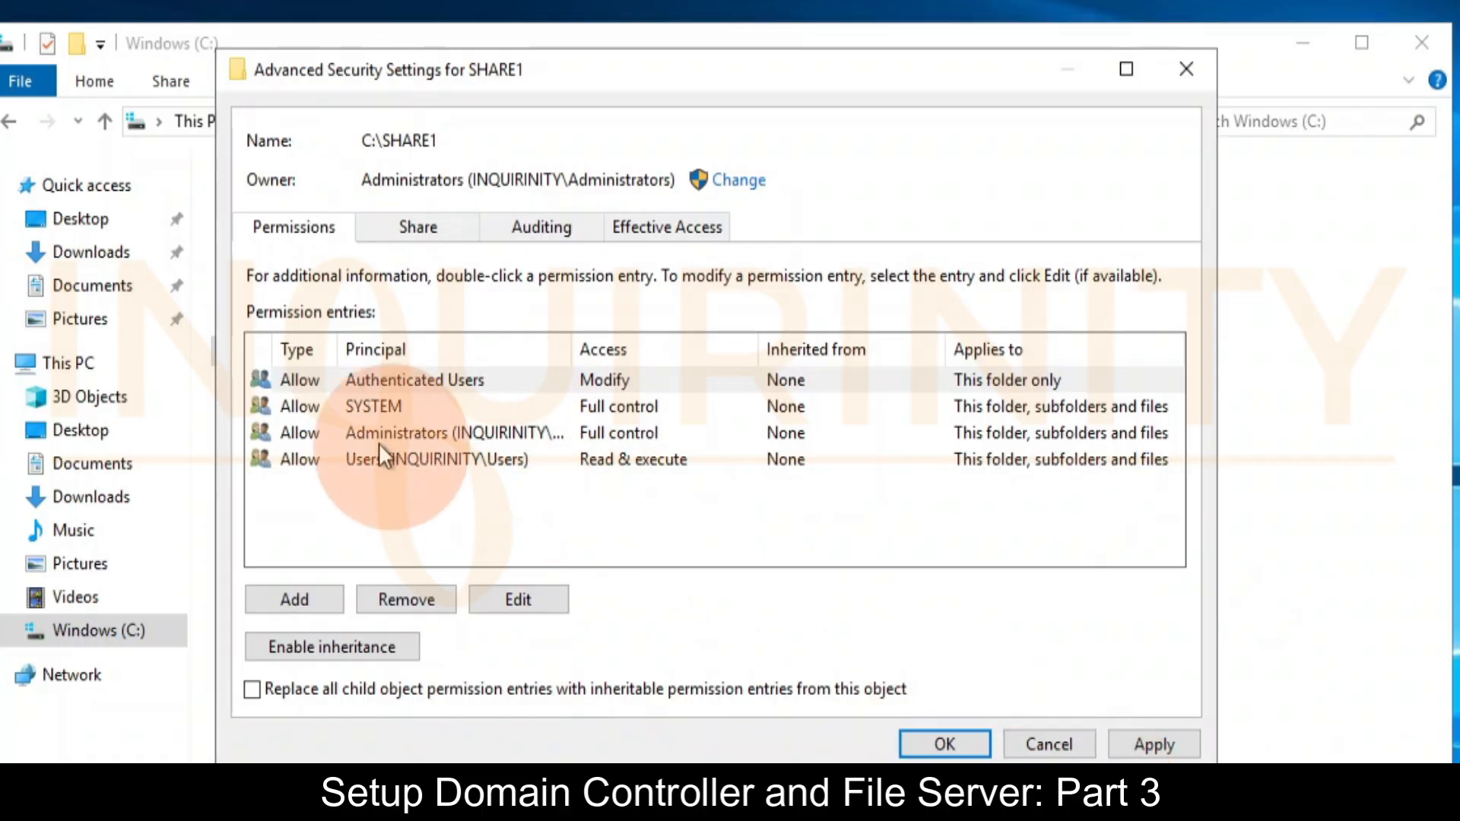
- Review the SYSTEM and Administrators permission entries, widening the Principal column to read the full names
left_click(393, 405)
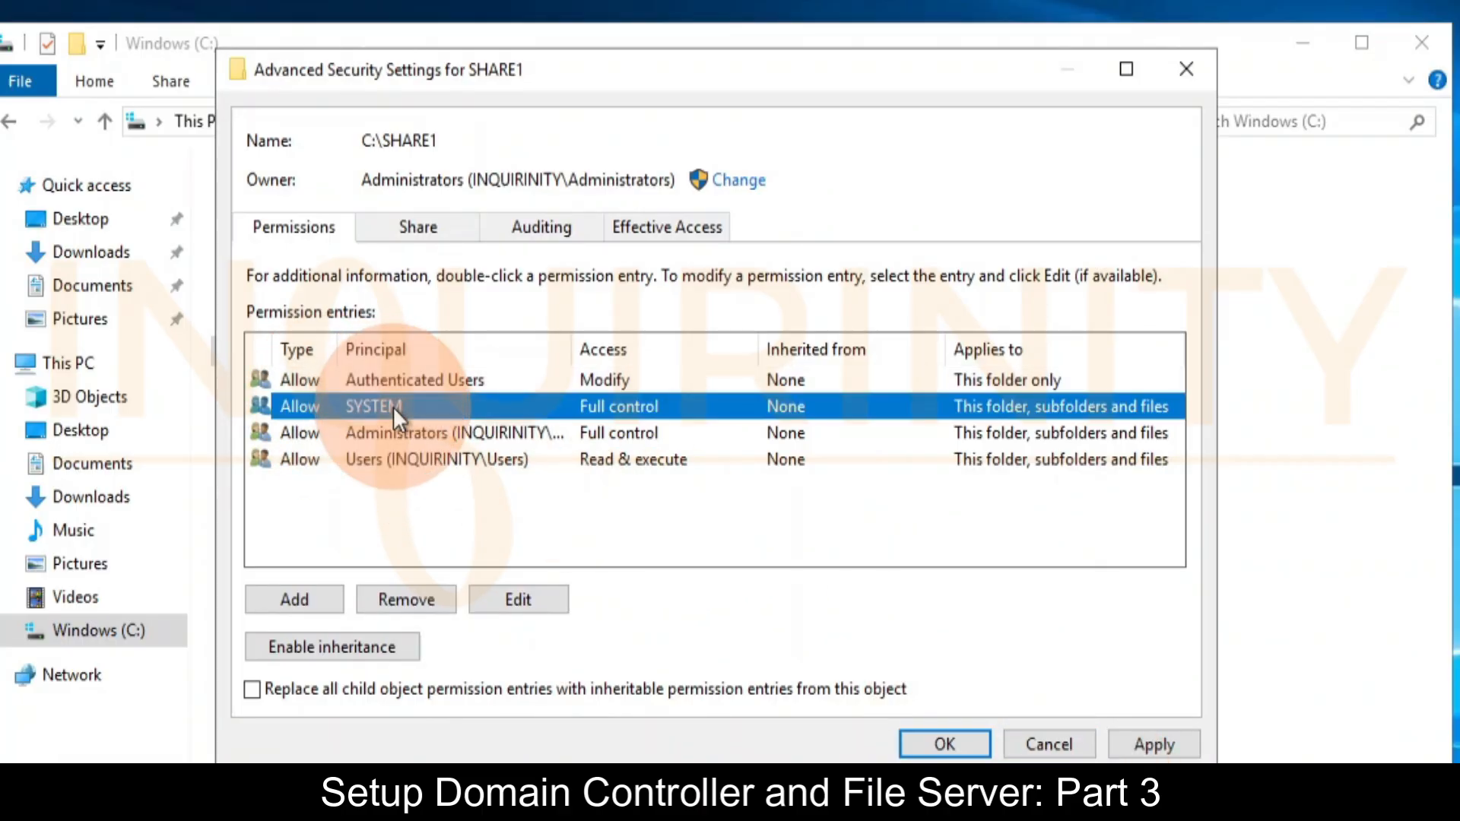
left_click(405, 432)
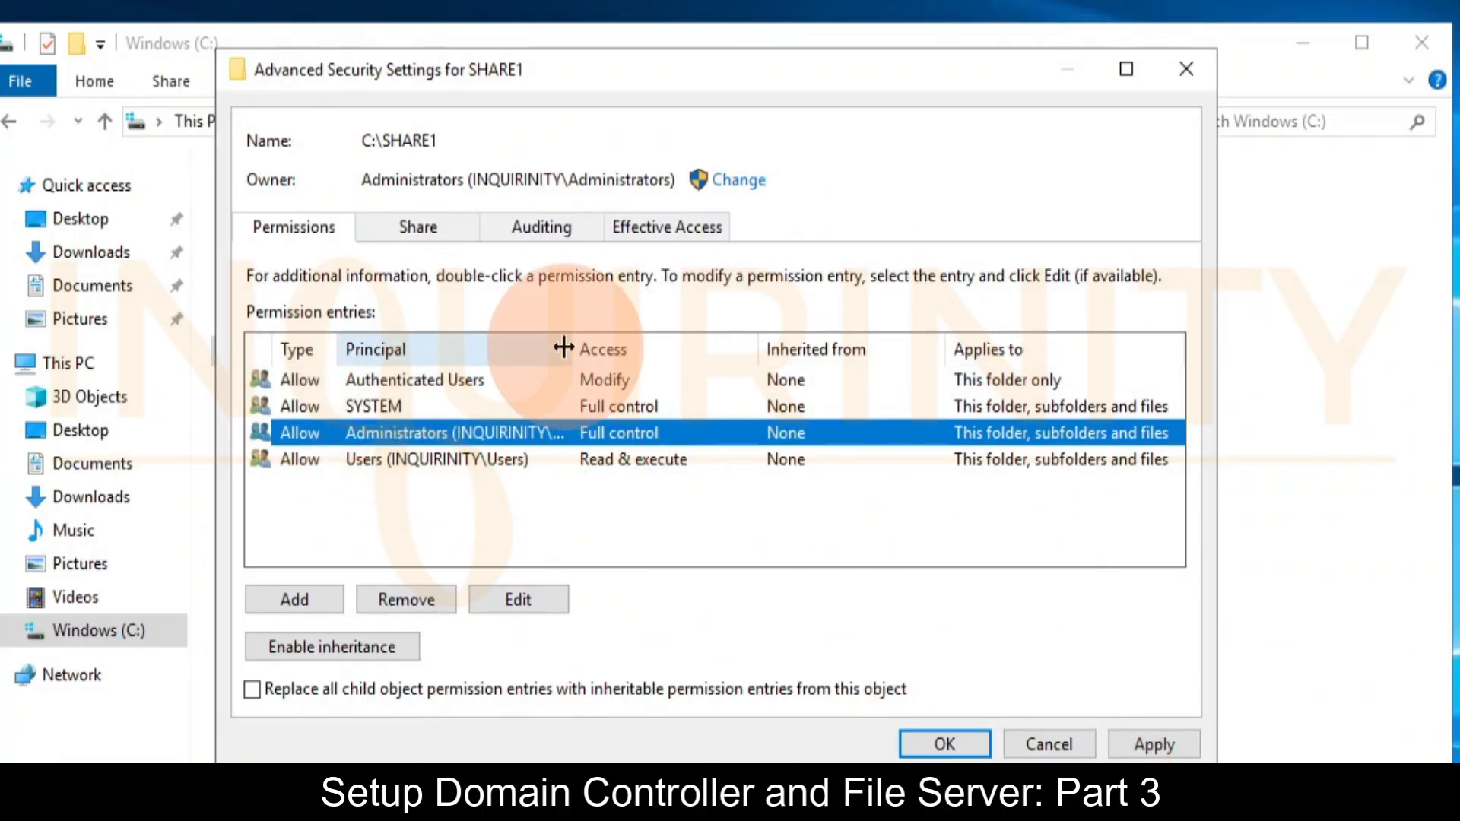
left_click_drag(567, 346, 647, 329)
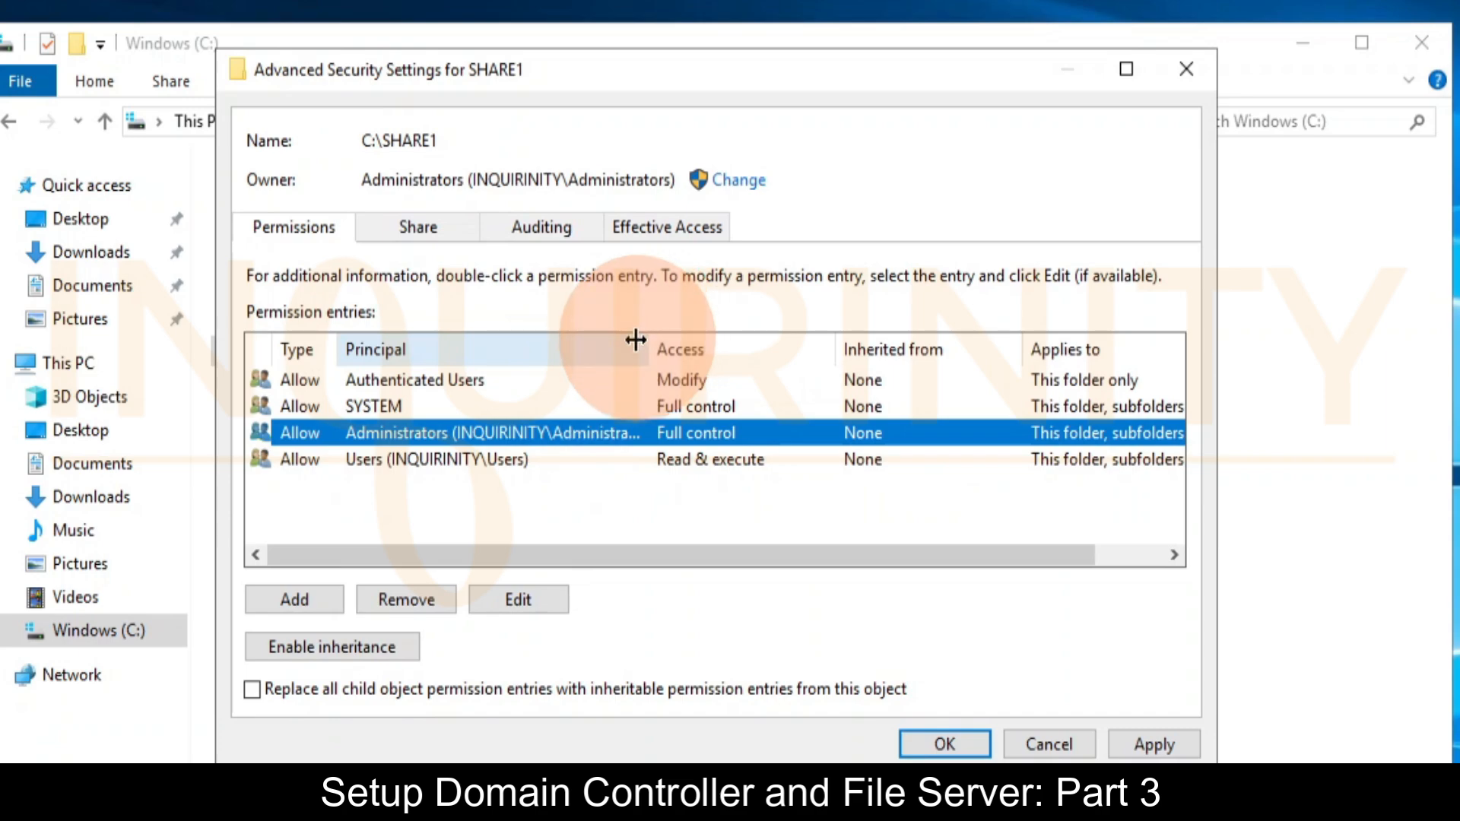
left_click_drag(412, 550, 301, 505)
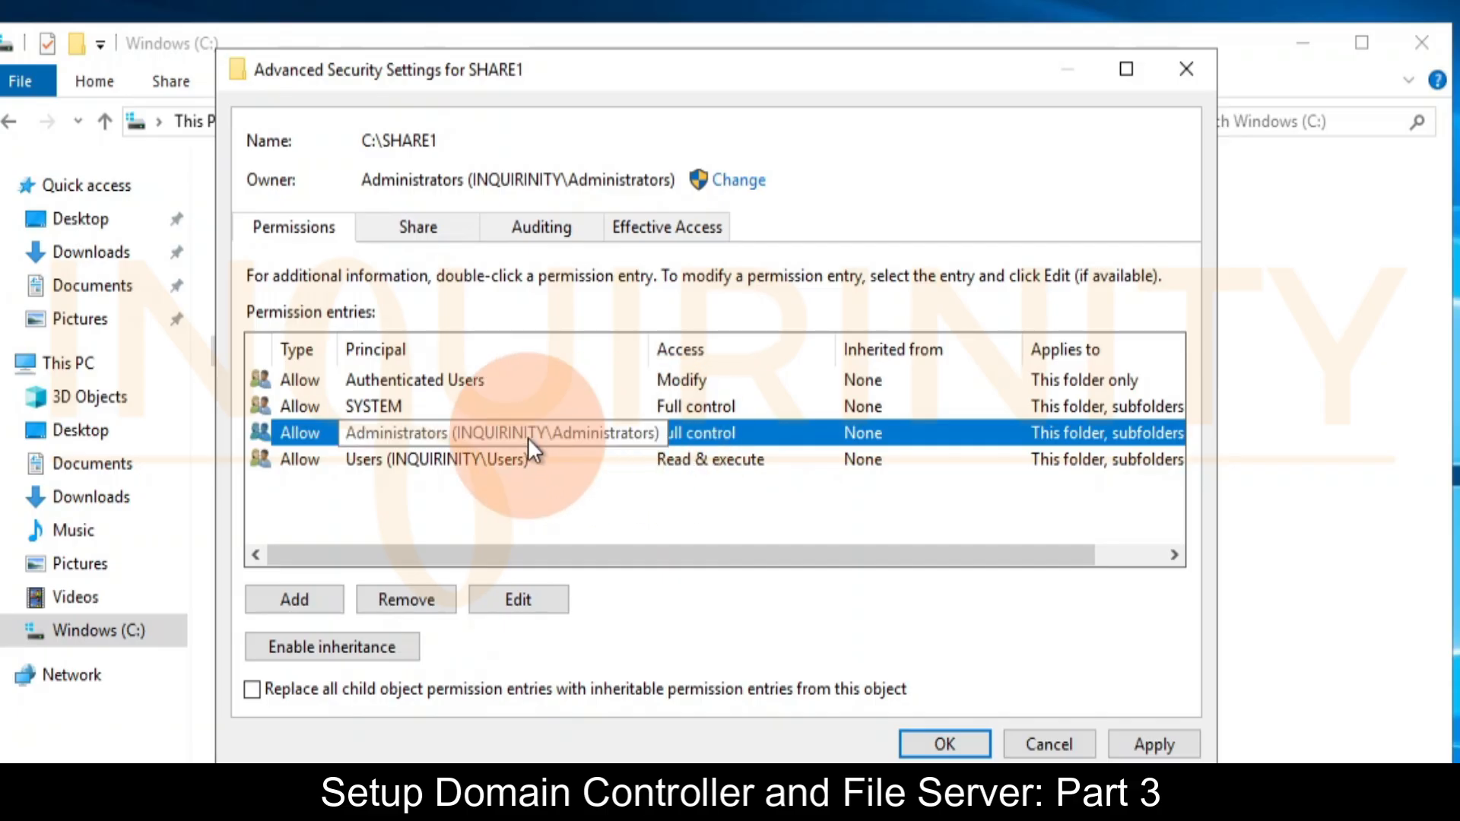
- Limit the Users (INQUIRINITY\Users) entry to "This folder only", apply the security changes, and close SHARE1's properties
left_click(365, 461)
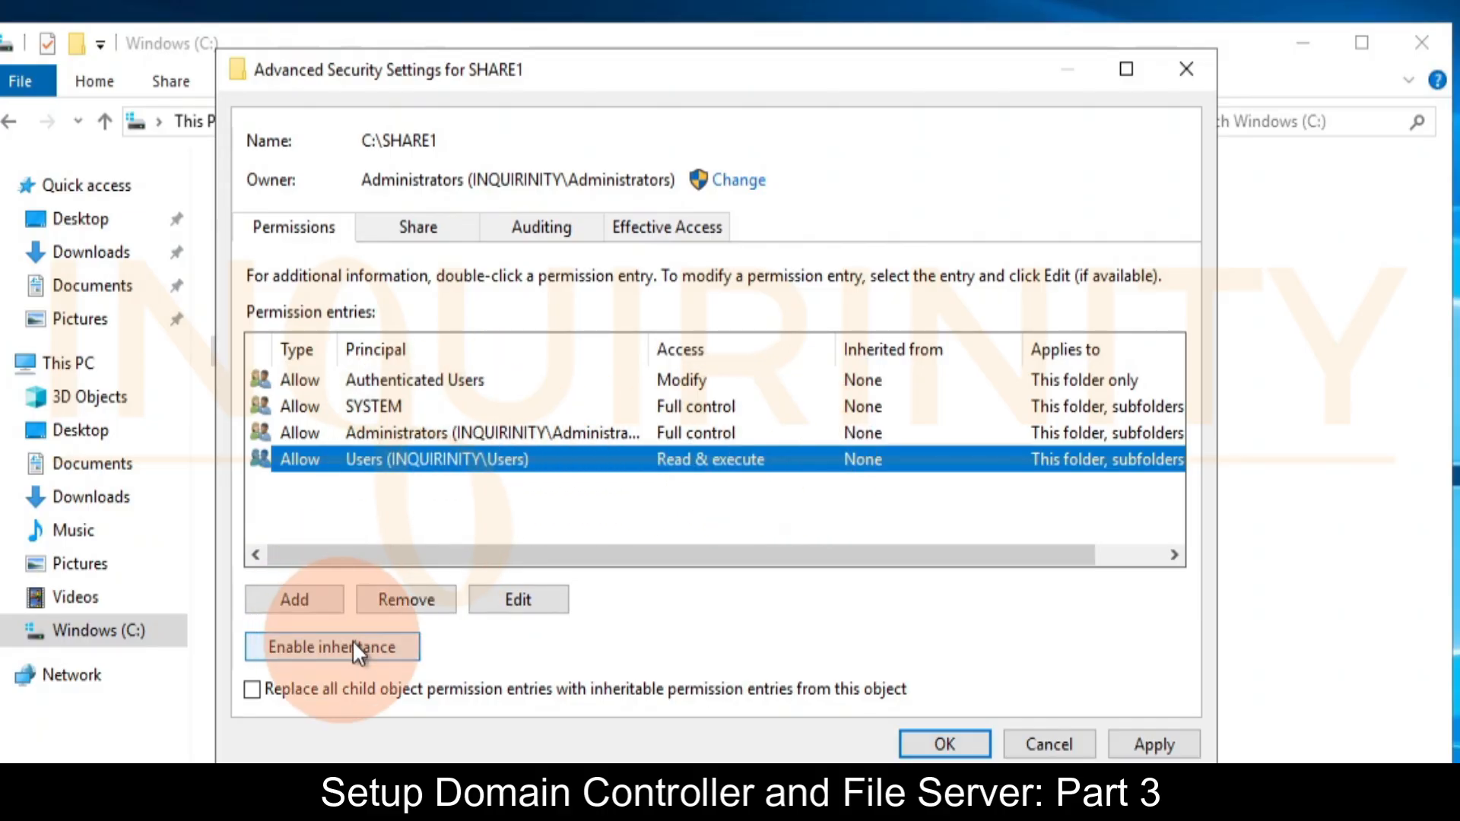
double_click(430, 461)
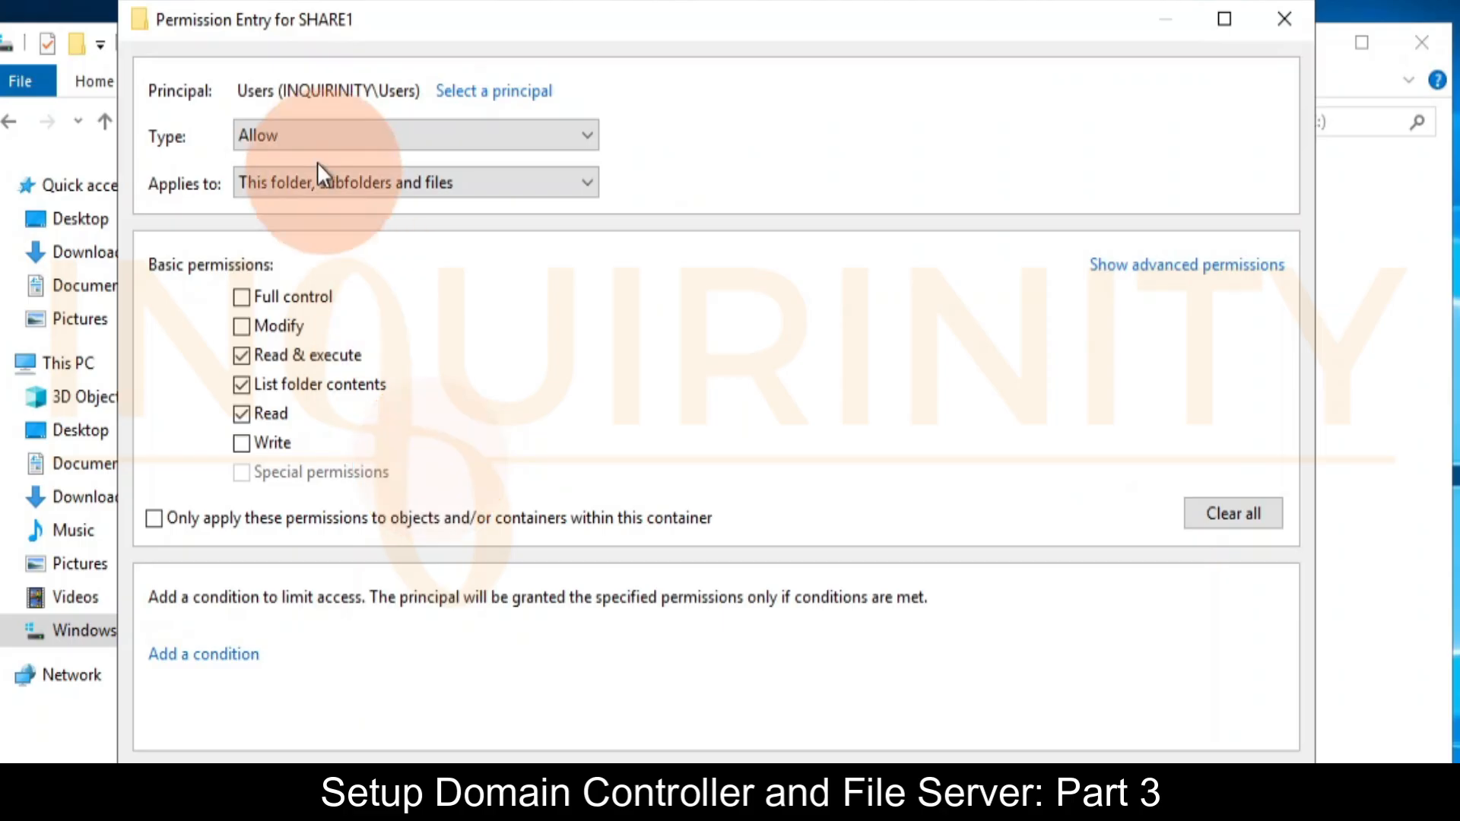
left_click(289, 185)
left_click(276, 210)
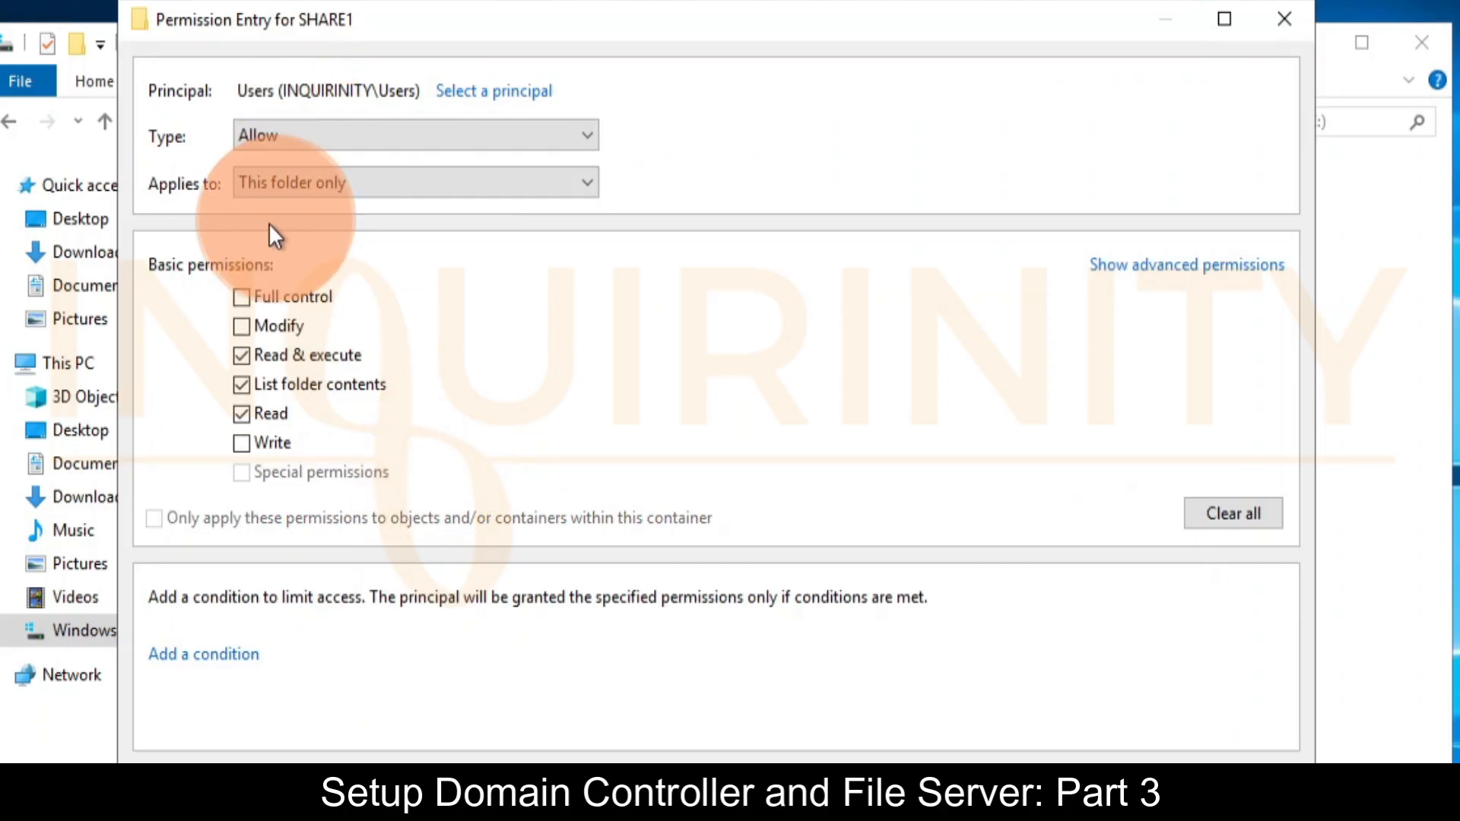
left_click(1148, 791)
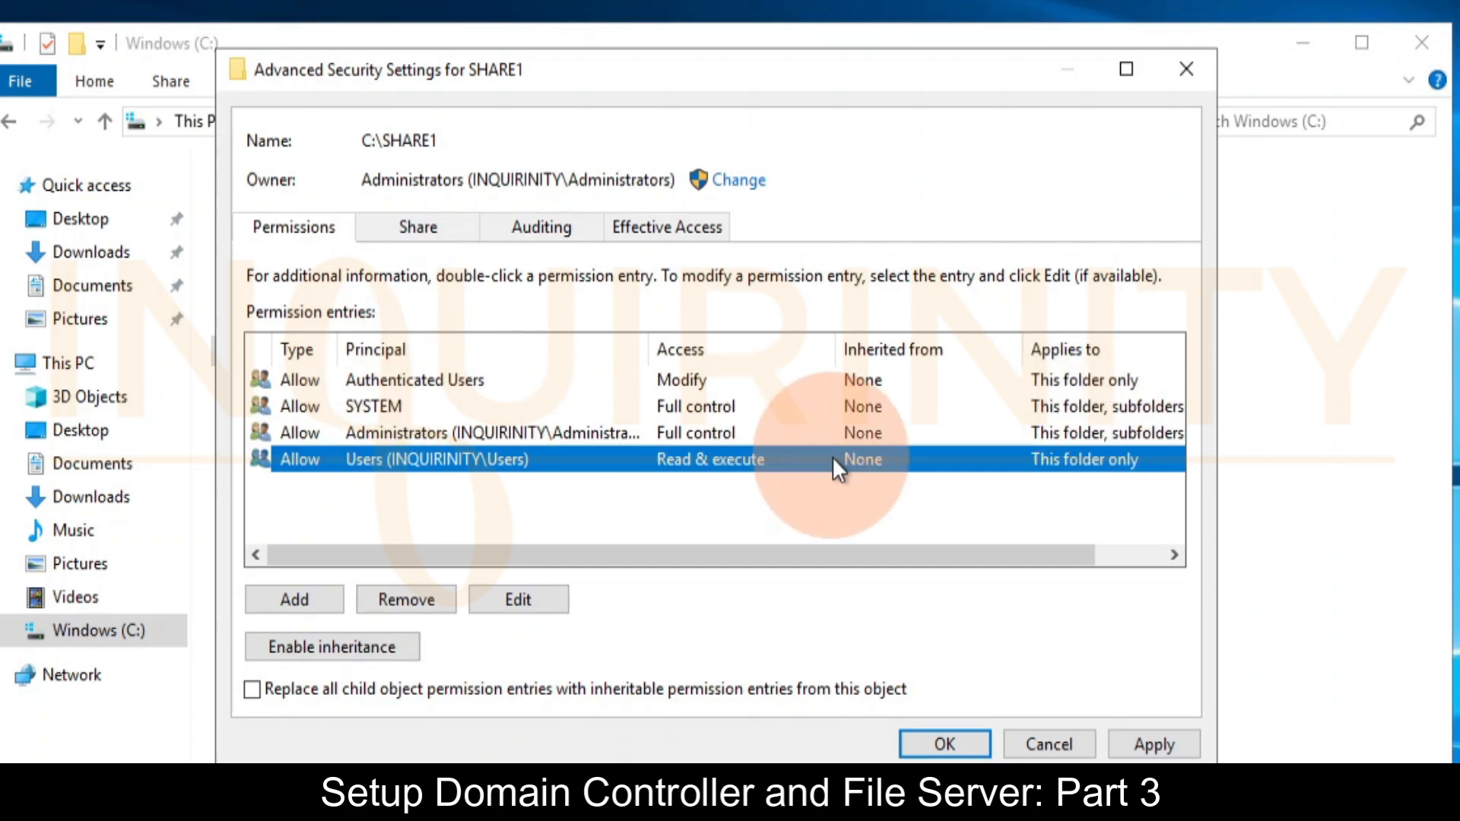
left_click(1150, 745)
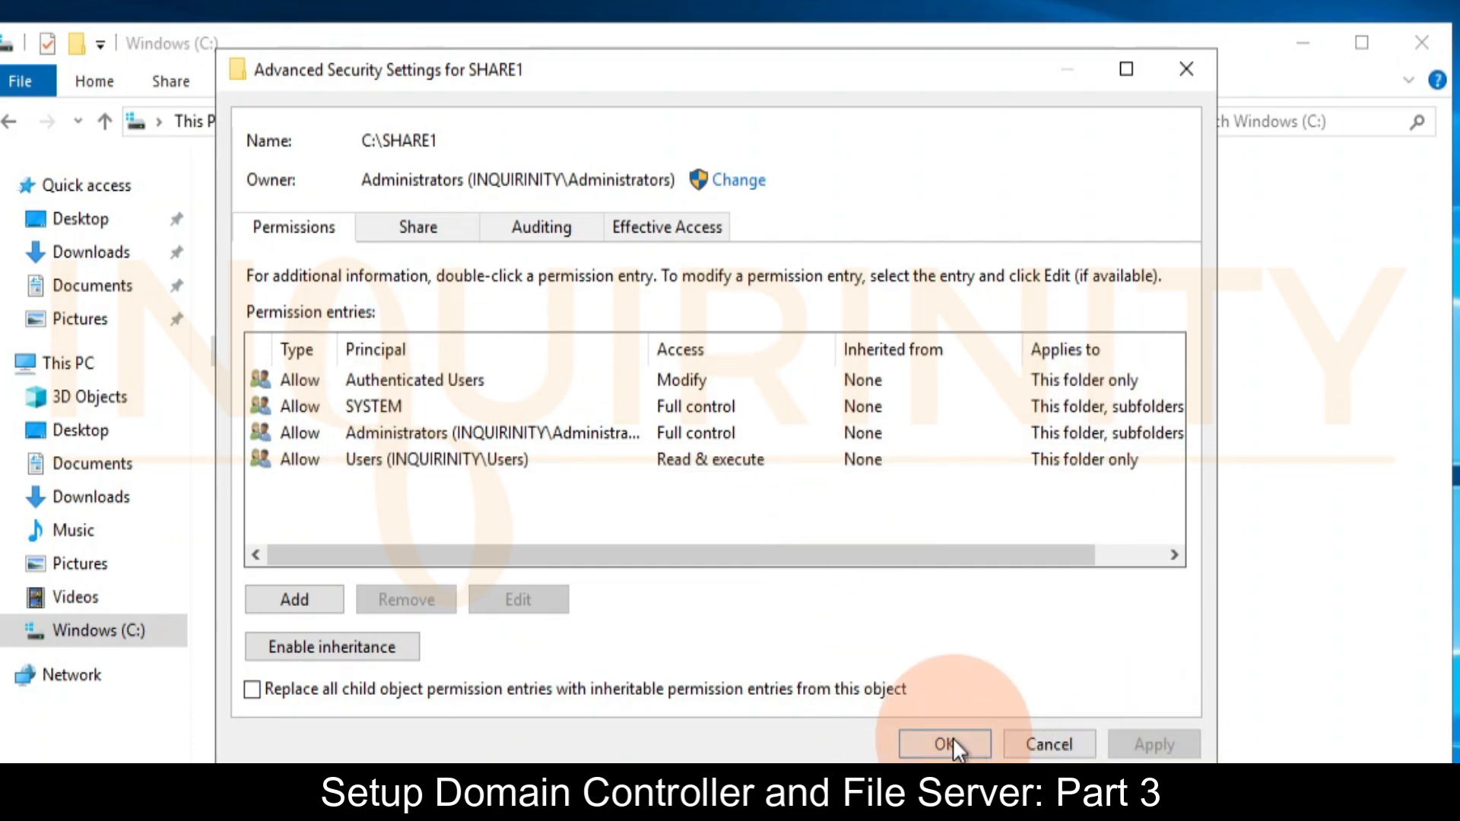
left_click(947, 743)
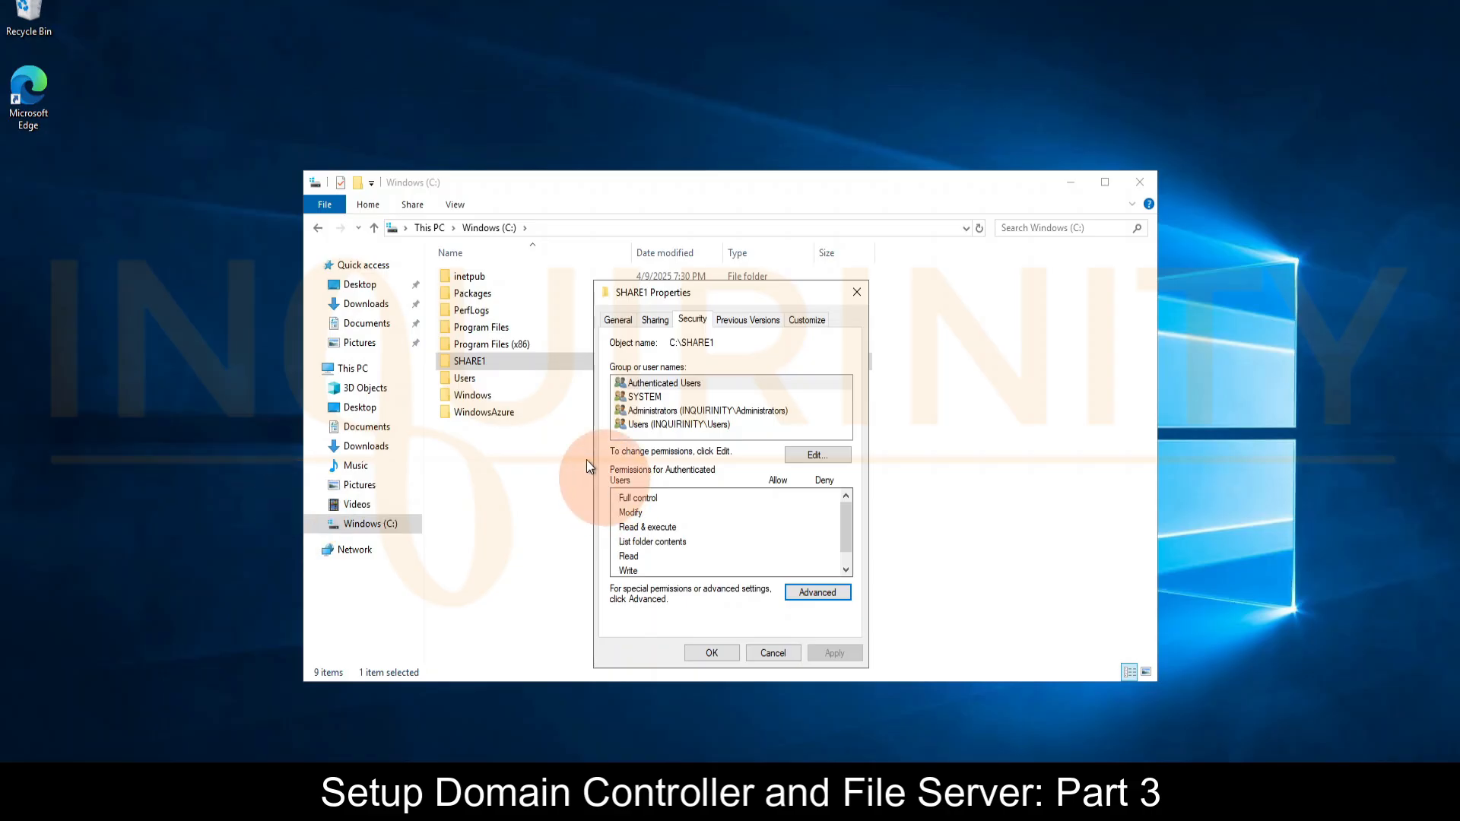
left_click(718, 655)
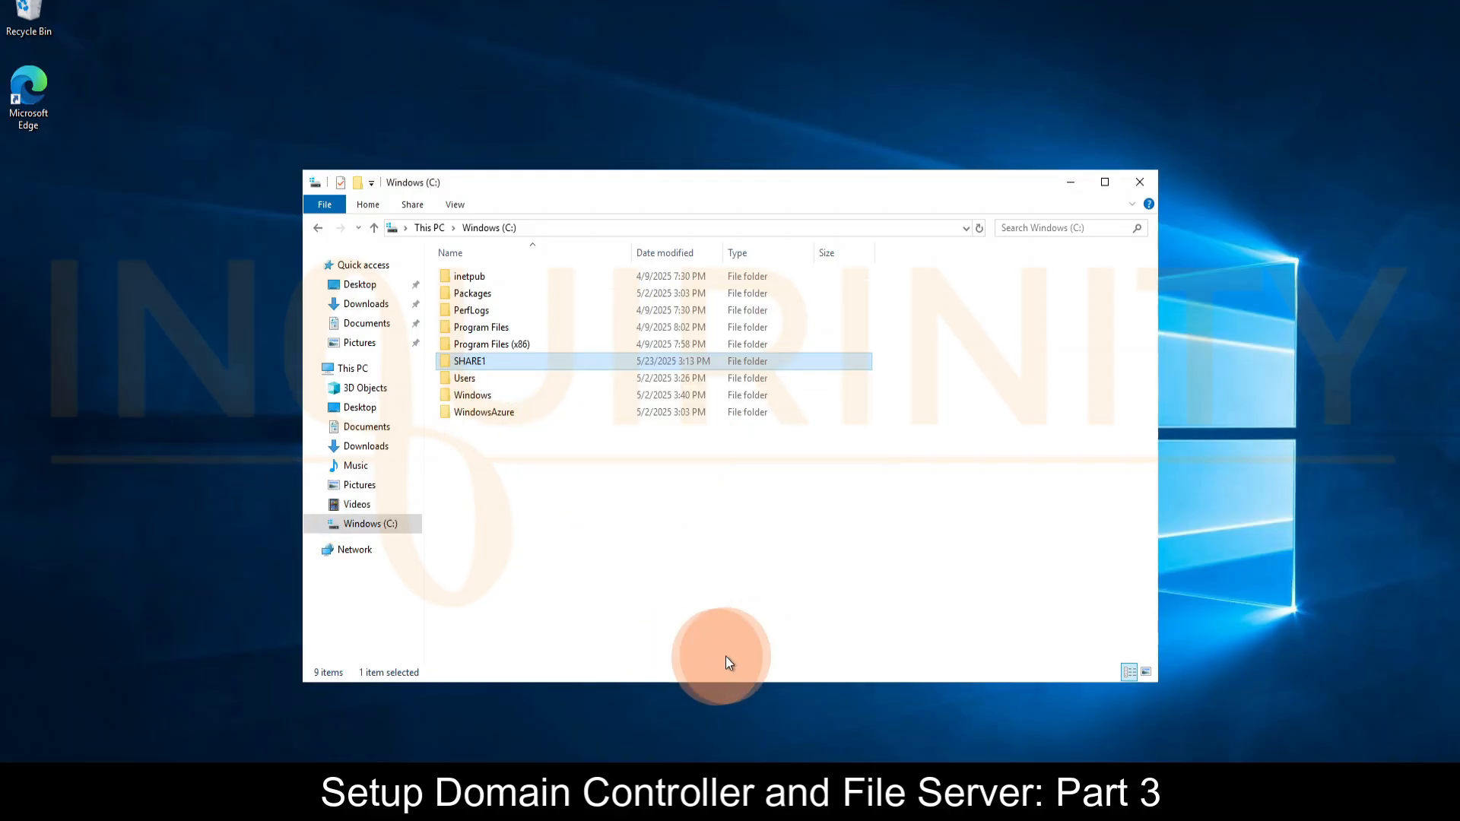
- Create a folder named sample inside the SHARE1 folder on drive C
double_click(465, 361)
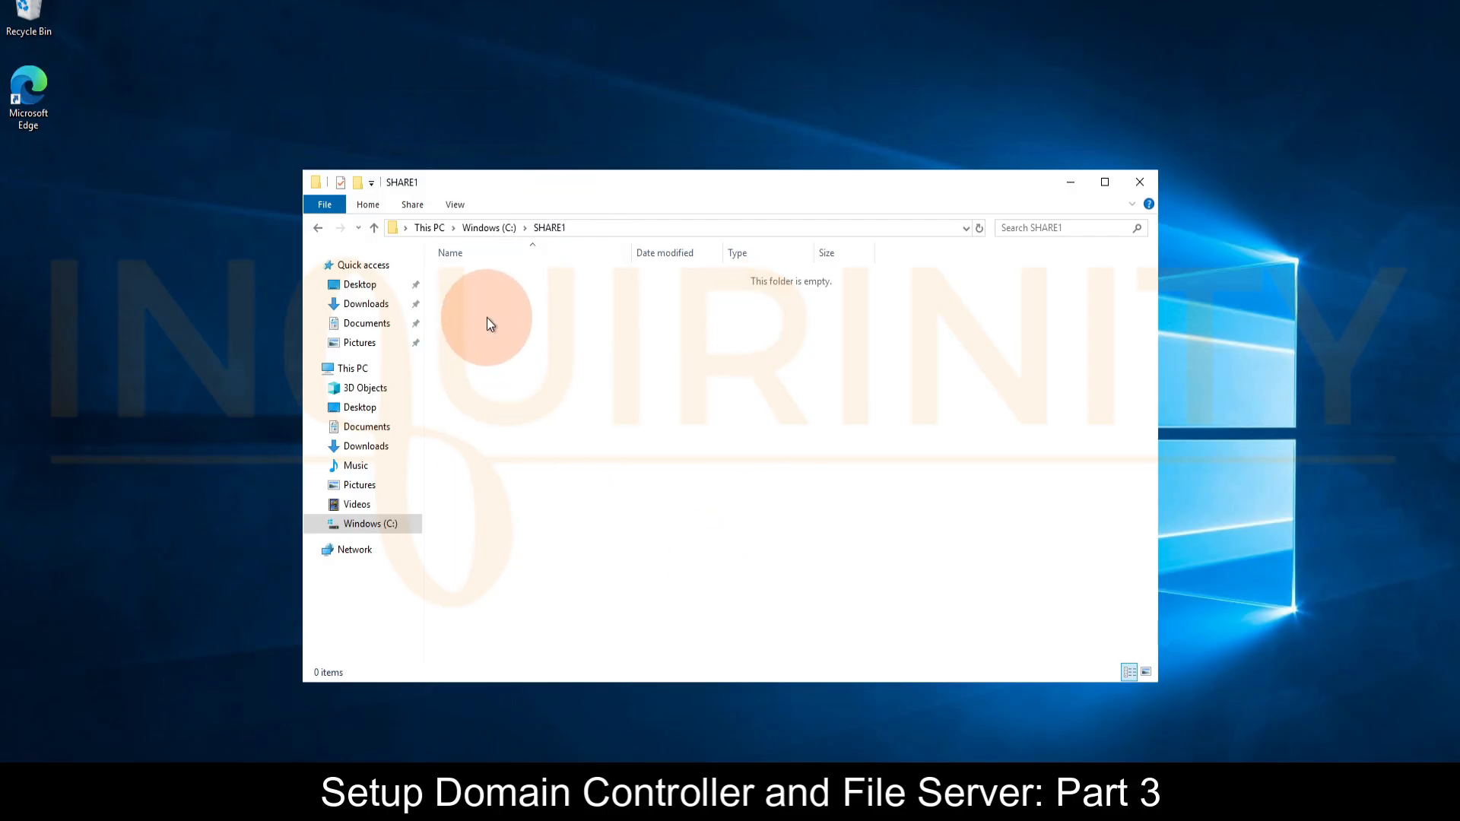
right_click(491, 353)
mouse_move(578, 550)
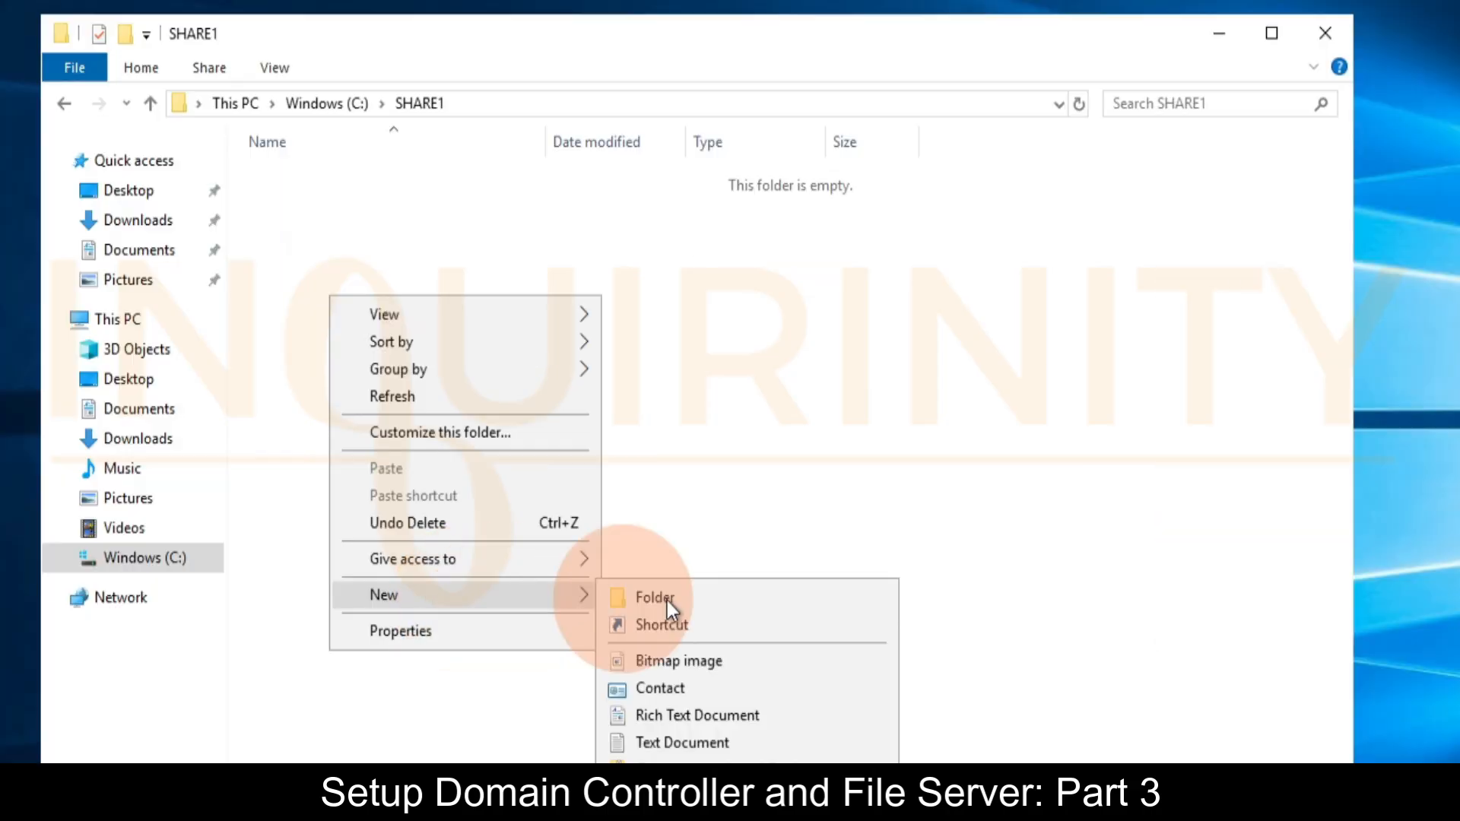
left_click(668, 601)
type("sample")
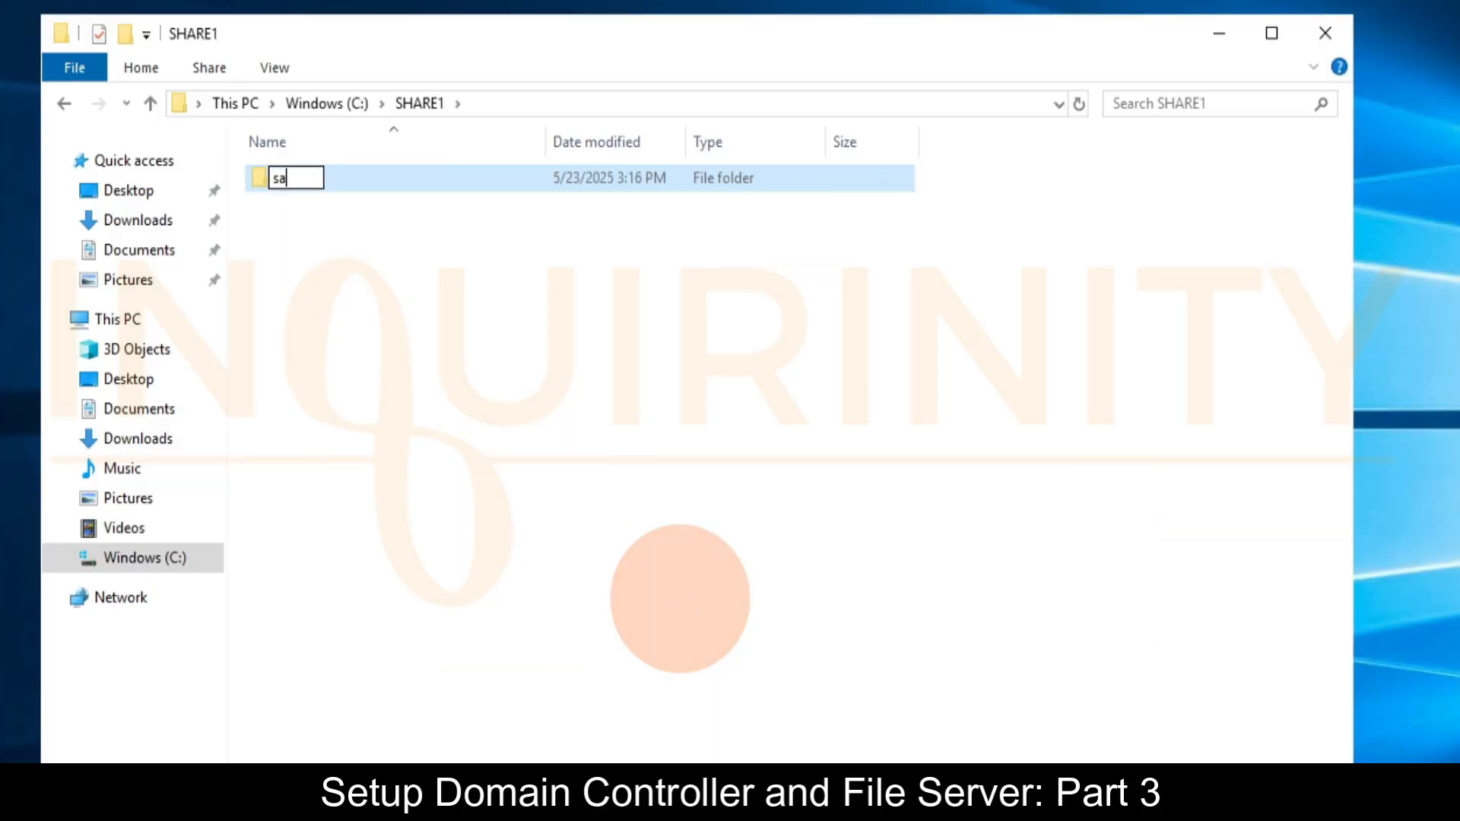
key("BackSpace")
key("BackSpace")
type("le")
left_click(290, 299)
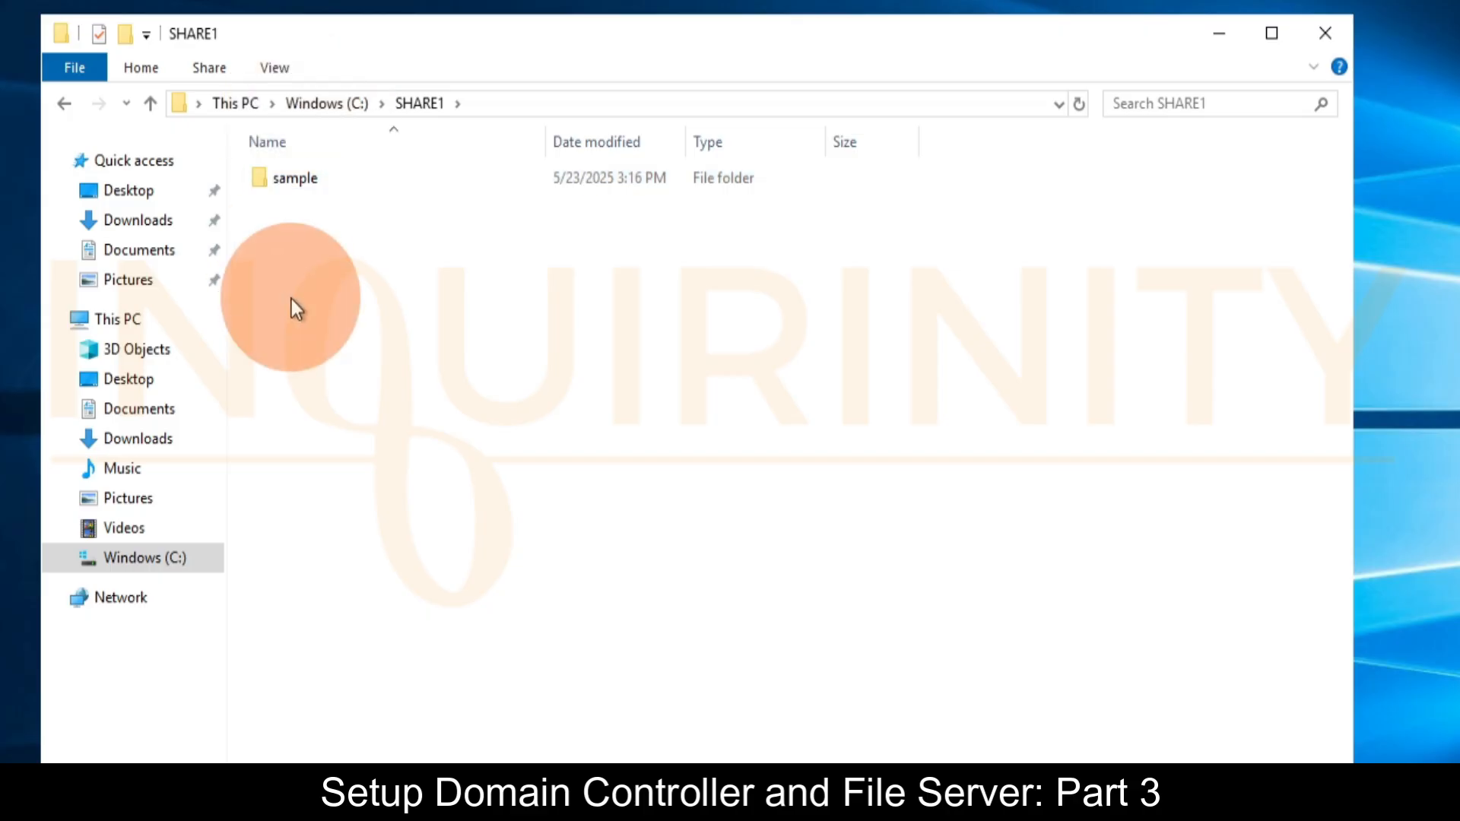
- Review which groups have security permissions on the sample folder, then close its properties
right_click(291, 183)
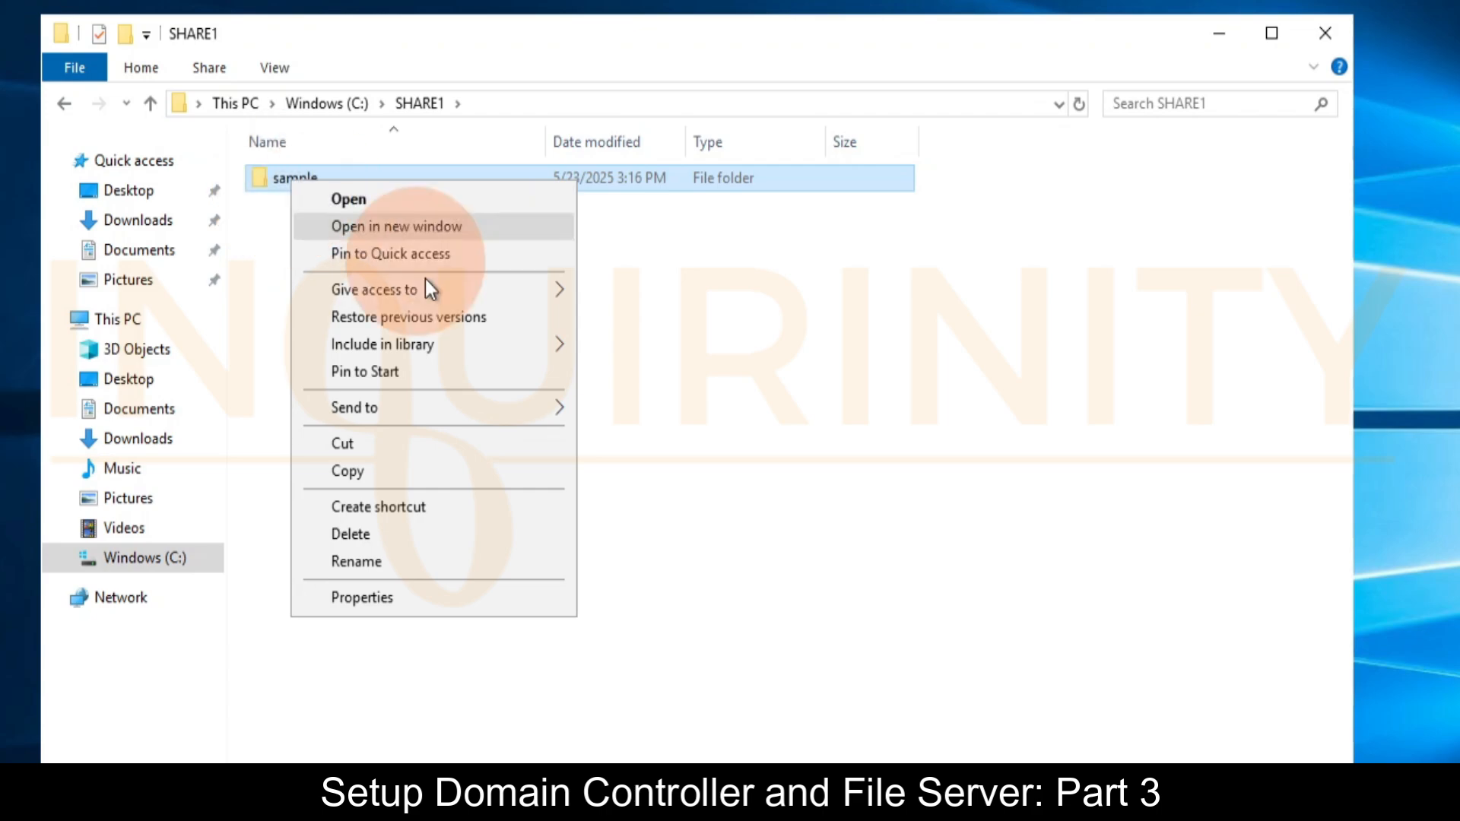
left_click(356, 599)
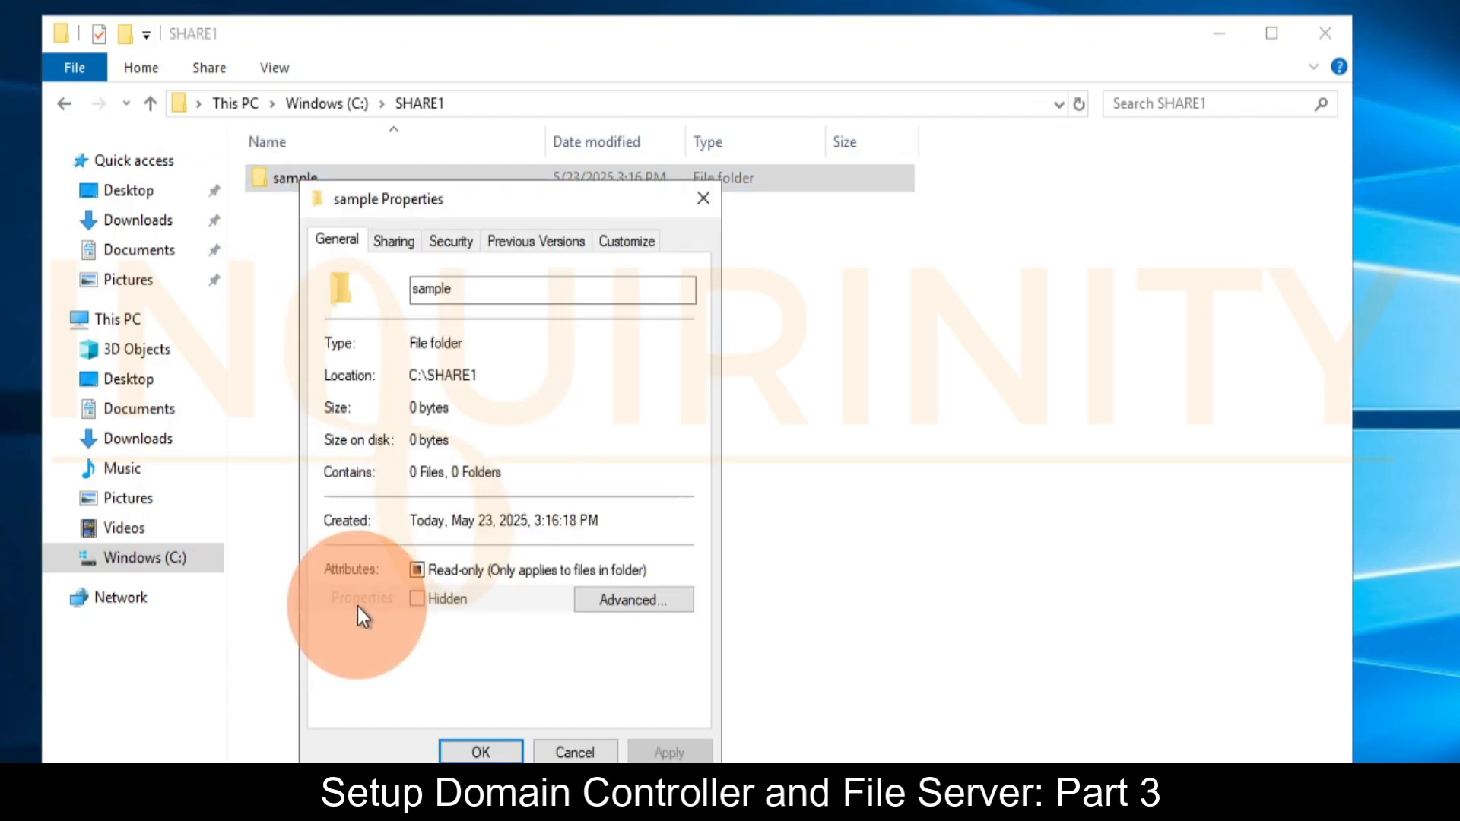
left_click(457, 238)
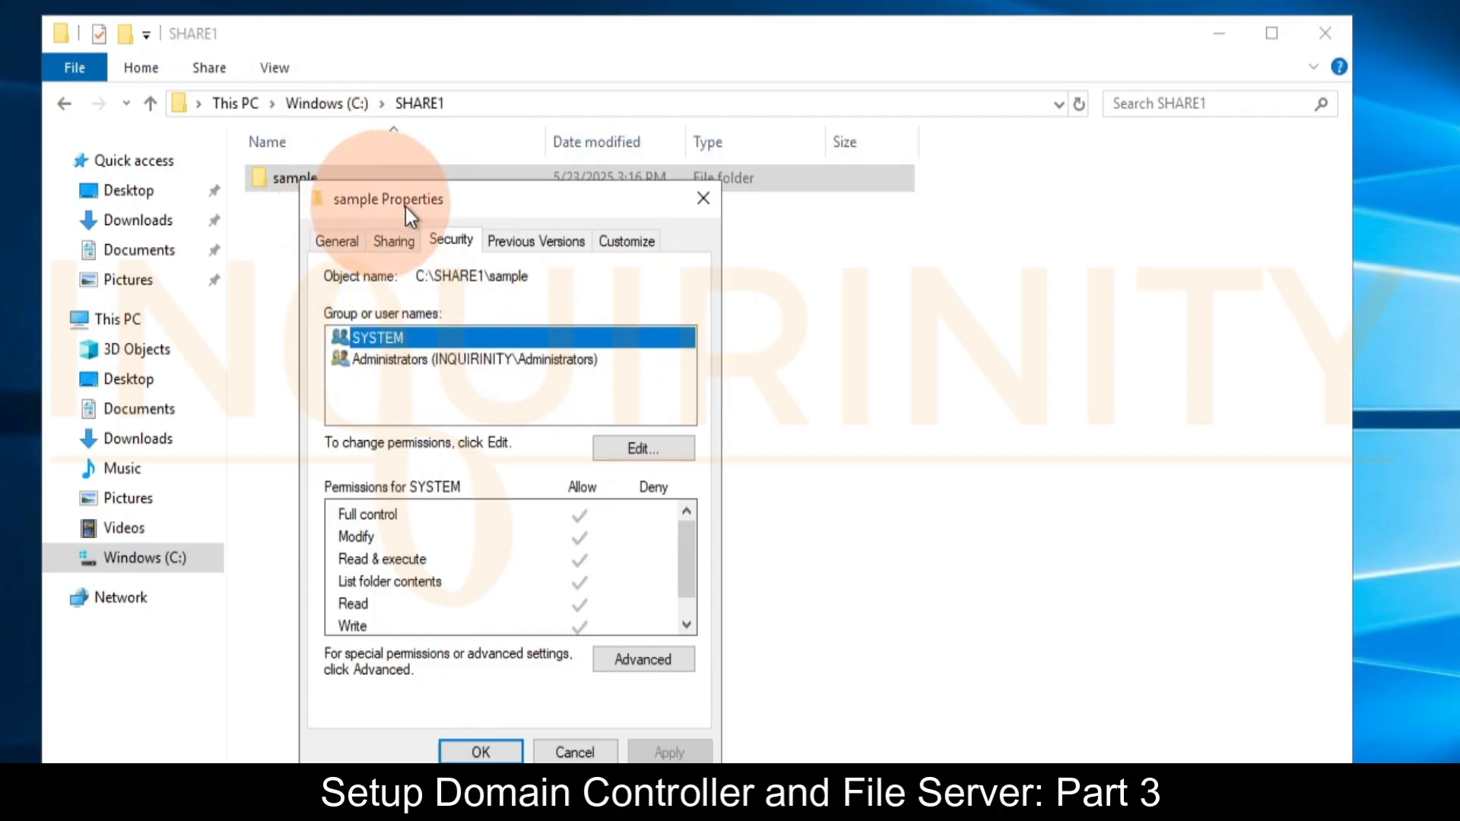
left_click_drag(405, 207, 595, 215)
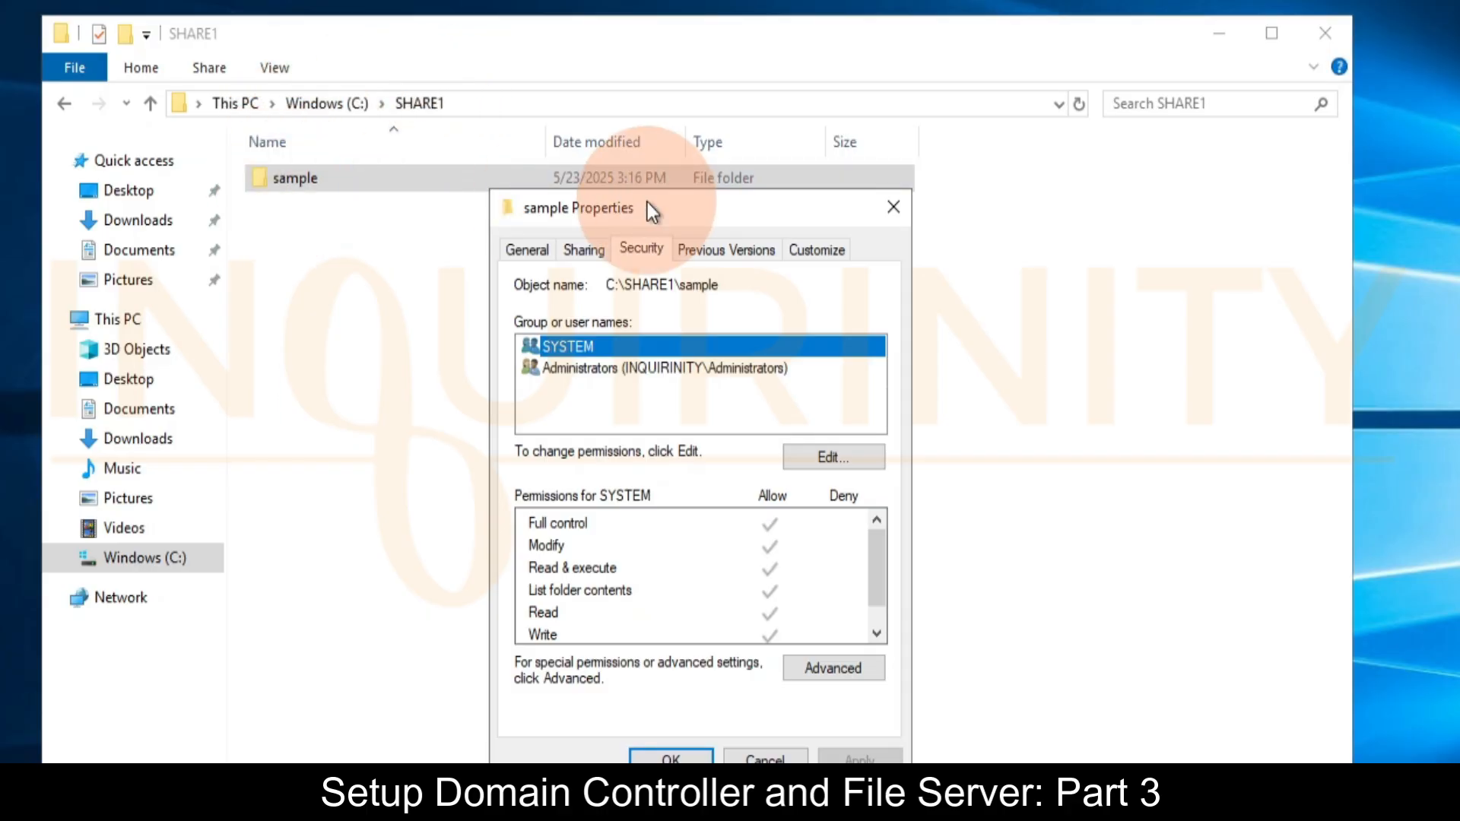
left_click_drag(646, 202, 391, 207)
left_click(319, 179)
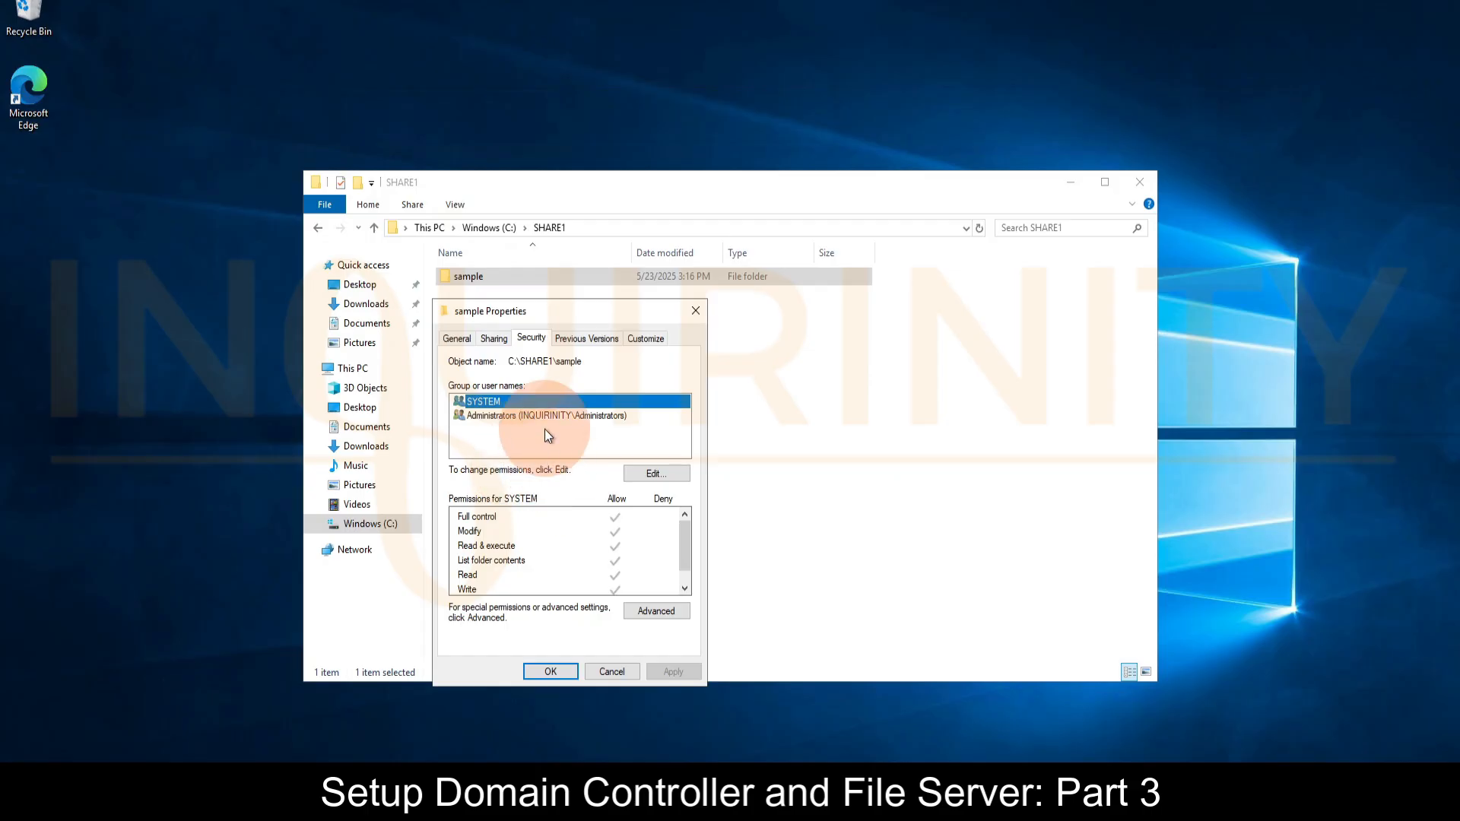
left_click(611, 672)
- Delete the sample folder from SHARE1
left_click(504, 339)
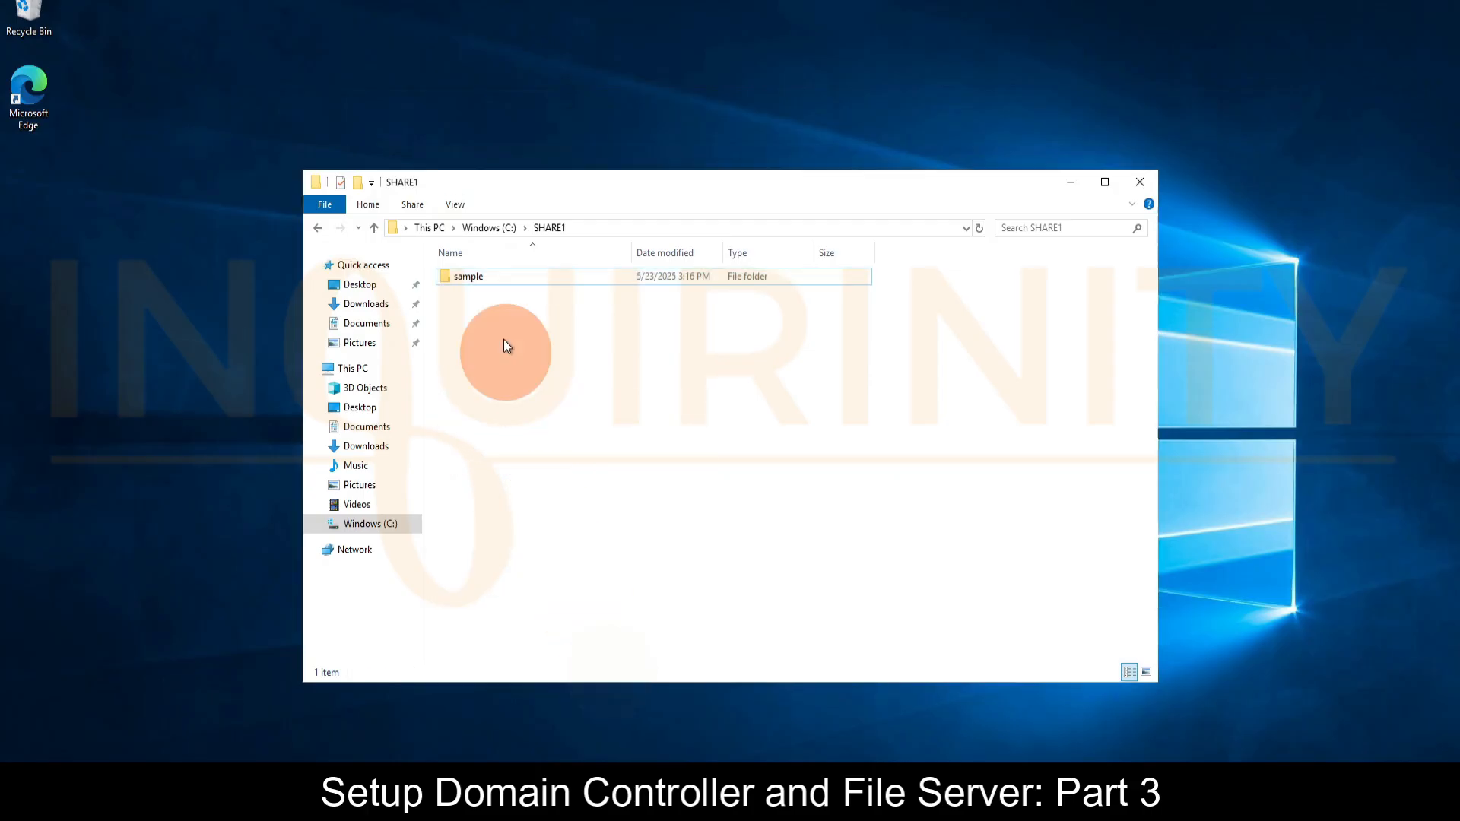
left_click(470, 276)
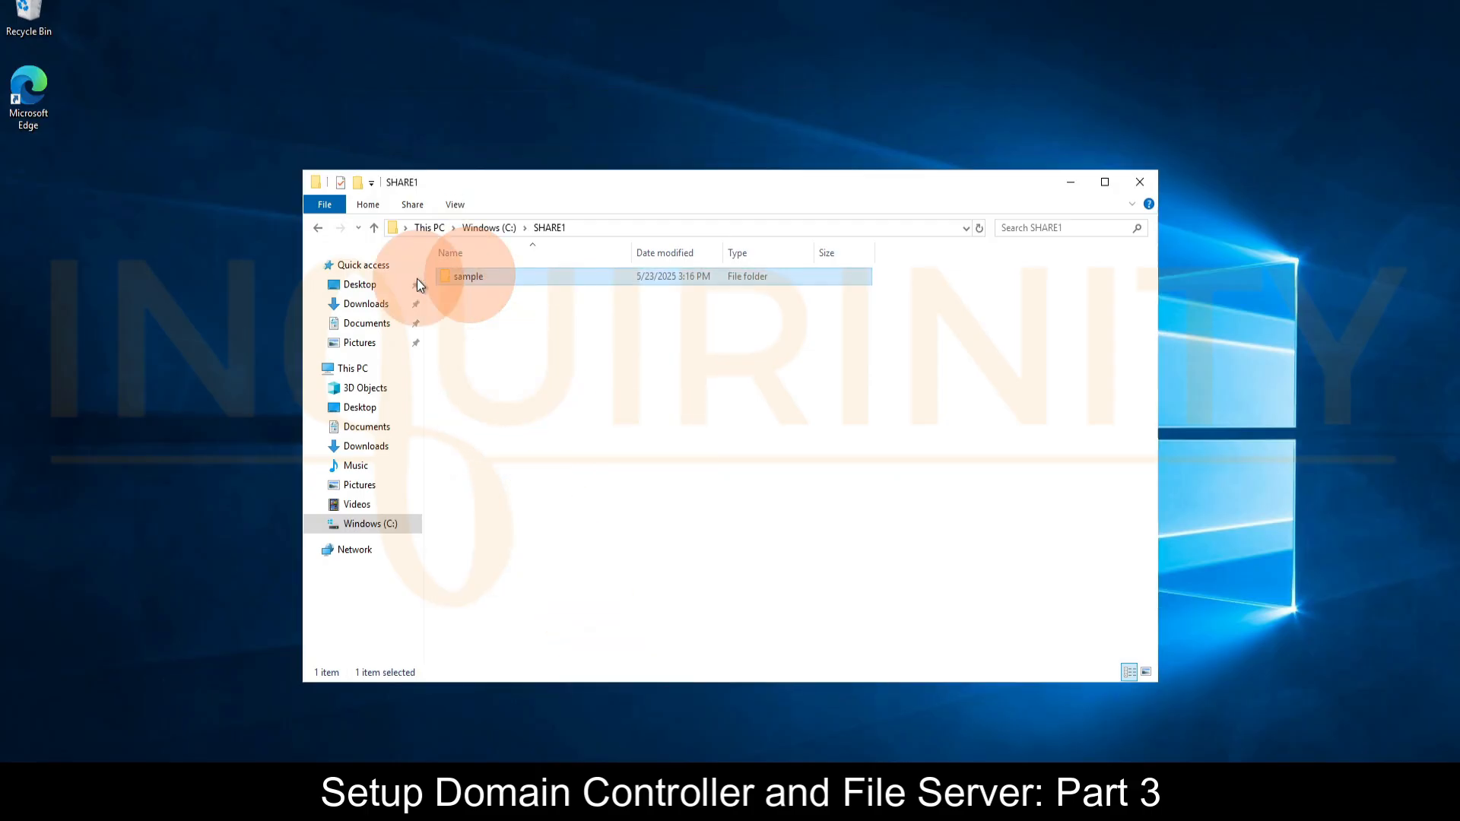
right_click(476, 278)
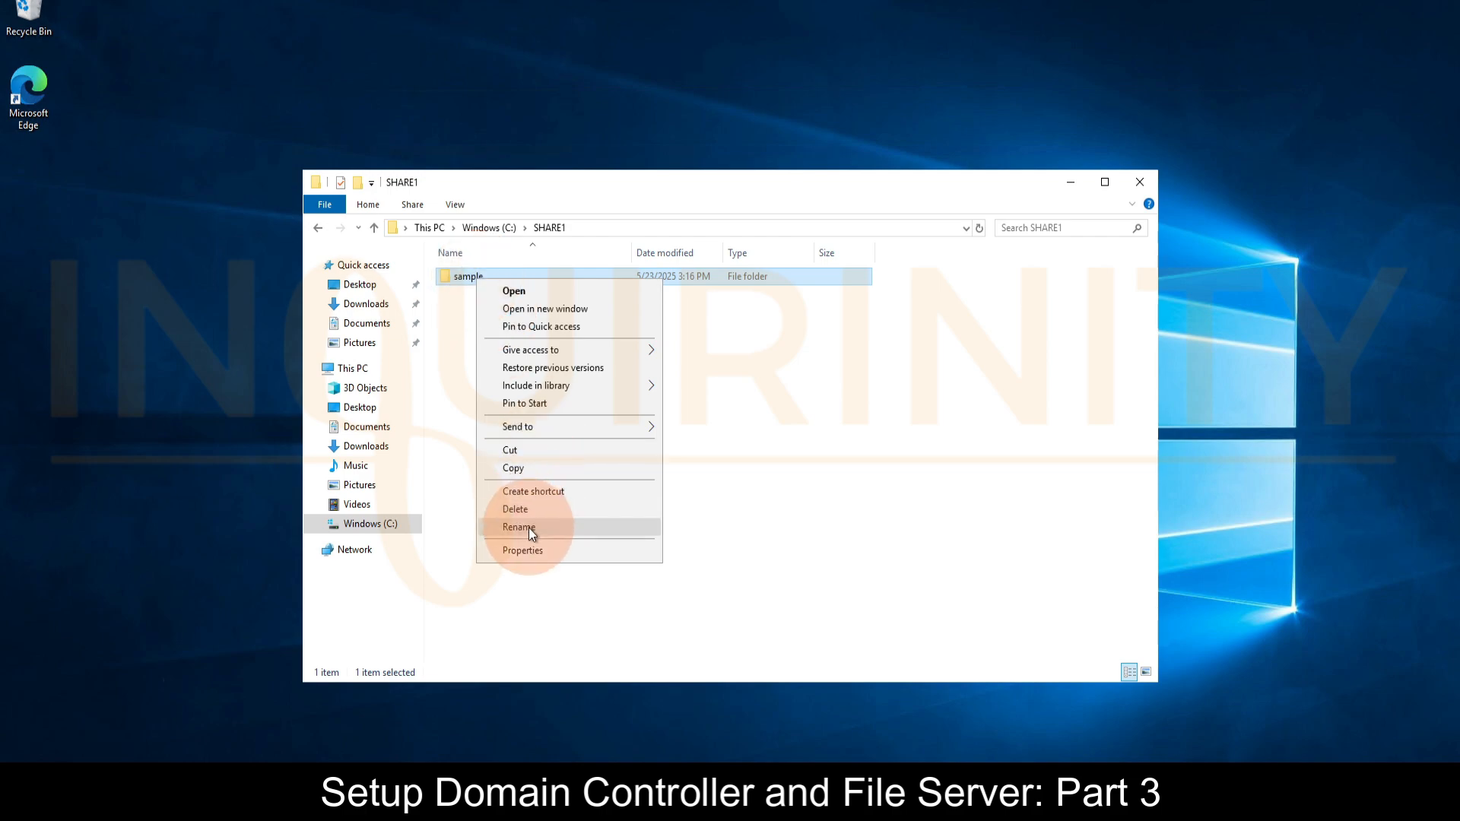
left_click(516, 509)
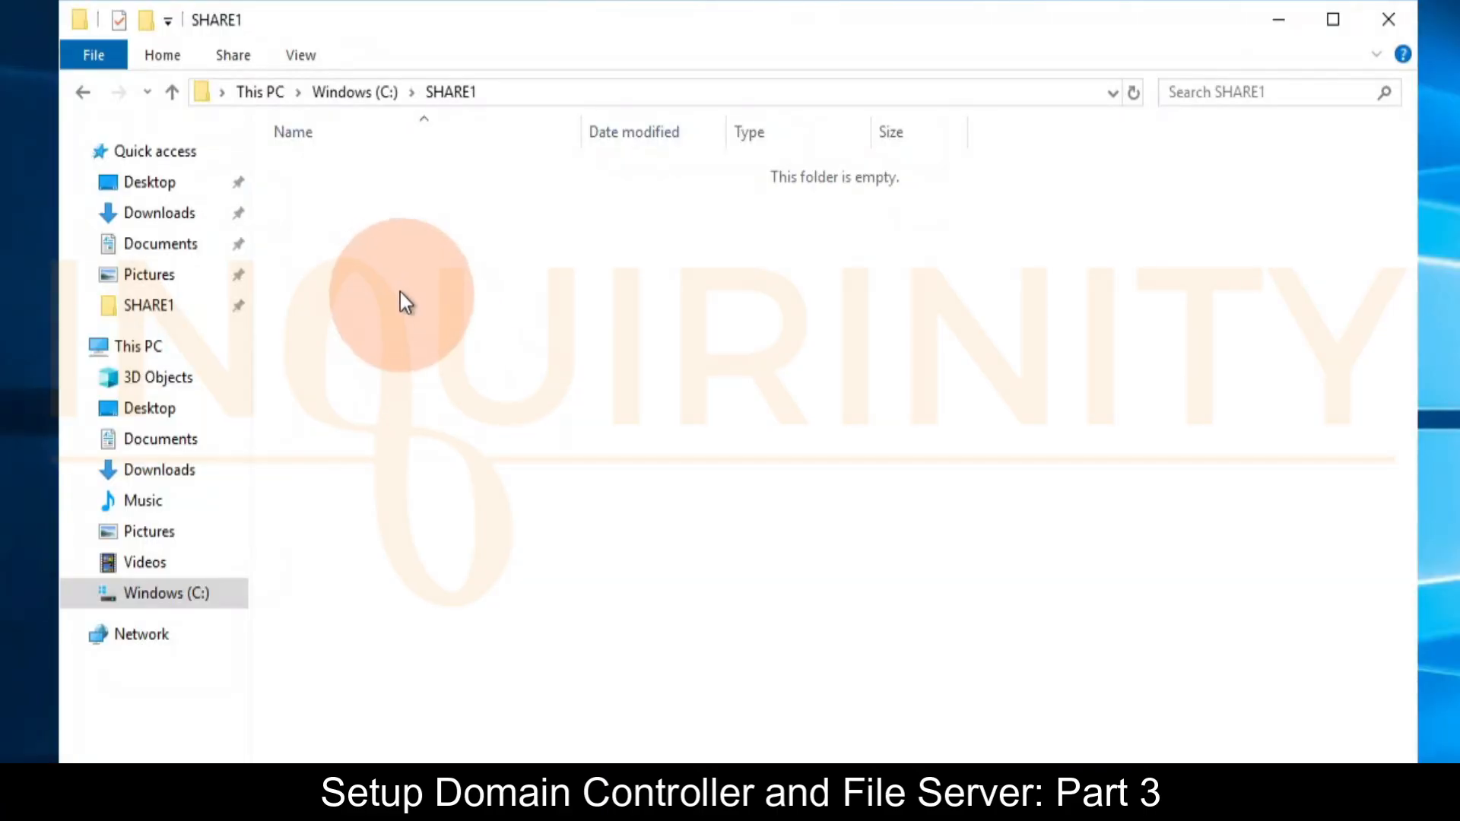
- Create a folder named SALES inside SHARE1
right_click(518, 353)
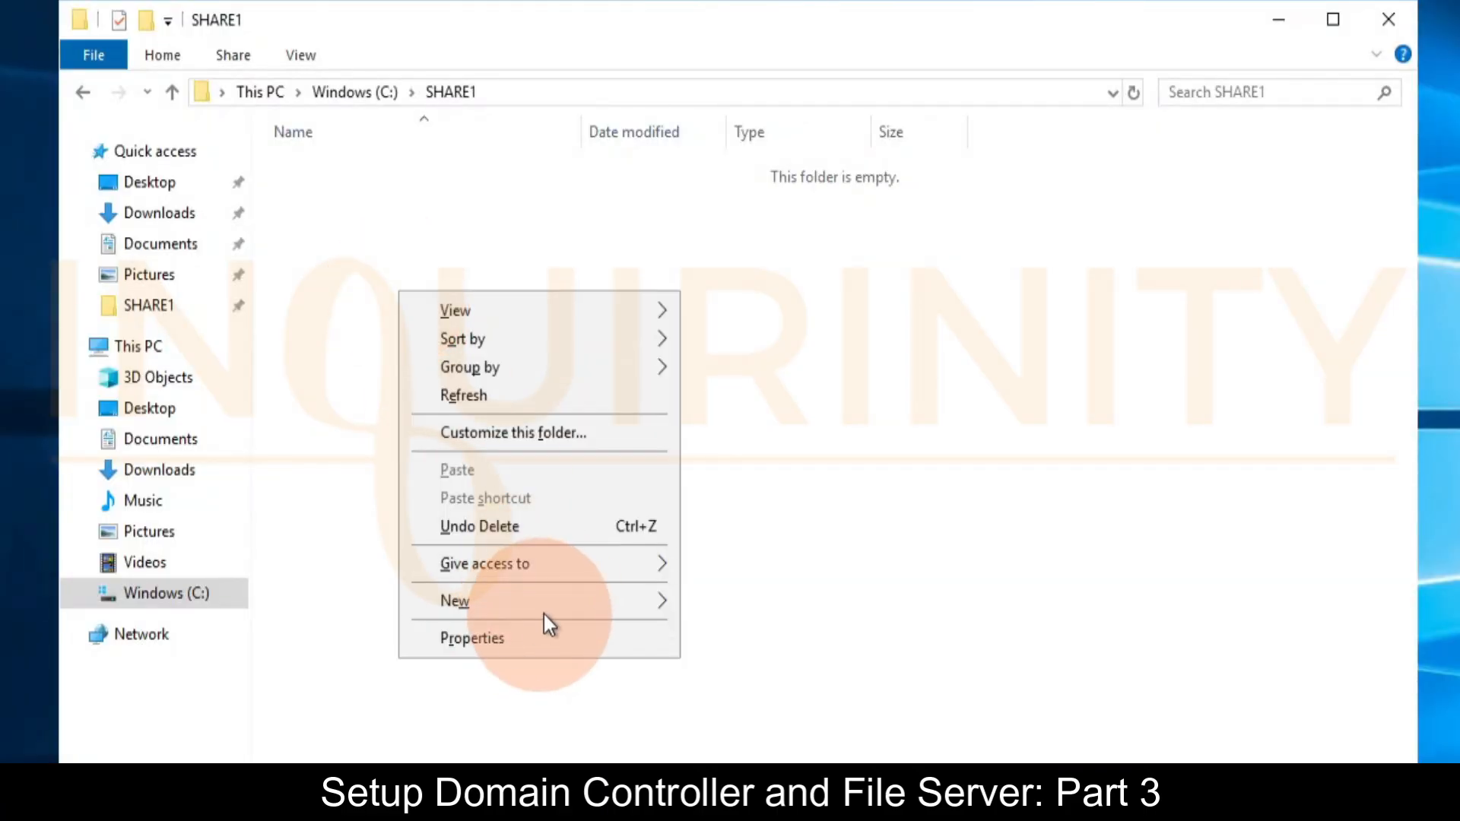
mouse_move(582, 606)
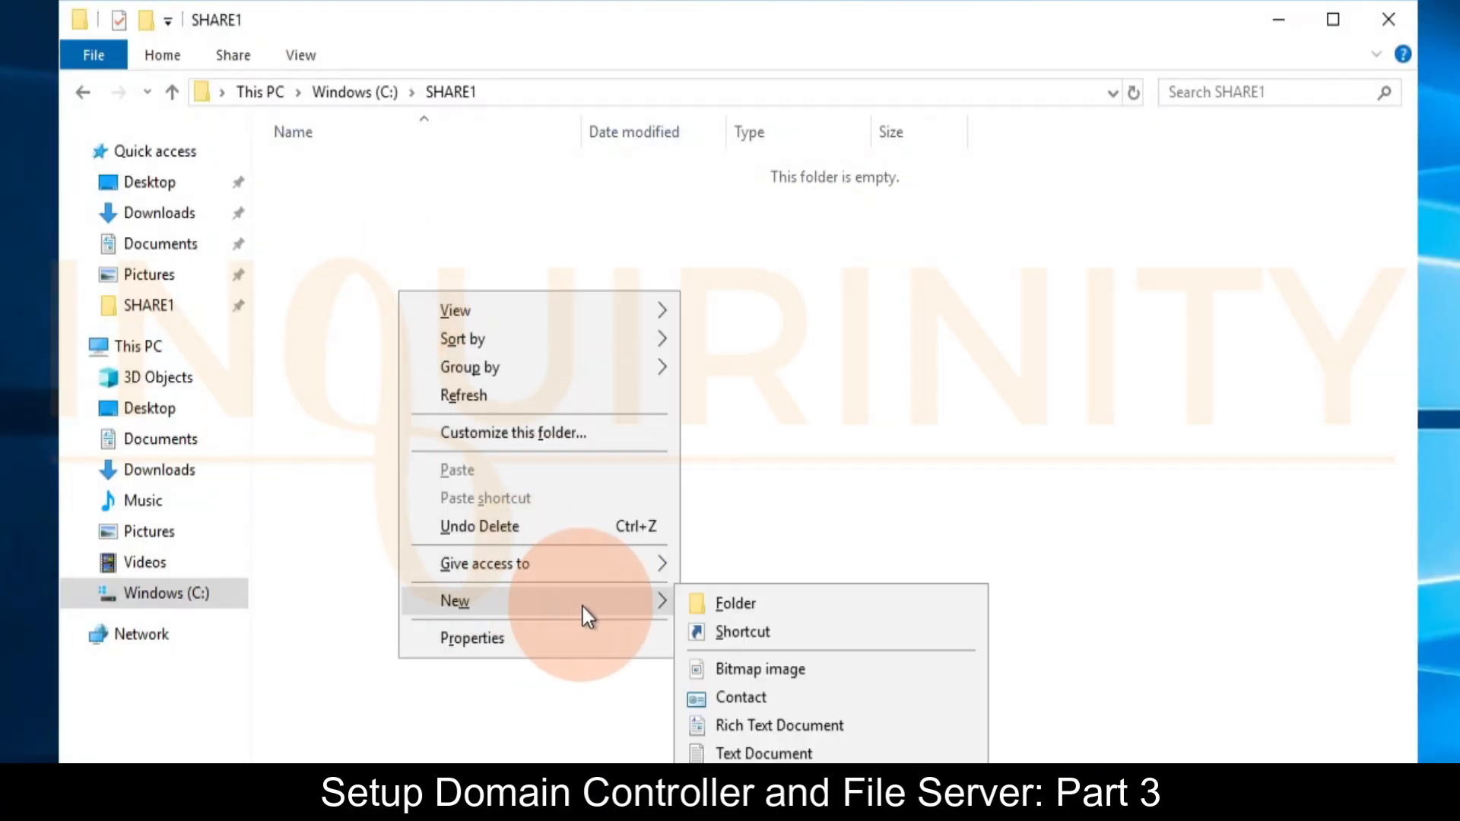
left_click(753, 605)
type("SALES")
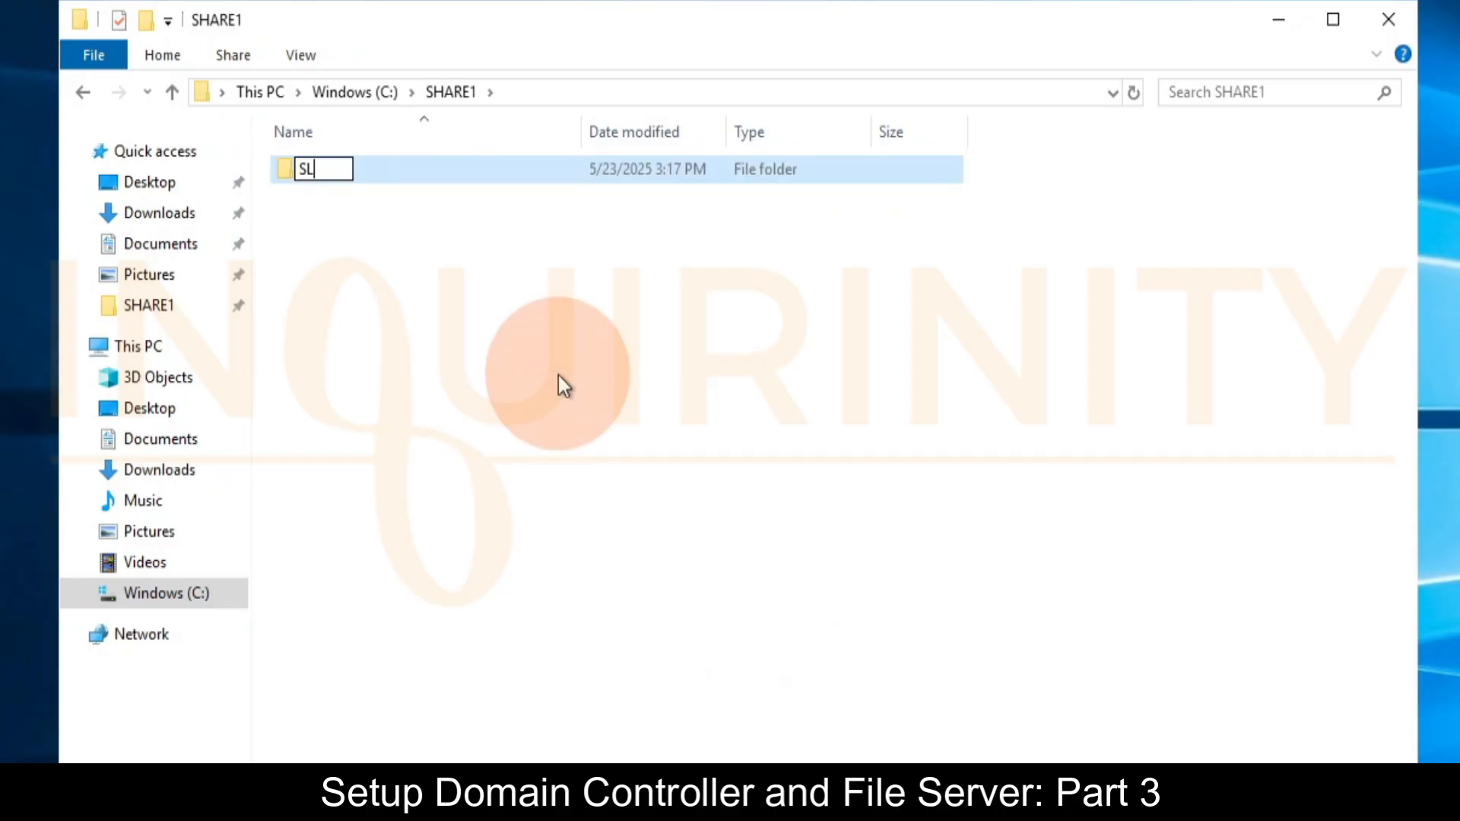
left_click(409, 346)
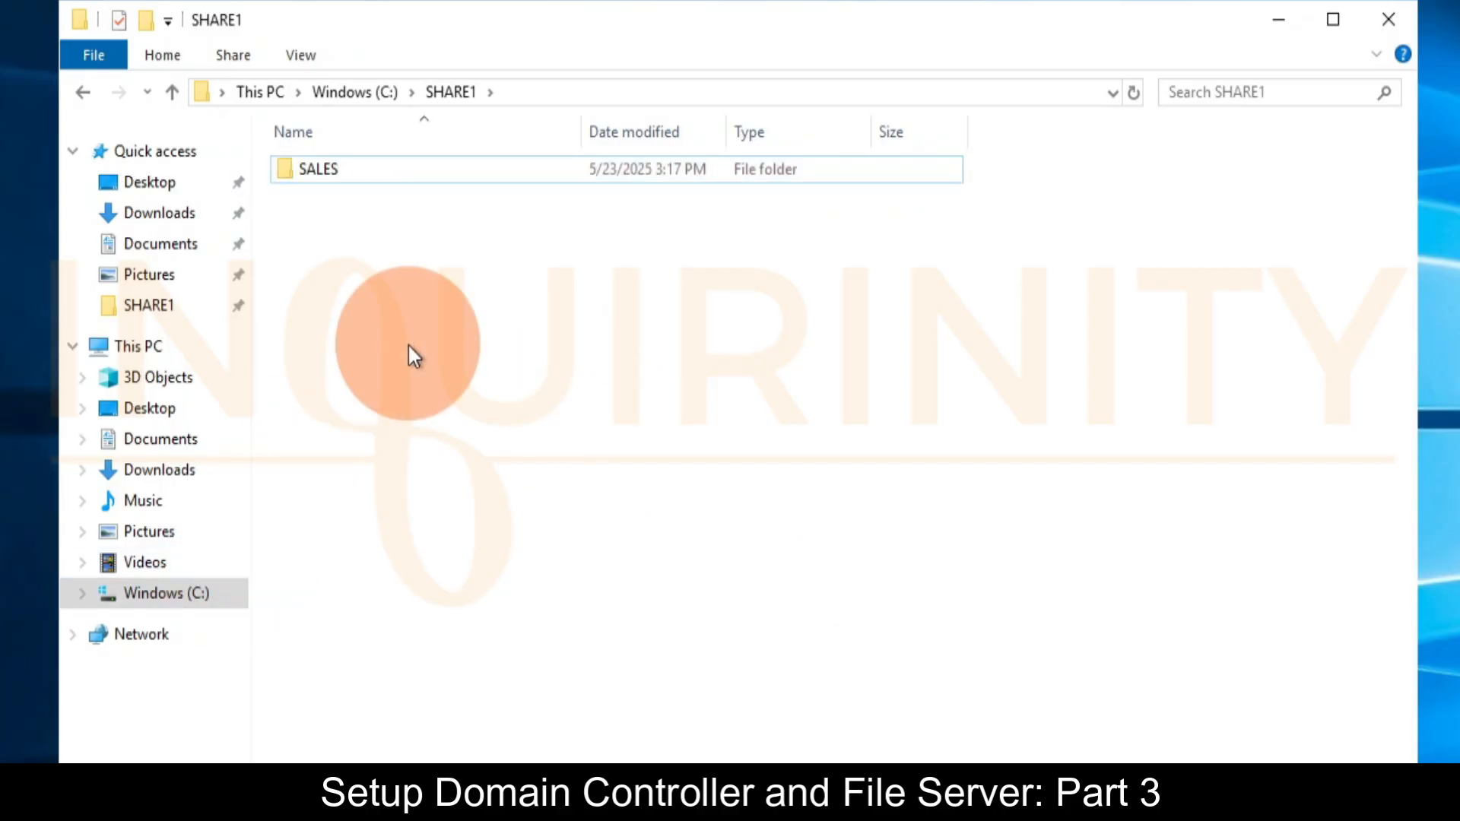
- Create a second folder named FINANCE inside SHARE1 and refresh the folder listing
right_click(404, 341)
mouse_move(661, 656)
left_click(806, 651)
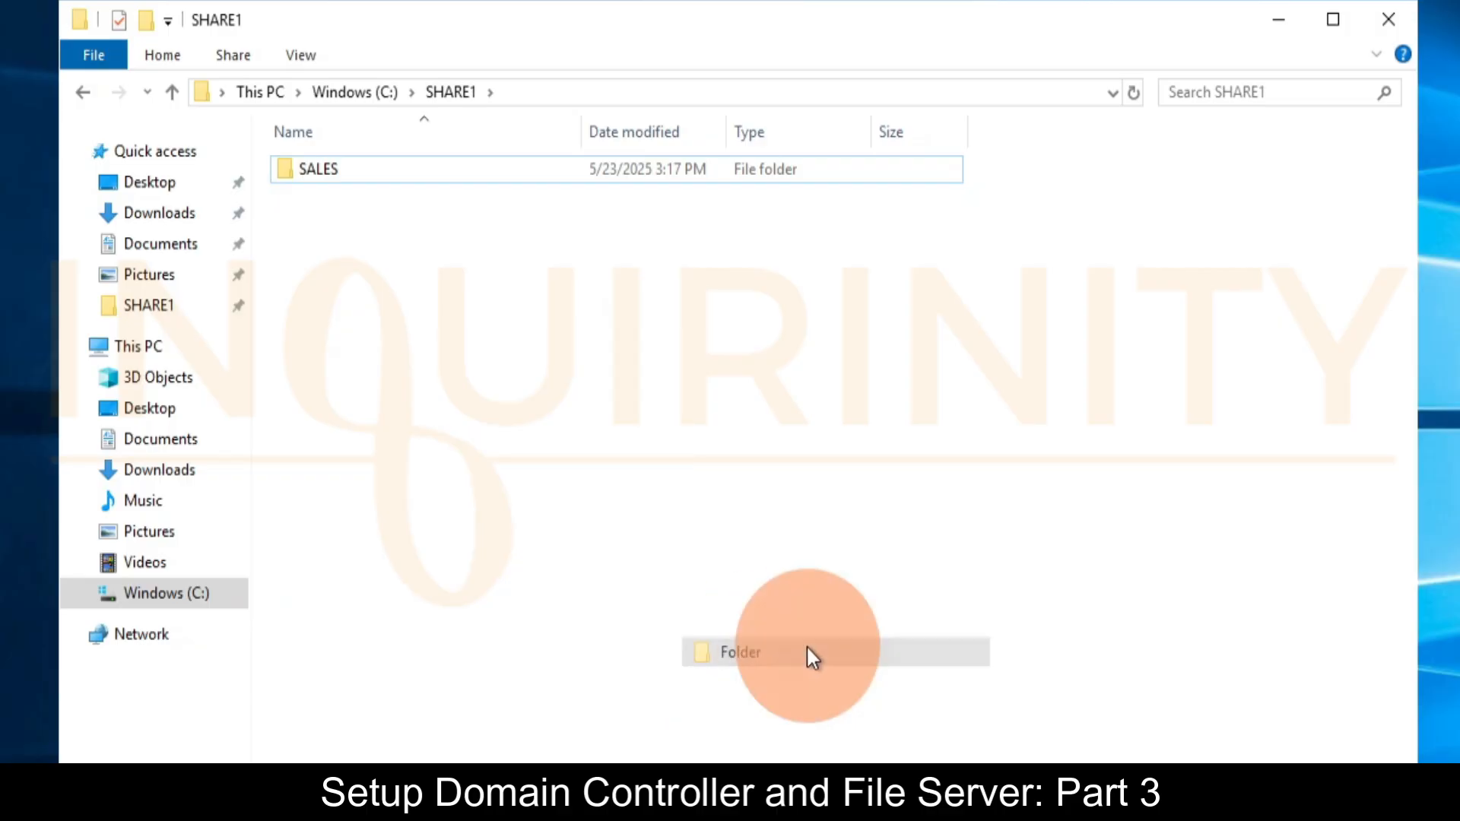
type("FINANCE")
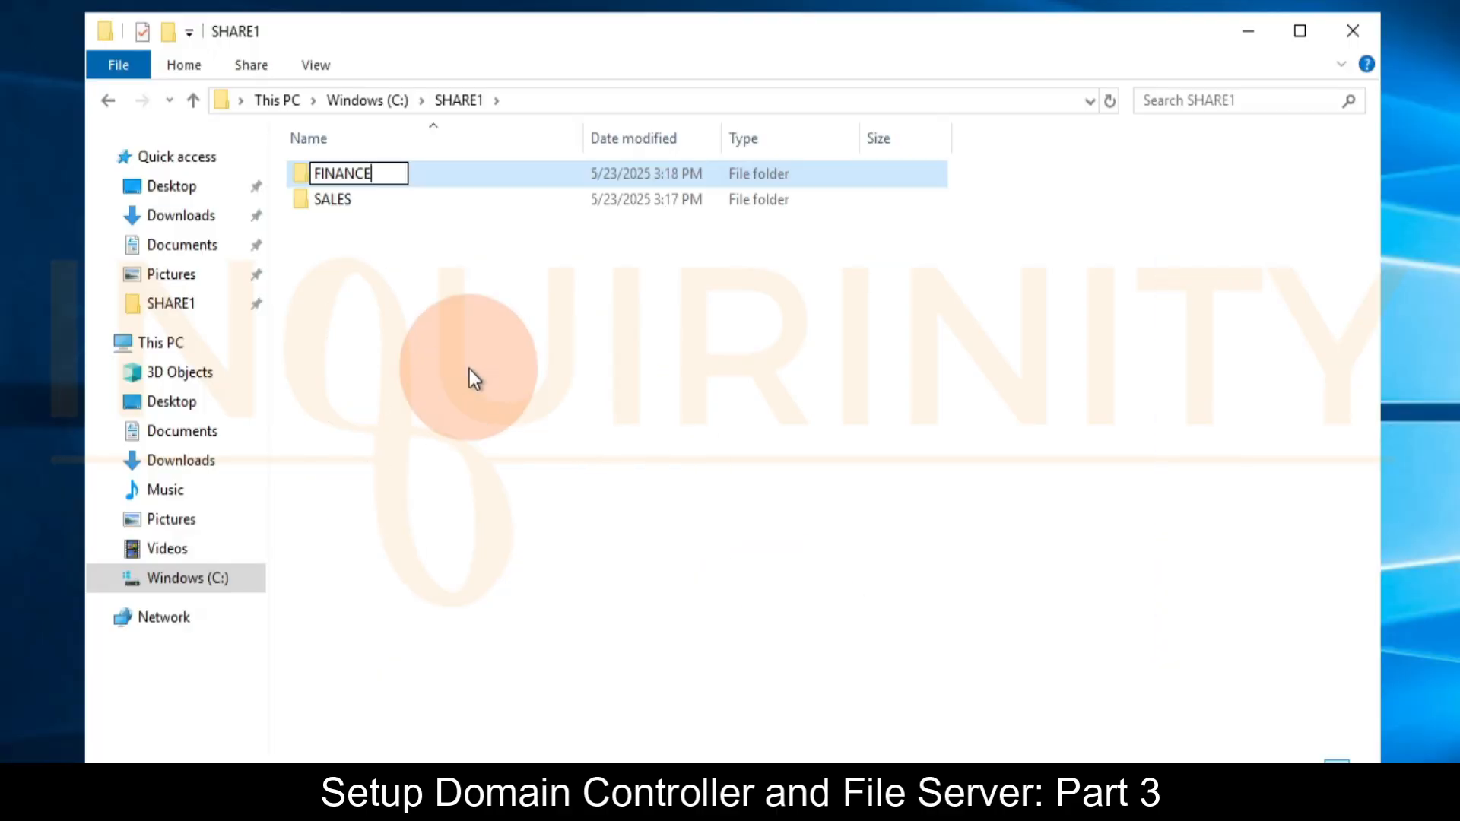
left_click(546, 394)
right_click(546, 391)
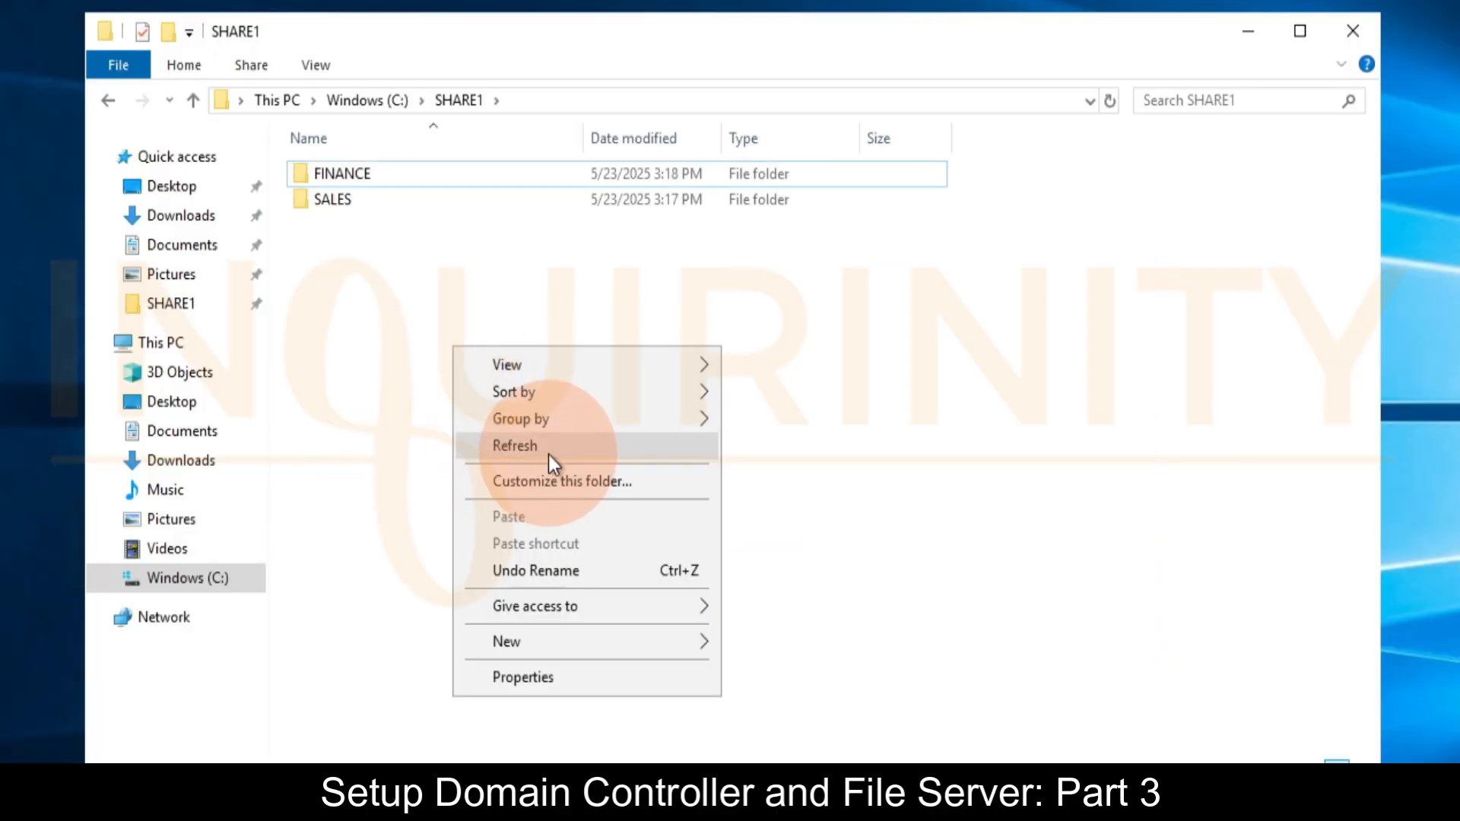
left_click(549, 449)
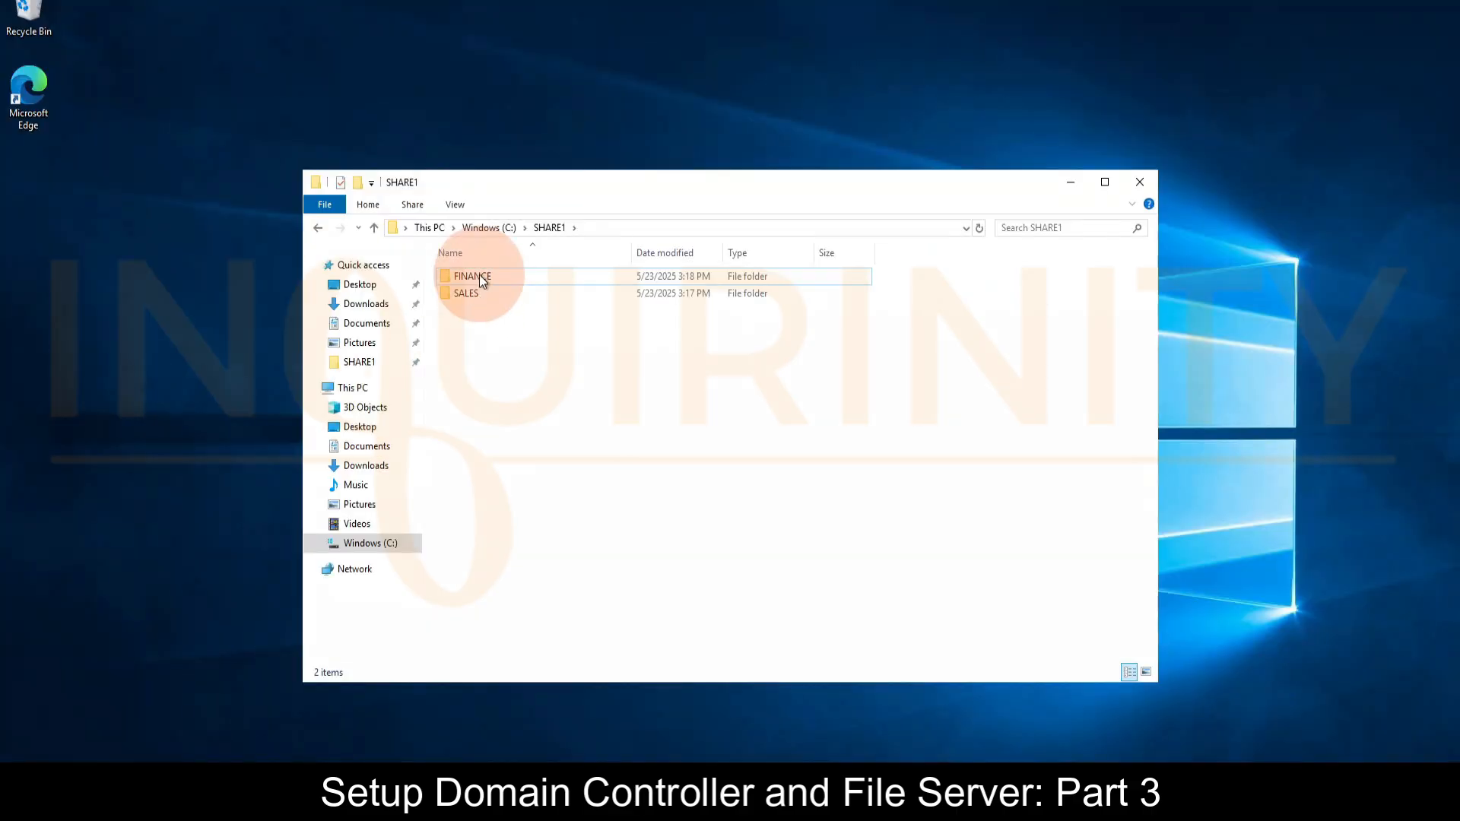
- Look at the sharing settings in the FINANCE folder's properties and close them
right_click(472, 280)
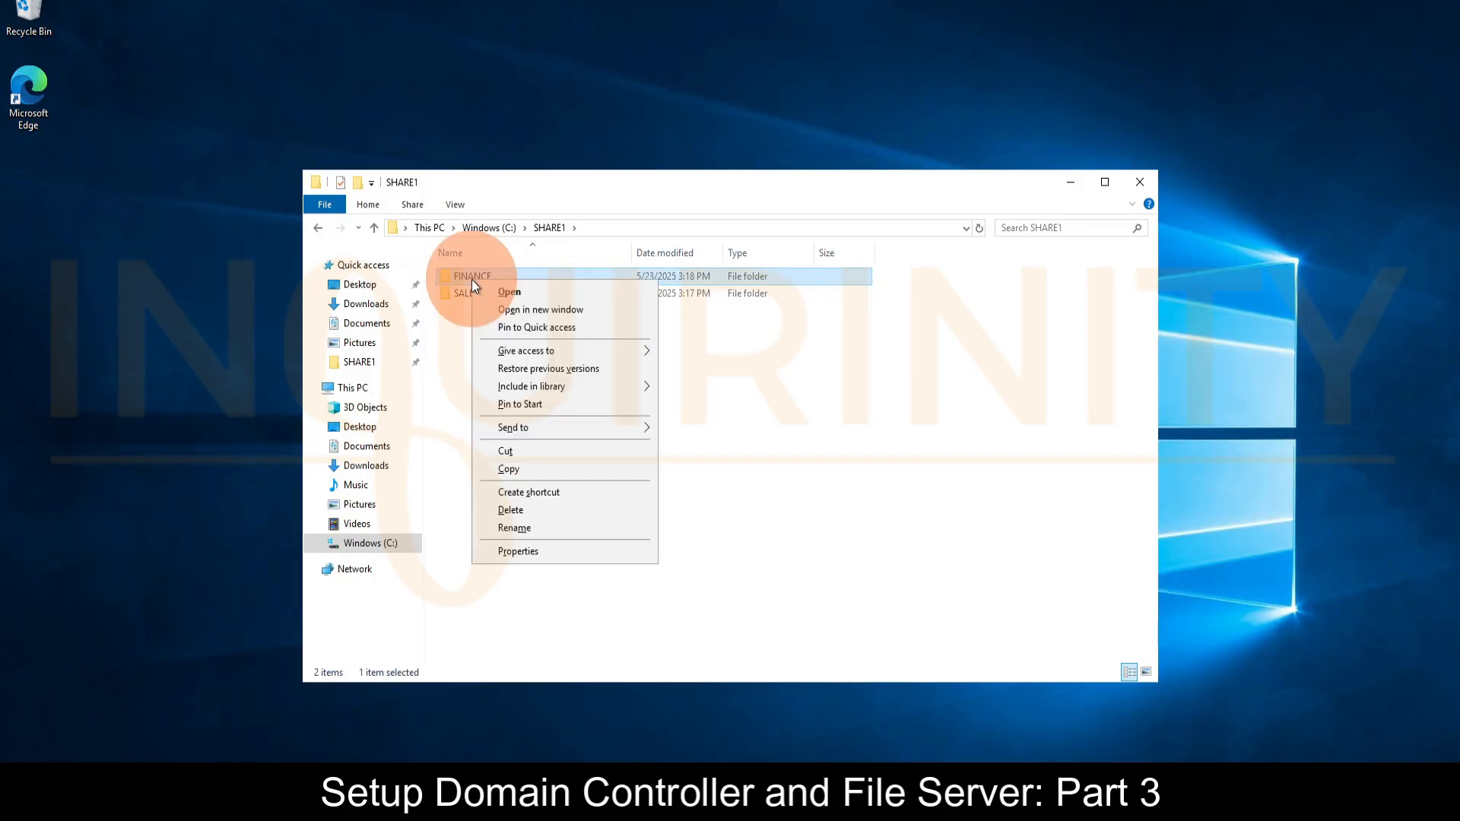
left_click(514, 552)
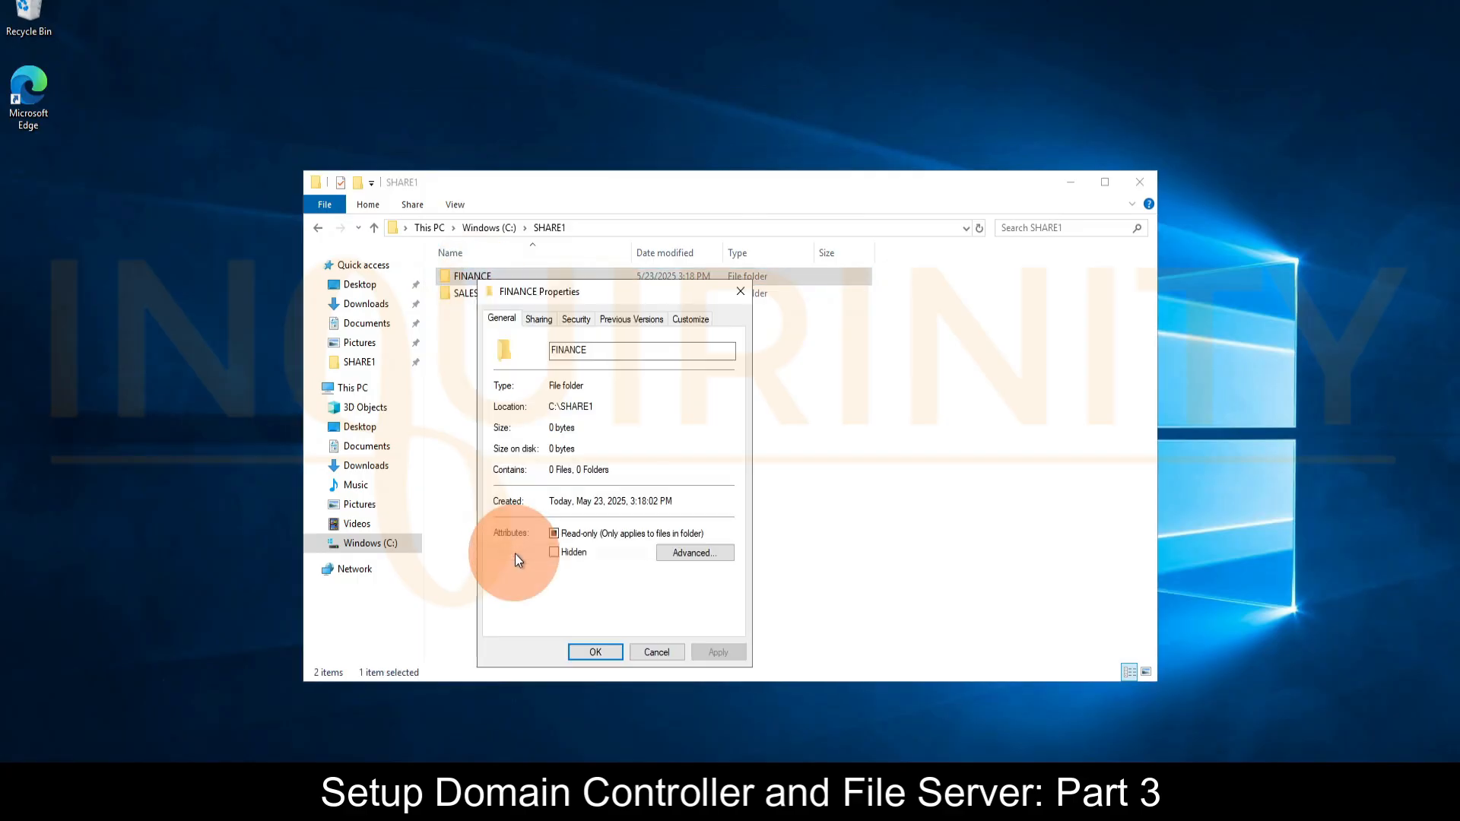
left_click(537, 320)
left_click(651, 653)
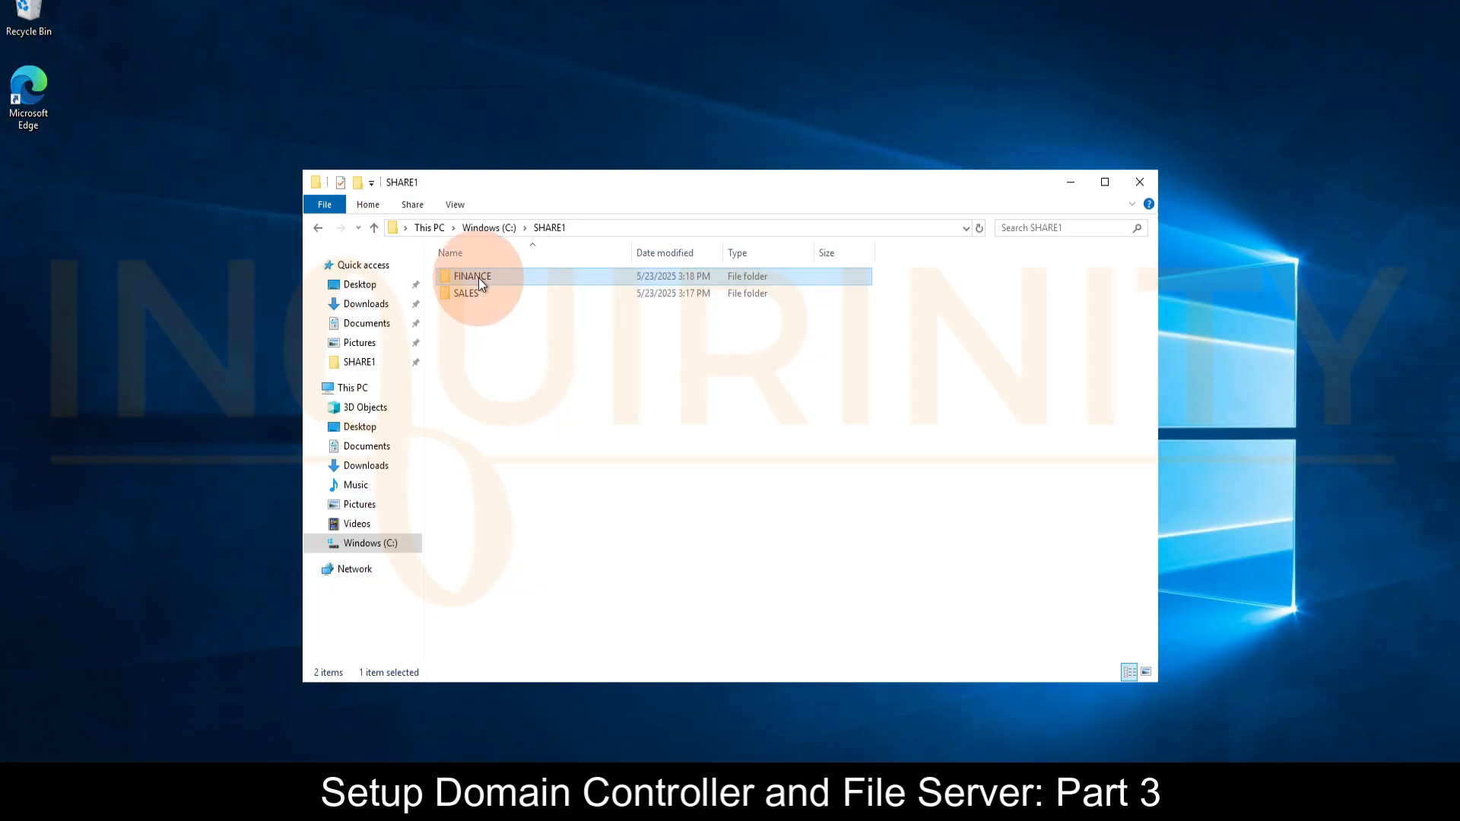
left_click(550, 230)
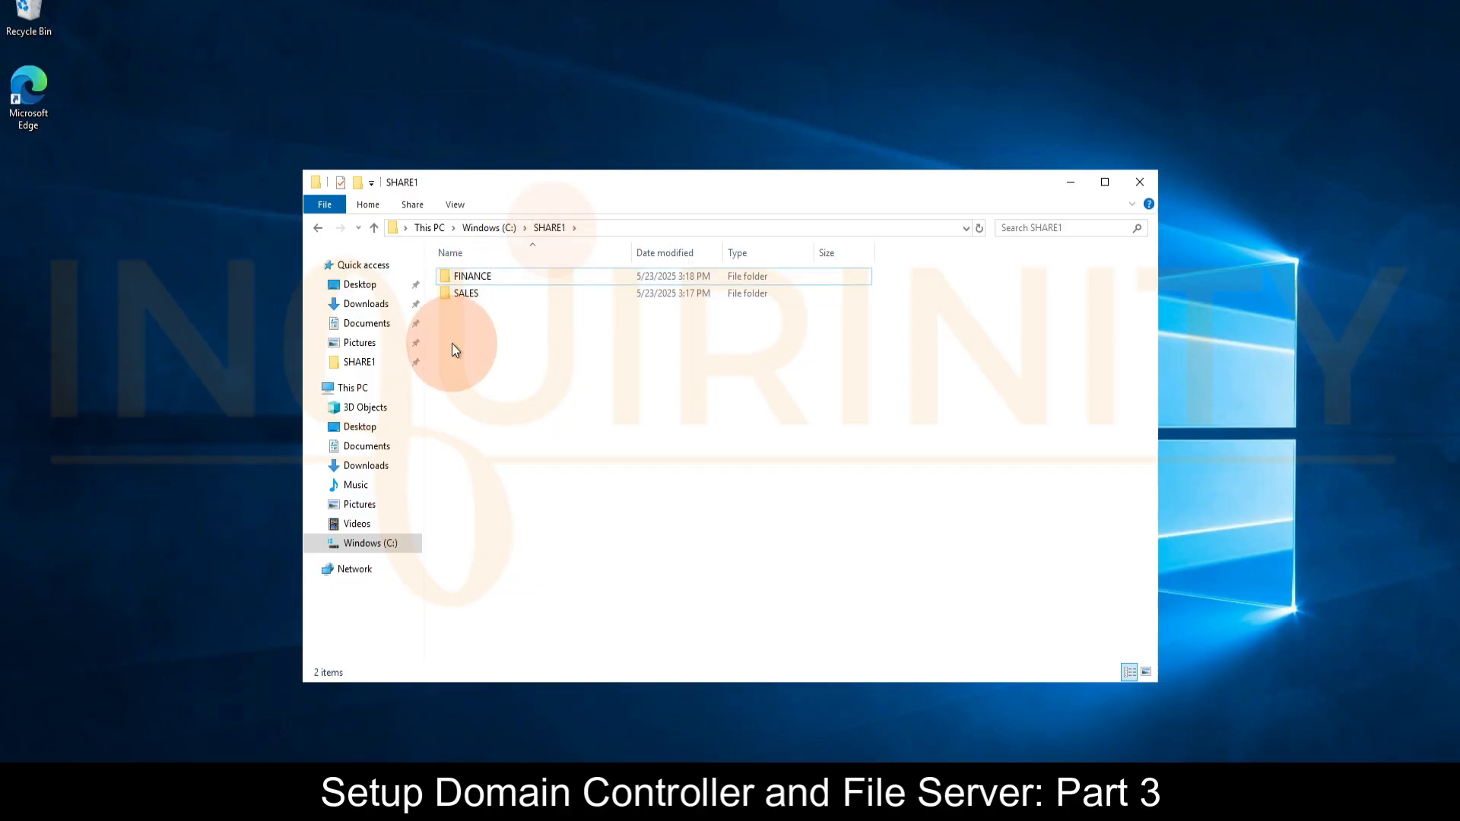
right_click(481, 273)
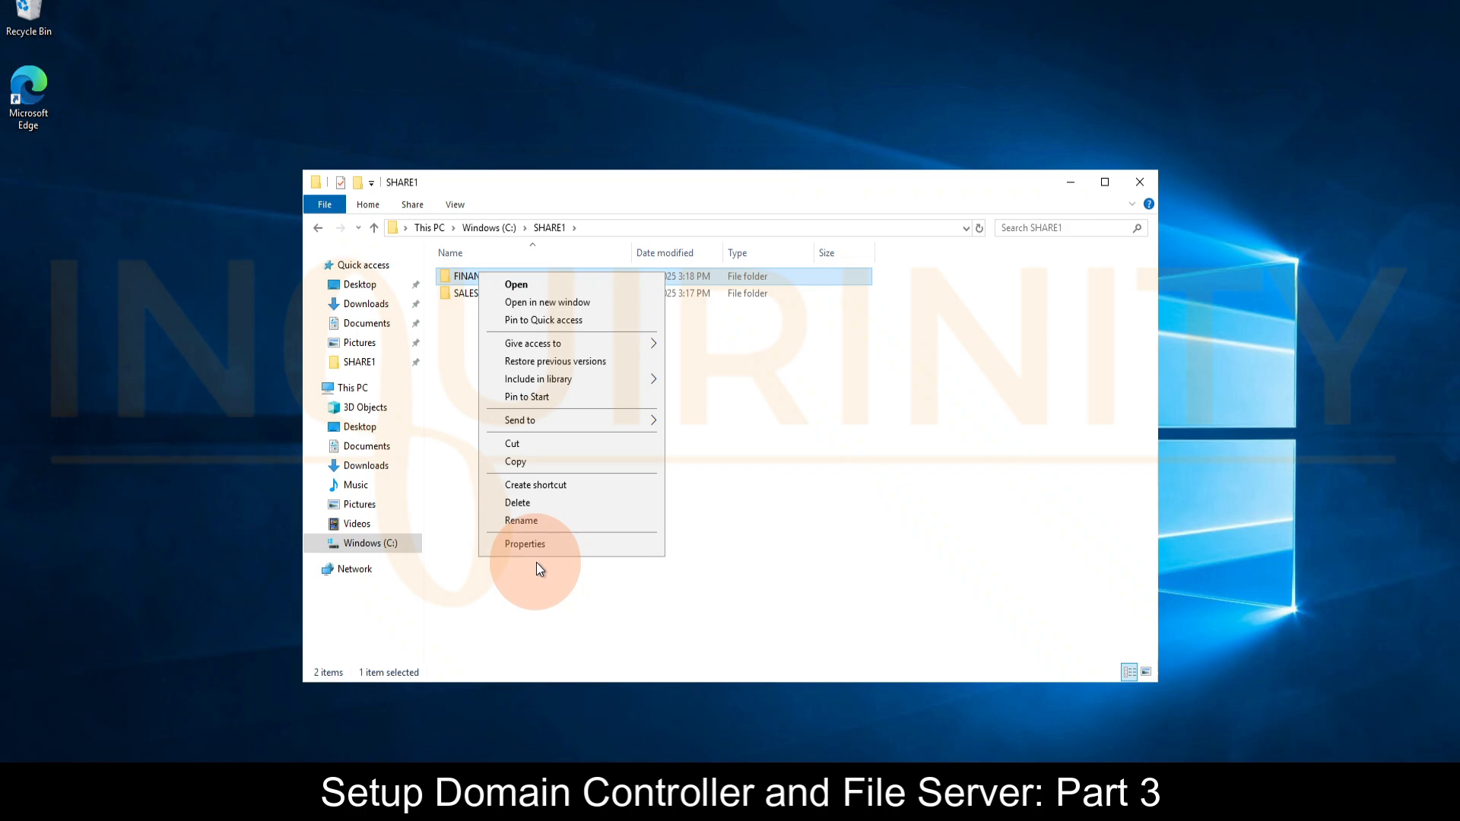
left_click(460, 364)
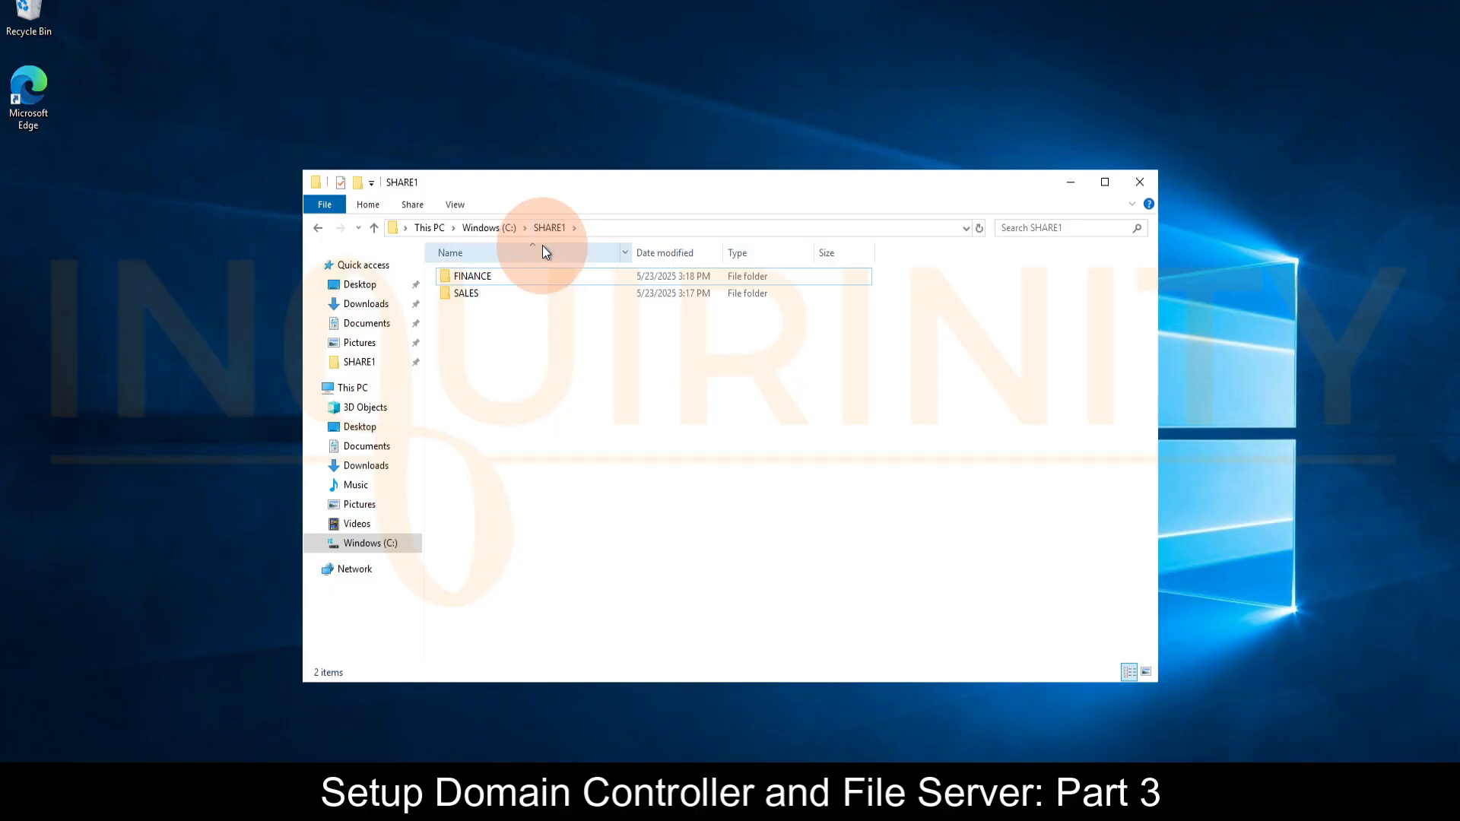
- Add the FINANCE GRP domain group to the FINANCE folder's security permissions
right_click(467, 282)
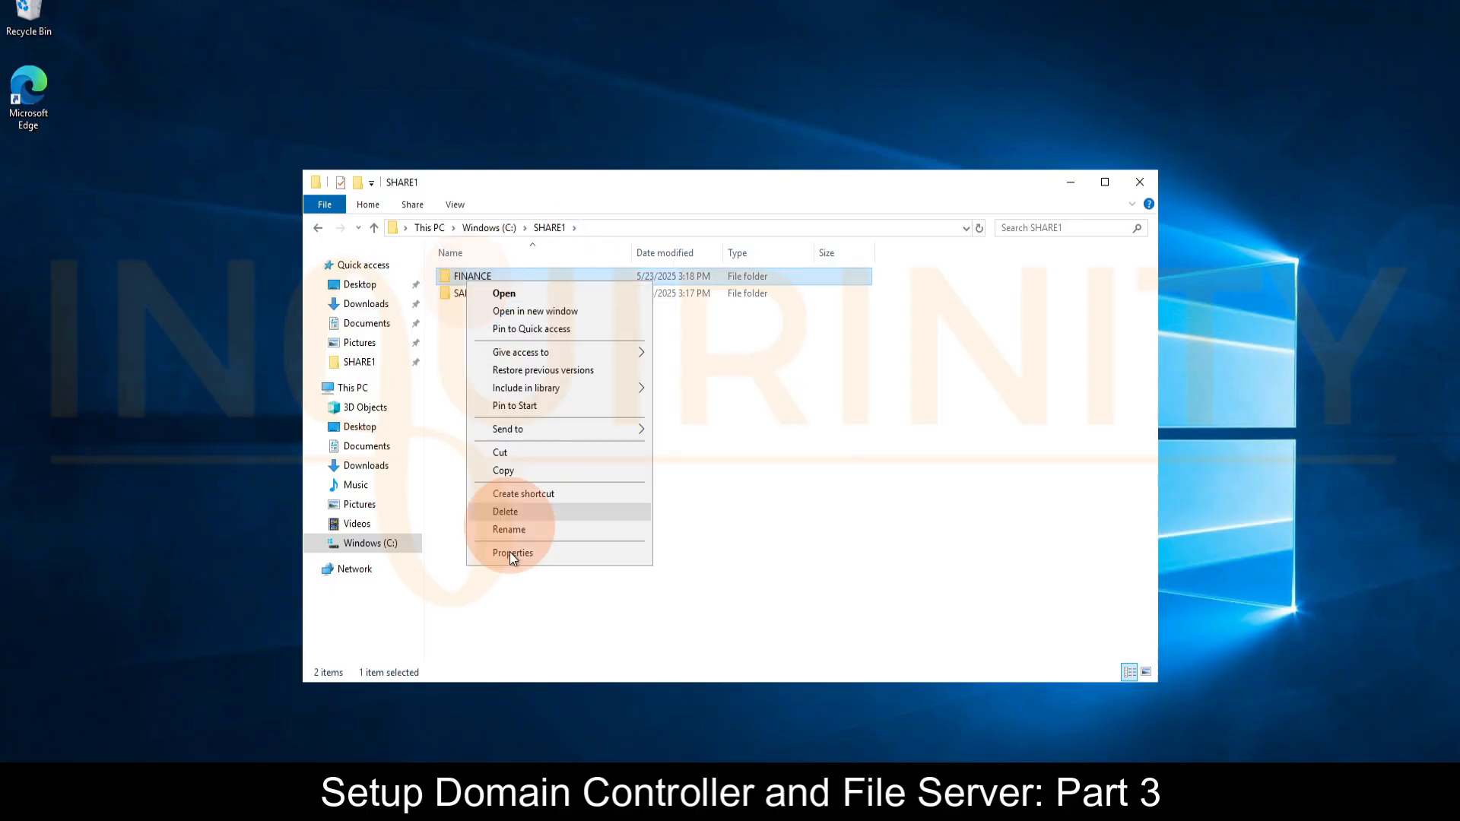
left_click(508, 556)
left_click(574, 321)
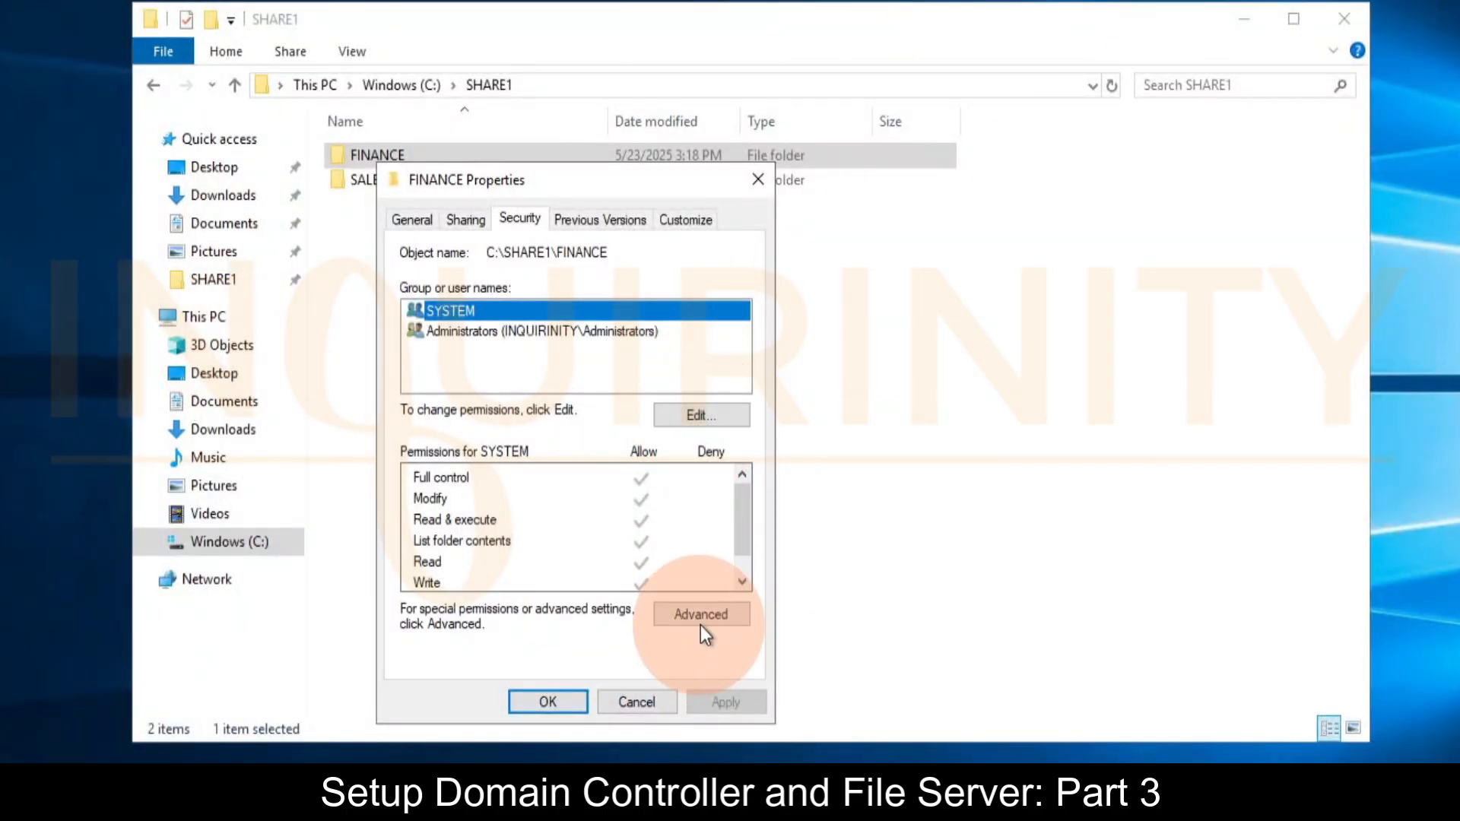
left_click(698, 415)
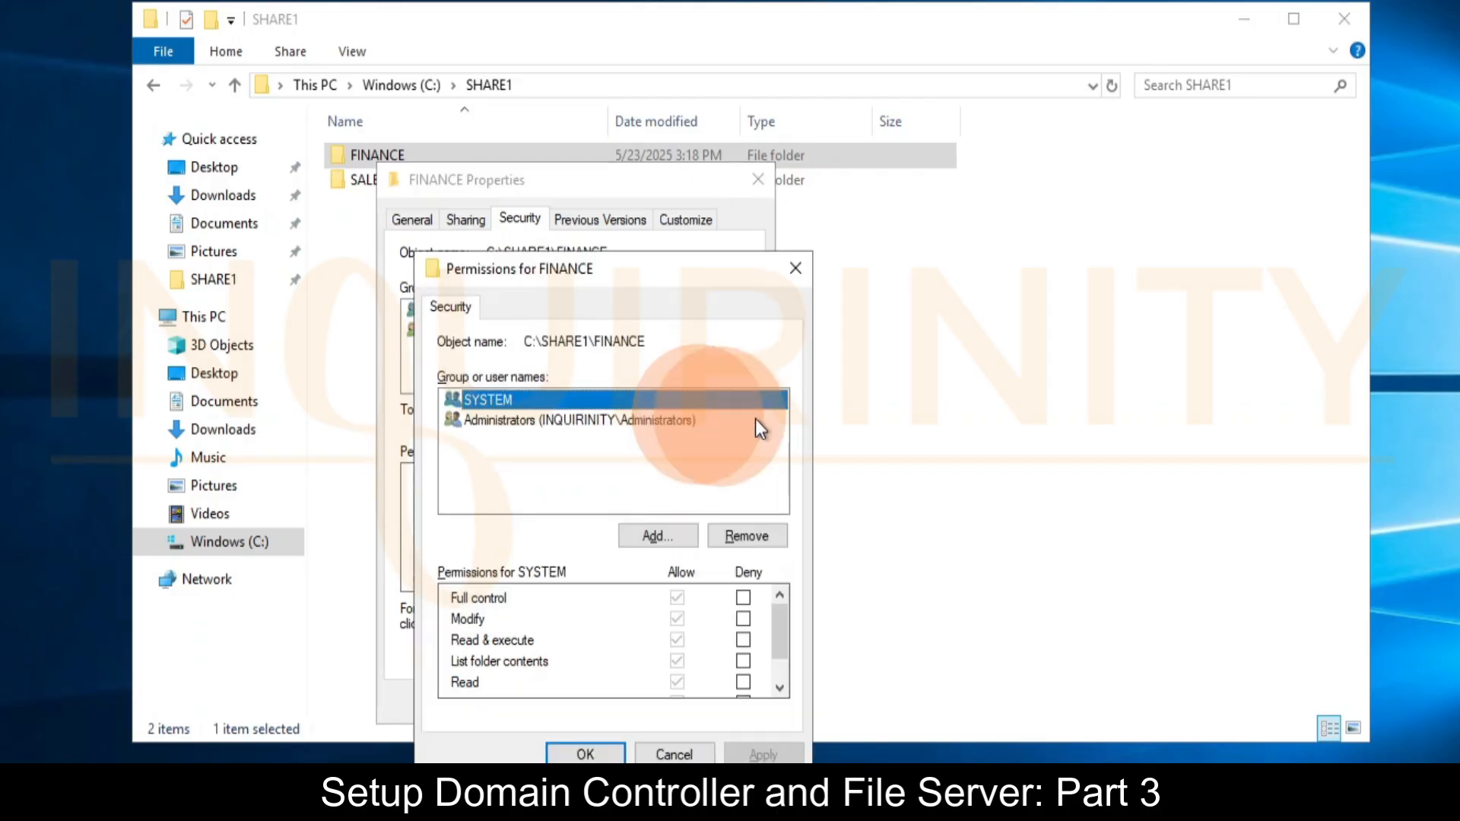
left_click(659, 539)
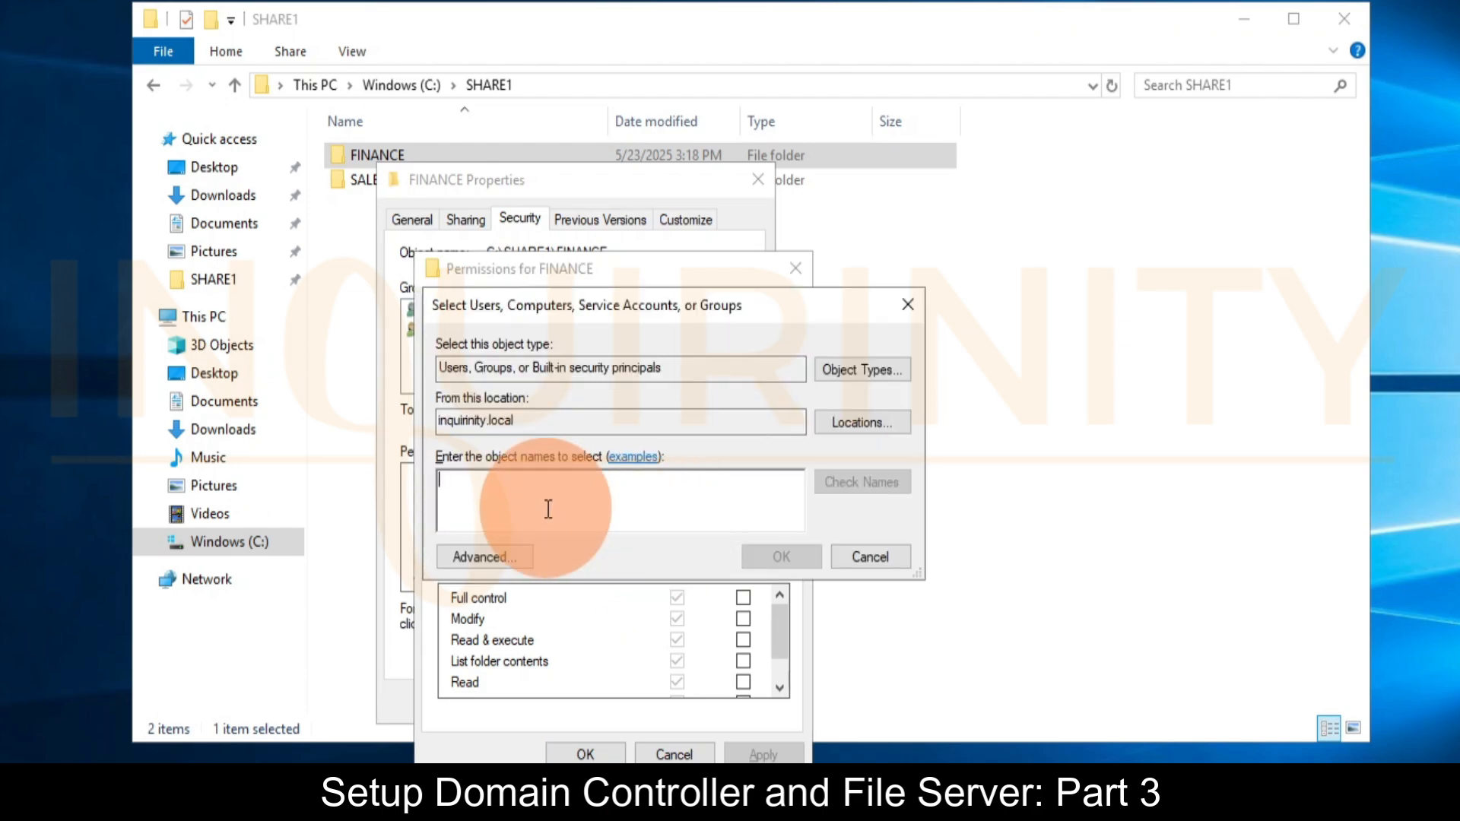
type("finance")
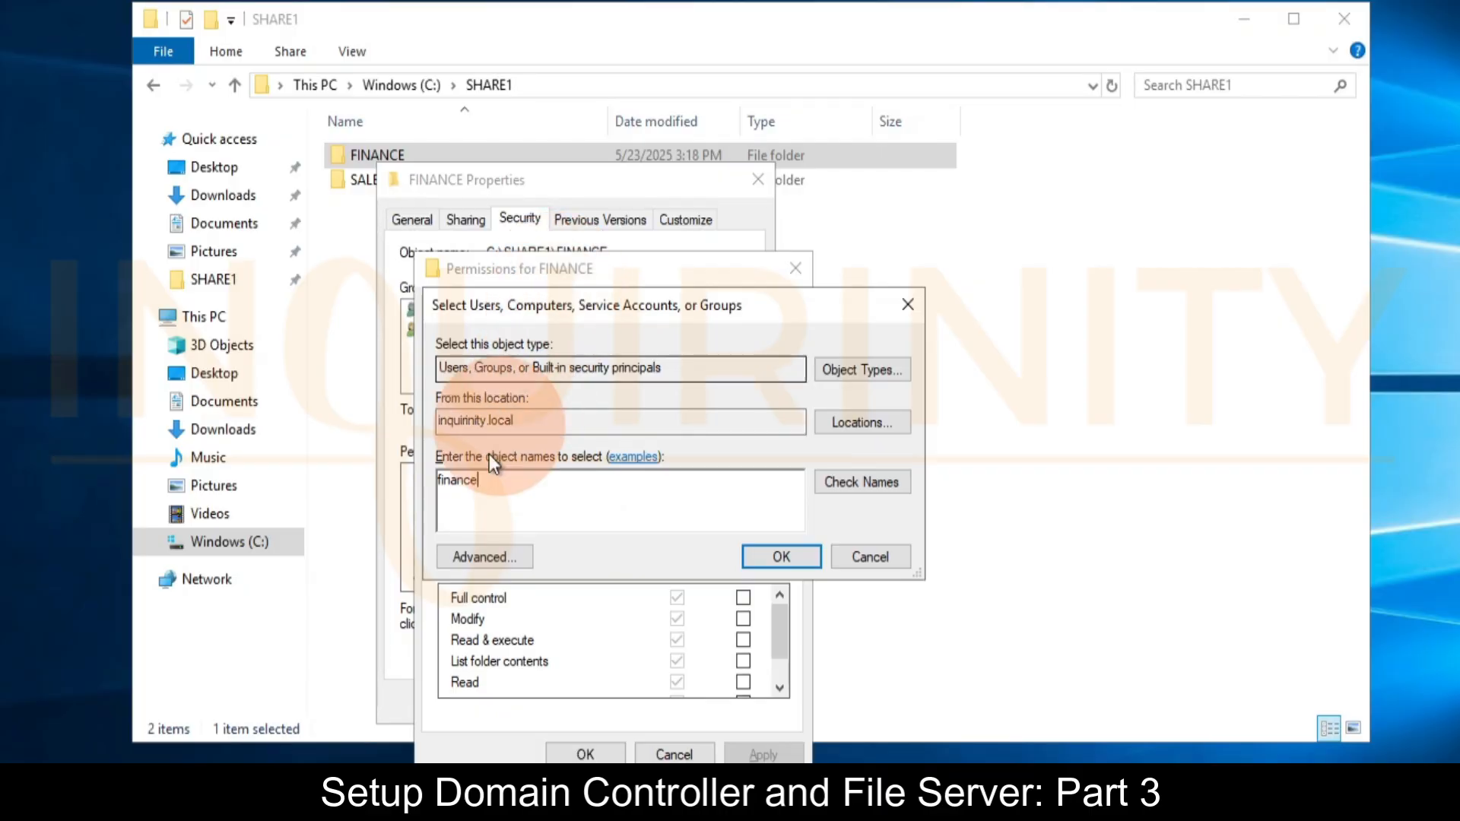
left_click(864, 484)
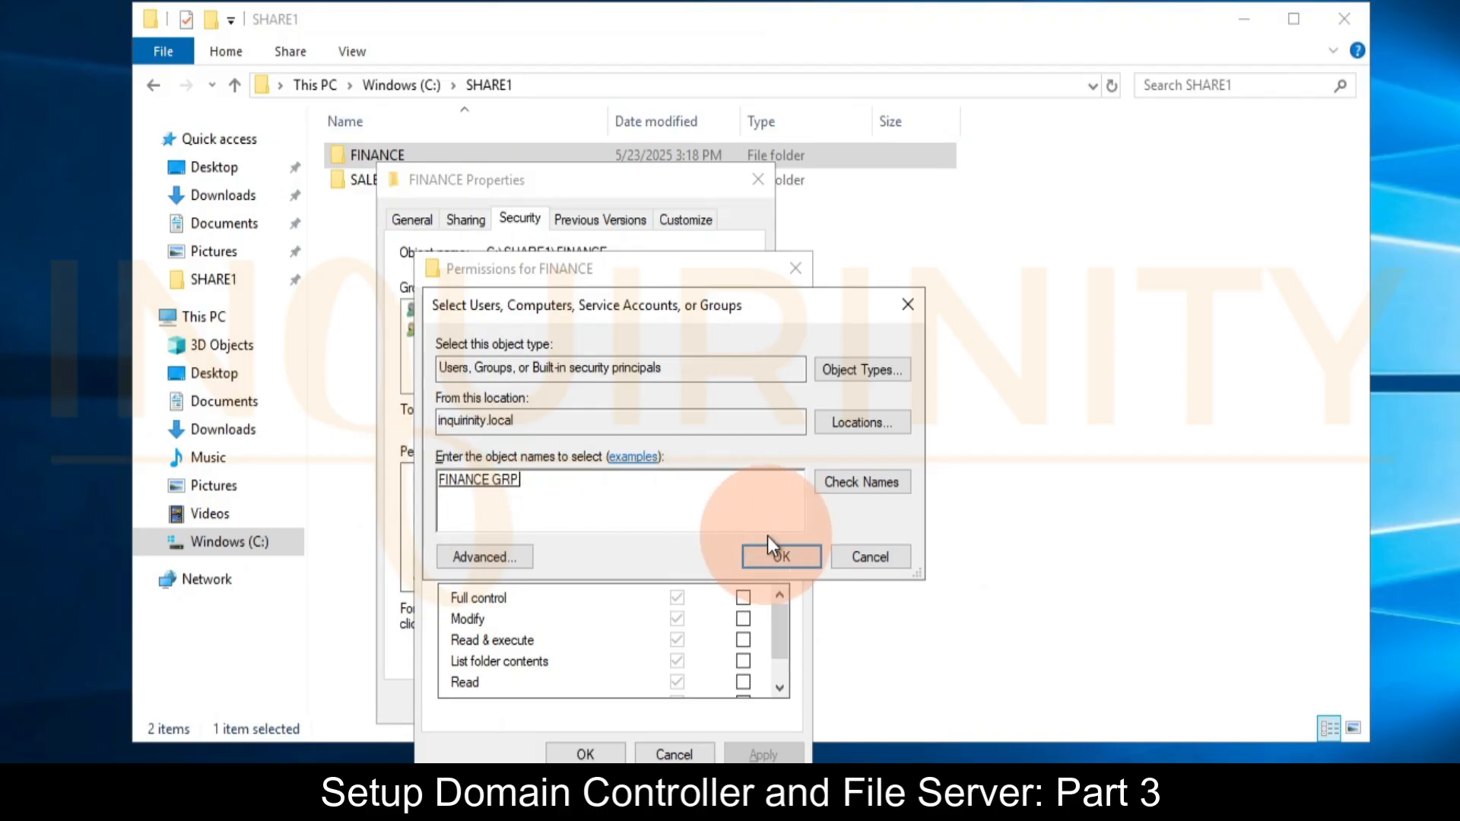
left_click(774, 556)
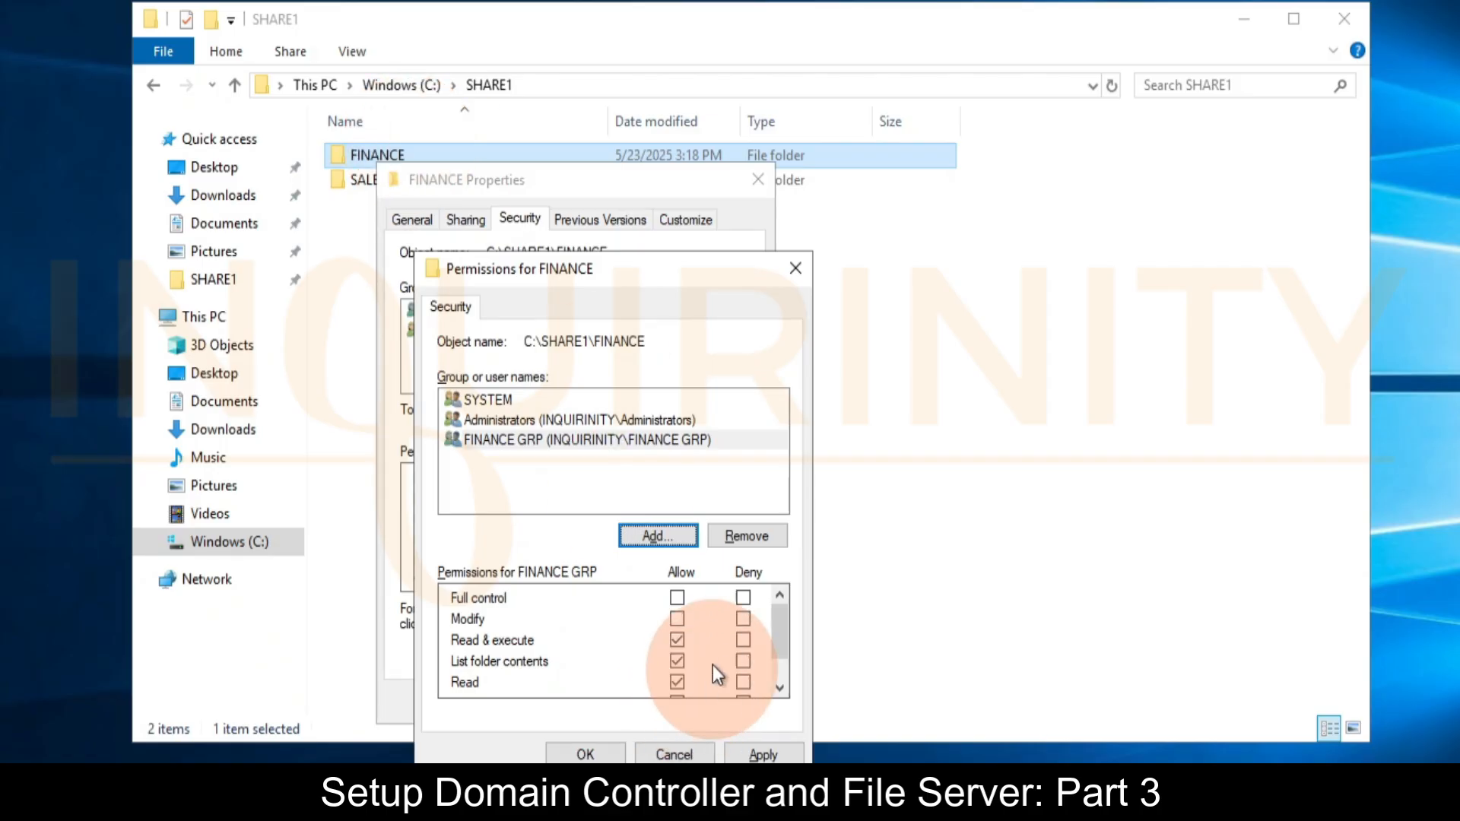
- Allow FINANCE GRP the Modify permission on the FINANCE folder and apply the change
left_click(676, 618)
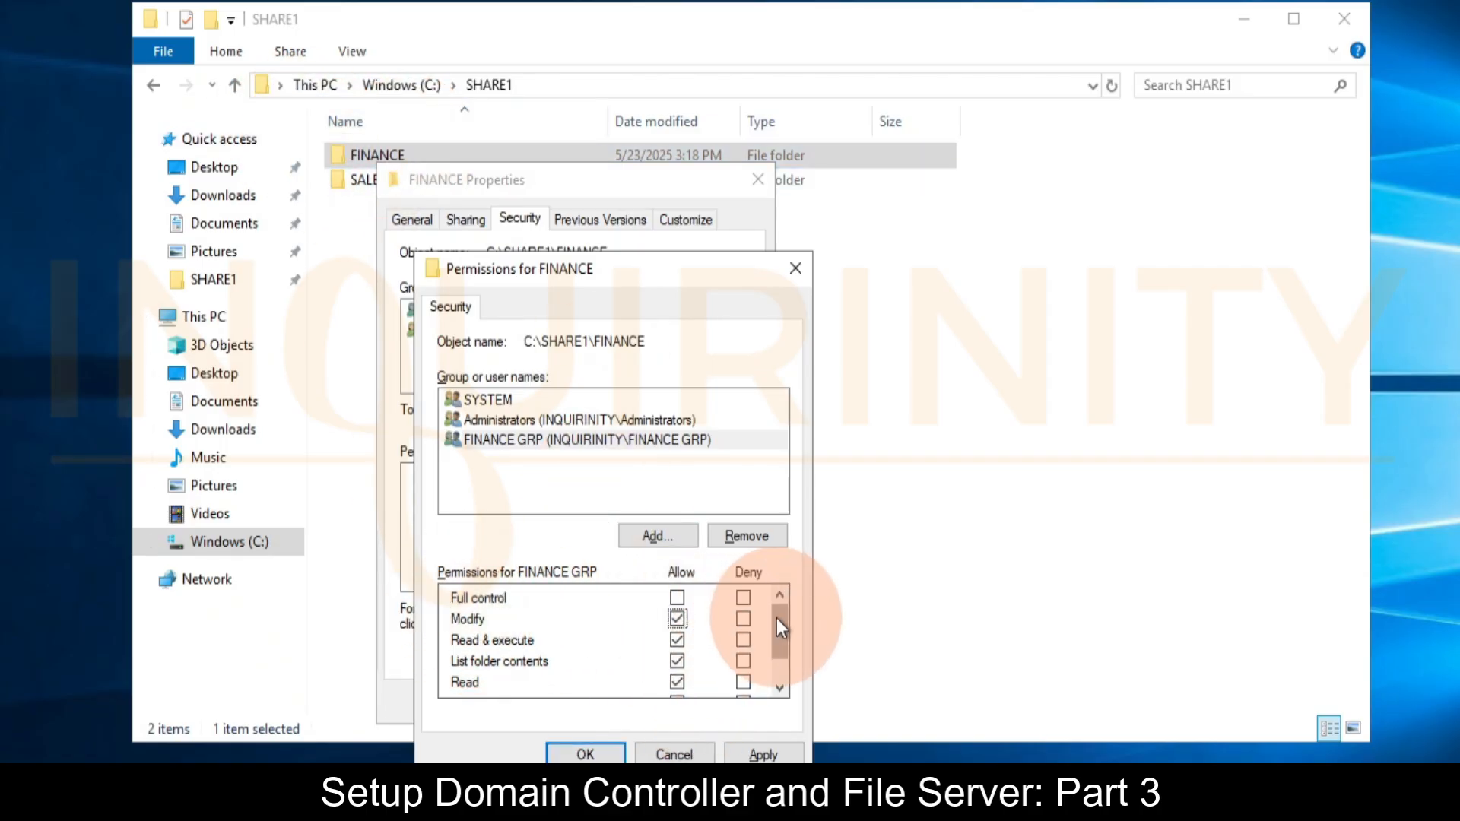
left_click_drag(777, 619, 779, 644)
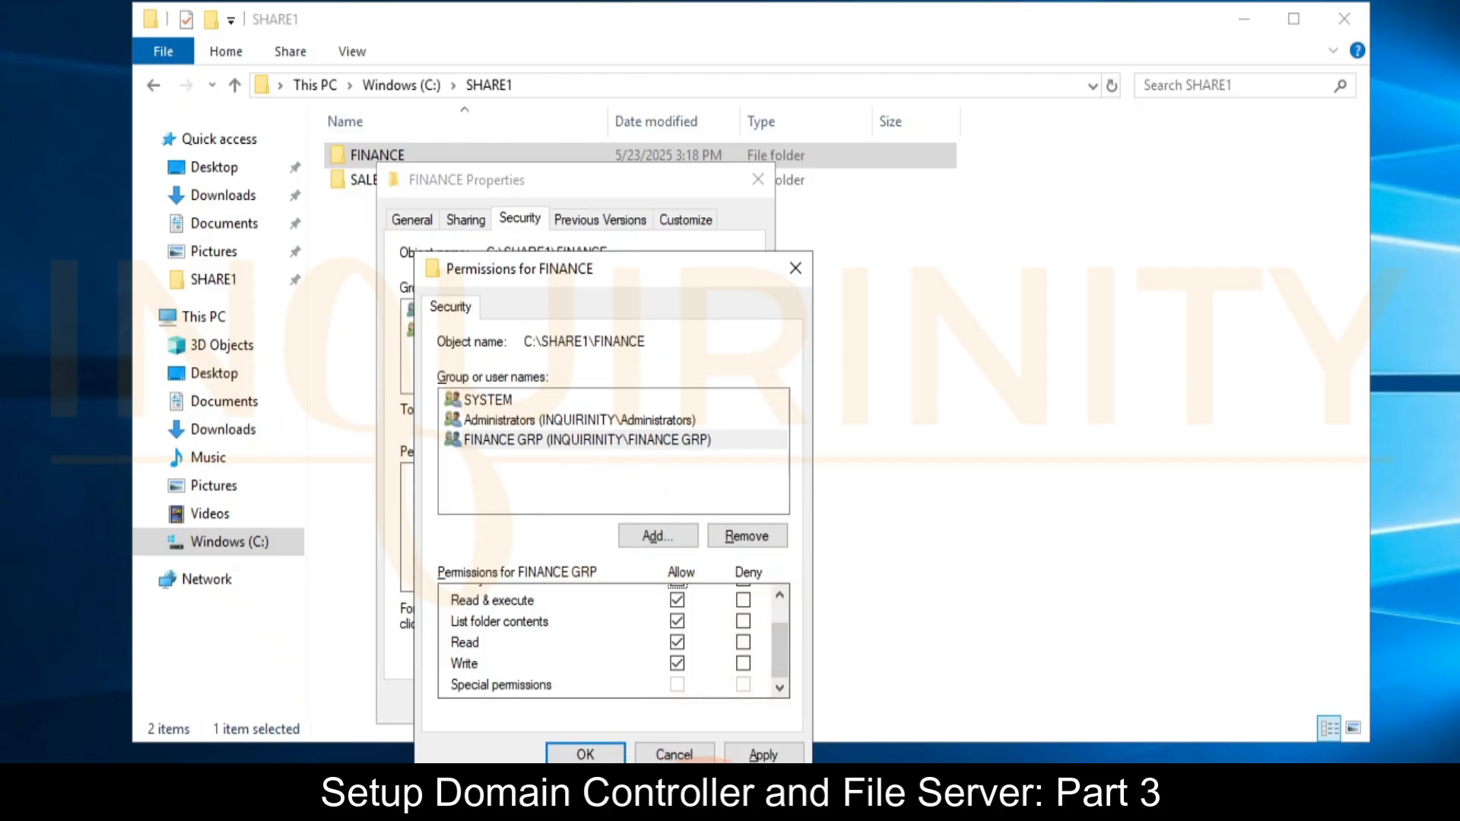
left_click(763, 754)
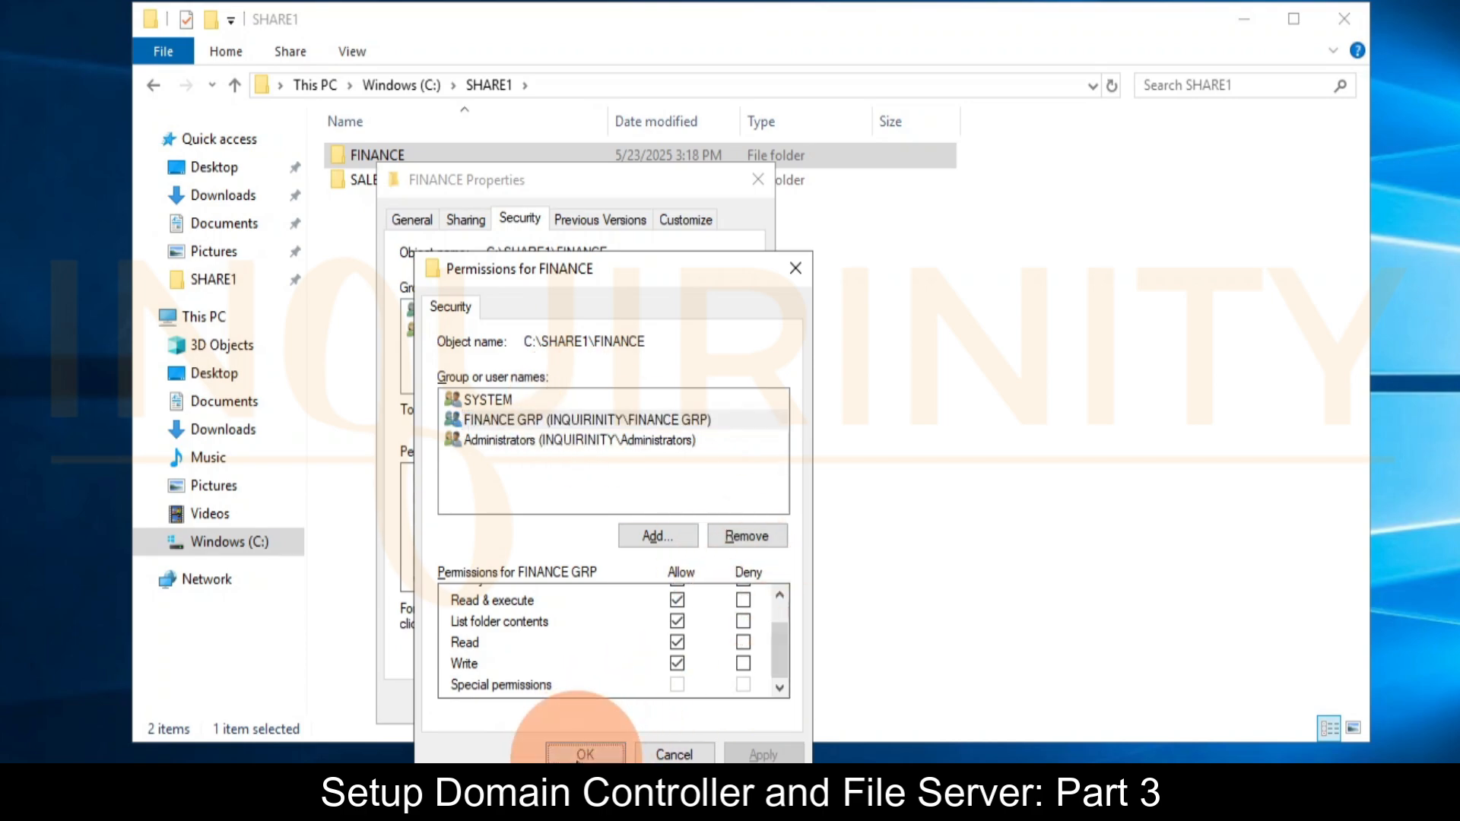
left_click(579, 755)
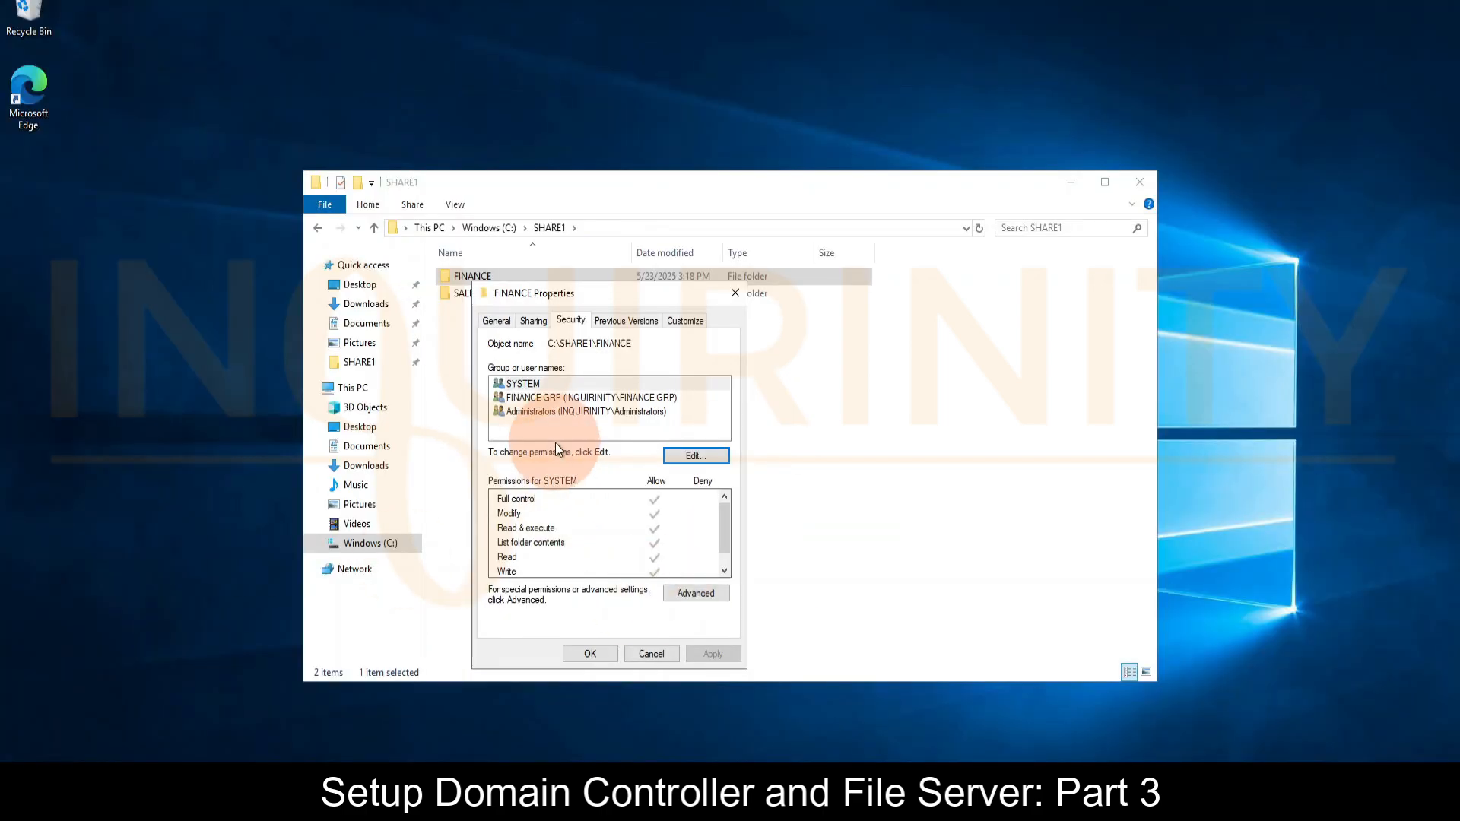
- Examine the basic and advanced permissions in FINANCE GRP's entry in the folder's advanced security settings, leaving them unedited
left_click(628, 400)
left_click(696, 593)
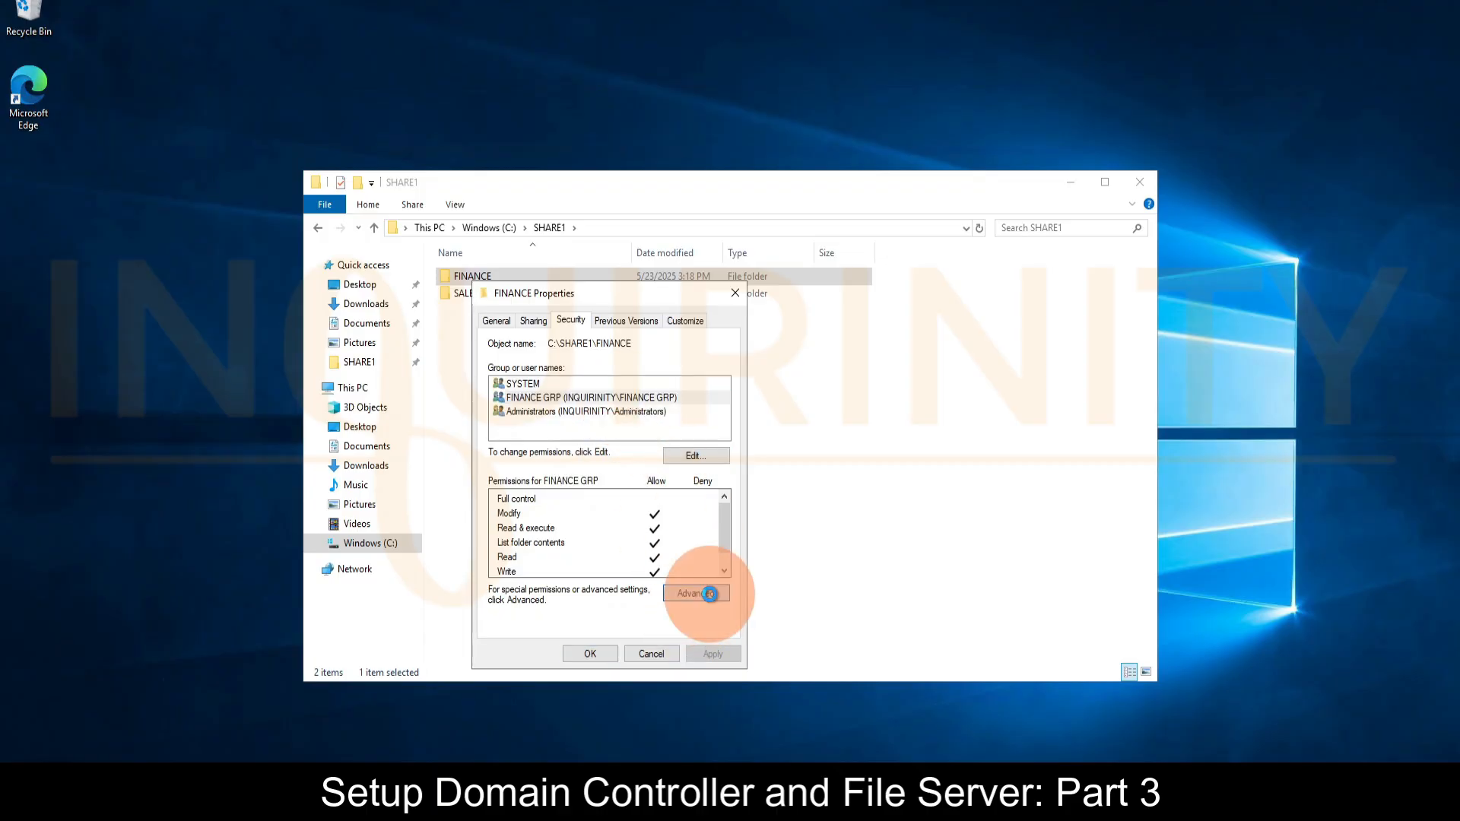
left_click(572, 377)
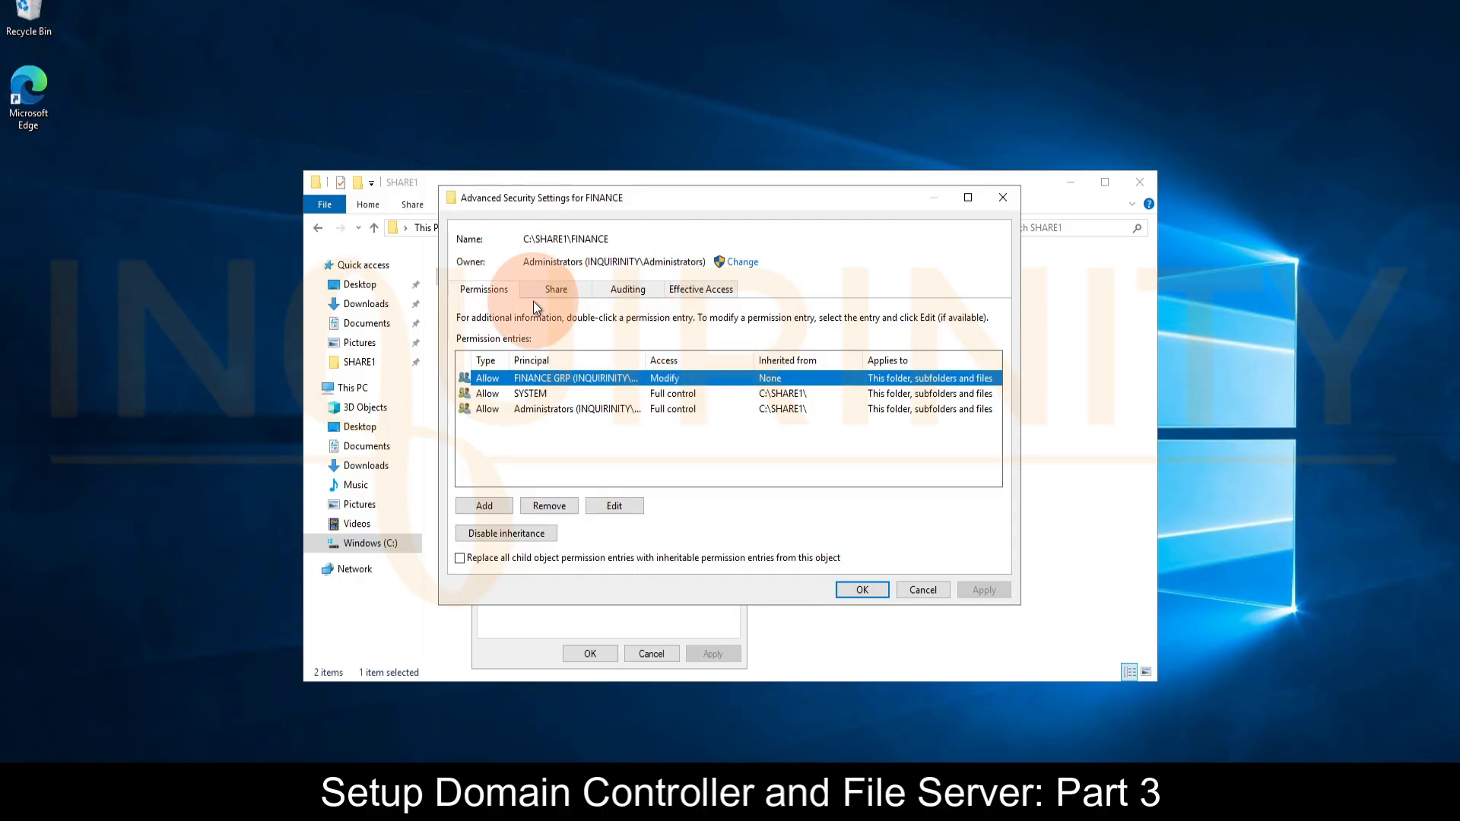
left_click(617, 506)
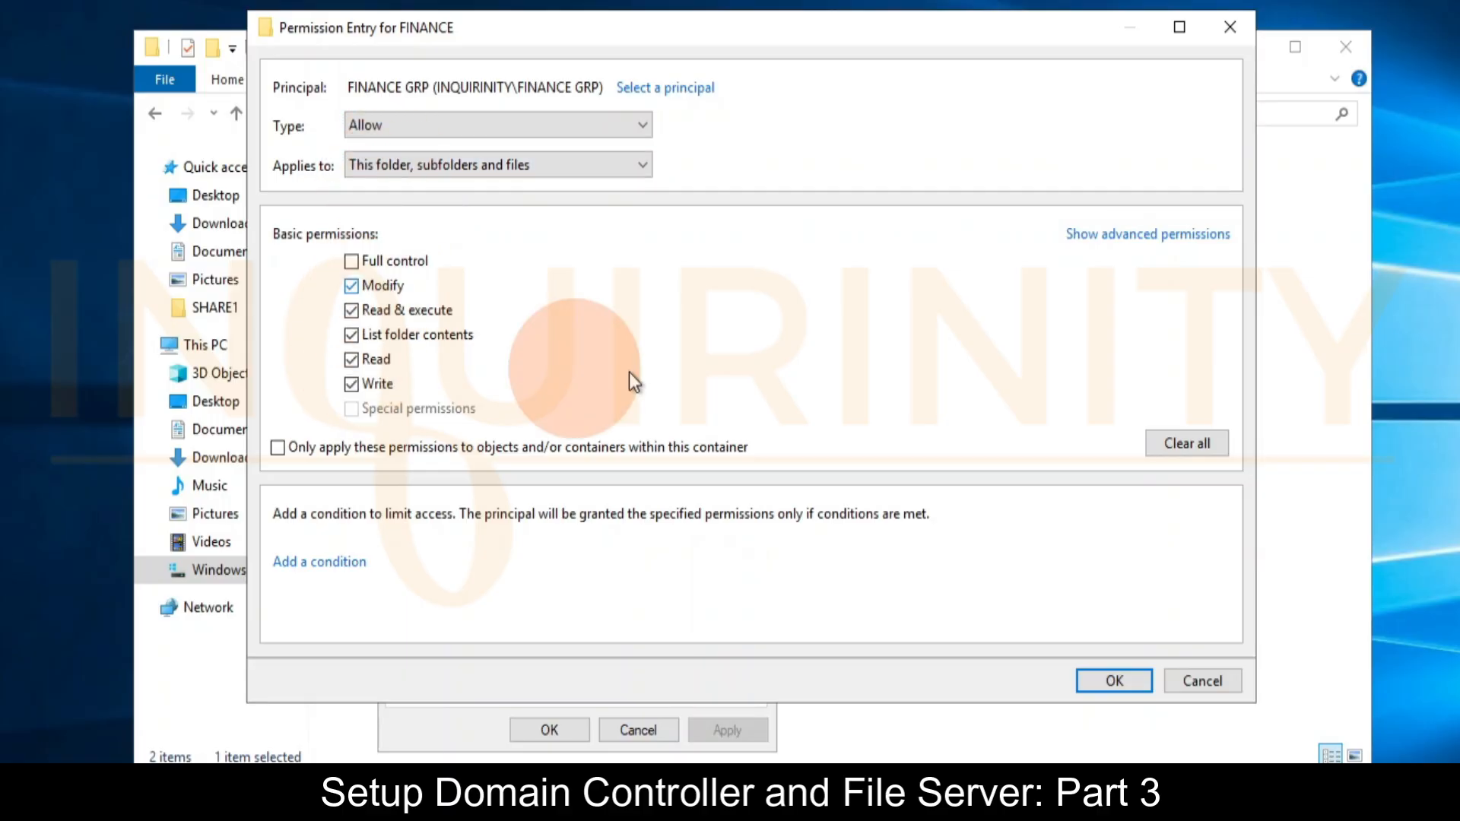
left_click(1162, 242)
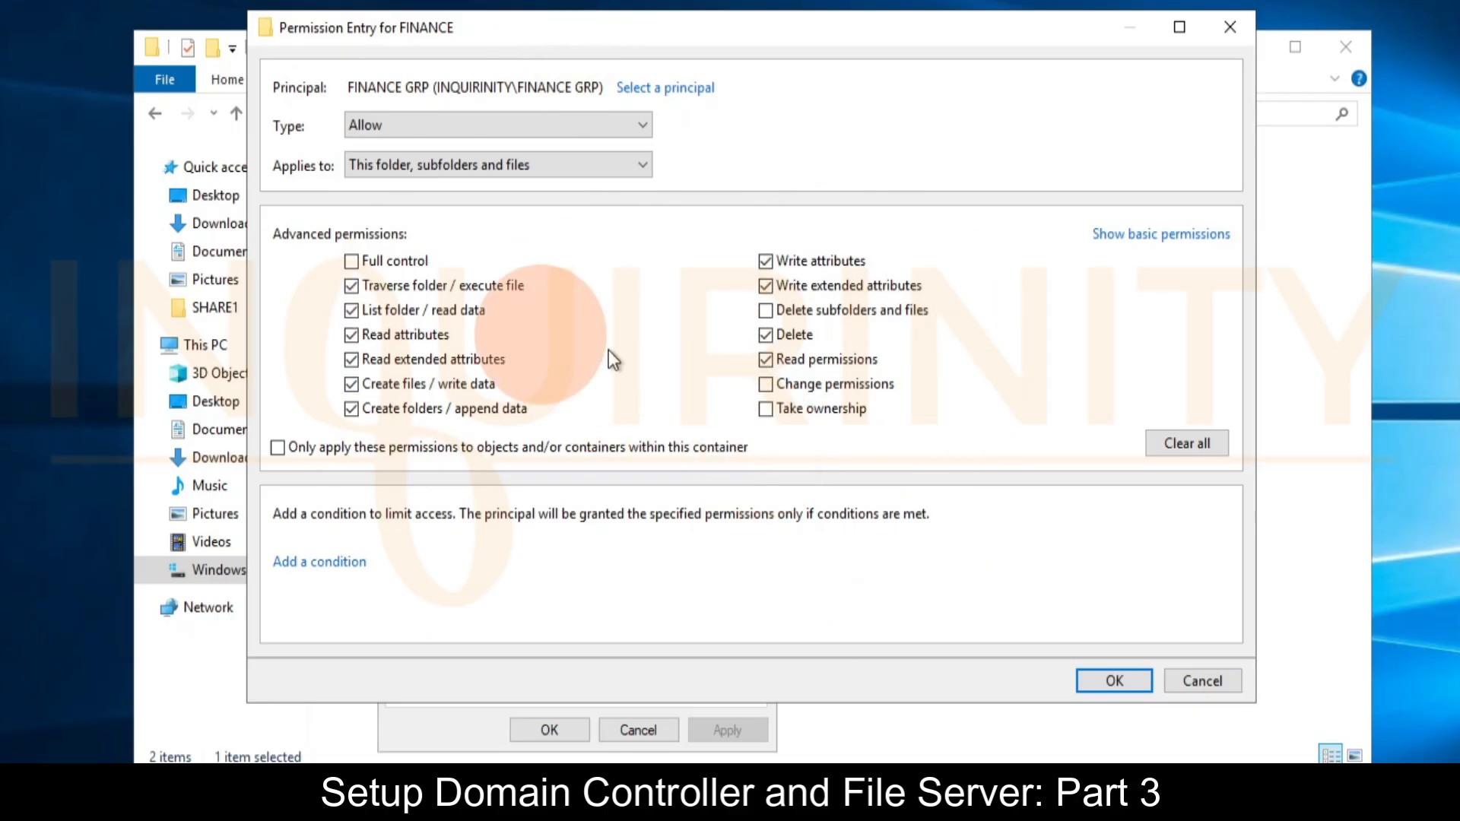
left_click_drag(624, 54, 838, 119)
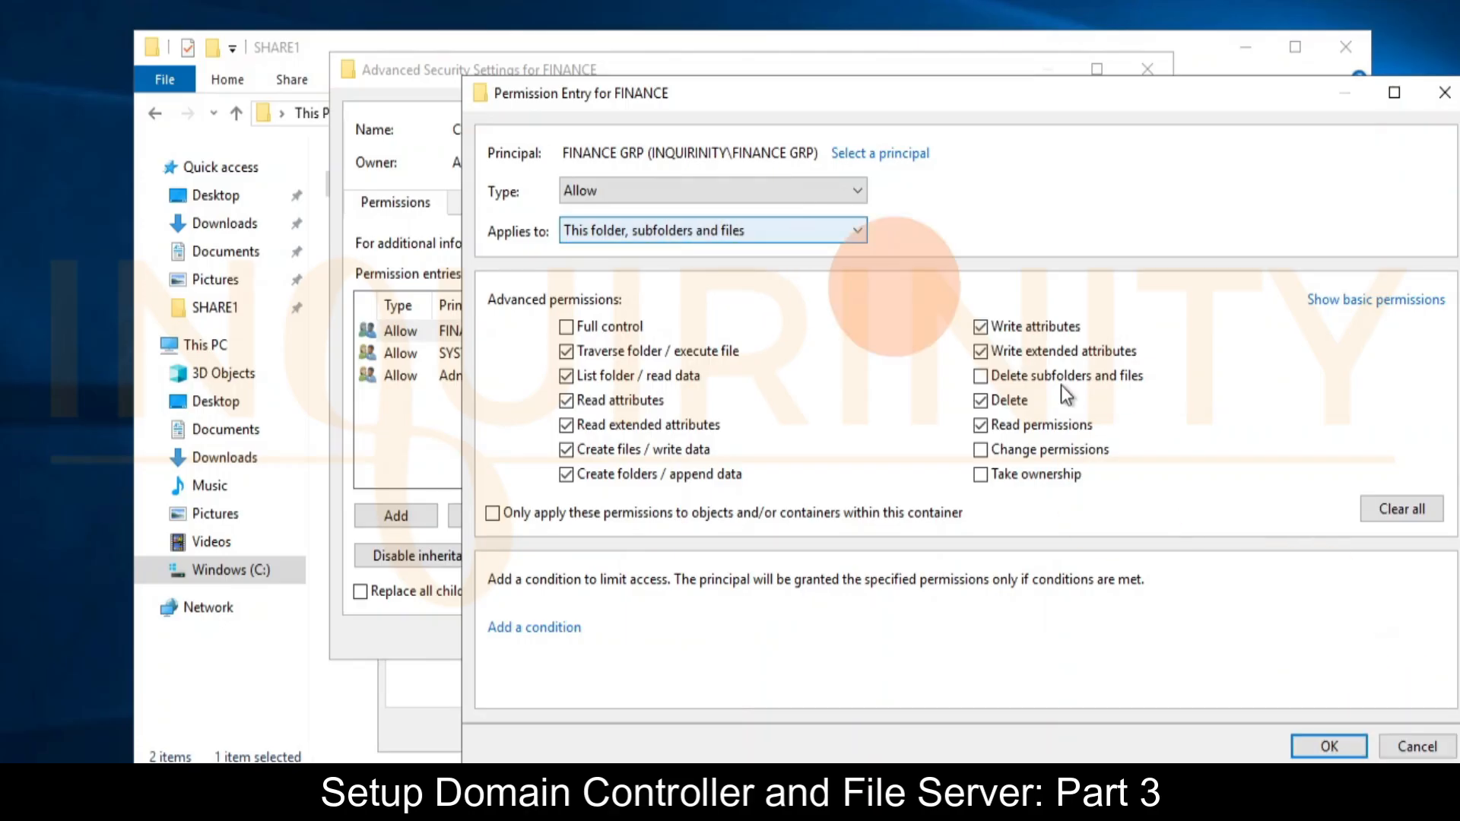
left_click(1414, 749)
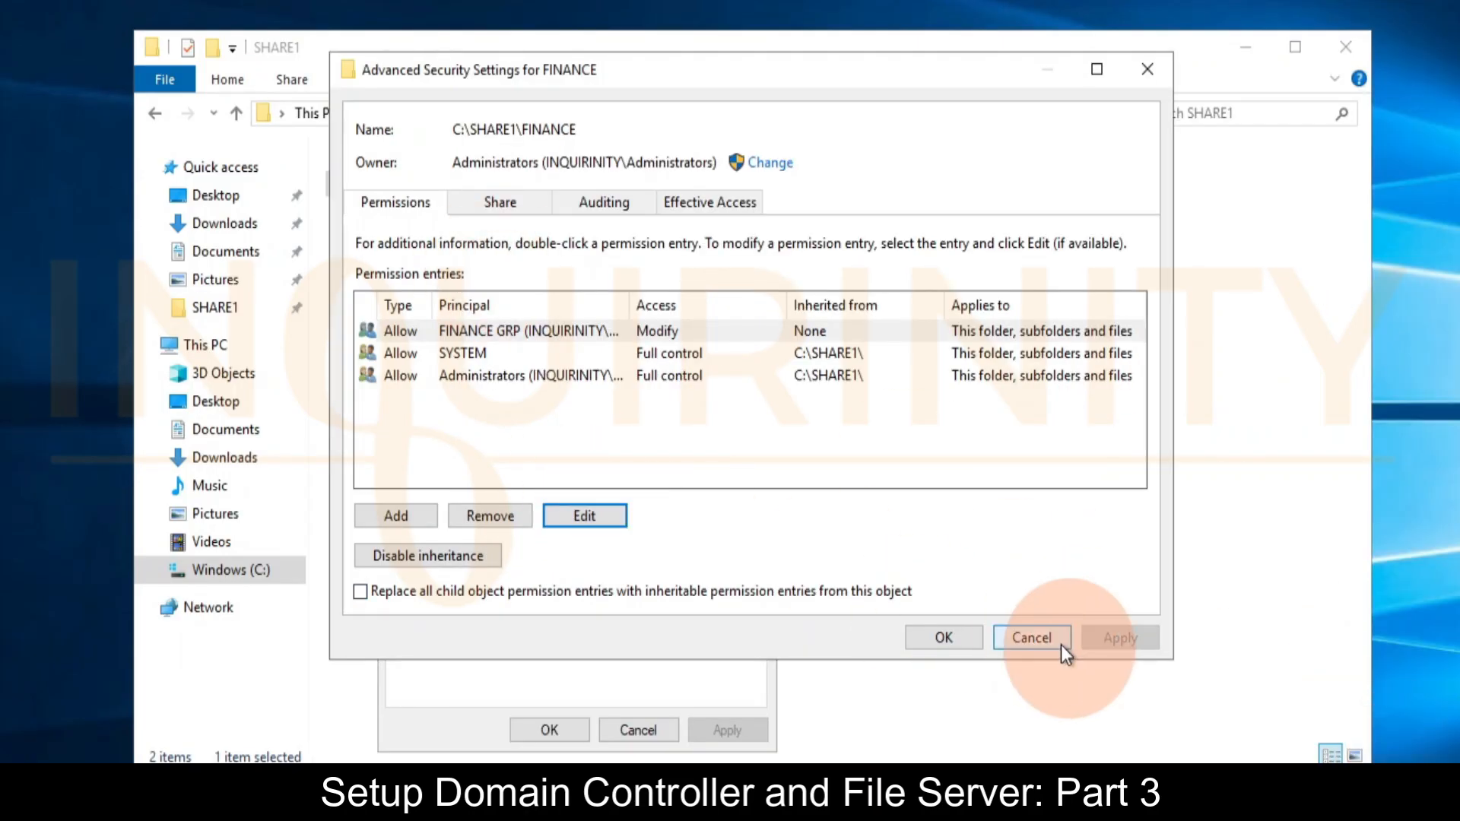
left_click(1051, 639)
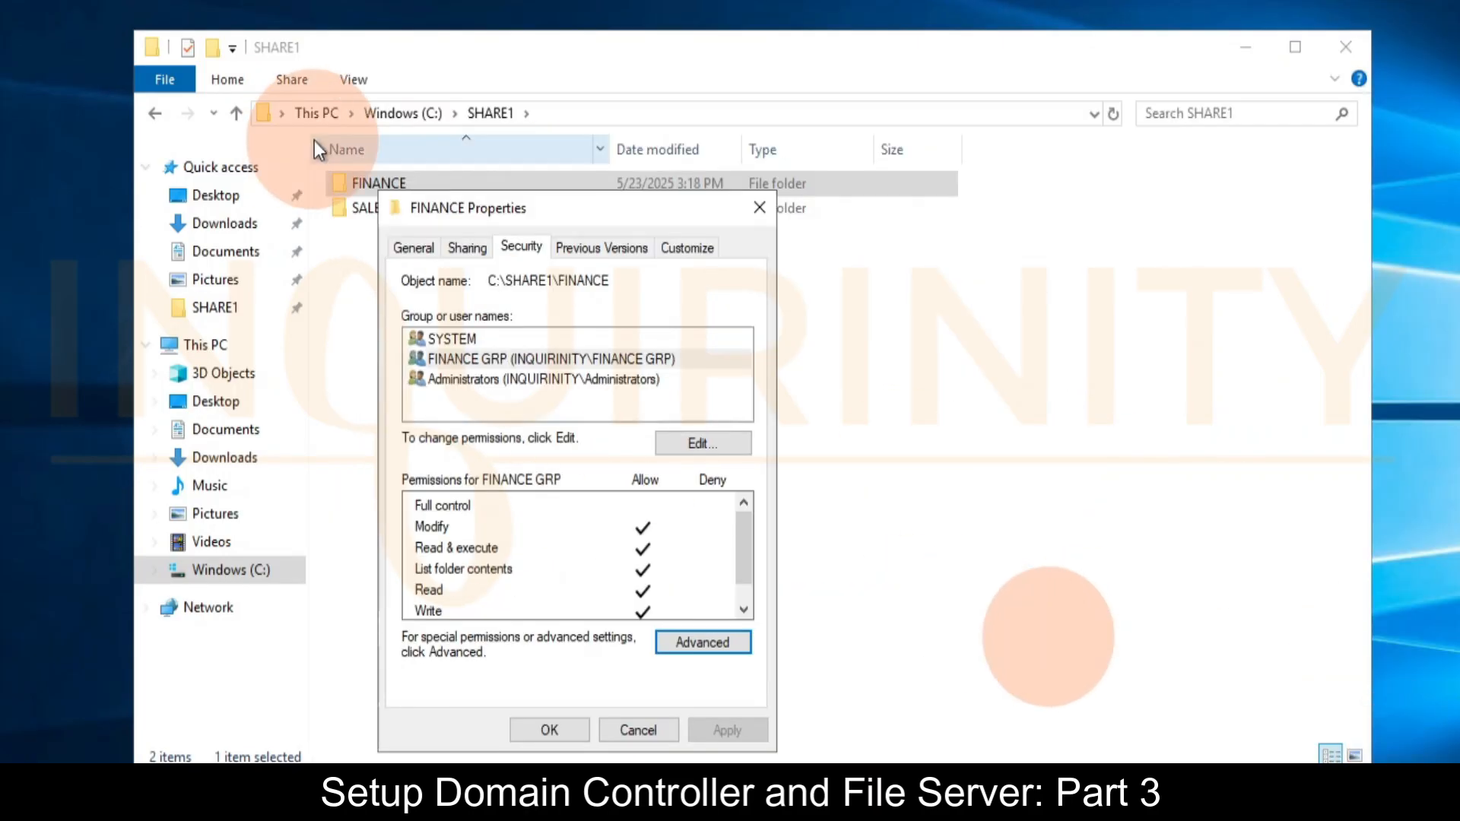
- Check what FINANCE GRP's permission entry applies to in the advanced security settings, and close the FINANCE folder's properties
left_click(473, 367)
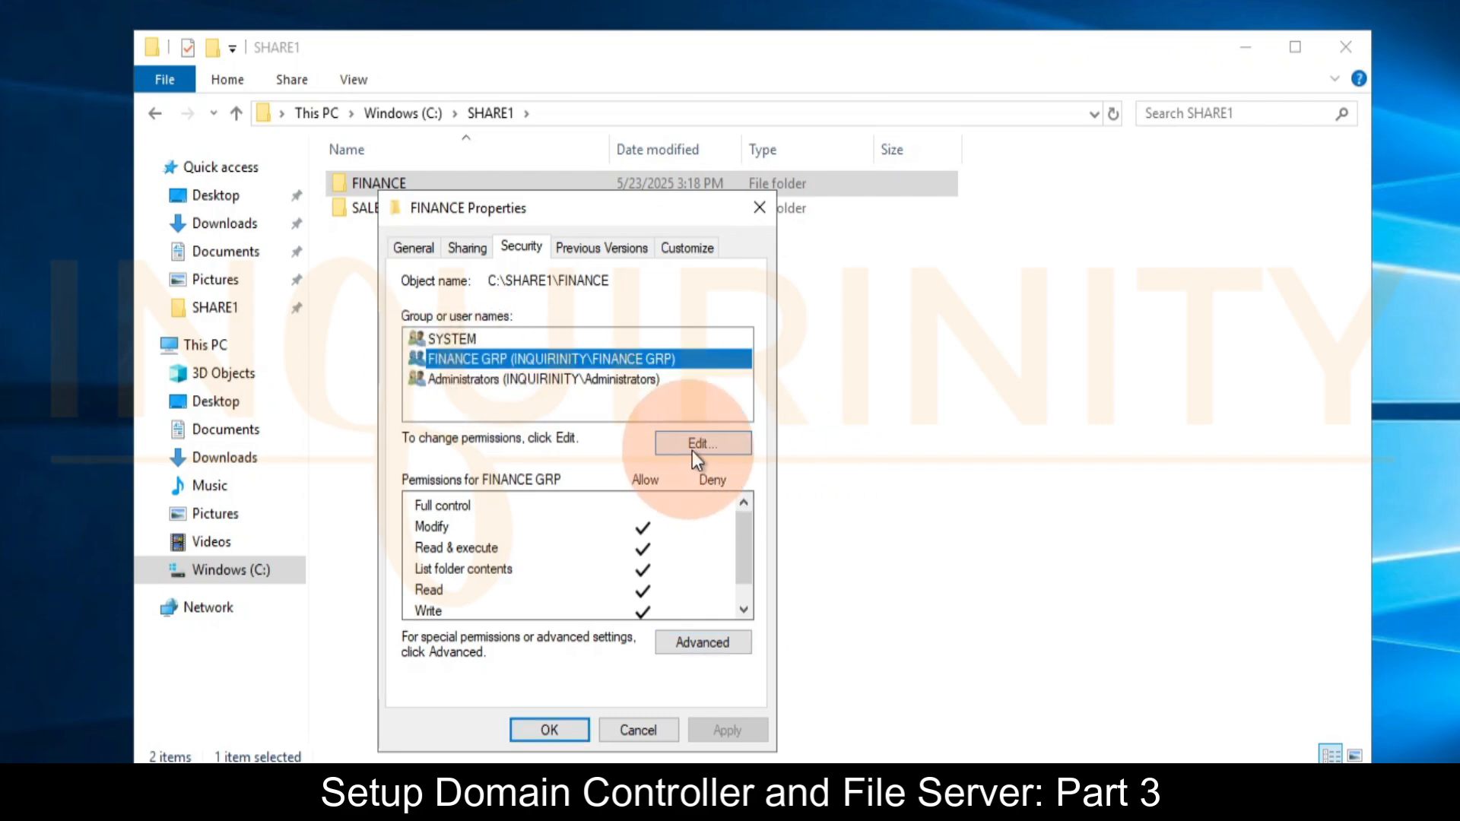
left_click(721, 450)
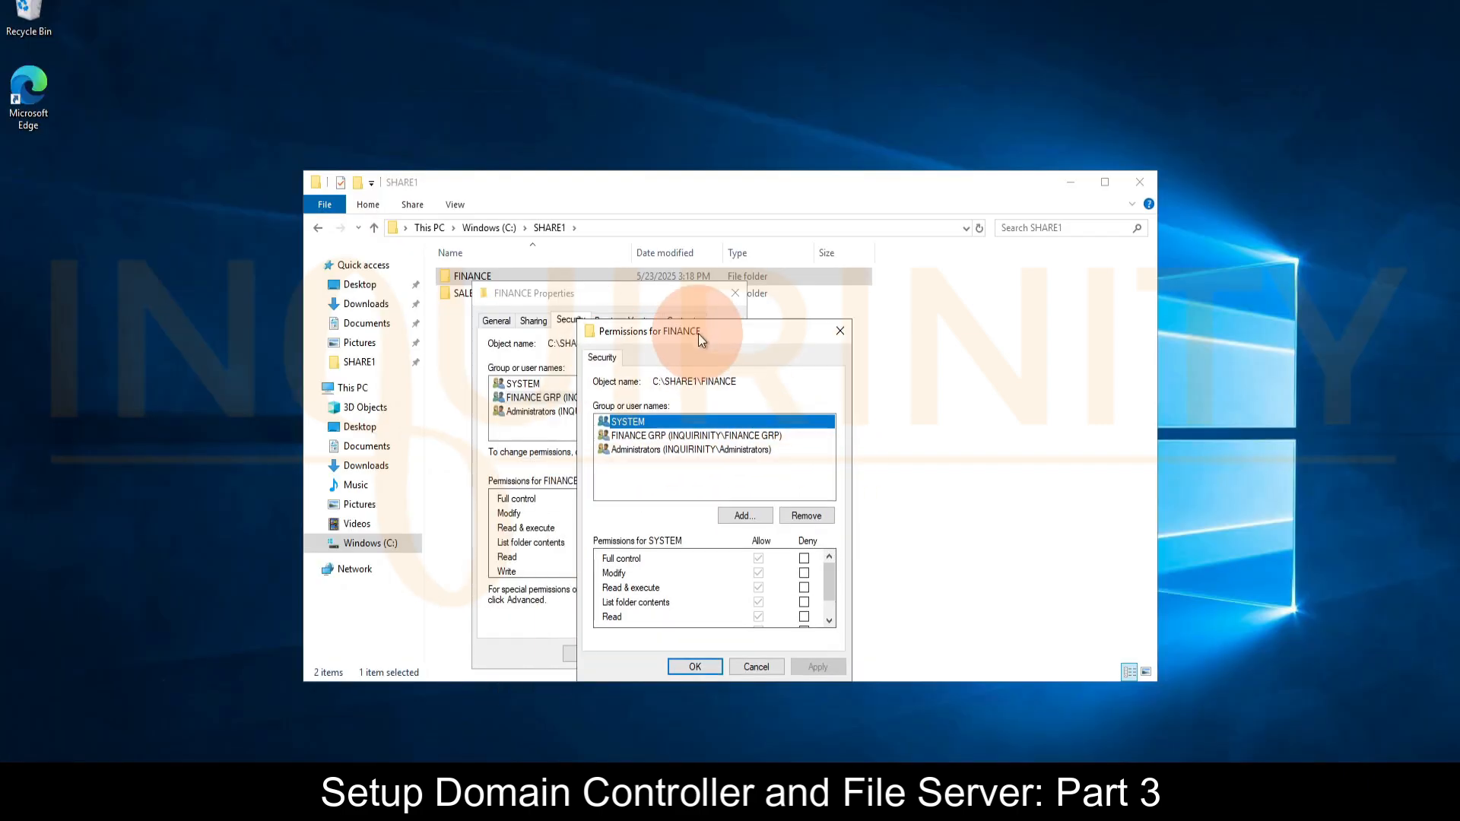
left_click(756, 666)
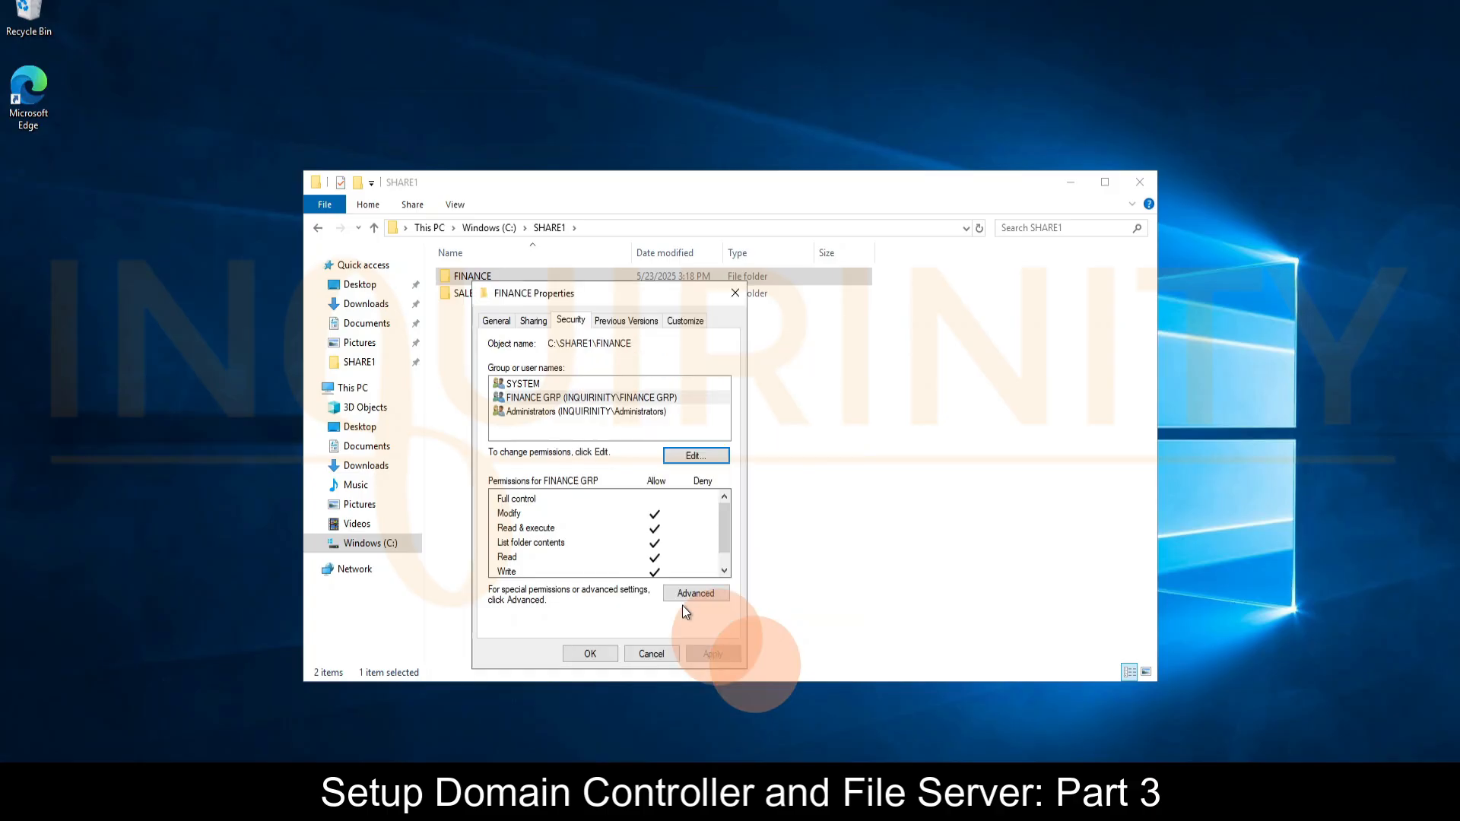
left_click(699, 594)
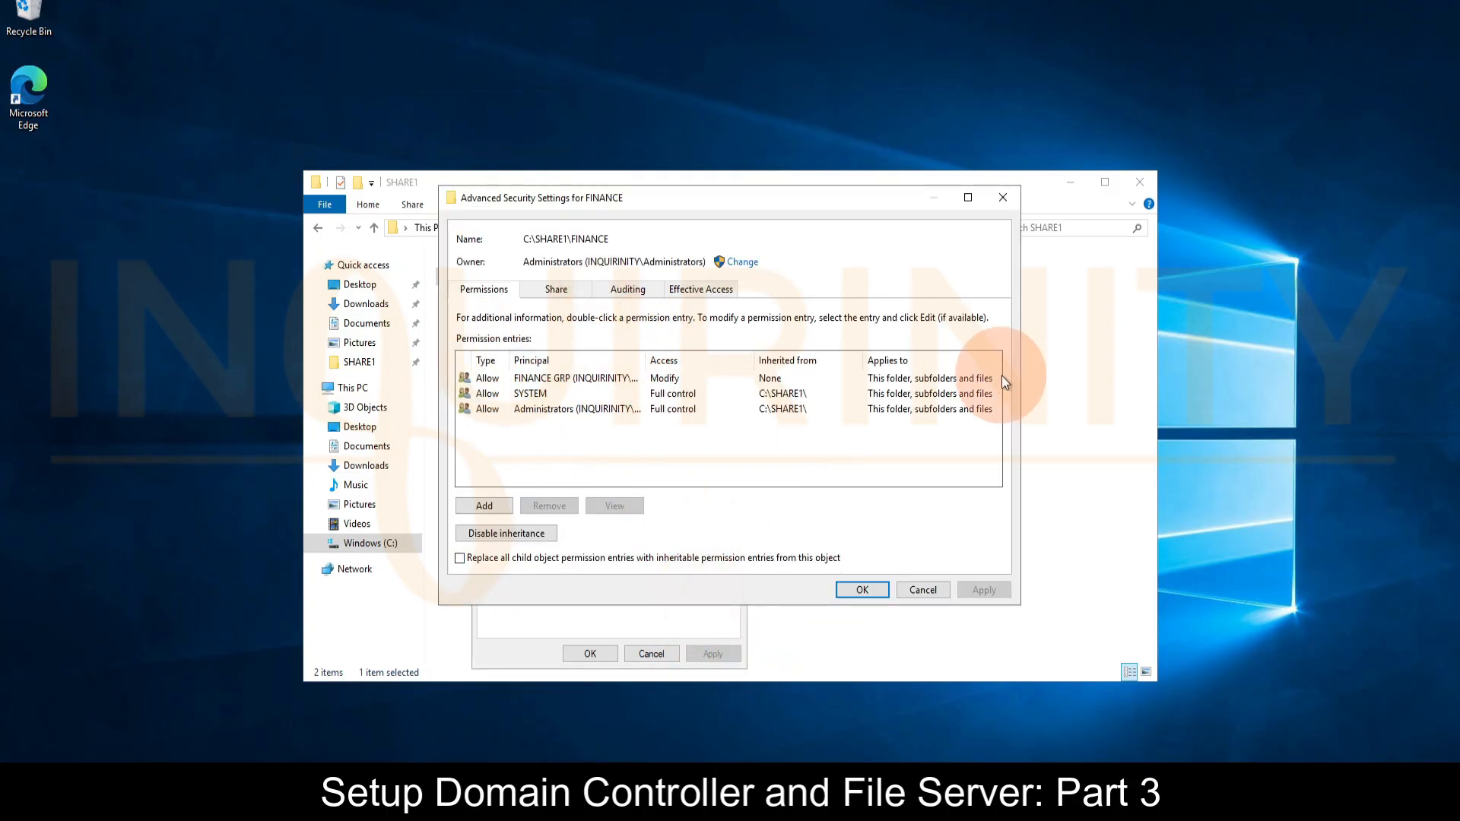
left_click(893, 378)
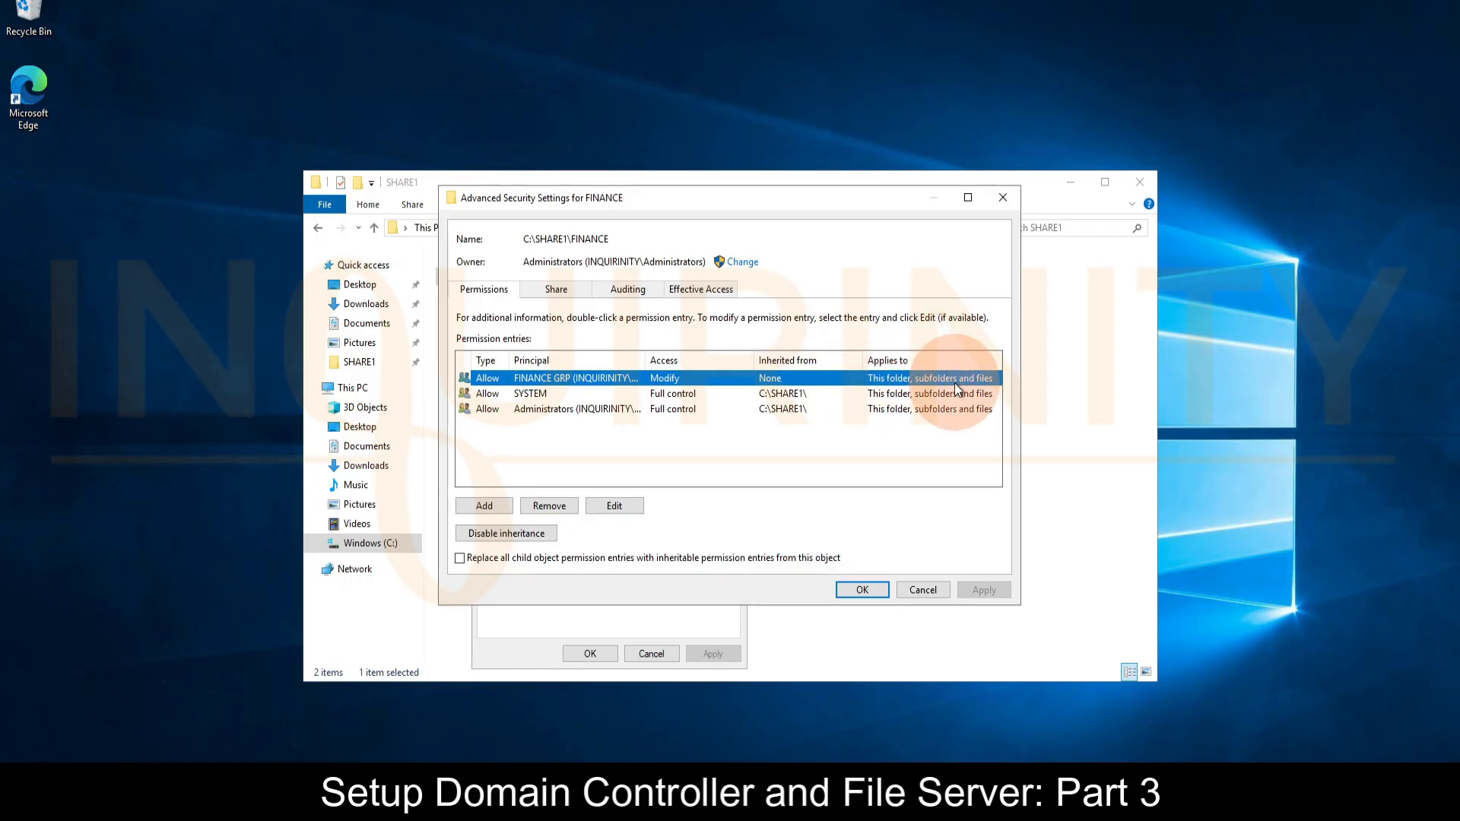
left_click(908, 593)
left_click(652, 655)
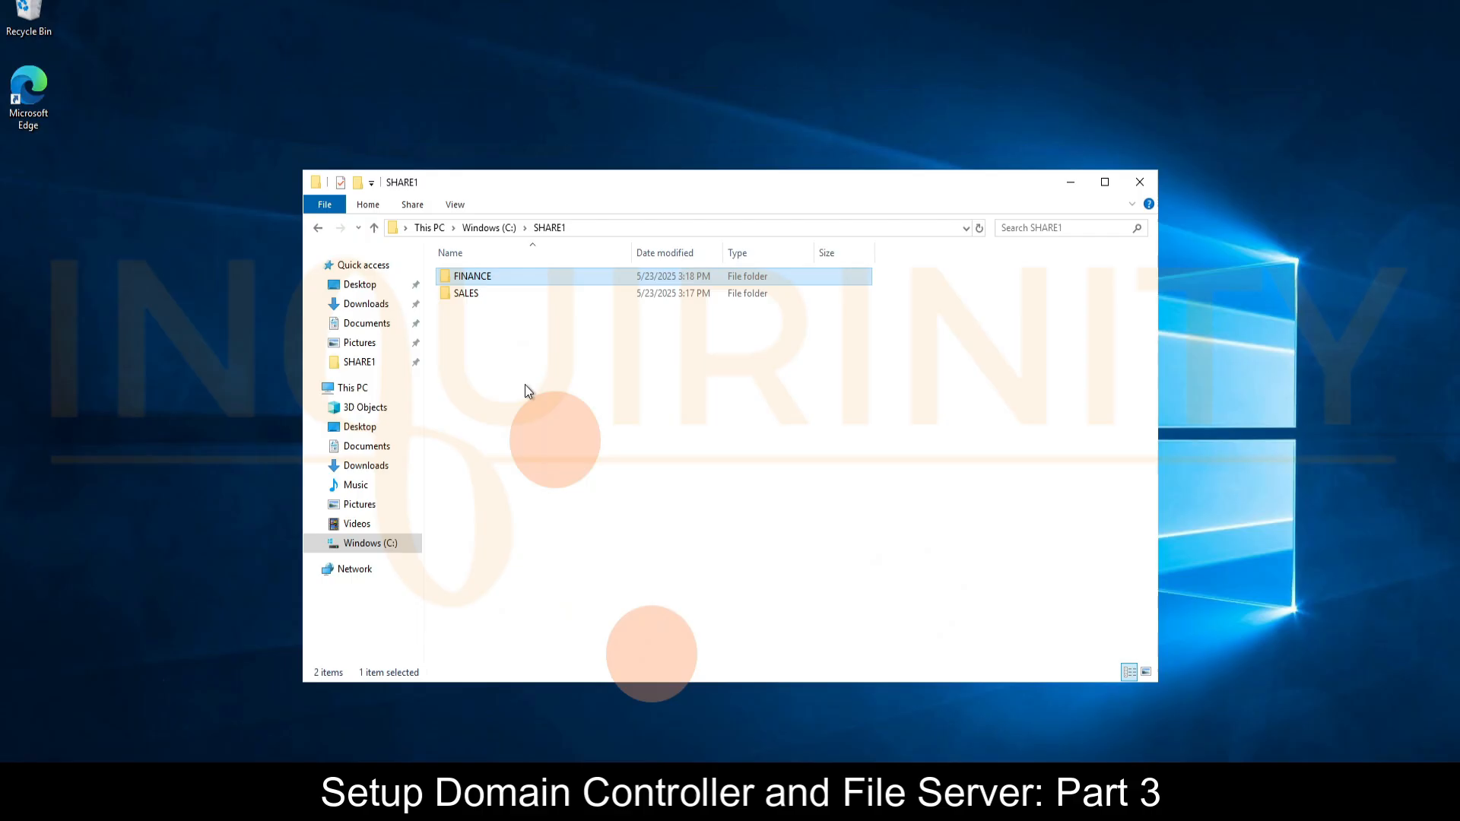
- Add the SALES GRP domain group to the SALES folder's security permissions
right_click(473, 292)
left_click(541, 564)
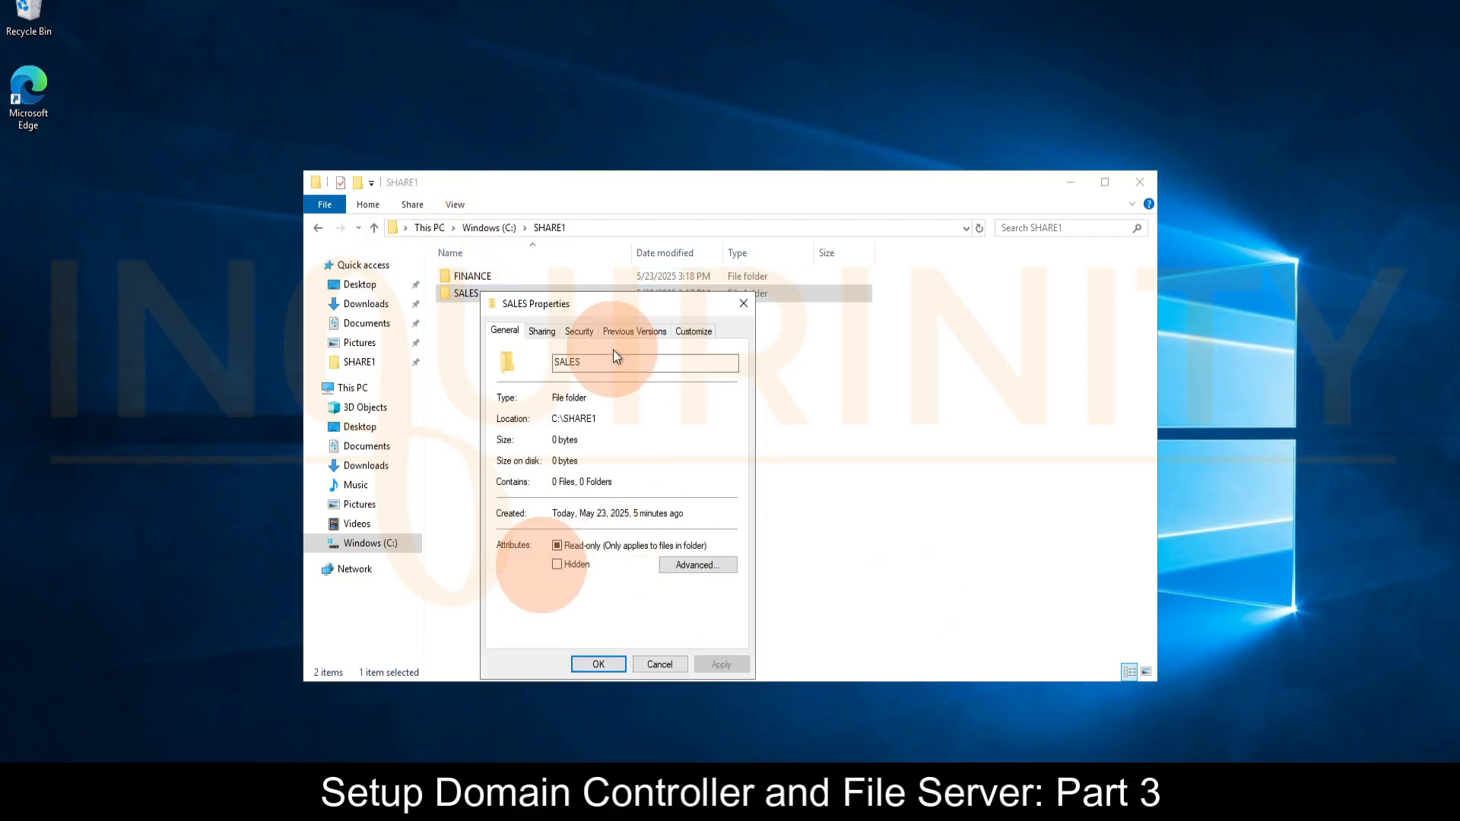
left_click(584, 333)
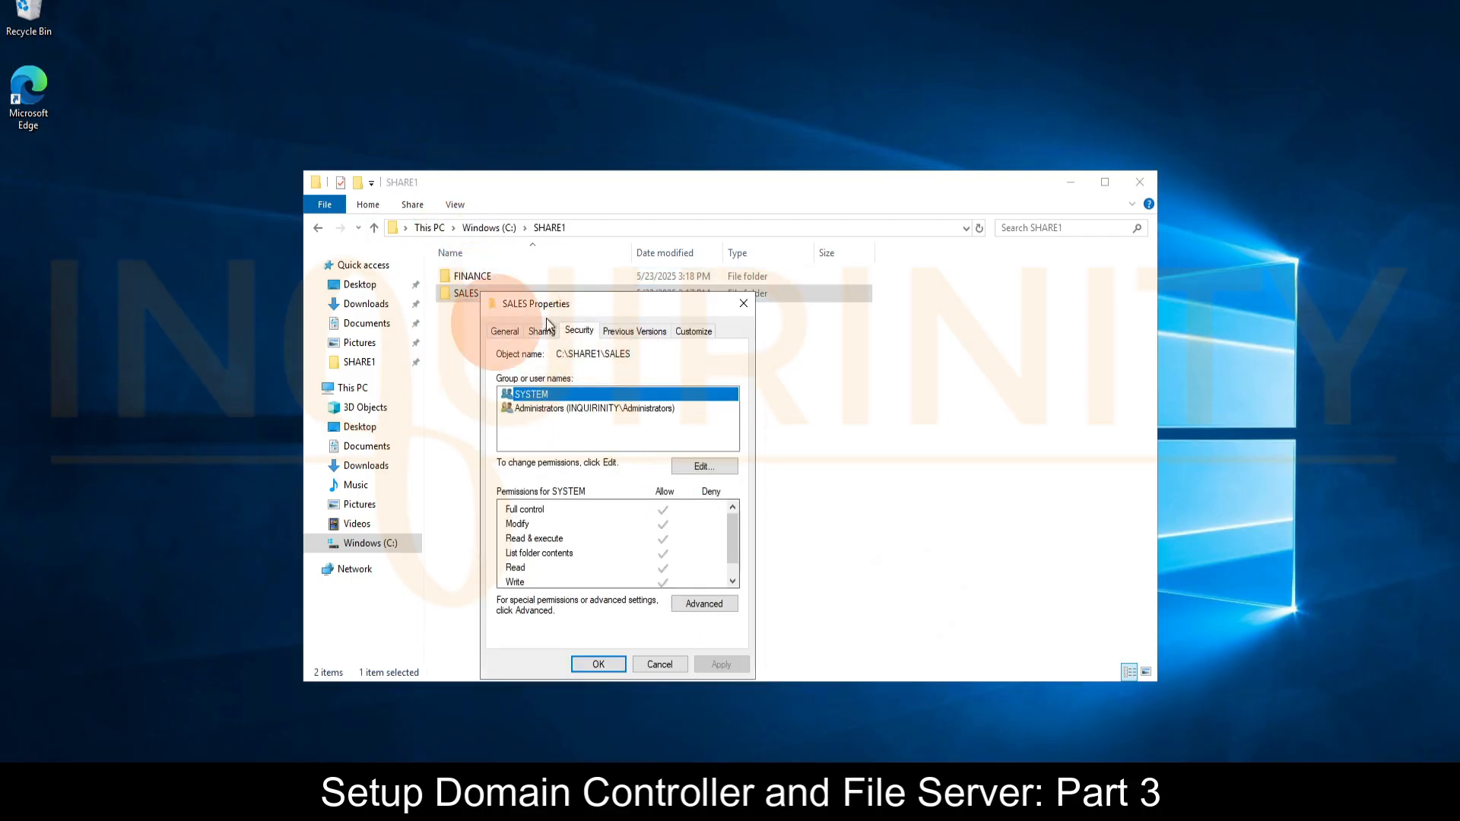
left_click(700, 466)
left_click(672, 550)
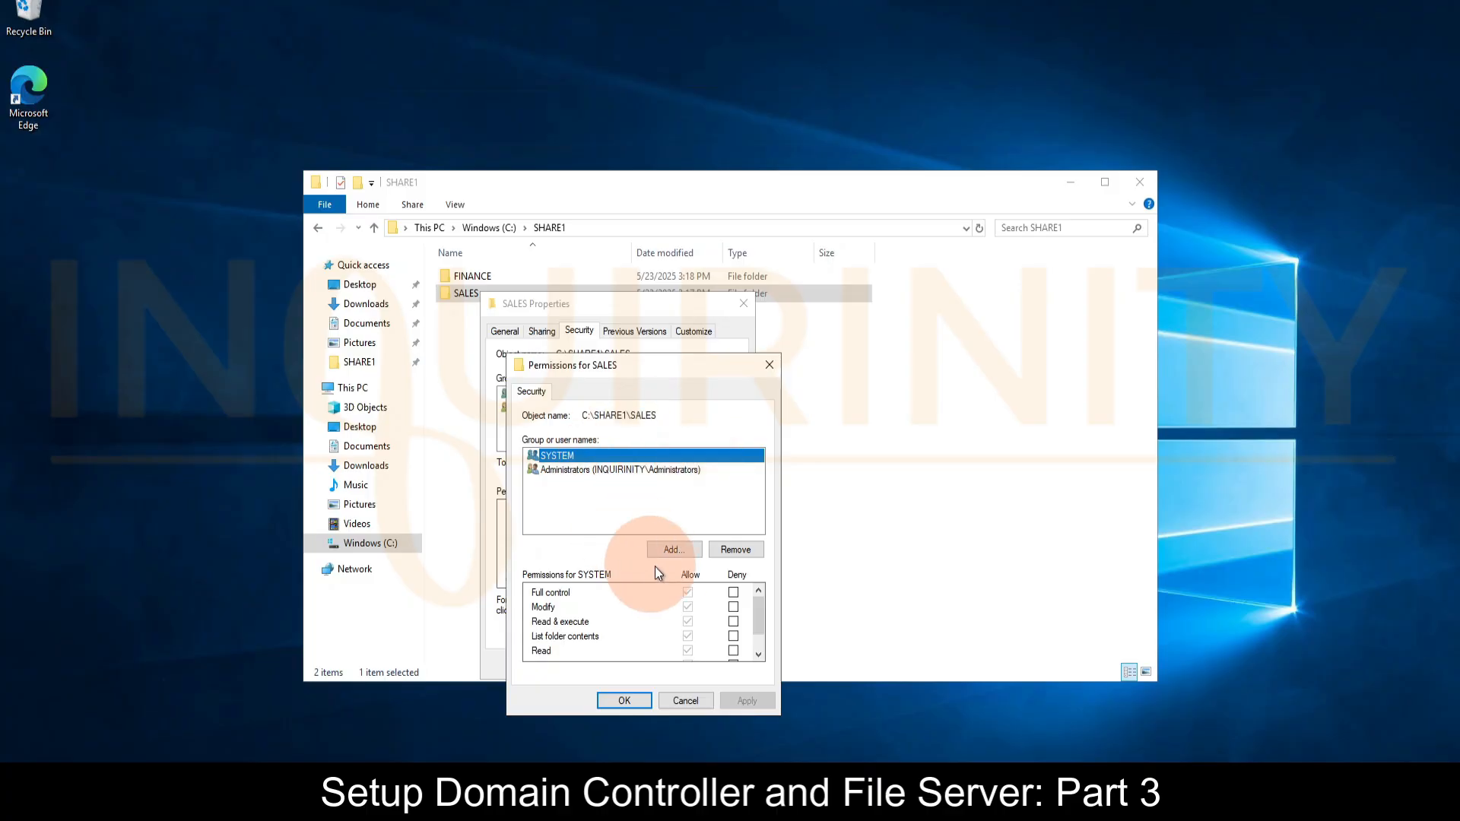
left_click(636, 507)
left_click(603, 490)
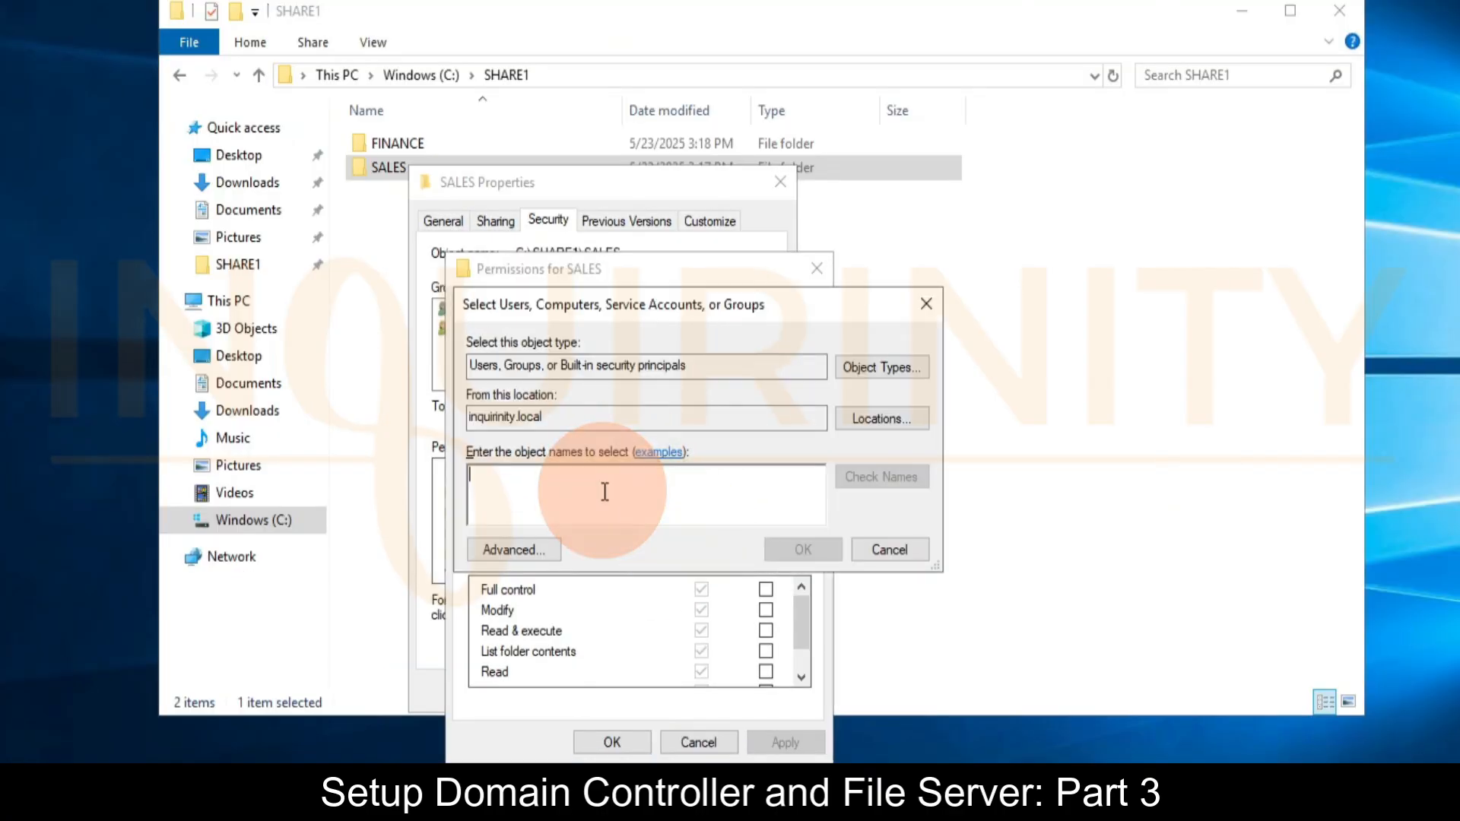
type("sales gr")
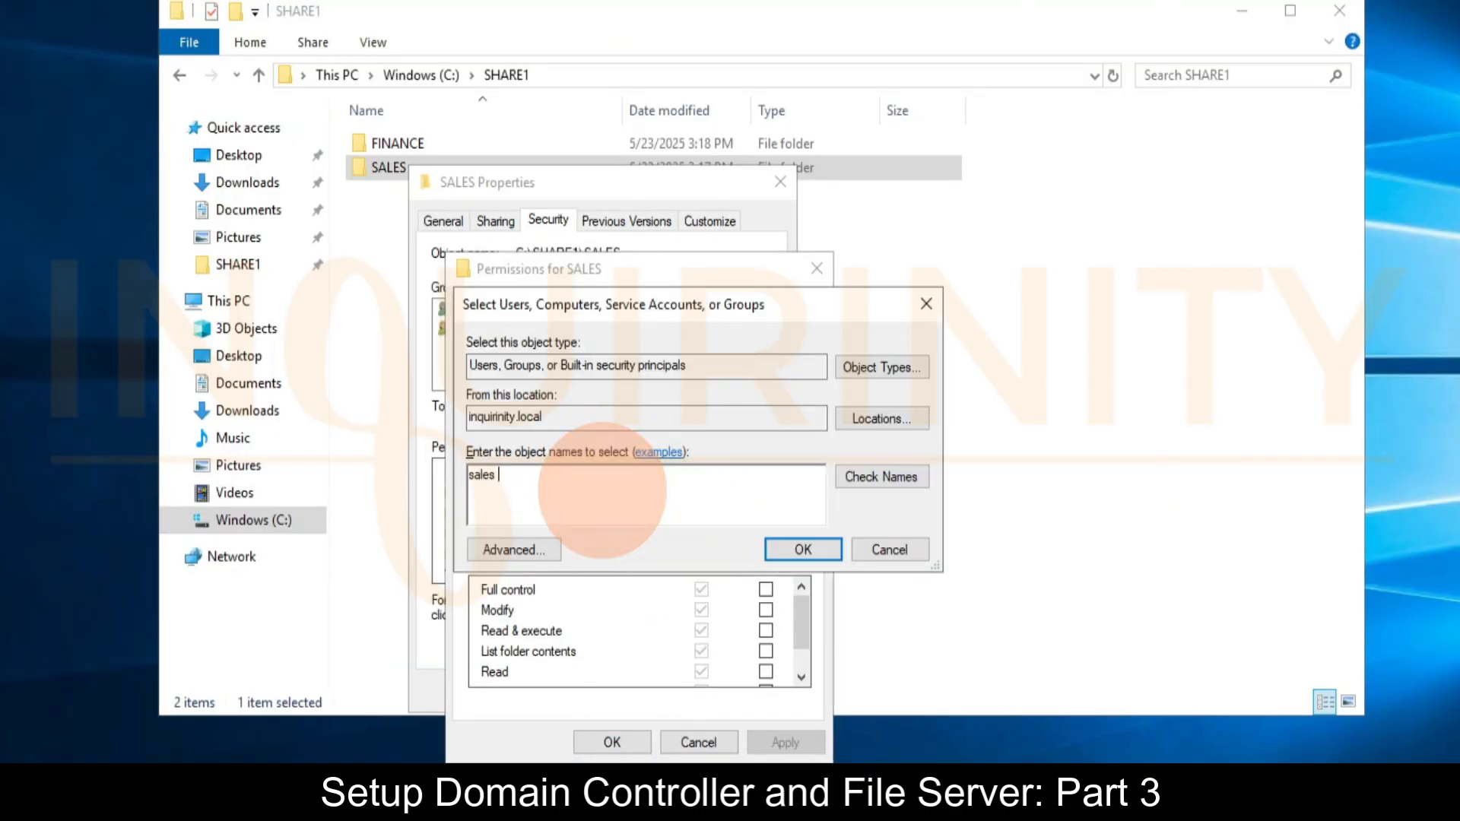
key("BackSpace")
key("BackSpace")
key("BackSpace")
left_click(894, 482)
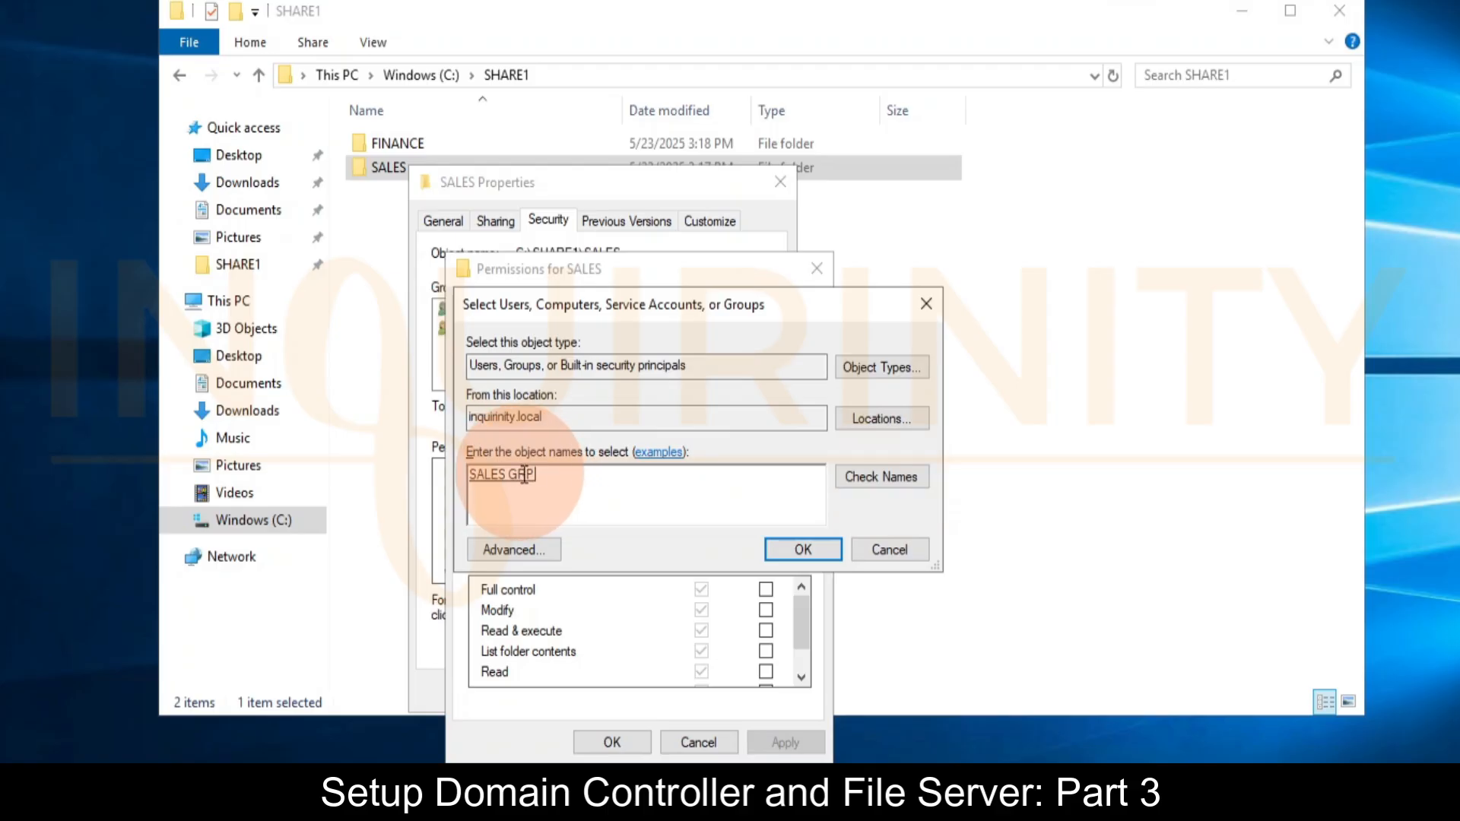
left_click(804, 548)
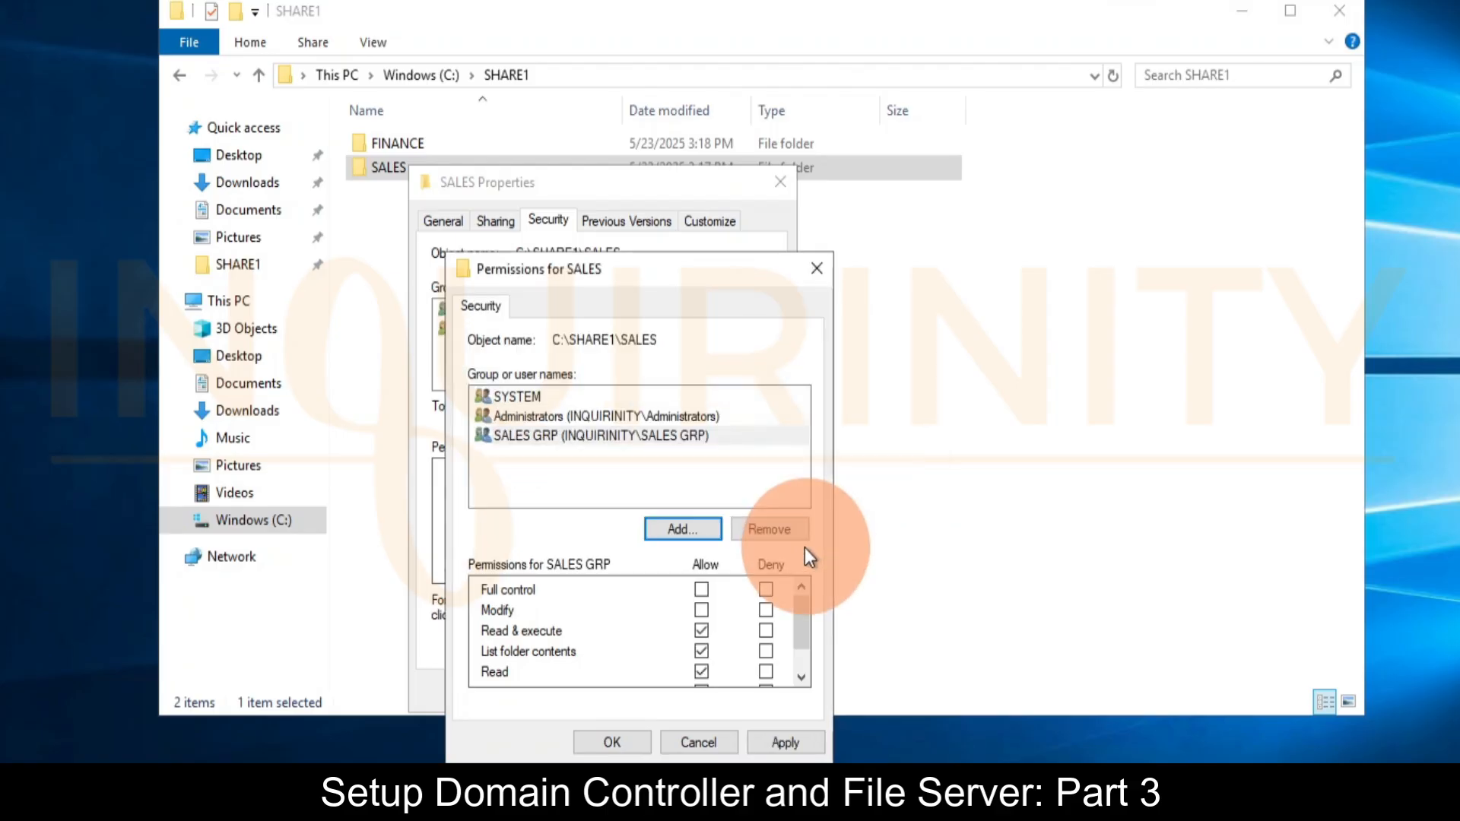
- Allow SALES GRP the Modify permission on the SALES folder, apply it and close the folder's properties
left_click(700, 610)
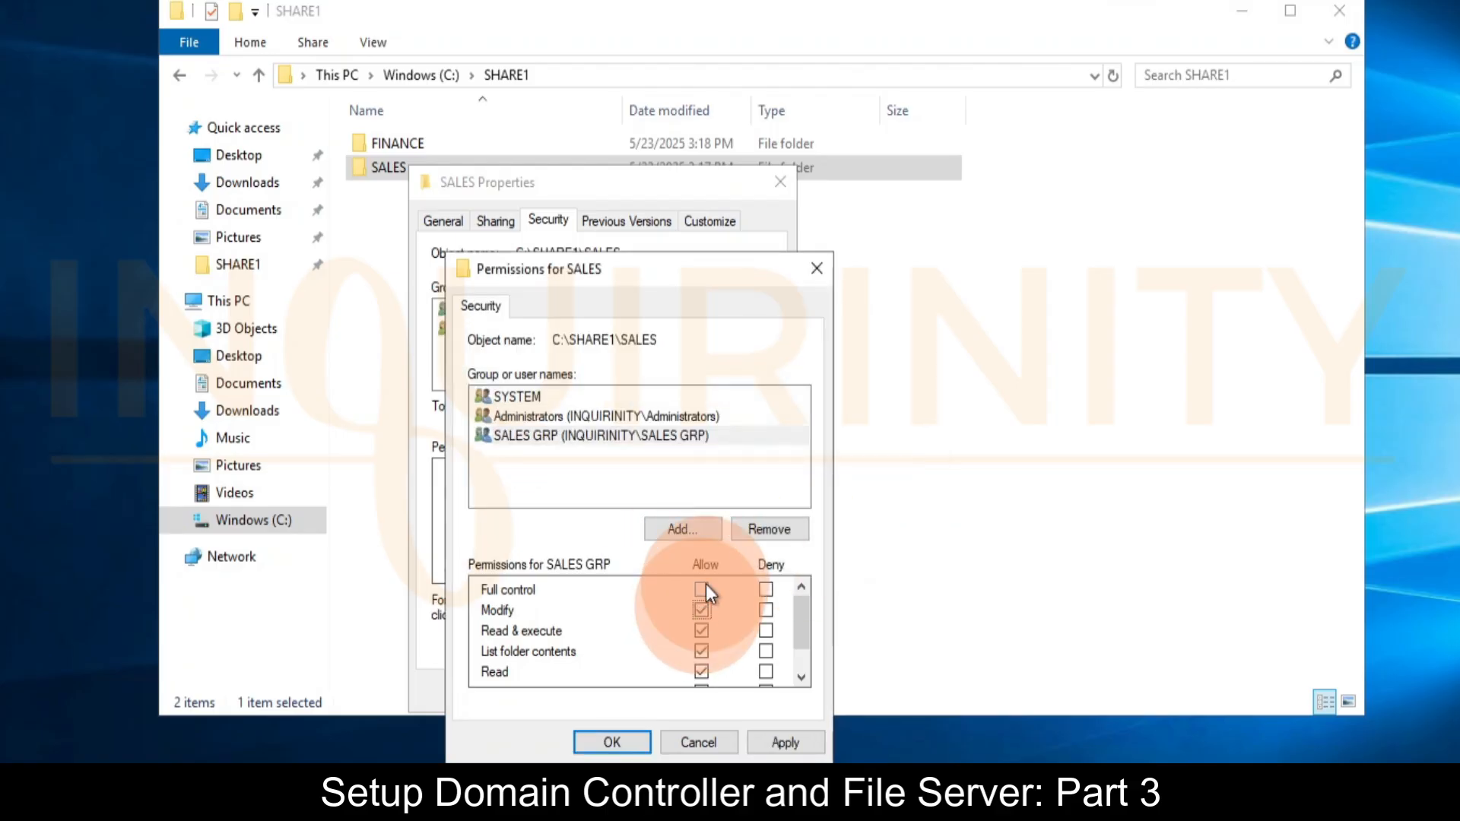
left_click_drag(802, 645, 803, 608)
left_click(783, 741)
left_click(593, 743)
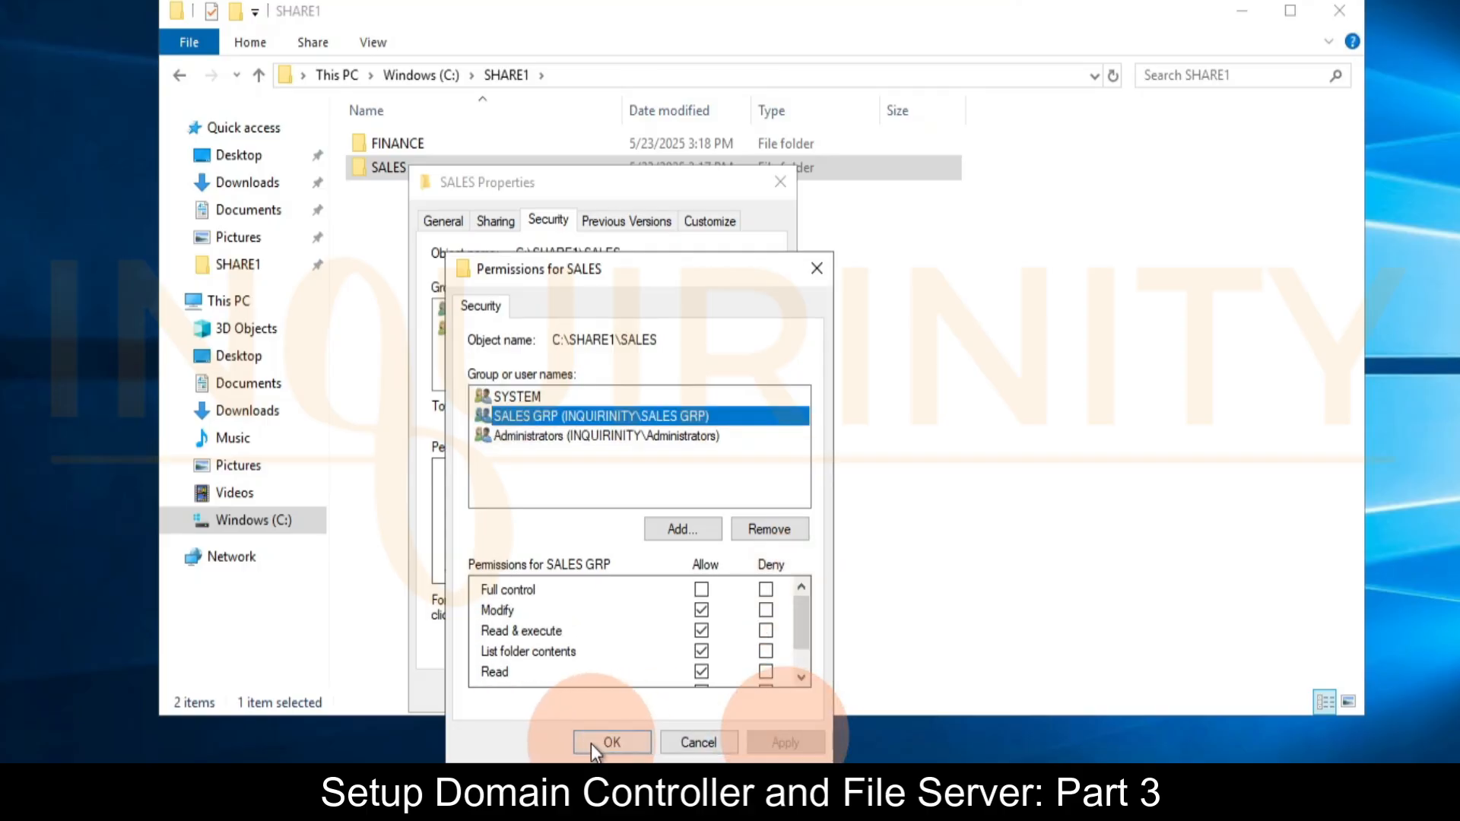
left_click(590, 697)
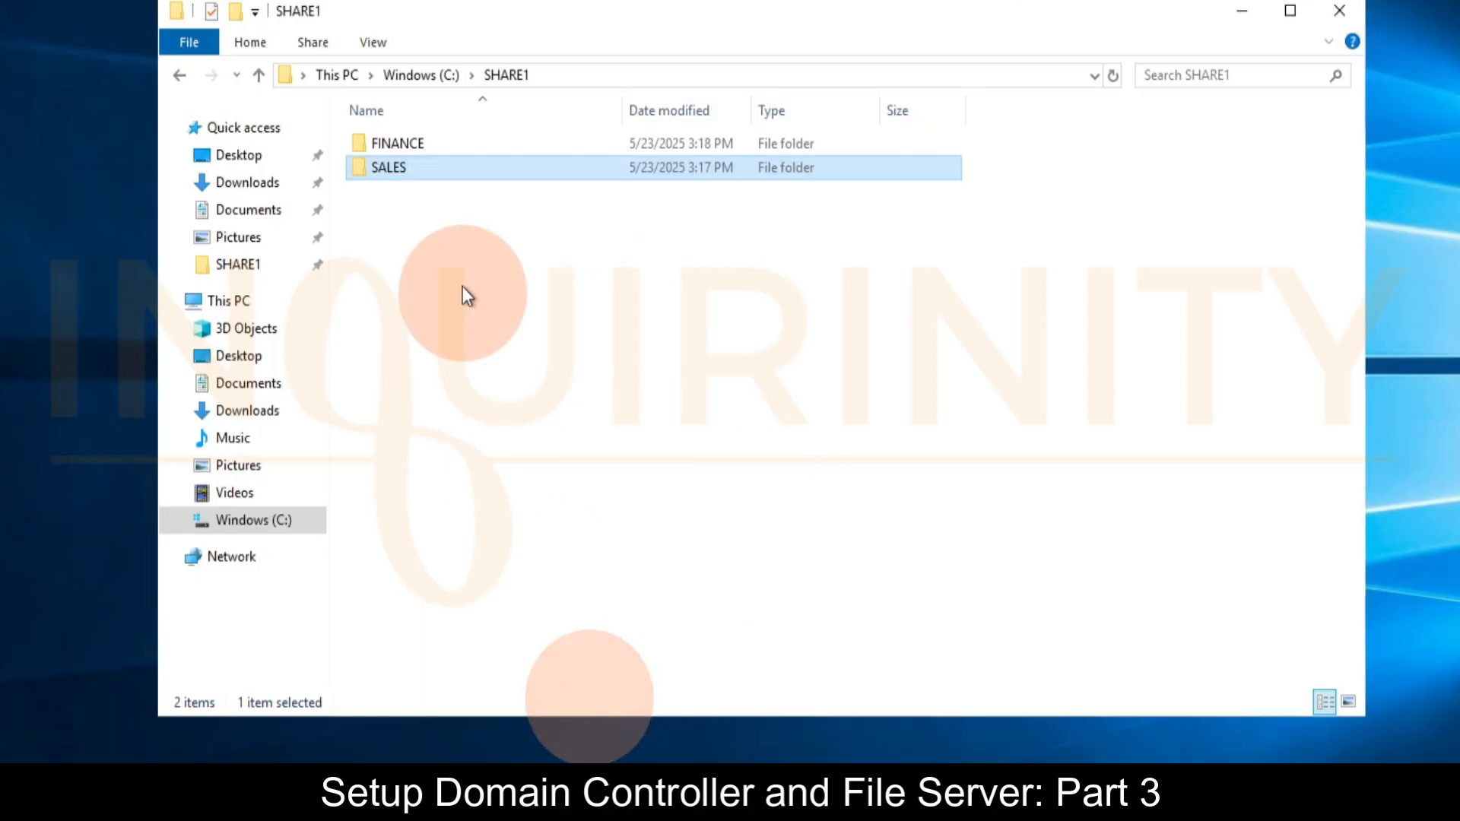
- Check FINANCE GRP's permissions in the FINANCE folder's security properties and close them
right_click(417, 144)
left_click(483, 524)
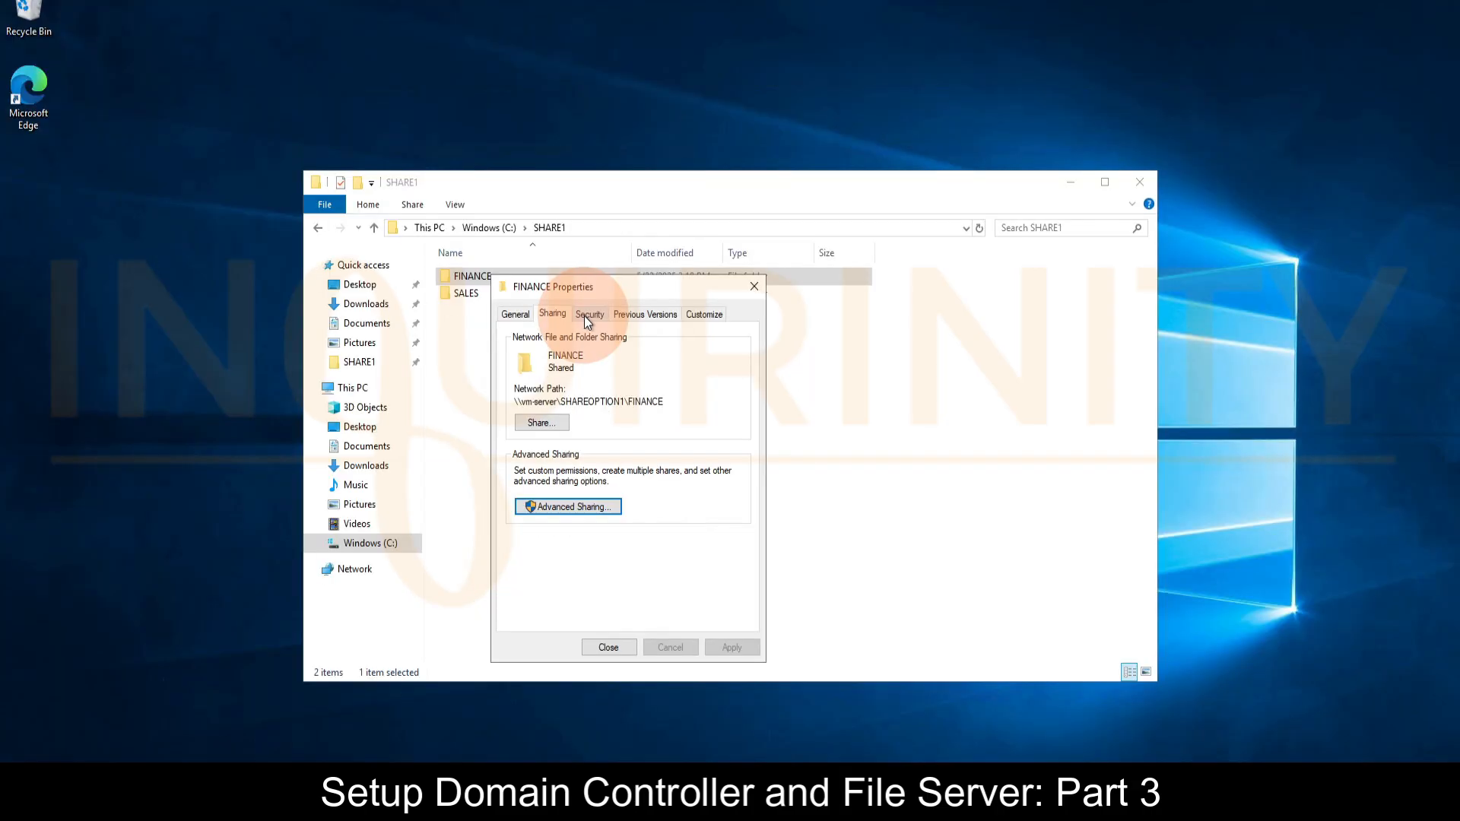
left_click(559, 200)
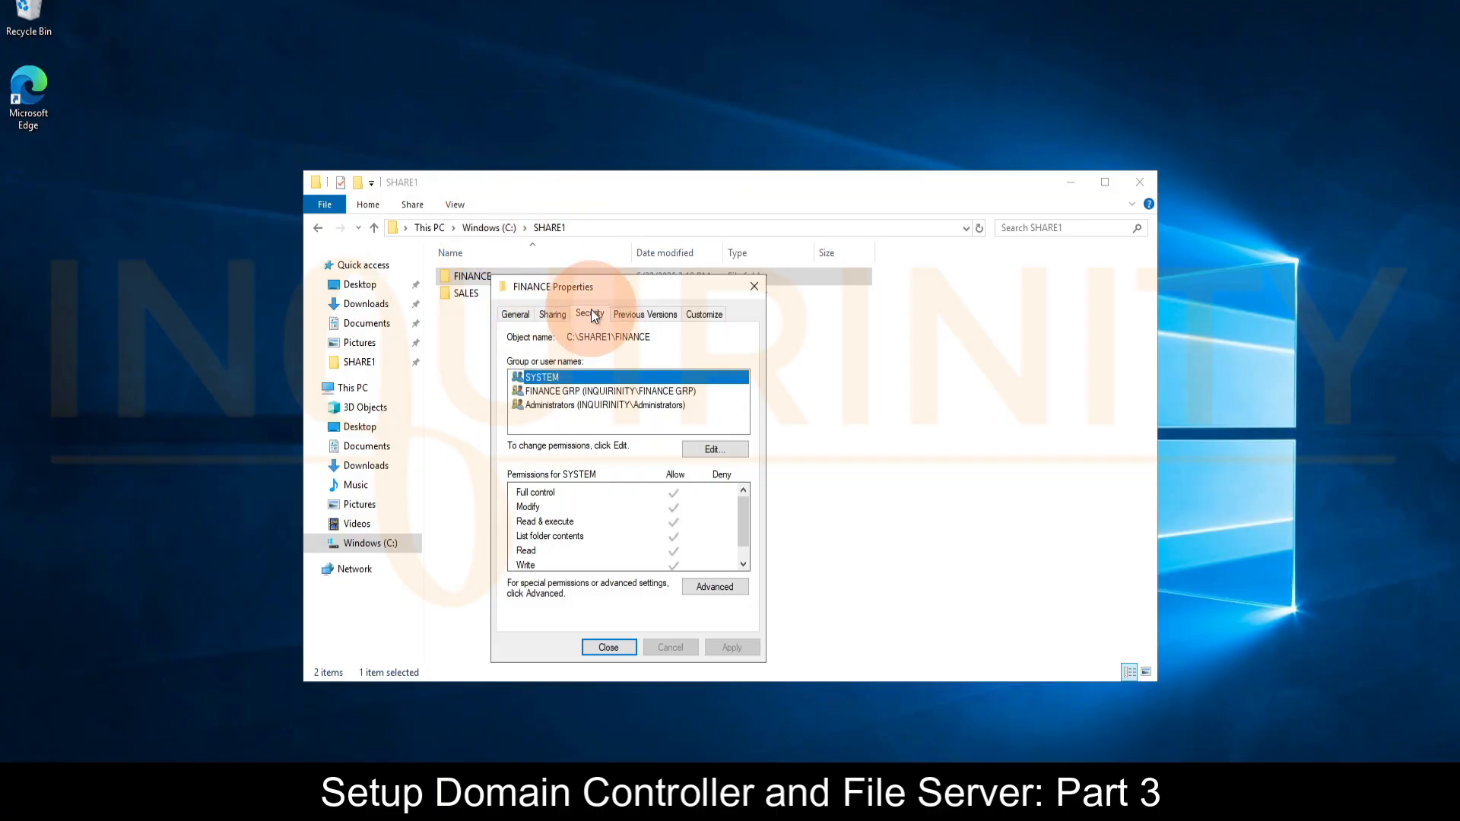
left_click(554, 391)
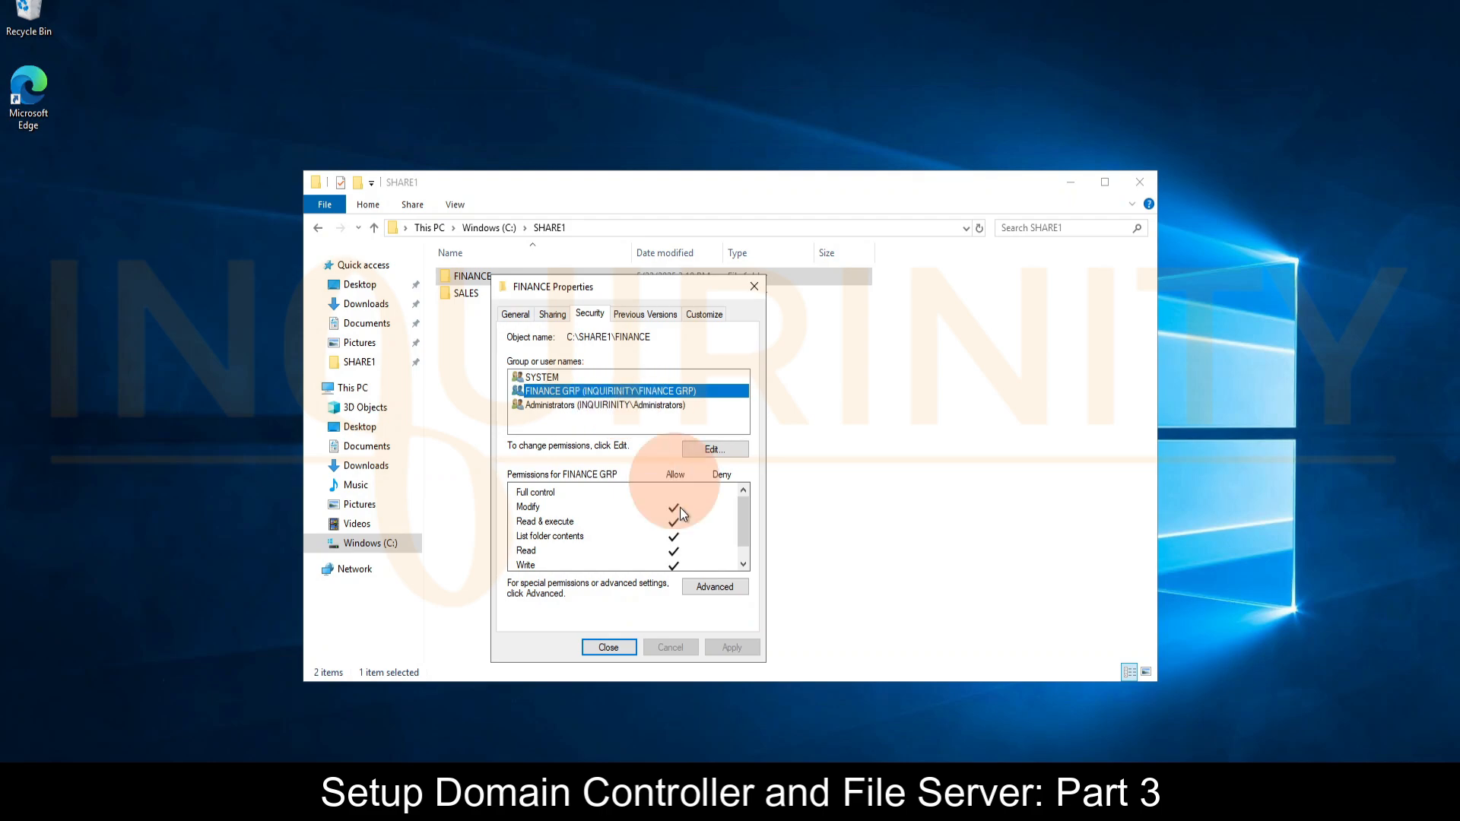
left_click(613, 644)
- Compare the permissions of SALES GRP and Administrators in the SALES folder's security properties, and close them without changes
right_click(461, 298)
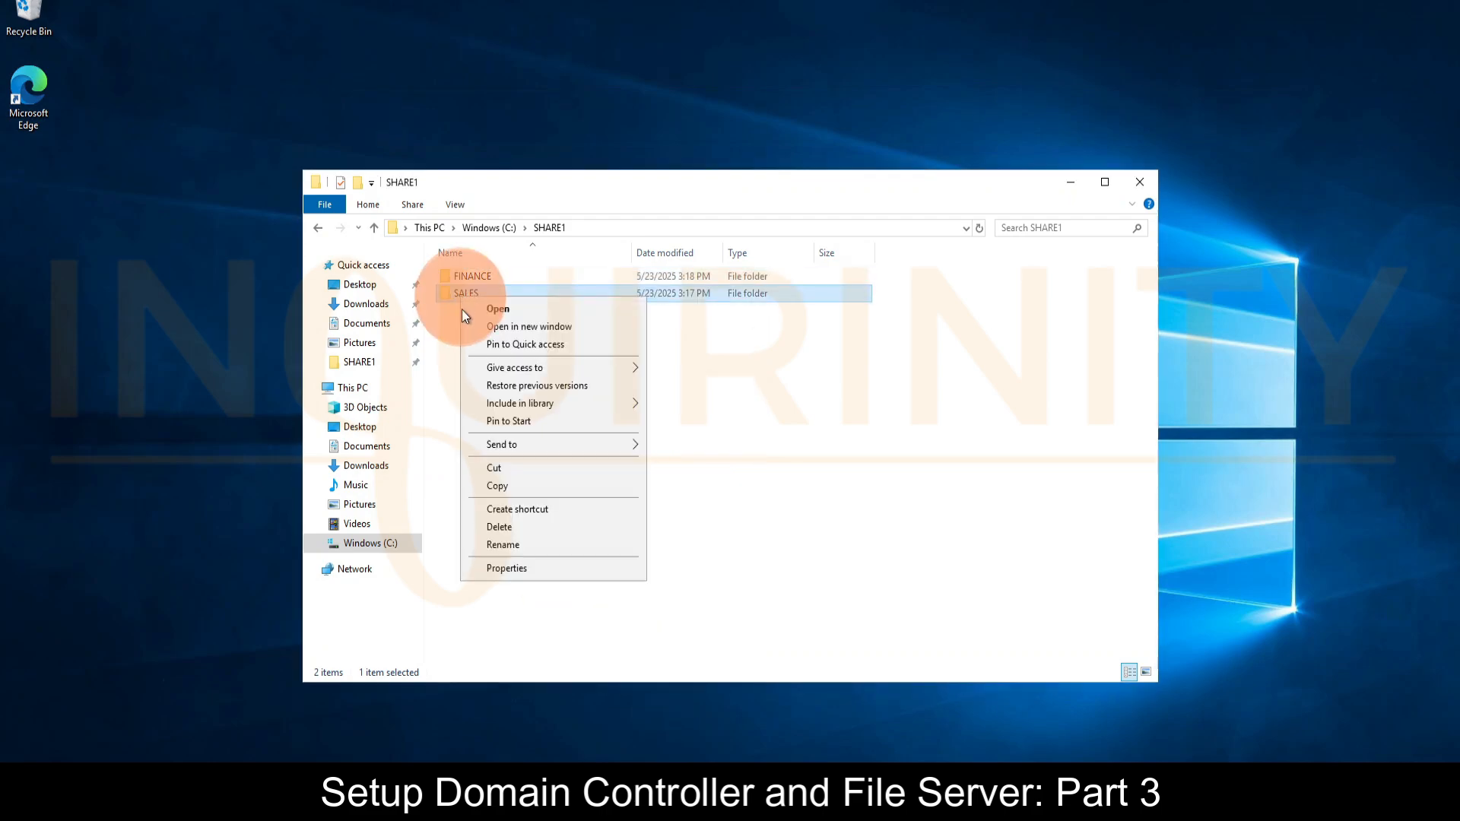
left_click(505, 560)
left_click(570, 339)
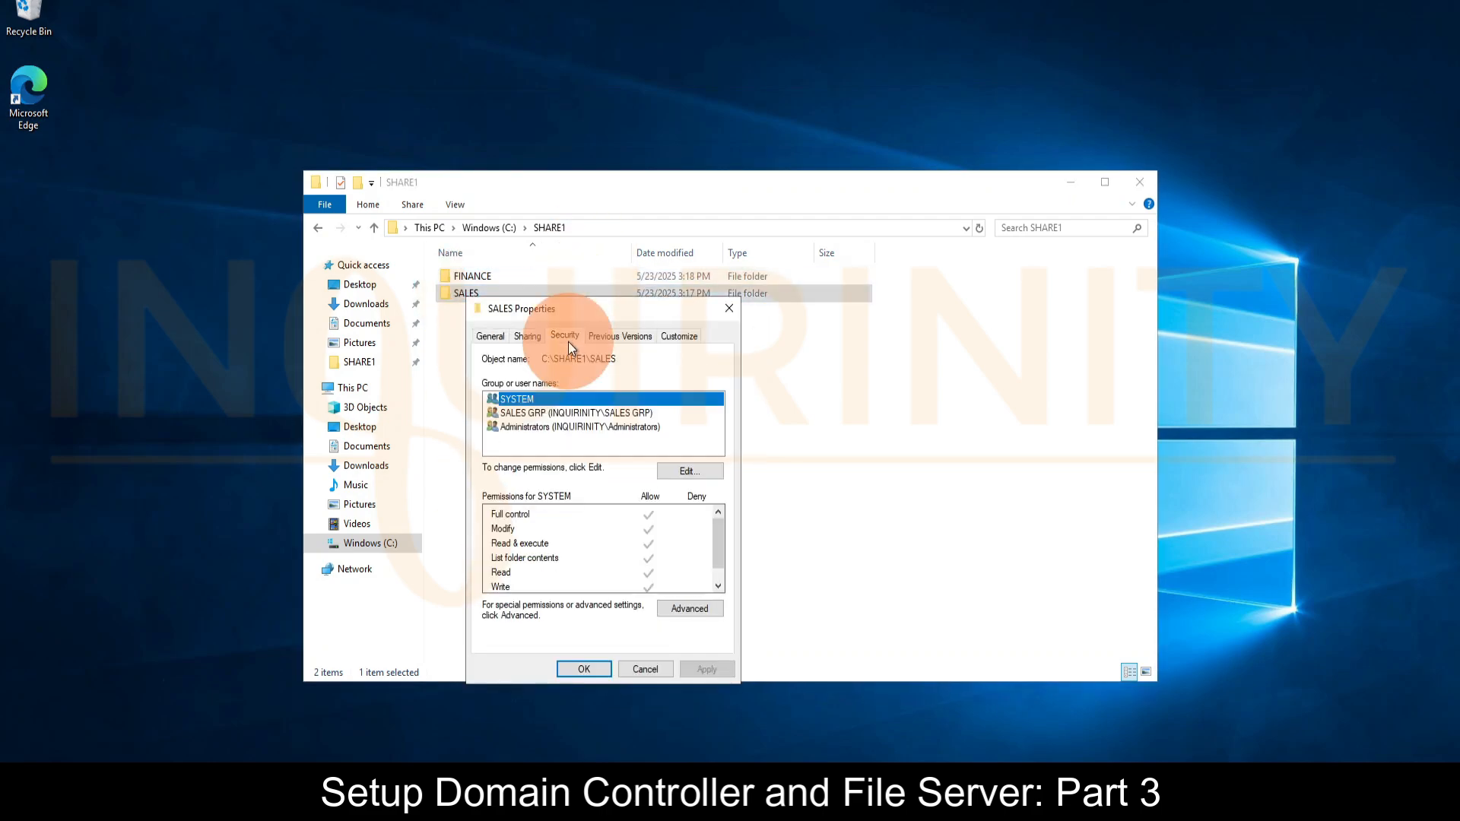
left_click(536, 413)
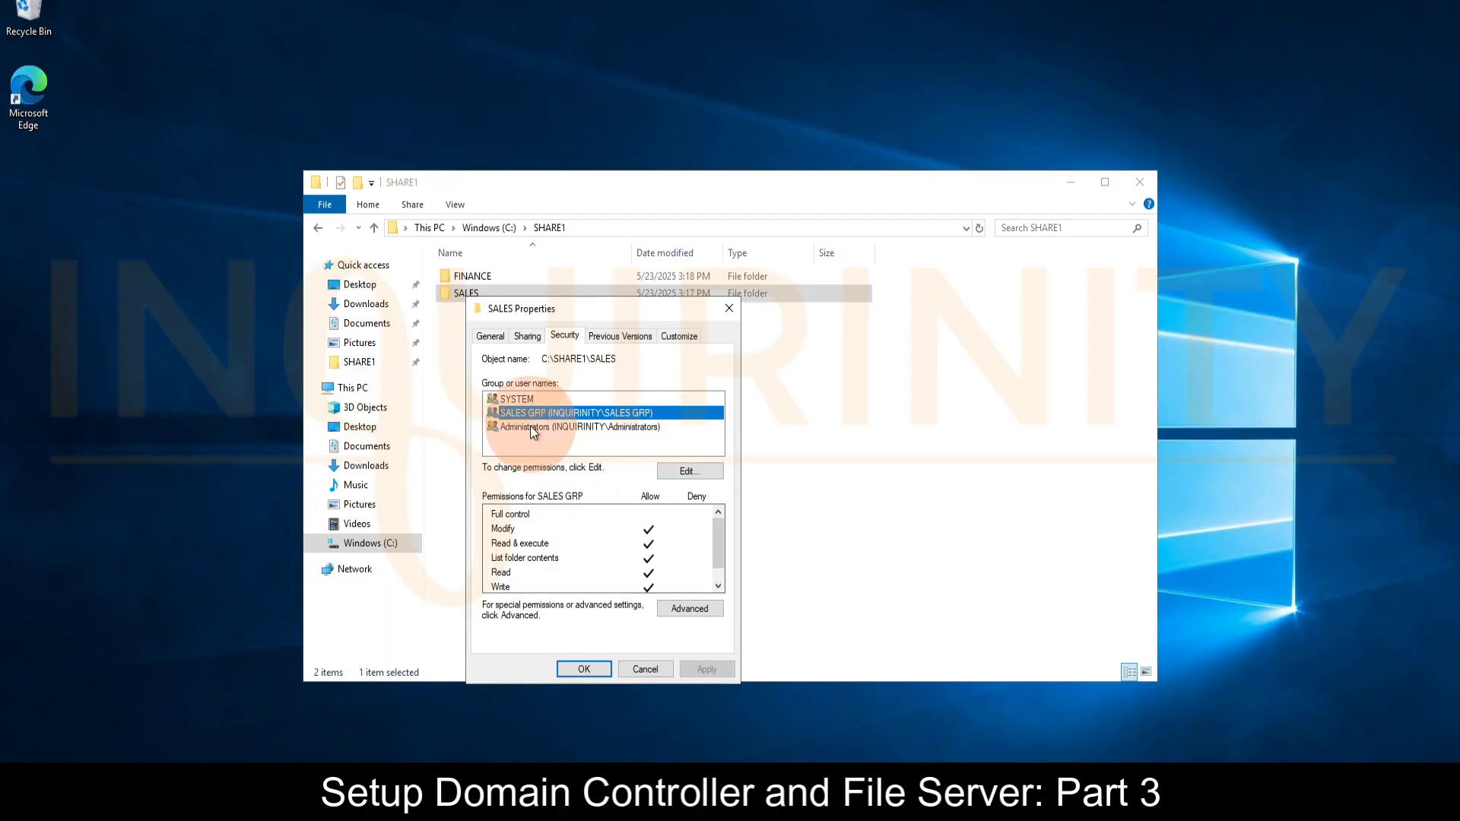
left_click(532, 426)
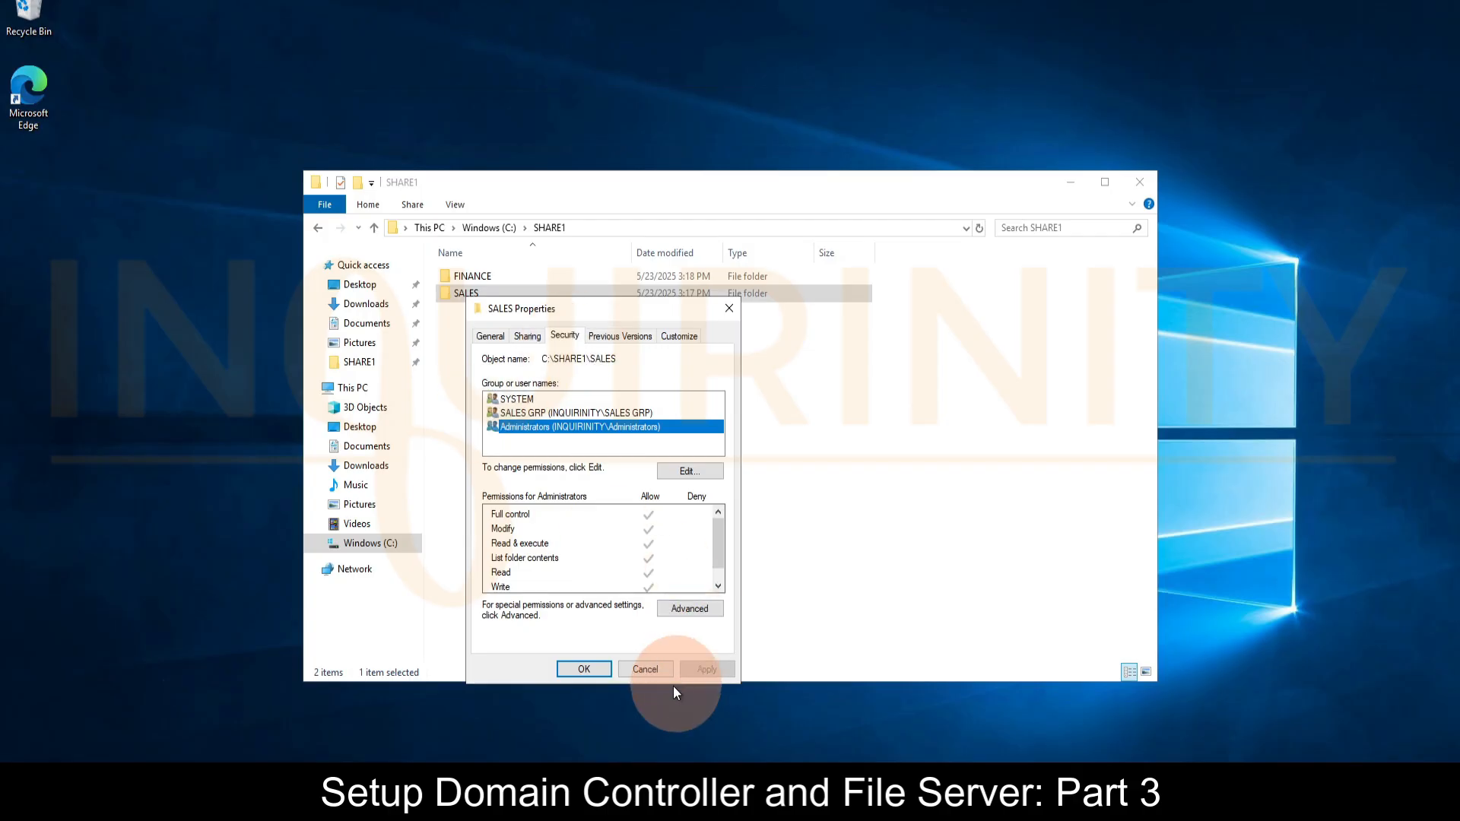
left_click(538, 415)
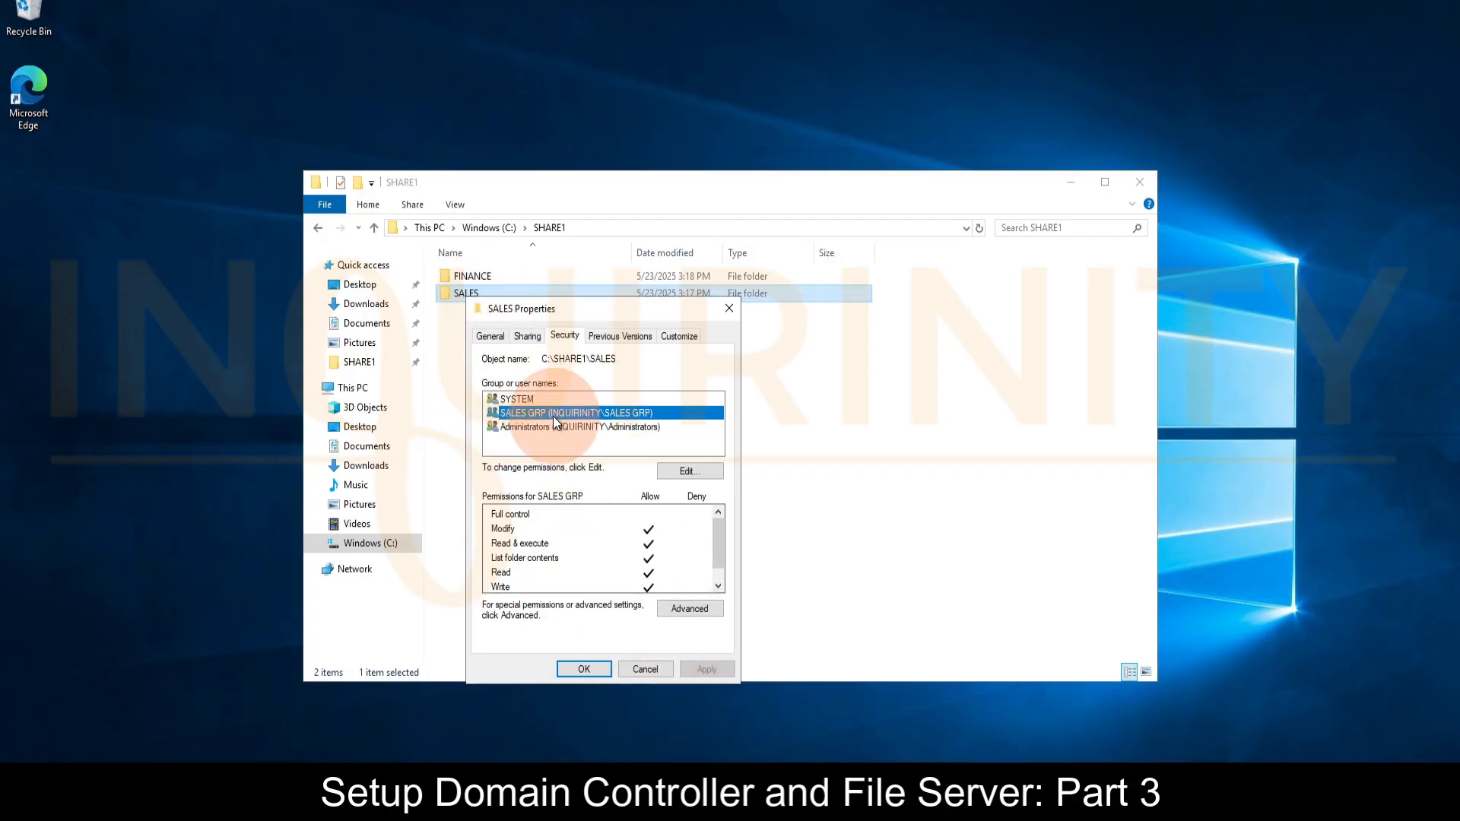
left_click(549, 428)
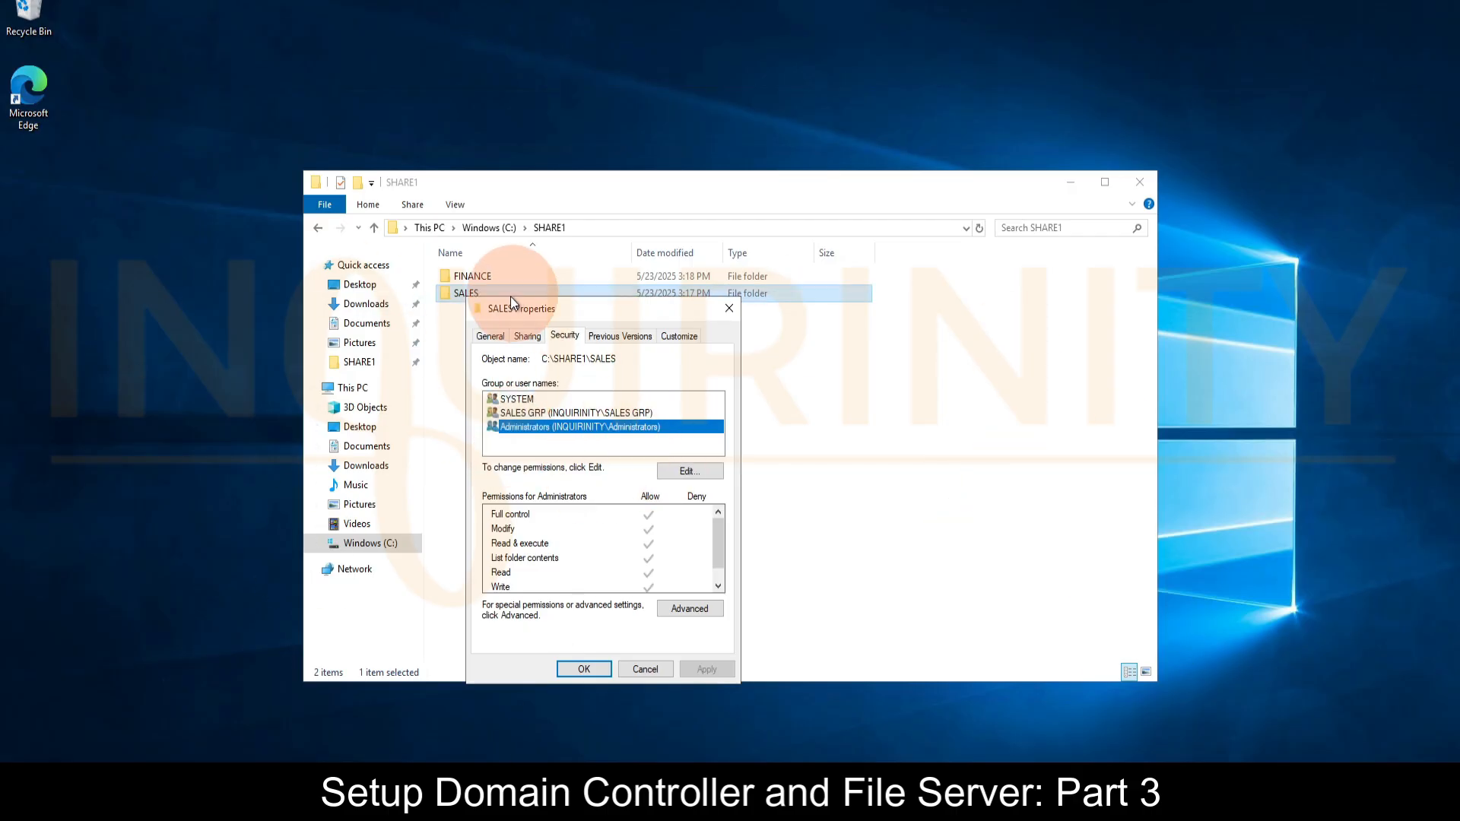
left_click(645, 670)
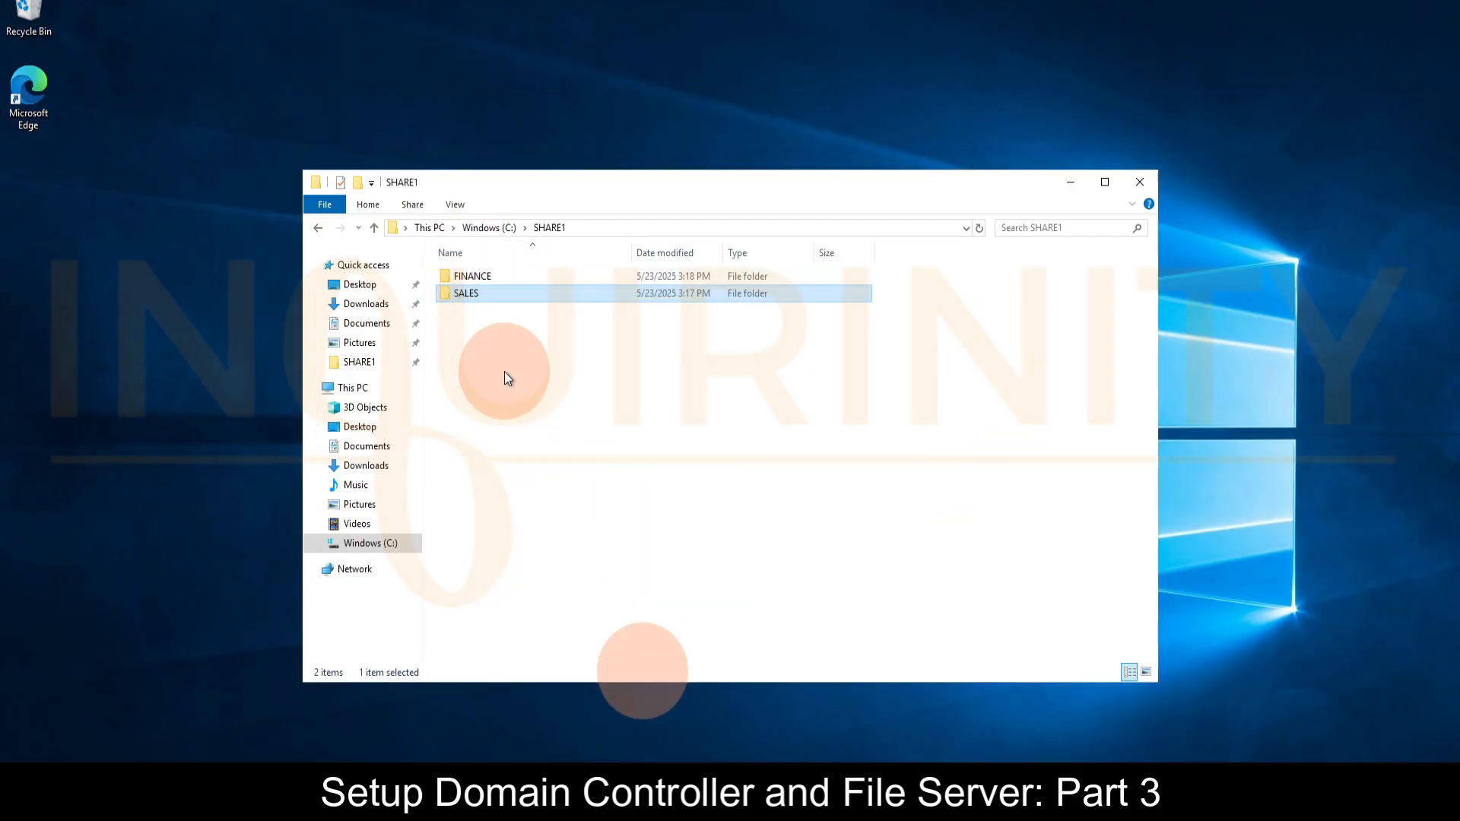
- Create a text document named fin inside the FINANCE folder
double_click(468, 278)
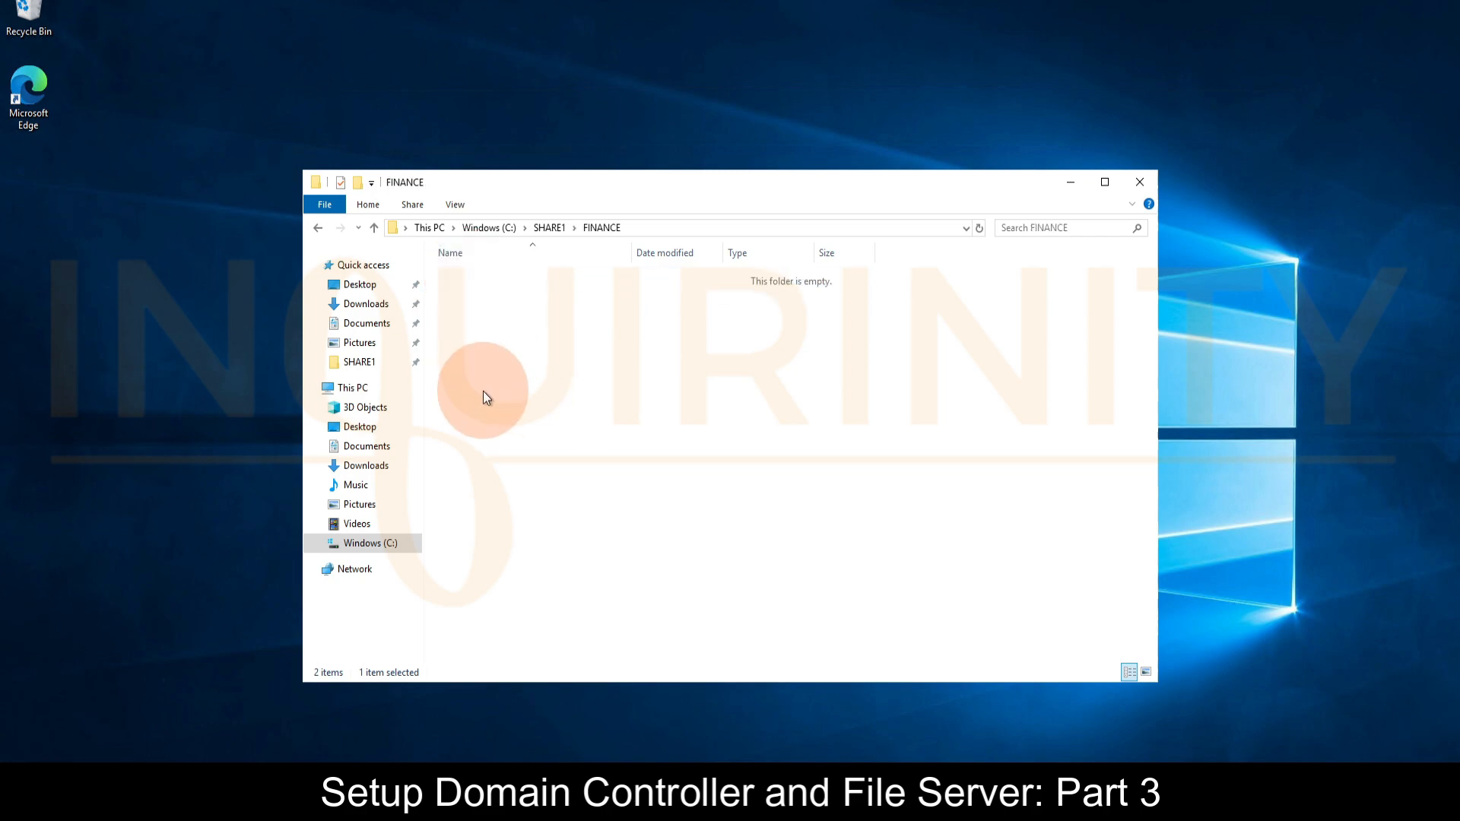
right_click(496, 368)
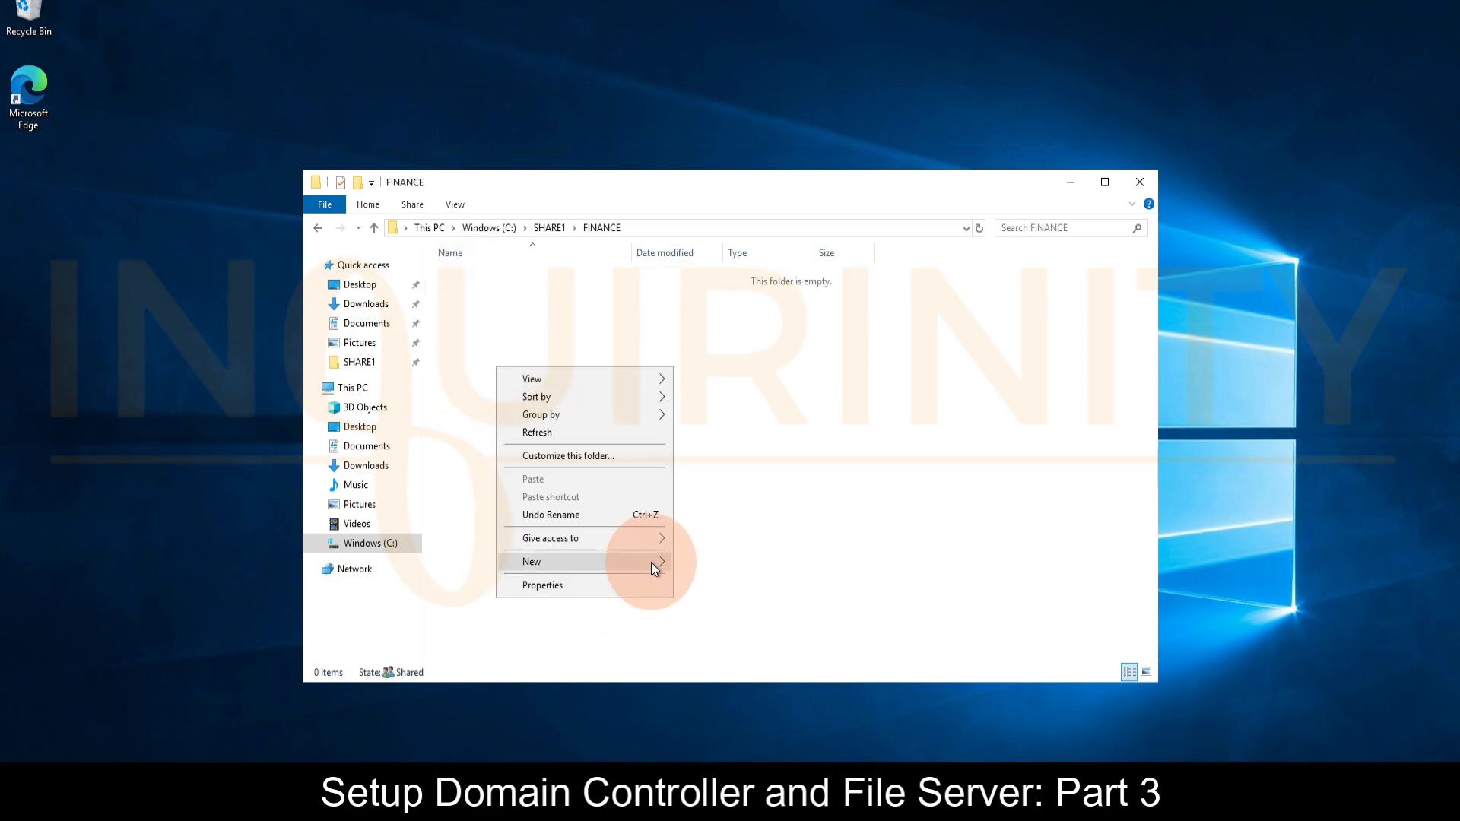
mouse_move(651, 563)
left_click(714, 658)
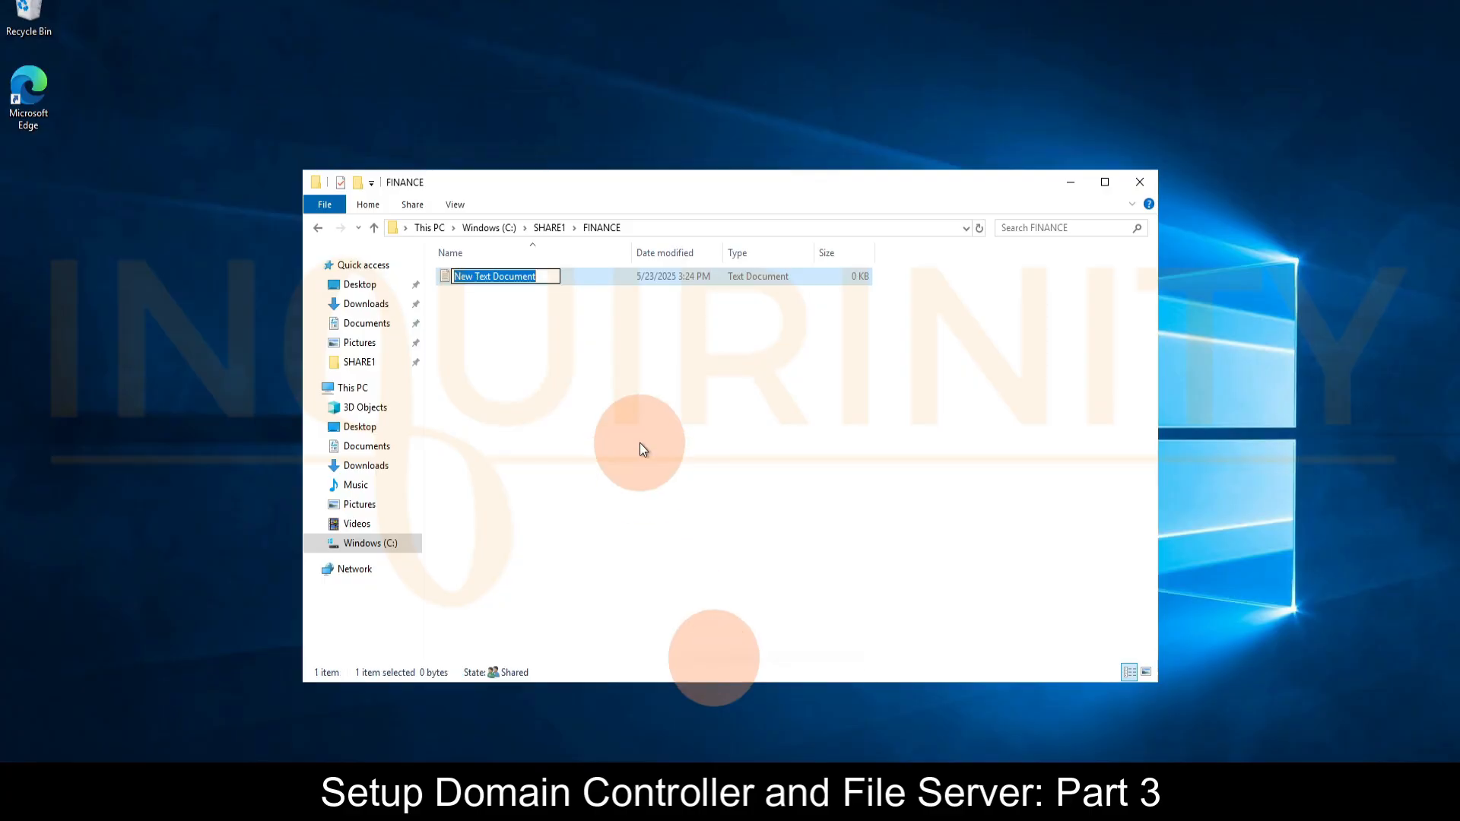
type("fin")
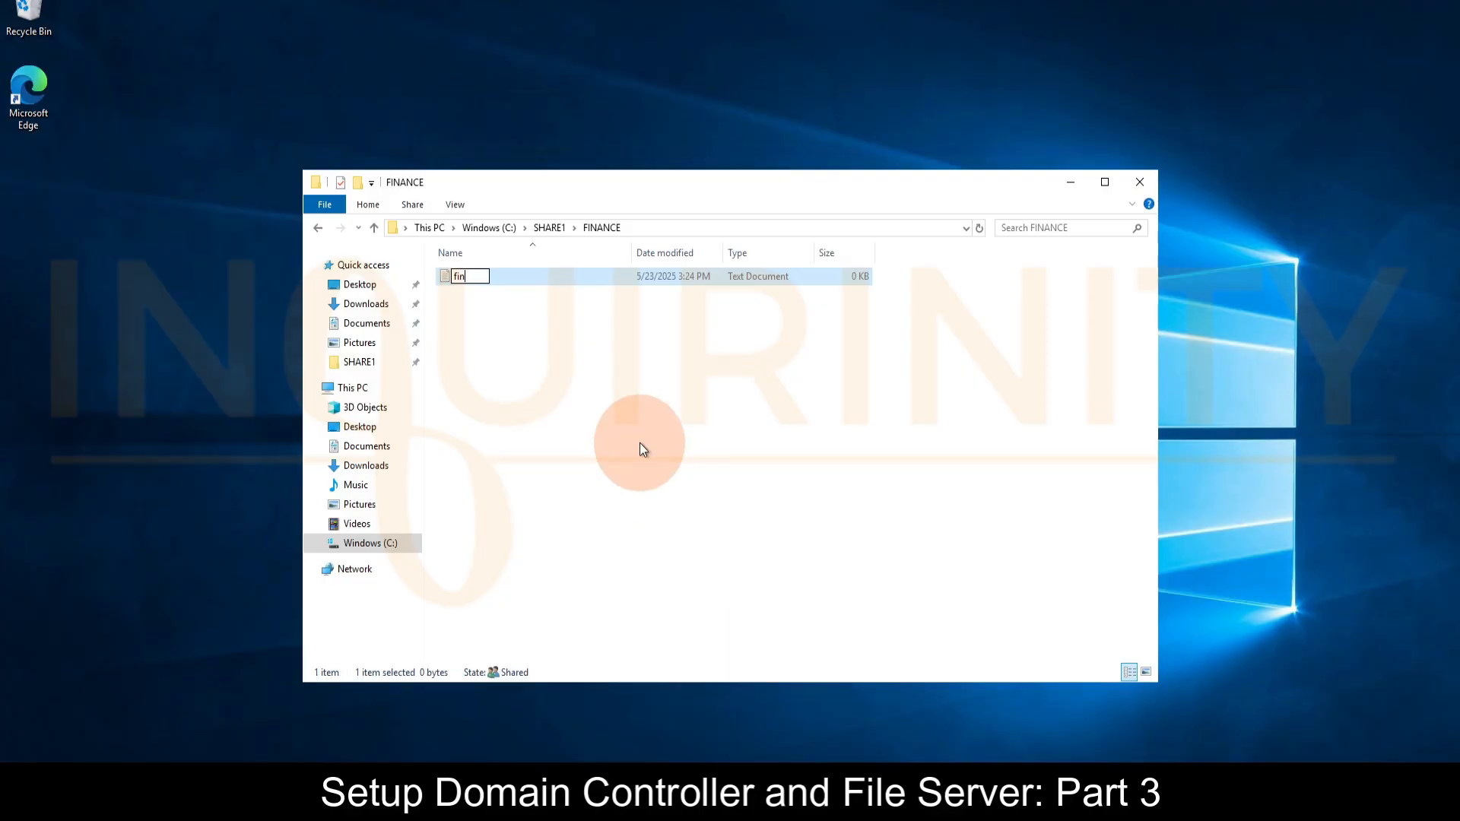
left_click(641, 443)
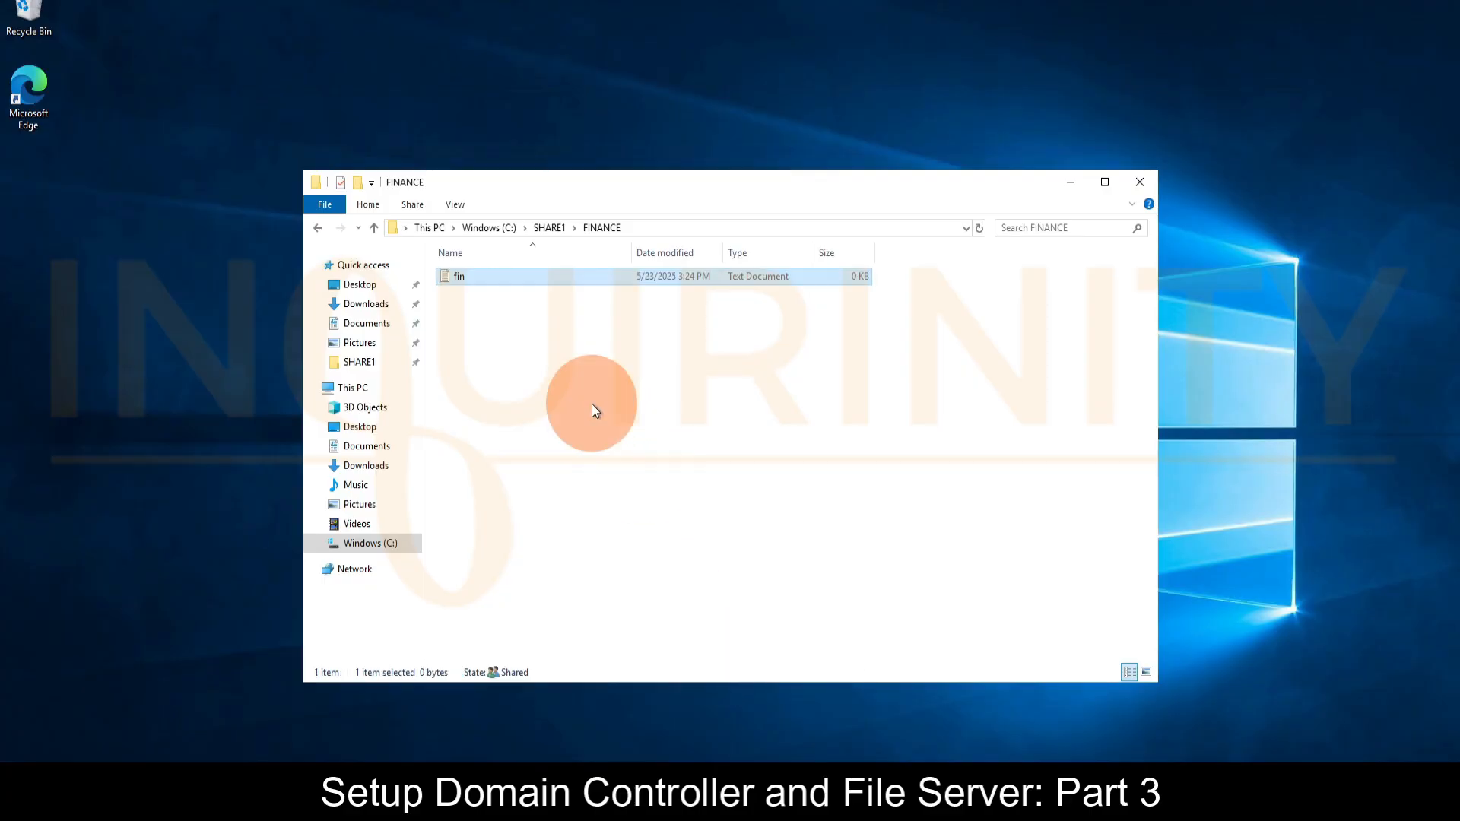
- Rename the fin text document in the FINANCE folder as fin1
right_click(465, 276)
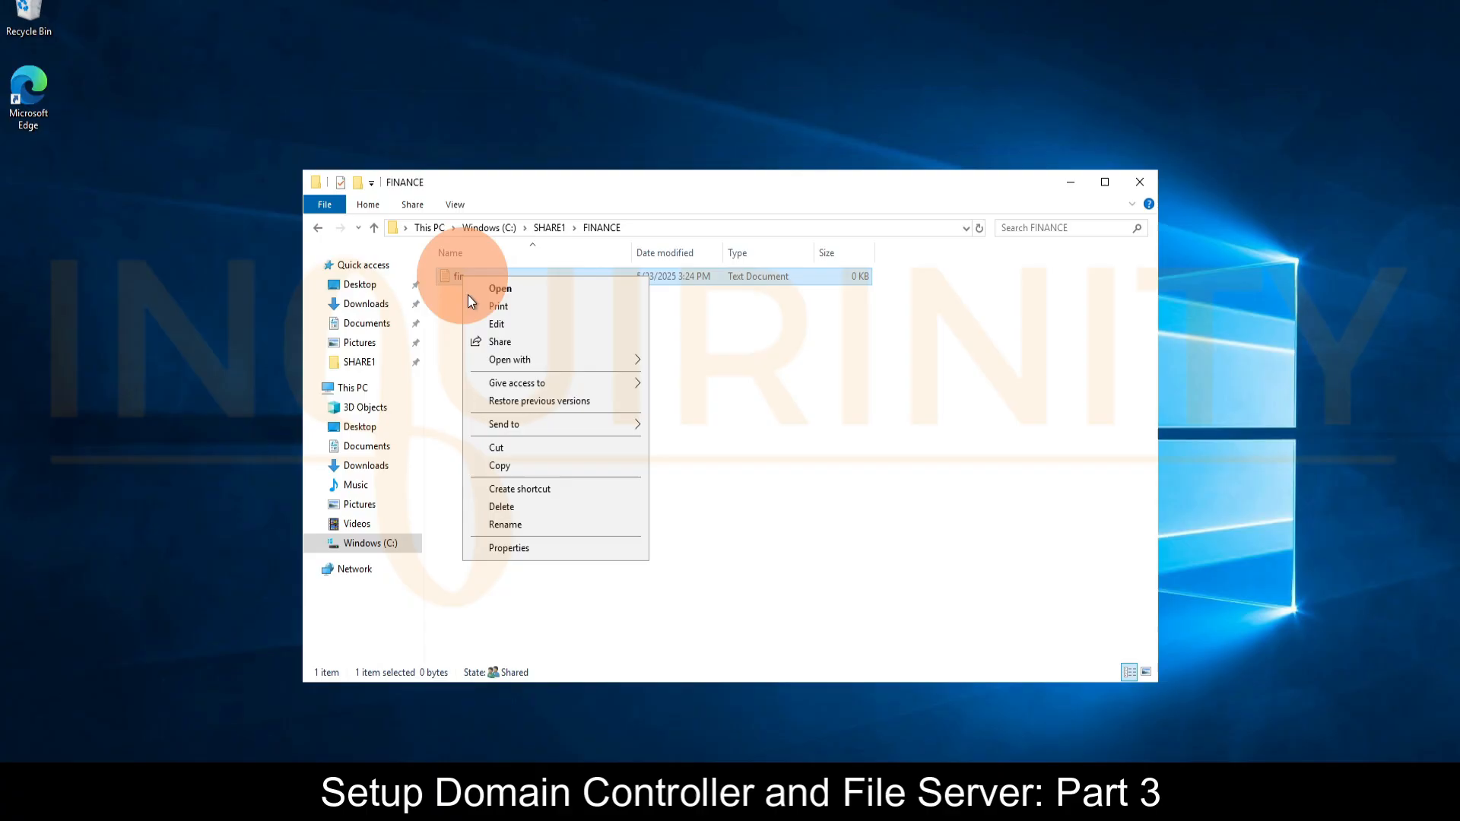
left_click(508, 525)
type("fin`1")
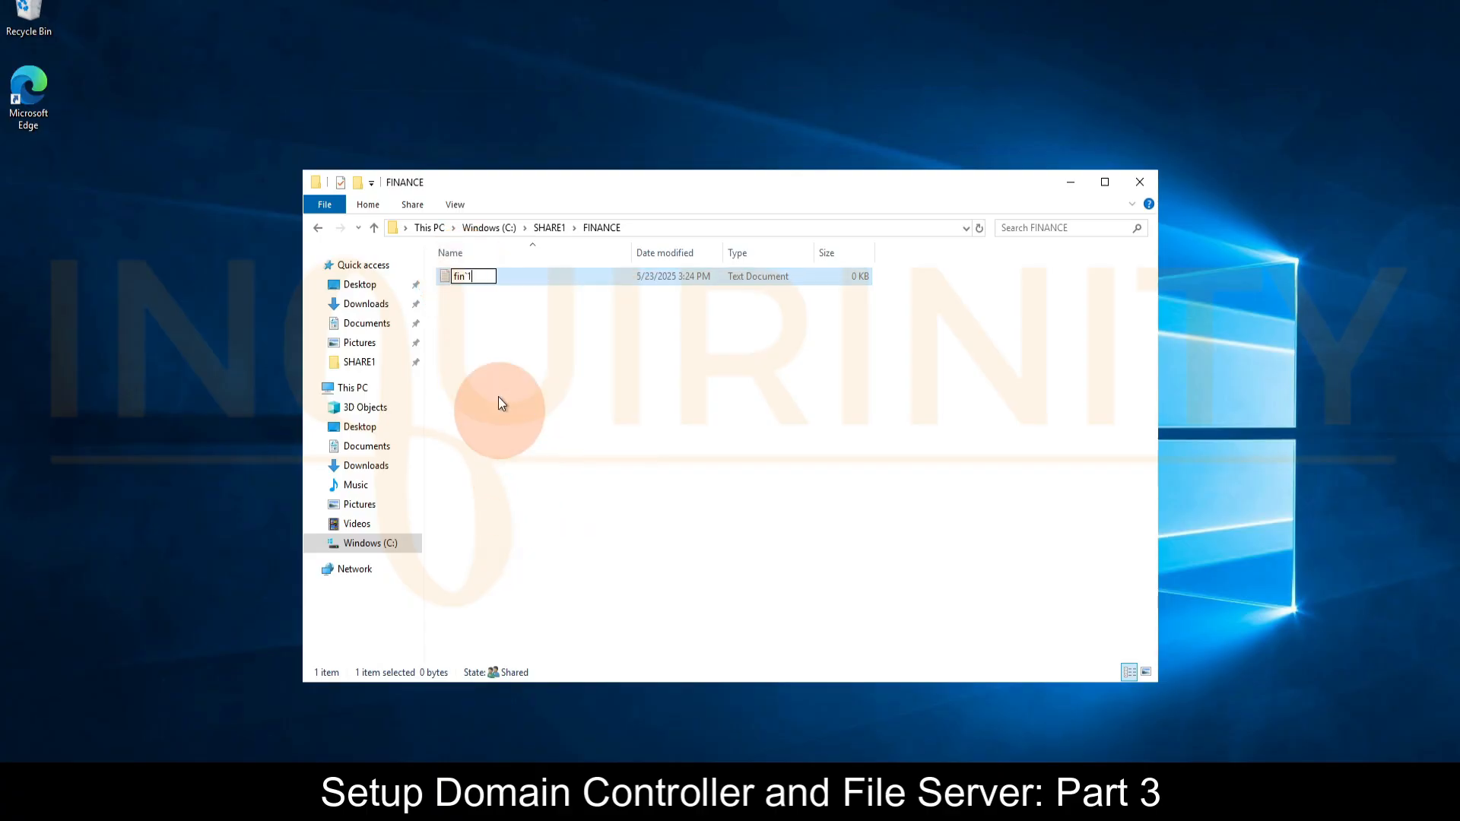
left_click(491, 377)
right_click(462, 287)
right_click(459, 277)
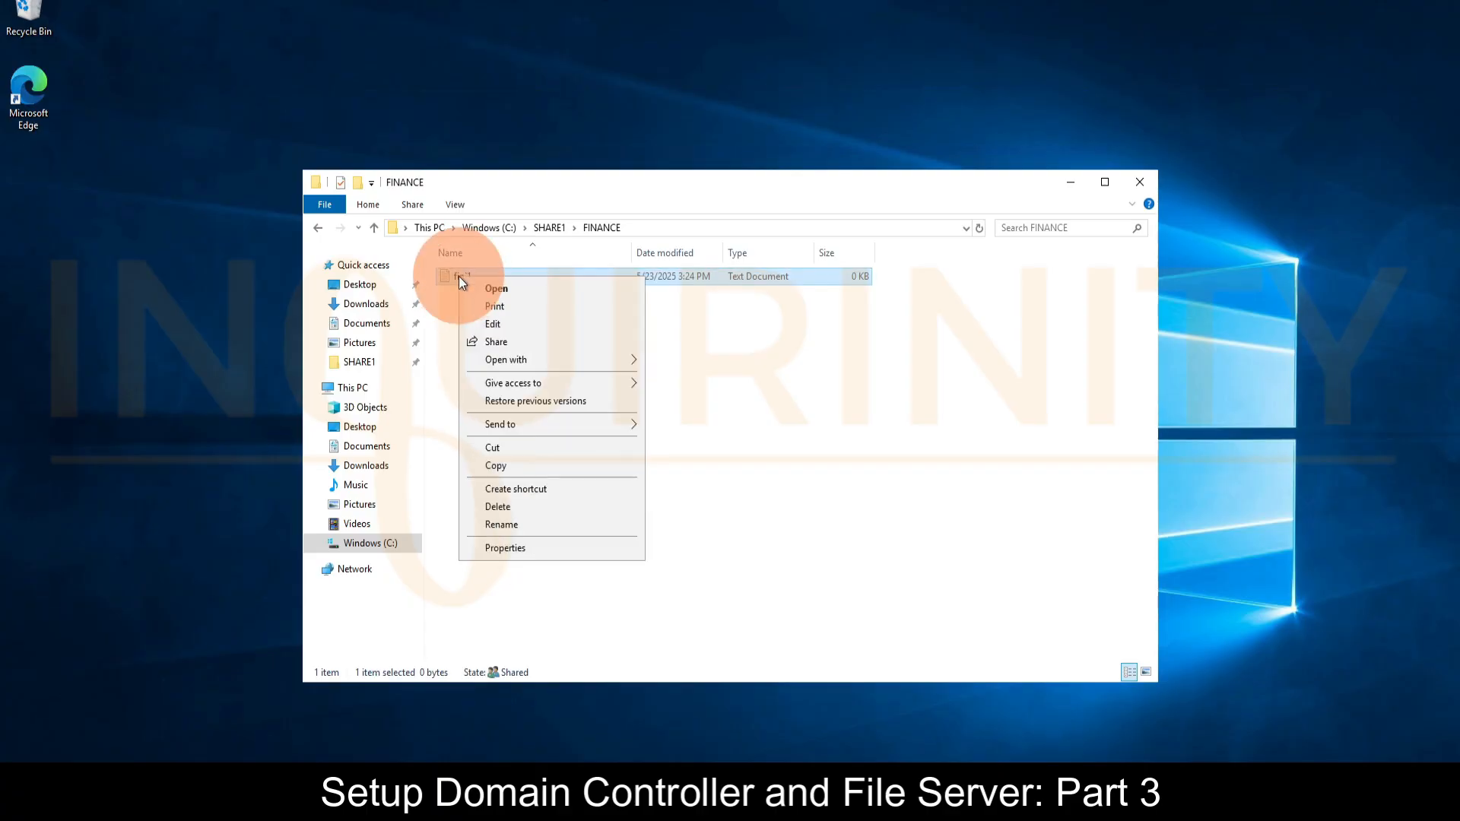
left_click(490, 524)
key("End")
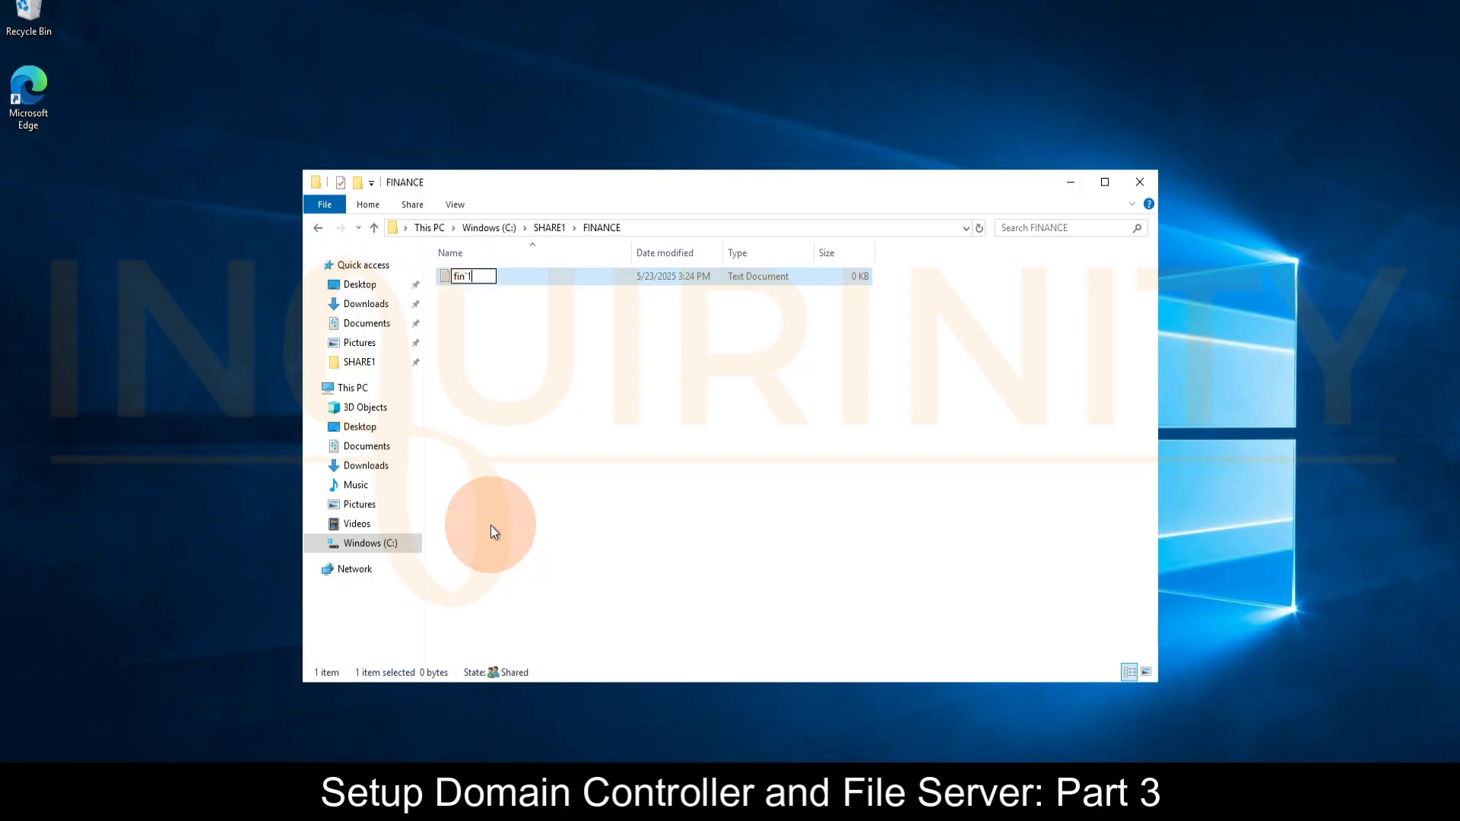
type("1")
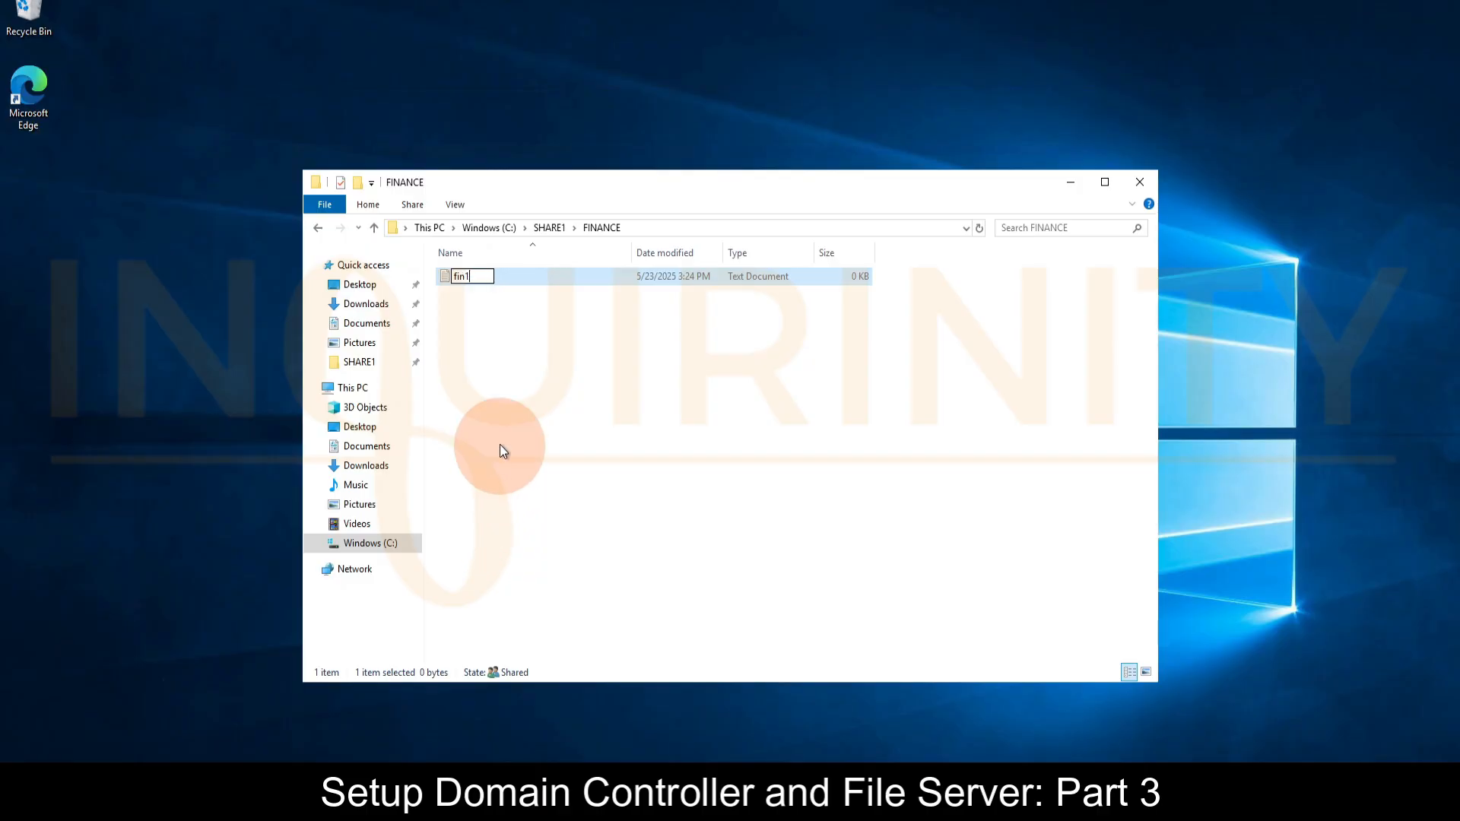
left_click(506, 422)
- Create a second text document named fin2 in the FINANCE folder
right_click(514, 382)
mouse_move(581, 578)
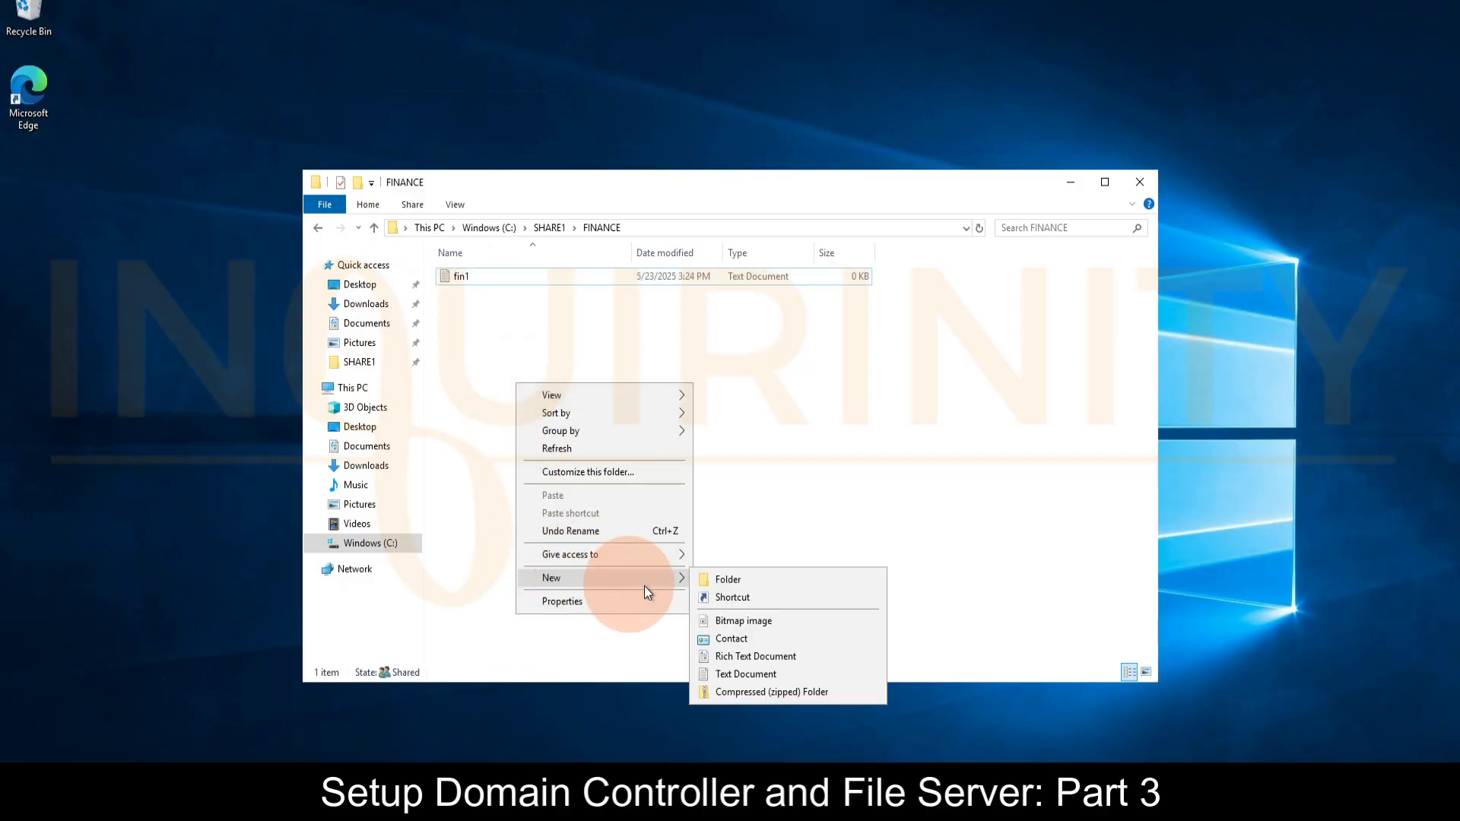
left_click(724, 674)
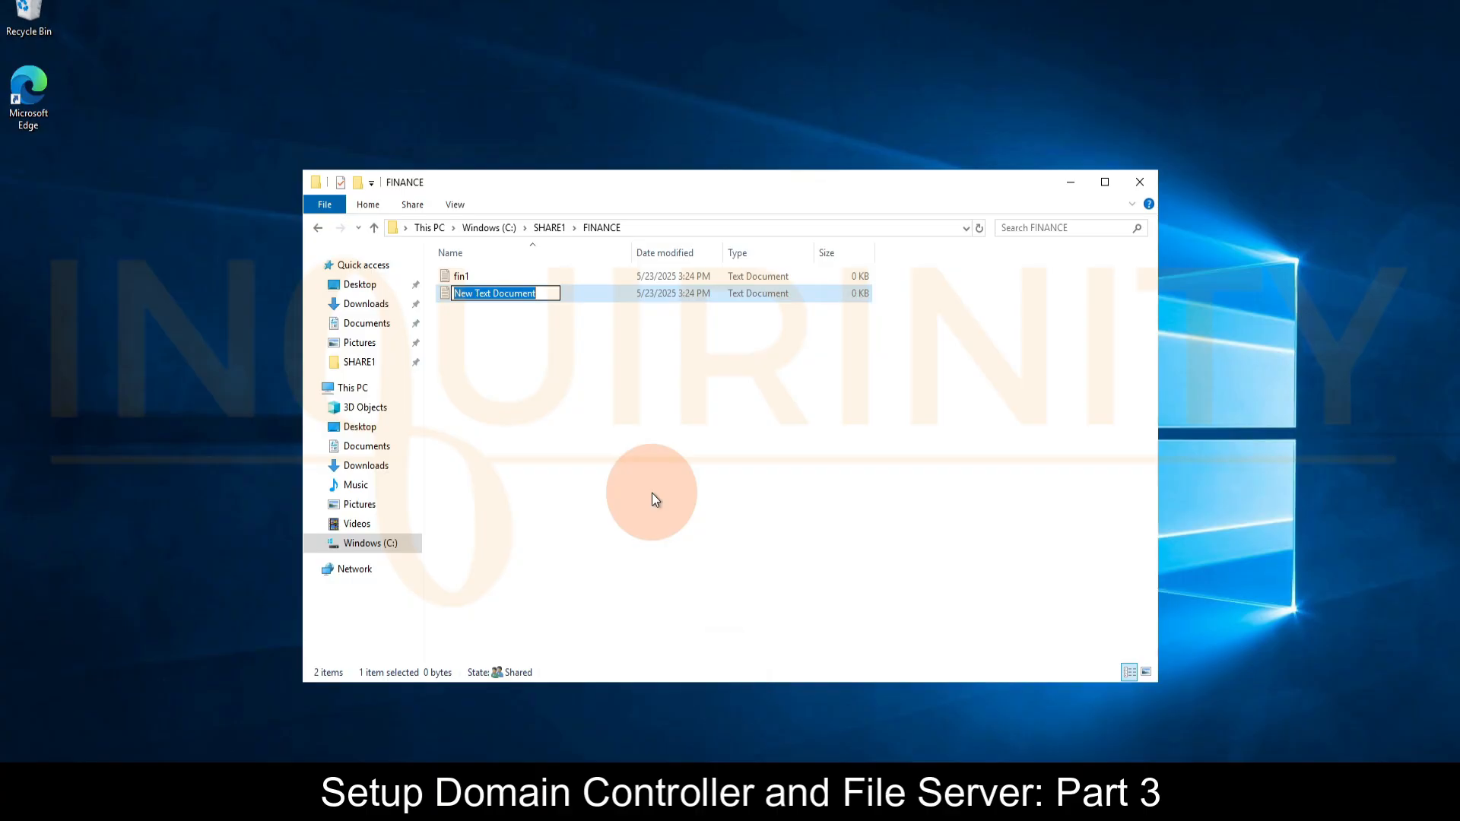
type("fin2")
left_click(531, 390)
- Create a folder named subfolder1-finance inside the FINANCE folder
right_click(482, 387)
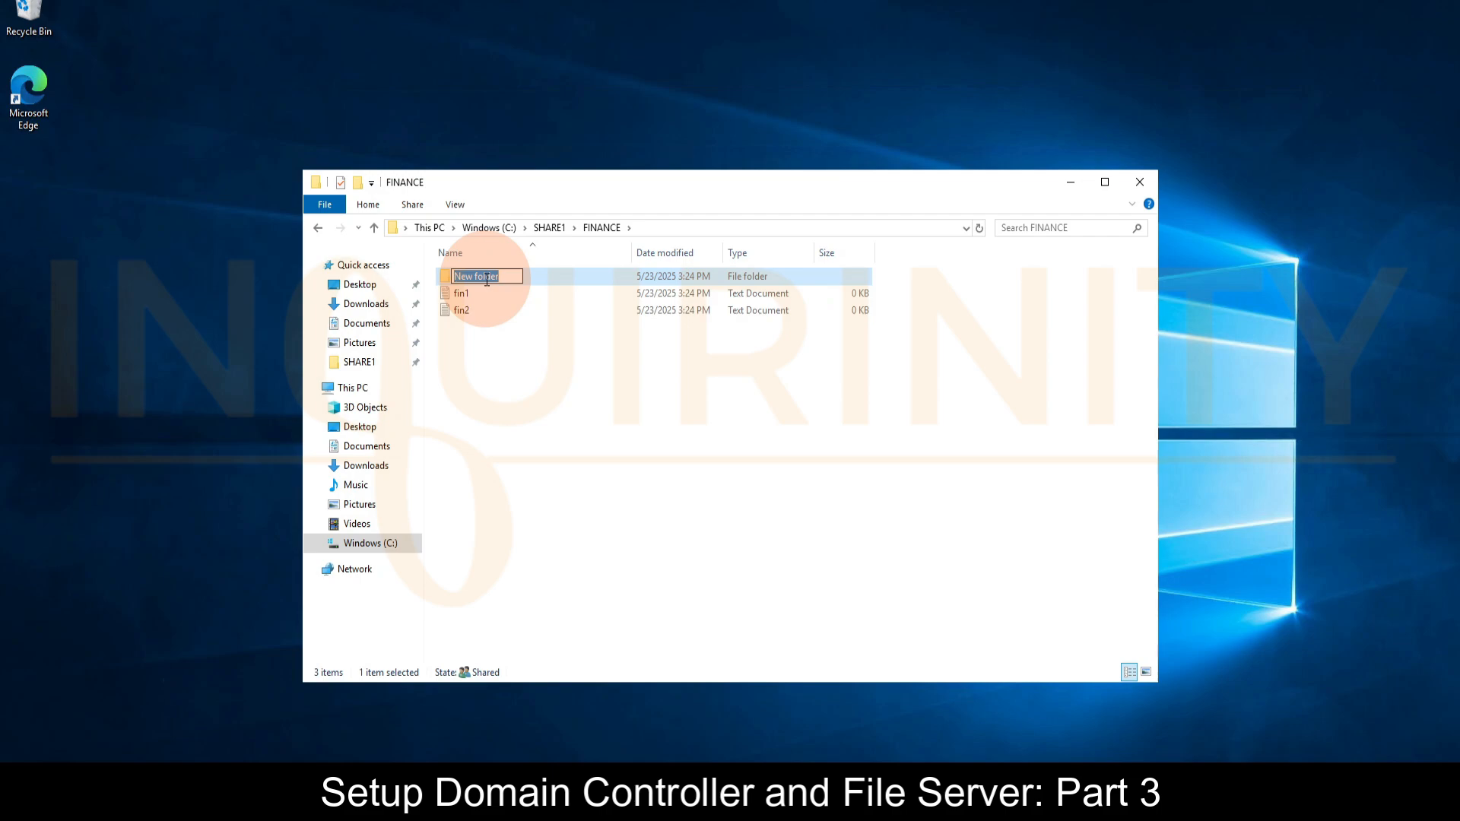
type("sub")
key("Return")
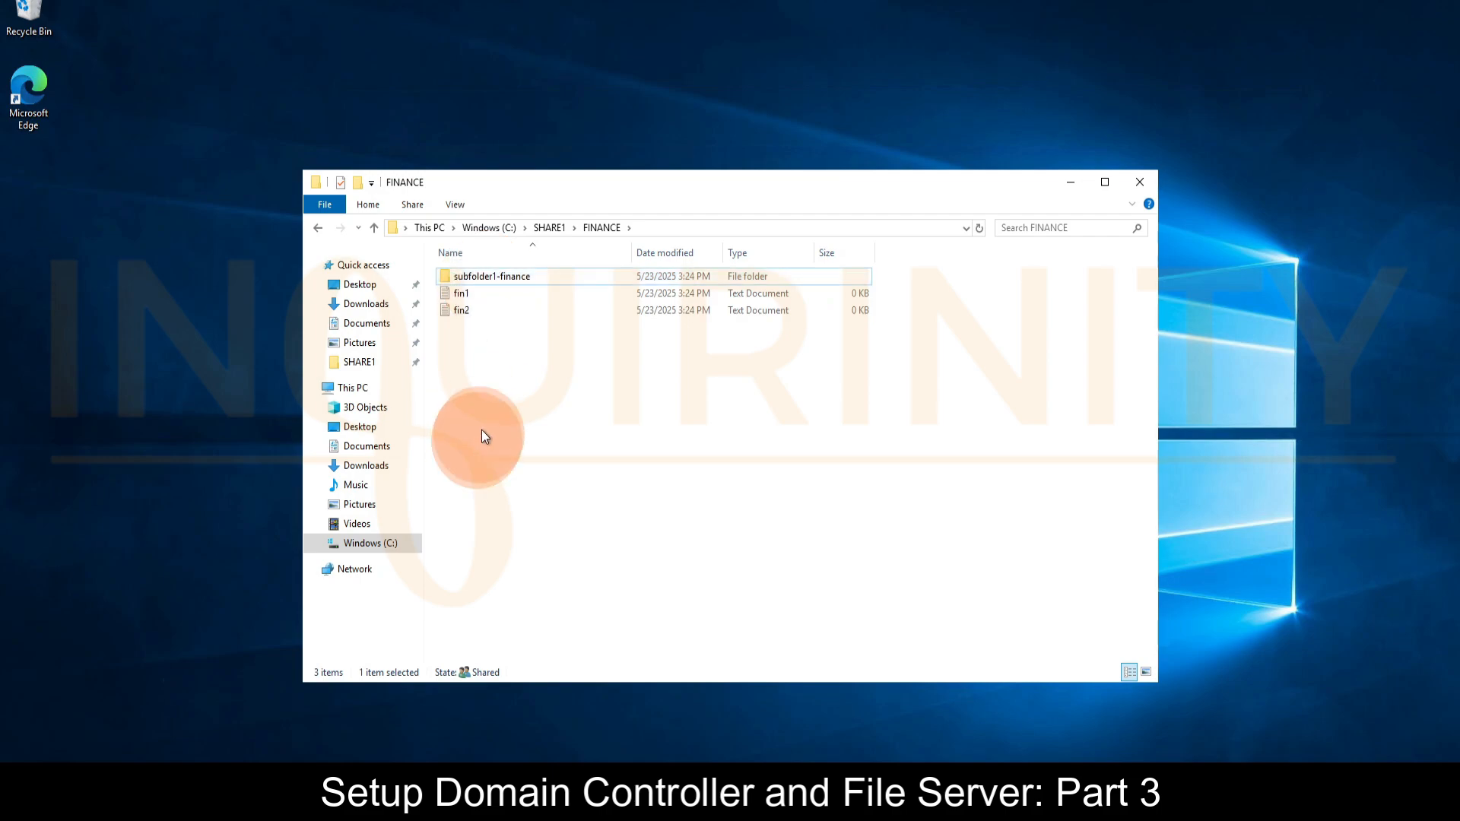
left_click(696, 340)
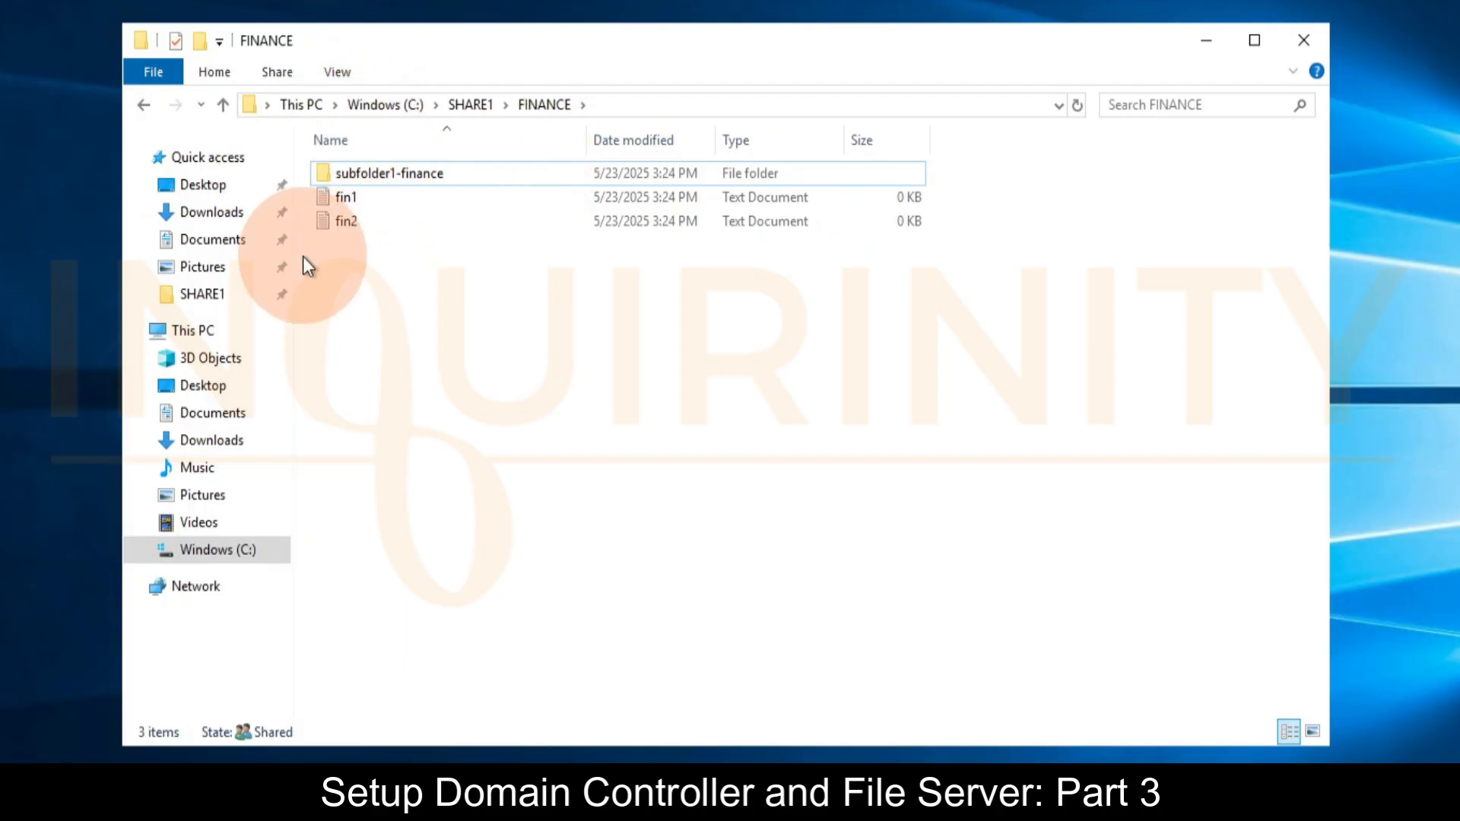
- Check FINANCE GRP's permissions in the fin1 file's security properties and close them
right_click(341, 197)
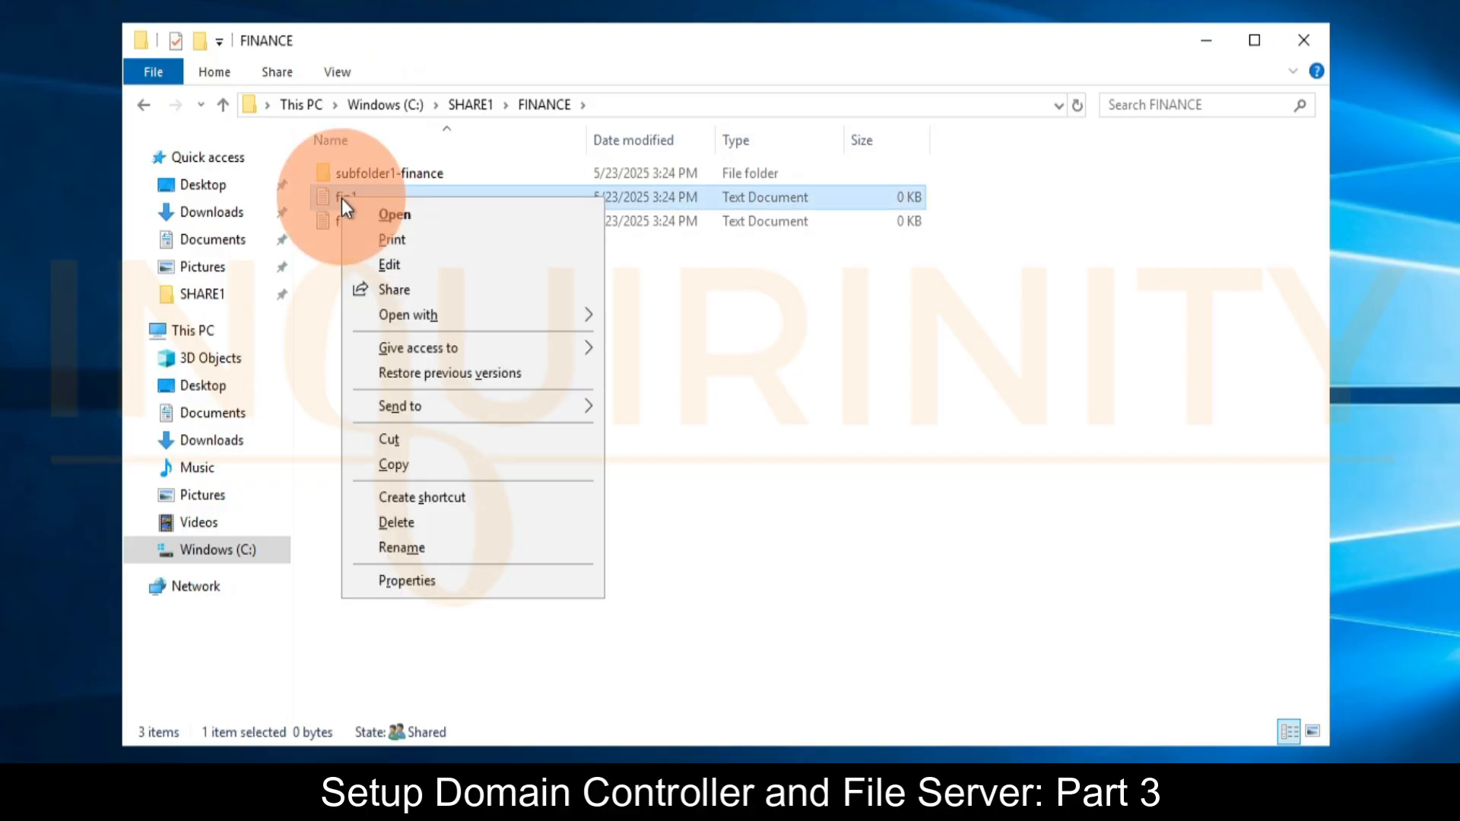
left_click(424, 584)
left_click(435, 252)
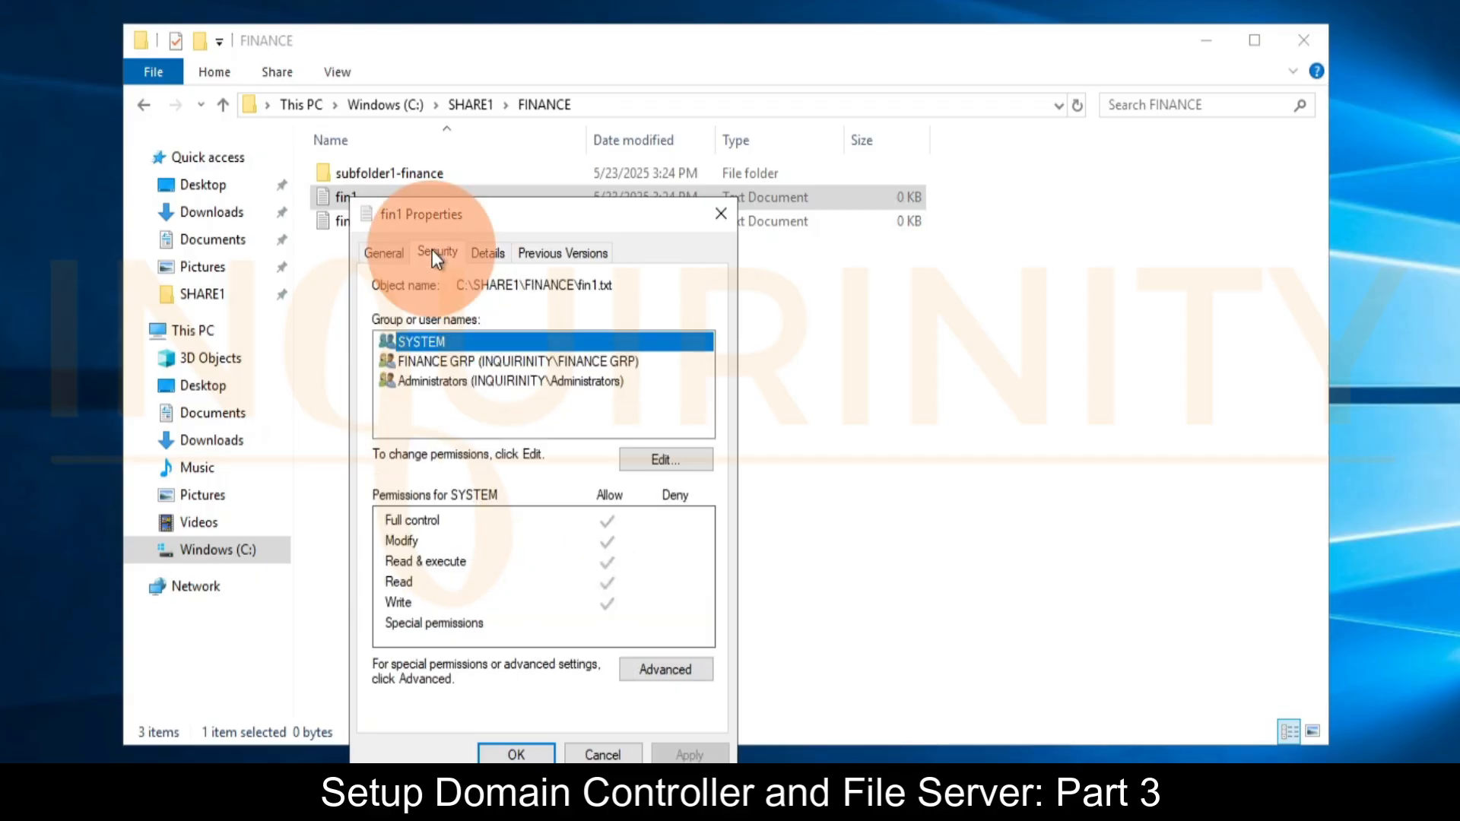
left_click(445, 357)
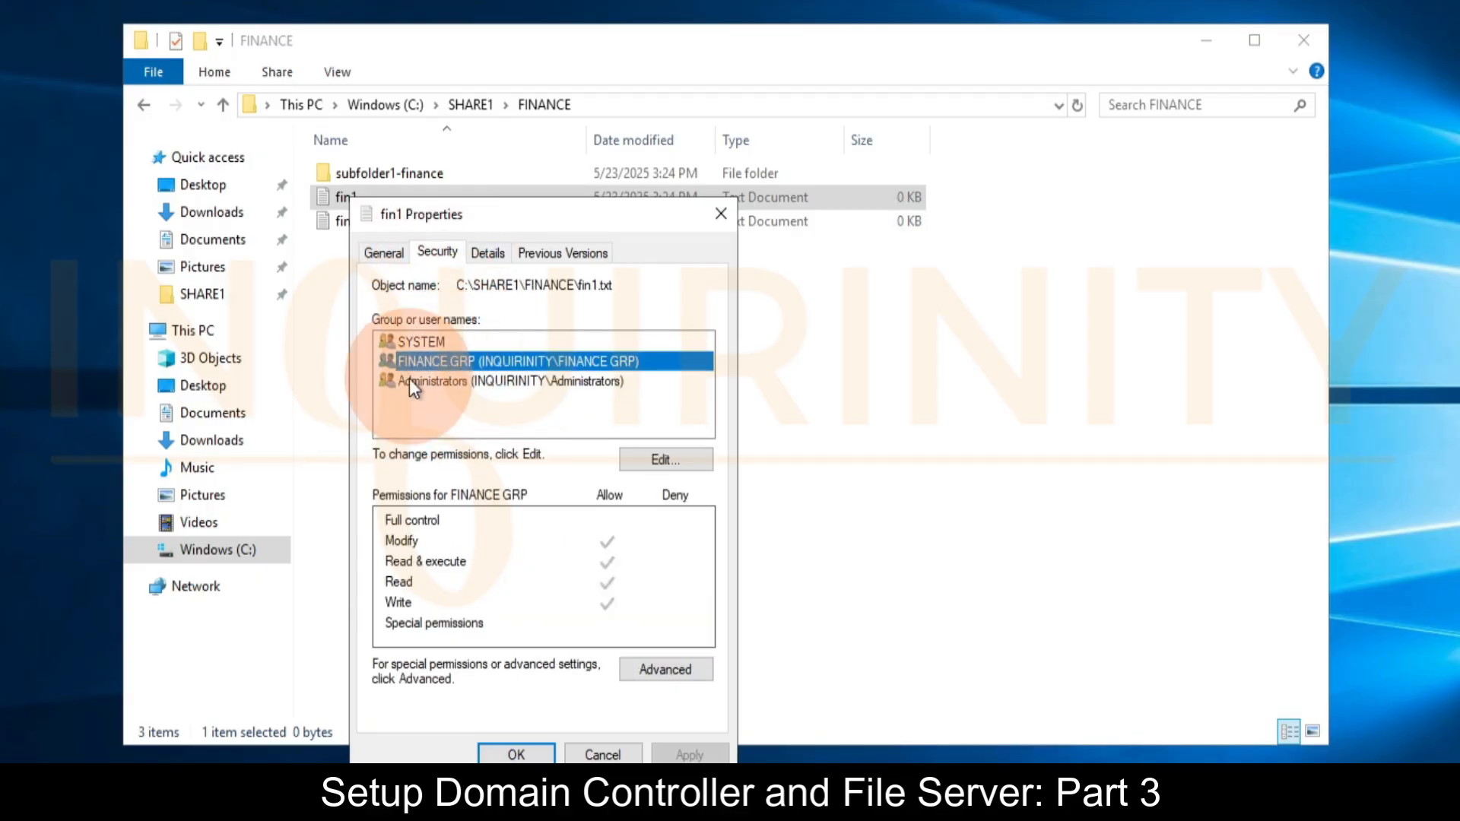
left_click(597, 755)
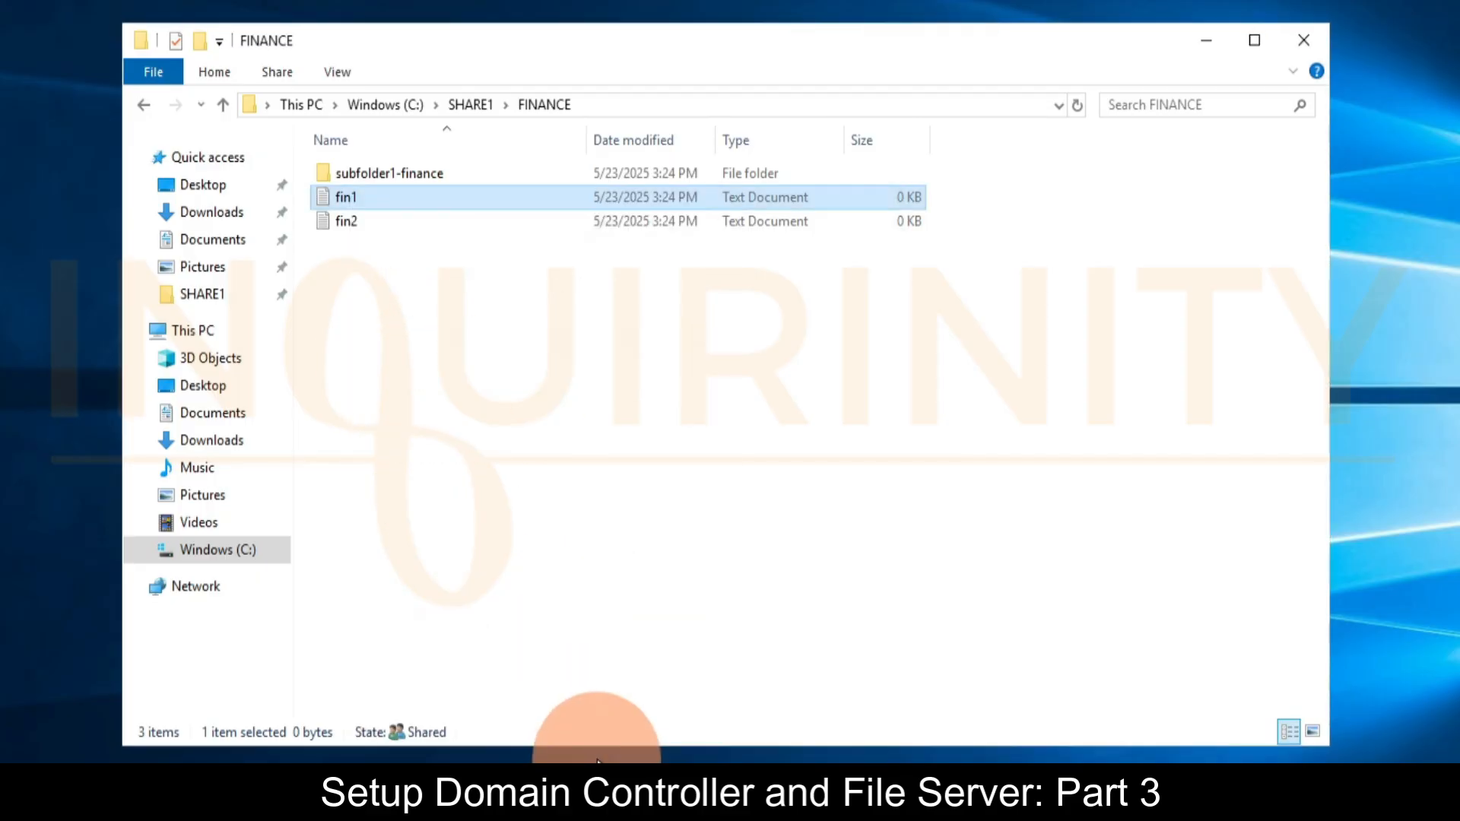
- Check FINANCE GRP's permissions in the fin2 file's security properties and close them
right_click(339, 222)
left_click(411, 609)
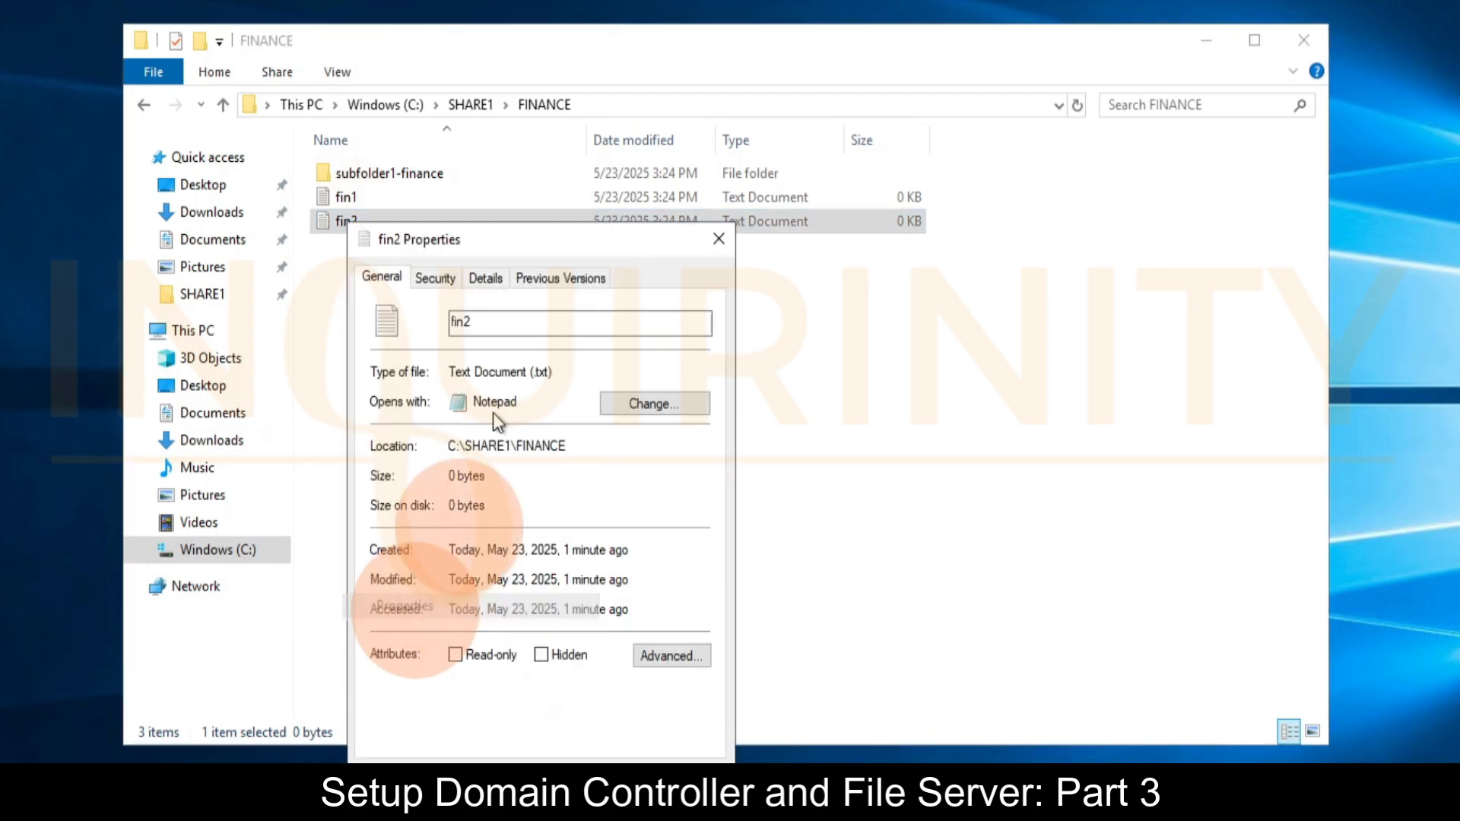
left_click(436, 279)
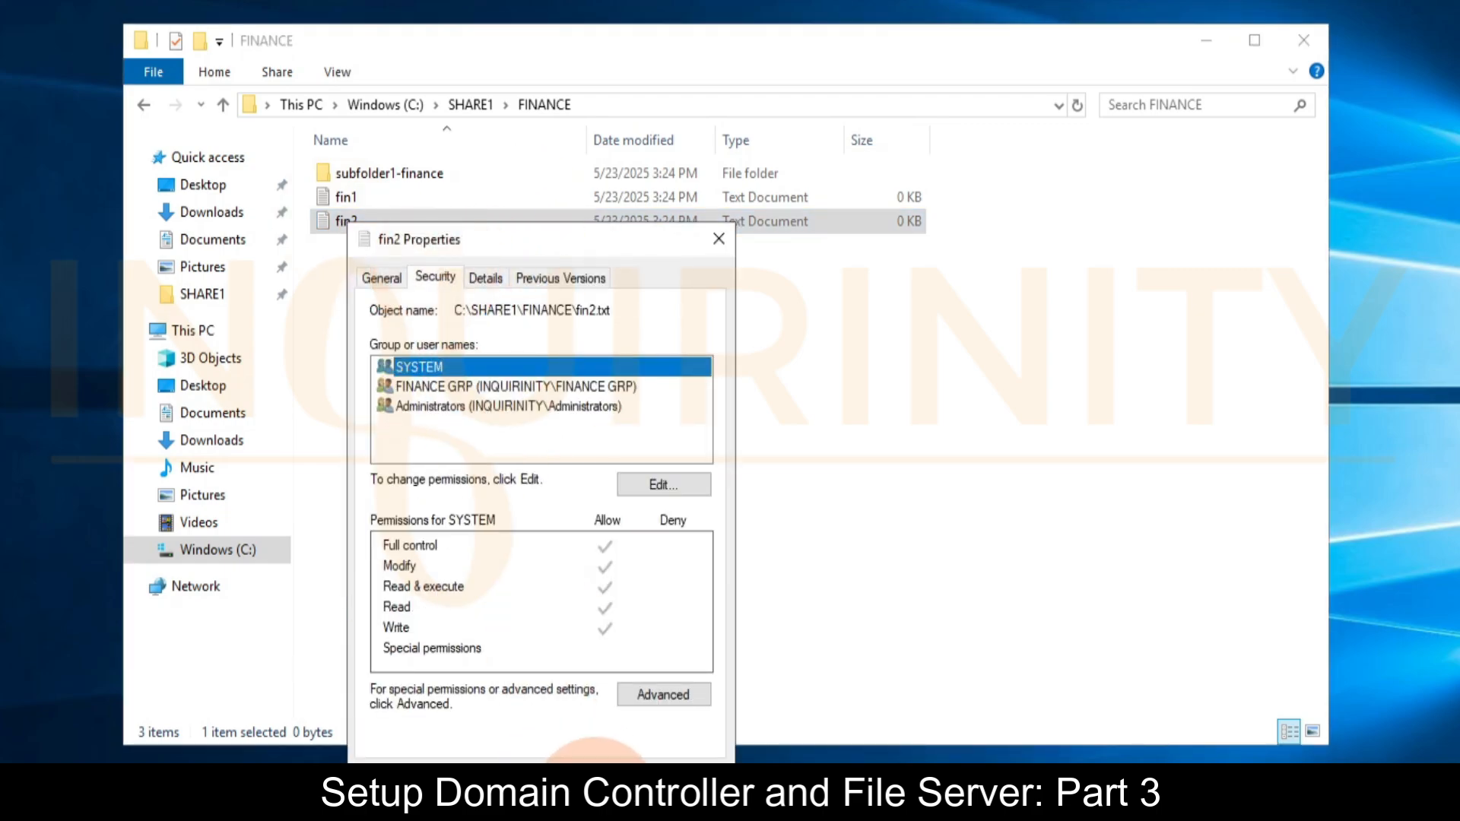
left_click(464, 387)
left_click(597, 754)
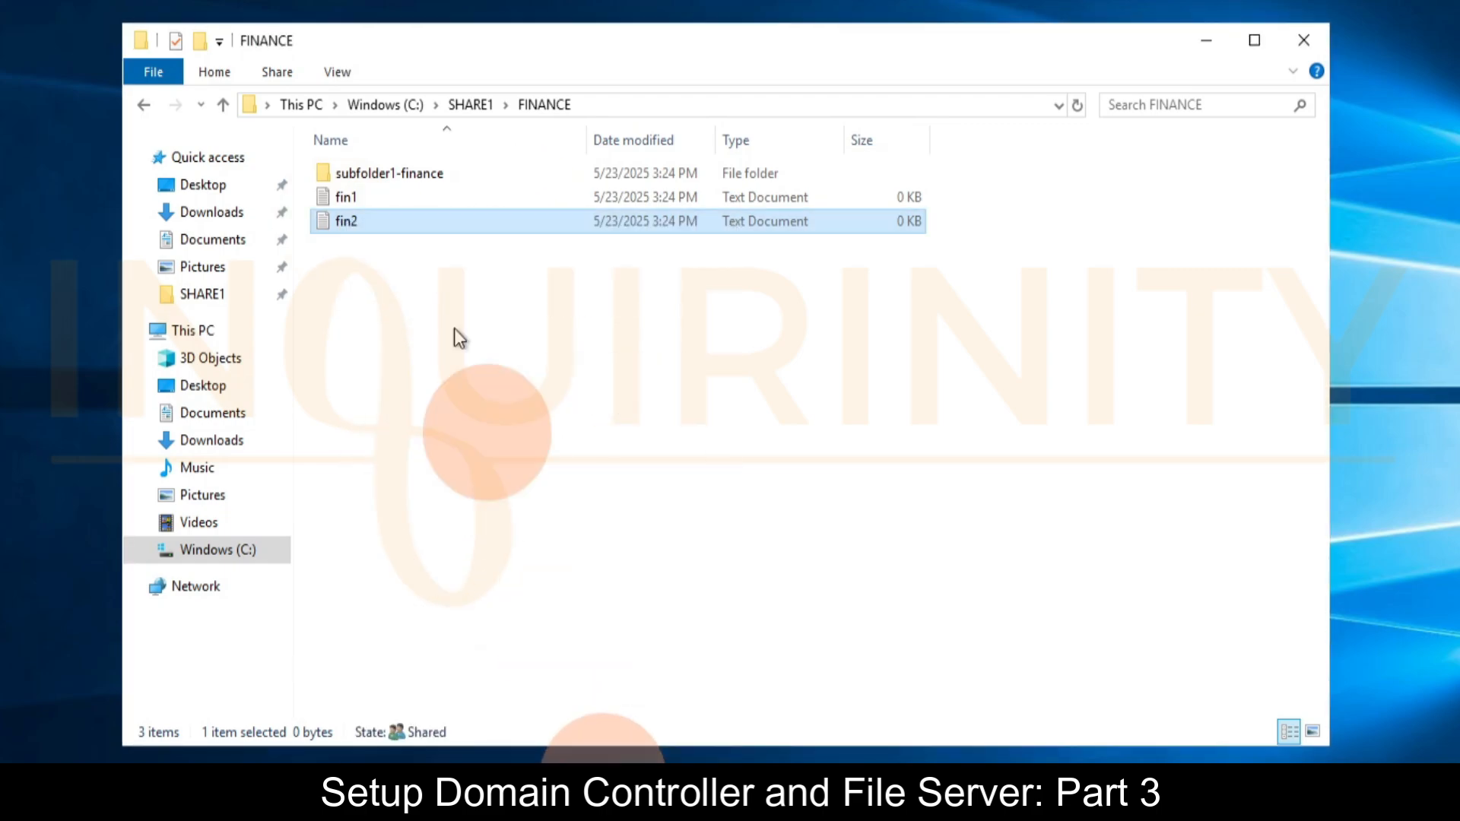
- Check FINANCE GRP's permissions in the security properties of subfolder1-finance
right_click(377, 183)
left_click(483, 569)
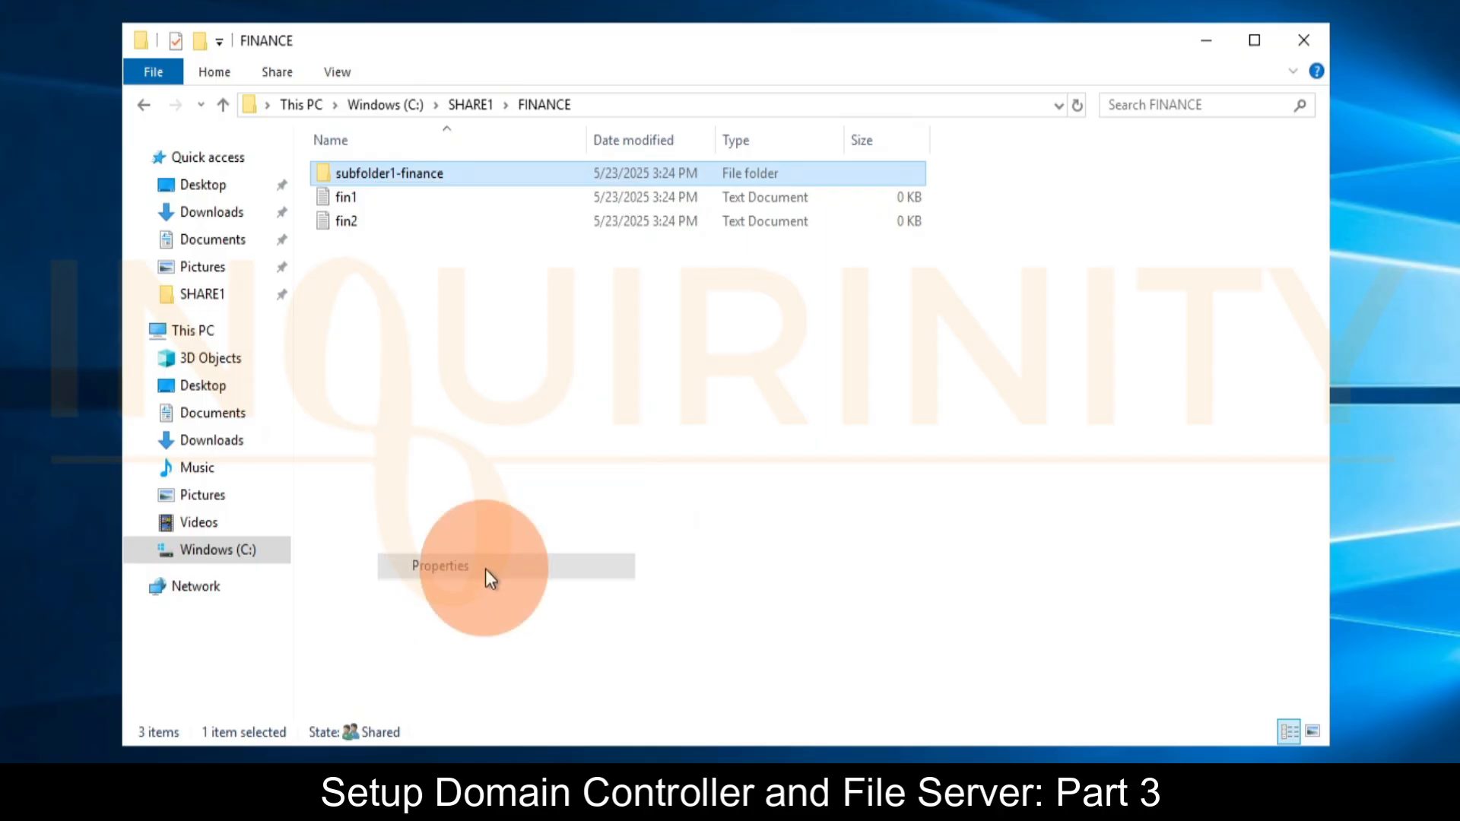
left_click(521, 239)
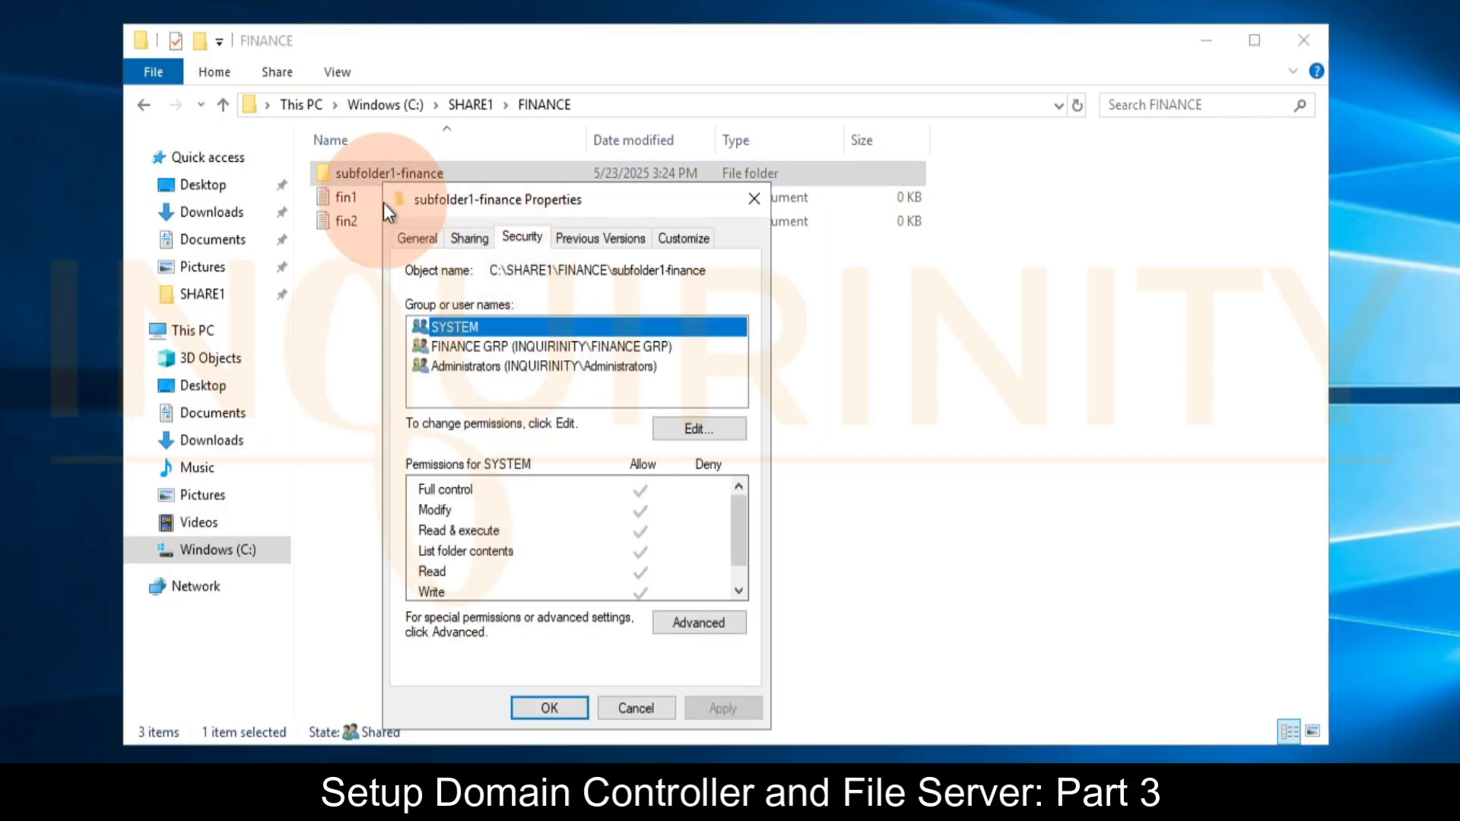
left_click_drag(383, 200, 268, 186)
left_click(346, 333)
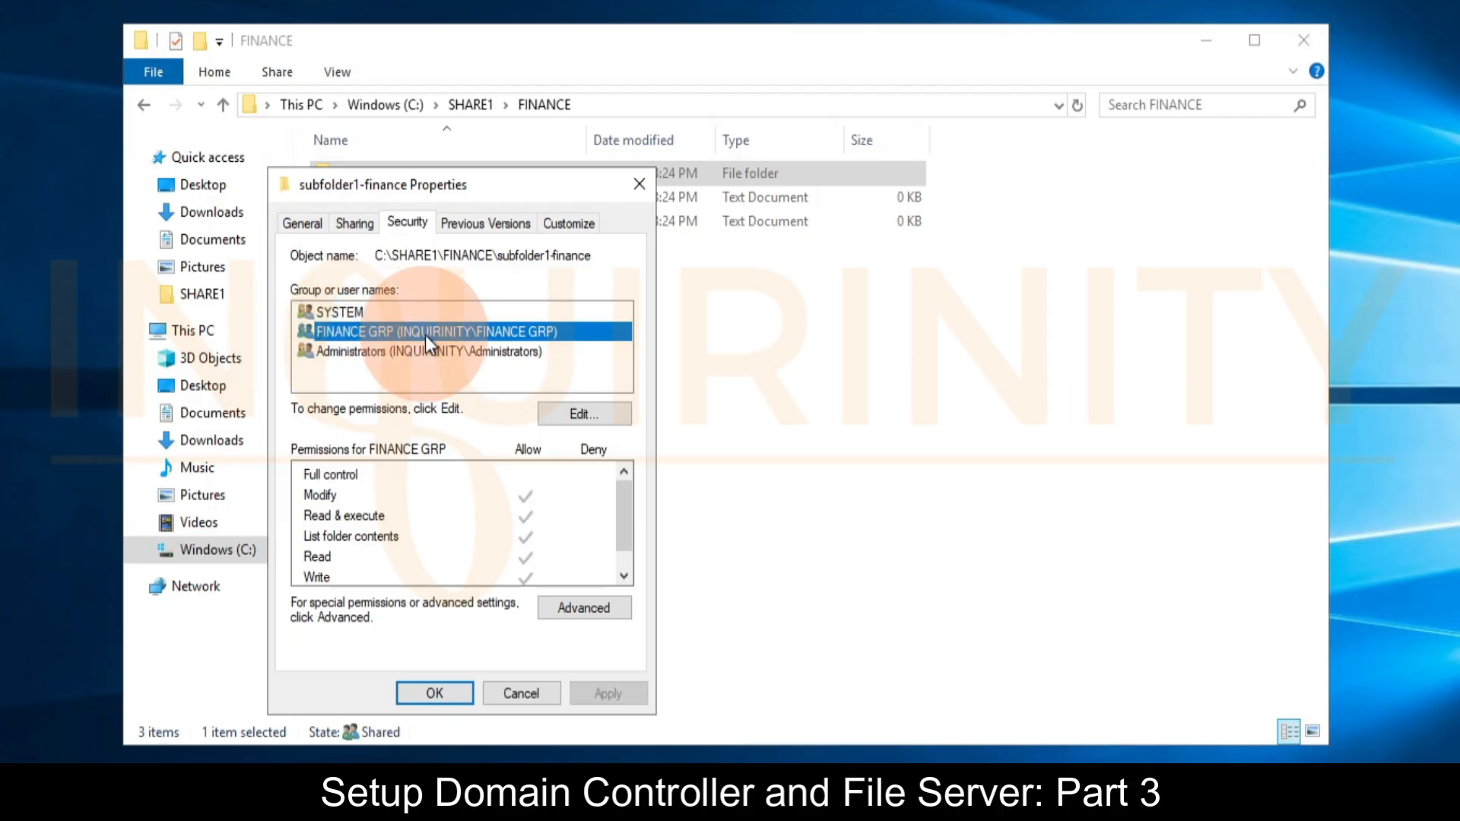
- Close the subfolder1-finance properties and create a text document named sales1 in the SALES folder of SHARE1
left_click(506, 703)
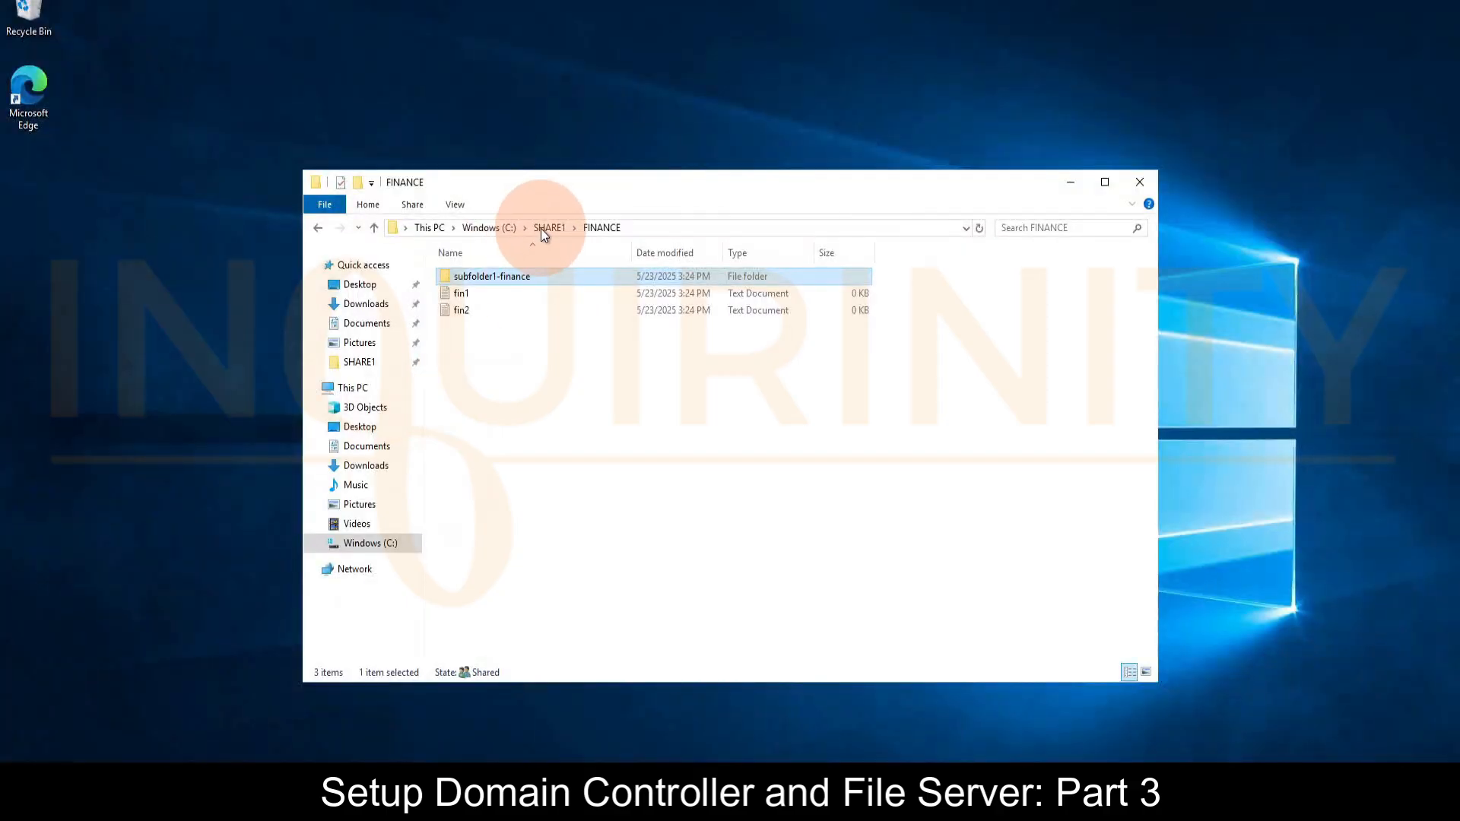
left_click(546, 228)
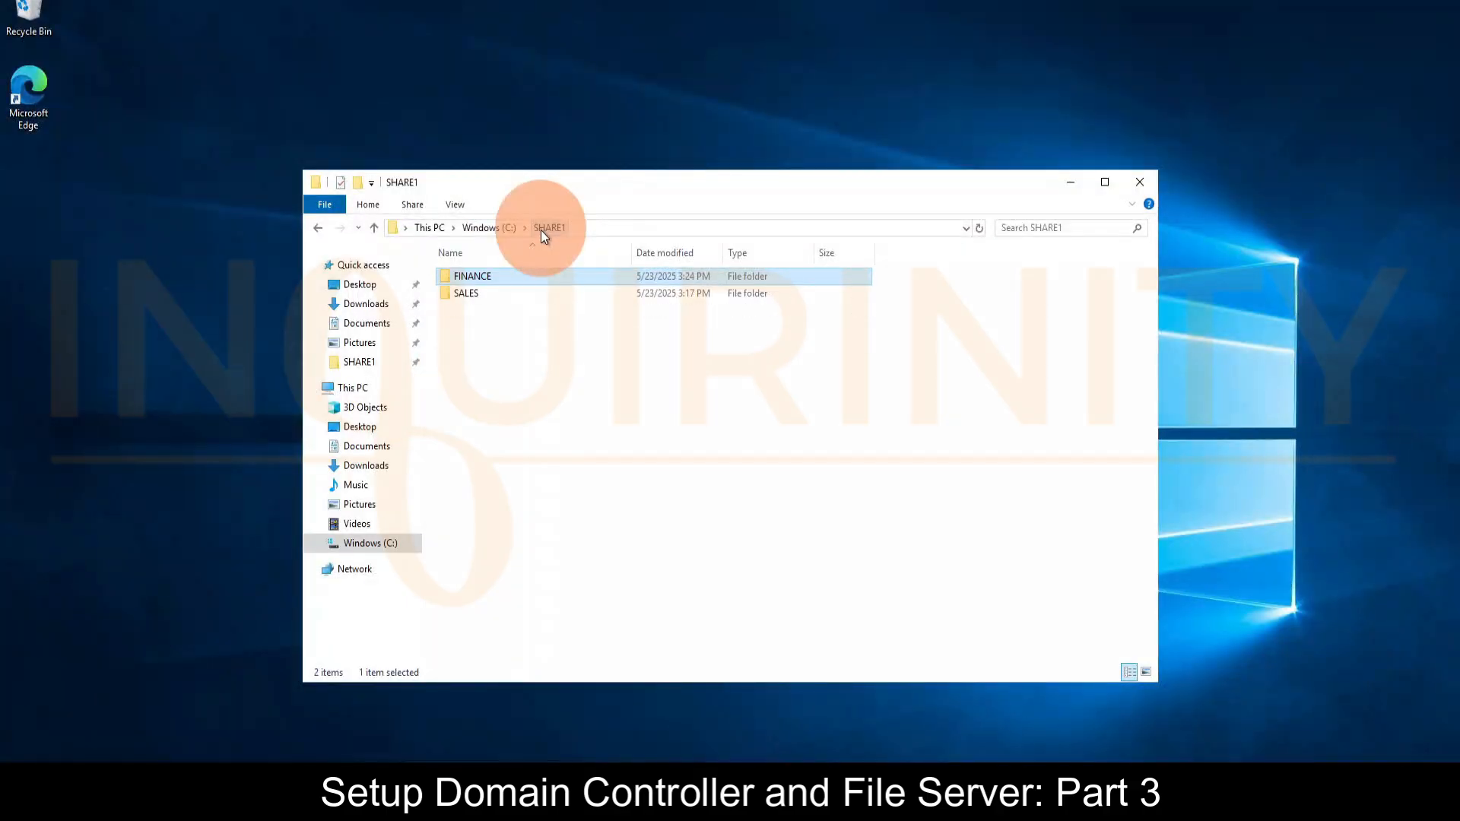
double_click(470, 294)
right_click(496, 392)
mouse_move(668, 584)
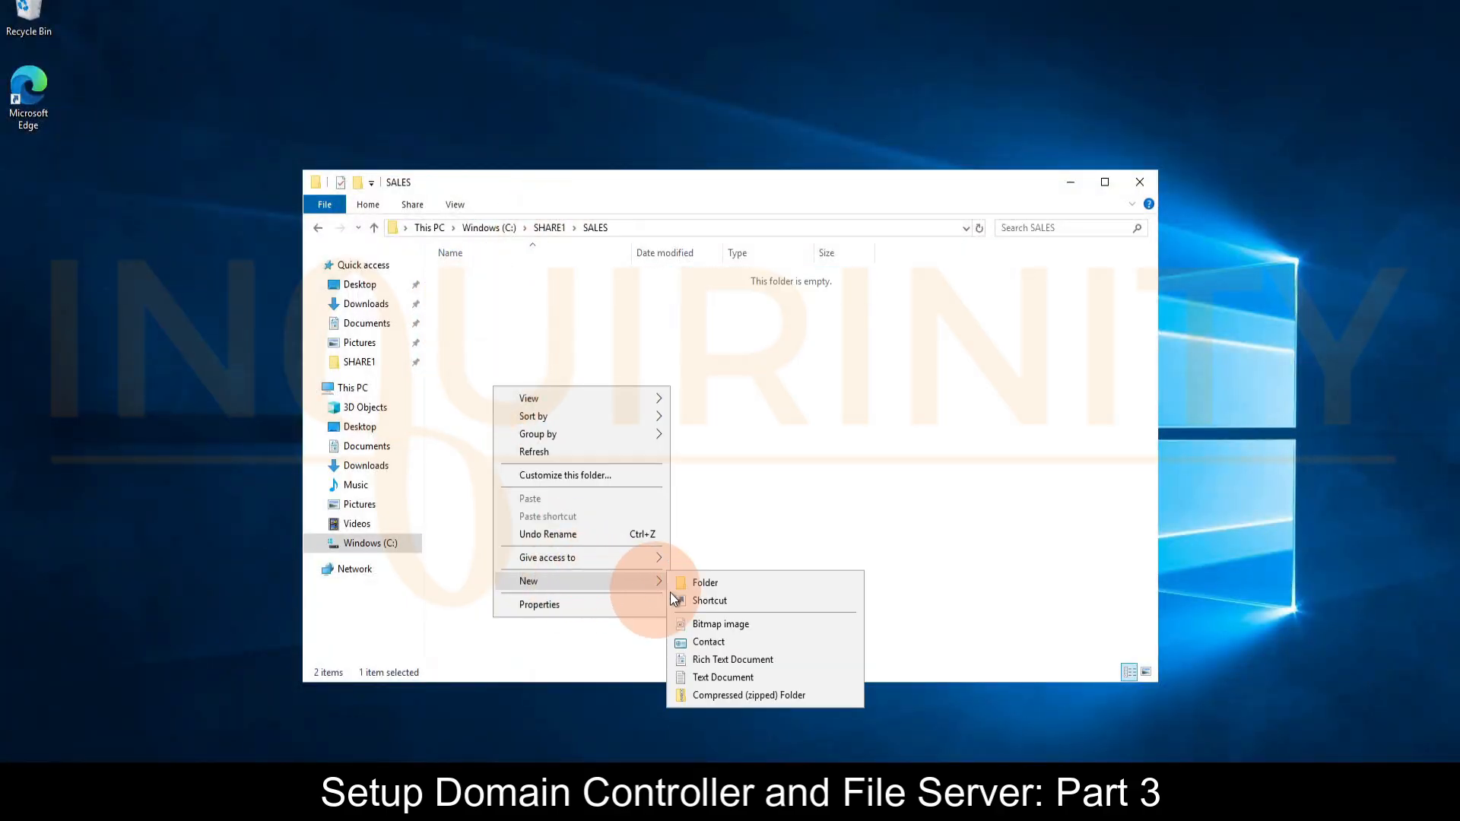
left_click(714, 674)
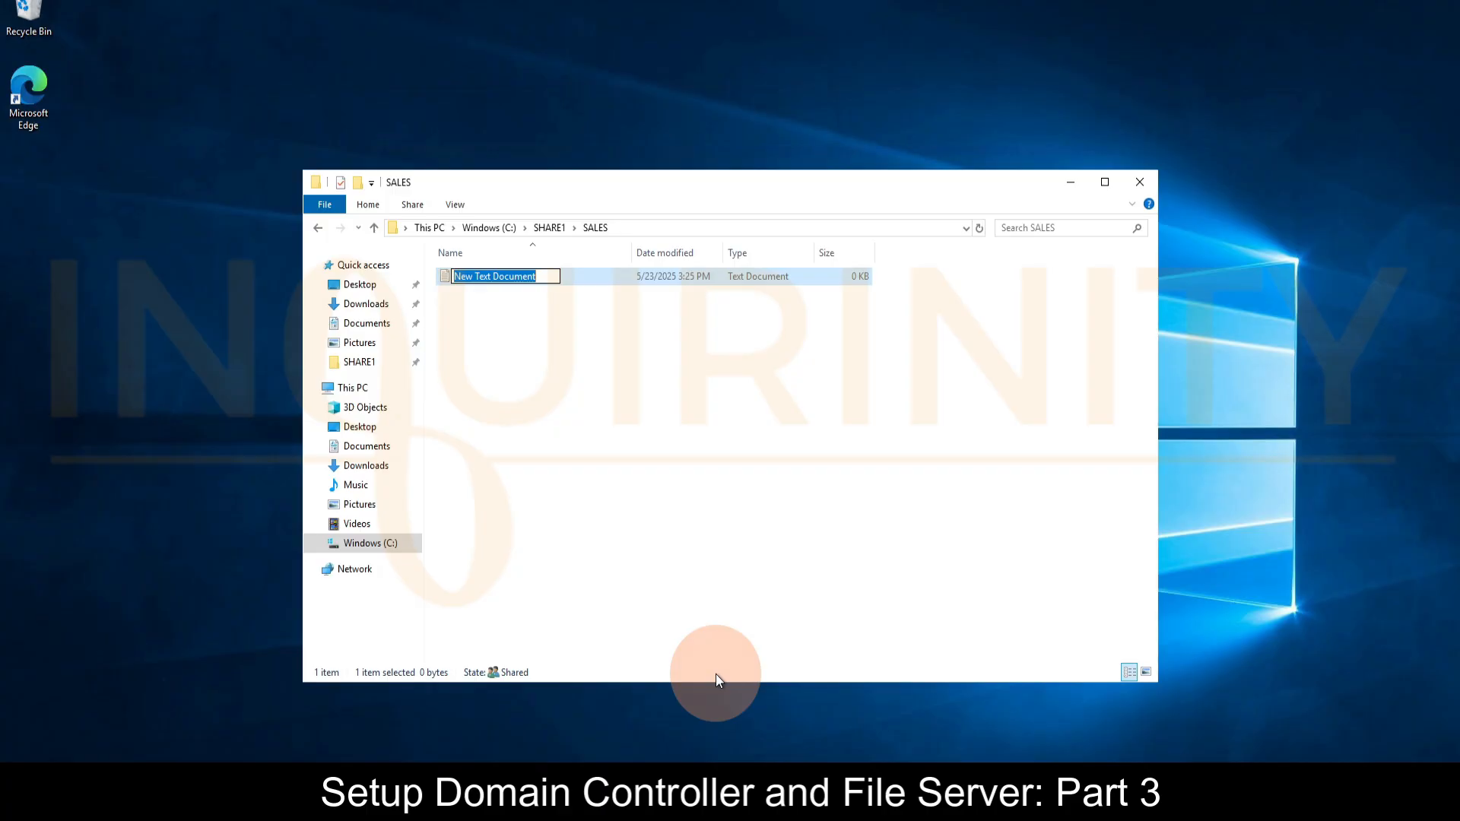
type("sales1")
left_click(546, 388)
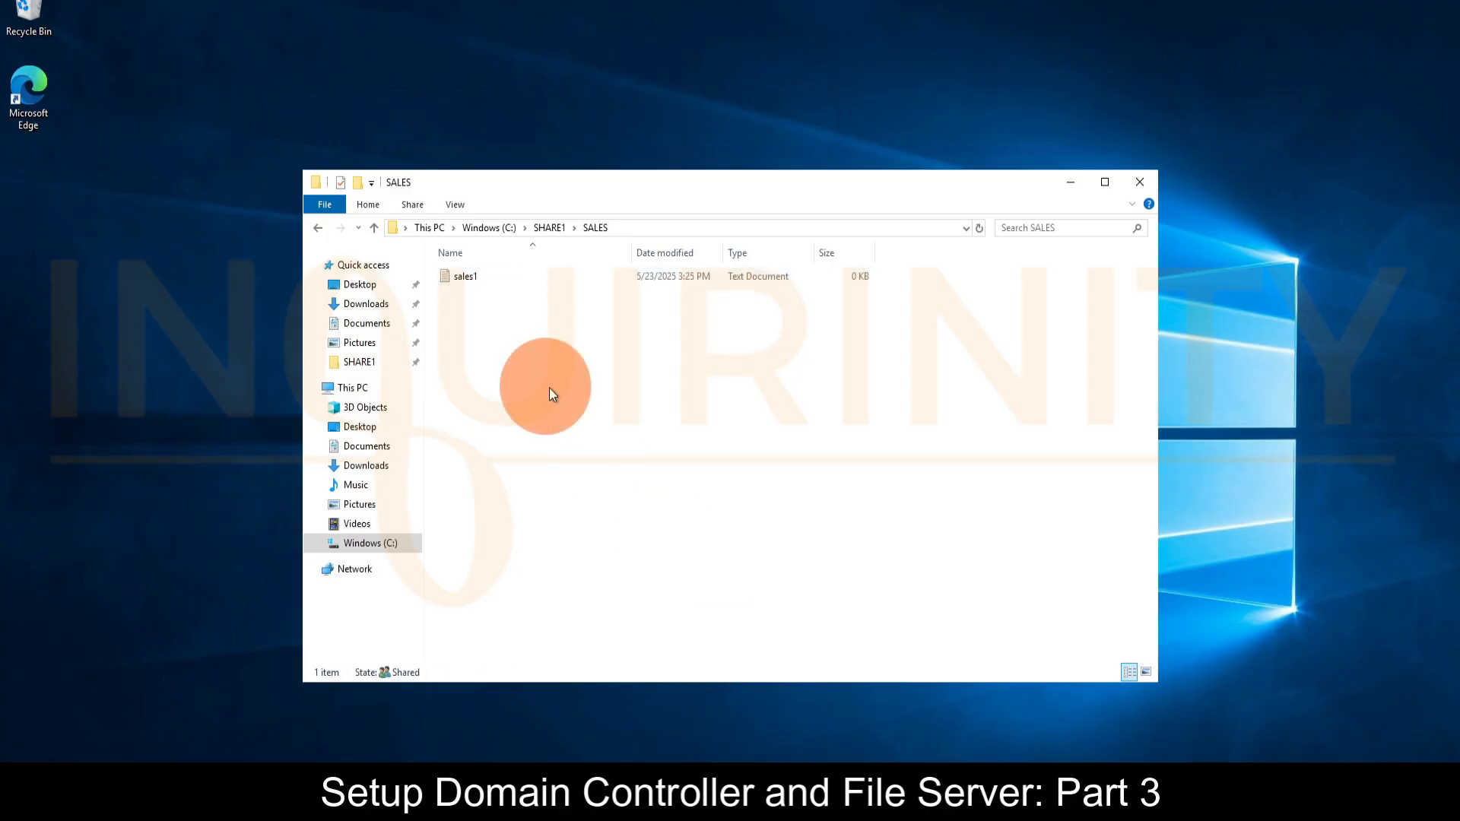
- Create a second text document named sales2 in the SALES folder
right_click(549, 388)
mouse_move(710, 582)
left_click(769, 678)
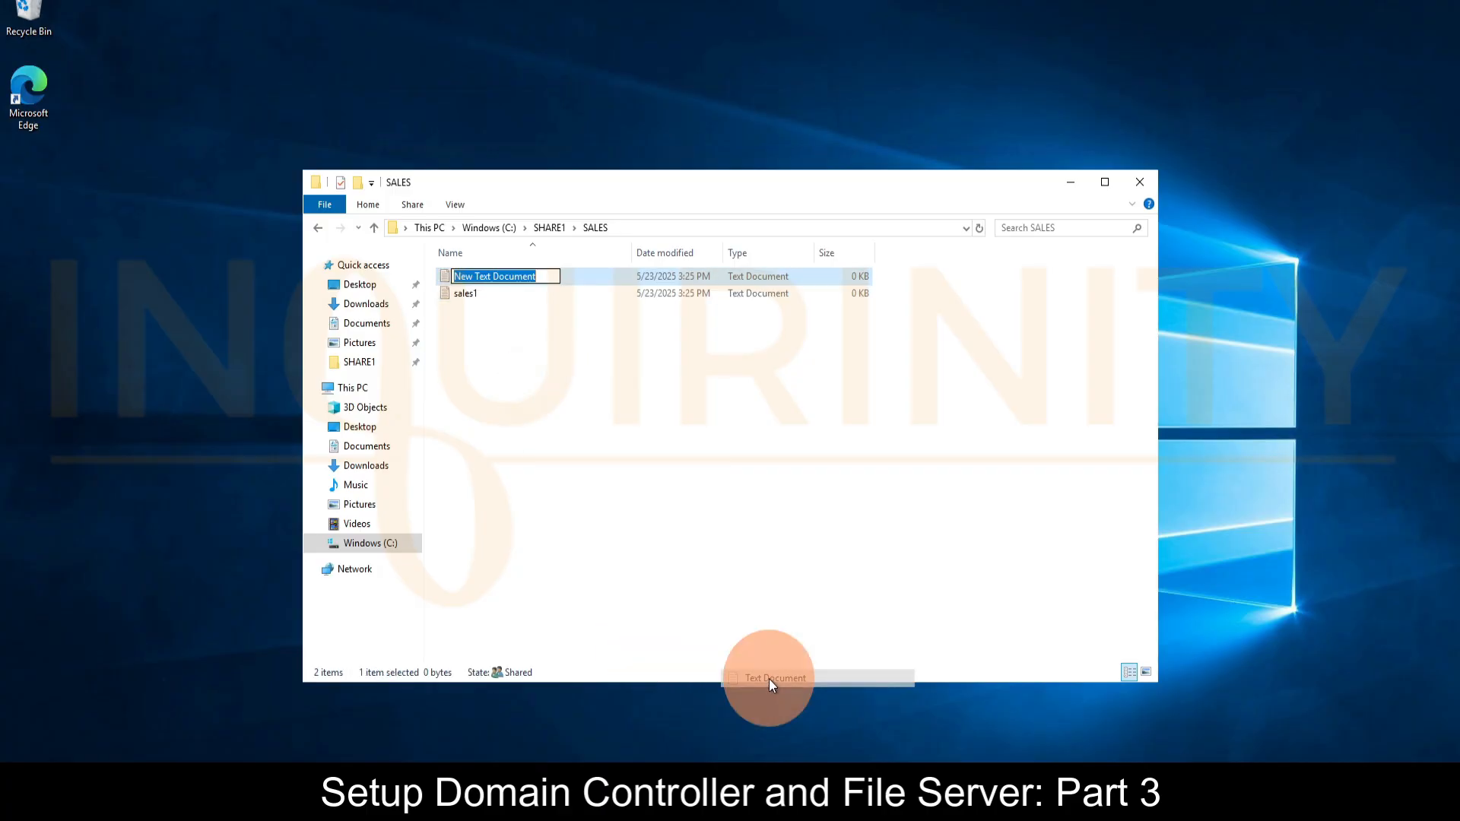
type("sales2")
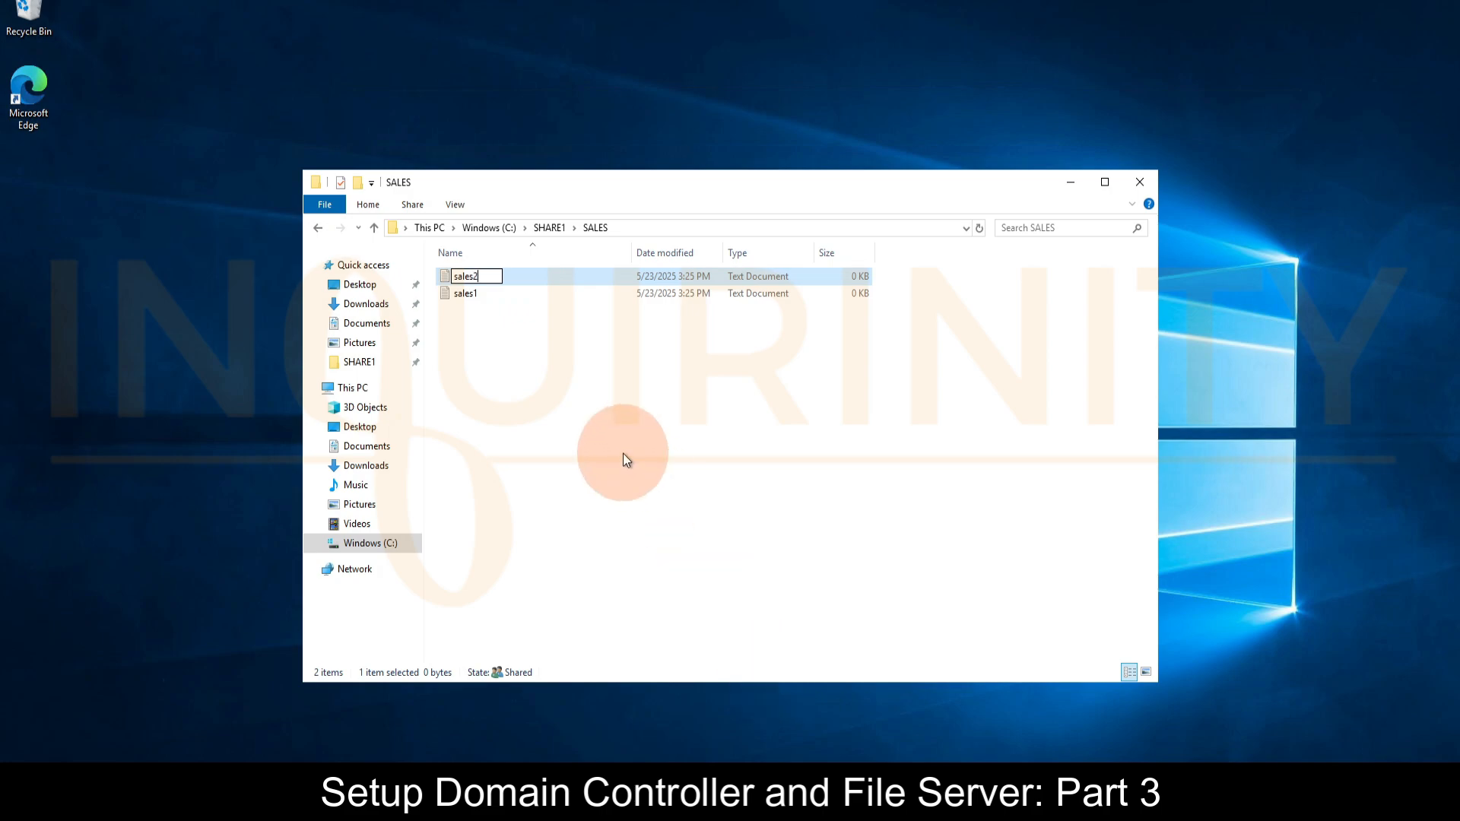
- Create a bitmap image named salespicture in the SALES folder
right_click(563, 437)
mouse_move(673, 638)
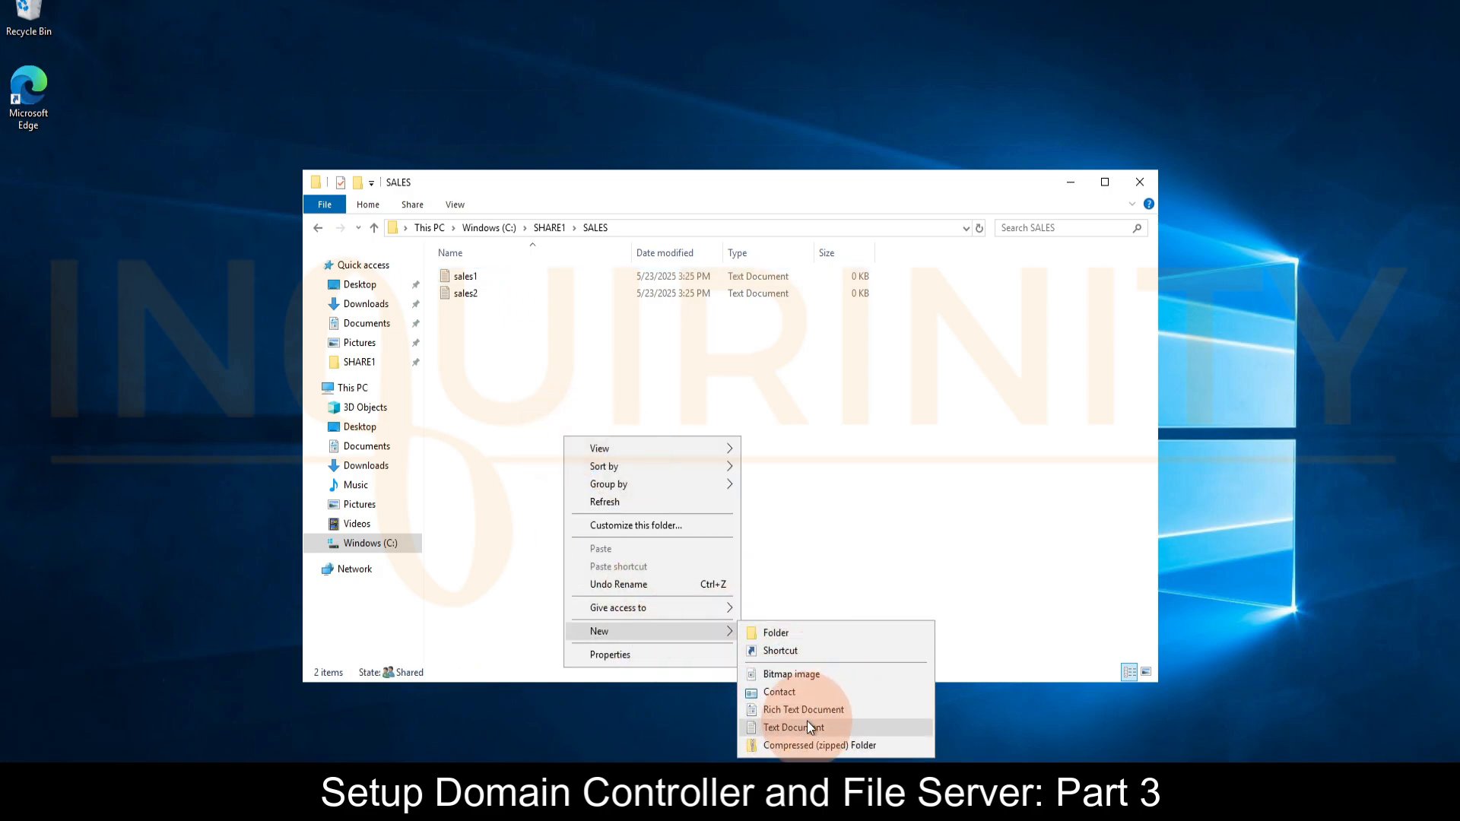
left_click(795, 674)
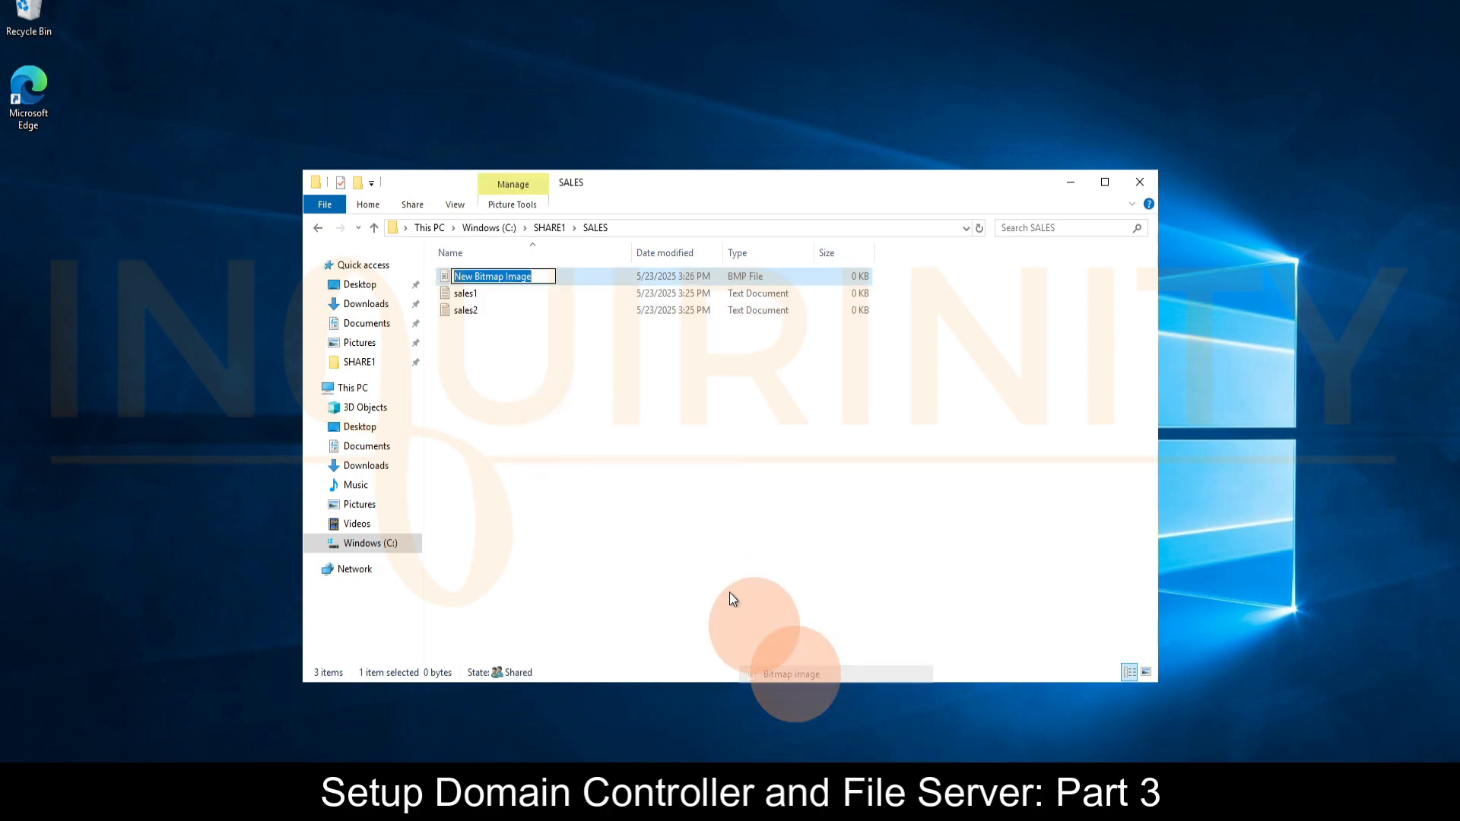
left_click(532, 275)
key("ctrl+a")
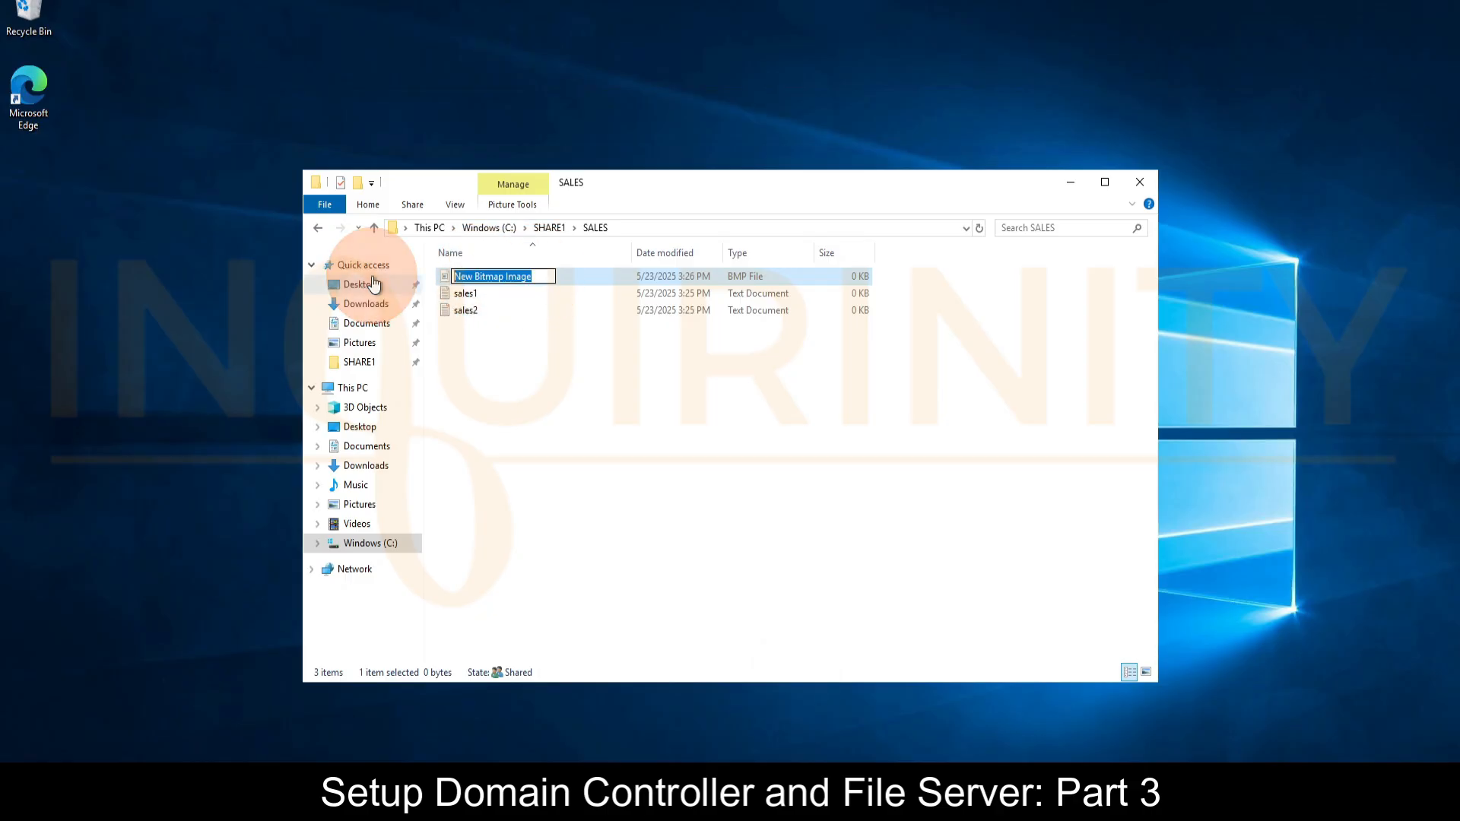
type("sales")
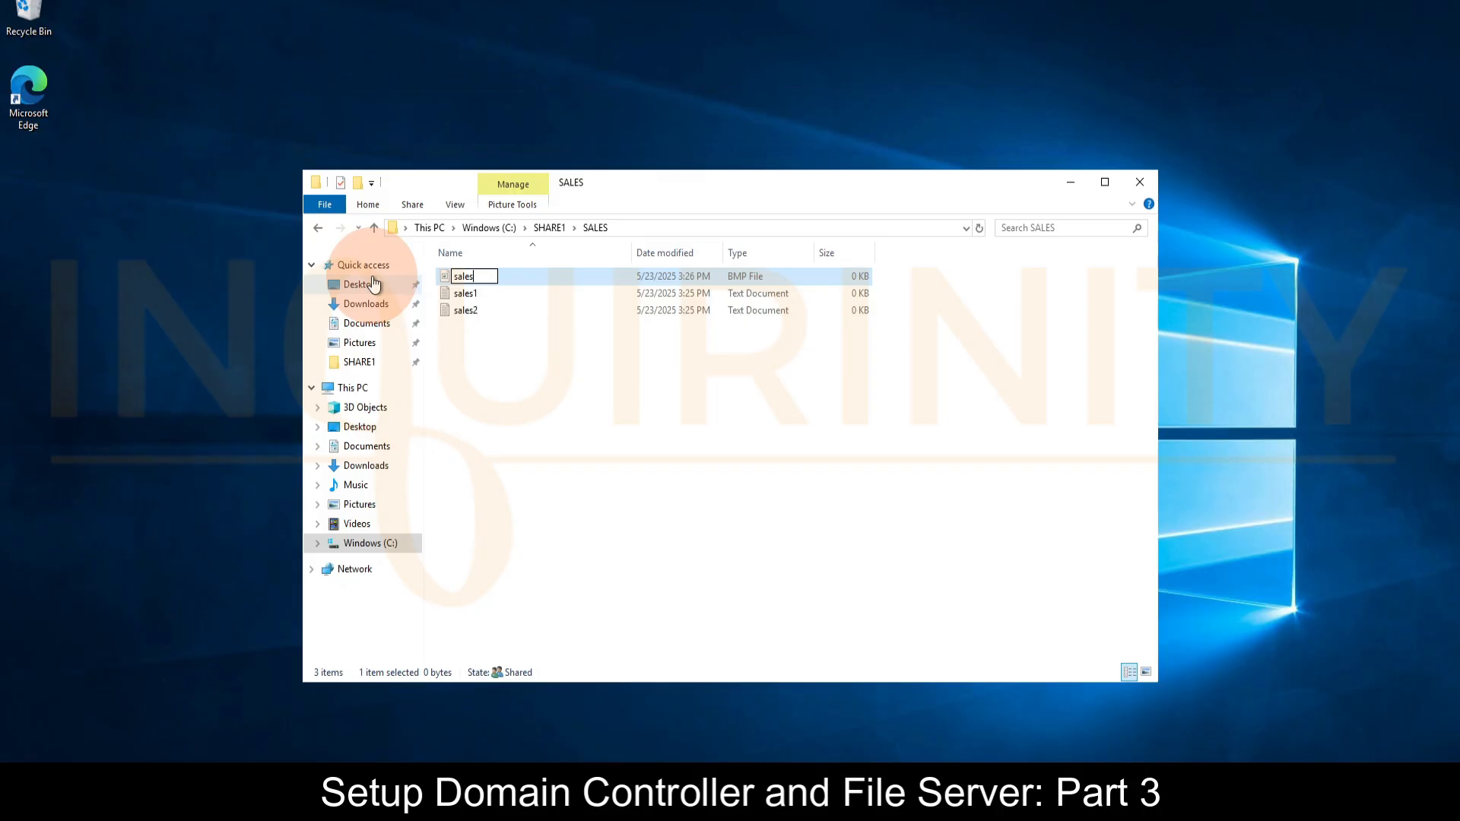
type("picture")
left_click(513, 330)
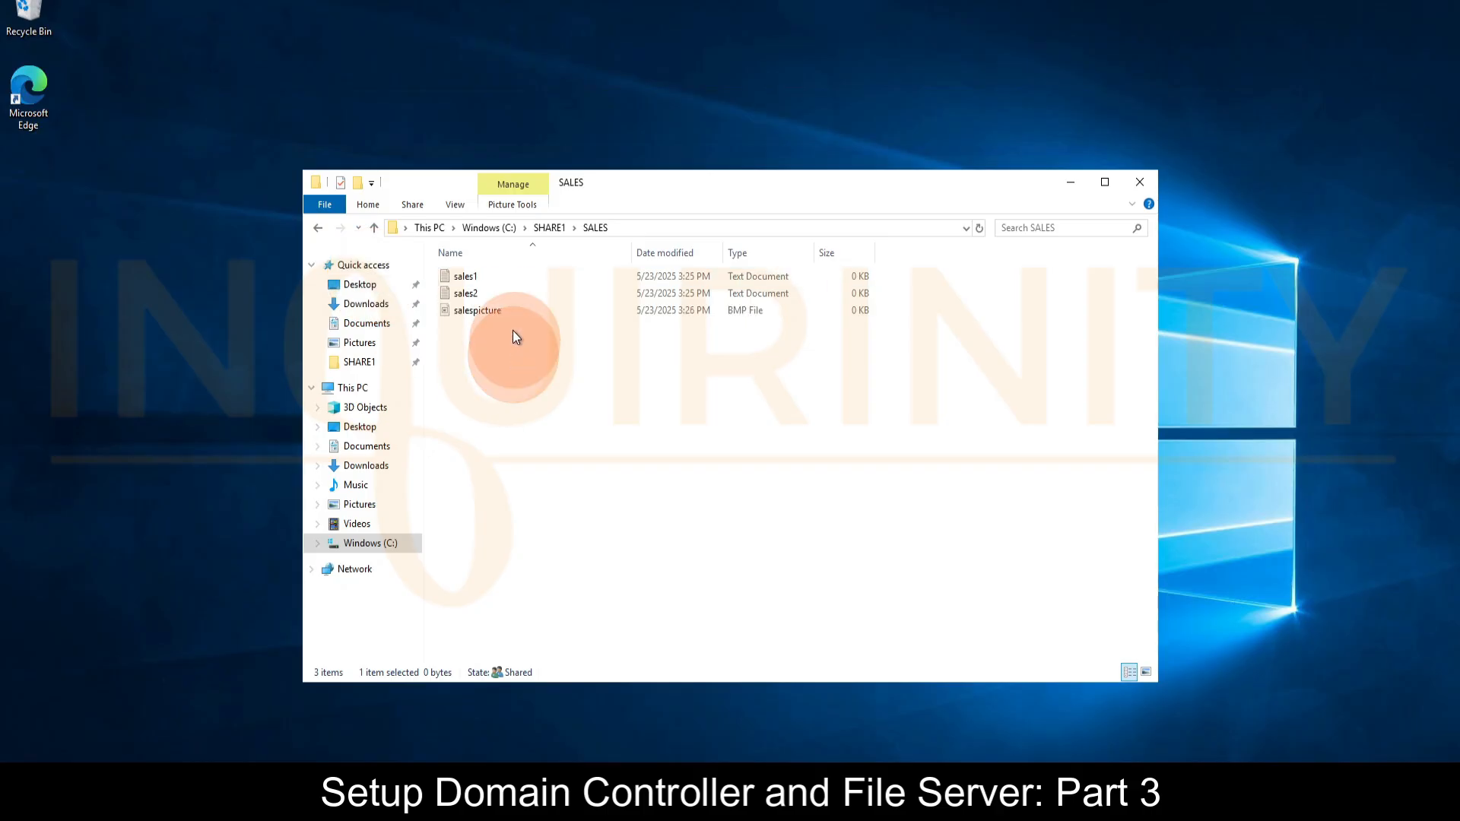
- Create a folder named subfolder1-sales inside the SALES folder
right_click(482, 386)
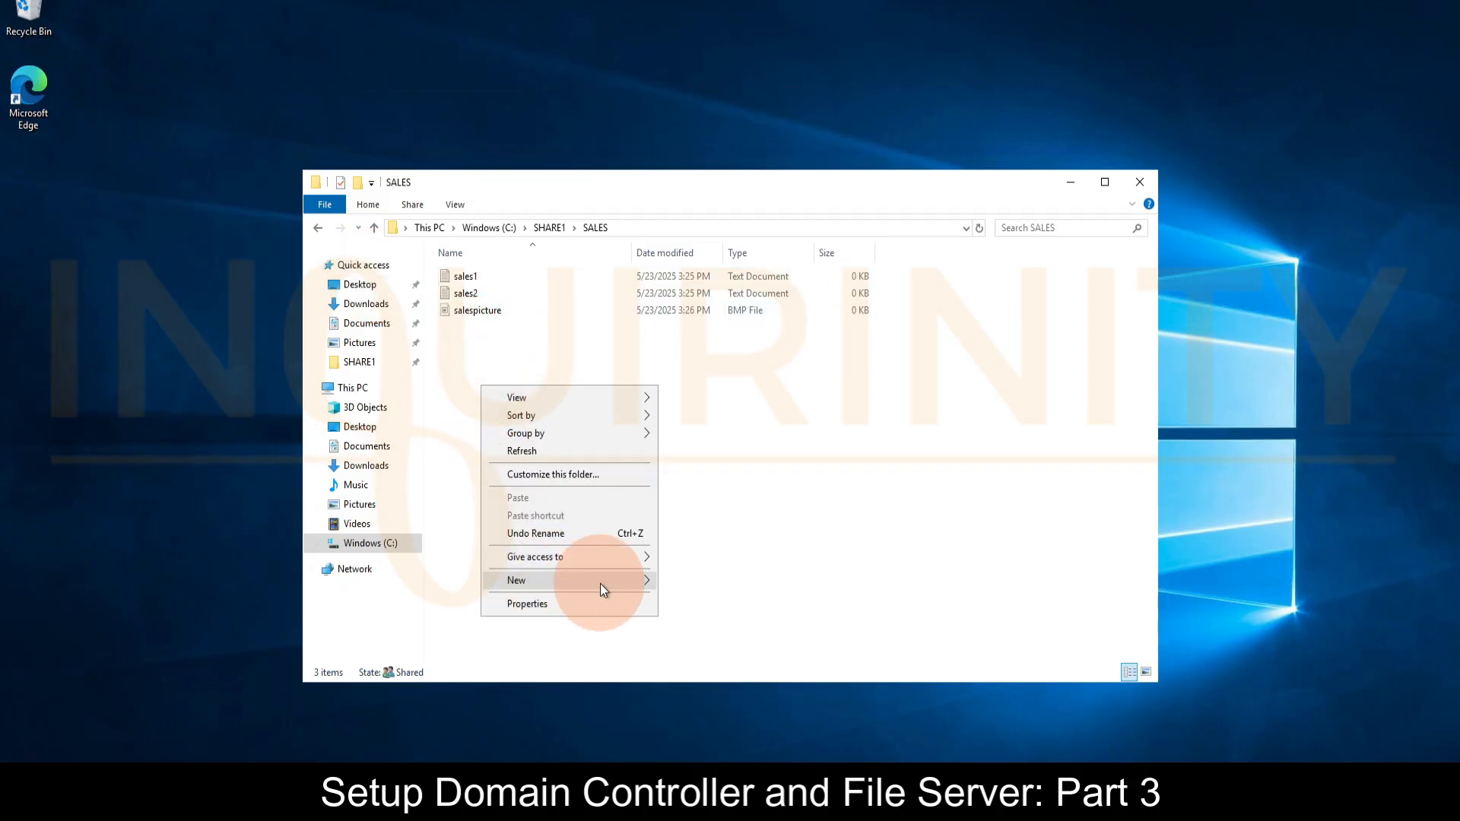
mouse_move(599, 582)
left_click(720, 581)
type("subfolder1-sales")
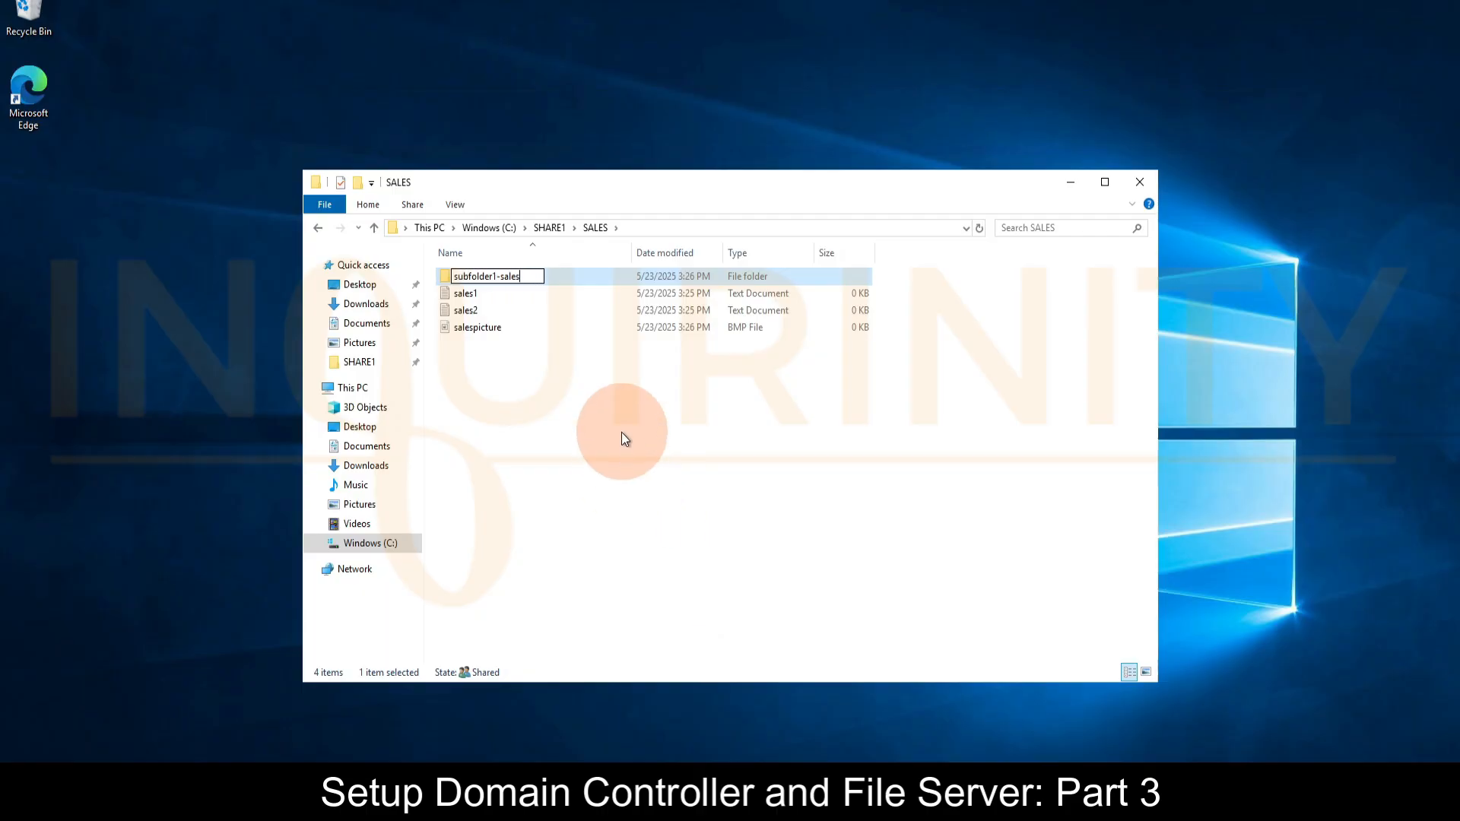
key("Return")
- Check SALES GRP's permissions in the sales2 file's security properties and close them
right_click(476, 312)
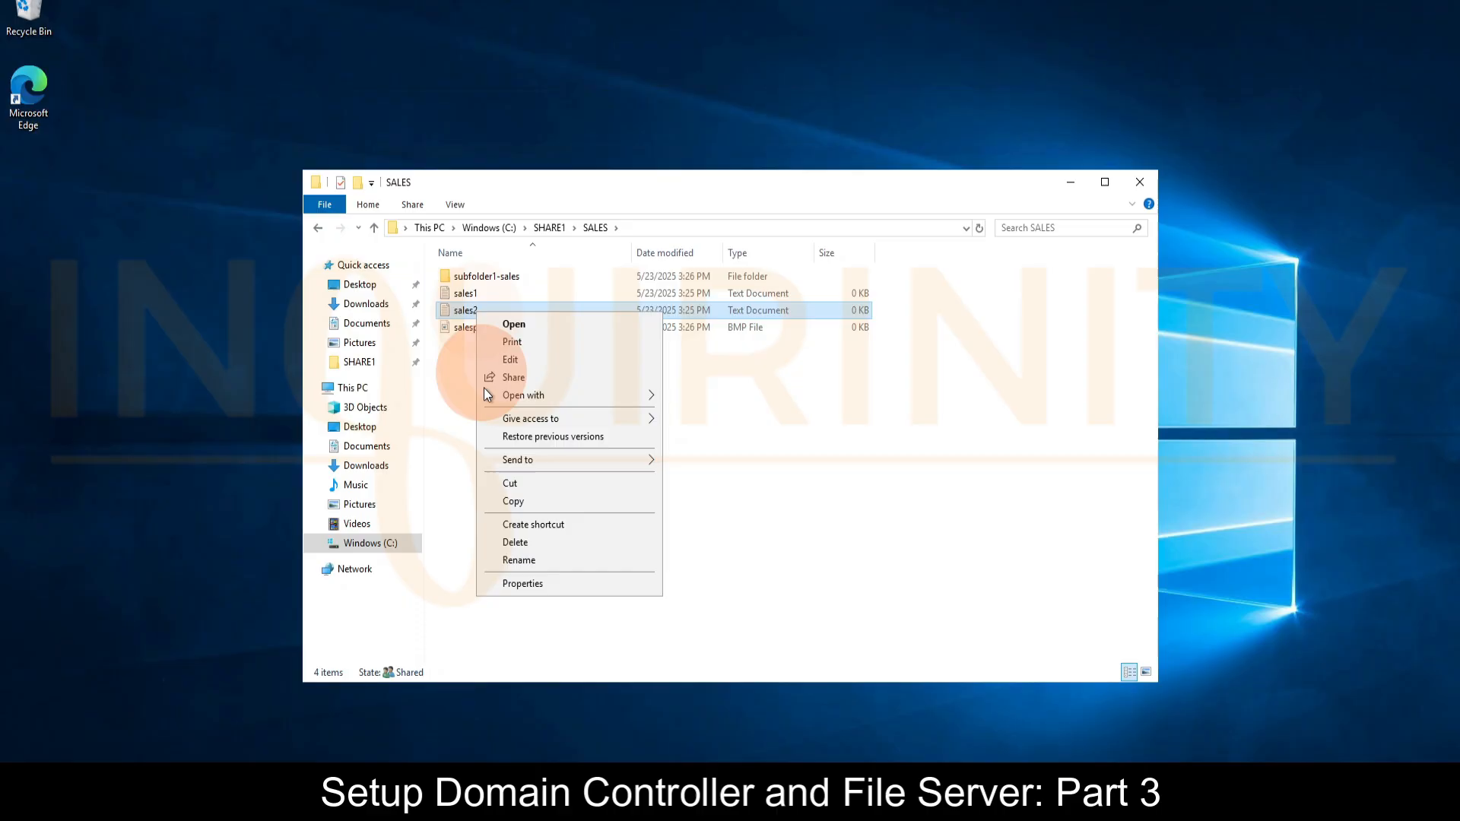
left_click(523, 584)
left_click(572, 351)
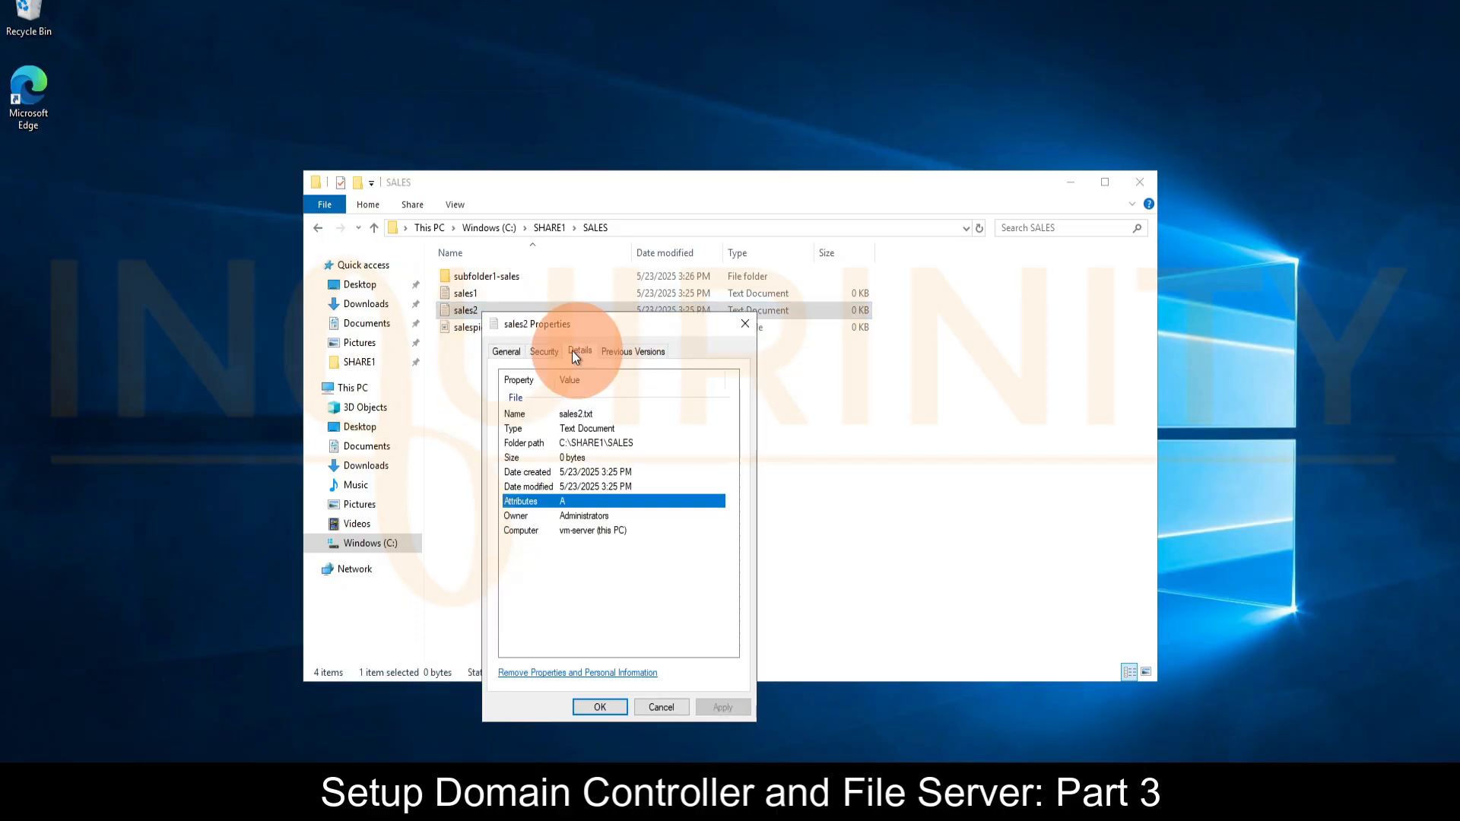
left_click(543, 350)
left_click(552, 429)
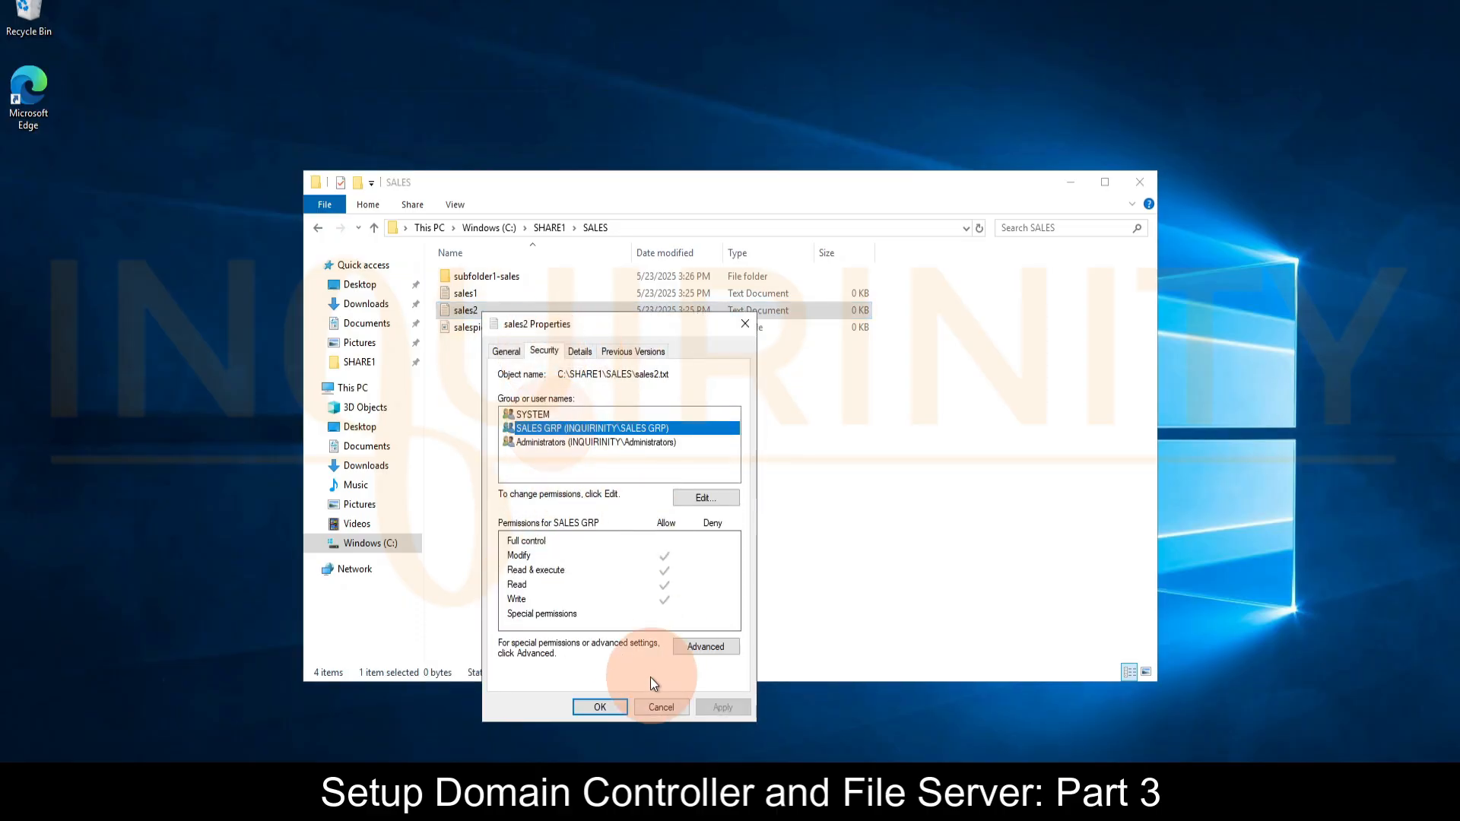
left_click(660, 707)
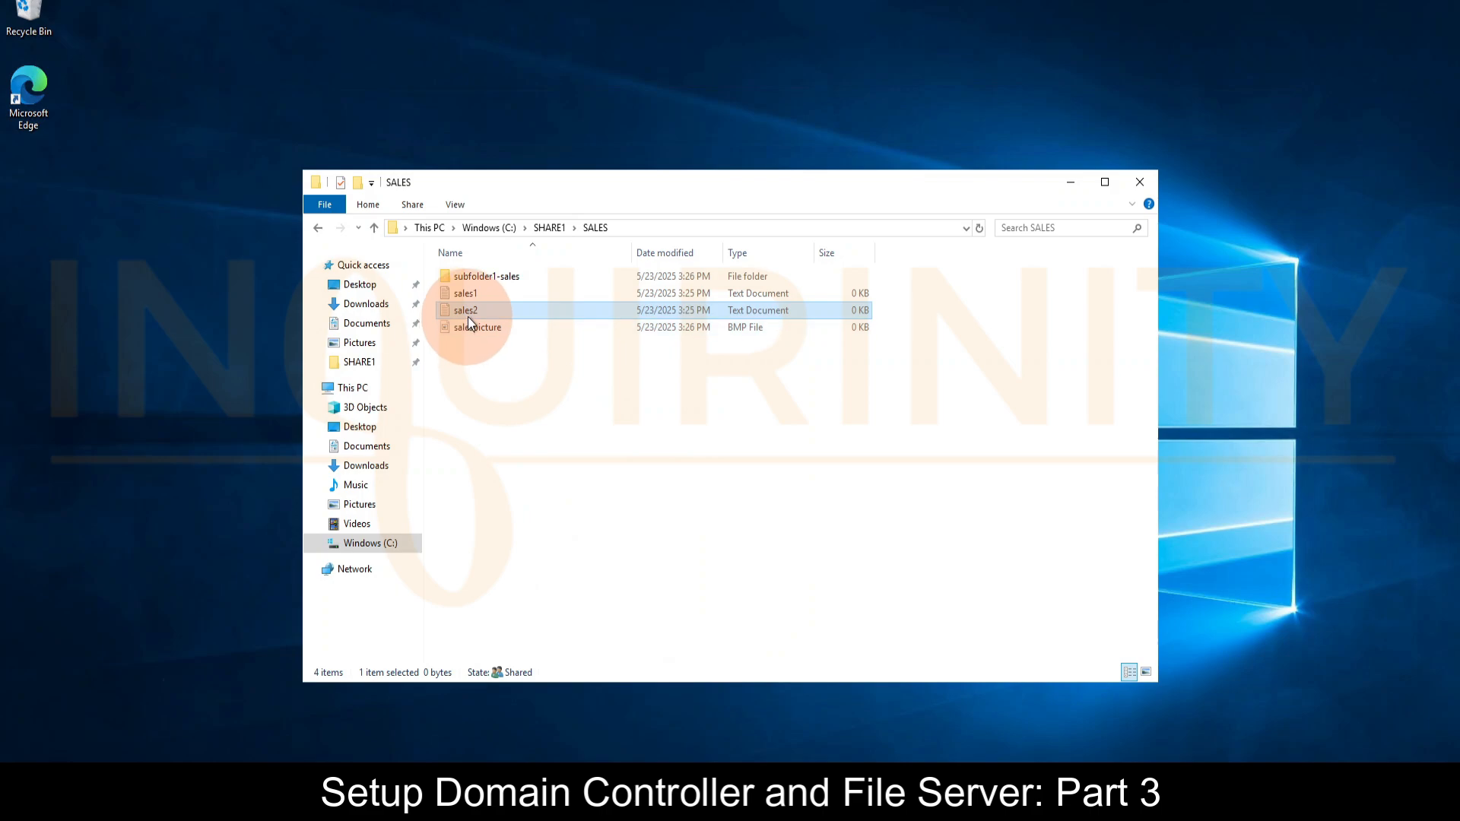
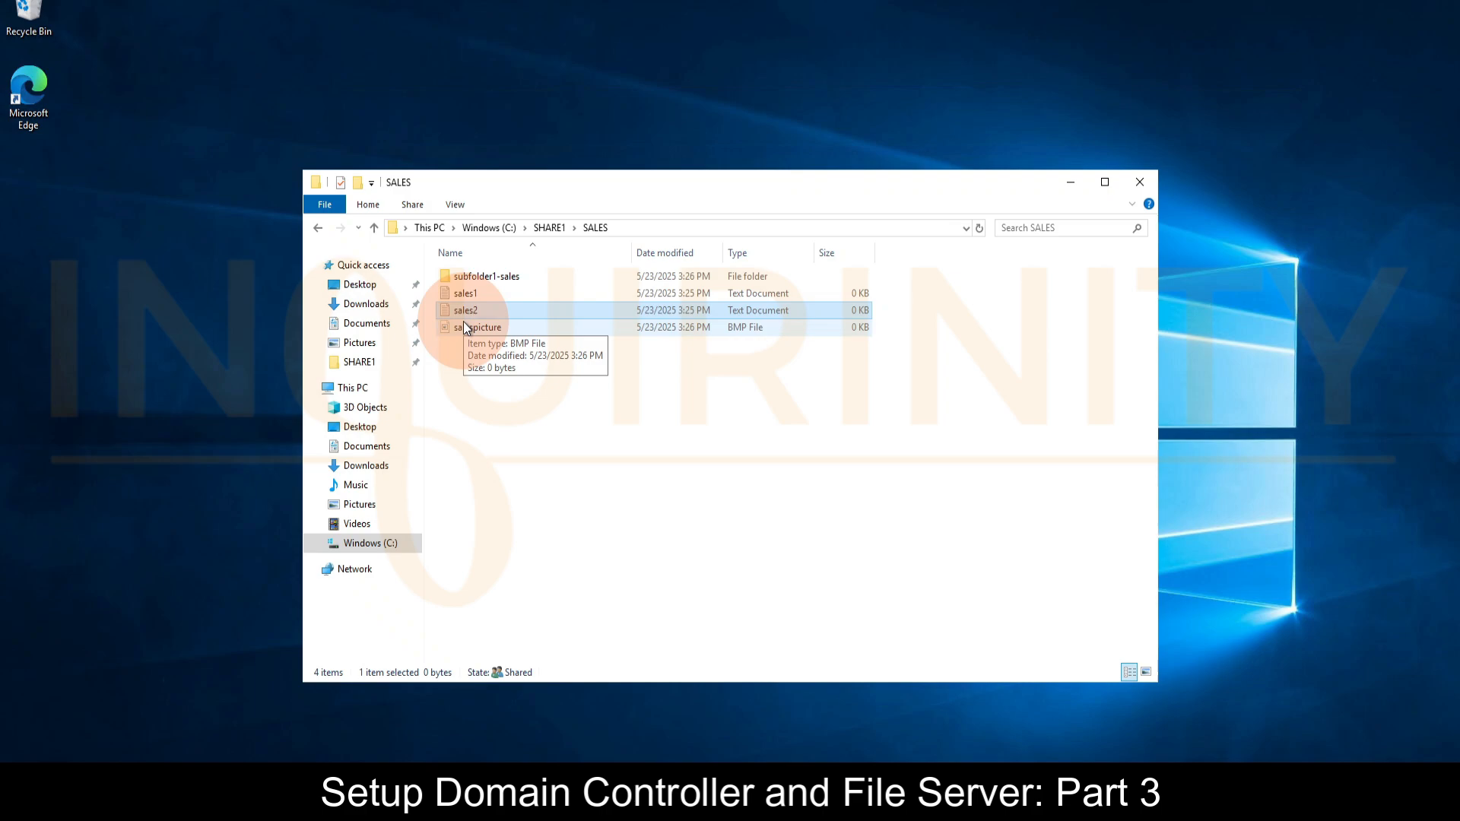
- Switch to the Command Prompt on the client machine and display its computer name with hostname
left_click_drag(483, 202, 553, 223)
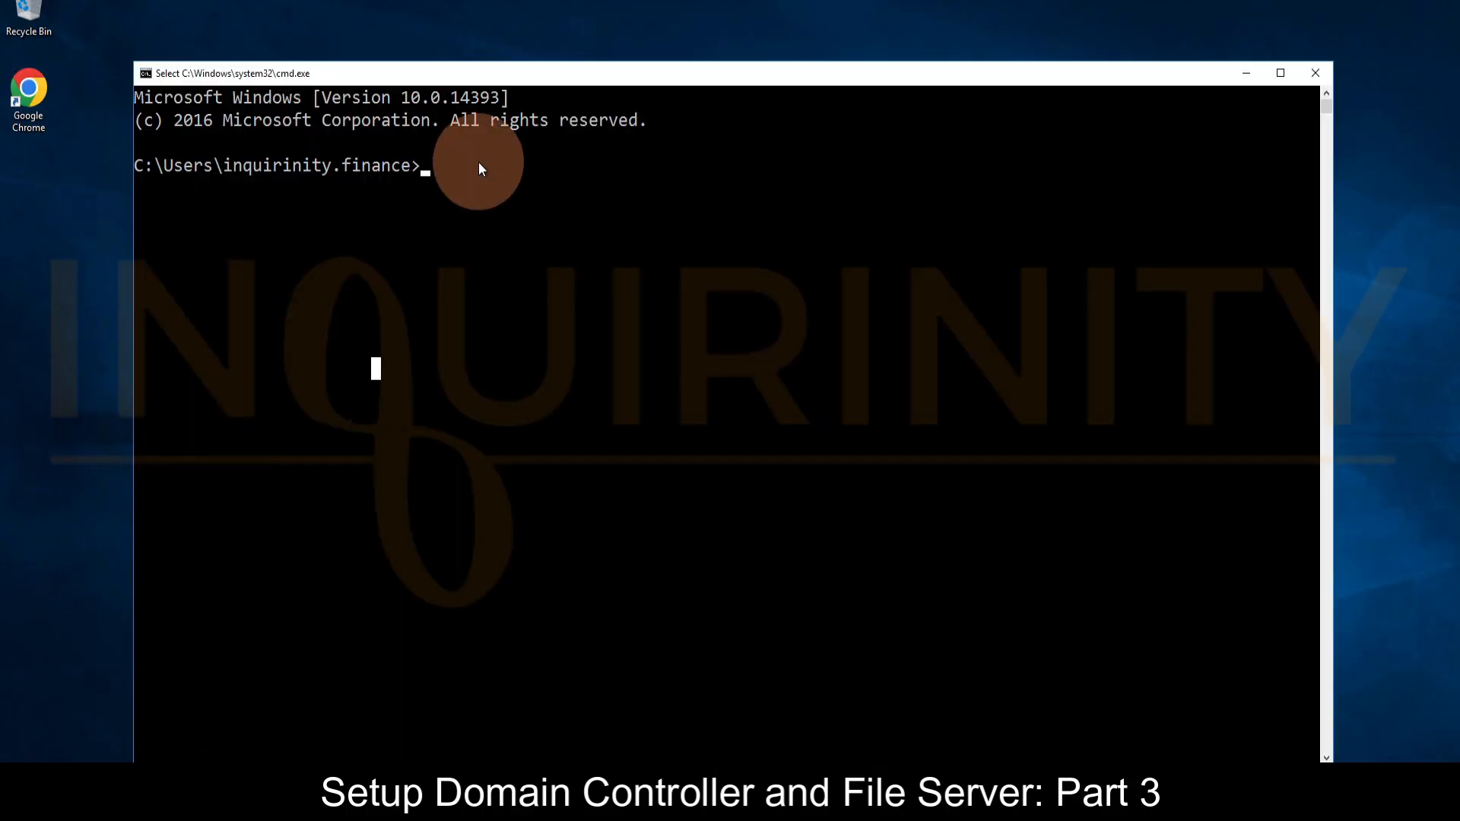
left_click(467, 201)
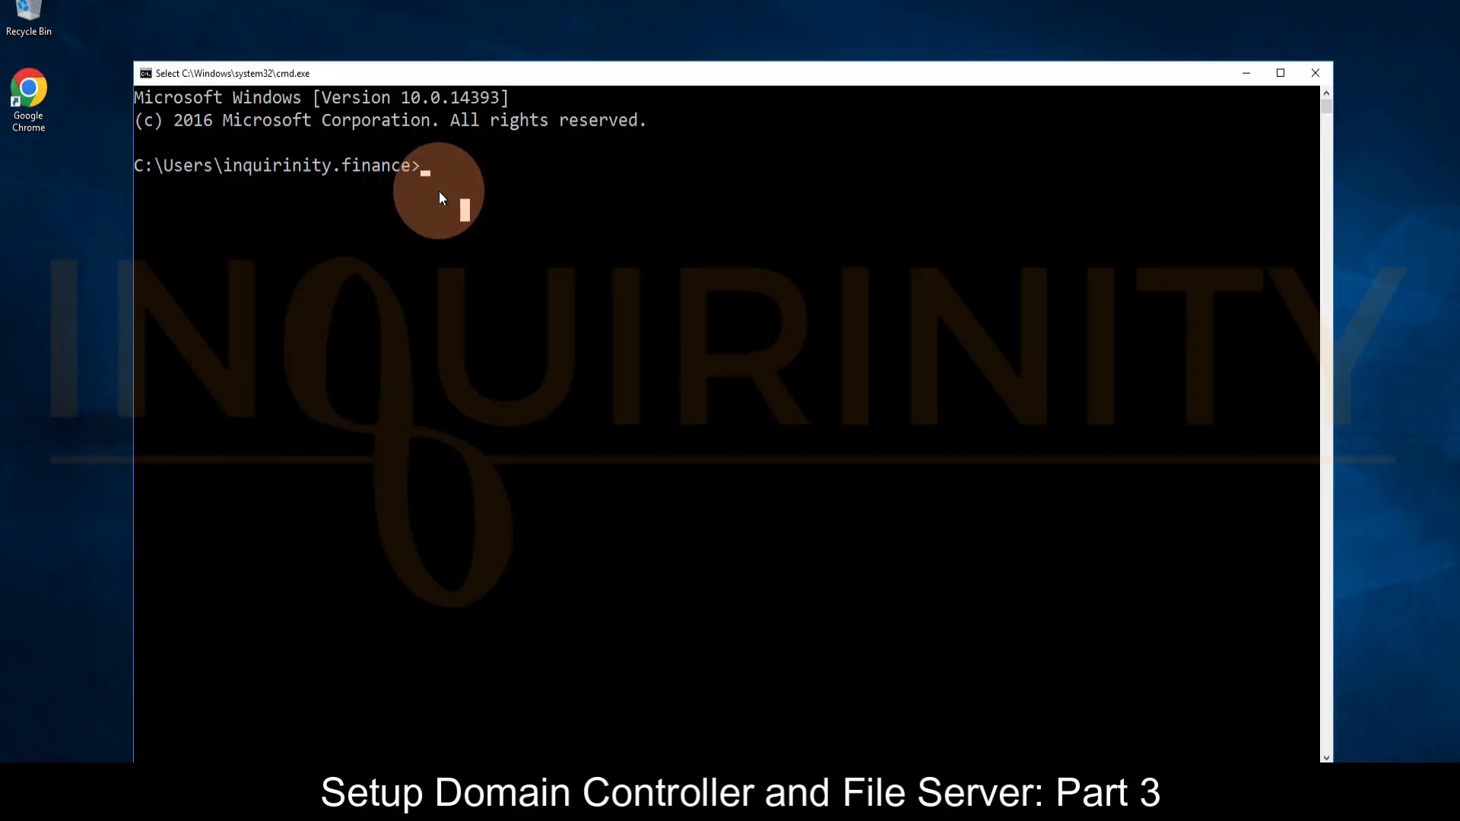
type("hostname")
key("Return")
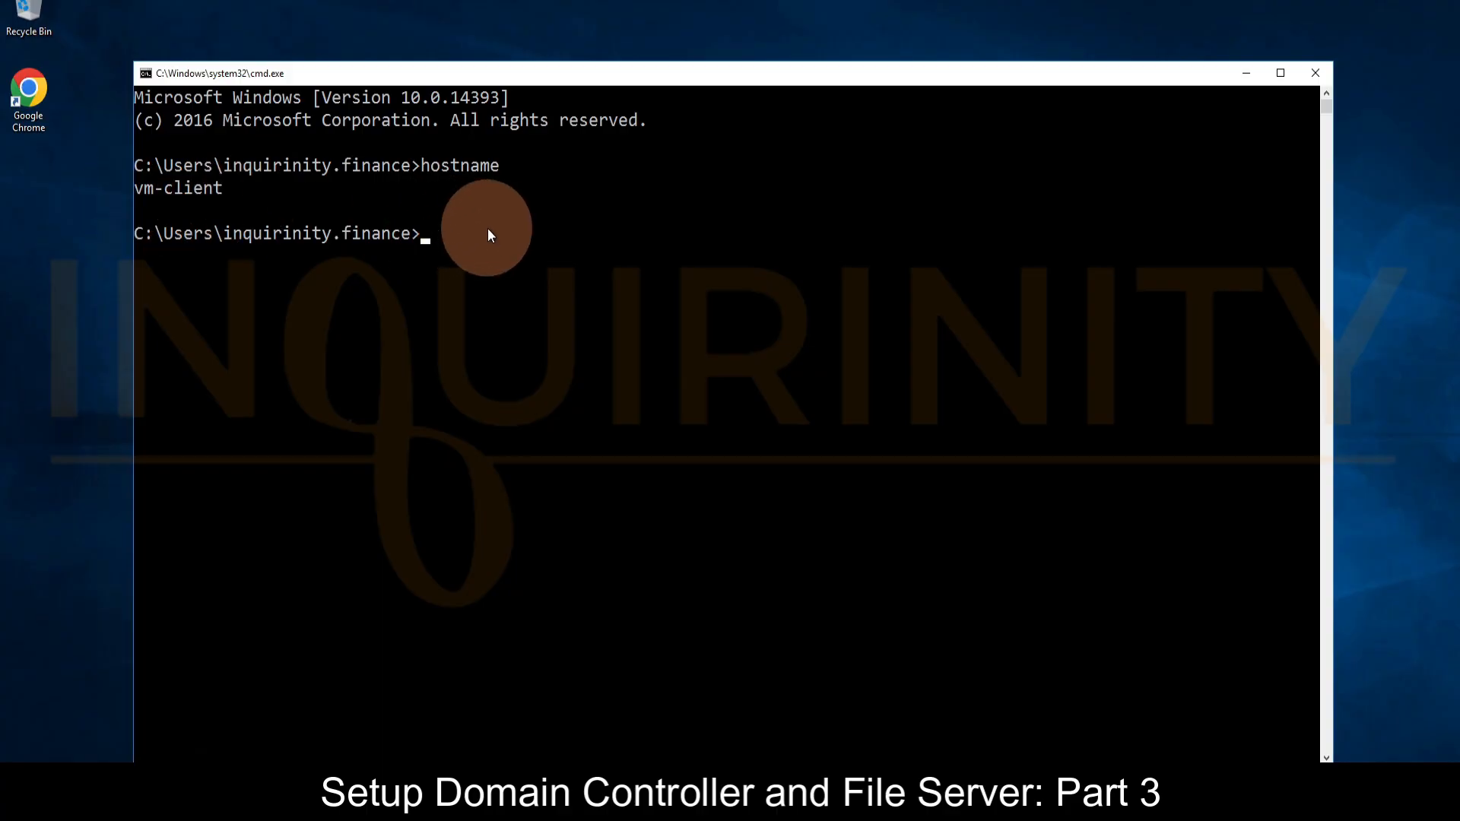
- Display the client's basic and full IP configuration with ipconfig and ipconfig /all
type("ipconfig")
key("Return")
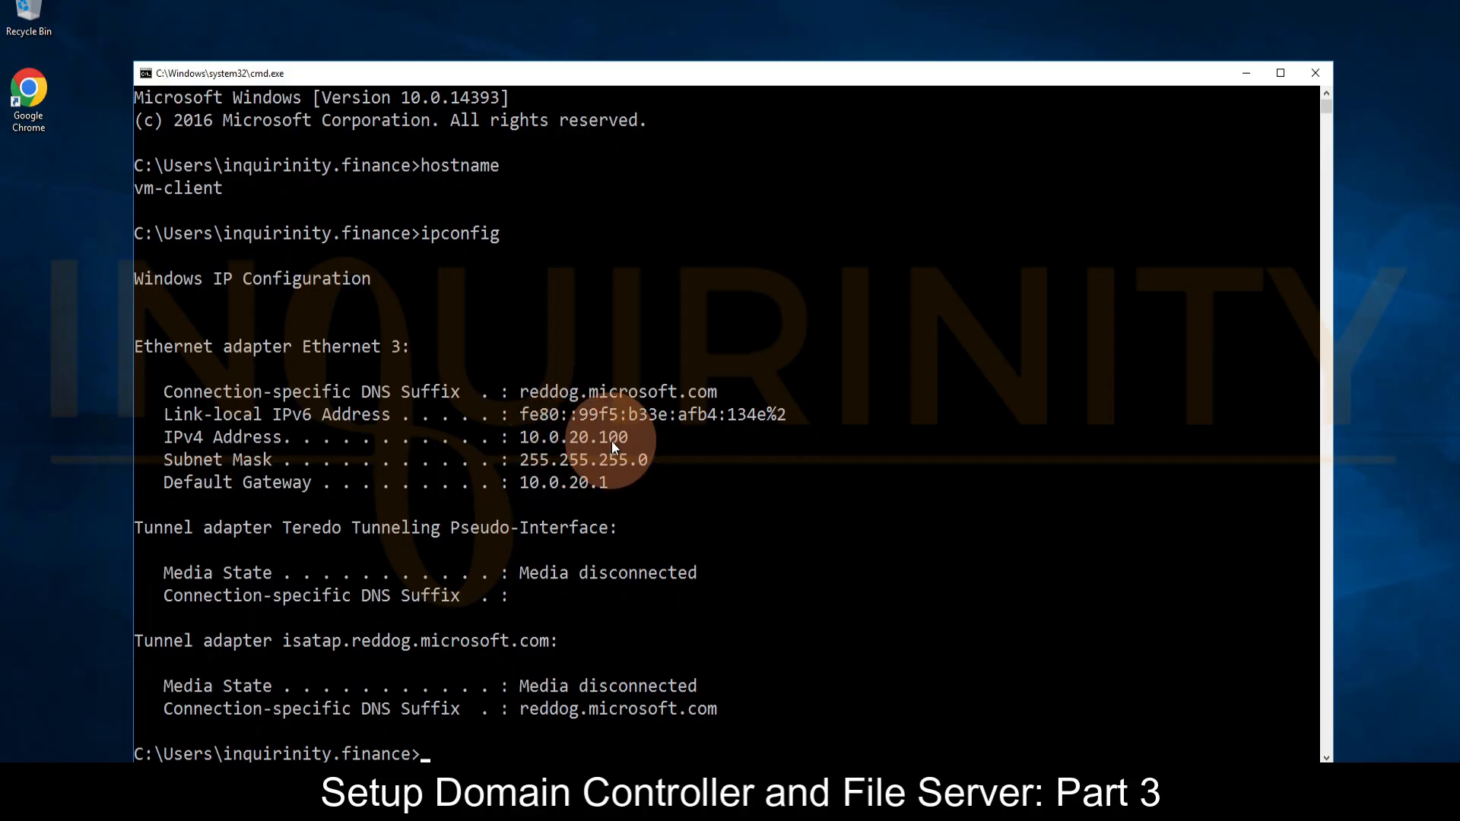
type("ipconfig /all")
key("Return")
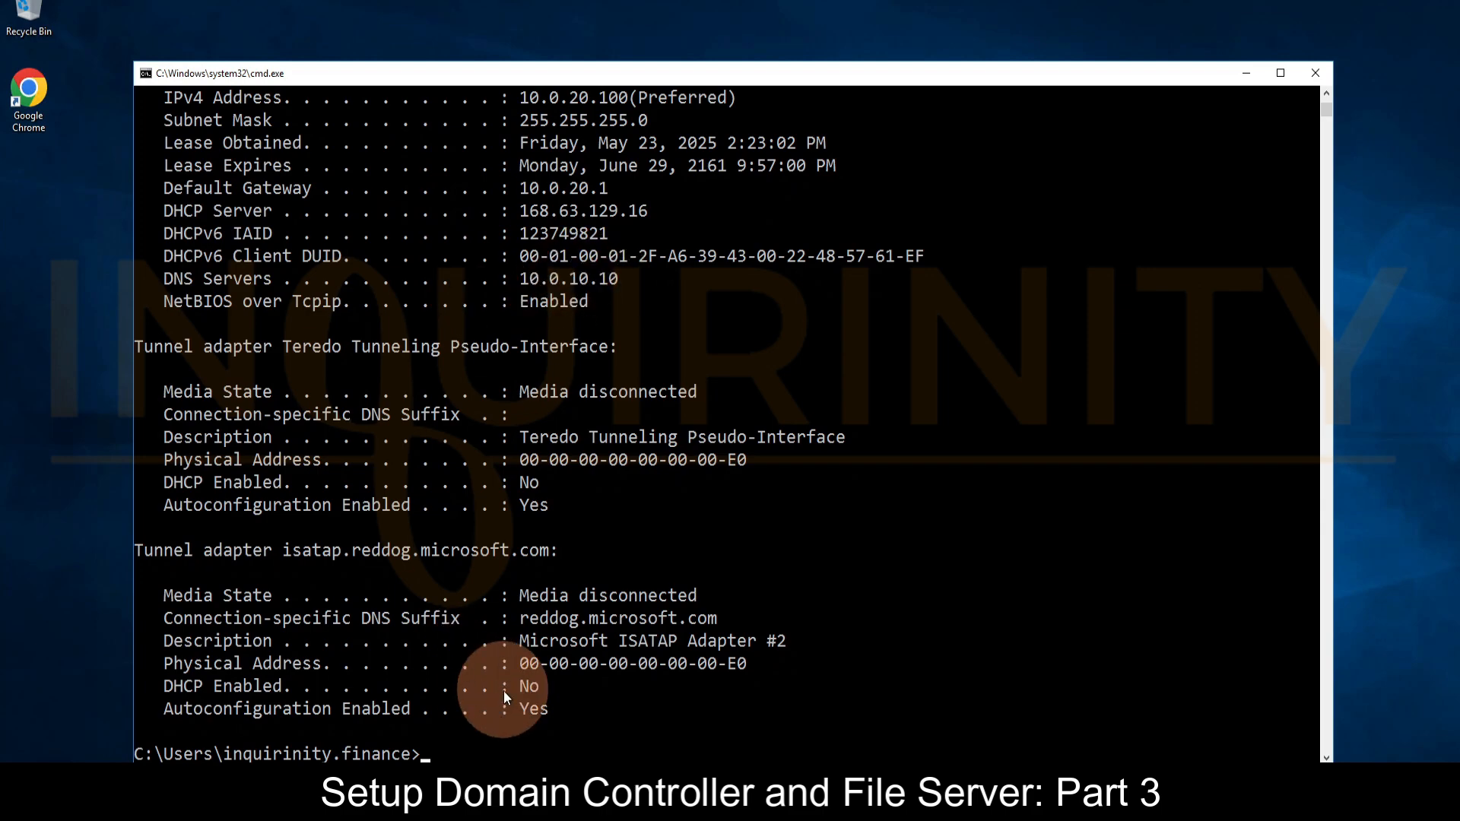
- Clear the console with cls and test the connection to the server with ping vm-server
type("cls")
key("Return")
type("ping ")
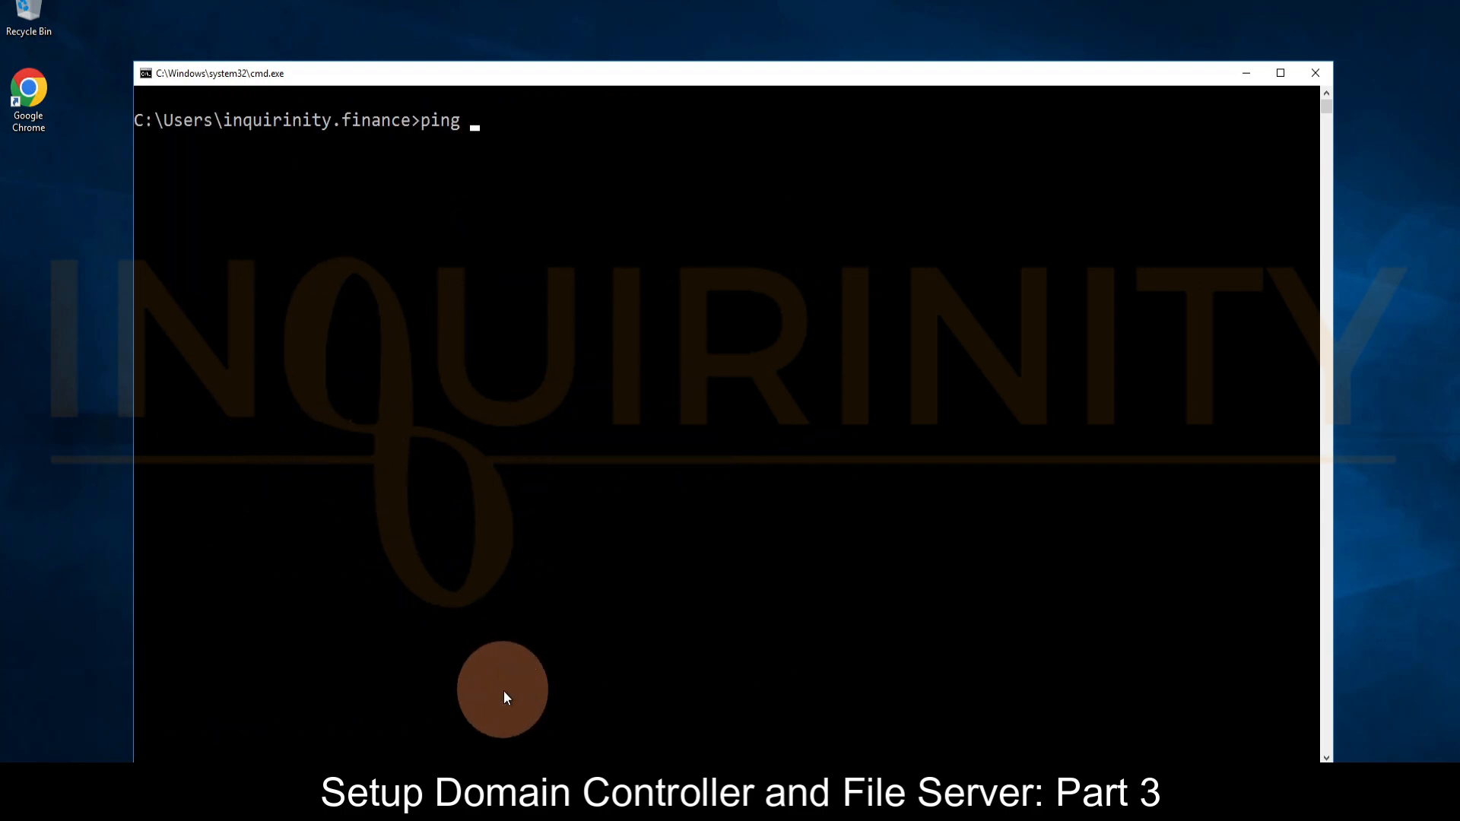
type("vm-server")
key("Return")
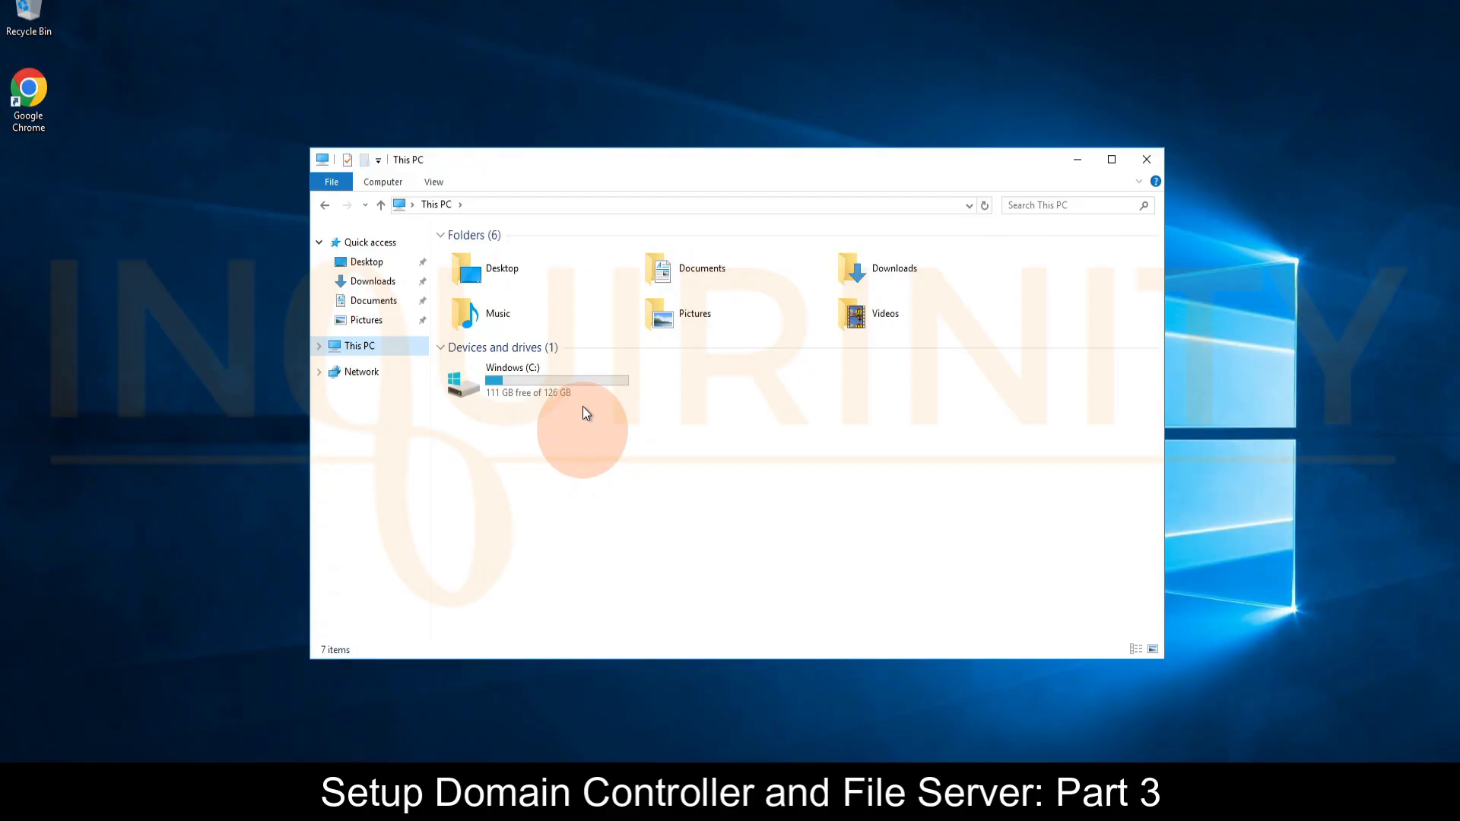
- Browse from the client's File Explorer to the server's network shares at \\vm-server
left_click_drag(538, 175, 482, 181)
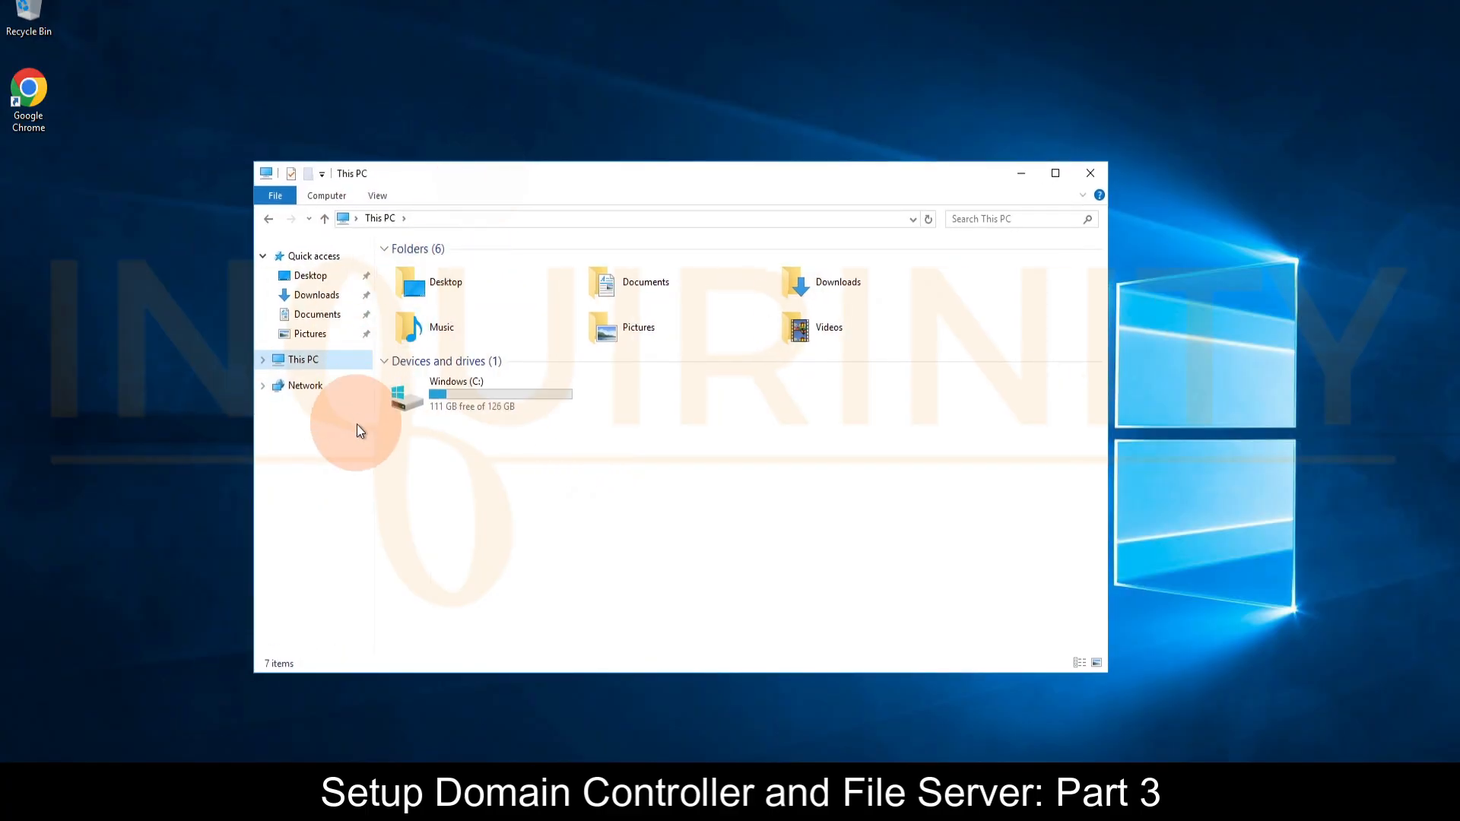
double_click(459, 394)
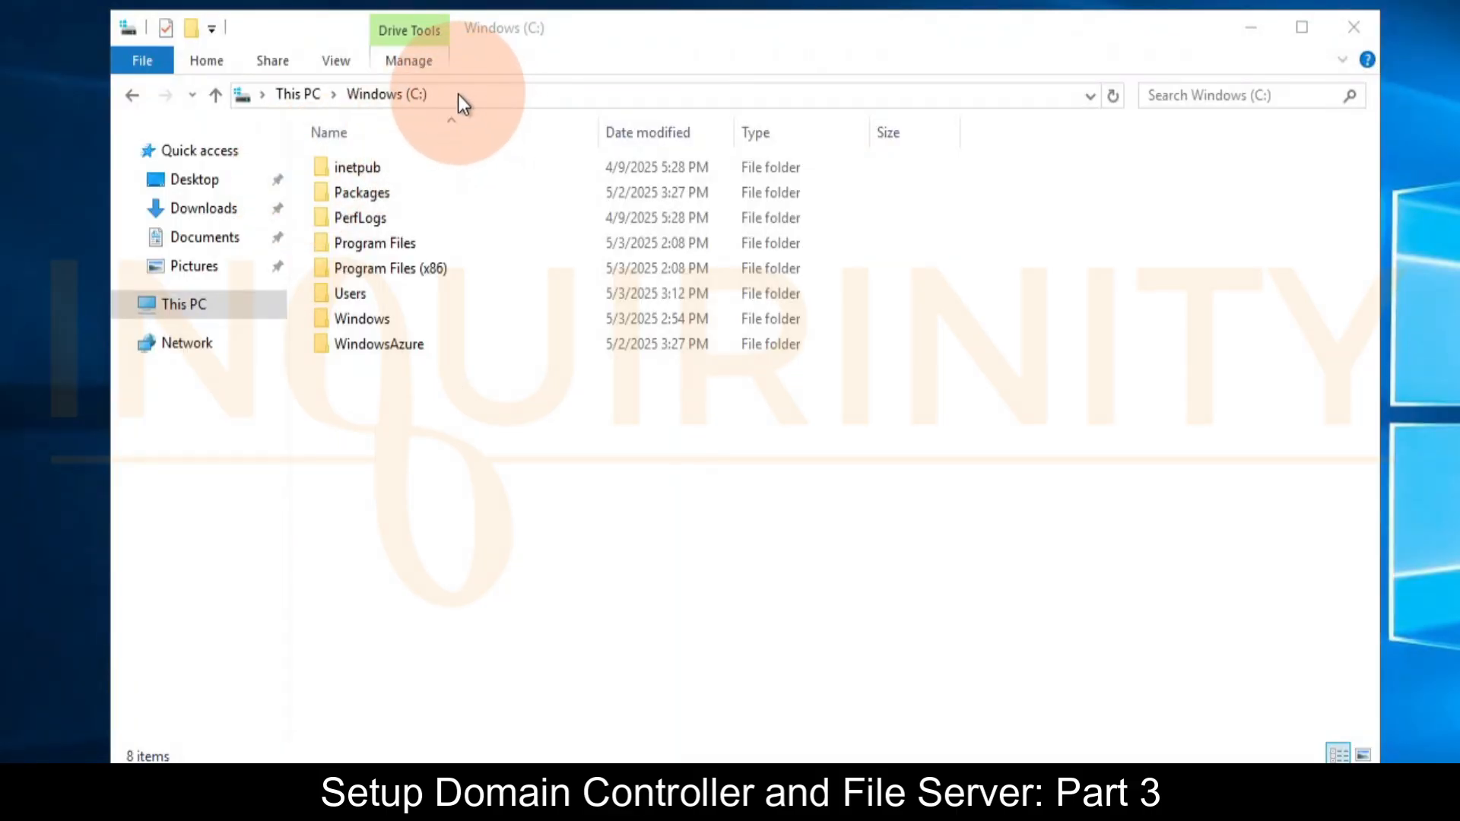
left_click(458, 94)
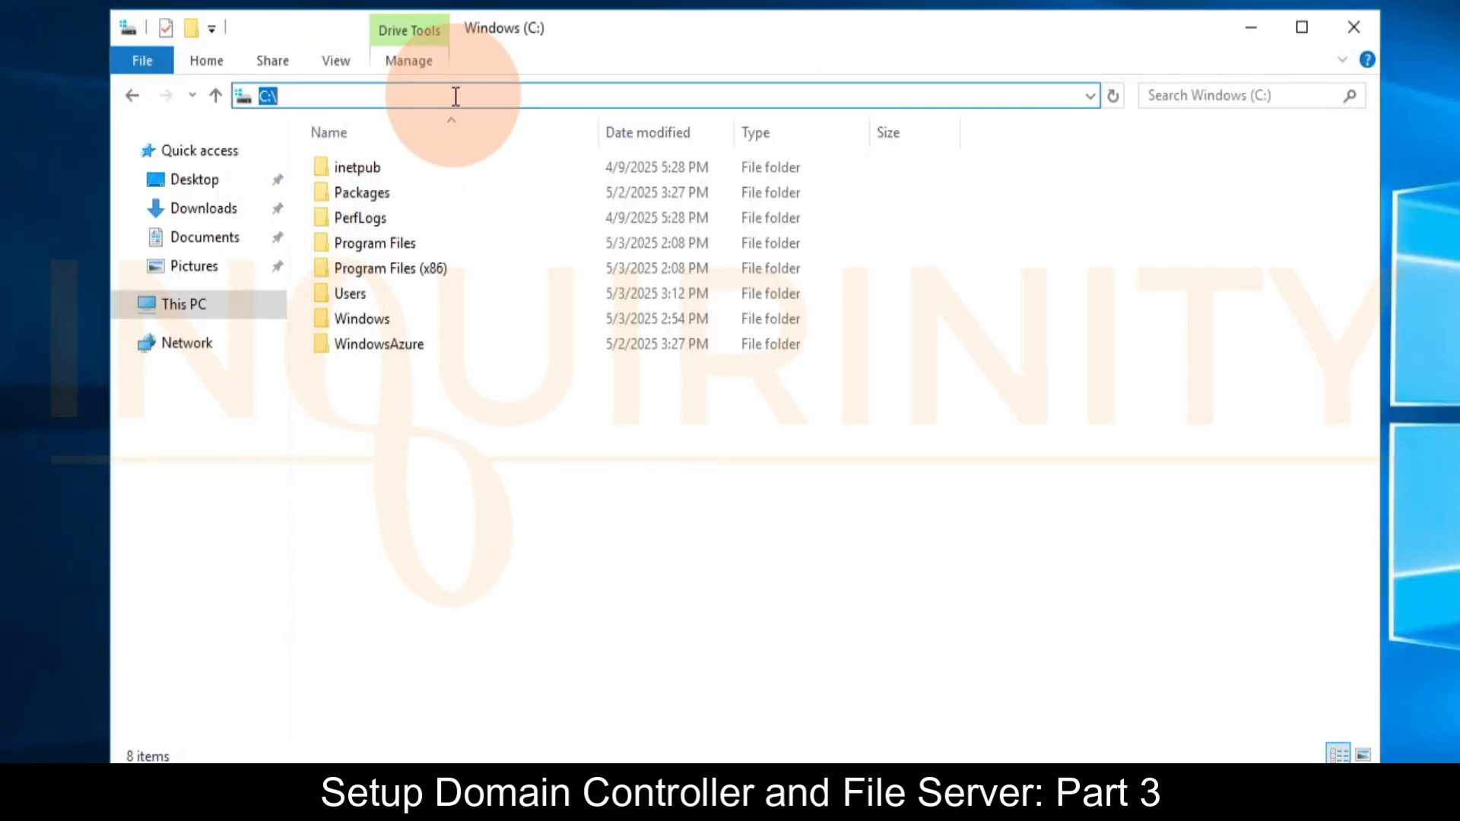
type("\\\\vm-server")
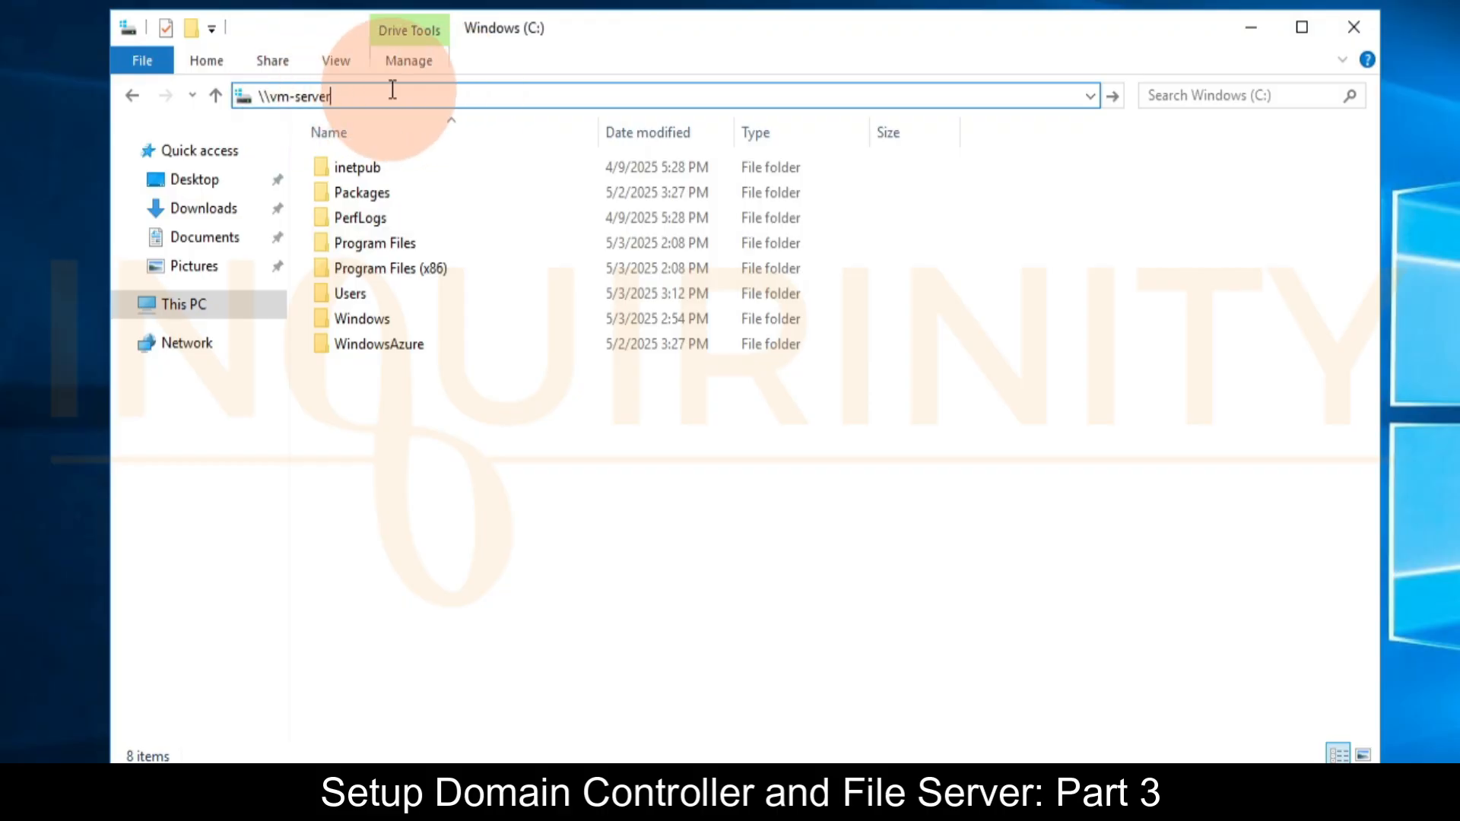
key("Return")
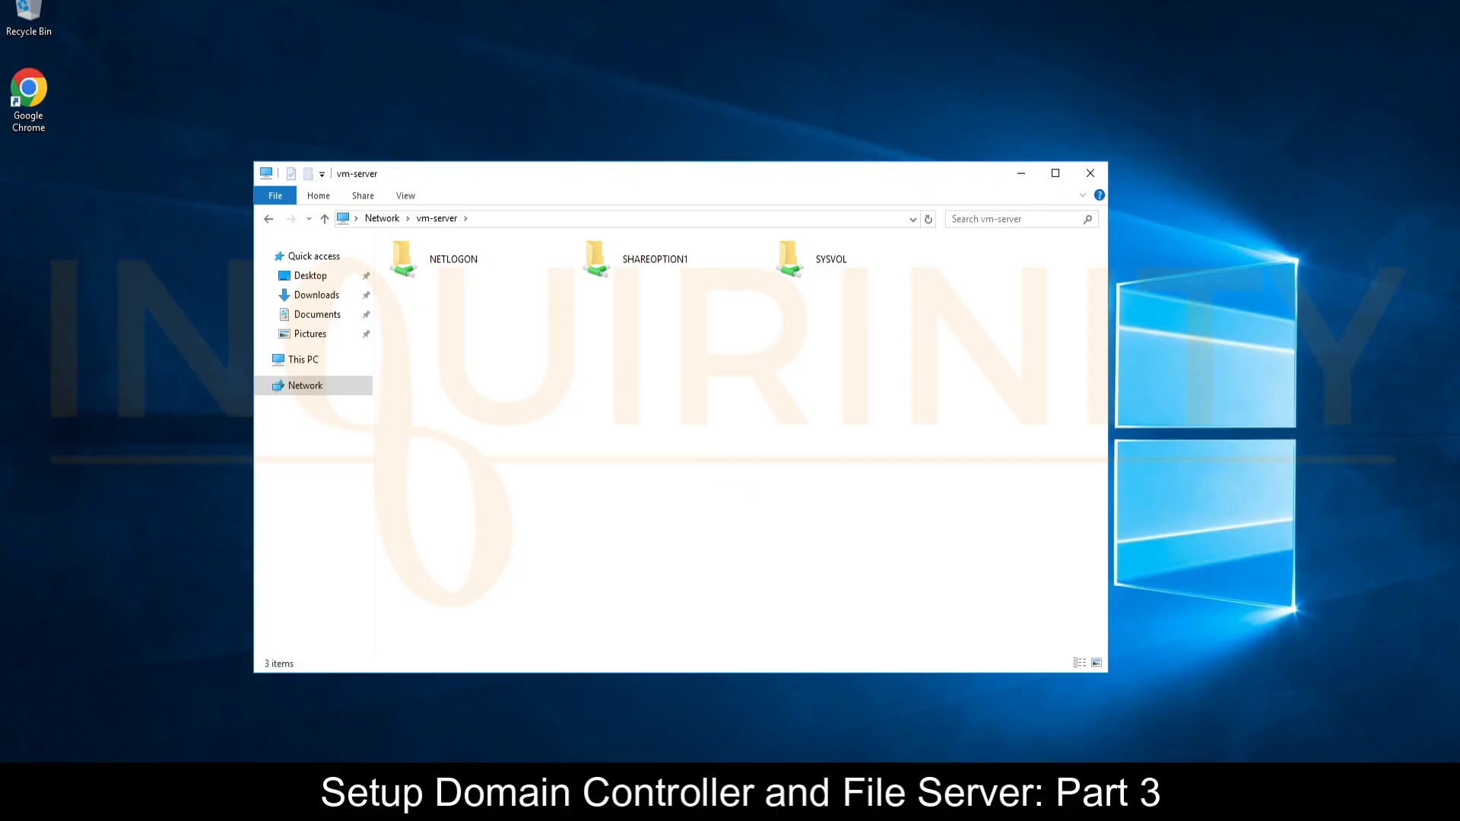
- Open a new Command Prompt on the client and check the signed-in account with whoami
key("super")
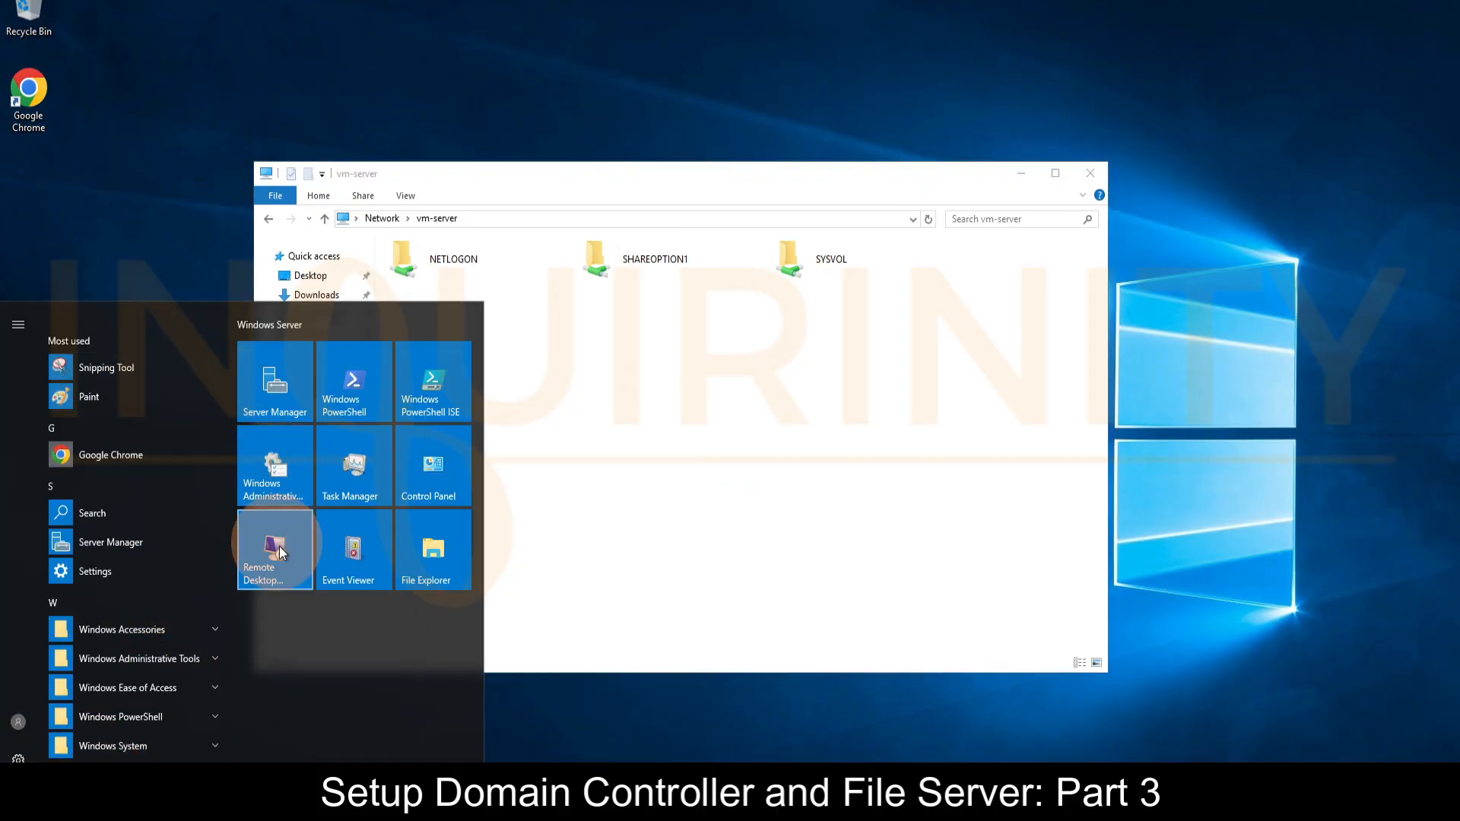
right_click(19, 814)
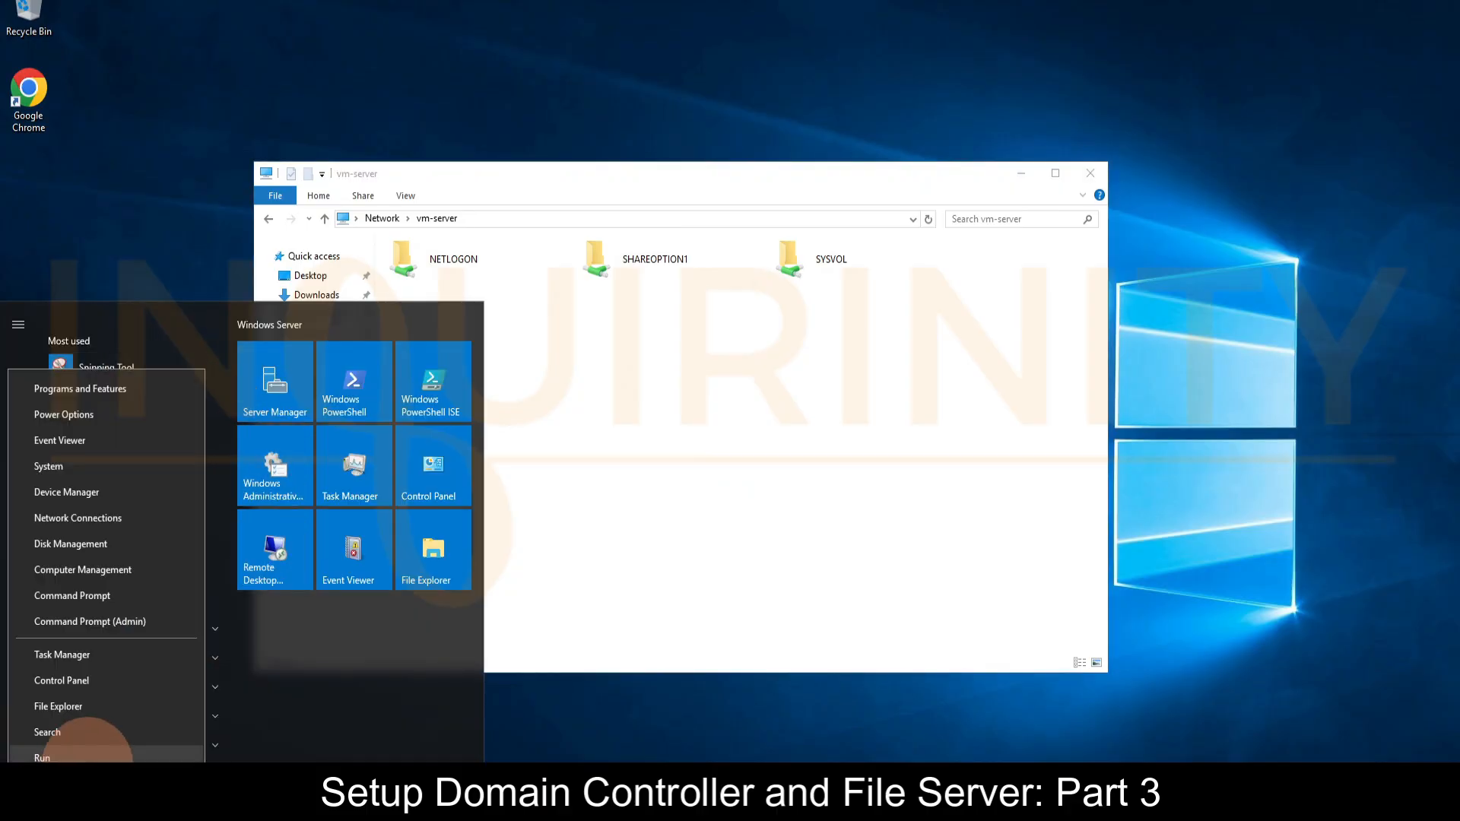
left_click(88, 759)
key("Return")
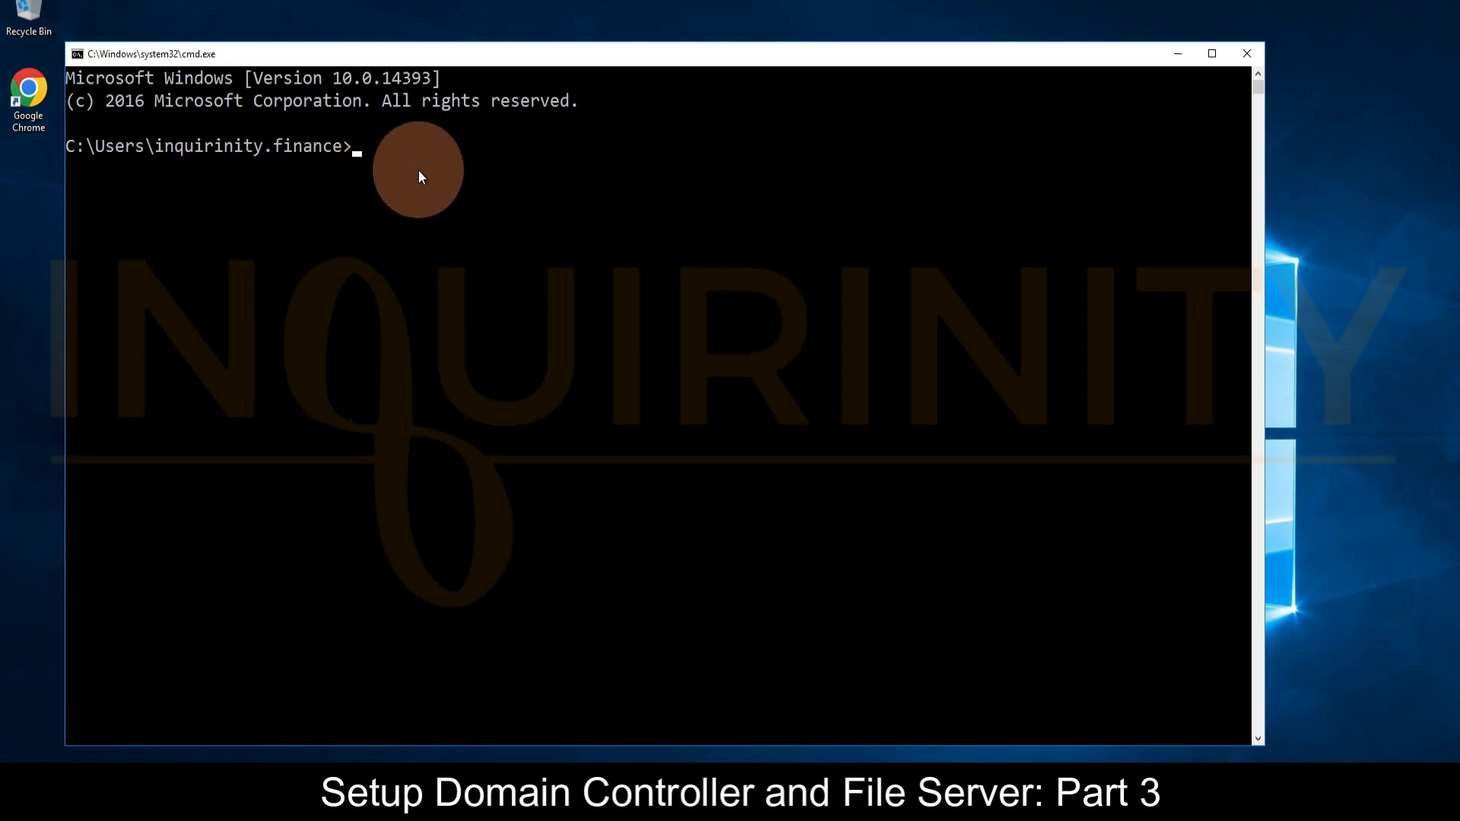
type("whoami")
key("Return")
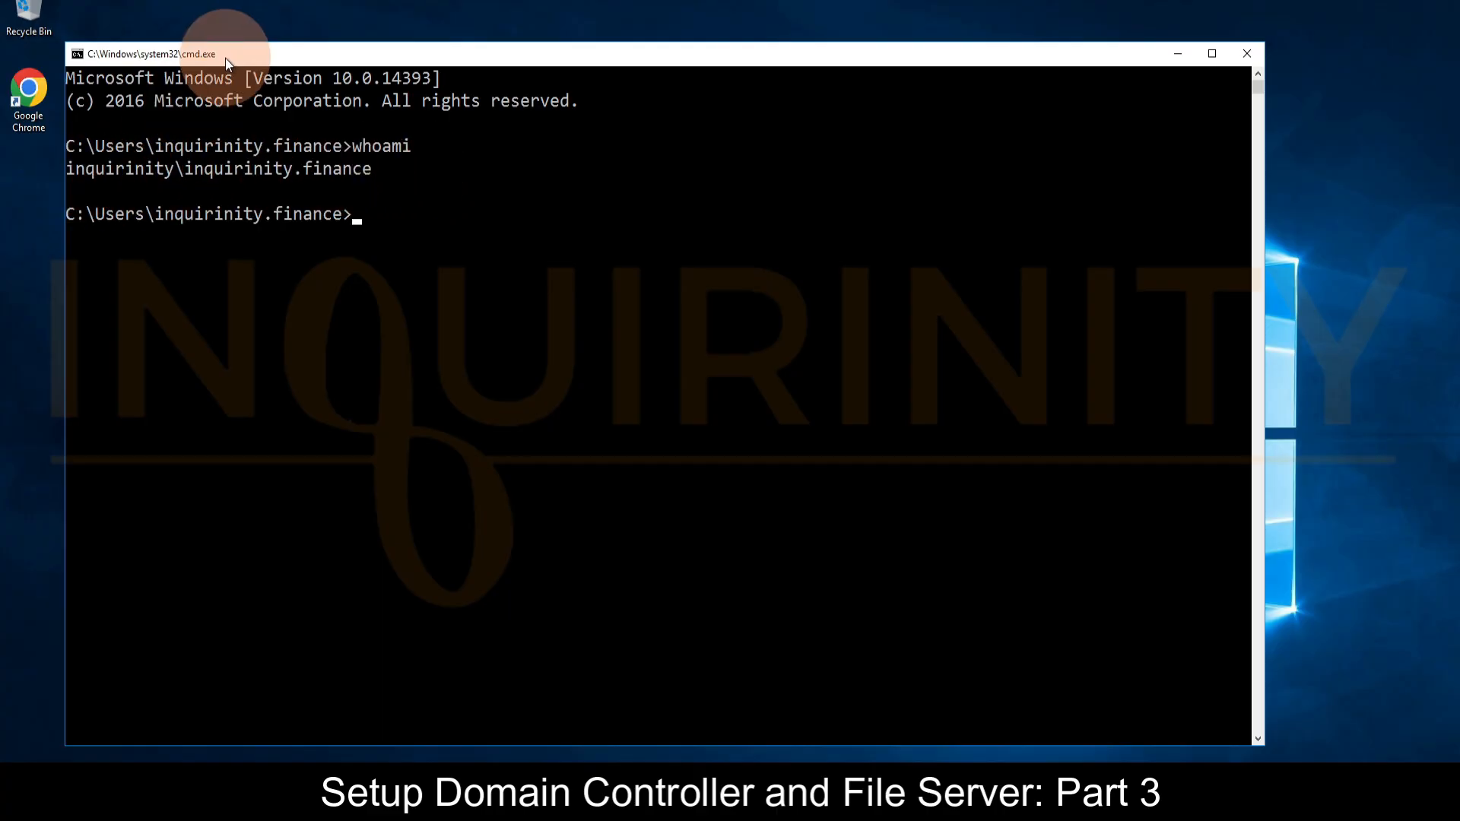
- Close the Command Prompt and open the SHAREOPTION1 share on vm-server
left_click_drag(225, 58, 571, 331)
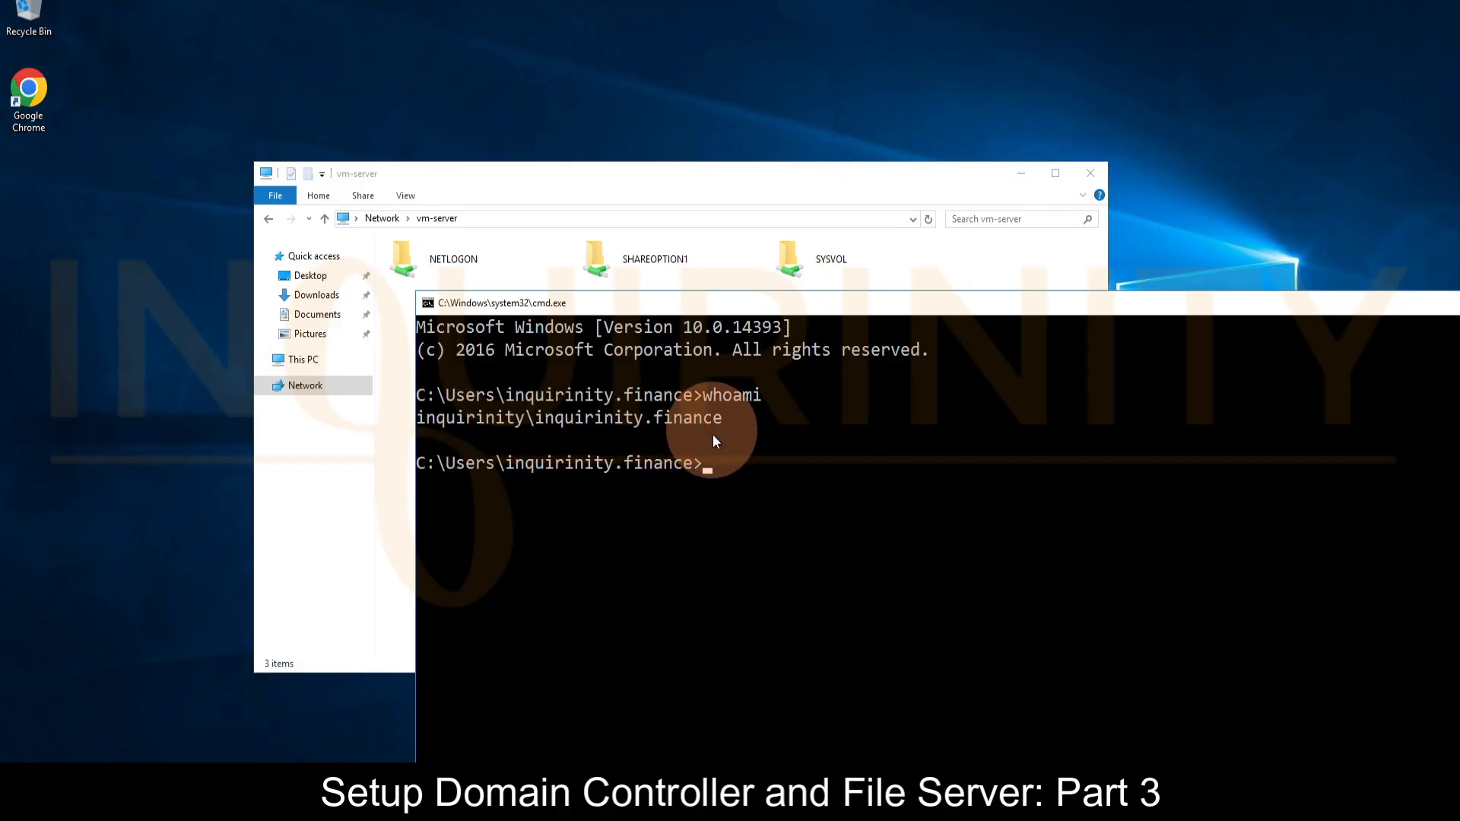
left_click_drag(942, 303, 334, 317)
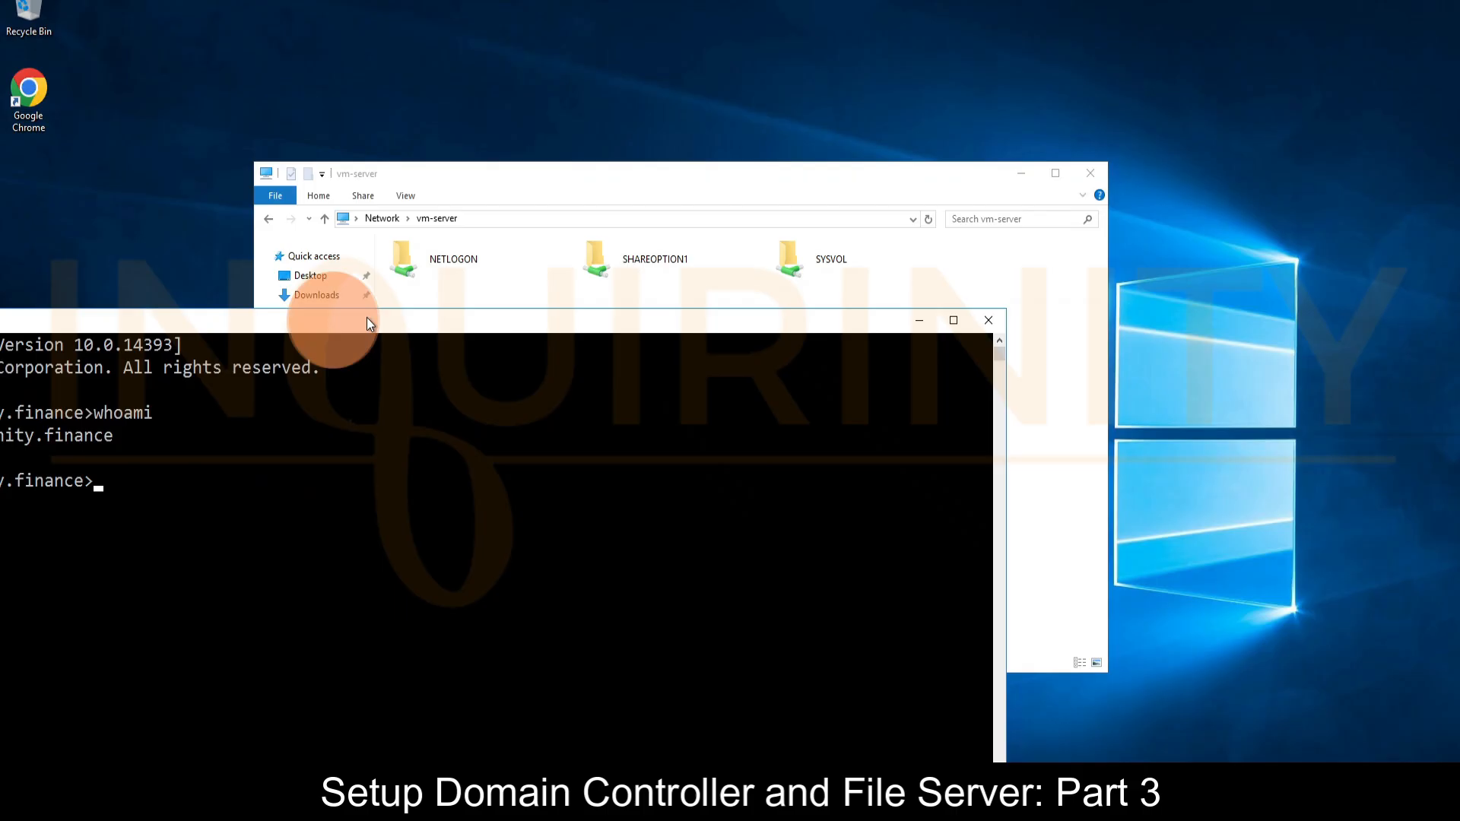
left_click(978, 316)
double_click(613, 261)
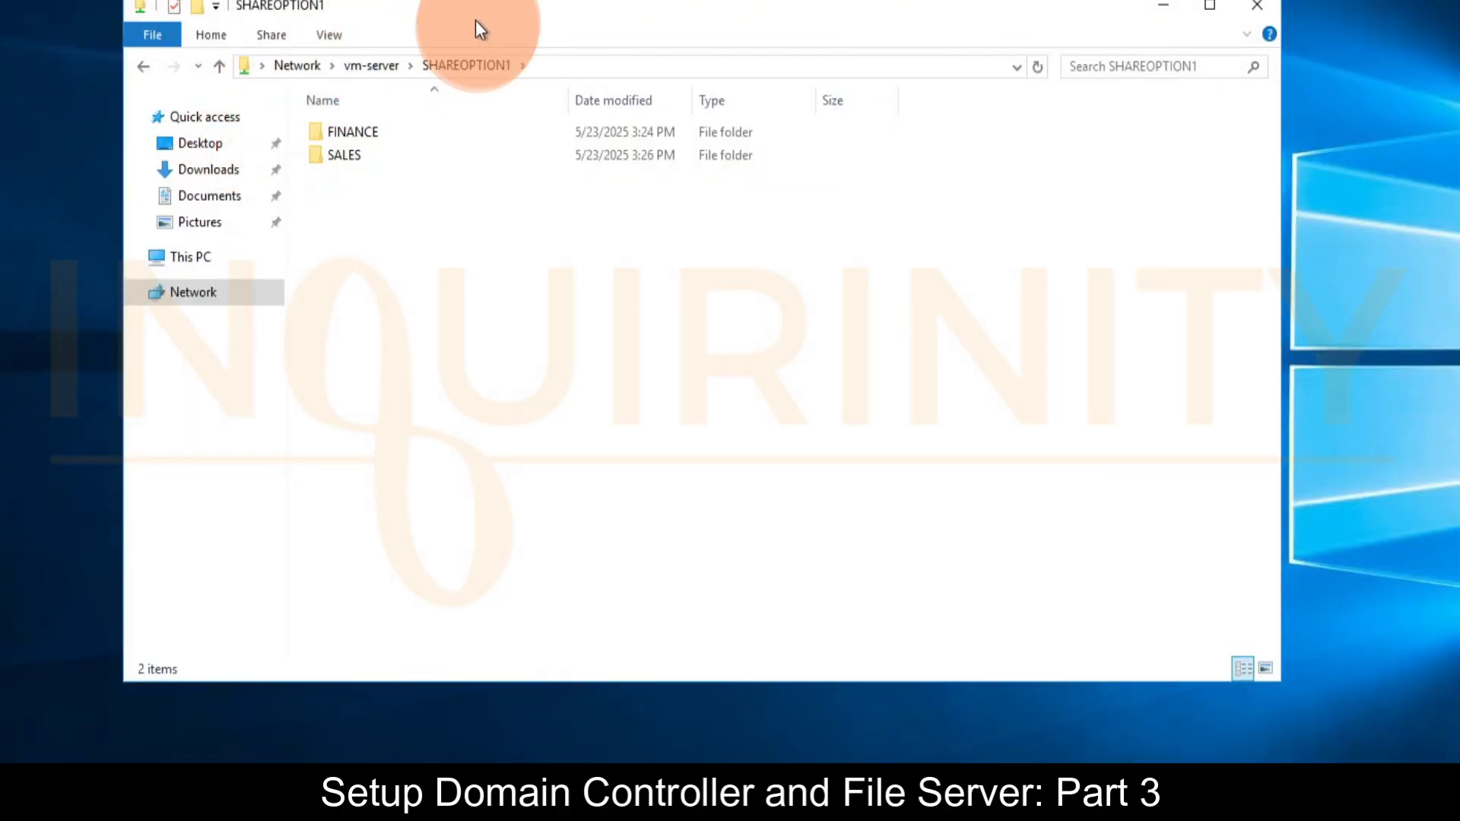
left_click_drag(476, 19, 495, 64)
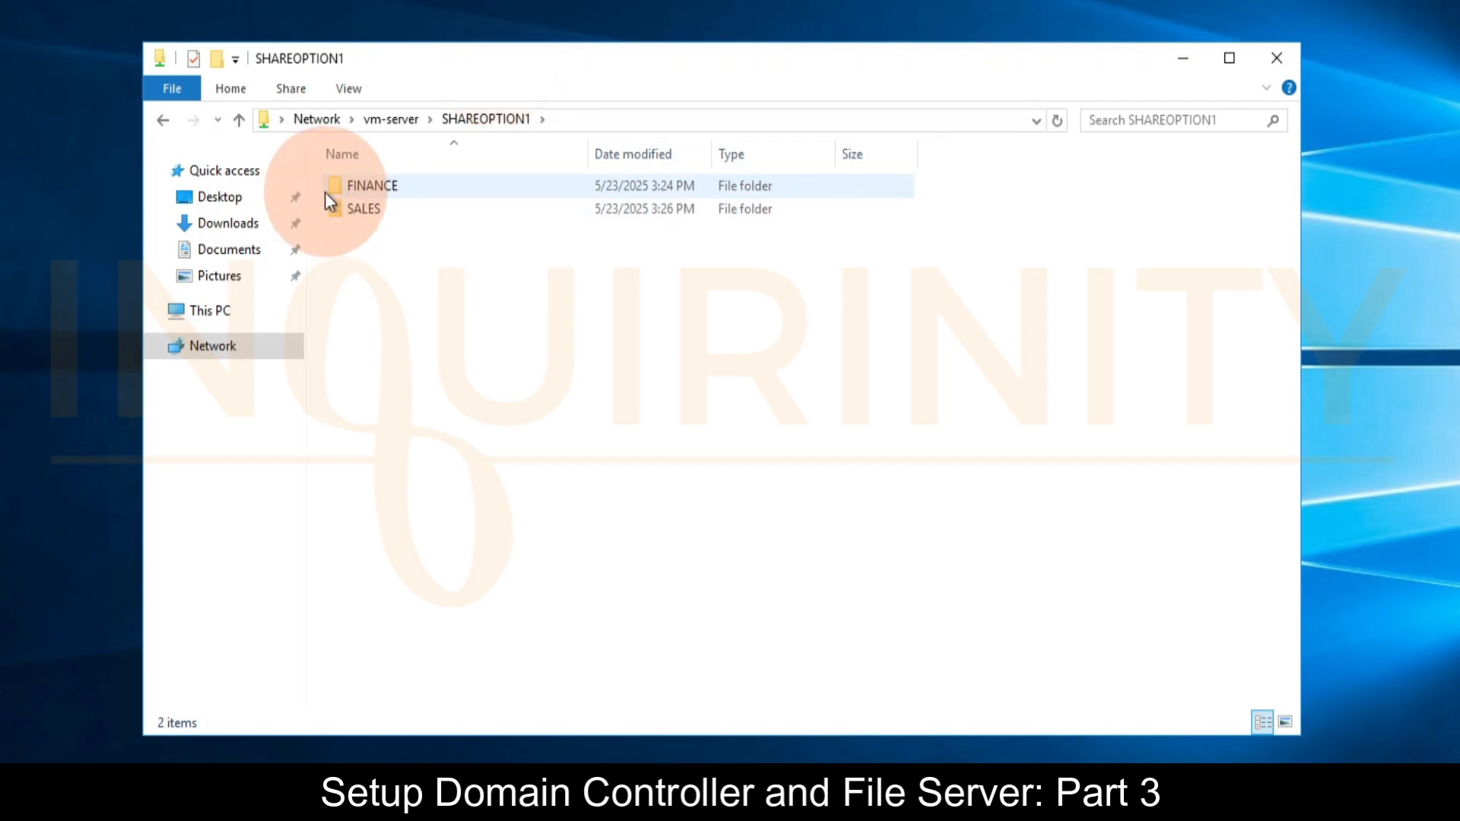
mouse_move(401, 190)
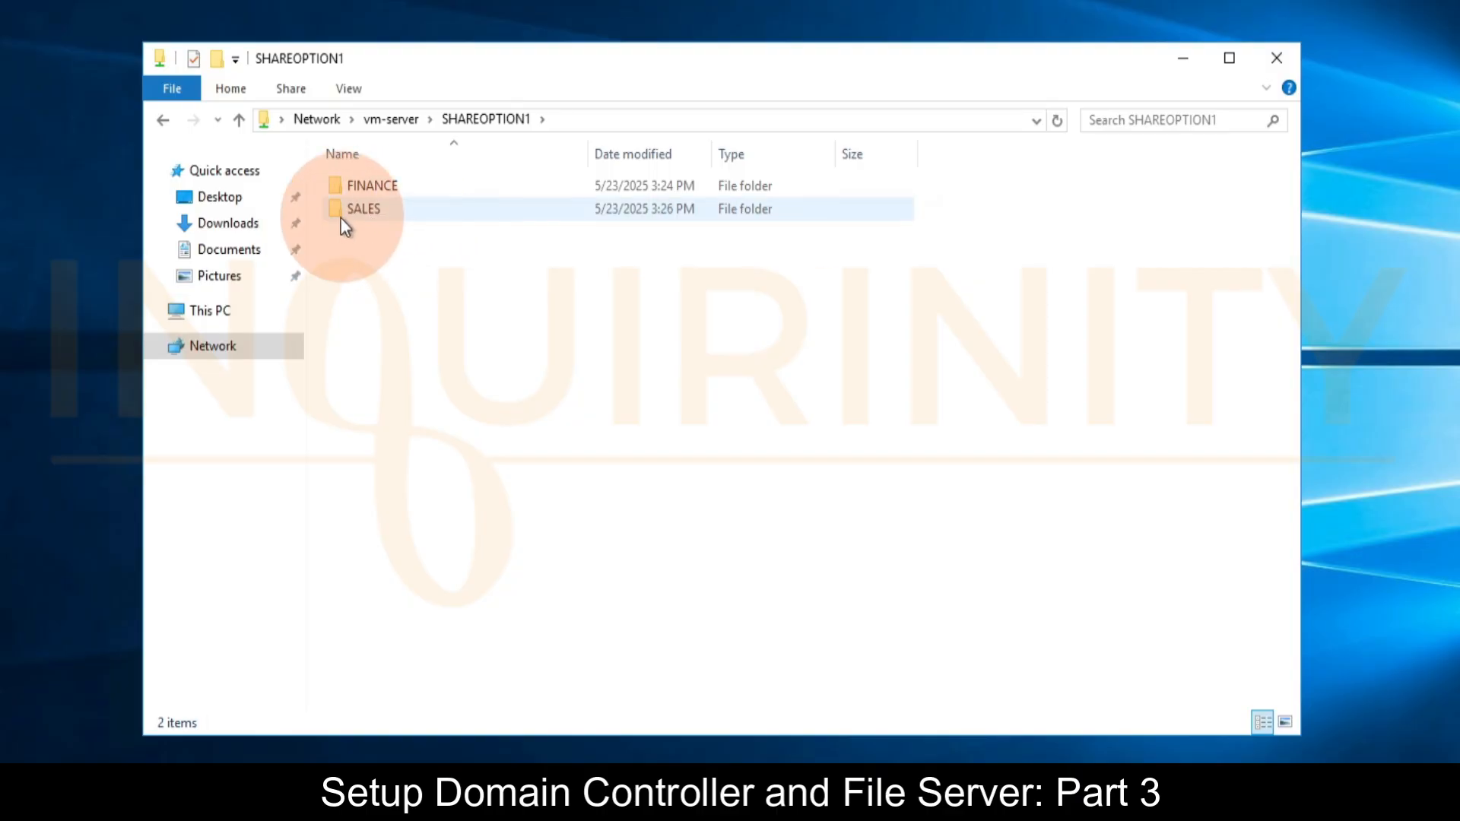
mouse_move(385, 219)
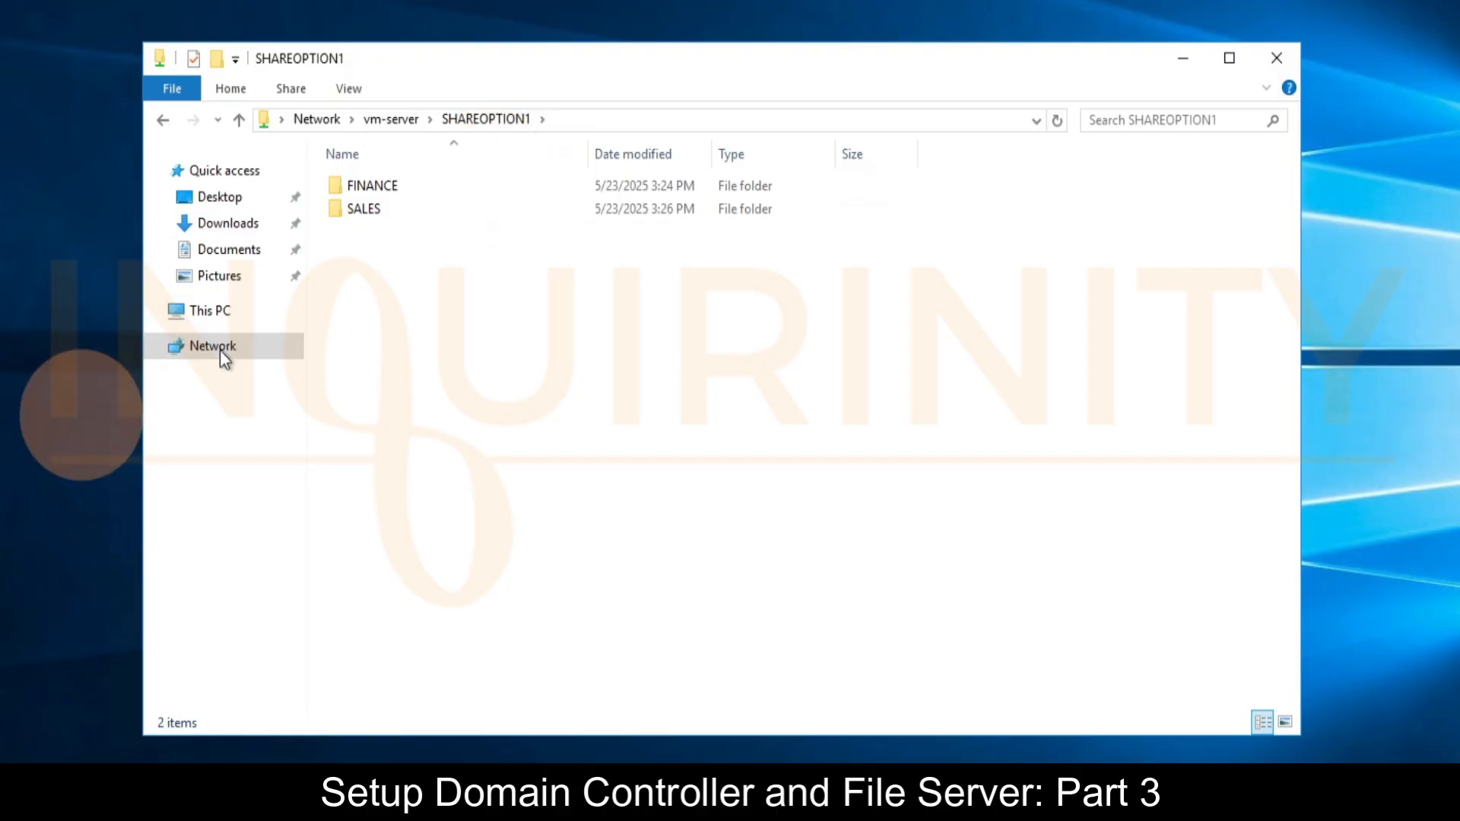
- Create a new text document named fin3 in the share's FINANCE folder
double_click(379, 189)
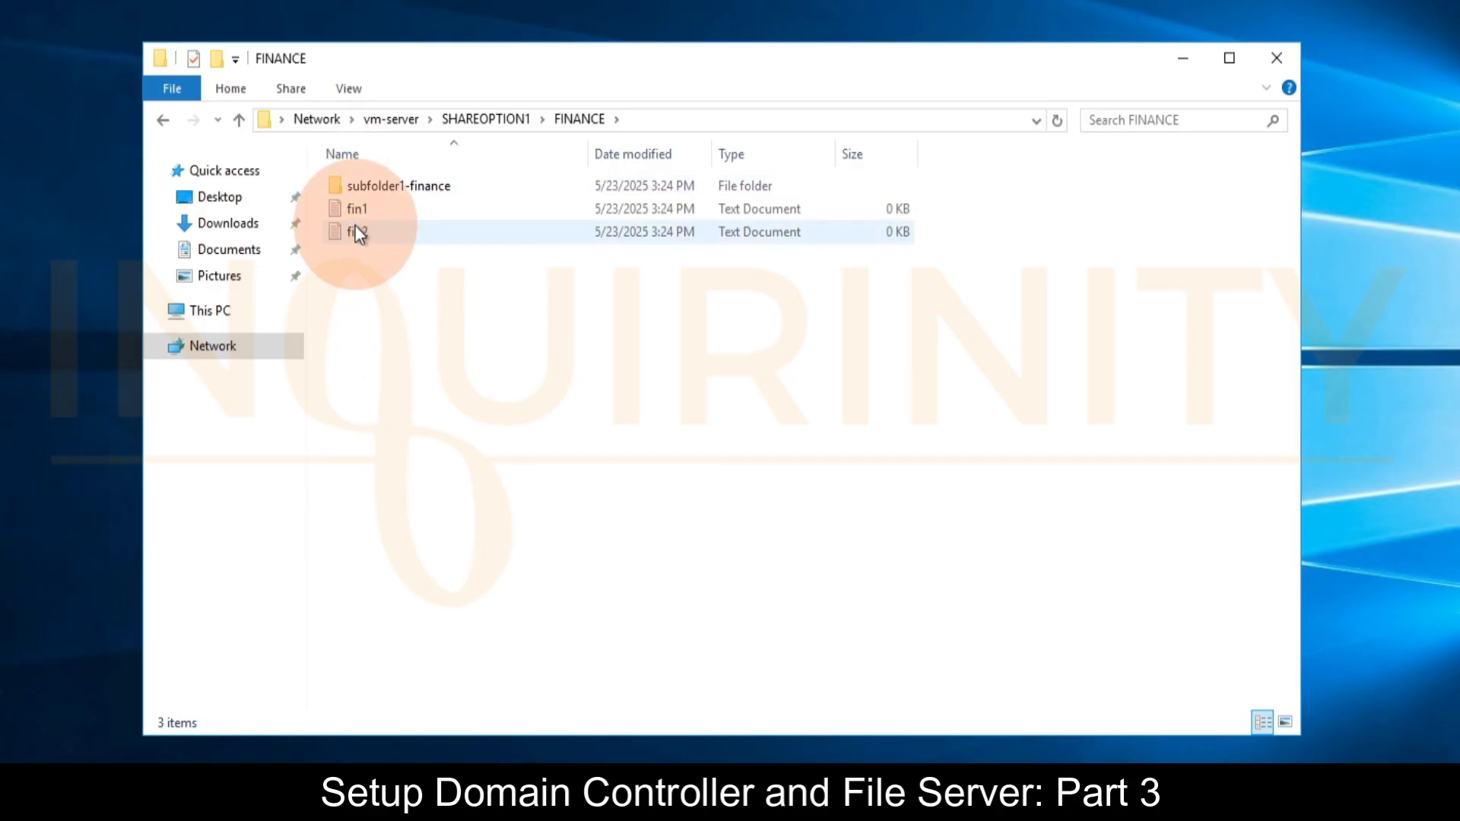
right_click(352, 297)
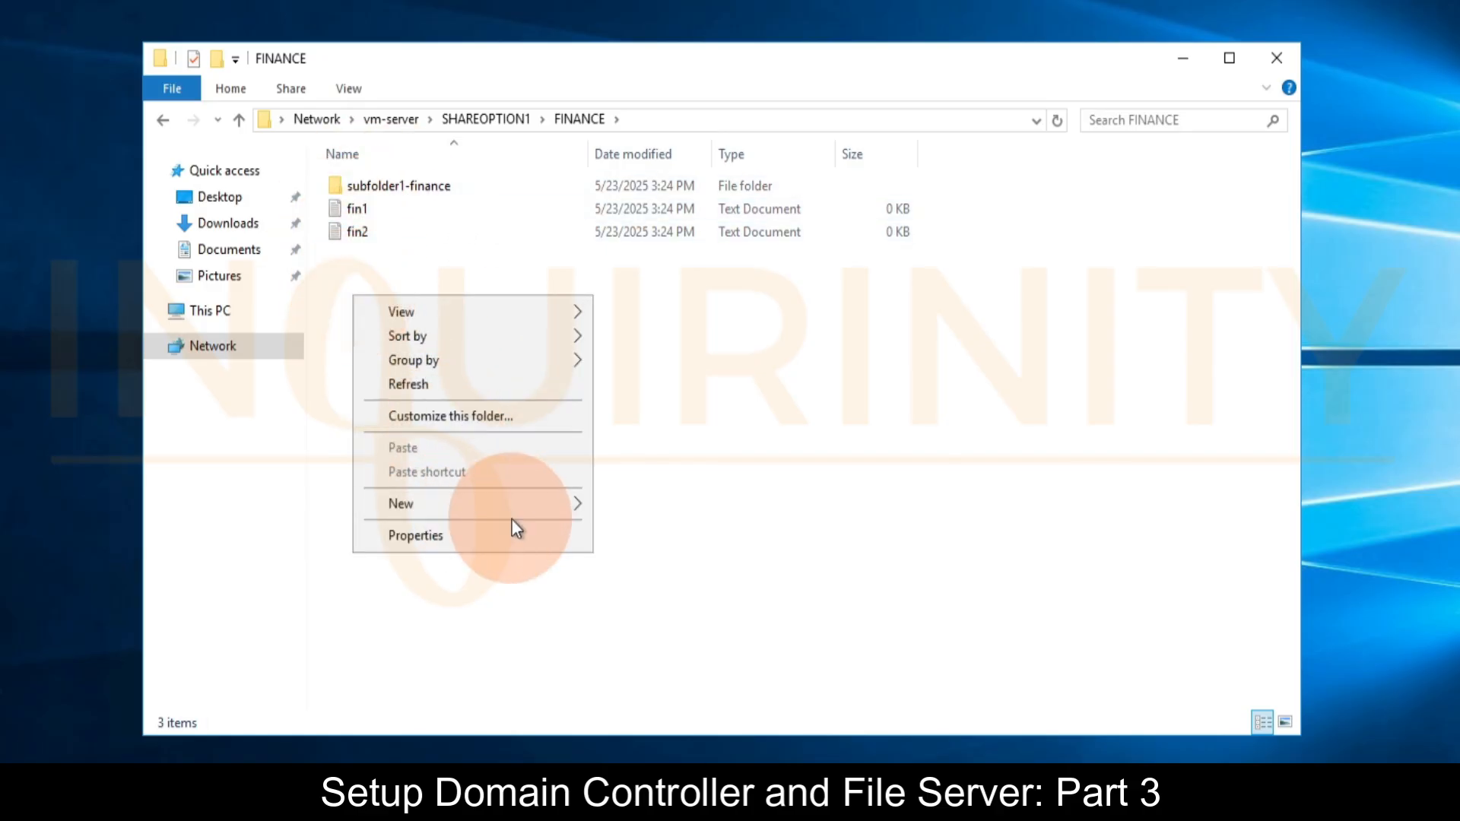
mouse_move(536, 505)
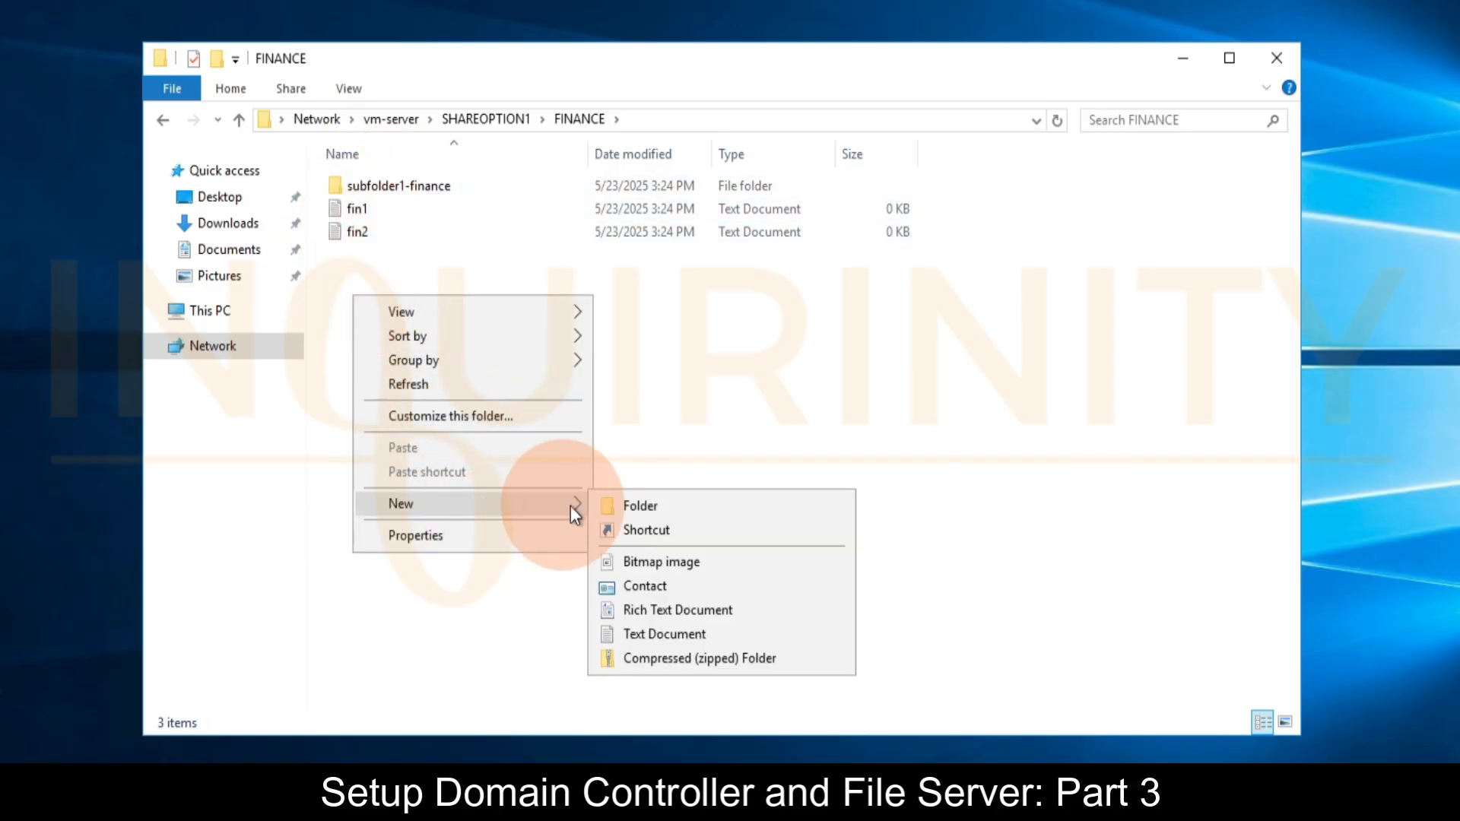
left_click(641, 633)
type("fin2")
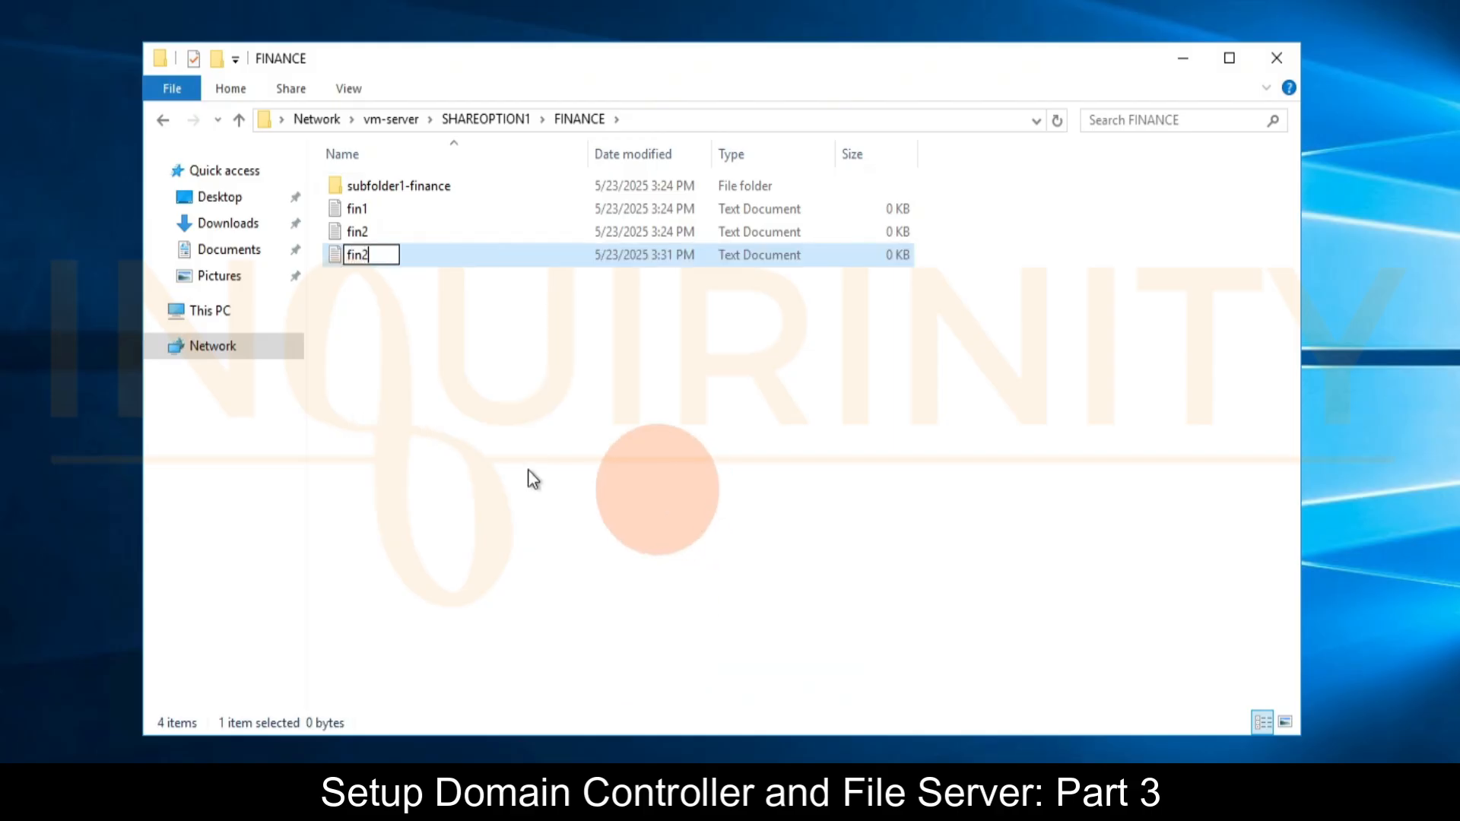
key("BackSpace")
type("3")
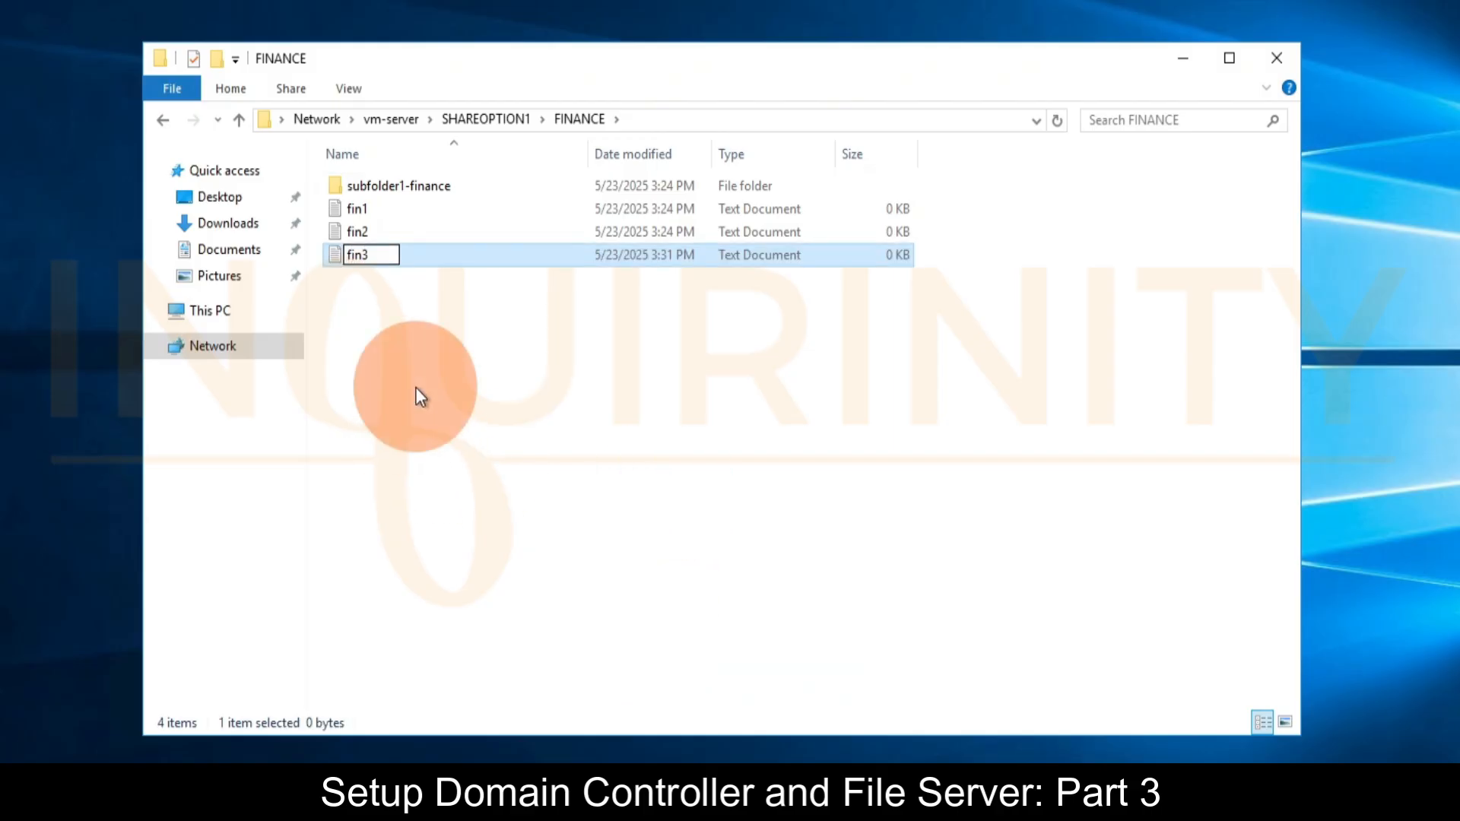
left_click(394, 354)
- Rename the text document fin2 in the FINANCE folder as fin4
right_click(362, 230)
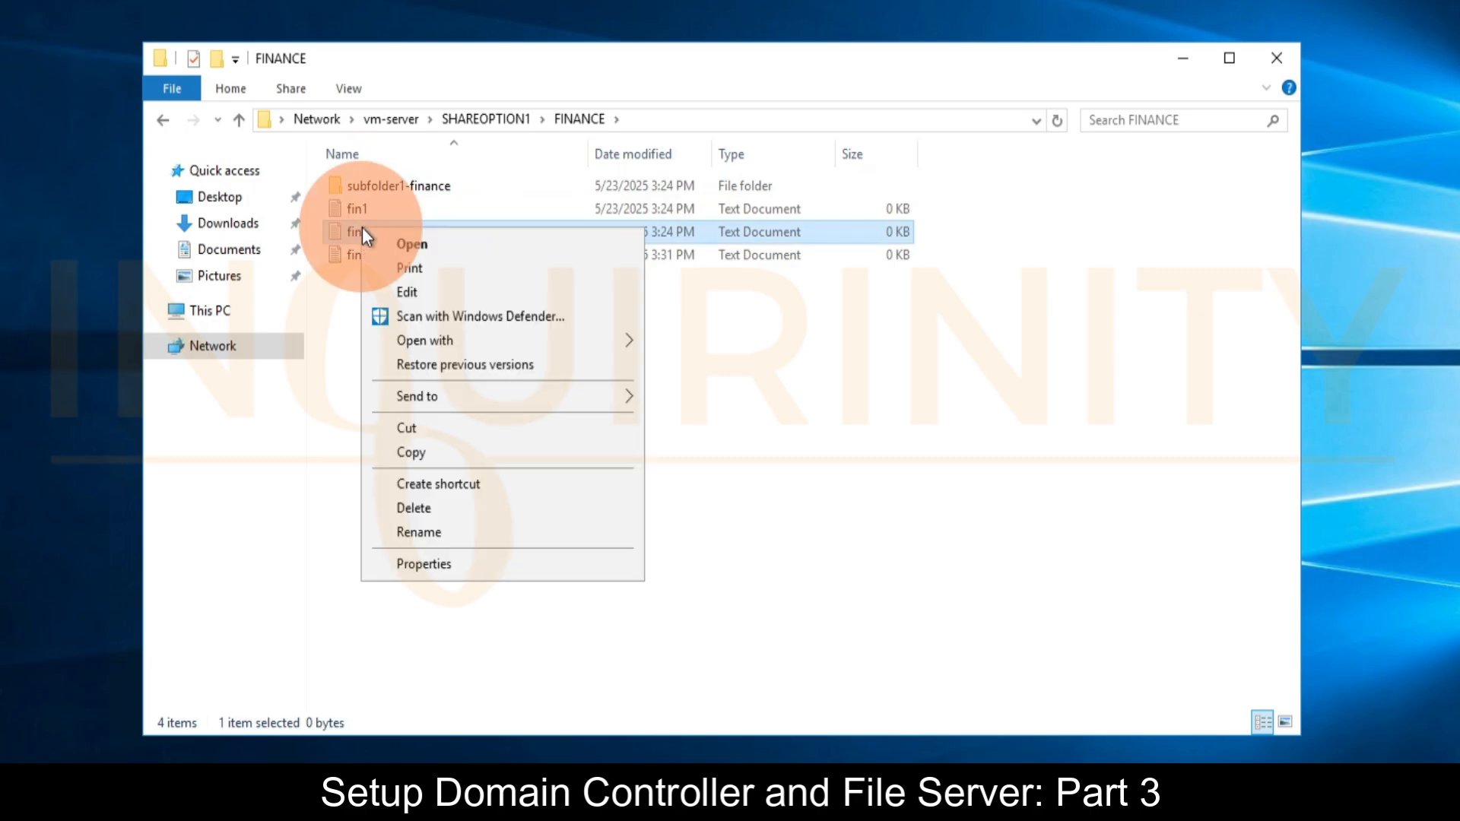
left_click(441, 537)
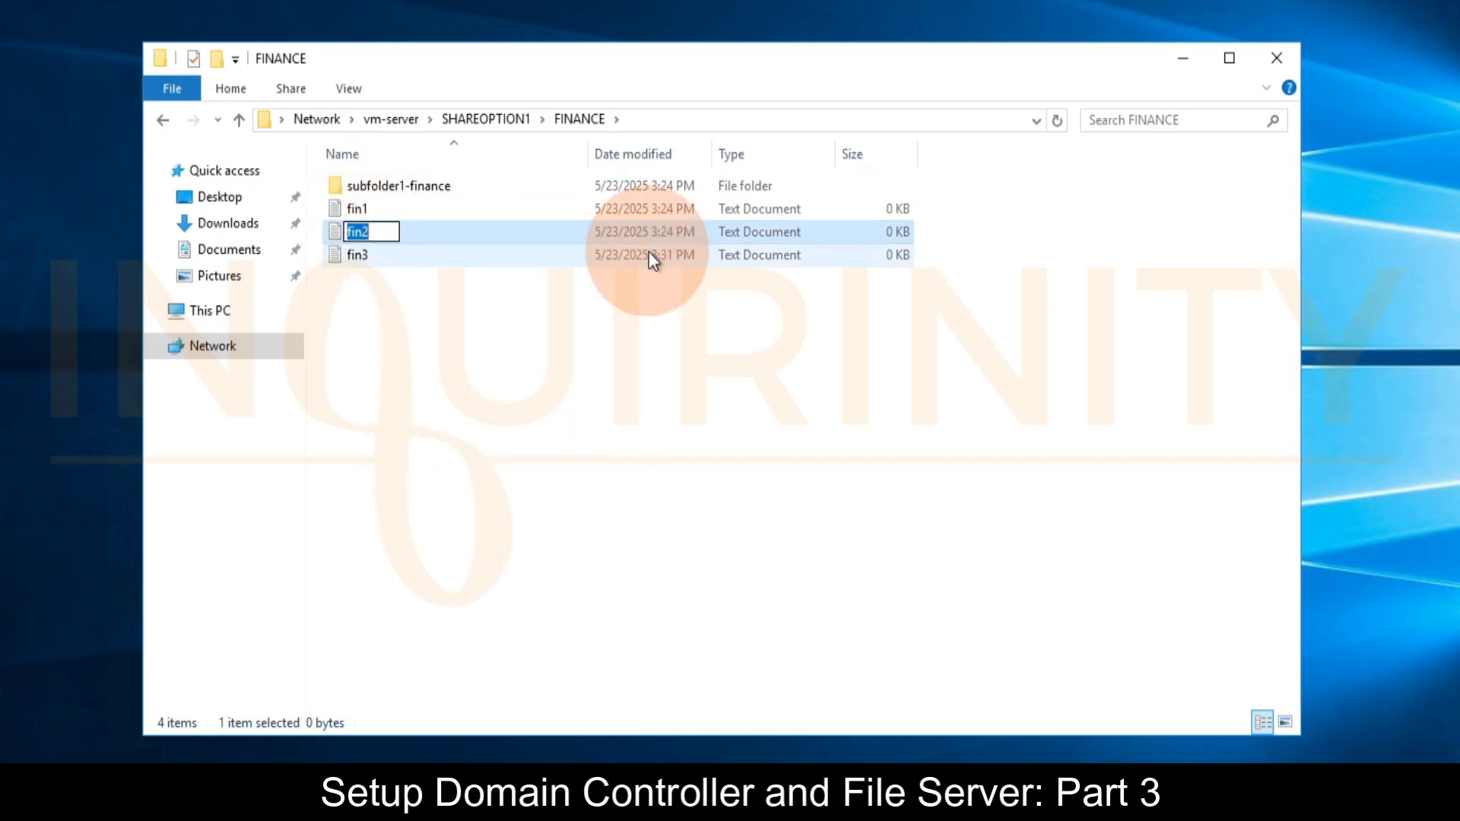
key("Right")
key("BackSpace")
type("4")
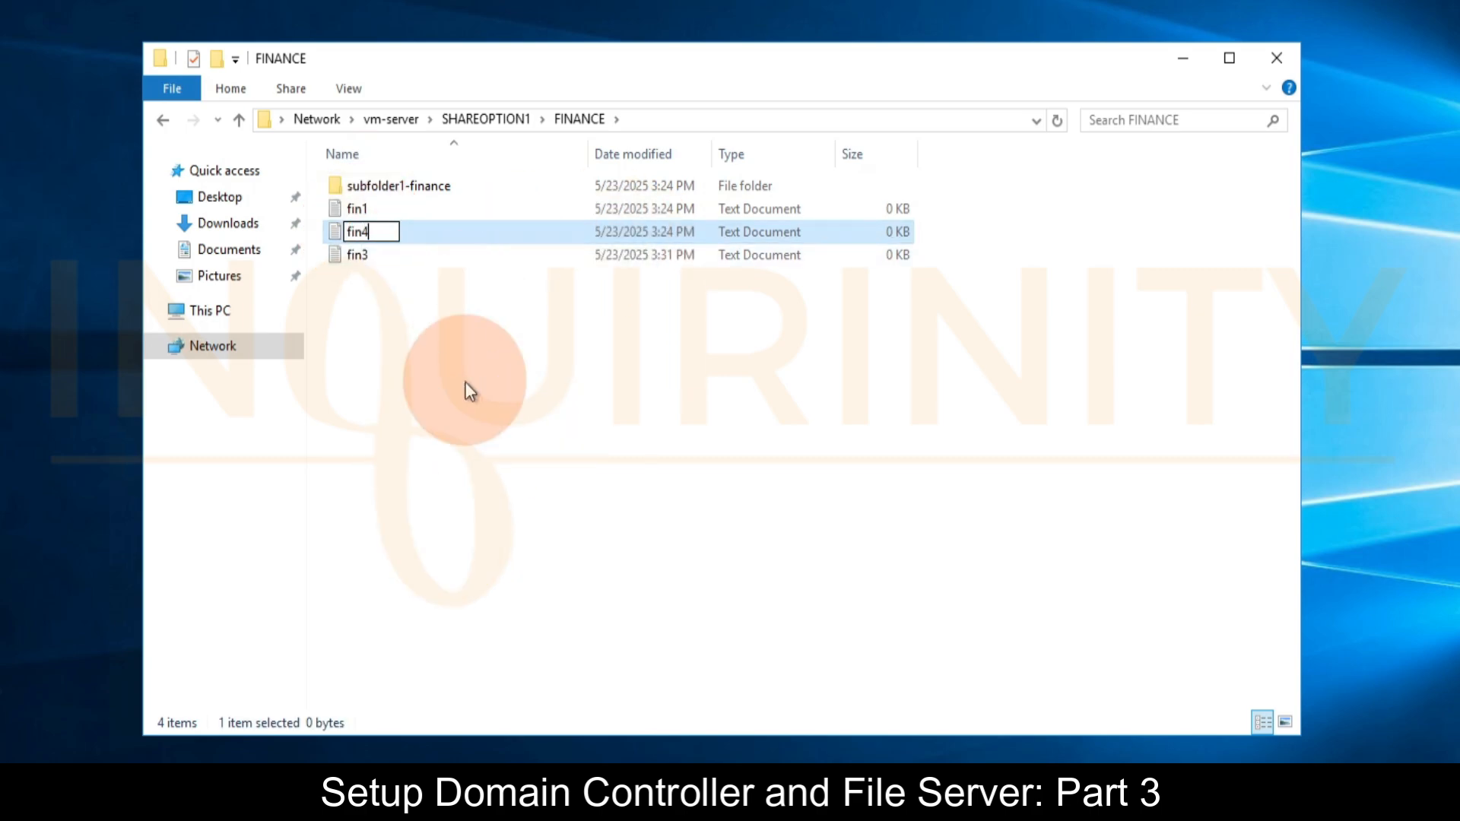
left_click(465, 383)
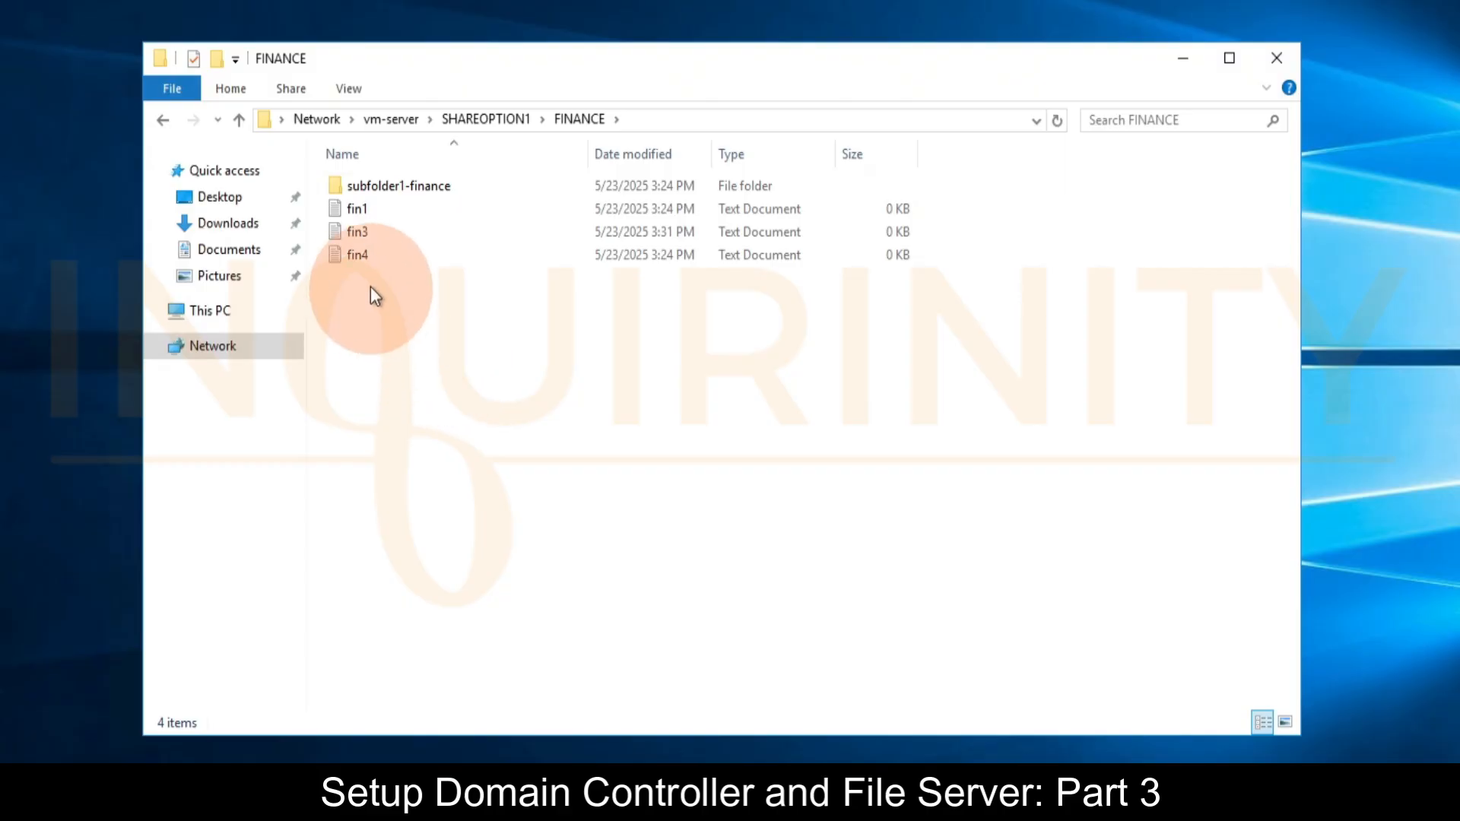
- Permanently delete the text document fin1 from the FINANCE folder
left_click(367, 254)
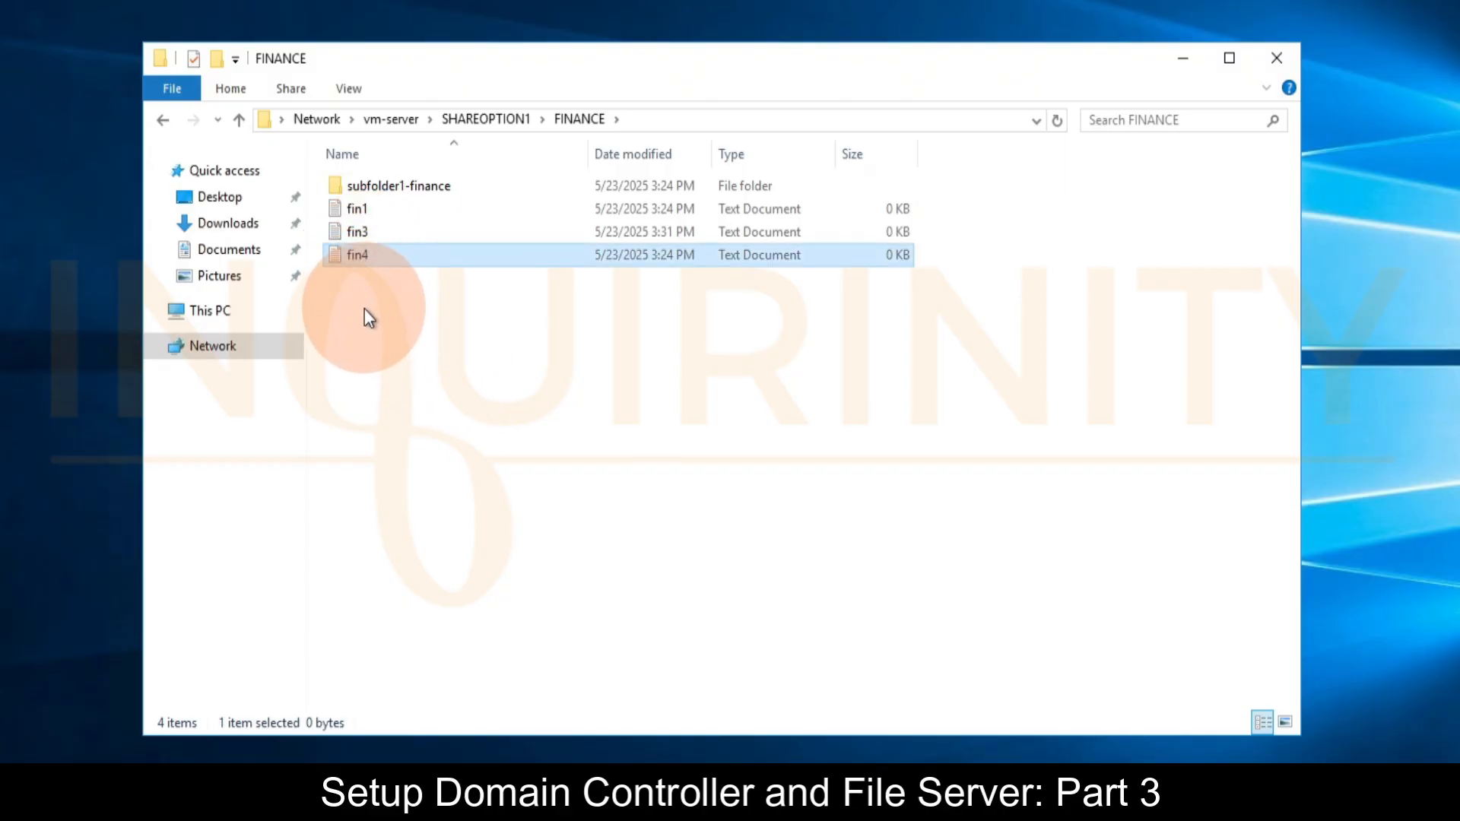
left_click(359, 208)
key("Delete")
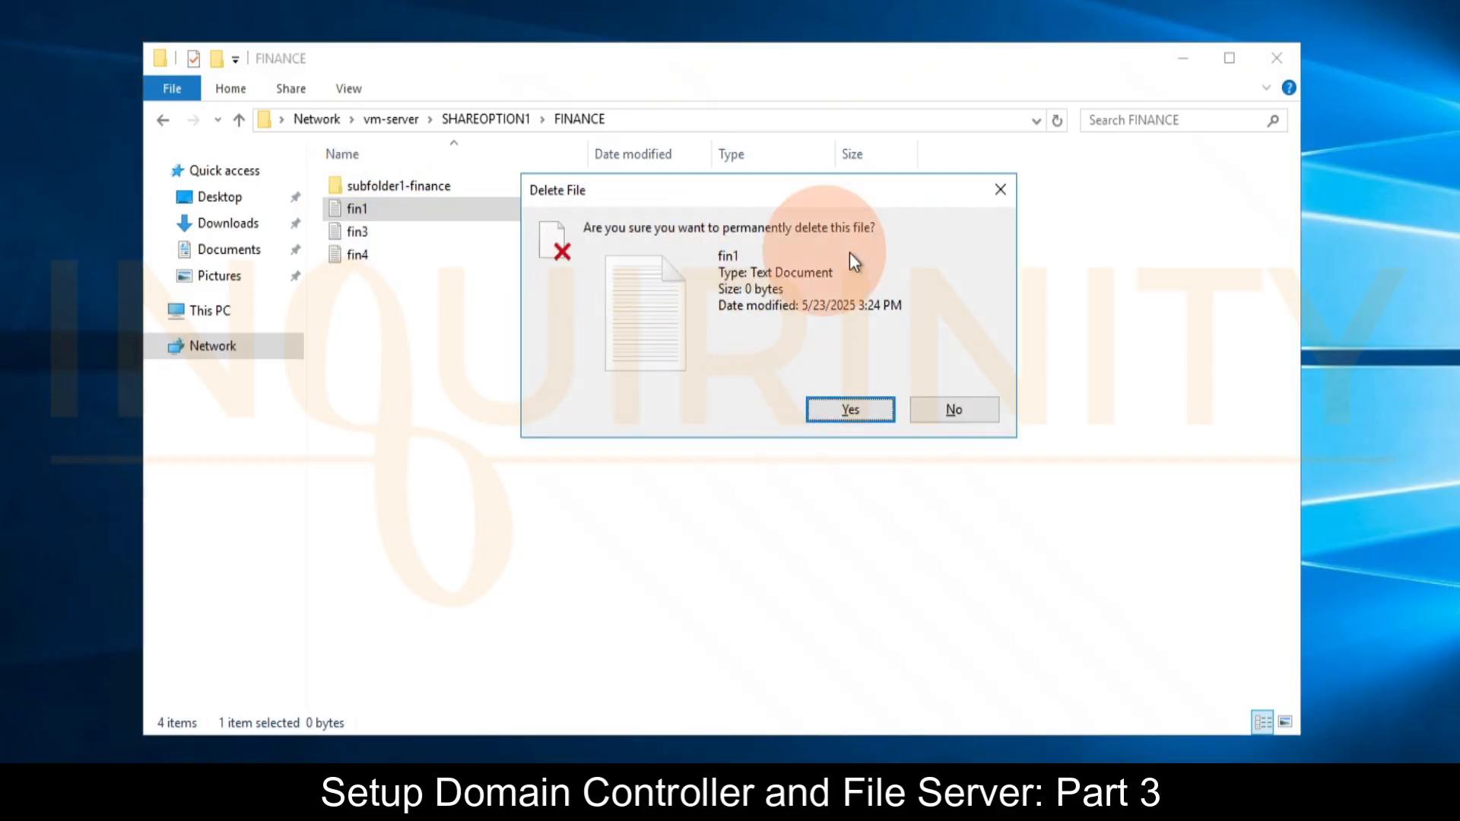
left_click(843, 418)
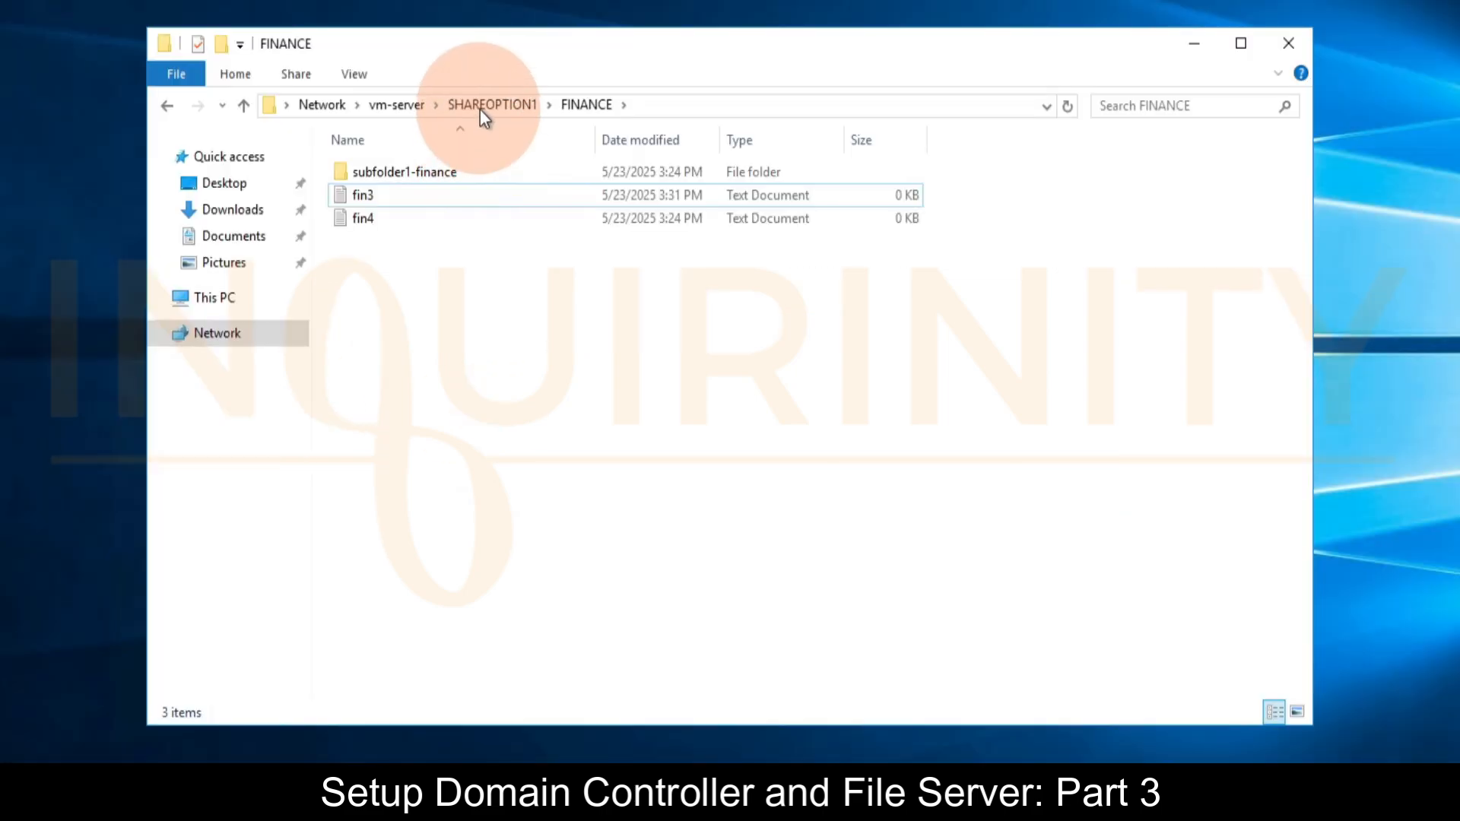
- Return to SHAREOPTION1 and try to open the SALES folder with the finance account
left_click(512, 258)
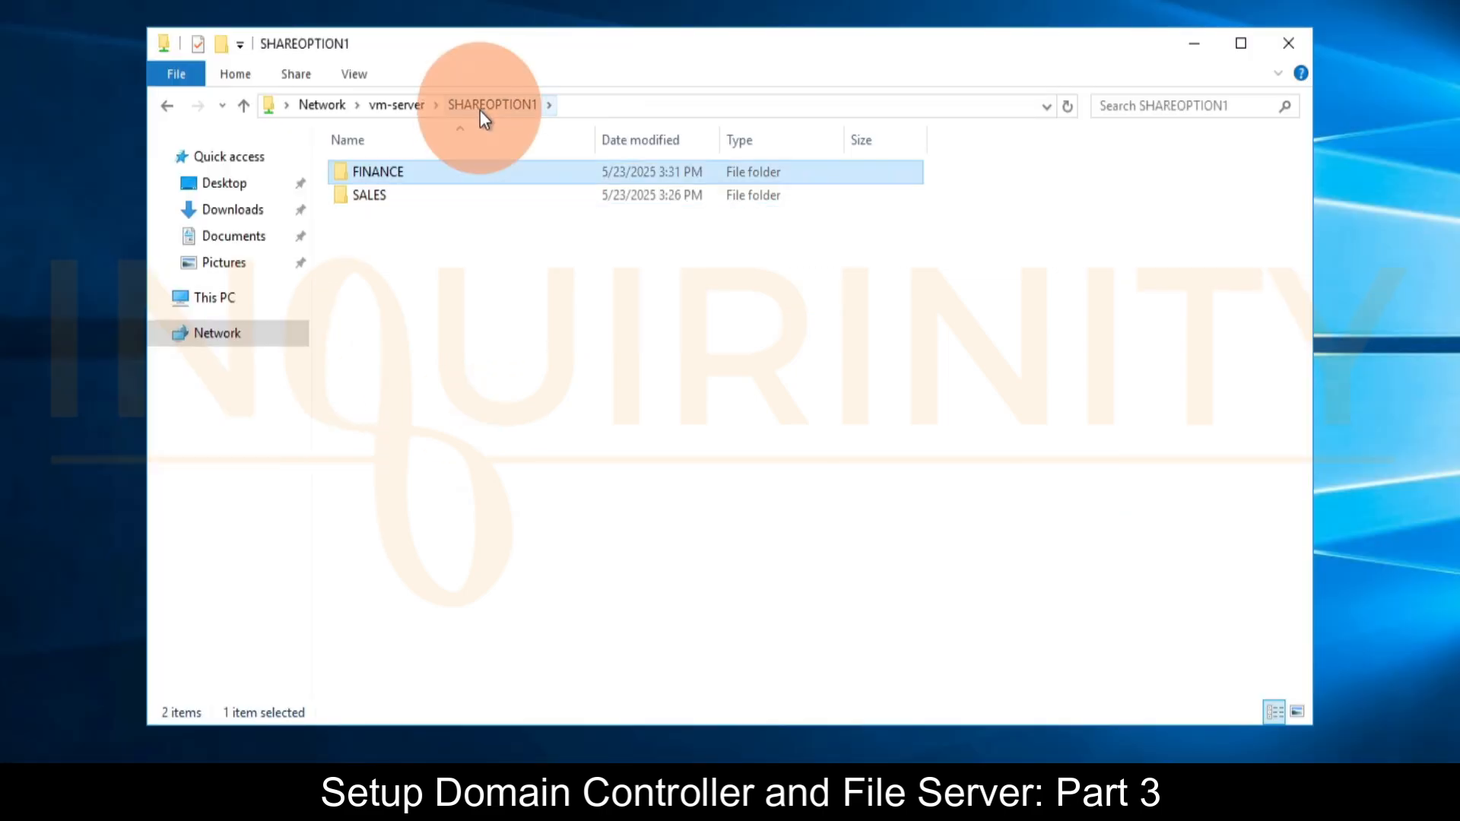
left_click(365, 198)
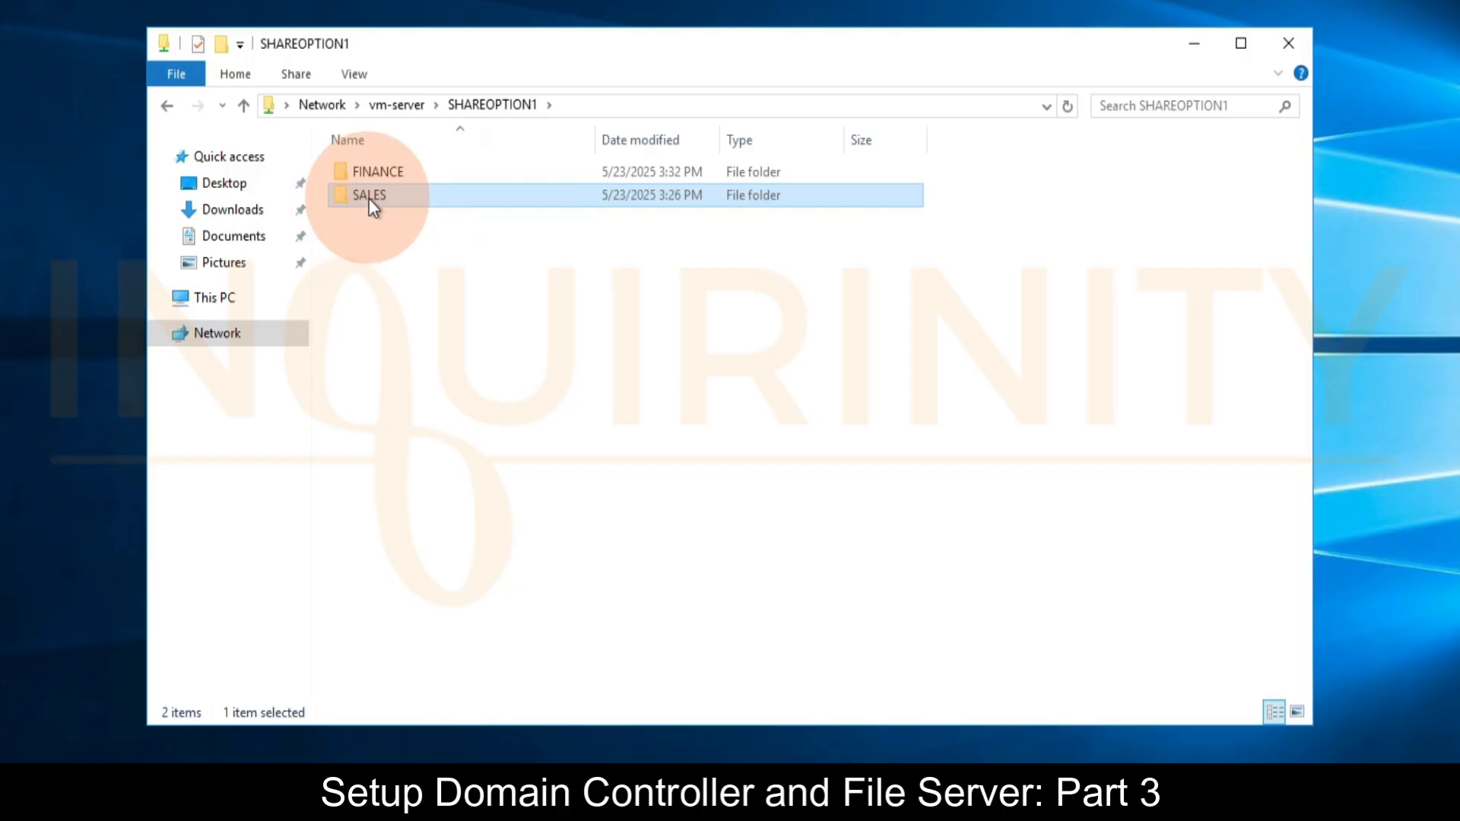
double_click(370, 196)
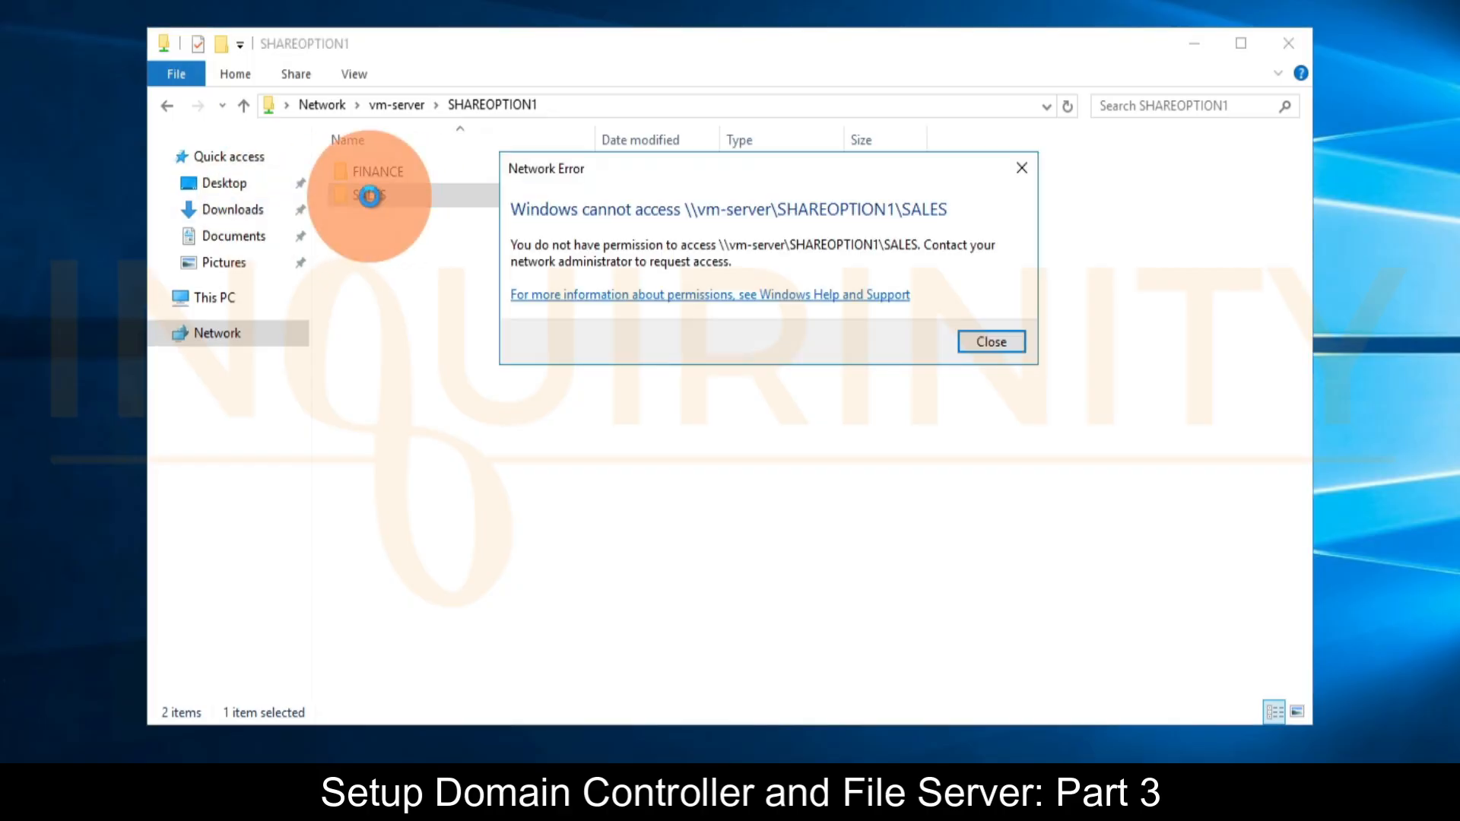
left_click_drag(606, 168, 467, 242)
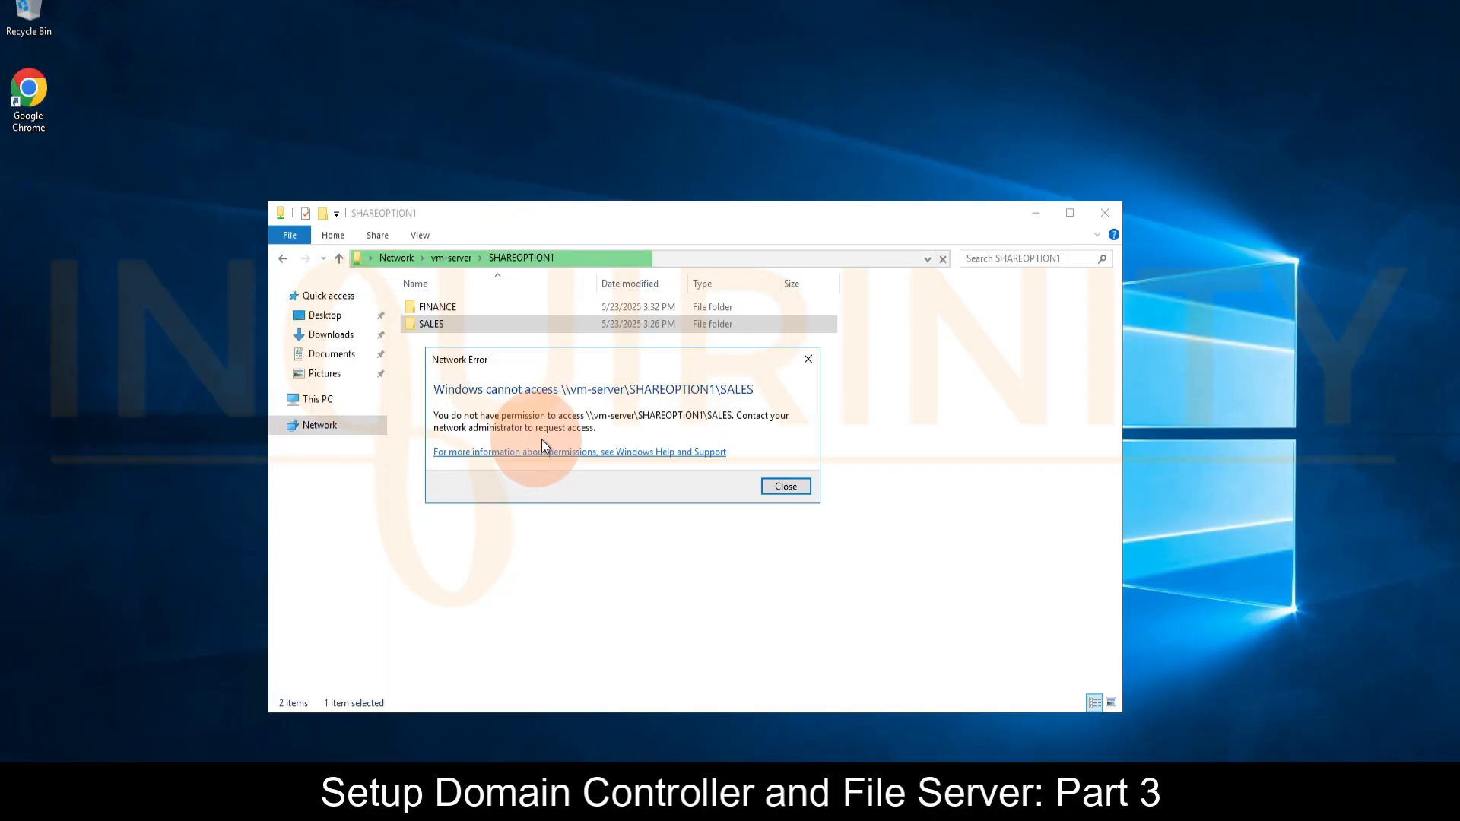
left_click_drag(544, 362, 517, 347)
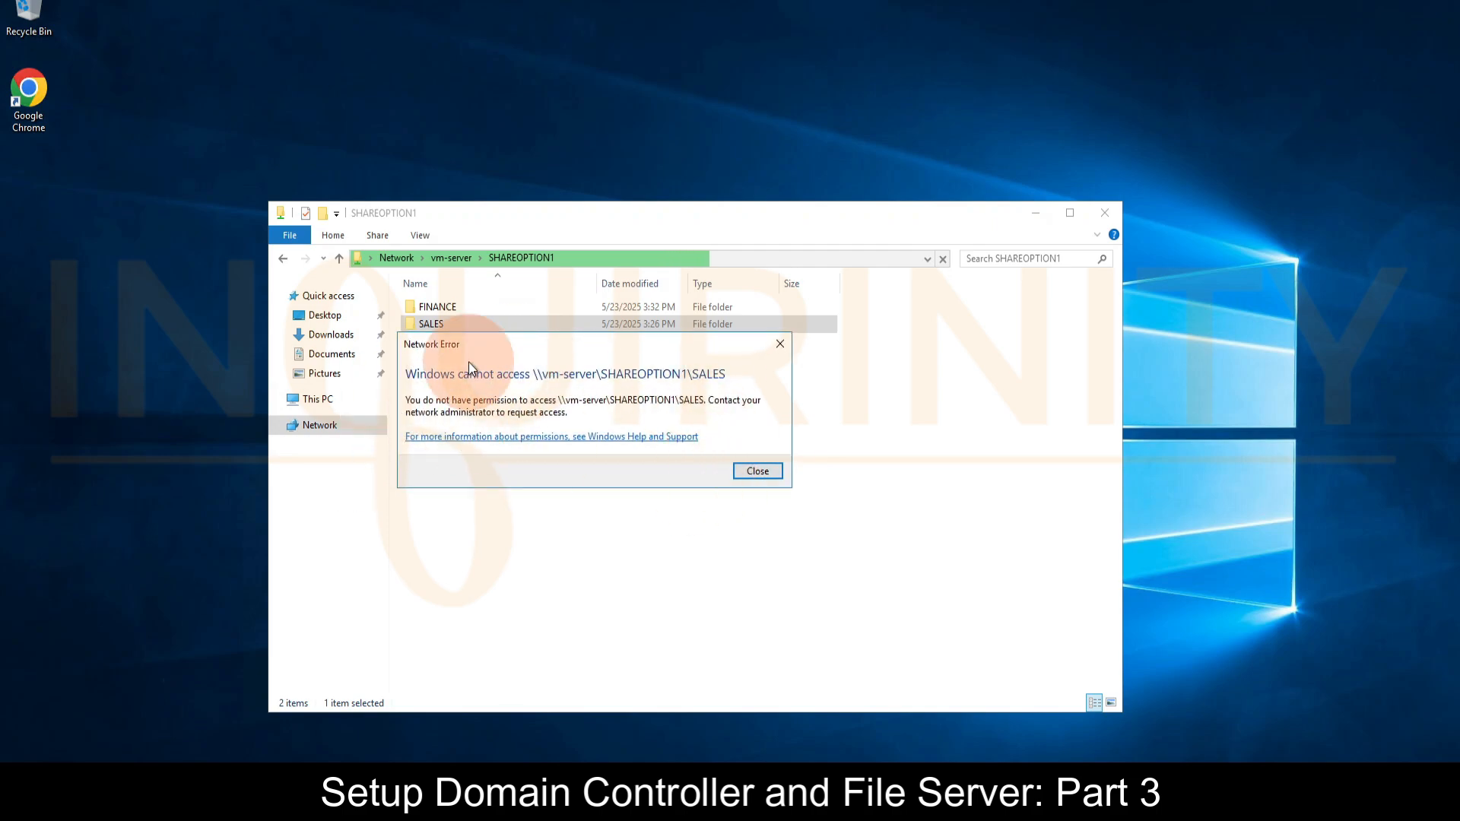
left_click(757, 472)
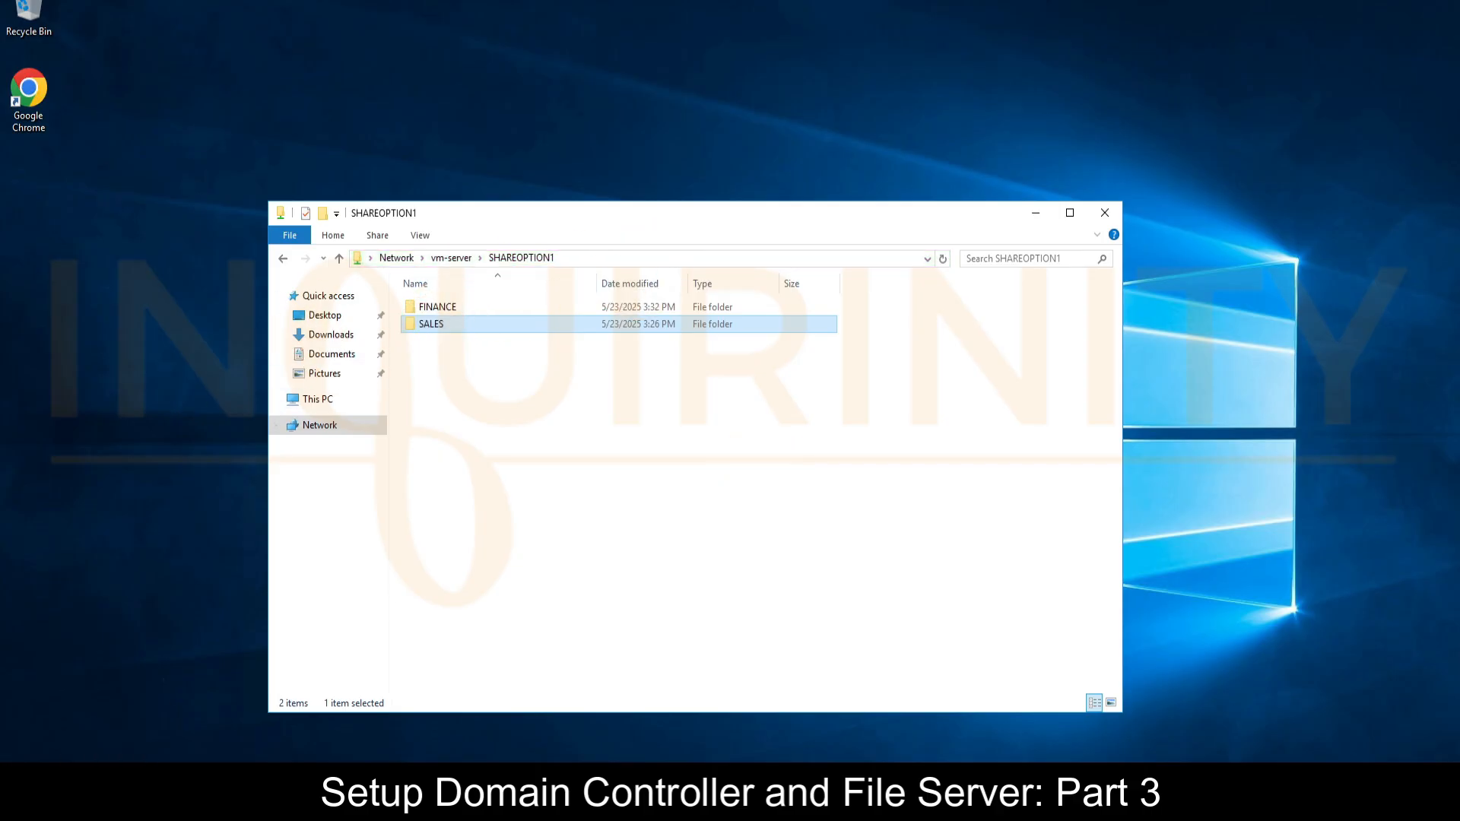
- Disconnect the finance account's session on the client and switch to the sales account's session
key("super")
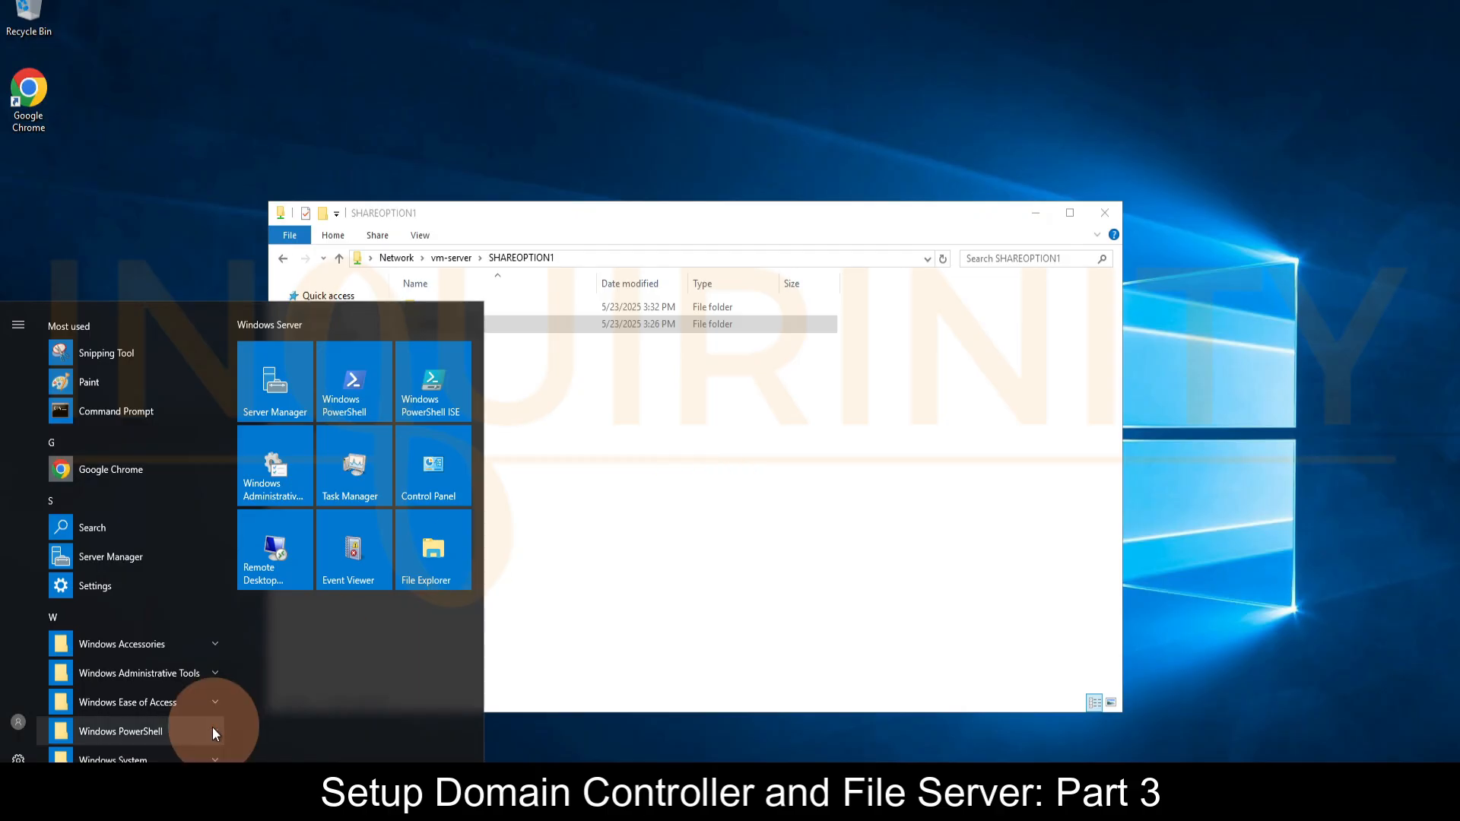
left_click(18, 758)
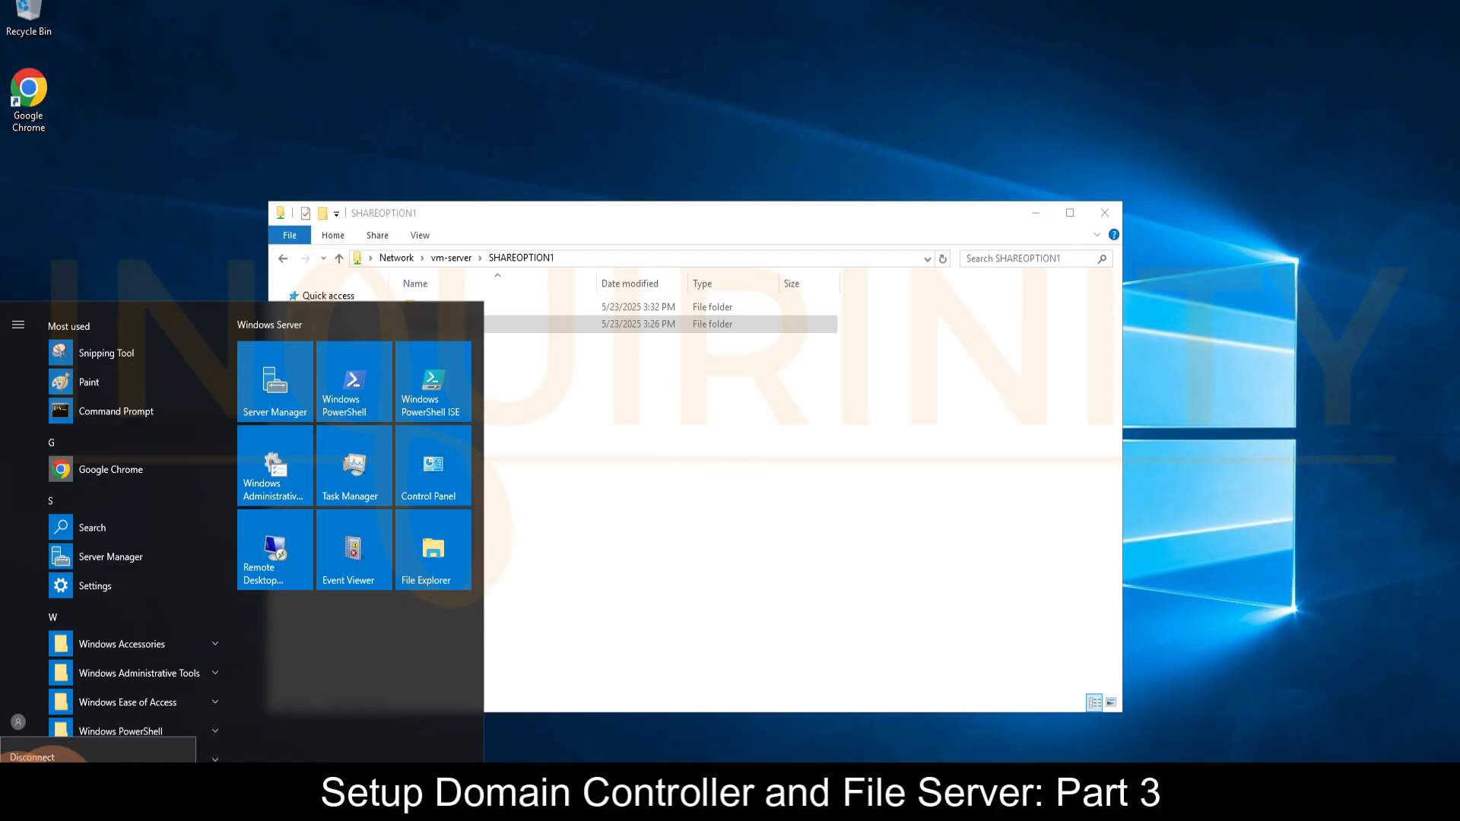
left_click(606, 426)
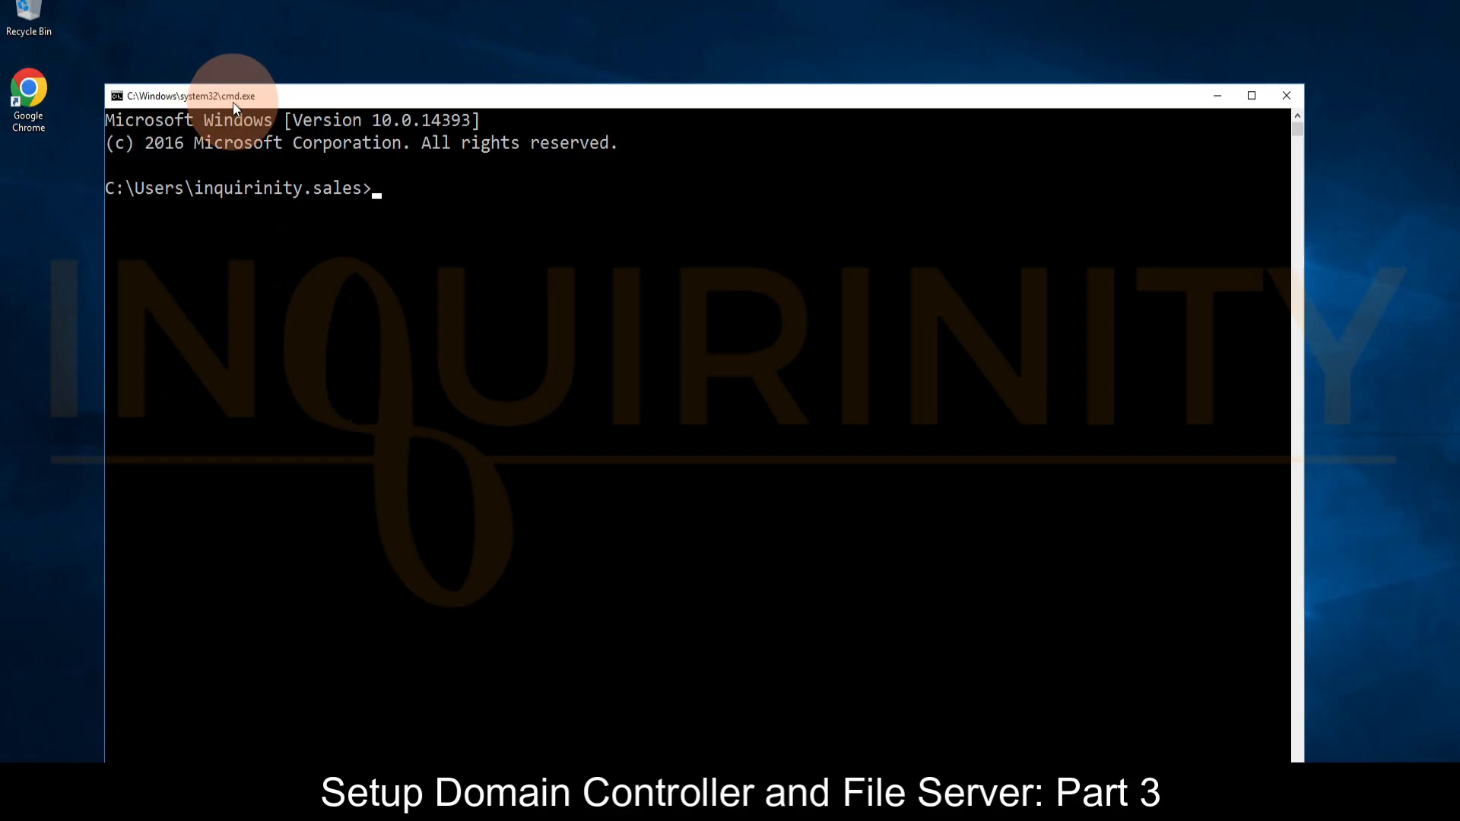
- Check the computer name and the signed-in account in the Command Prompt with hostname and whoami
left_click_drag(344, 96, 407, 105)
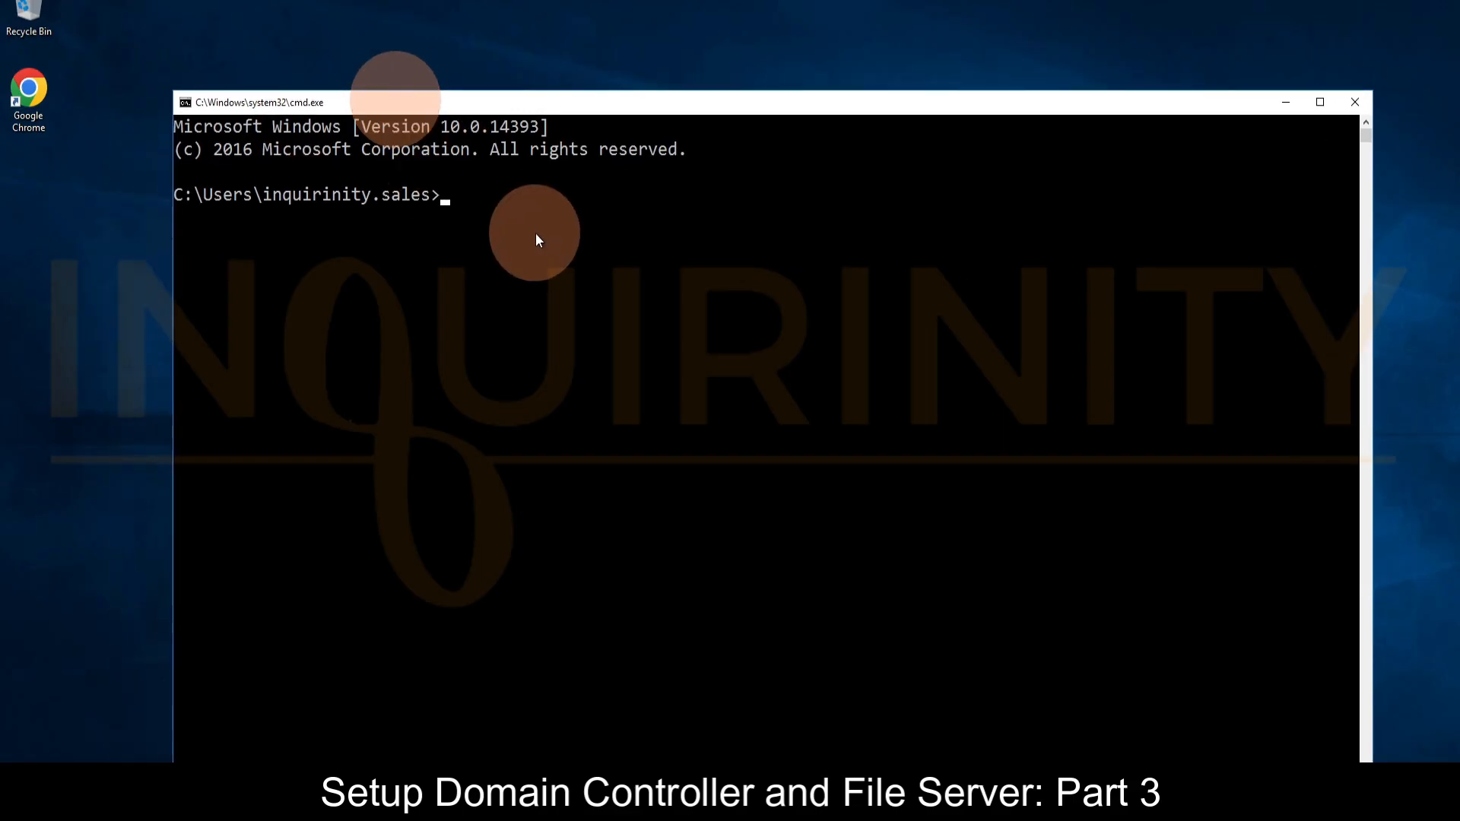
type("hostn")
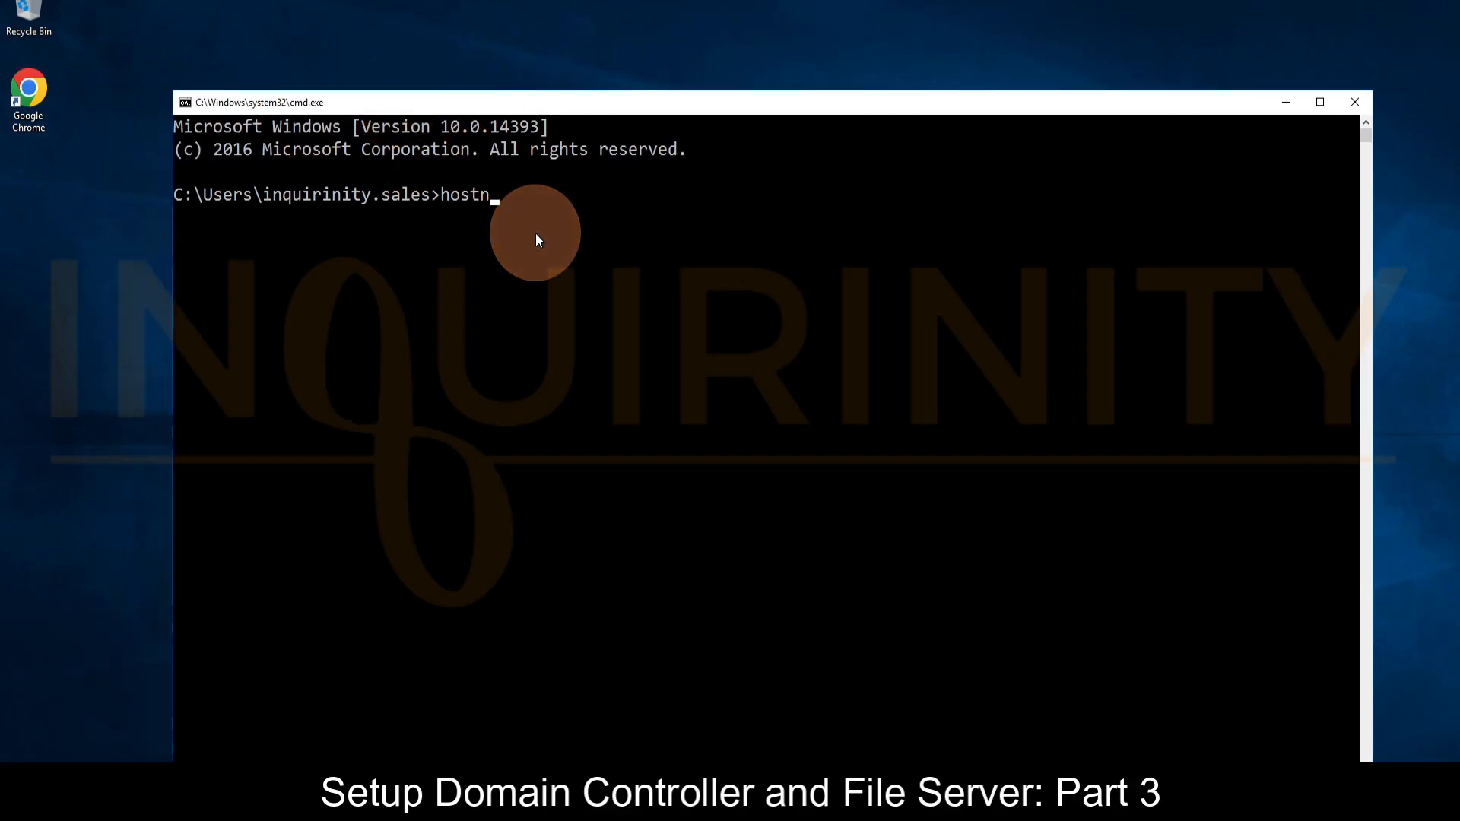
type("ame")
key("Return")
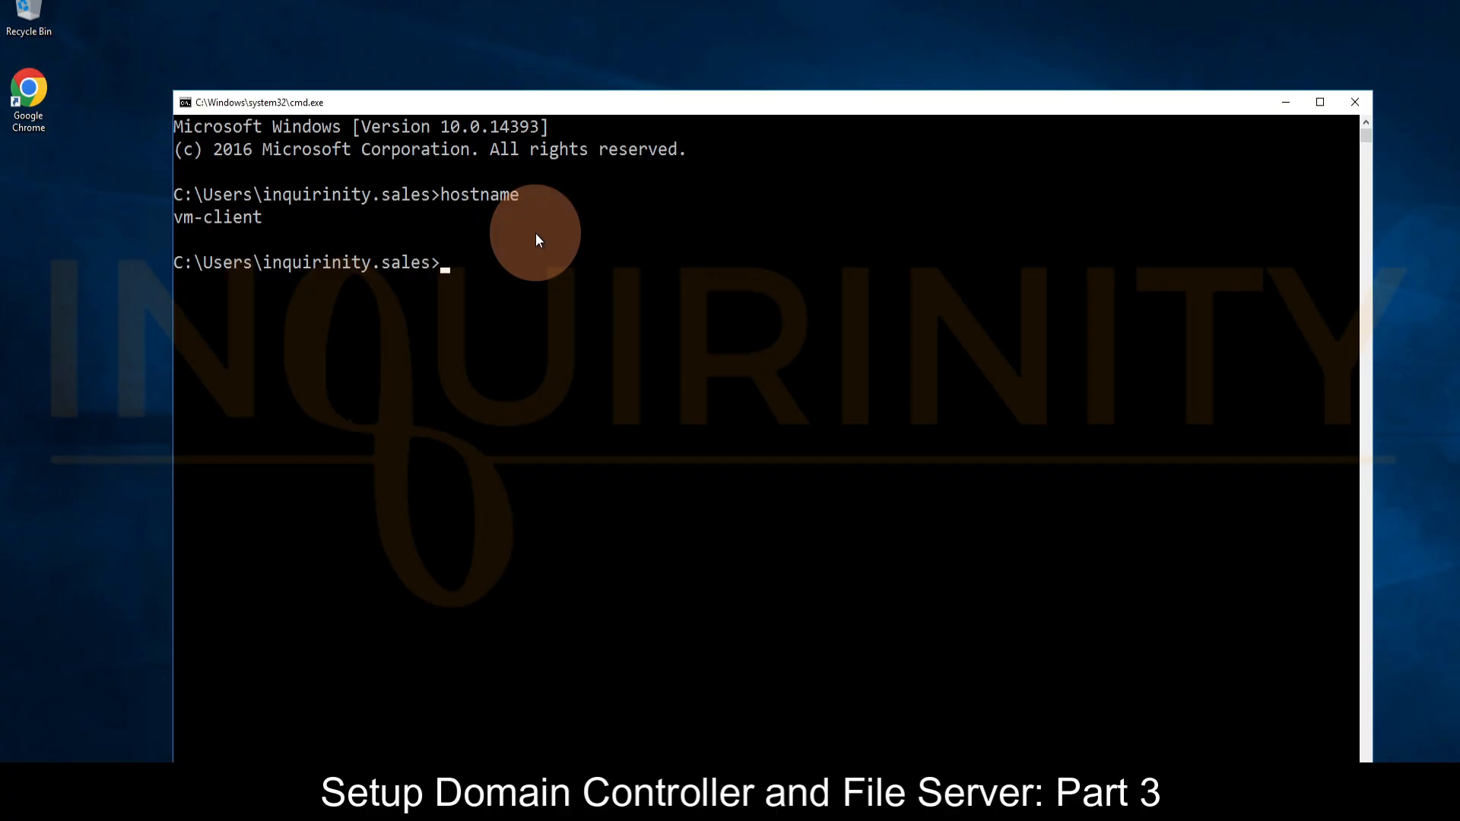
type("whoami")
key("Return")
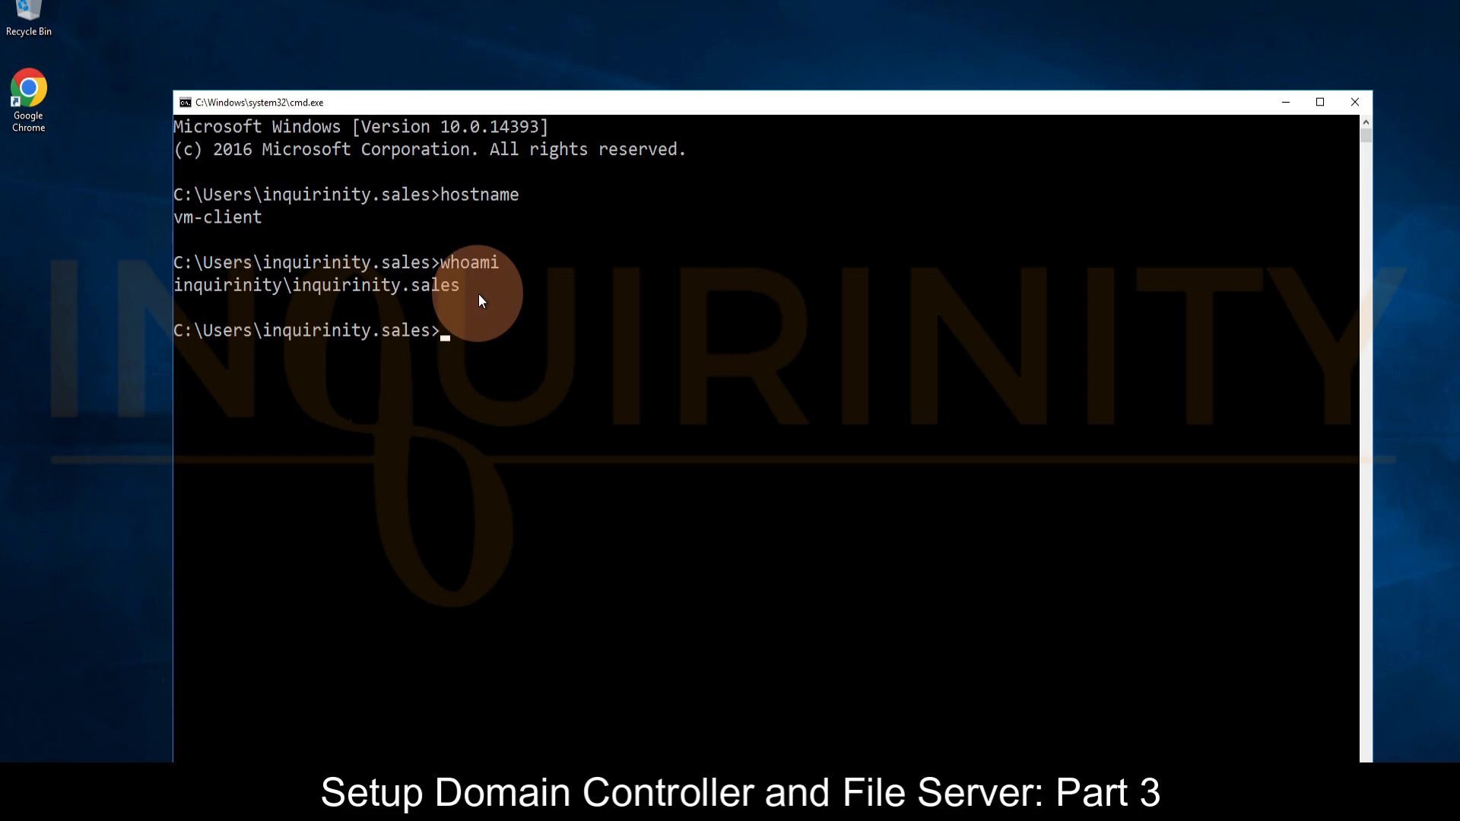
- Open File Explorer in the sales account's session and browse to the server's shares at \\vm-server
key("super+e")
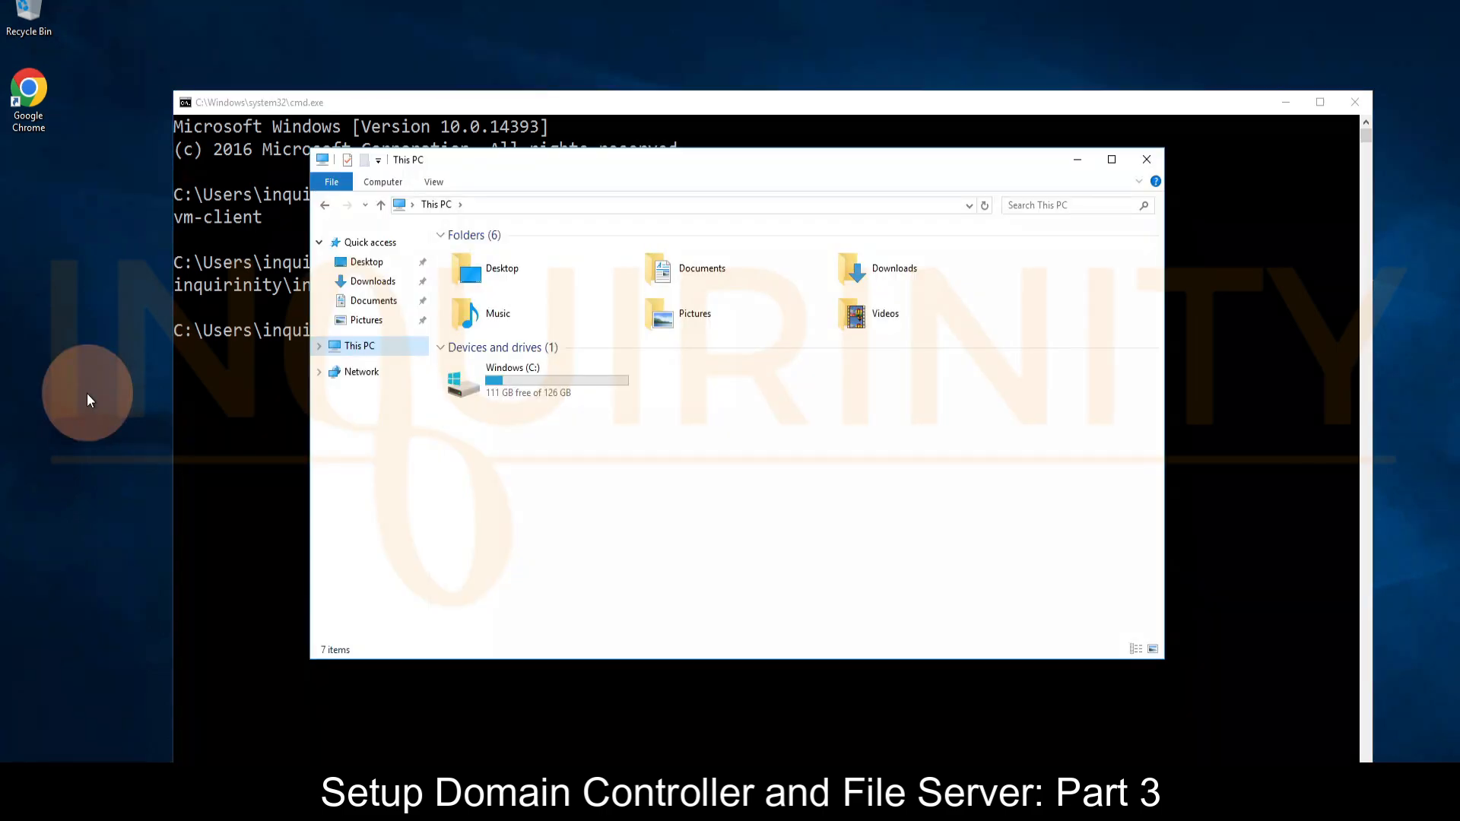
left_click(485, 207)
type("\\\\")
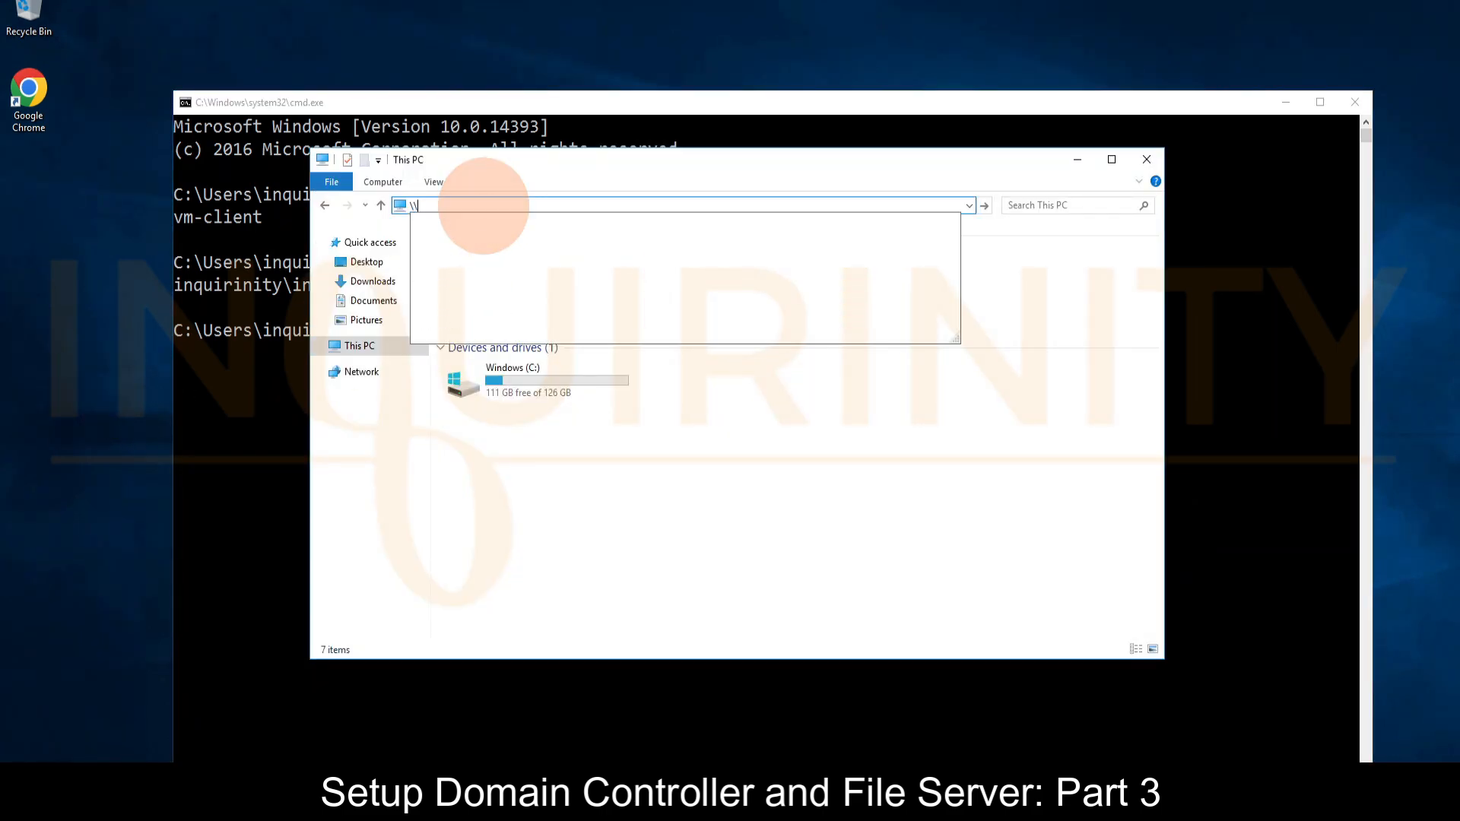
type("vm-server")
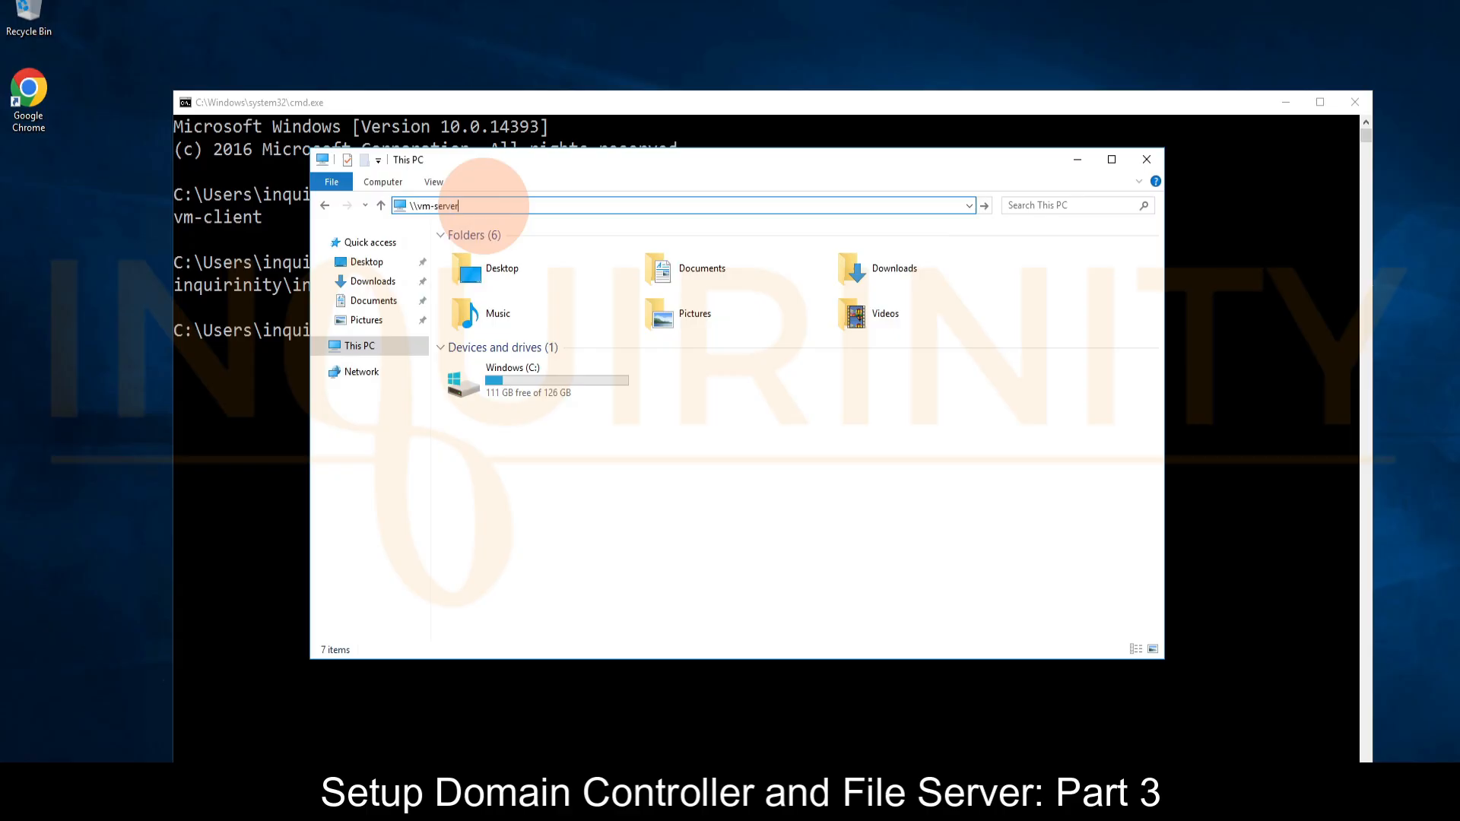
key("Return")
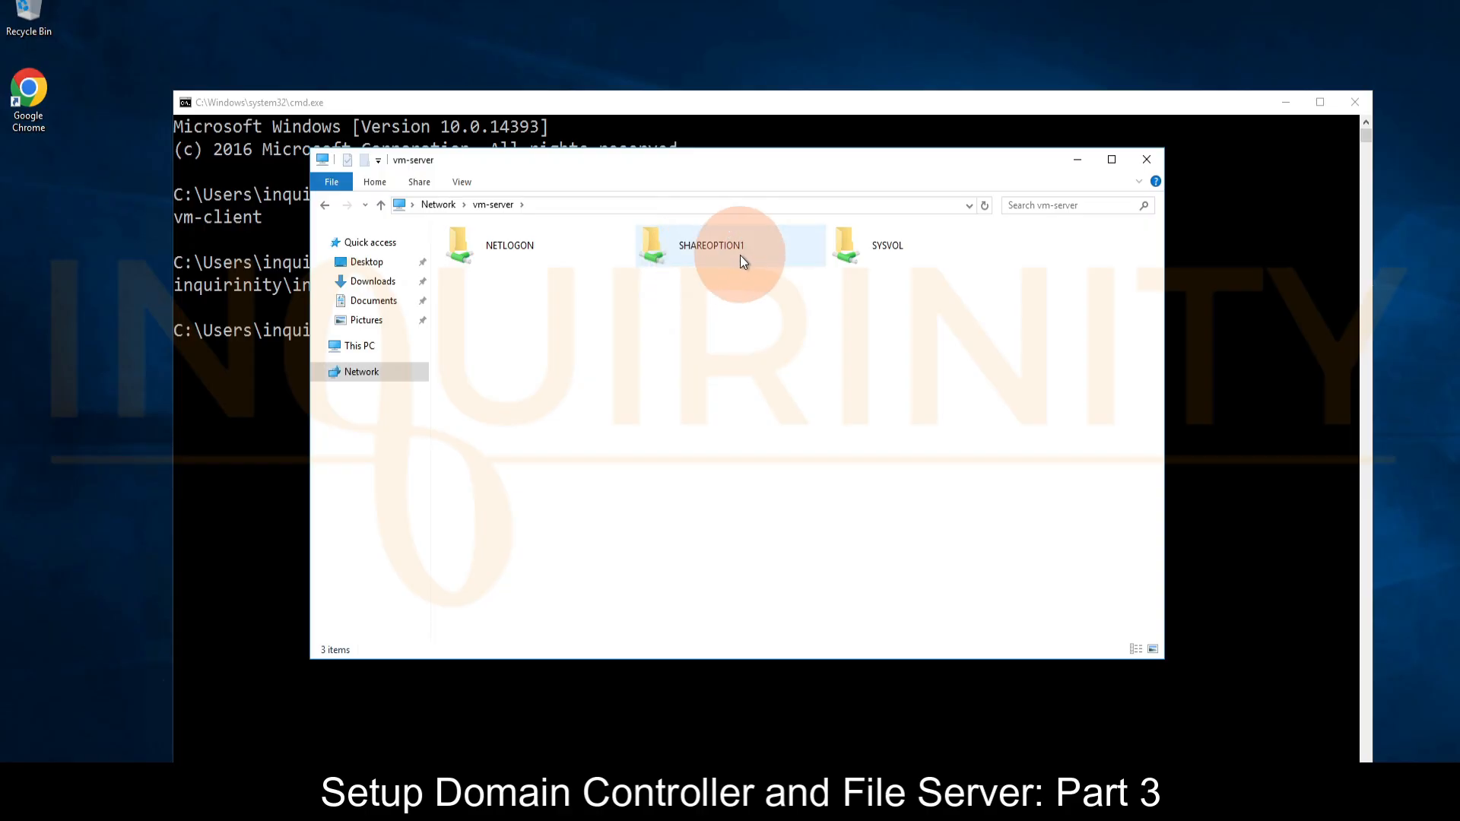
left_click_drag(575, 162, 527, 294)
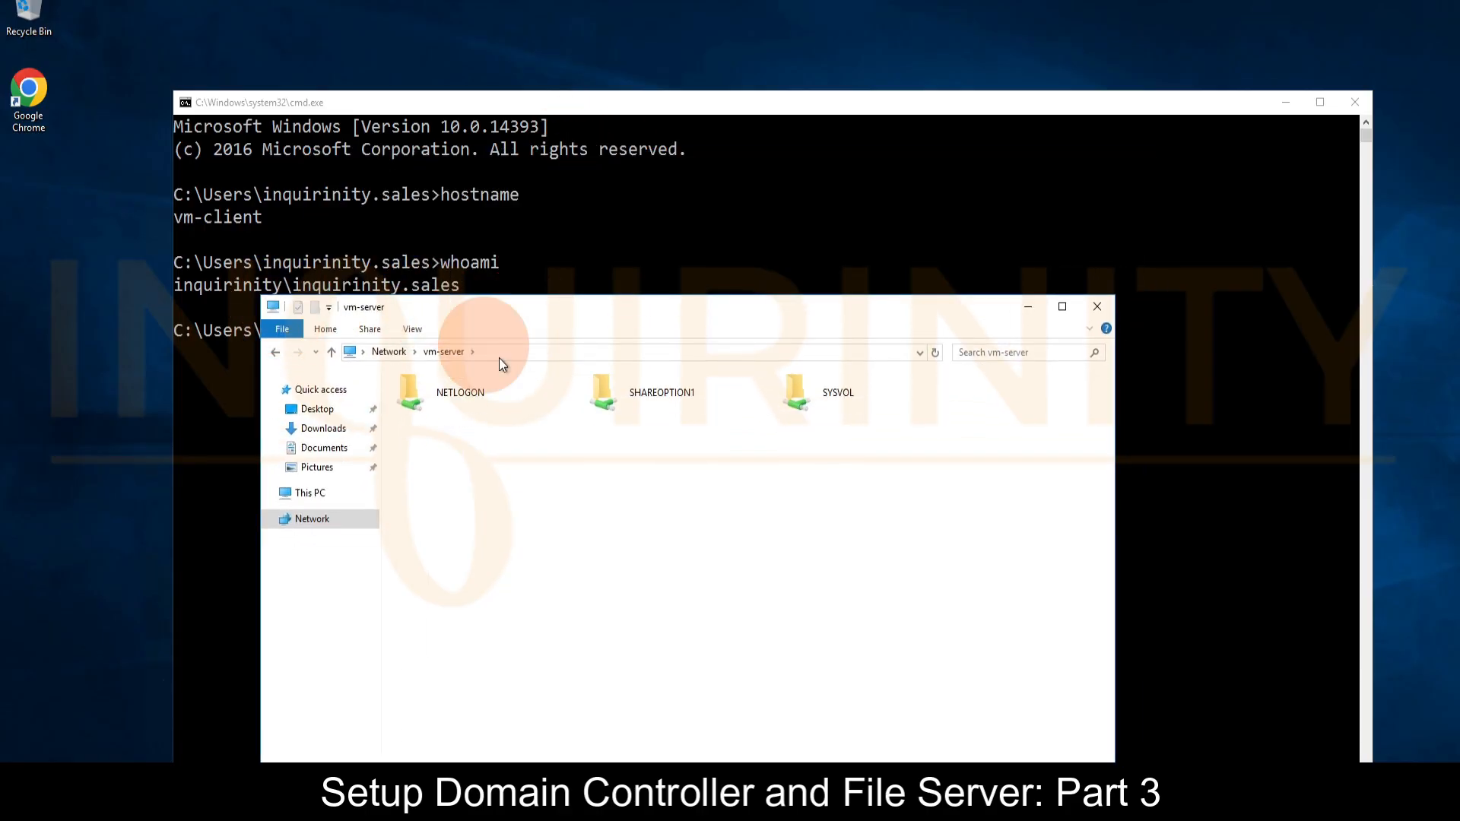
double_click(654, 398)
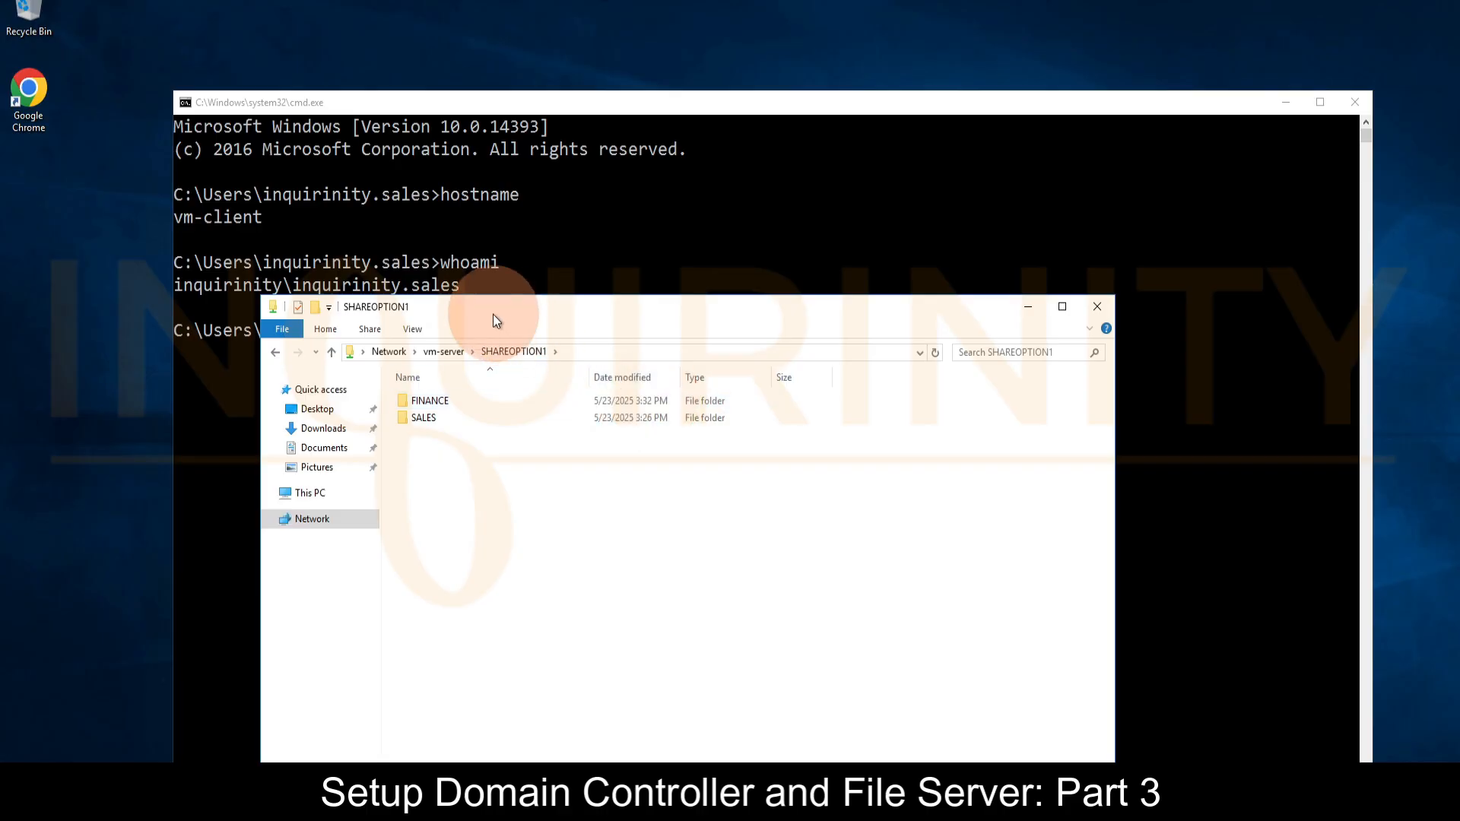
left_click_drag(493, 313, 750, 237)
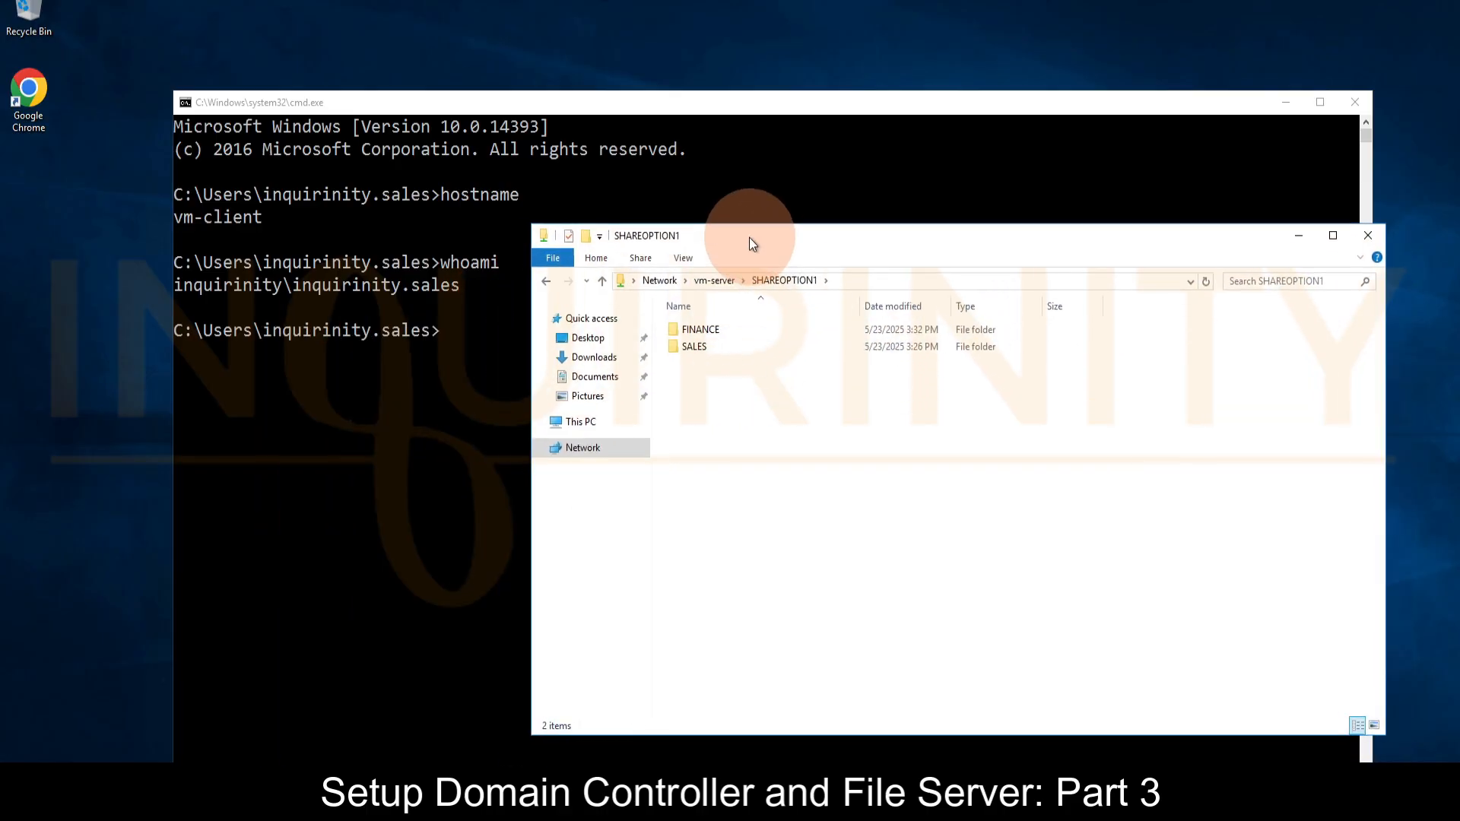
double_click(684, 346)
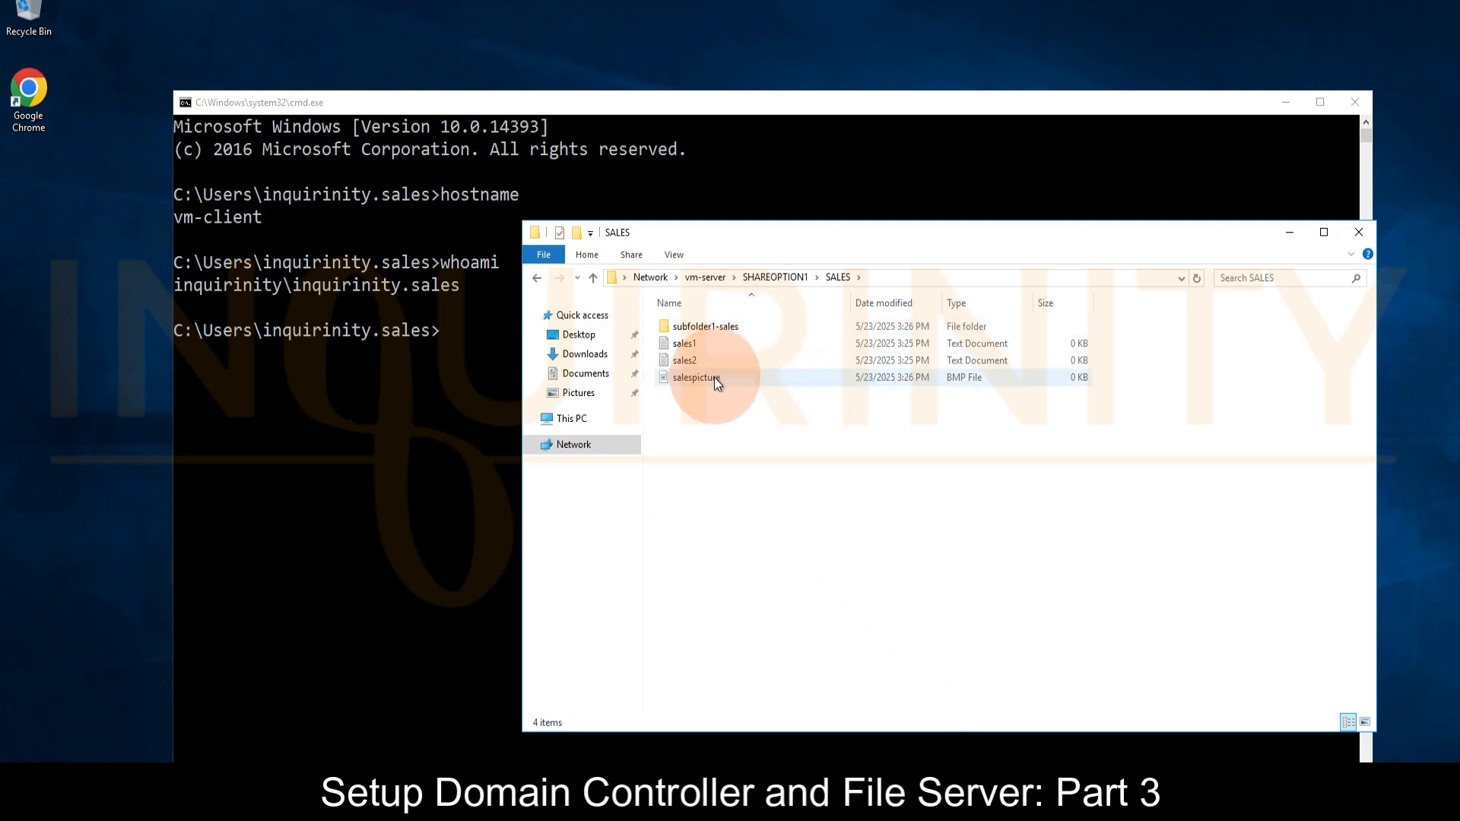
- Create a new text document named sales3 in the SALES folder
right_click(690, 421)
mouse_move(796, 573)
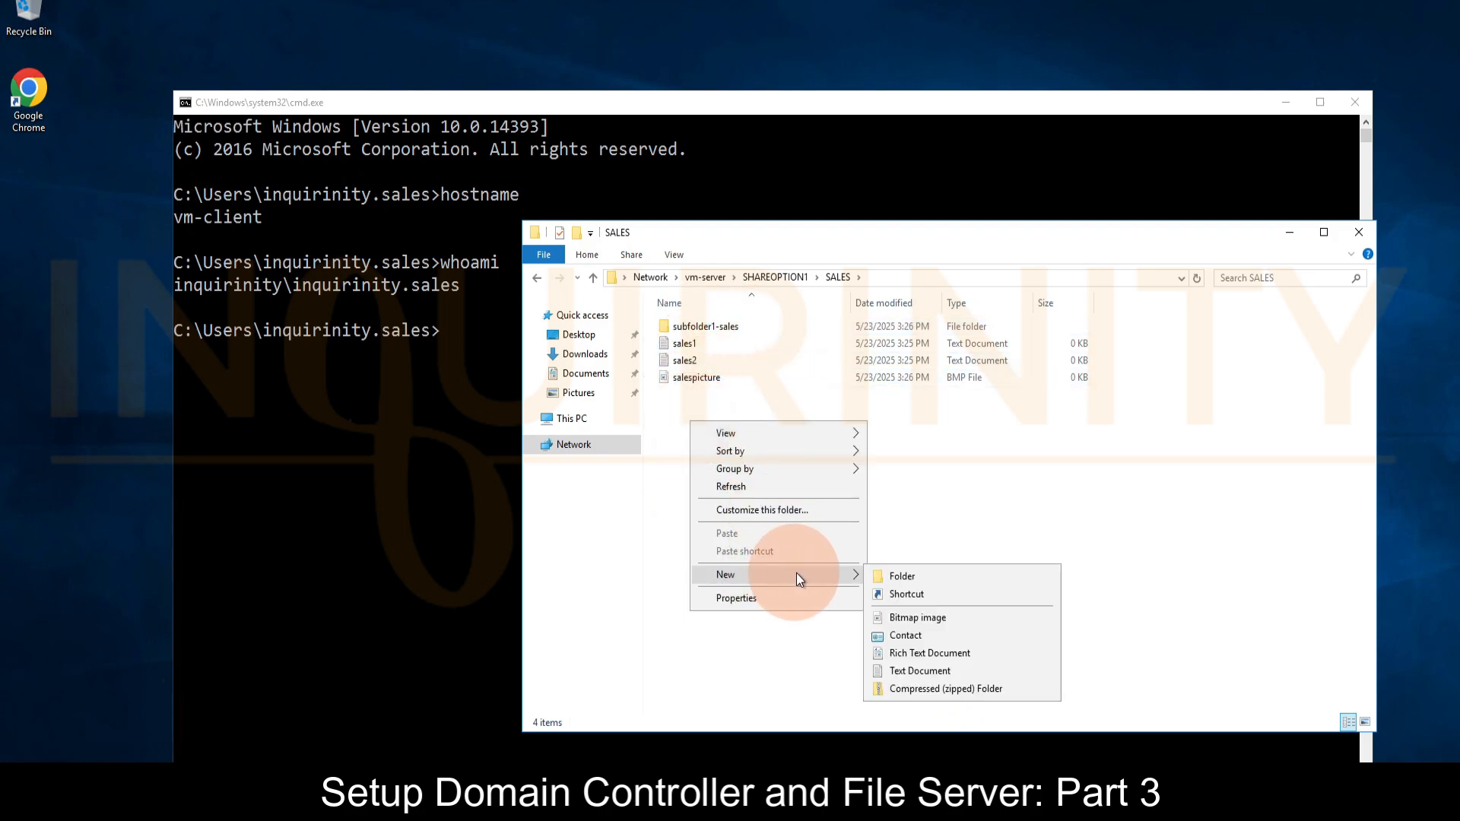
left_click(909, 654)
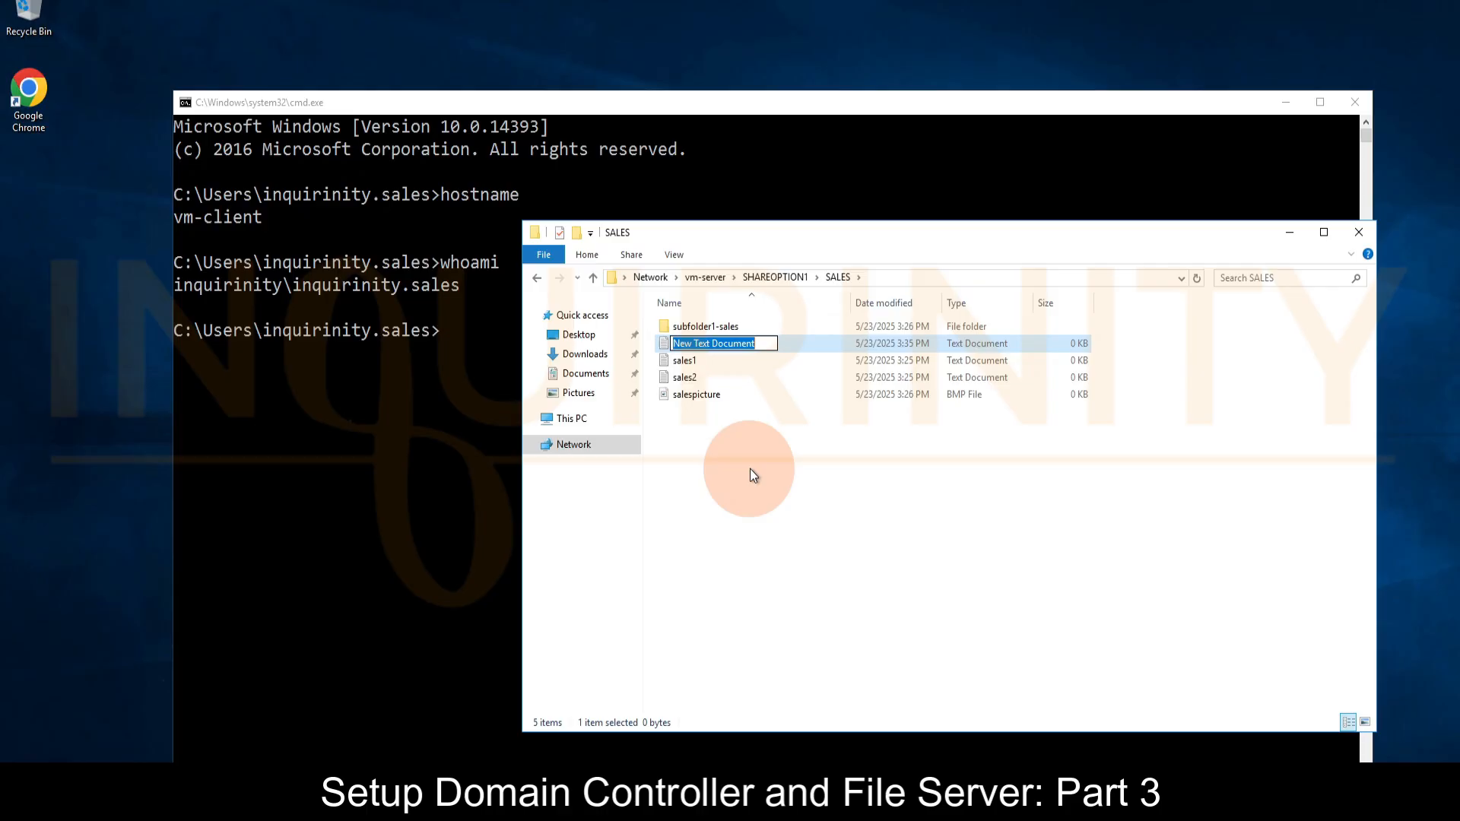
type("sales3")
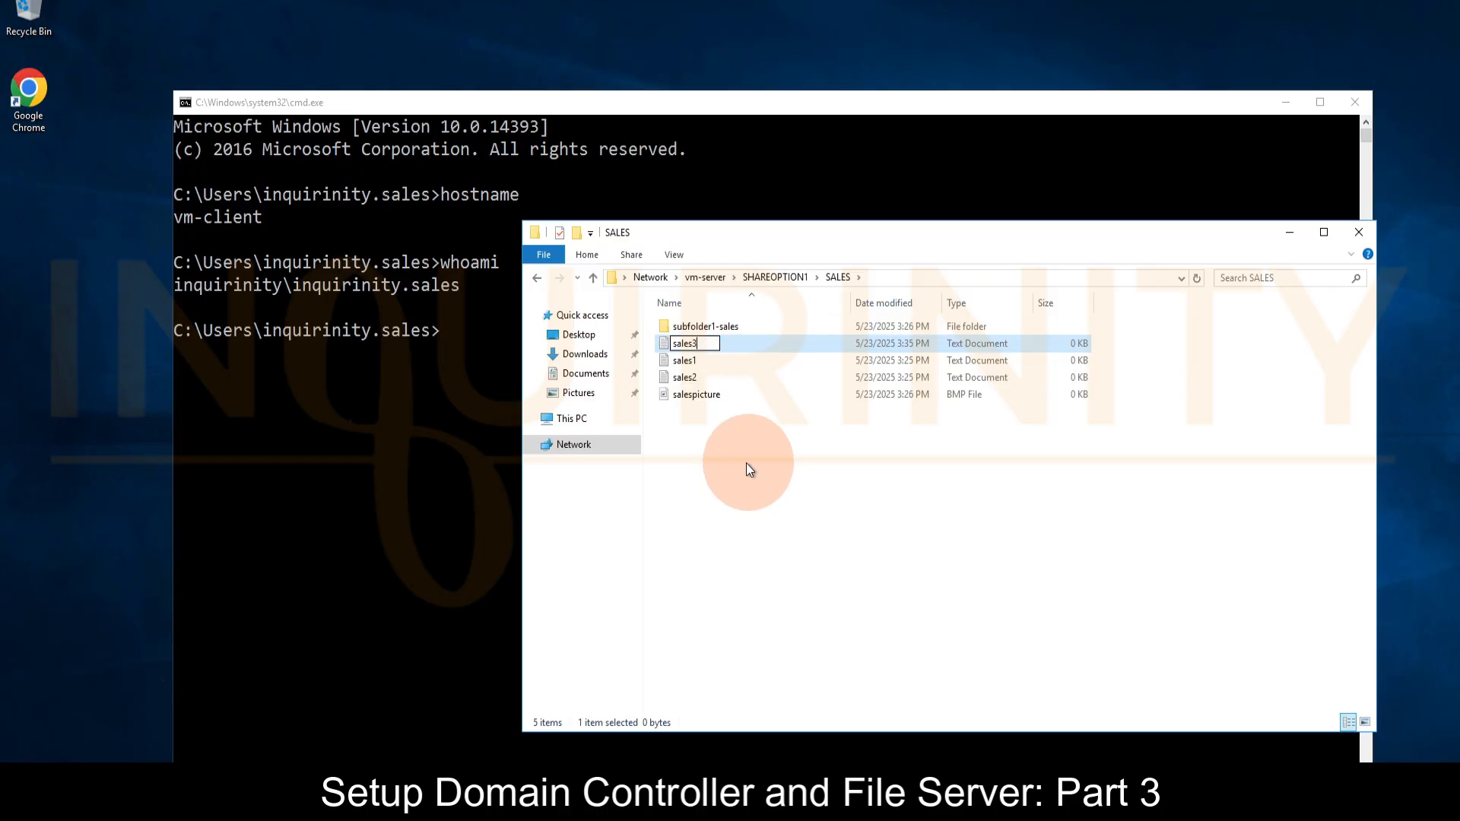
left_click(746, 463)
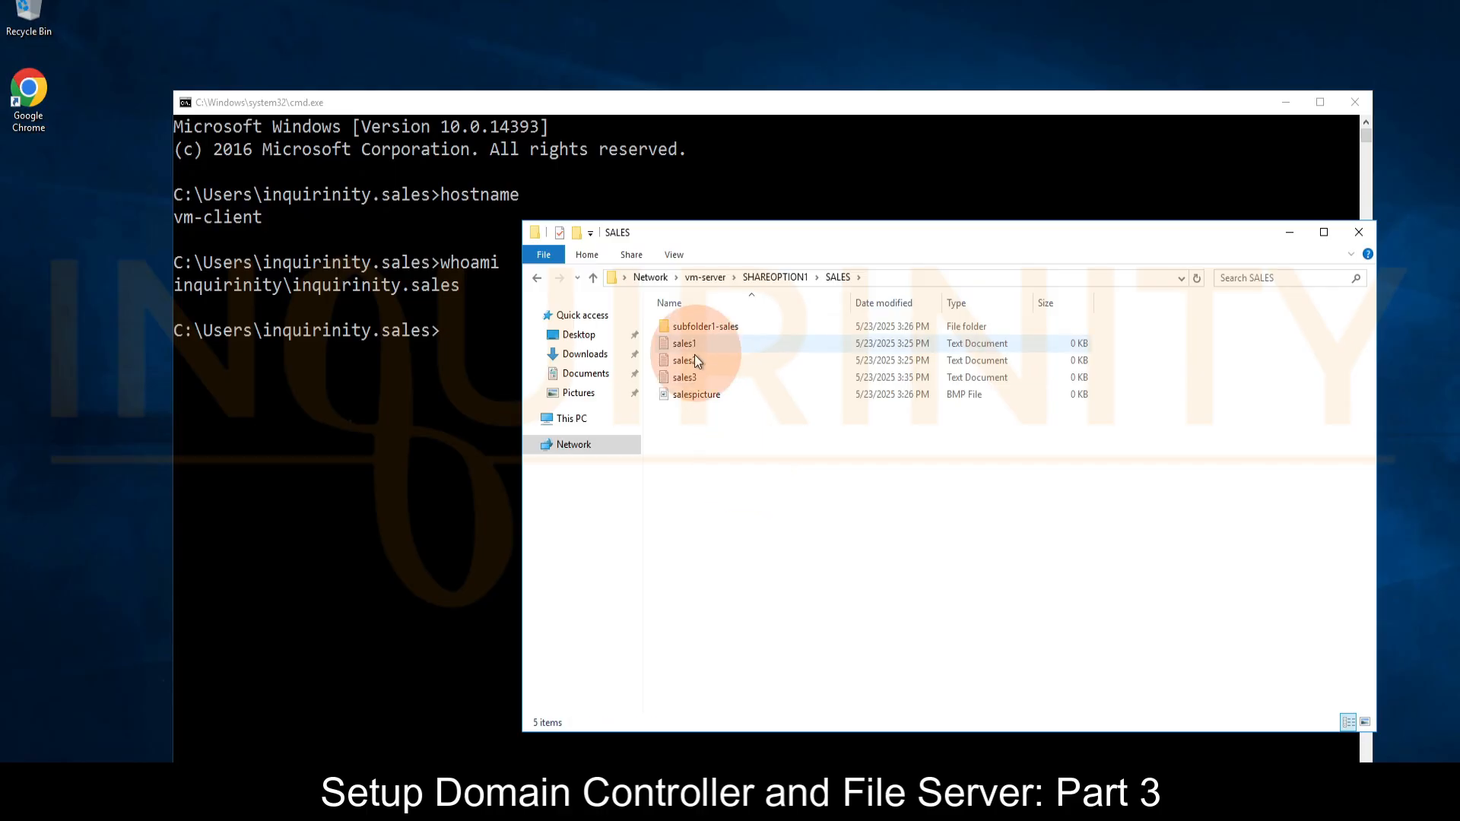
- Rename the salespicture bitmap file in the SALES folder as salespicture2
right_click(686, 394)
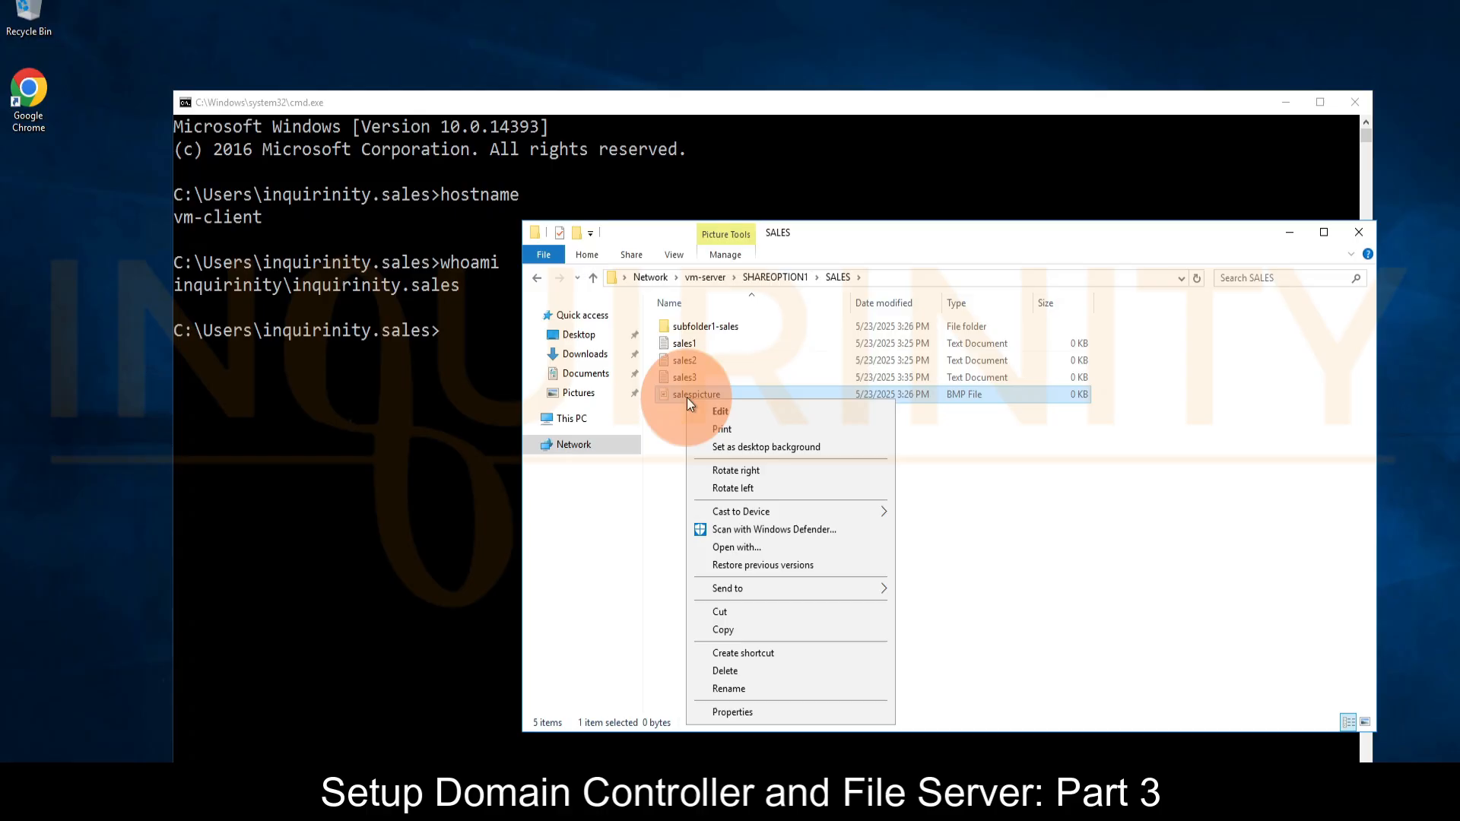
left_click(727, 688)
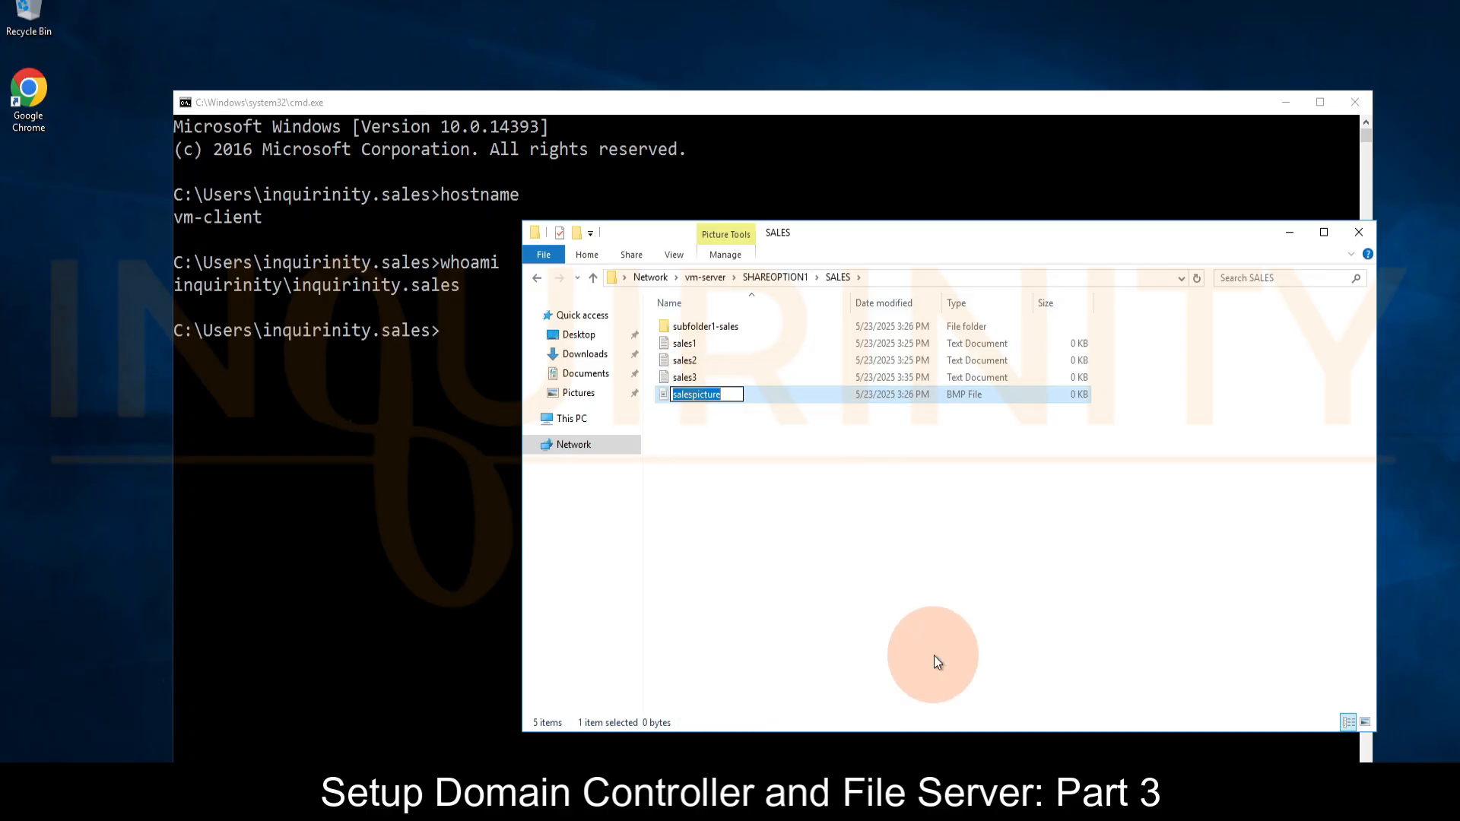
key("End")
type("2")
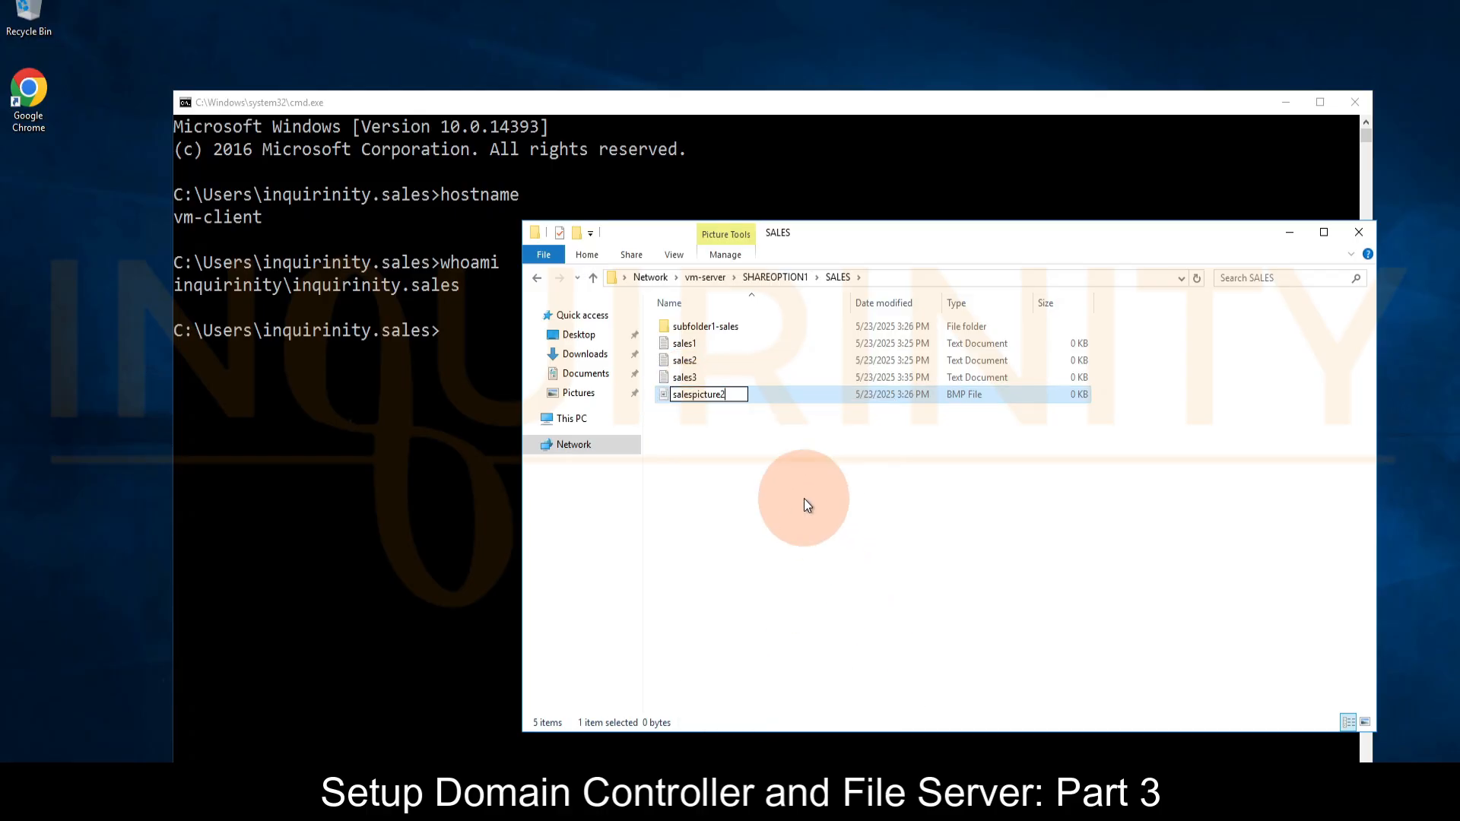
left_click(805, 498)
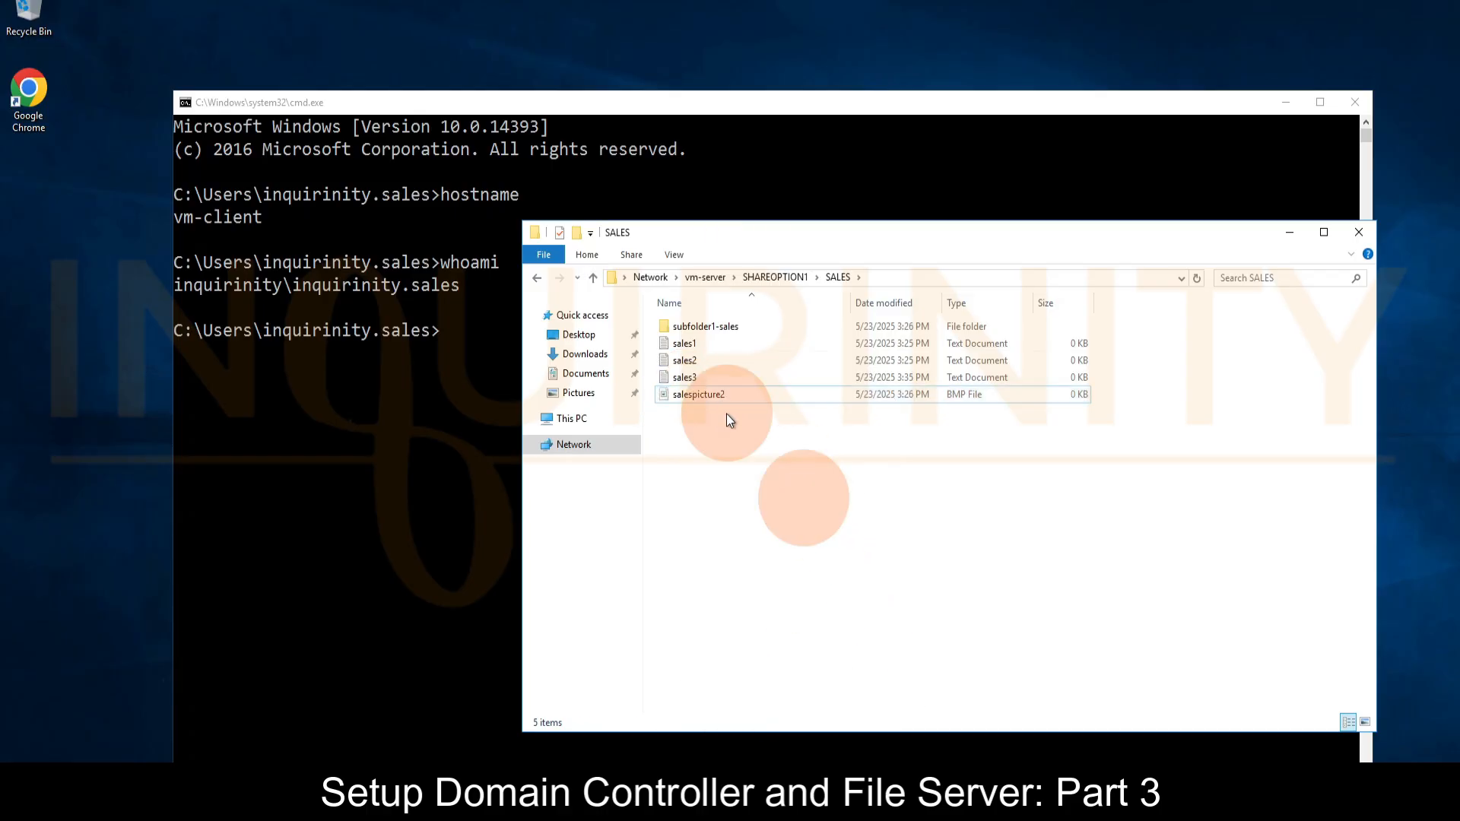
- Permanently delete the sales1 text document from the SALES folder and refresh the file list
left_click(684, 345)
key("Delete")
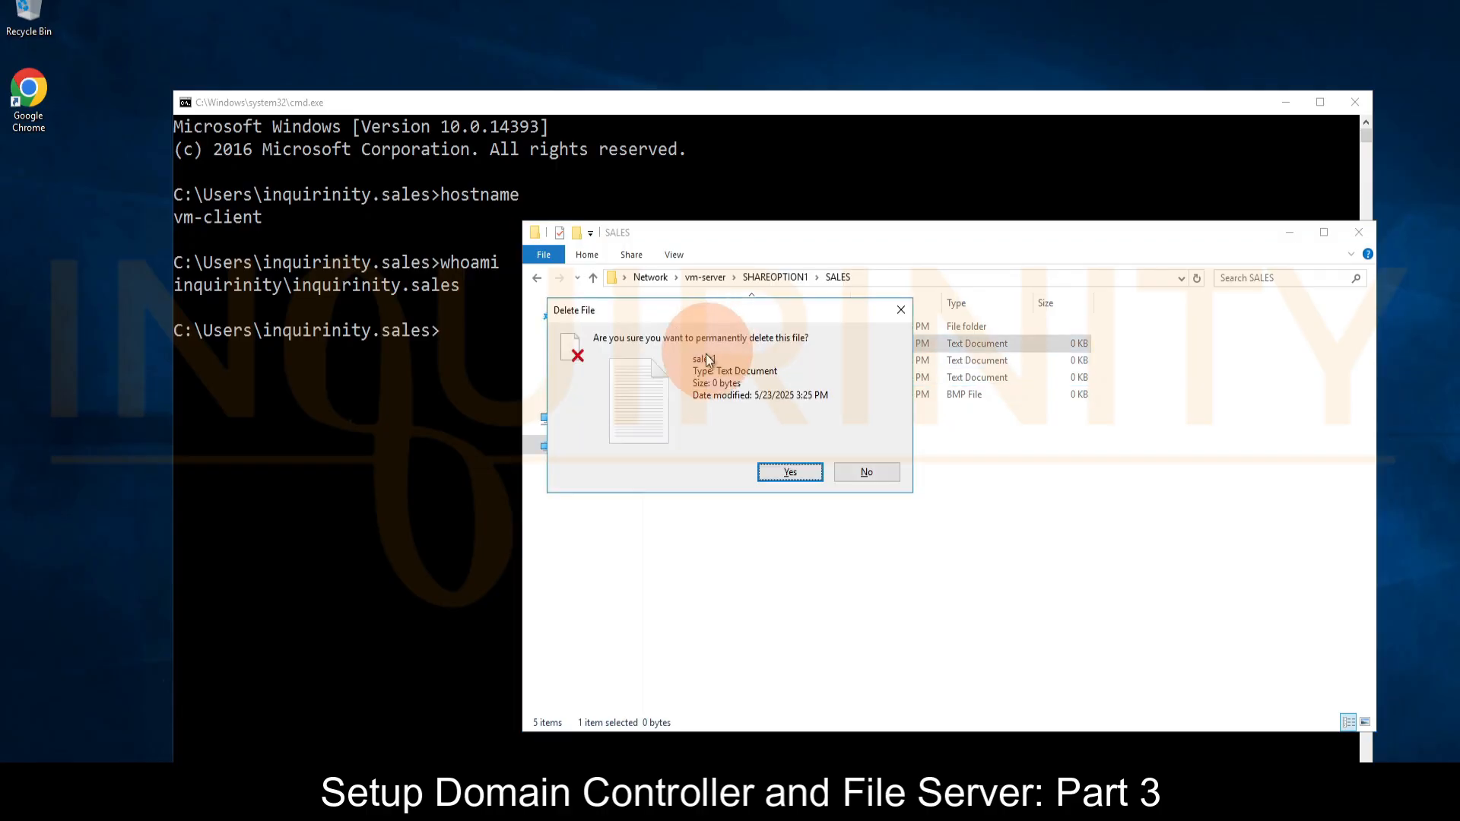
left_click(795, 476)
right_click(733, 479)
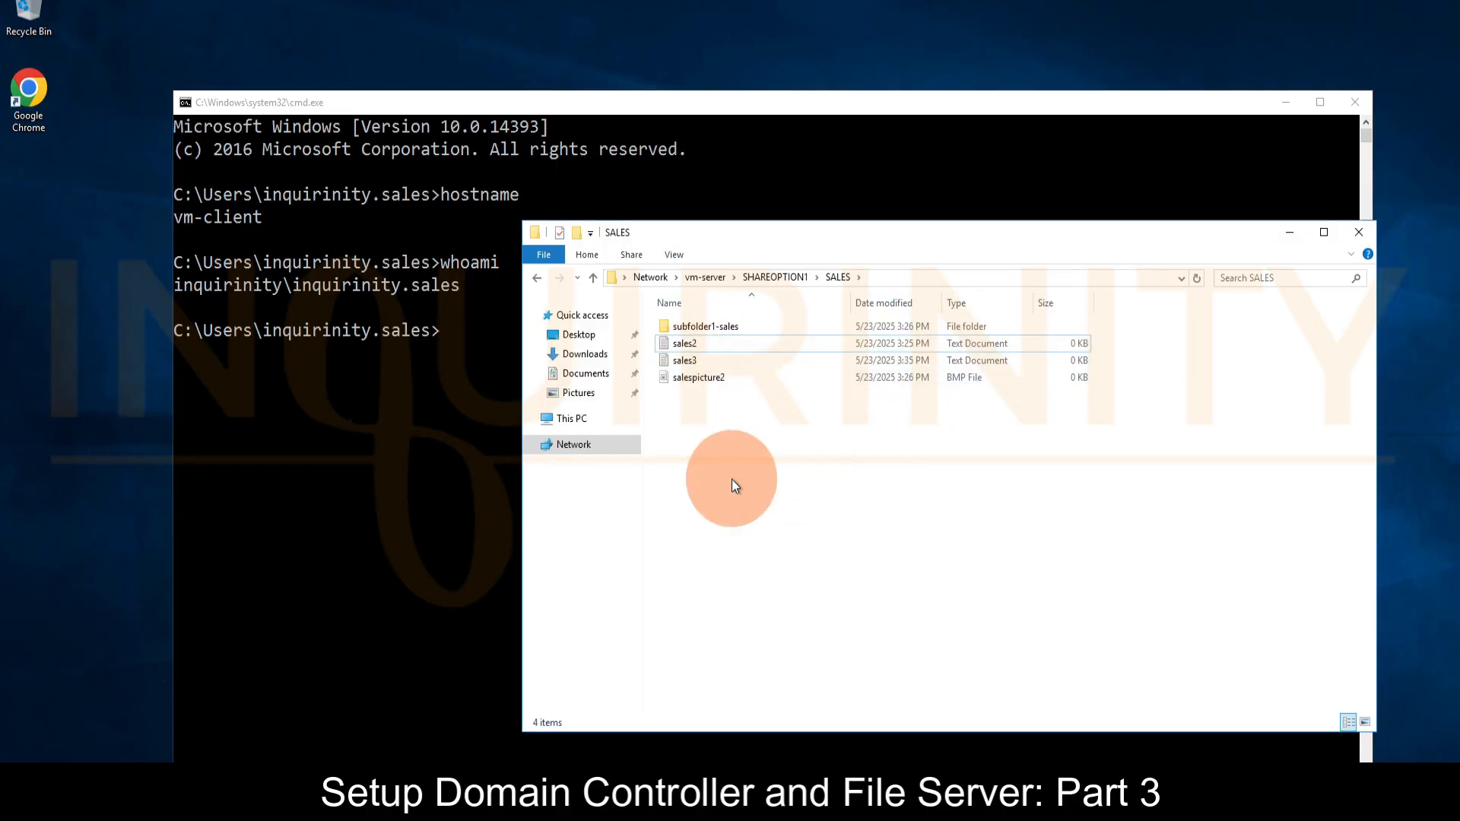
left_click(763, 546)
left_click(792, 378)
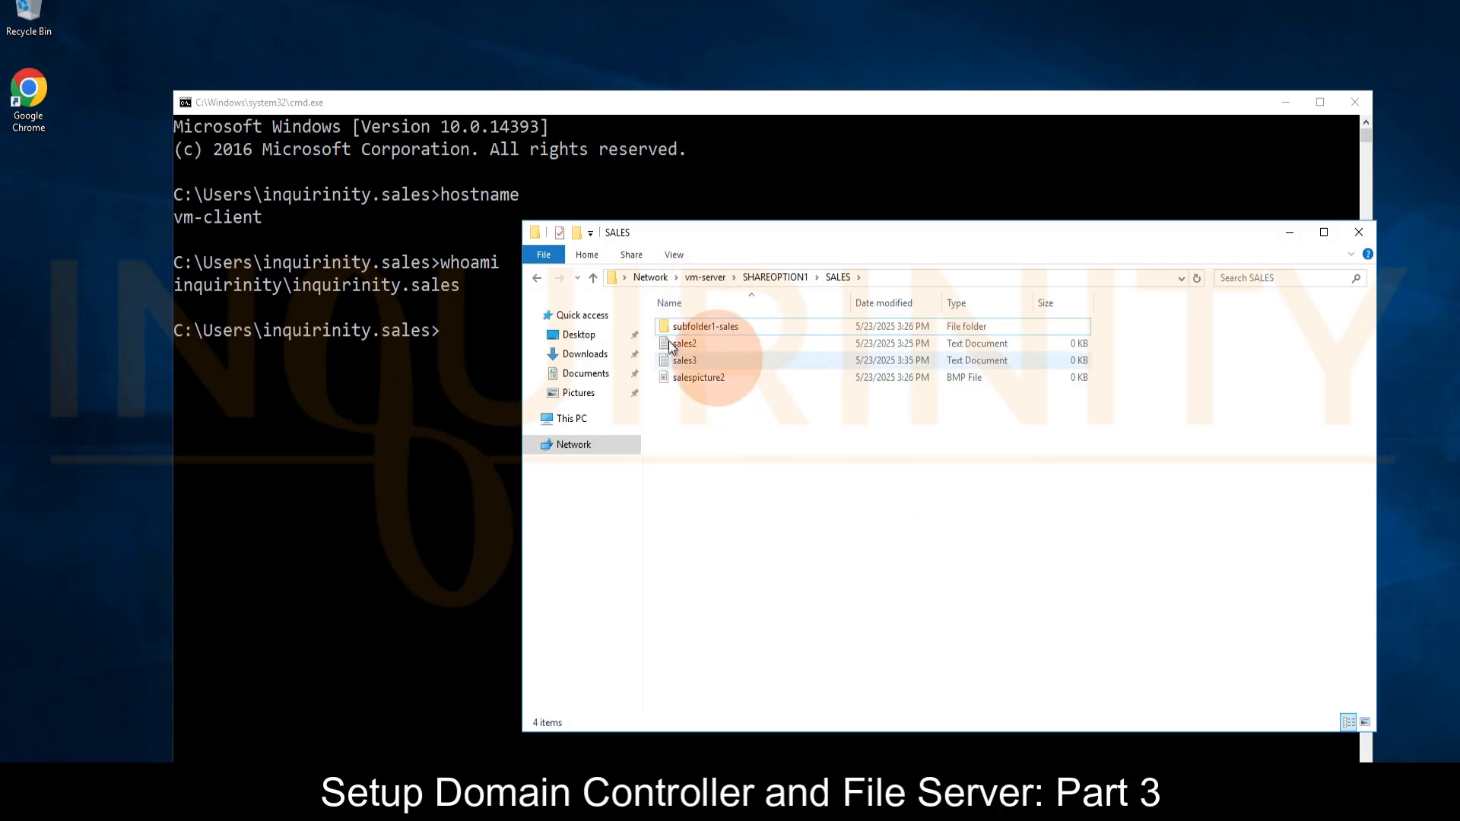
left_click(747, 328)
left_click(837, 277)
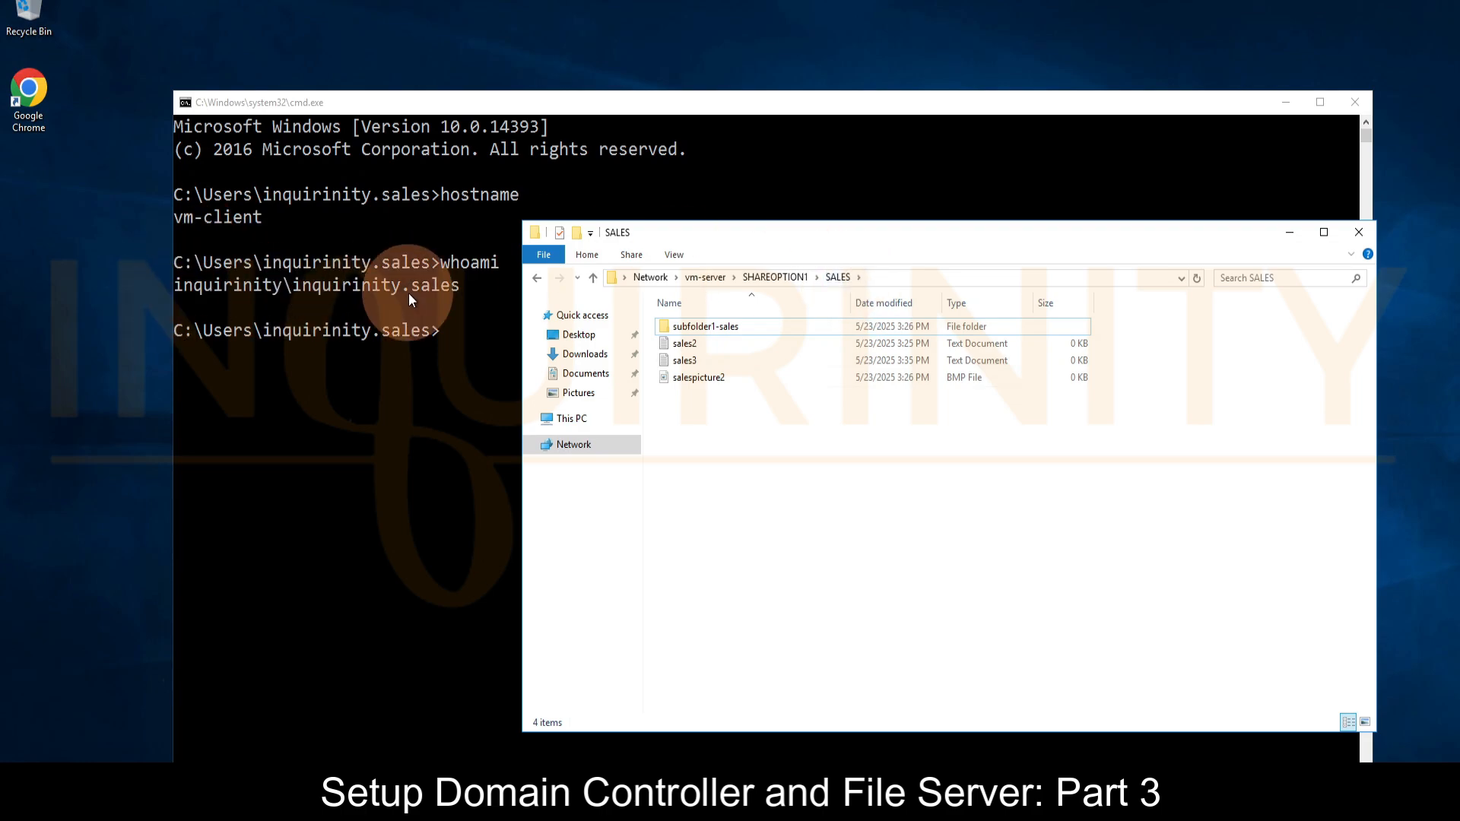
- Return to SHAREOPTION1 and try to open the FINANCE folder with the sales account
left_click(771, 278)
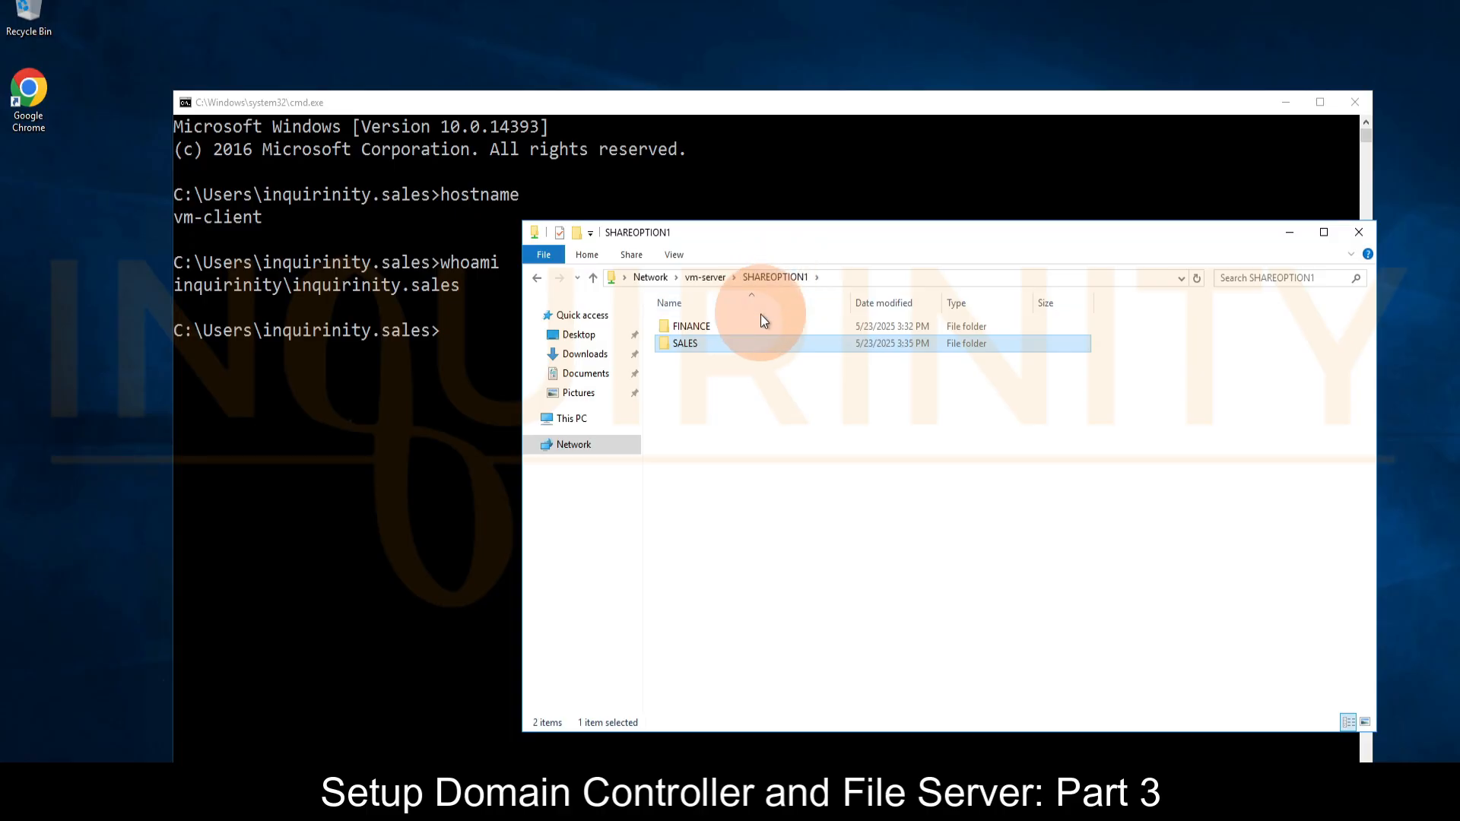
left_click(684, 327)
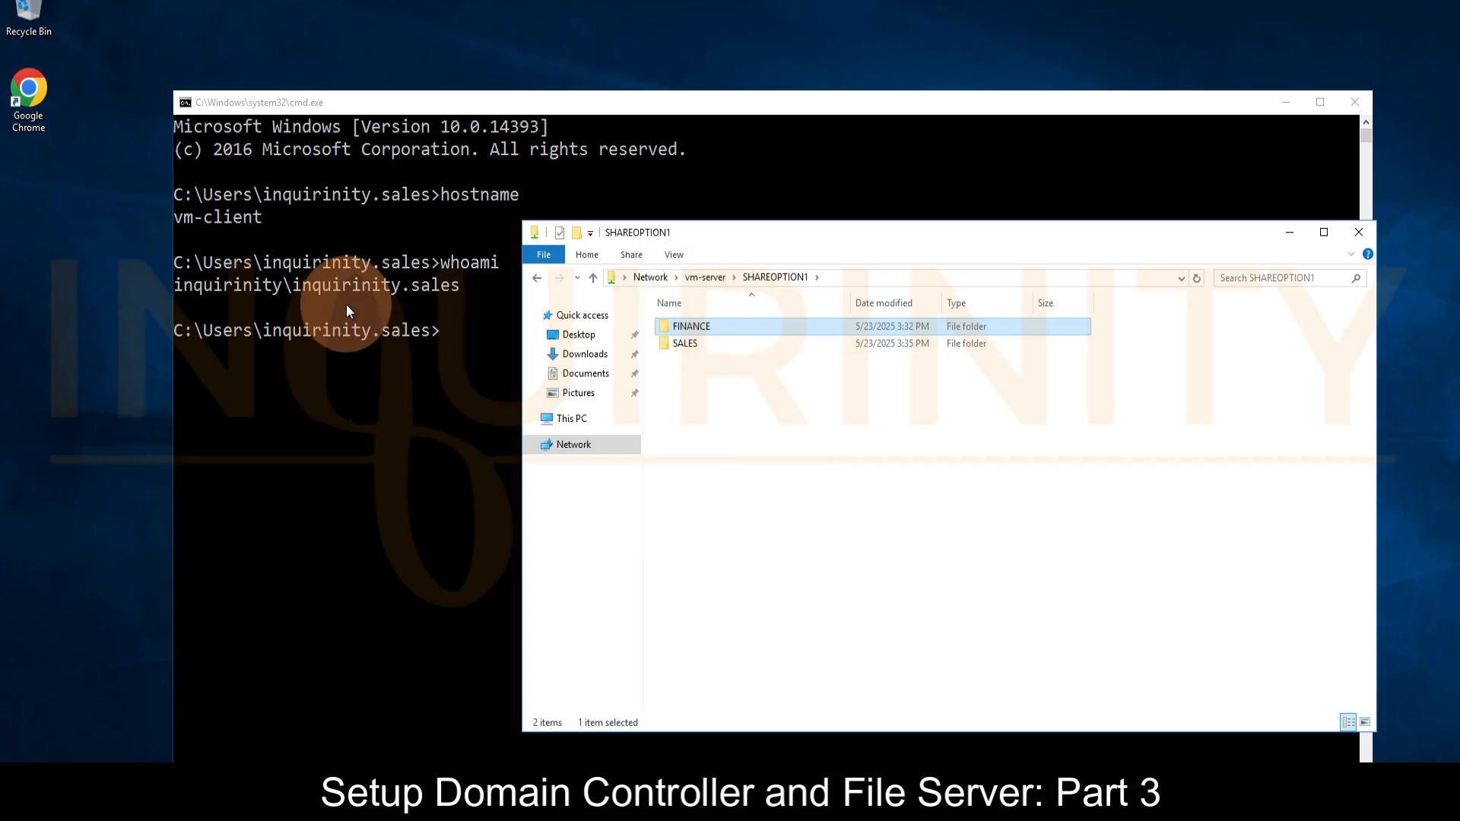
left_click_drag(804, 240, 762, 237)
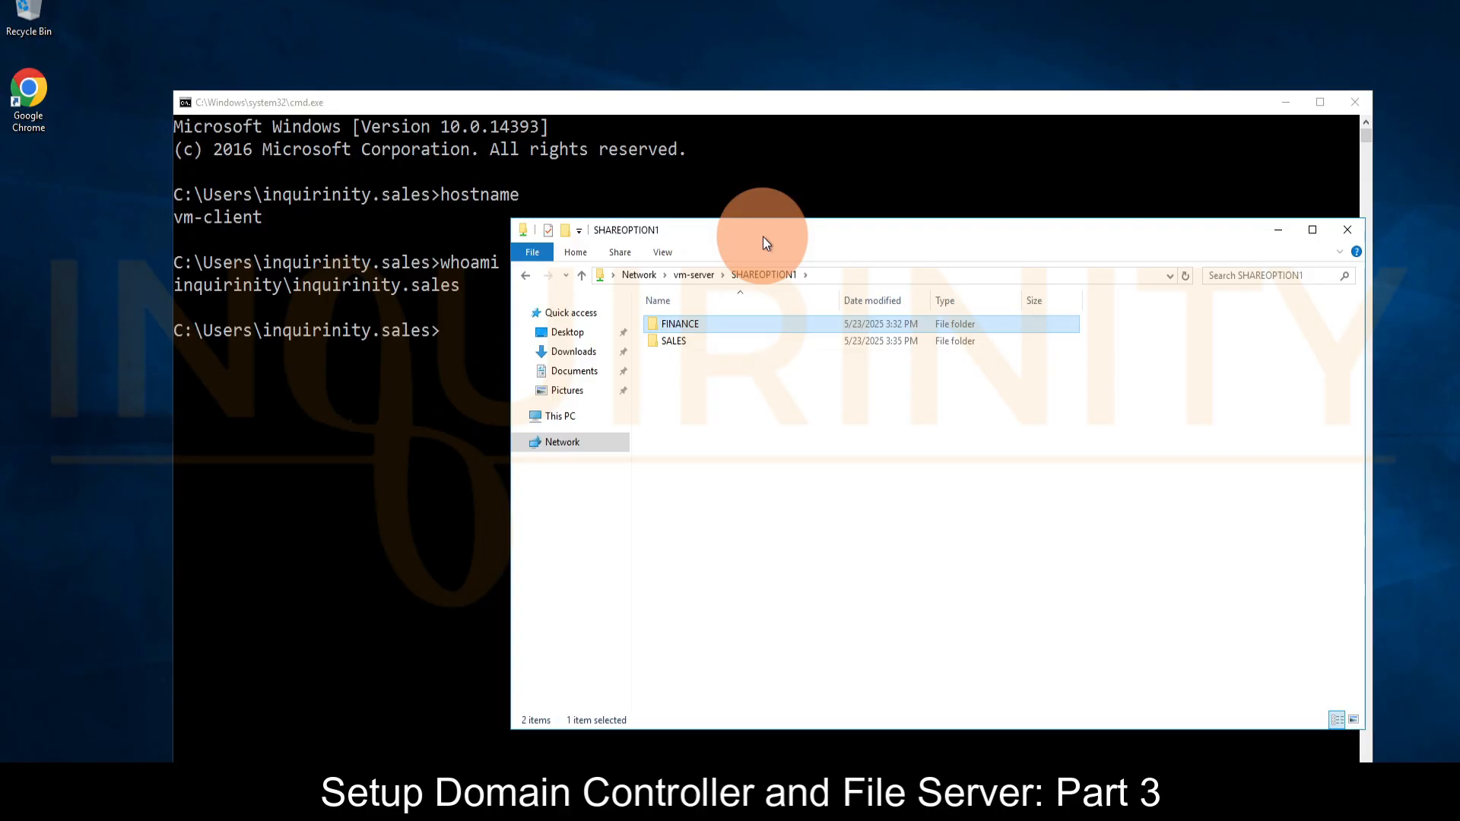
double_click(682, 326)
left_click_drag(587, 301, 707, 367)
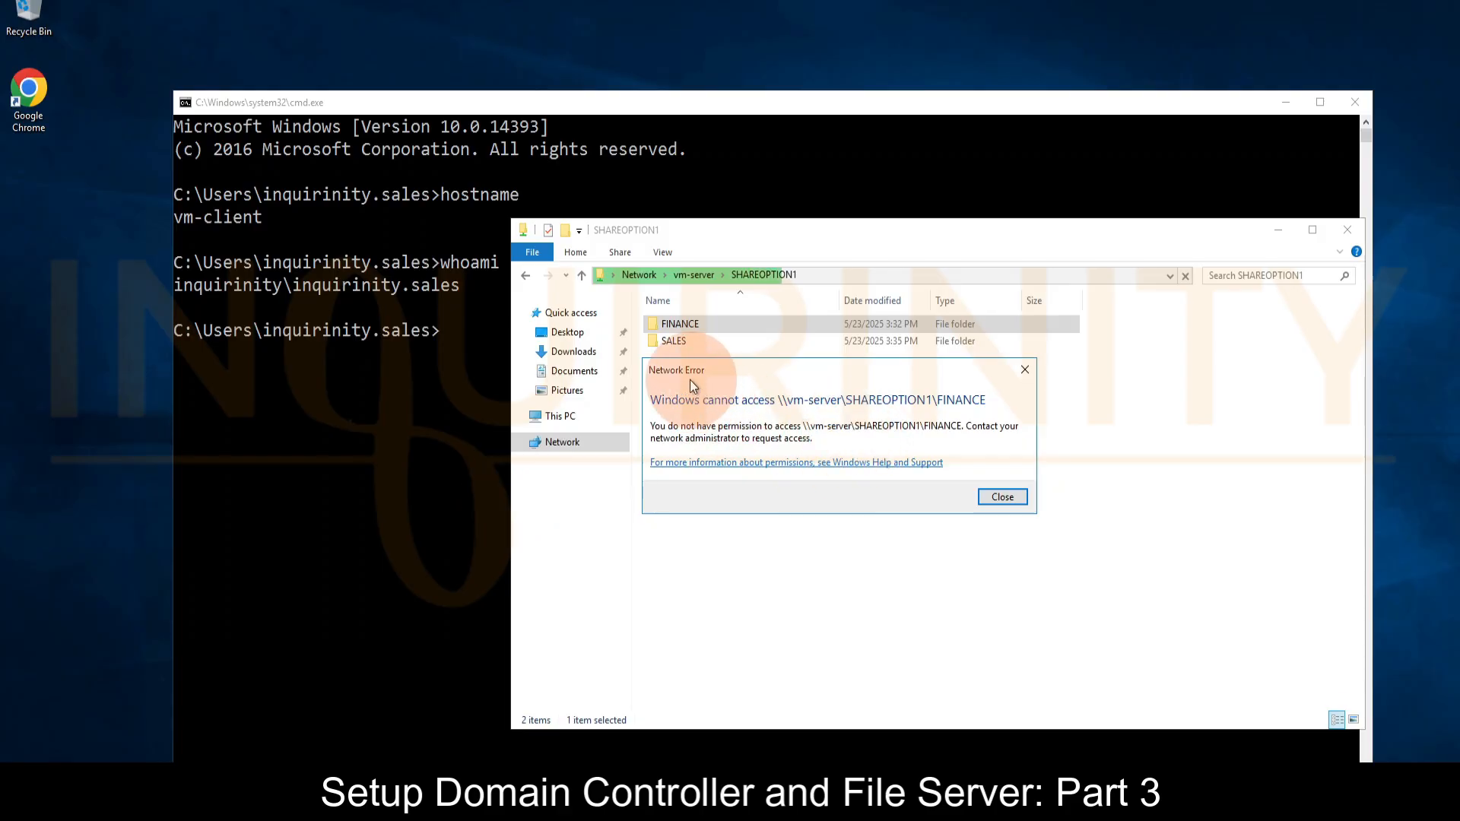
mouse_move(690, 380)
left_mouse_down()
mouse_move(623, 383)
mouse_move(683, 382)
left_mouse_up()
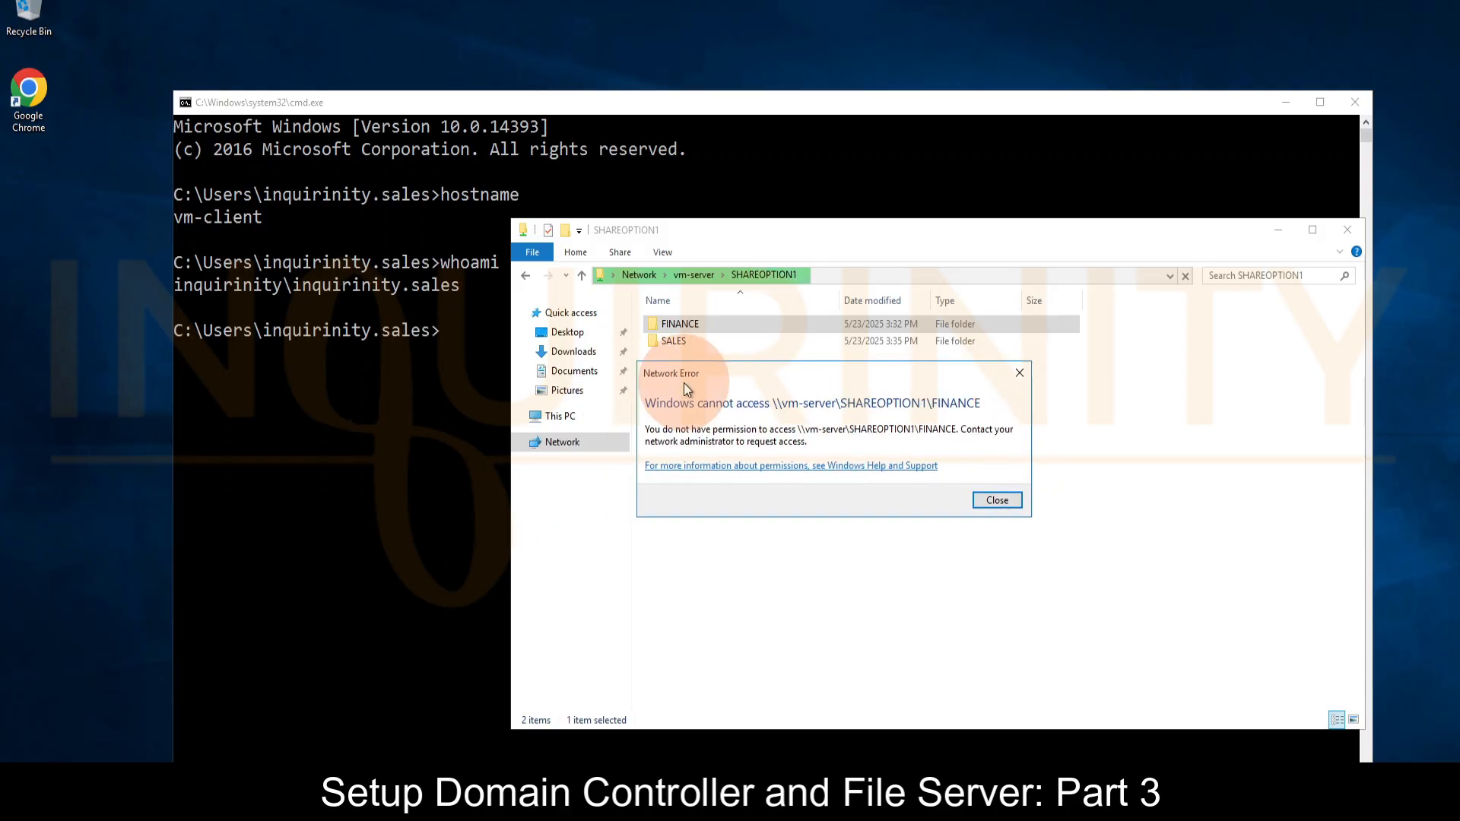